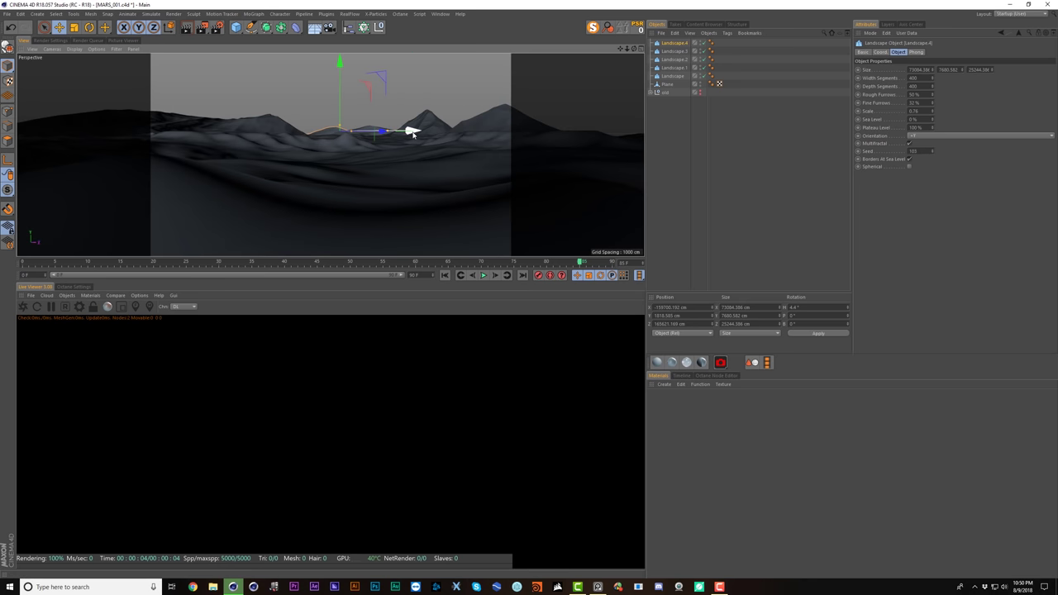
# - Duplicate the Landscape.2 object and reposition and scale the copy as another distant mountain on the horizon
pyautogui.click(685, 67)
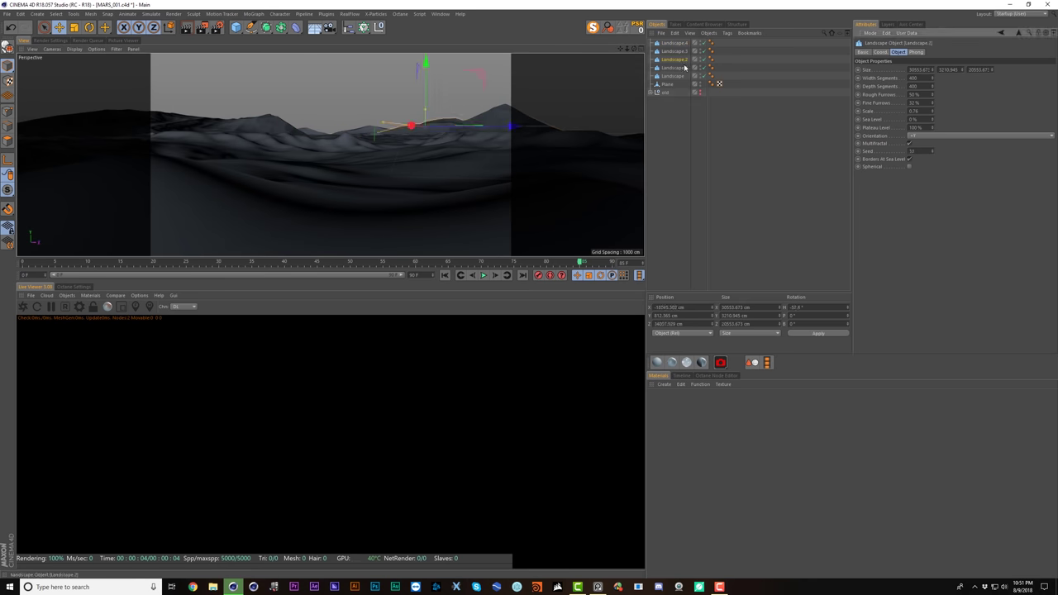
pyautogui.hotkey('ctrl', 'c')
pyautogui.hotkey('ctrl', 'v')
pyautogui.press('t')
pyautogui.press('e')
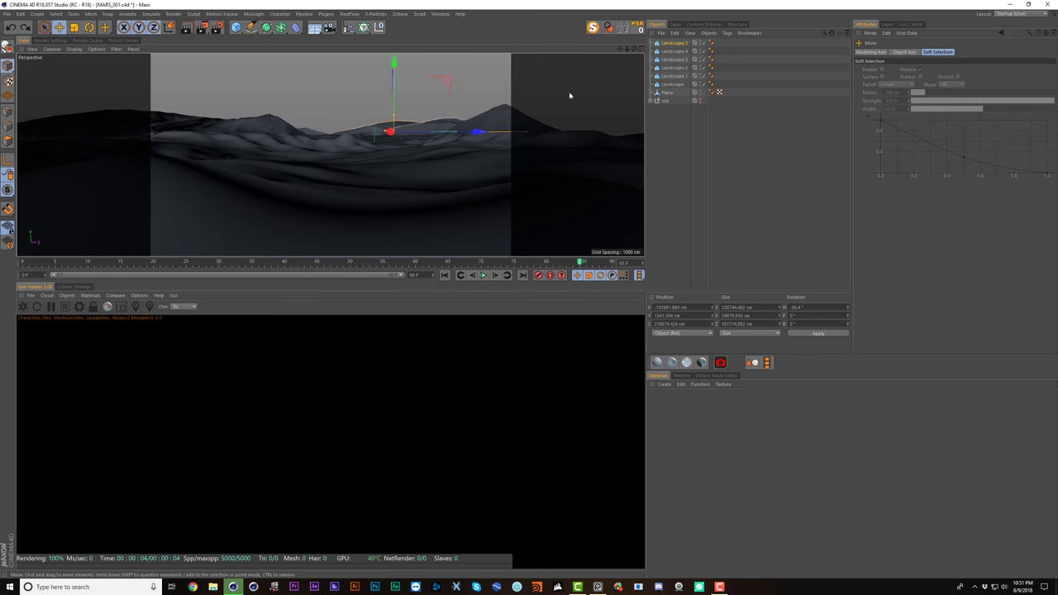
# - Add one more landscape copy with seed 11, moved, scaled and rotated behind the hills on the left side of the horizon
pyautogui.click(570, 94)
pyautogui.click(673, 43)
pyautogui.press('r')
pyautogui.press('e')
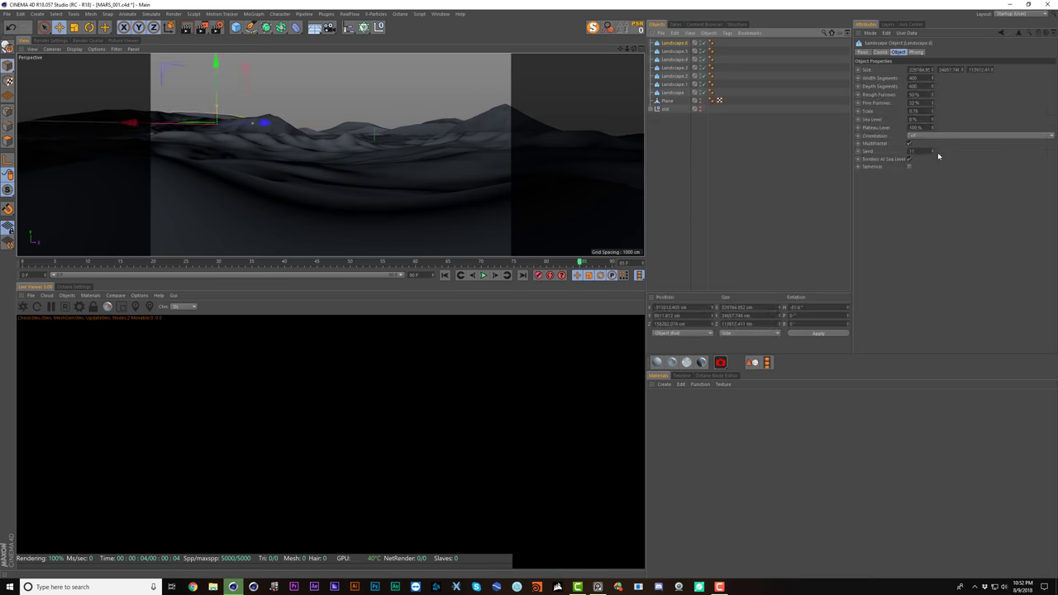
pyautogui.click(697, 147)
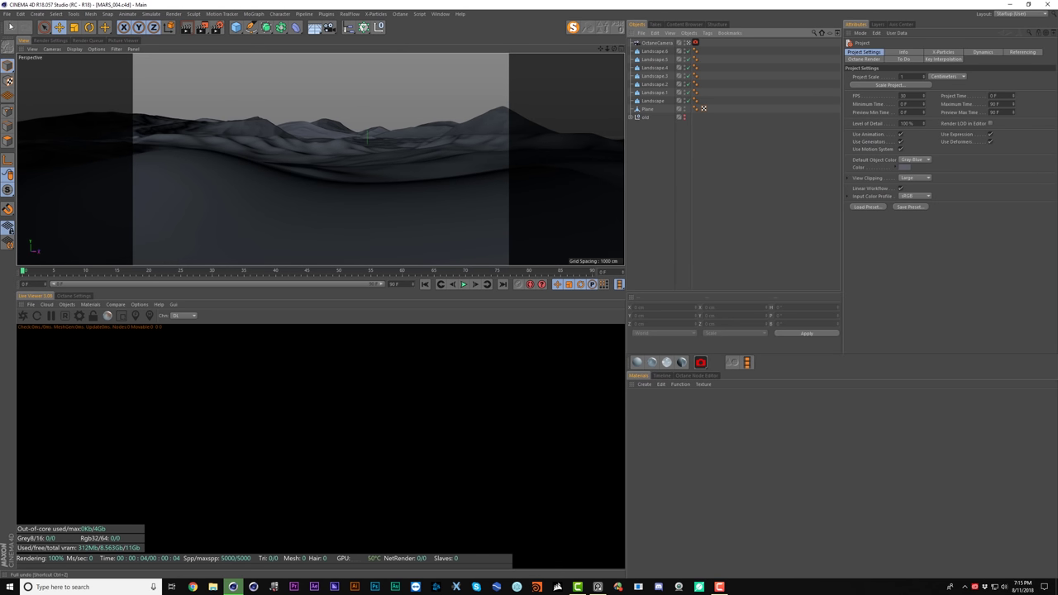
# - Open the Cinema4D-Octane scene from the ROCKGROUND-06 folder and render it in the Live Viewer
pyautogui.click(7, 14)
pyautogui.click(30, 38)
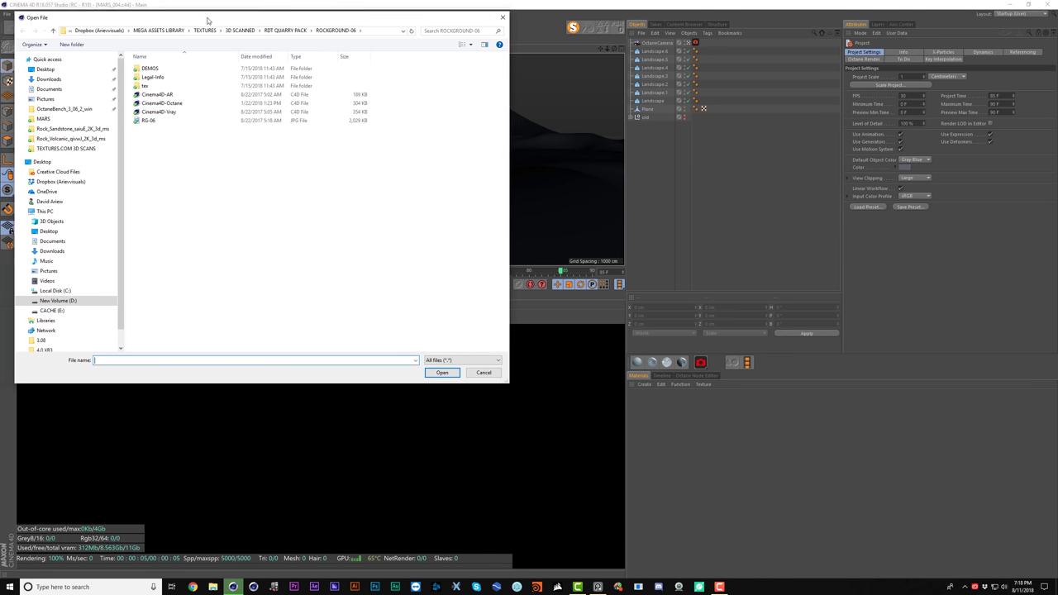
pyautogui.moveTo(208, 20); pyautogui.dragTo(213, 22)
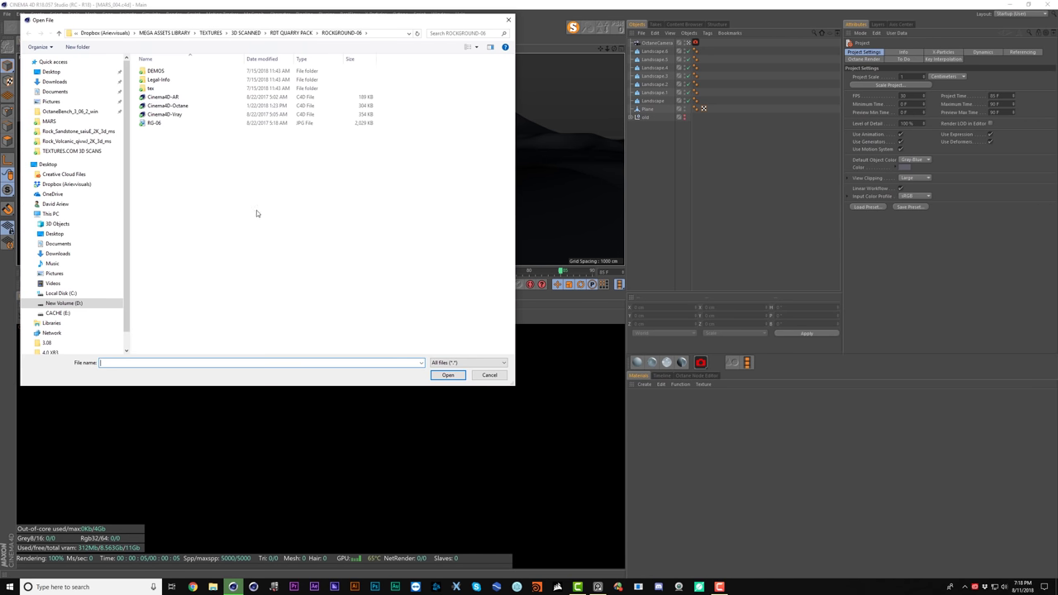
pyautogui.doubleClick(173, 107)
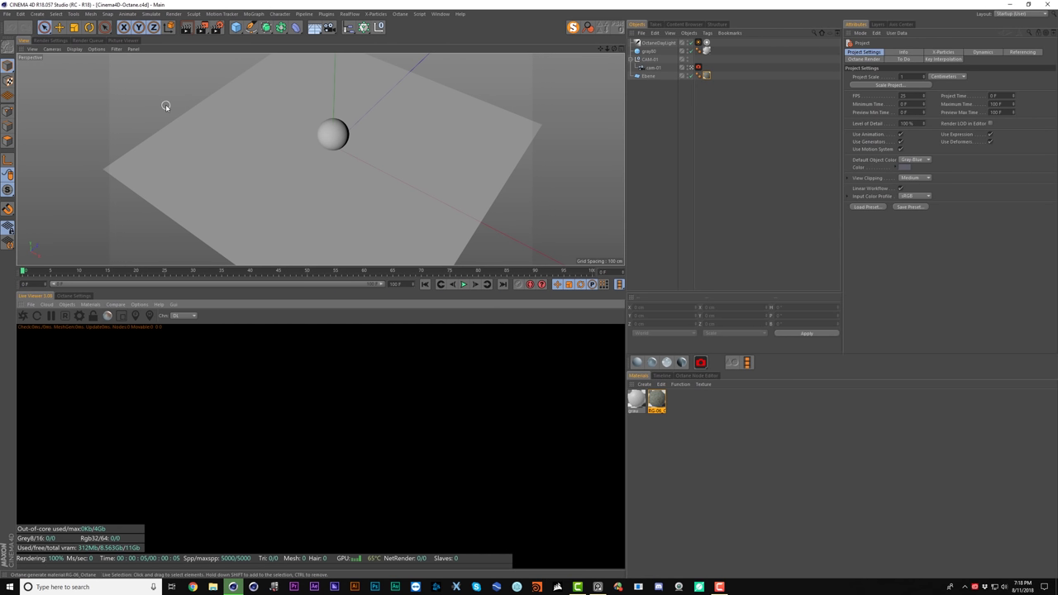
pyautogui.click(23, 317)
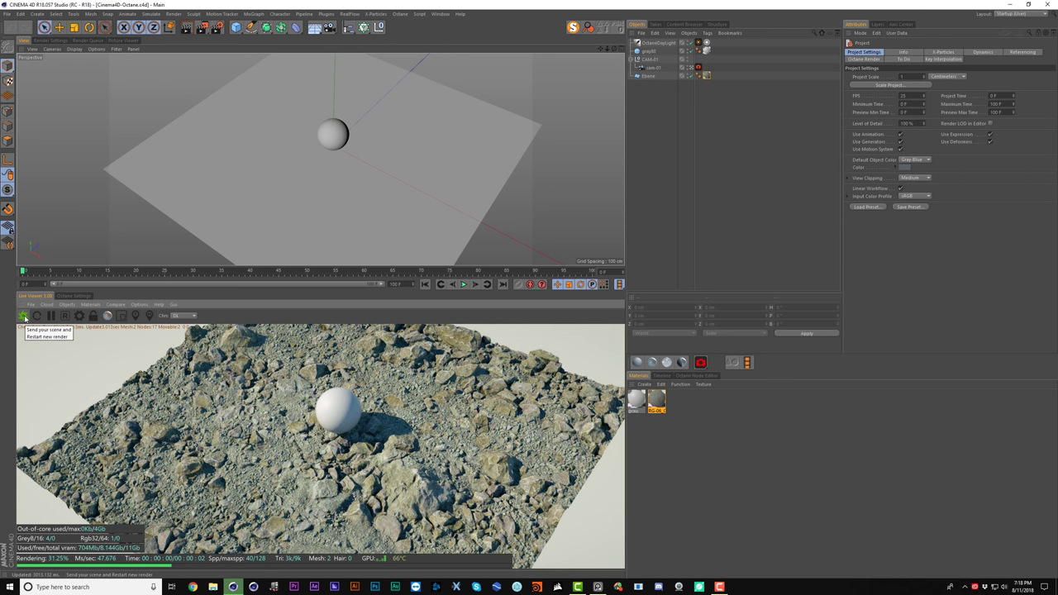
# - Show the rock ground material's node graph in the Octane Node Editor and enlarge the editor area
pyautogui.click(698, 375)
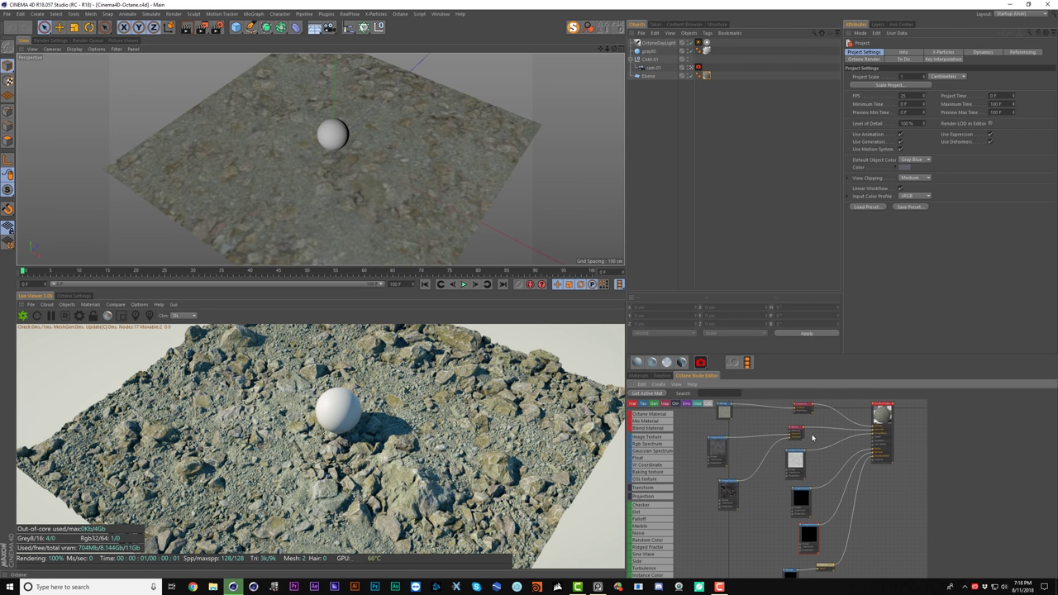
pyautogui.moveTo(812, 438); pyautogui.dragTo(817, 439, button='middle')
pyautogui.moveTo(626, 416); pyautogui.dragTo(428, 408)
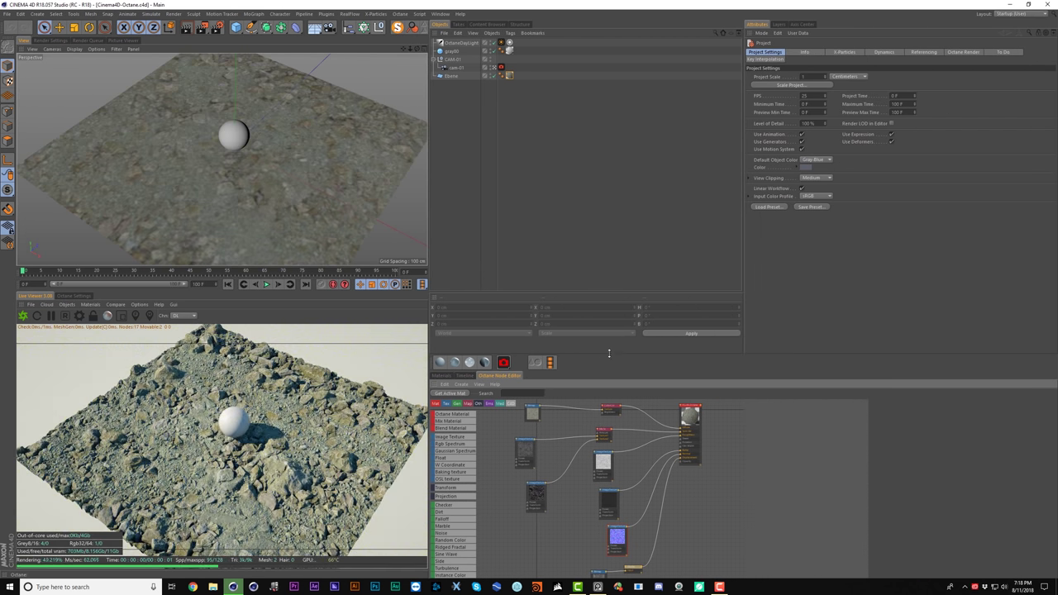
pyautogui.moveTo(609, 353); pyautogui.dragTo(608, 239)
pyautogui.scroll(3, 676, 549)
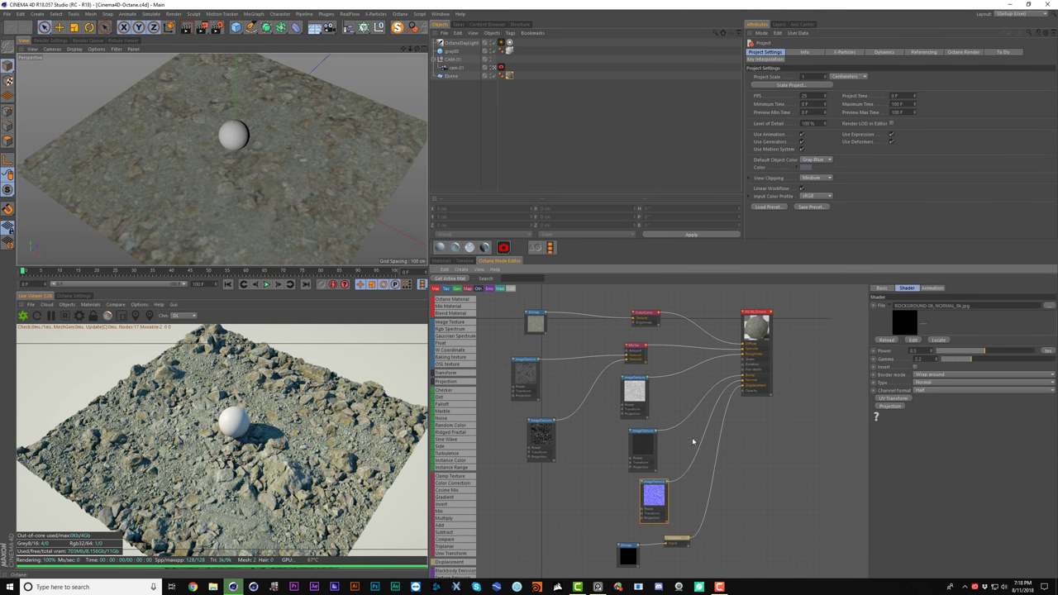
# - Examine the material's bump, roughness, gloss and hi-gloss texture nodes, viewing the hi-gloss image at full size
pyautogui.click(646, 449)
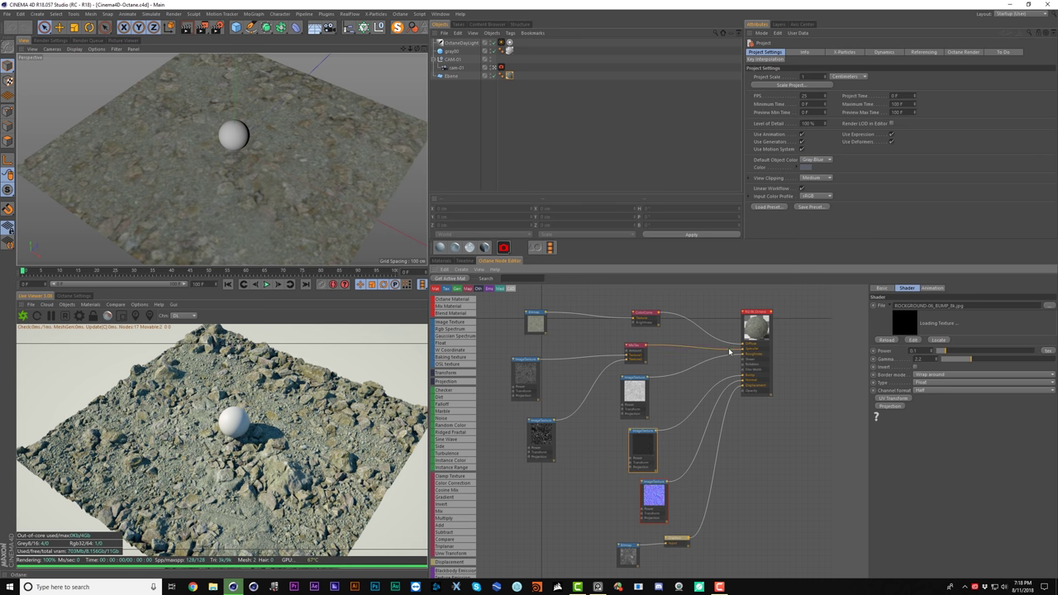
pyautogui.click(578, 431)
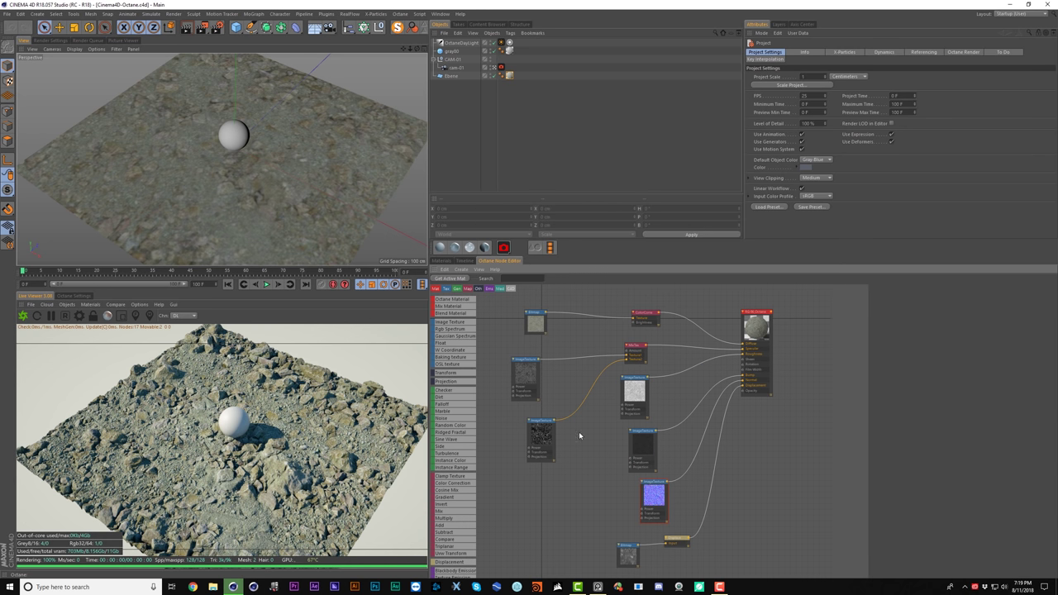
pyautogui.click(634, 390)
pyautogui.click(522, 381)
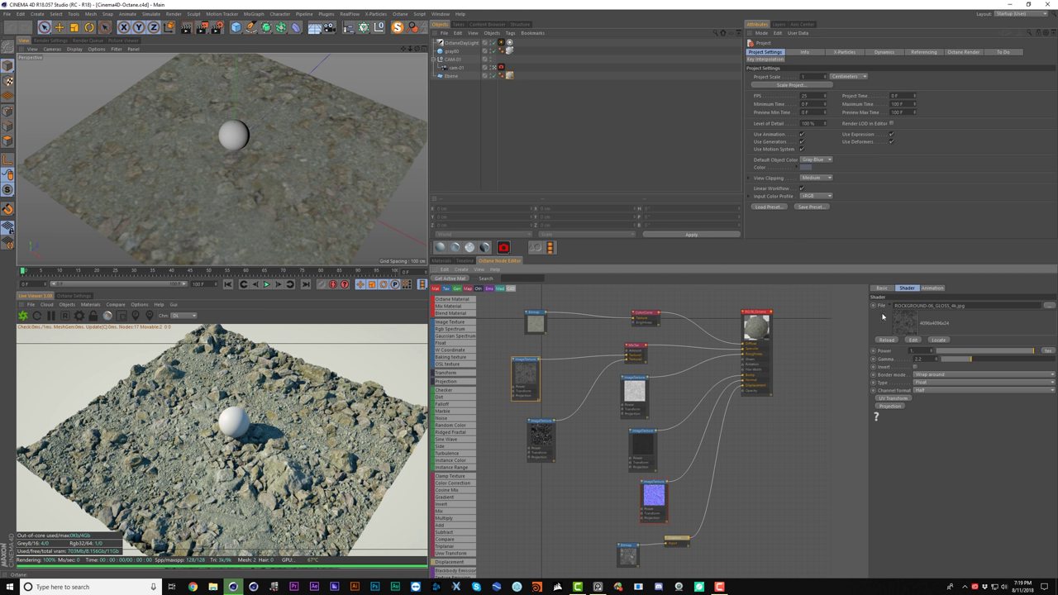
pyautogui.click(552, 442)
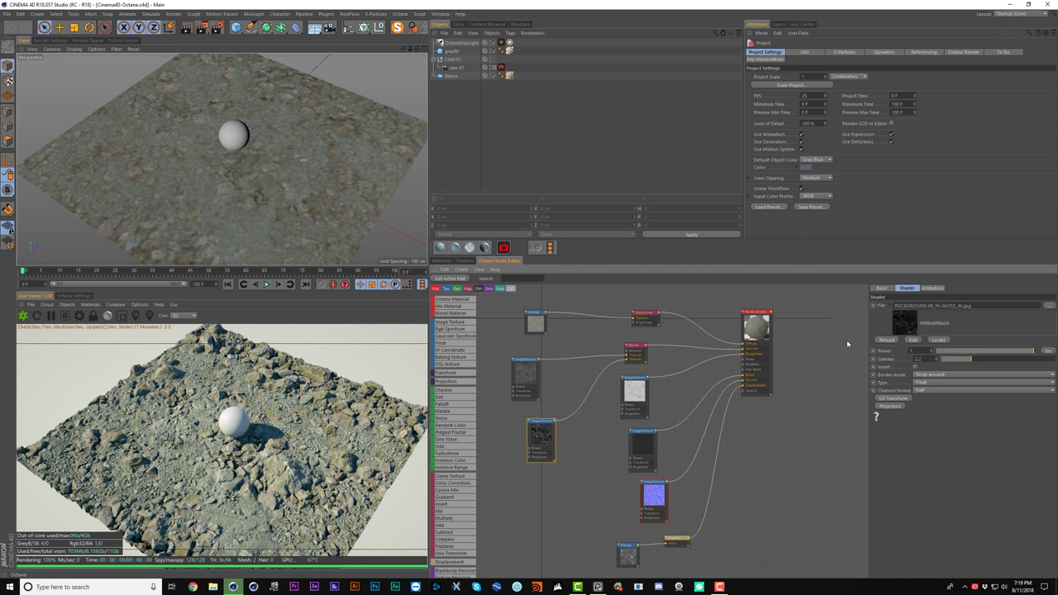
pyautogui.click(914, 341)
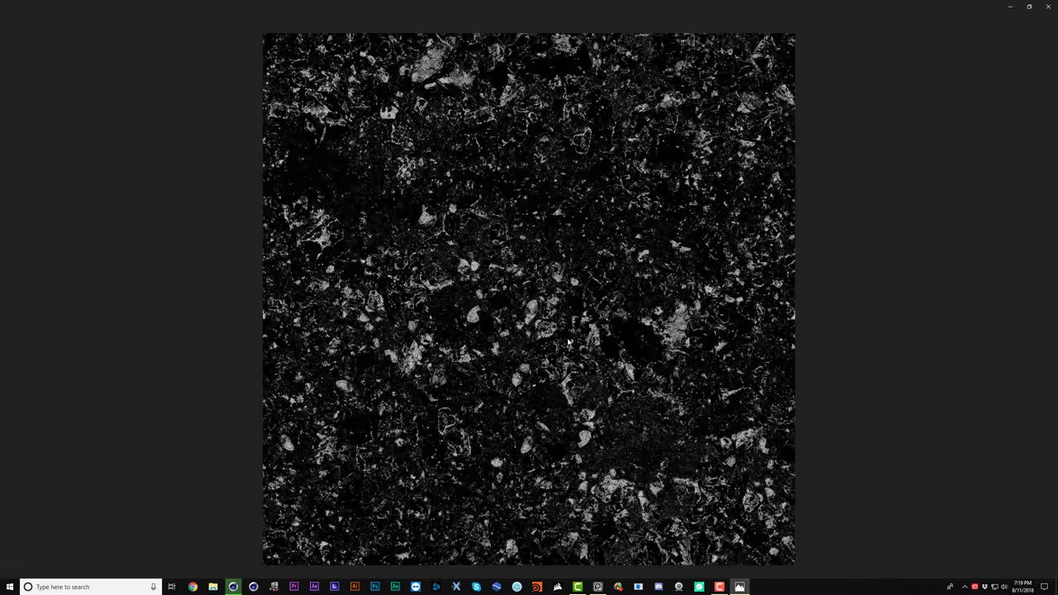
pyautogui.click(1048, 6)
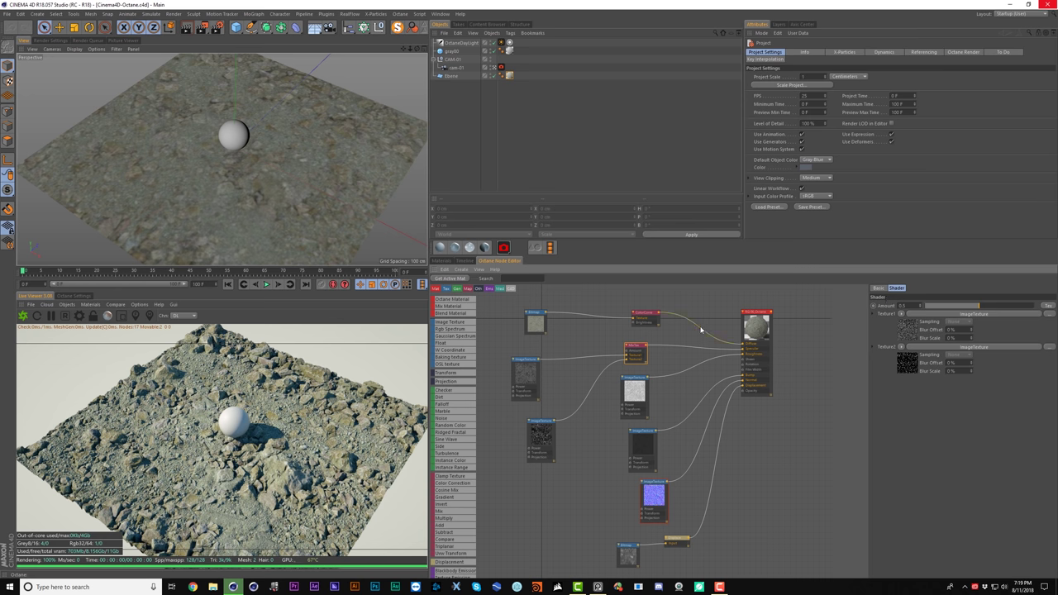
# - Copy the RG-06_Octane material from the rock ground scene into the MARS_004 scene and widen the viewport area
pyautogui.click(442, 260)
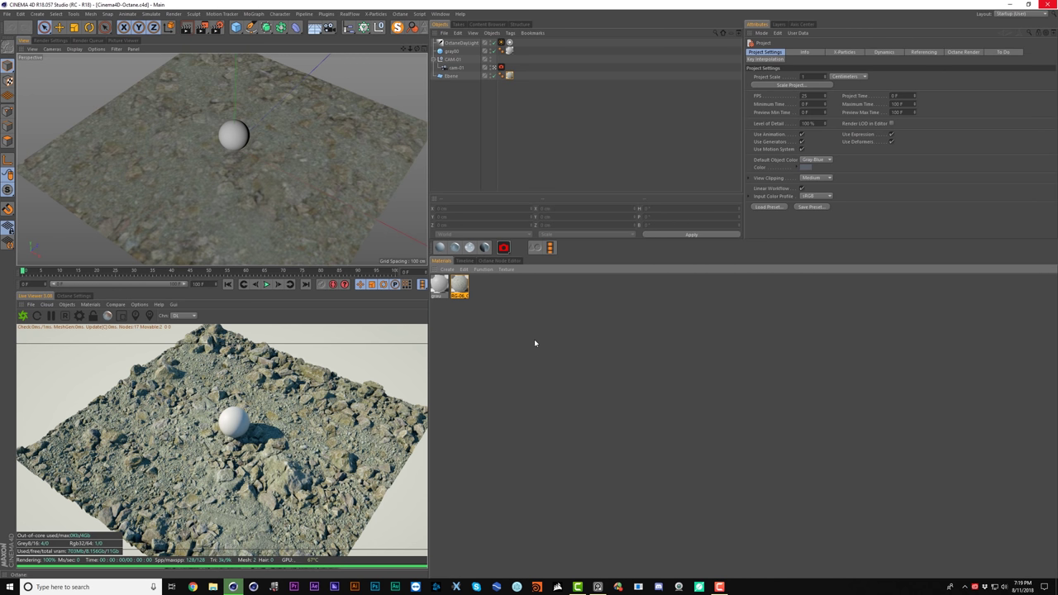
pyautogui.moveTo(533, 348); pyautogui.dragTo(466, 297)
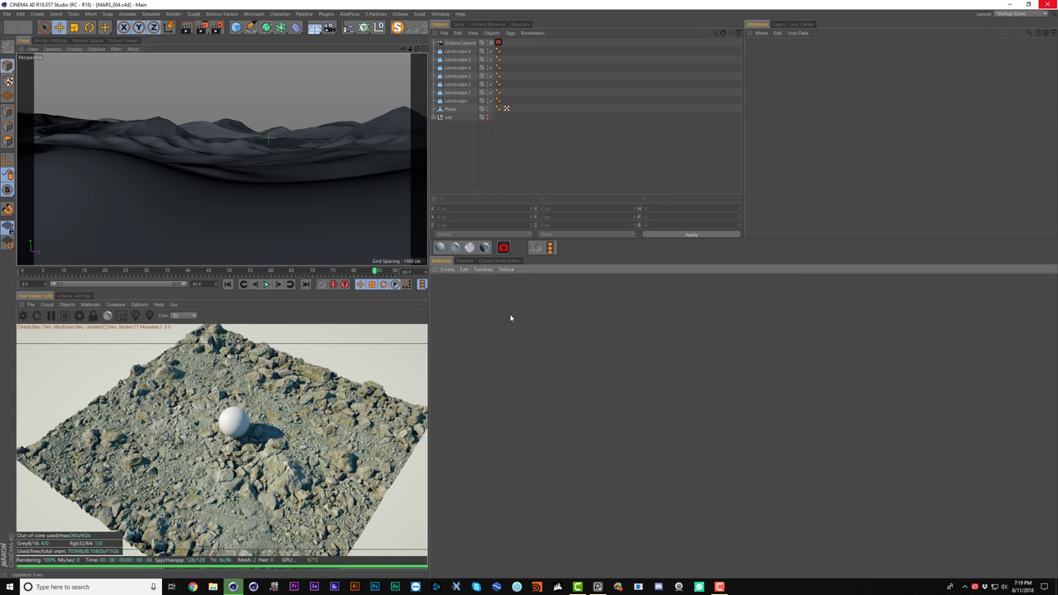
pyautogui.moveTo(429, 327); pyautogui.dragTo(613, 325)
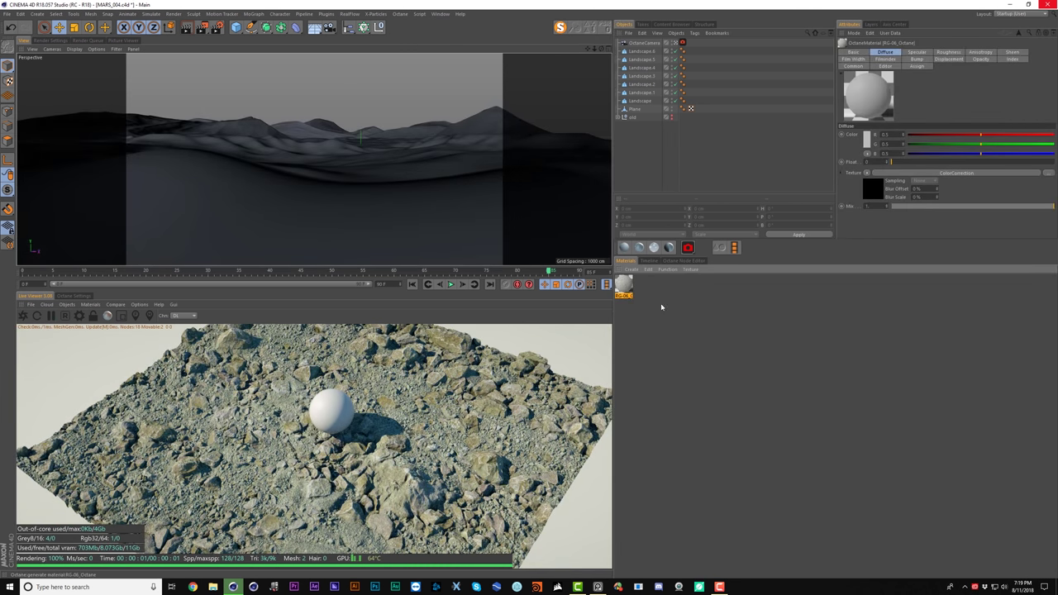
# - Apply the RG-06_Octane material to the Plane object and rename the object GROUND
pyautogui.click(636, 108)
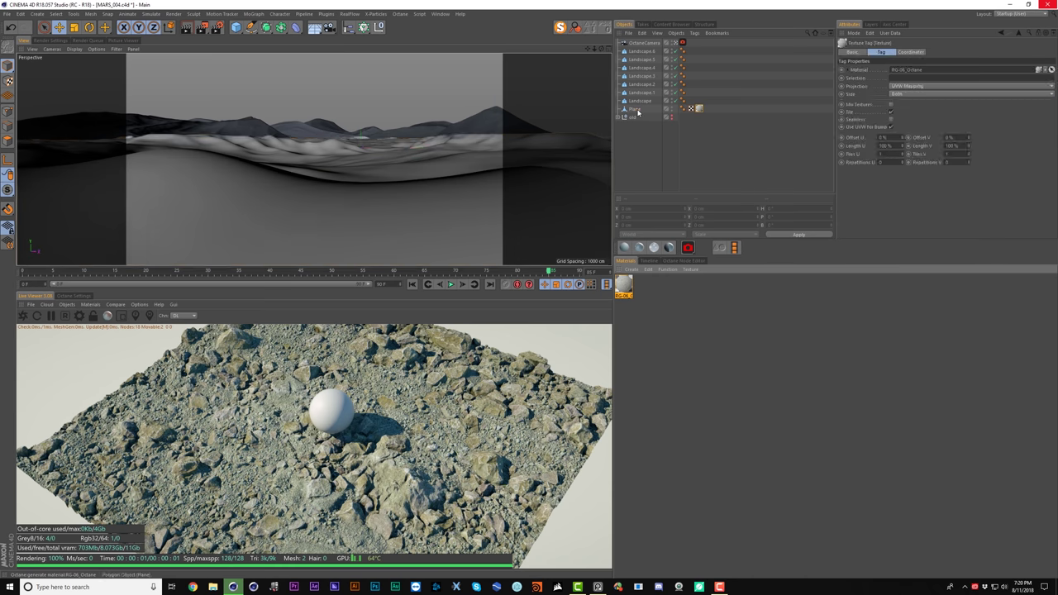
pyautogui.write('Gr')
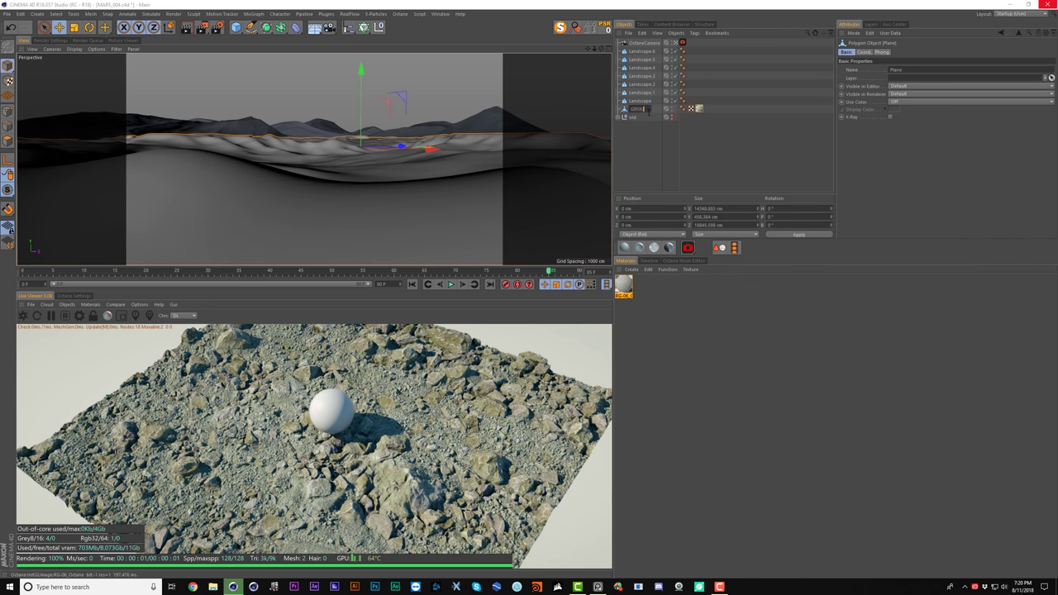
pyautogui.write('OUND')
pyautogui.press('Return')
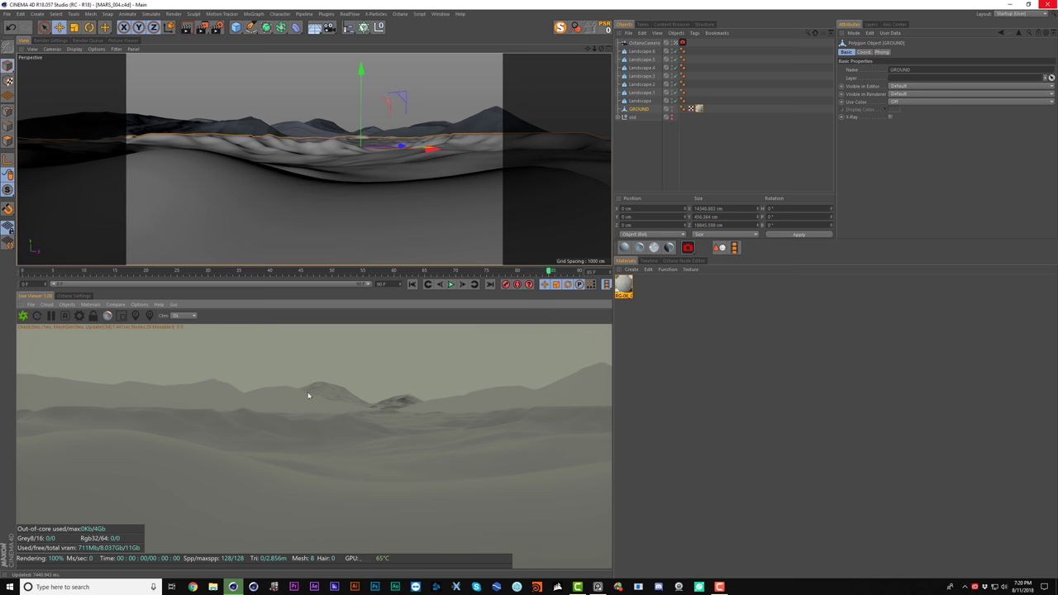
# - Raise the Directlighting kernel's ray epsilon to about 0.0008 and return to the Live Viewer render
pyautogui.click(79, 316)
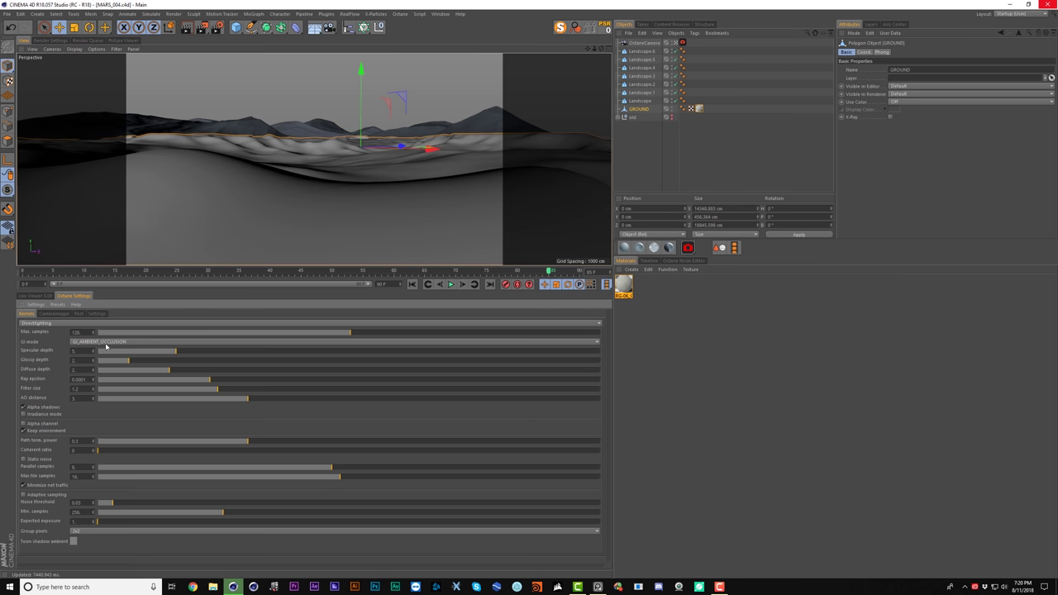
pyautogui.moveTo(203, 379); pyautogui.dragTo(261, 379)
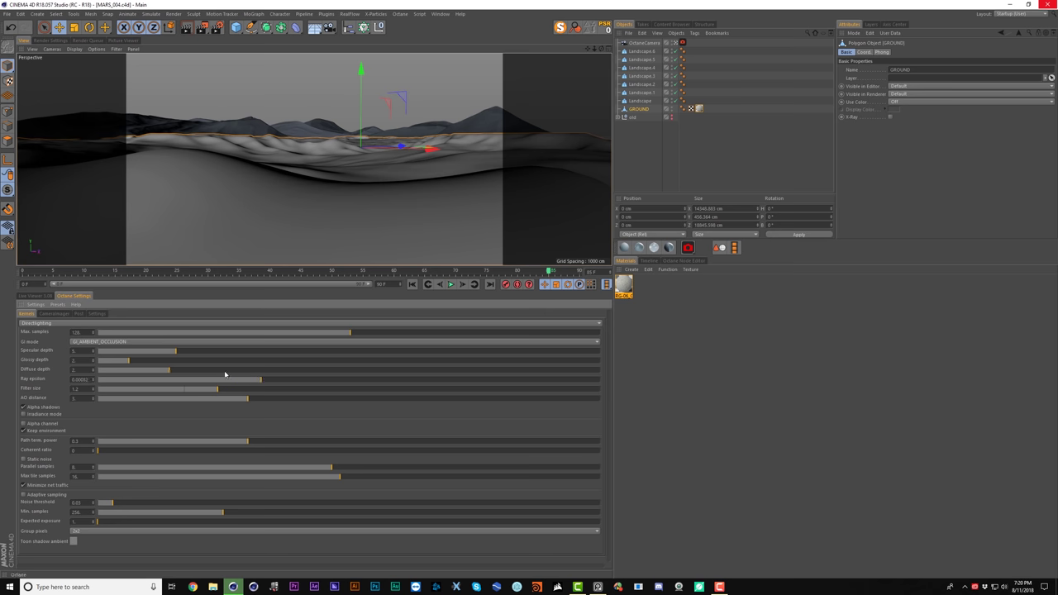
pyautogui.click(32, 294)
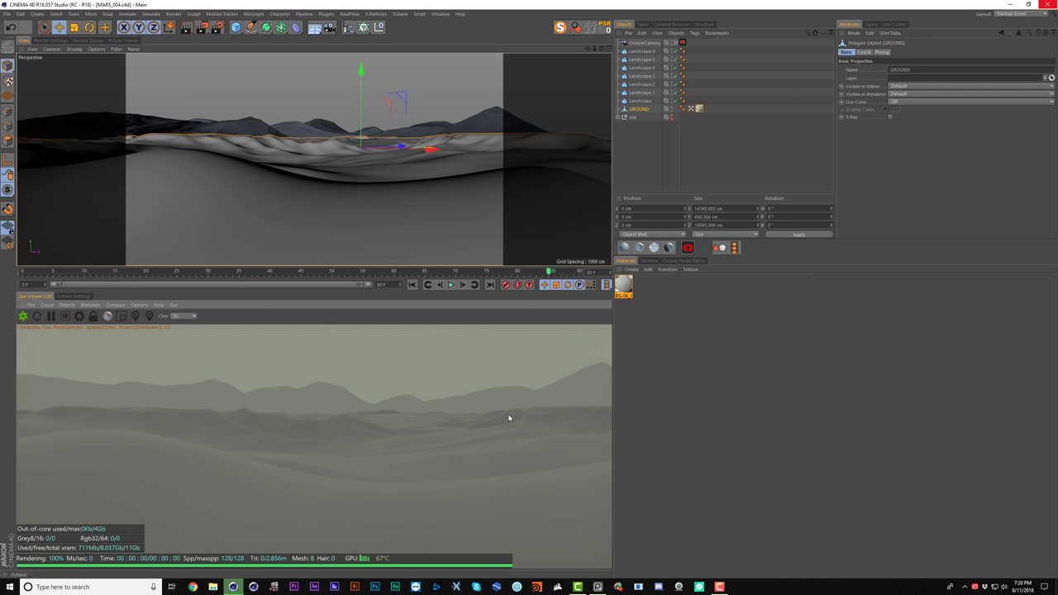
# - Open the Texture Manager and select all missing textures of the scene
pyautogui.click(439, 14)
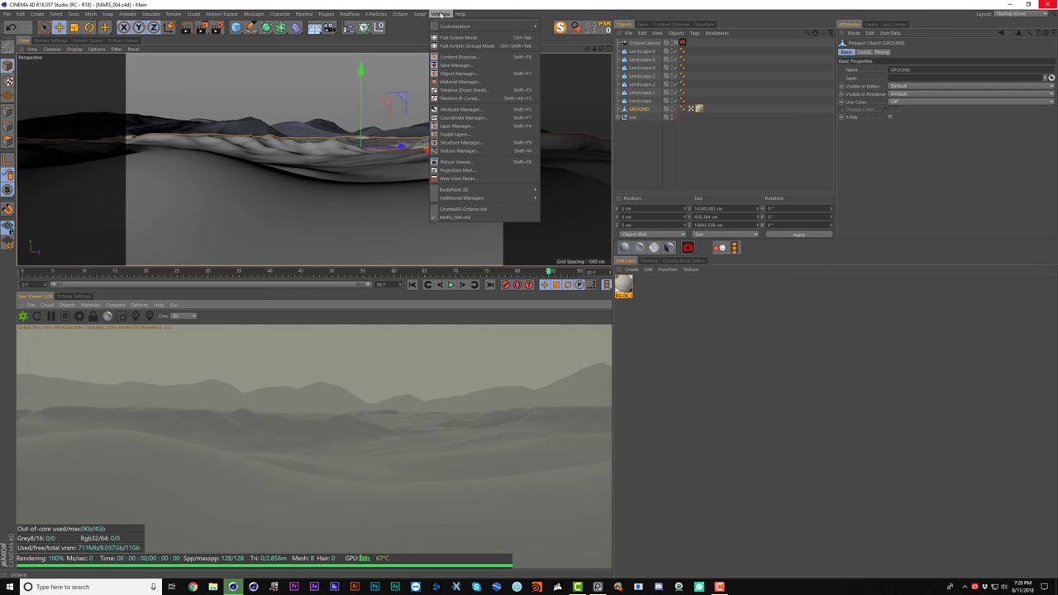
pyautogui.click(461, 150)
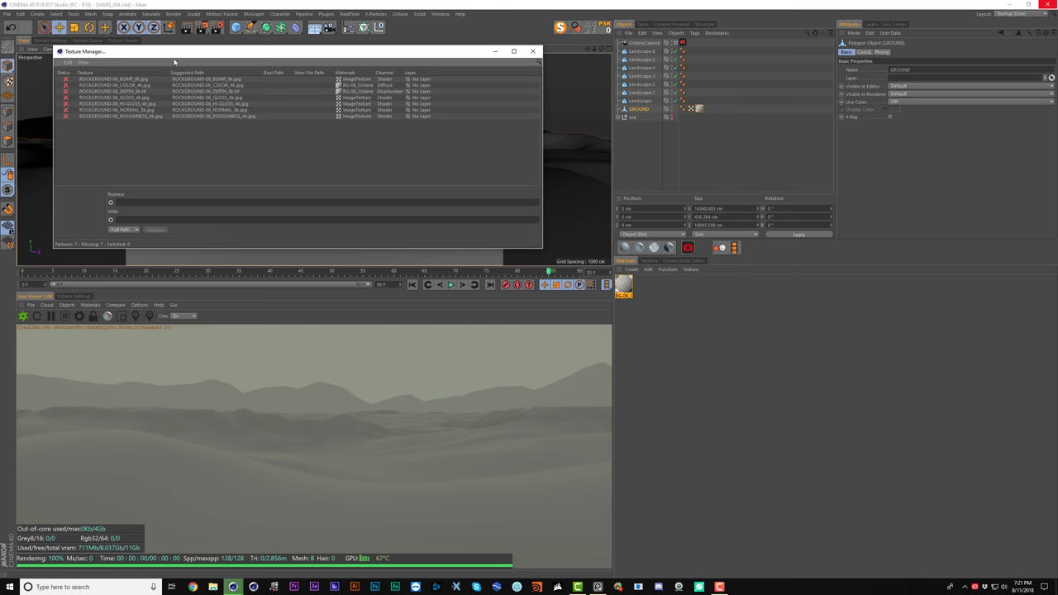
pyautogui.moveTo(201, 52); pyautogui.dragTo(483, 115)
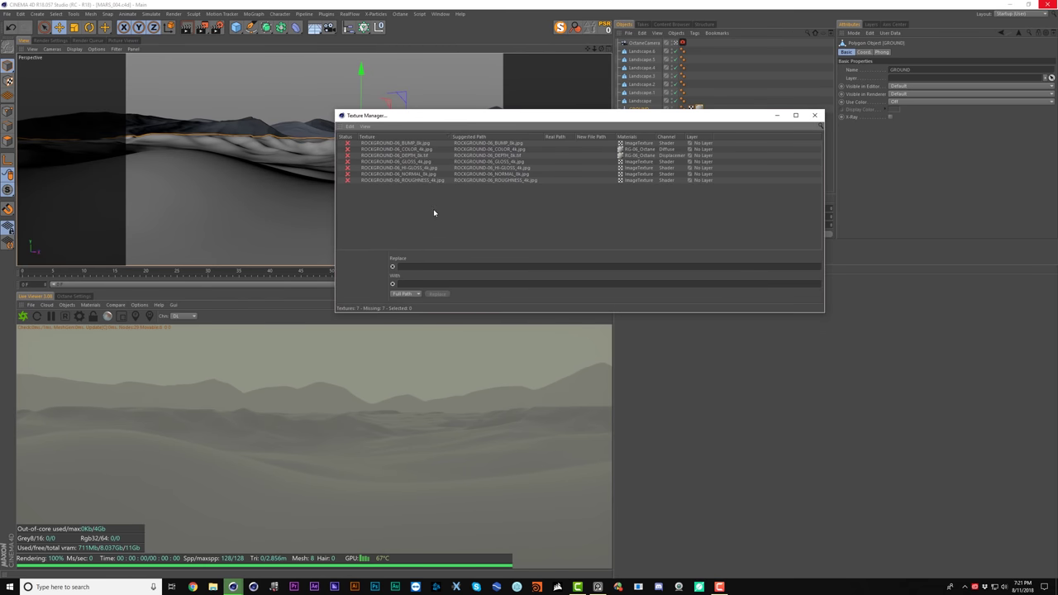
pyautogui.click(350, 126)
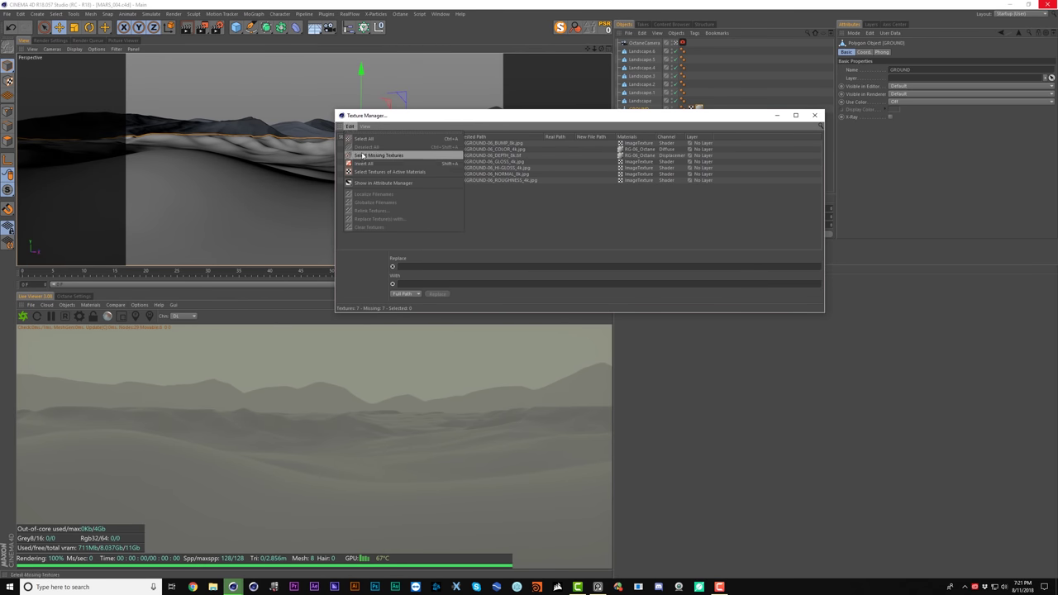
pyautogui.click(362, 155)
# - Relink the selected missing textures to the 3D SCANNED folder inside TEXTURES of the MEGA ASSETS LIBRARY
pyautogui.click(350, 126)
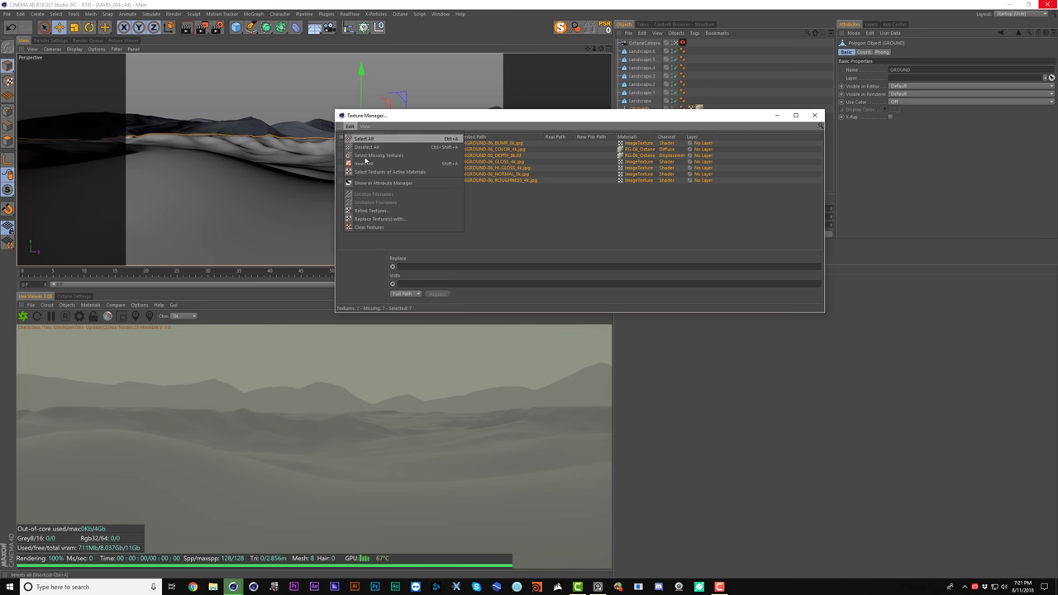
pyautogui.click(372, 210)
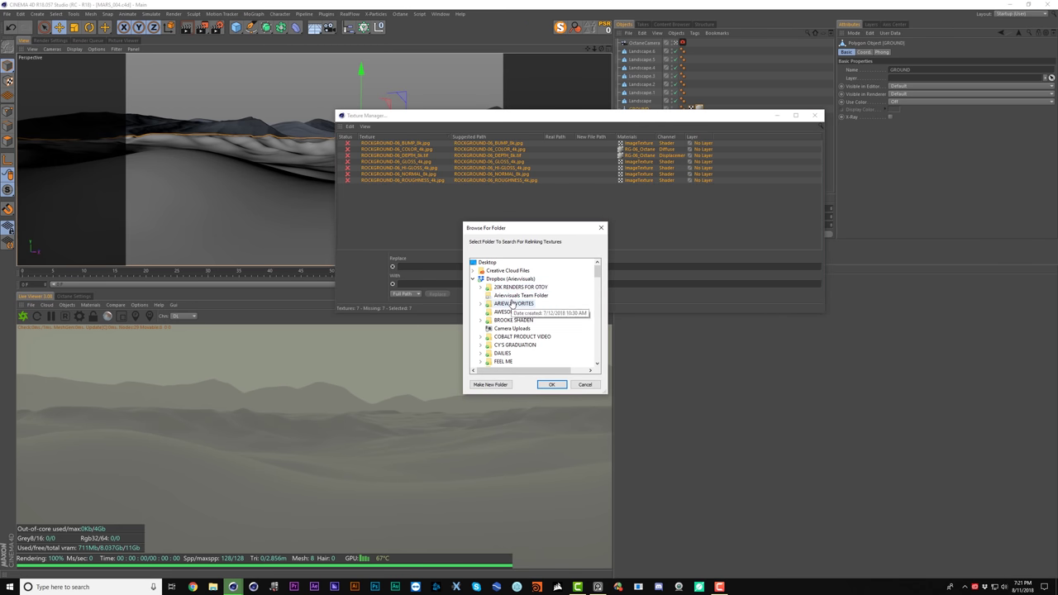
pyautogui.scroll(-3, 512, 306)
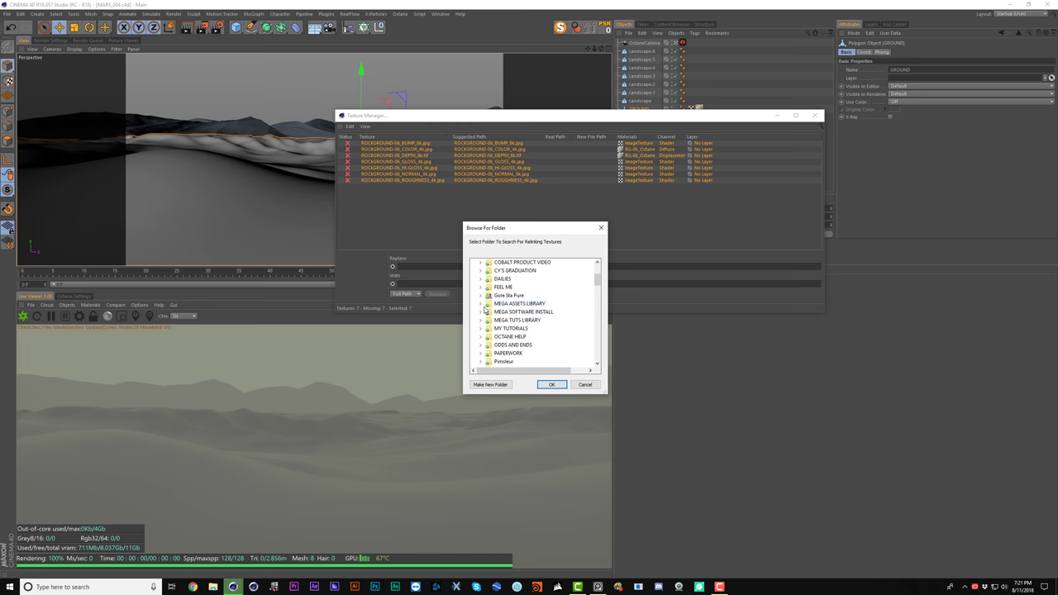
pyautogui.click(483, 305)
pyautogui.click(488, 263)
pyautogui.scroll(3, 517, 299)
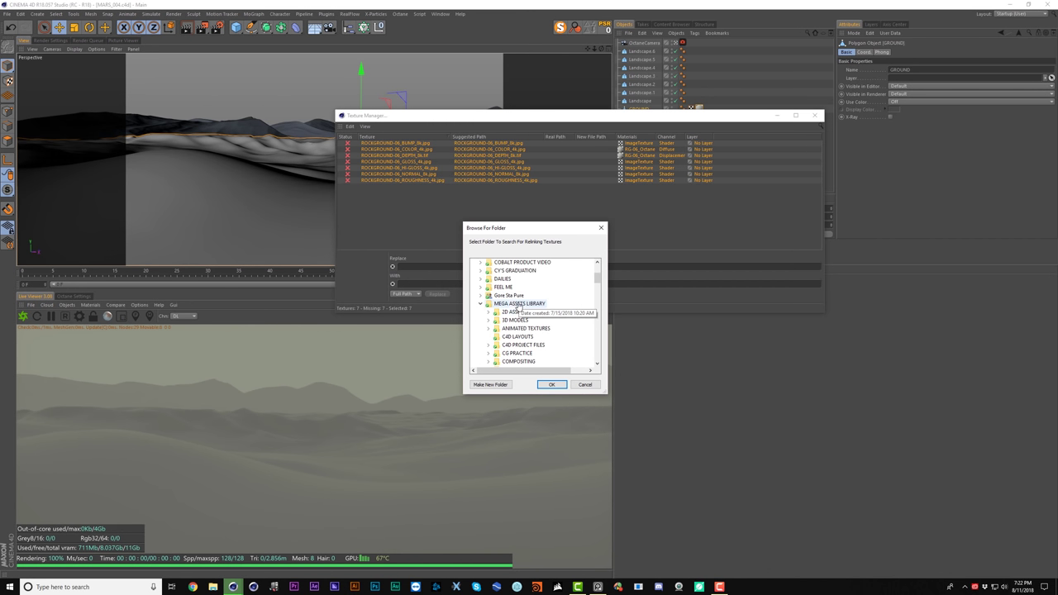
pyautogui.scroll(-2, 525, 312)
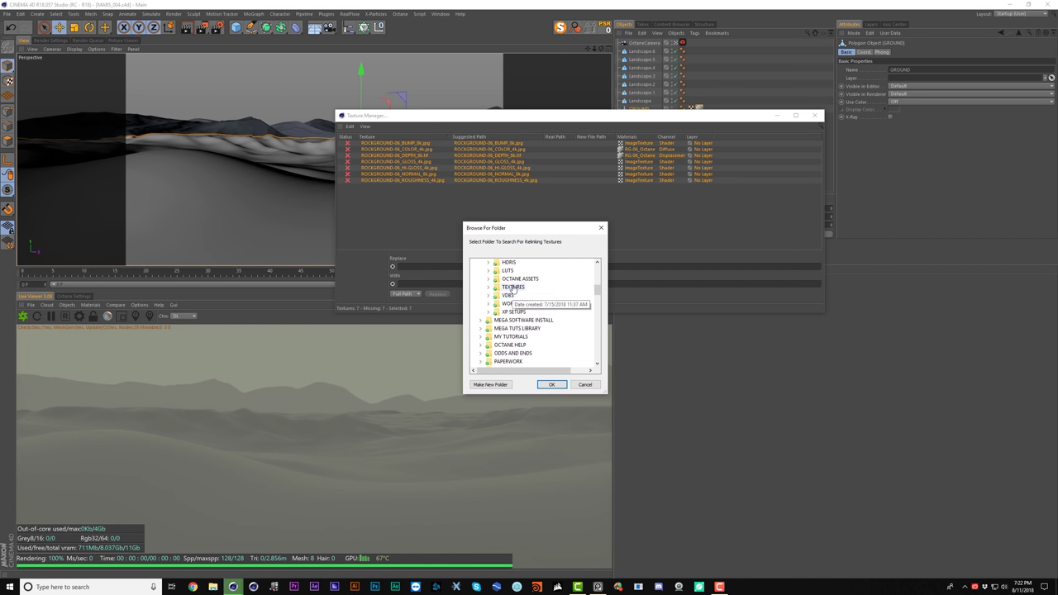
pyautogui.click(512, 287)
pyautogui.scroll(-3, 543, 306)
pyautogui.scroll(4, 543, 306)
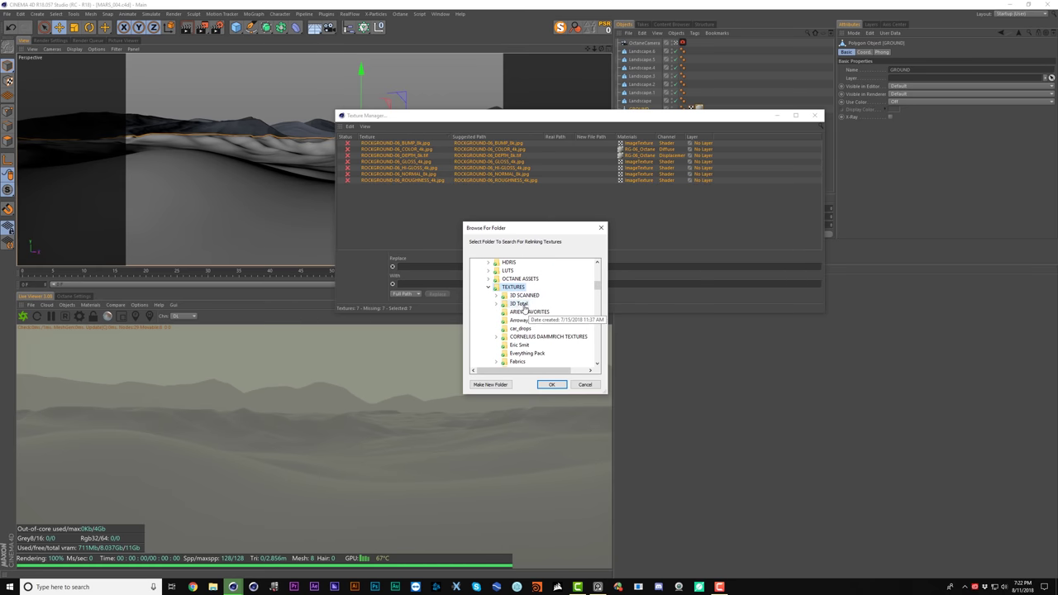
pyautogui.click(513, 296)
pyautogui.click(551, 385)
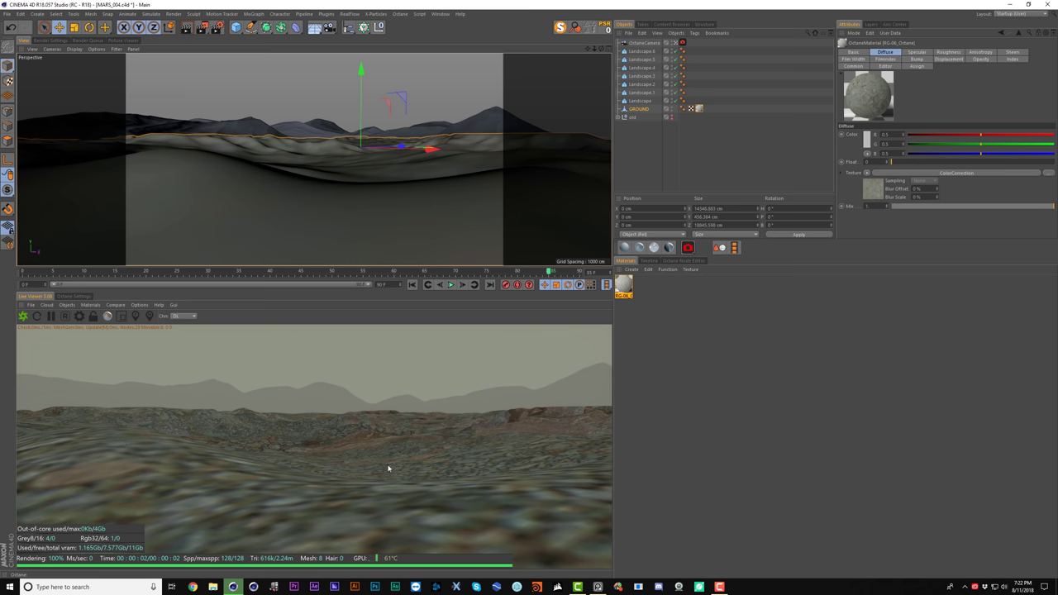
# - Open the RG-06_Octane material's node graph and try to add a Transform node beside the diffuse image texture
pyautogui.click(678, 261)
pyautogui.moveTo(822, 448); pyautogui.dragTo(822, 437, button='middle')
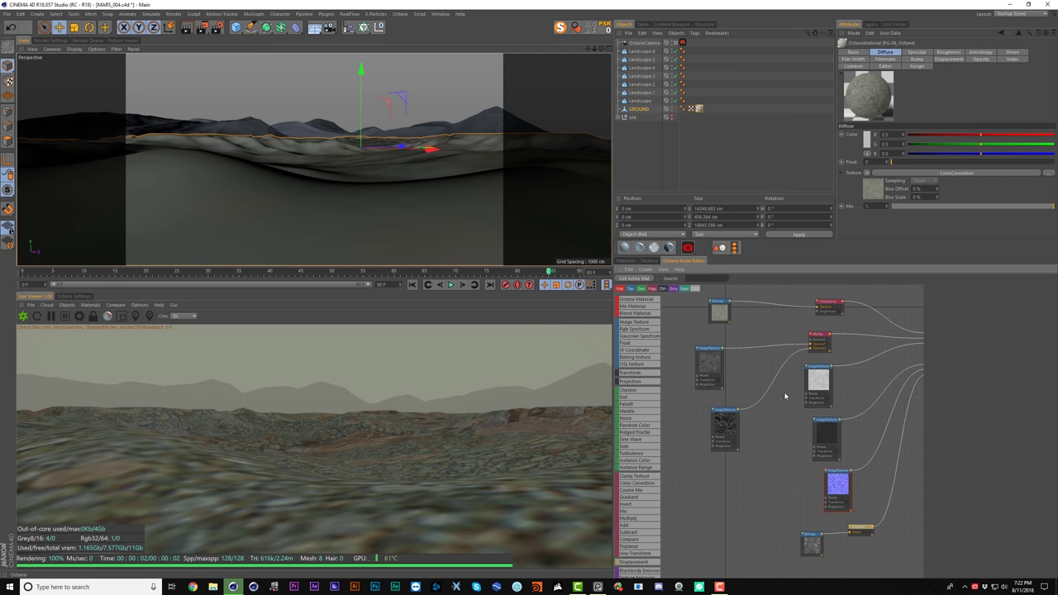
pyautogui.click(724, 317)
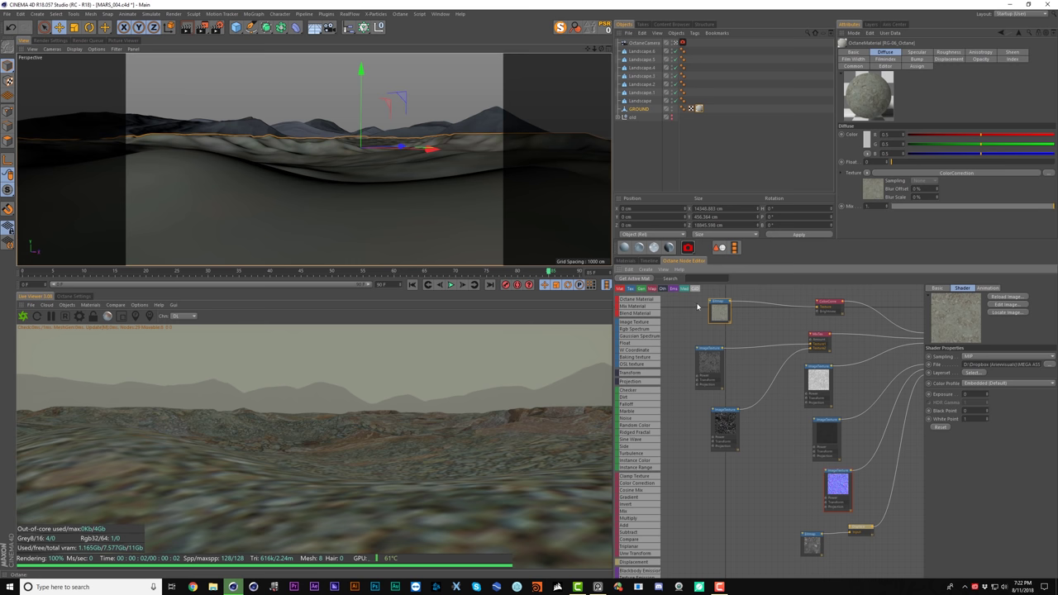
pyautogui.moveTo(706, 422); pyautogui.dragTo(741, 424, button='middle')
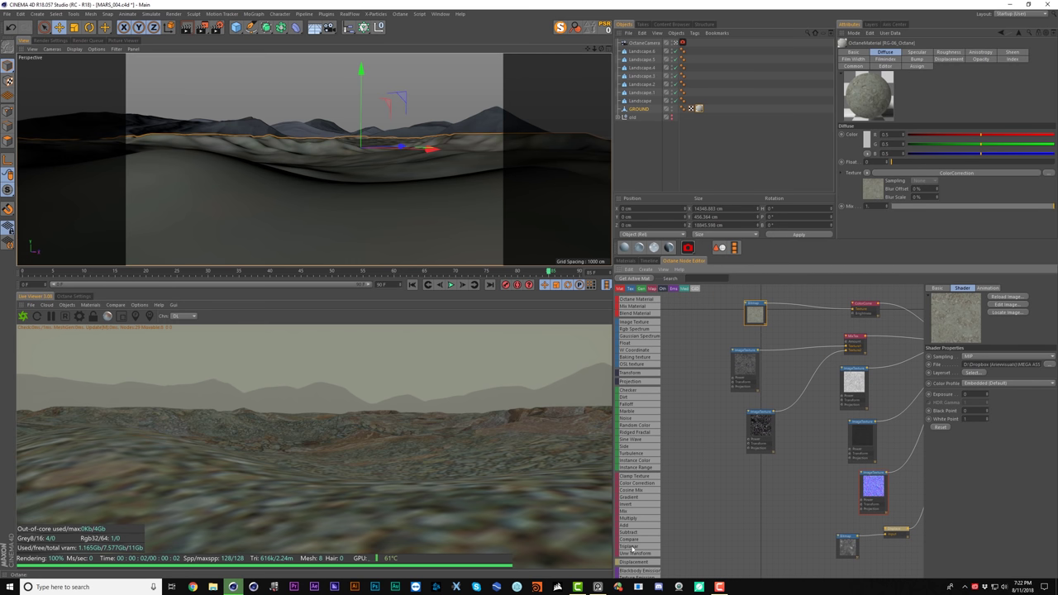
pyautogui.moveTo(632, 373); pyautogui.dragTo(709, 374)
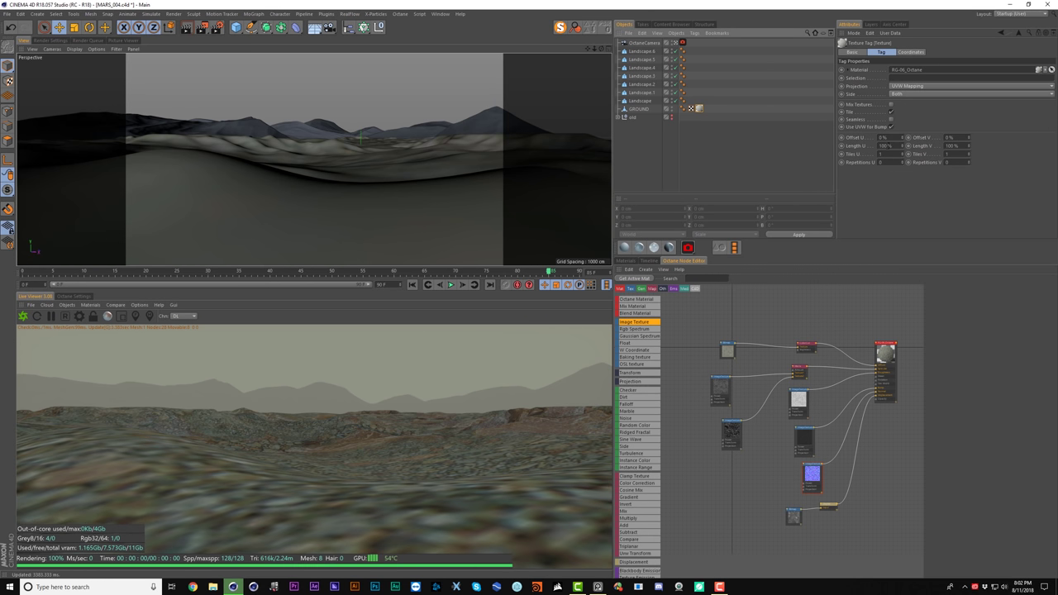
pyautogui.moveTo(674, 353); pyautogui.dragTo(705, 346, button='middle')
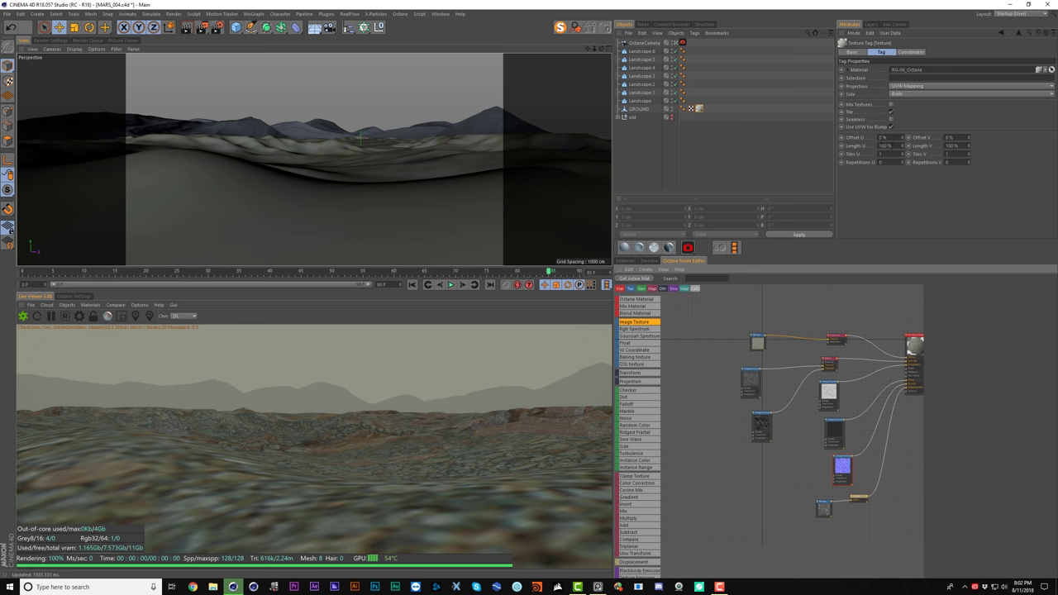
# - Set the texture Length U and Length V of the GROUND texture tag to 20%
pyautogui.doubleClick(893, 146)
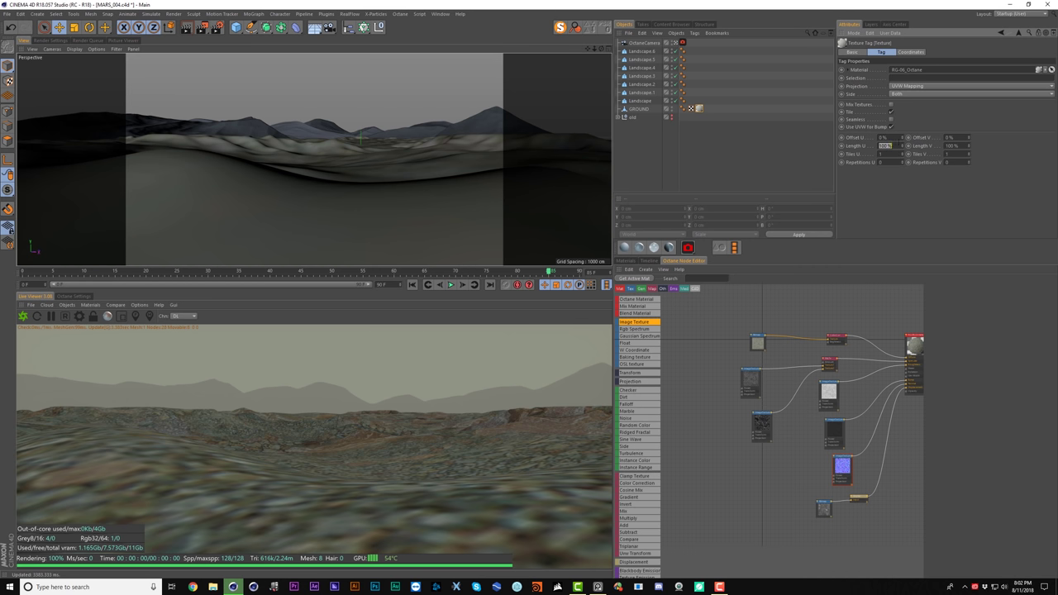
pyautogui.write('20')
pyautogui.press('Return')
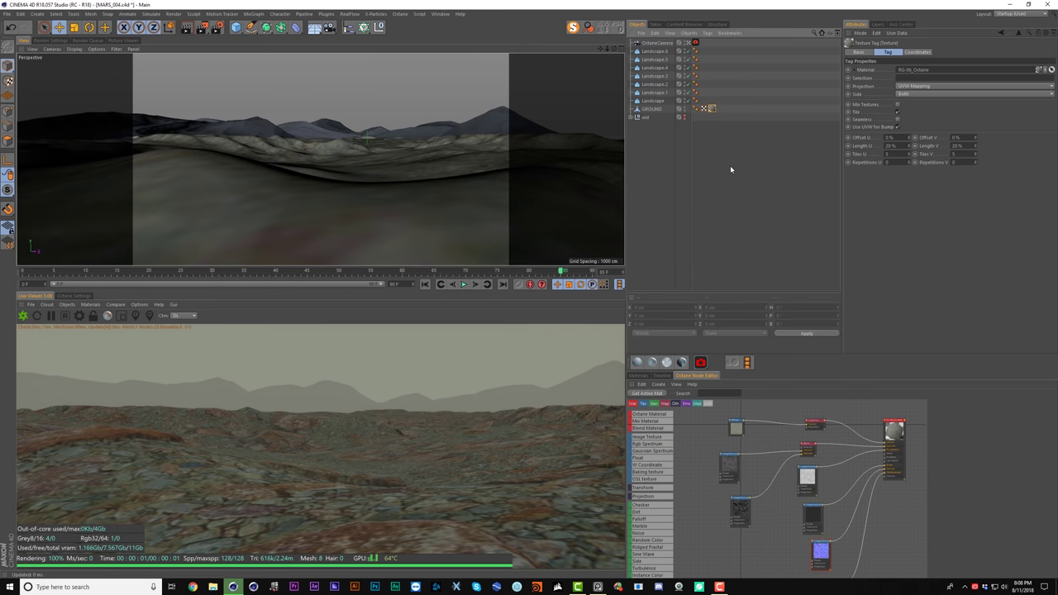
# - Set the texture Length U and Length V of the GROUND texture tag to 2%
pyautogui.doubleClick(890, 145)
pyautogui.write('2')
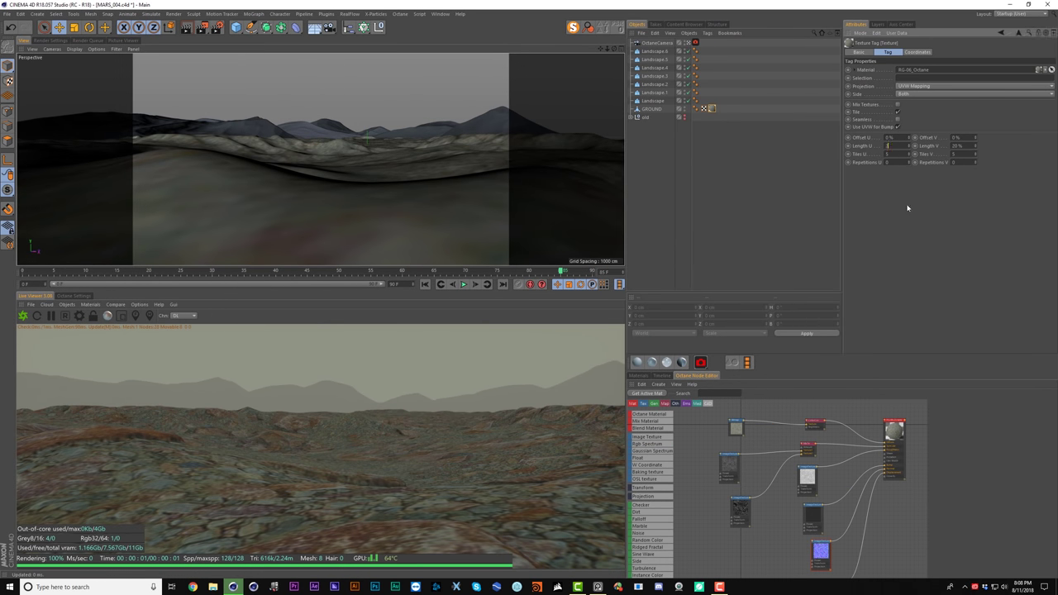
pyautogui.press('Tab')
pyautogui.write('2')
pyautogui.press('Return')
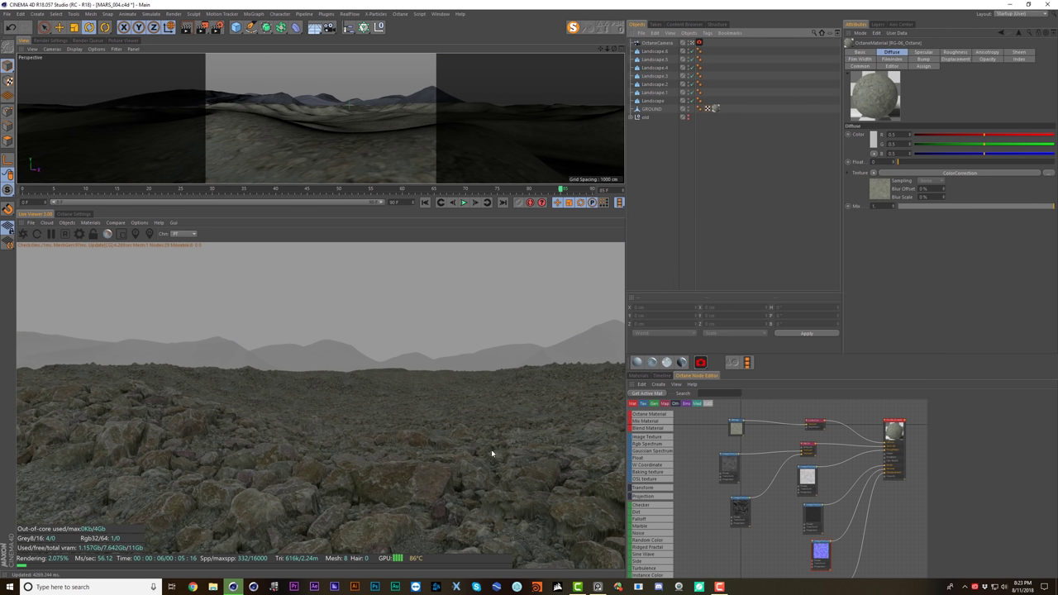
# - Set the amount of the RG-06_Octane material's displacement node to 25 cm
pyautogui.click(700, 42)
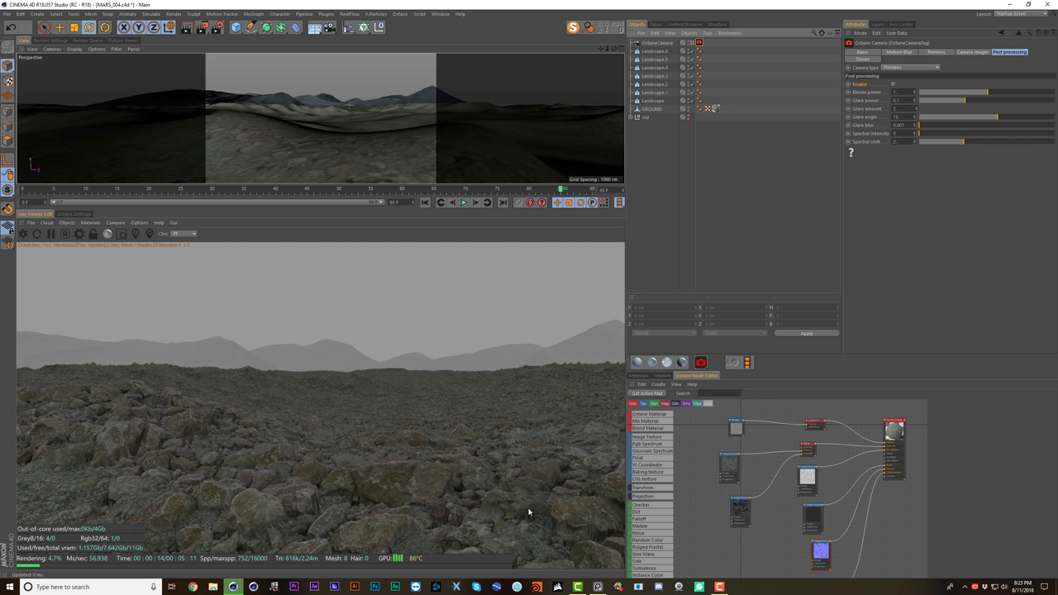
pyautogui.click(715, 108)
pyautogui.scroll(-3, 850, 516)
pyautogui.click(843, 522)
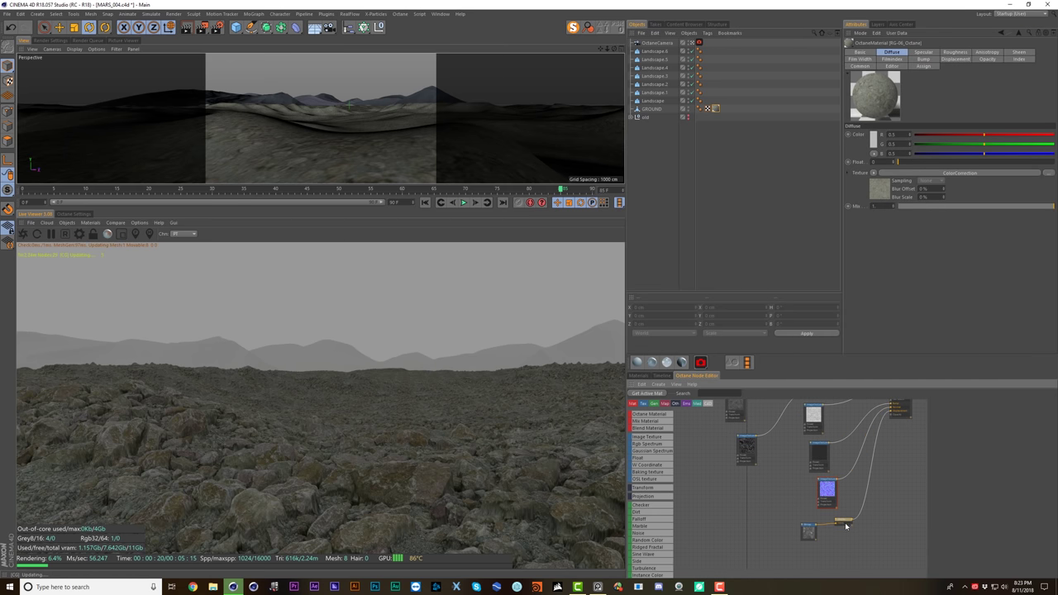
pyautogui.doubleClick(979, 461)
pyautogui.write('25')
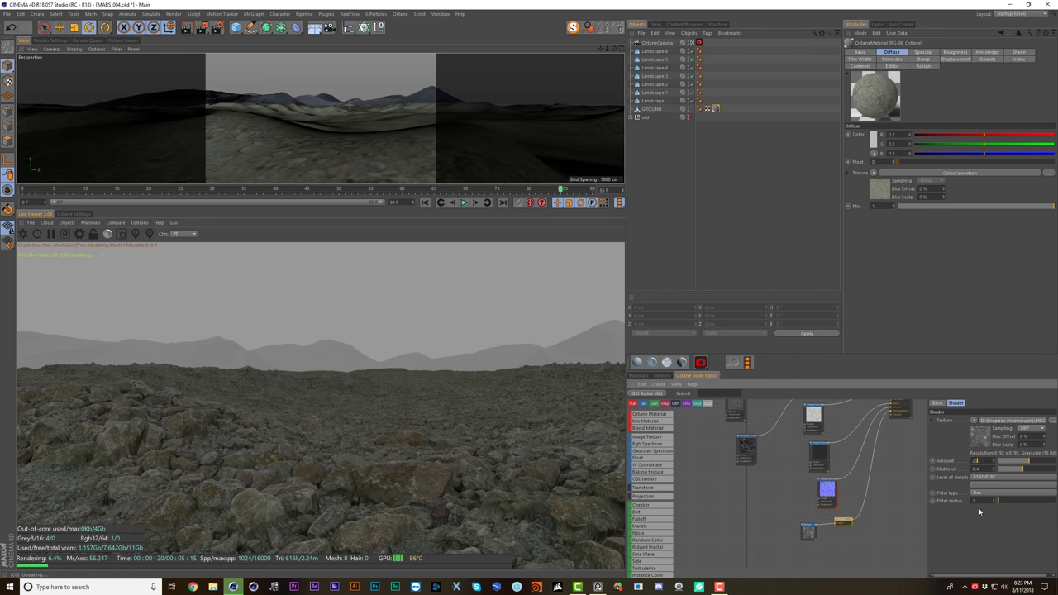
pyautogui.press('Return')
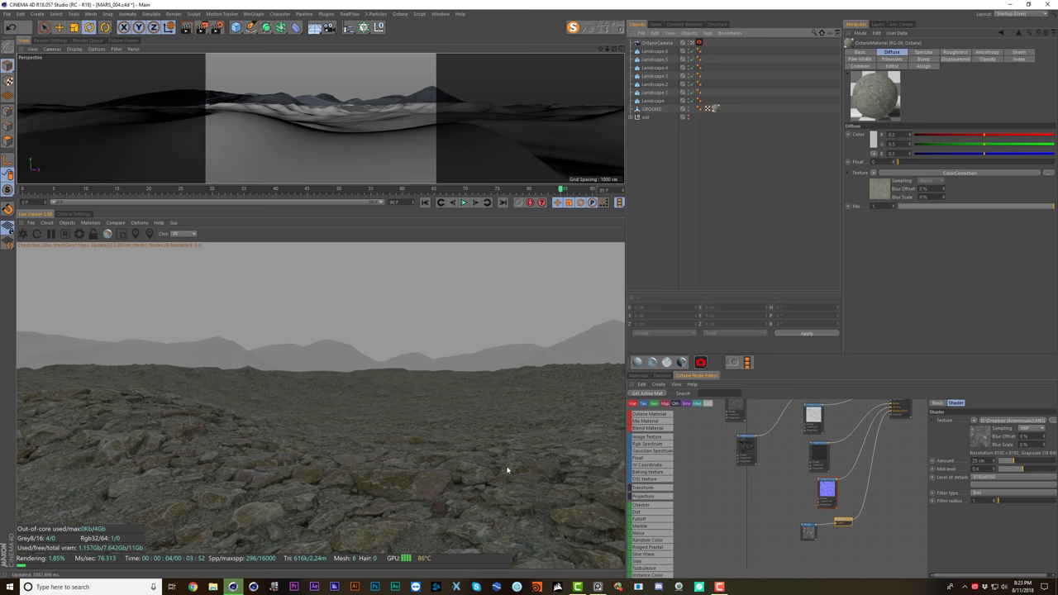
# - Add an Octane daylight to the scene and rotate it to bring the sunlight from behind the mountains
pyautogui.moveTo(700, 362); pyautogui.dragTo(760, 437)
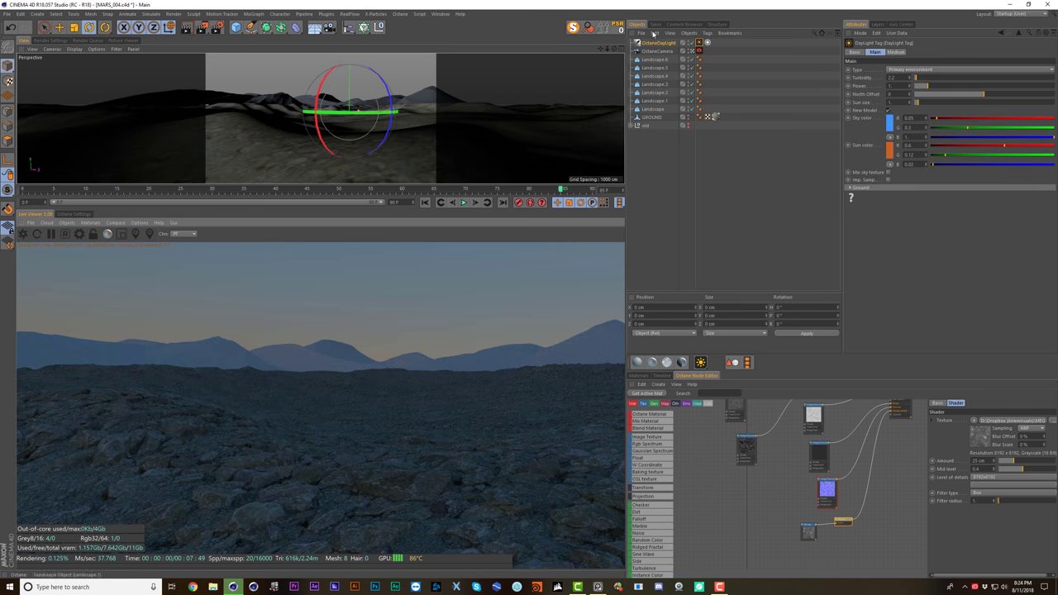
pyautogui.moveTo(376, 130); pyautogui.dragTo(350, 96)
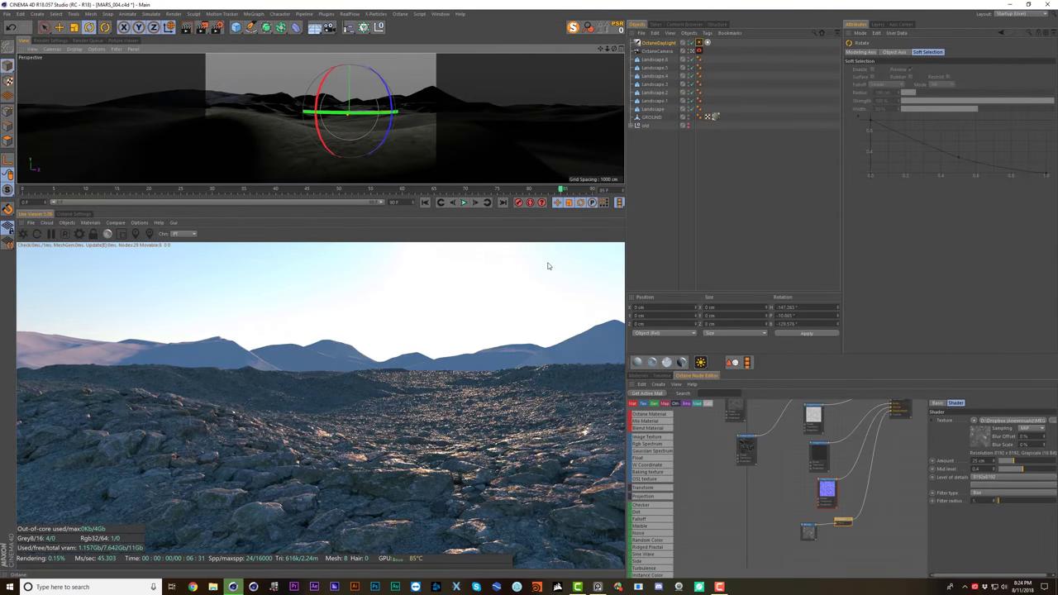
# - Enable the OctaneCamera's camera imager with highlight compression 1 and rotate the daylight to lower the sun toward the horizon
pyautogui.click(700, 50)
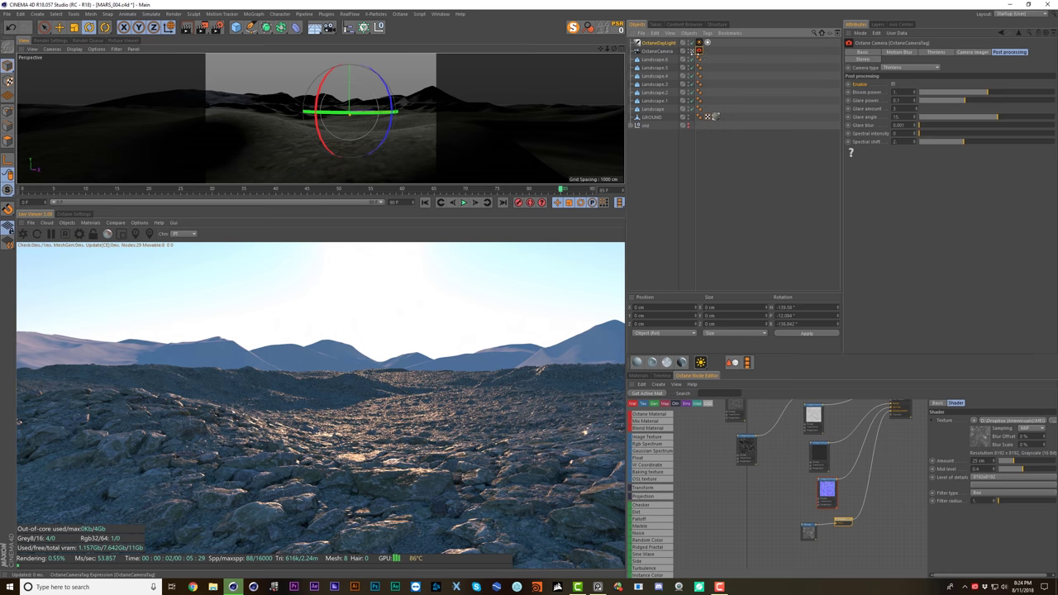
pyautogui.click(972, 51)
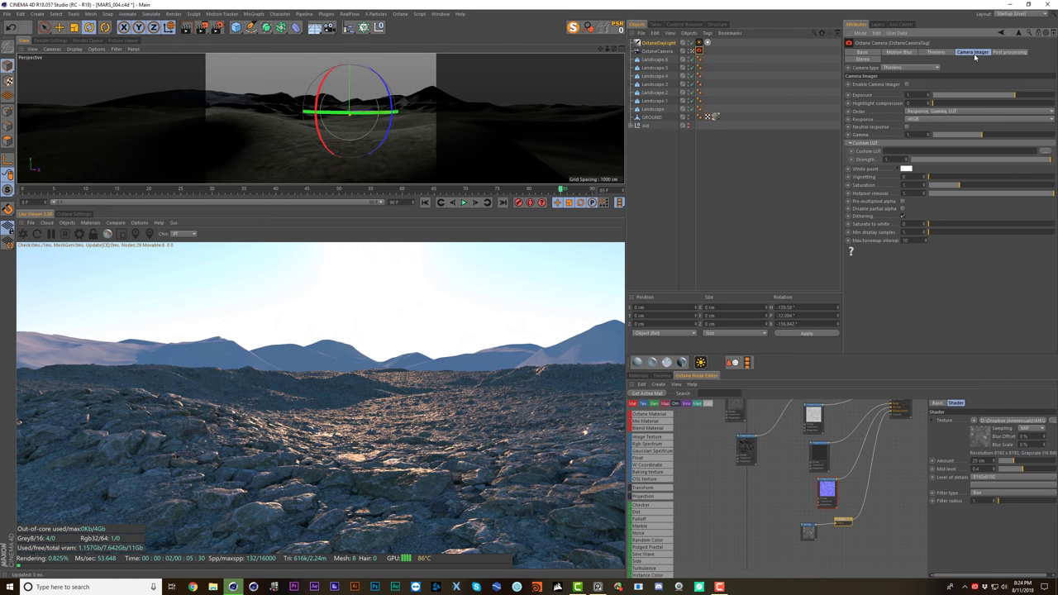
pyautogui.click(906, 84)
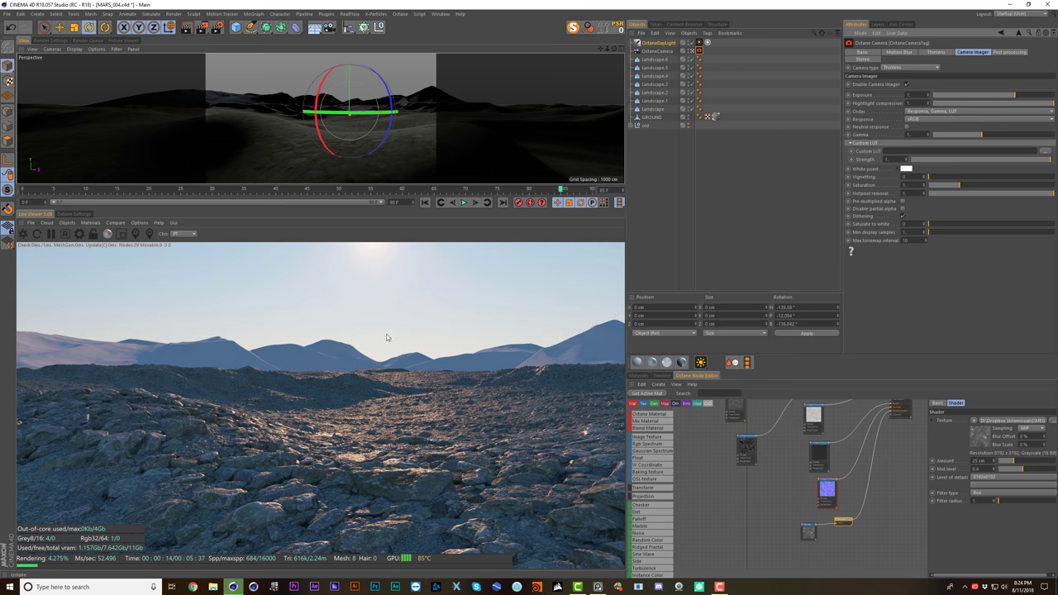
pyautogui.moveTo(352, 110); pyautogui.dragTo(359, 94)
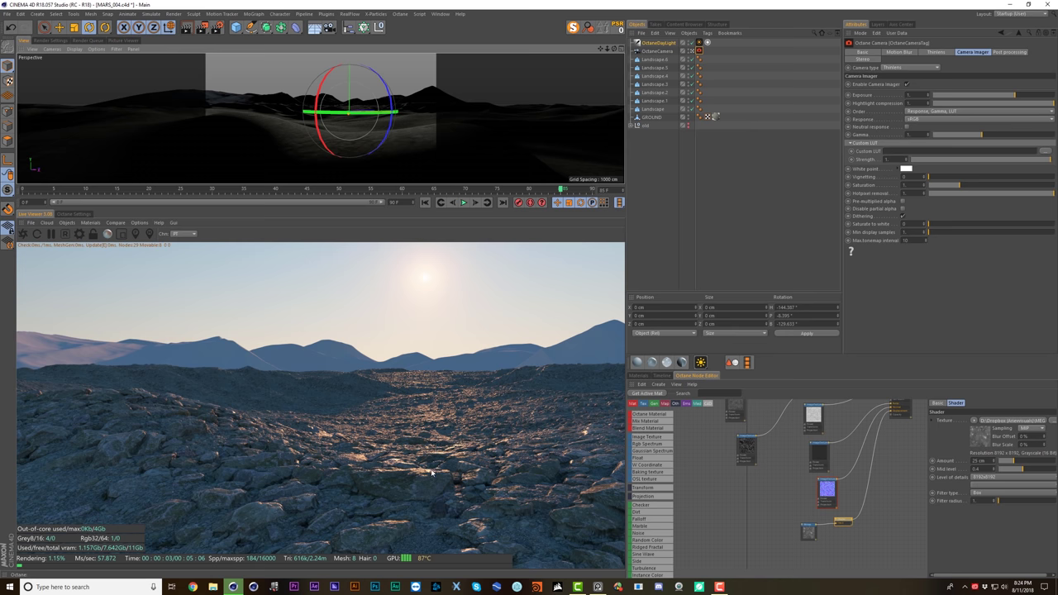
# - Switch to the reference board and examine the sky gradient, sun glow and ground colours in the Mars photos
pyautogui.click(1009, 5)
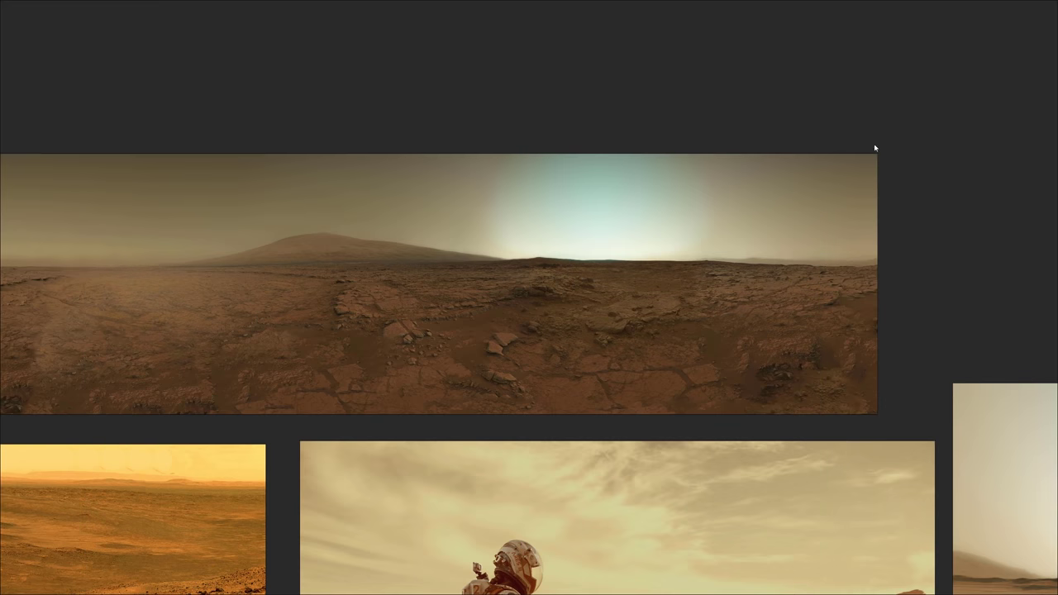
pyautogui.moveTo(776, 277); pyautogui.dragTo(553, 176, button='middle')
pyautogui.scroll(-3, 772, 261)
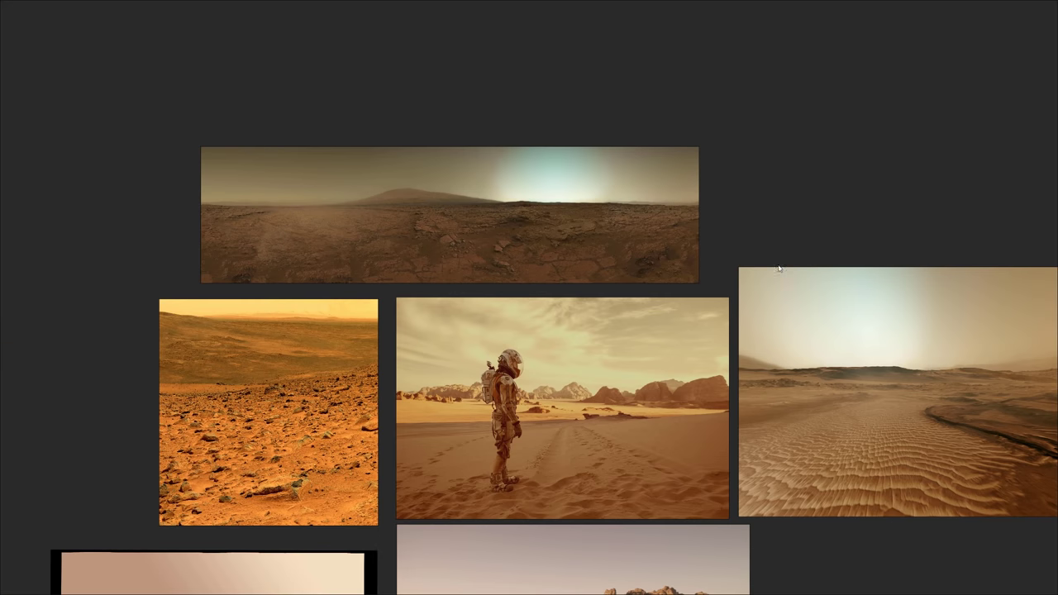
pyautogui.scroll(3, 400, 153)
pyautogui.moveTo(400, 153); pyautogui.dragTo(515, 194, button='middle')
pyautogui.moveTo(615, 234); pyautogui.dragTo(407, 227, button='middle')
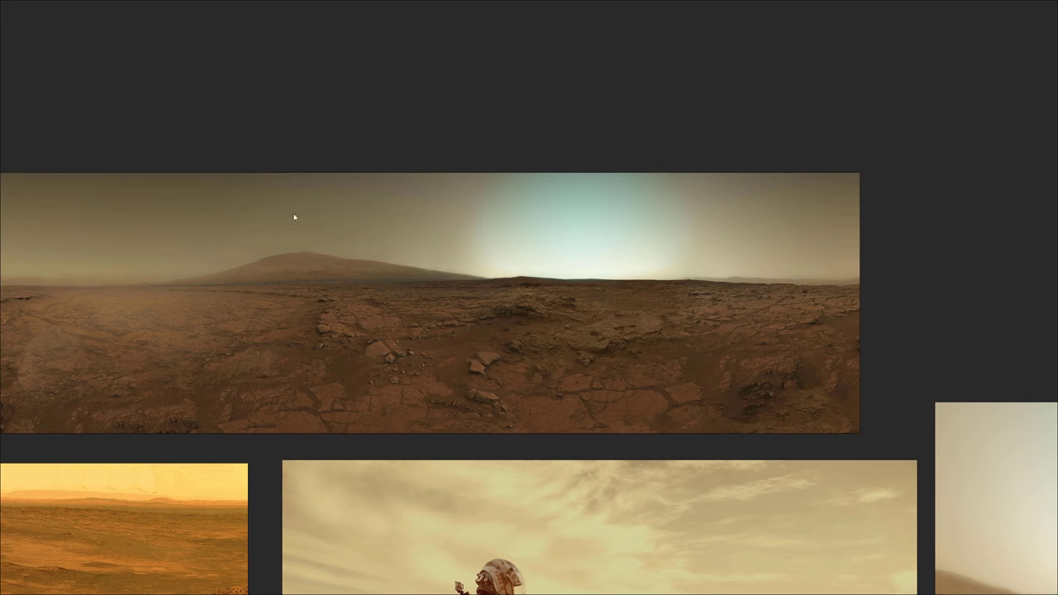
pyautogui.scroll(-3, 479, 210)
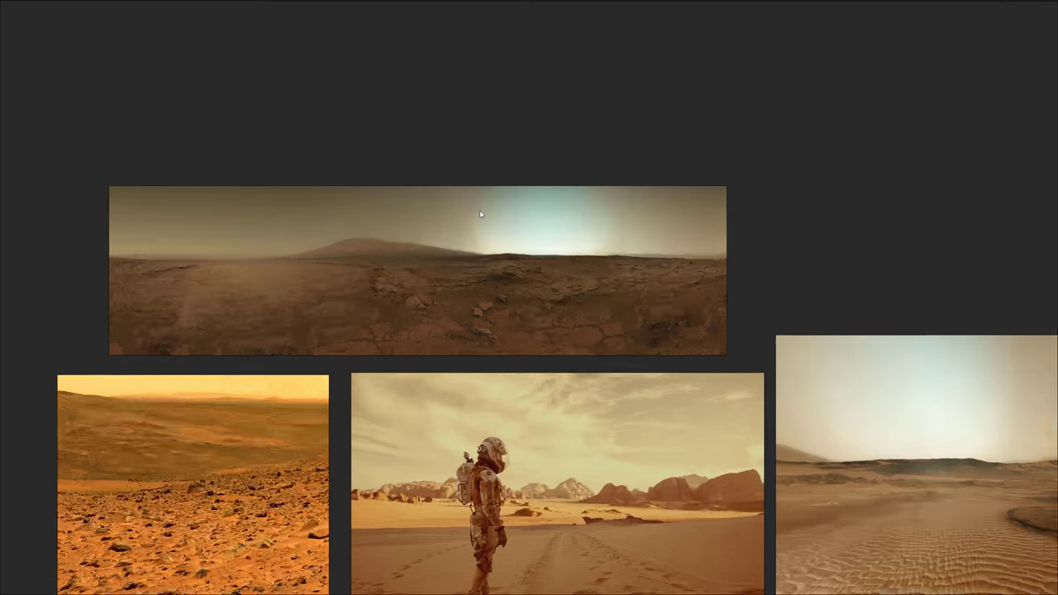
pyautogui.moveTo(578, 255); pyautogui.dragTo(445, 202, button='middle')
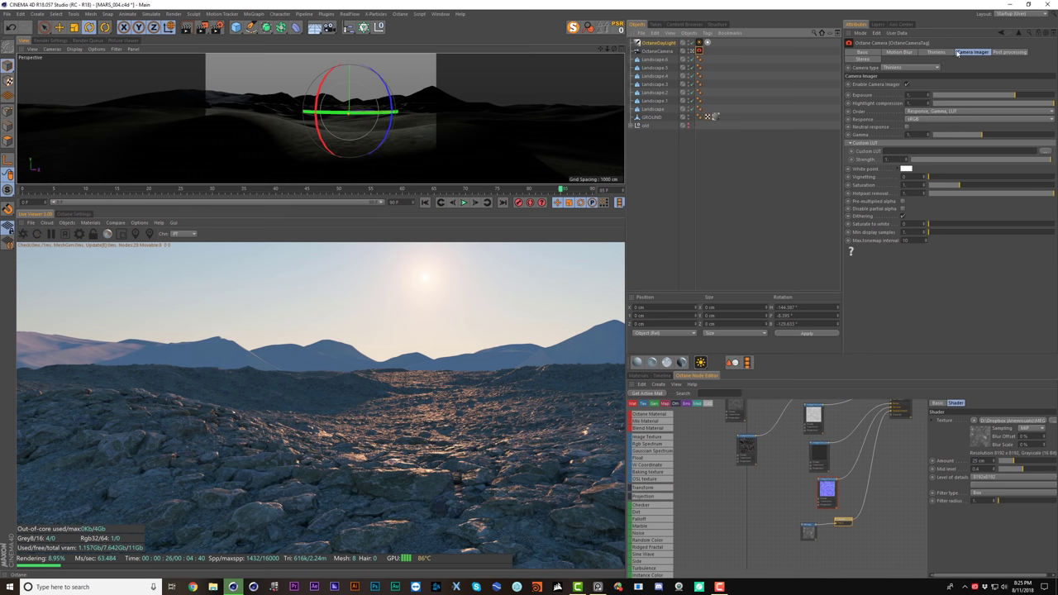
# - Set the OctaneDayLight's sky color to a yellow-orange with hue 41°, saturation about 75% and value 100%
pyautogui.click(660, 44)
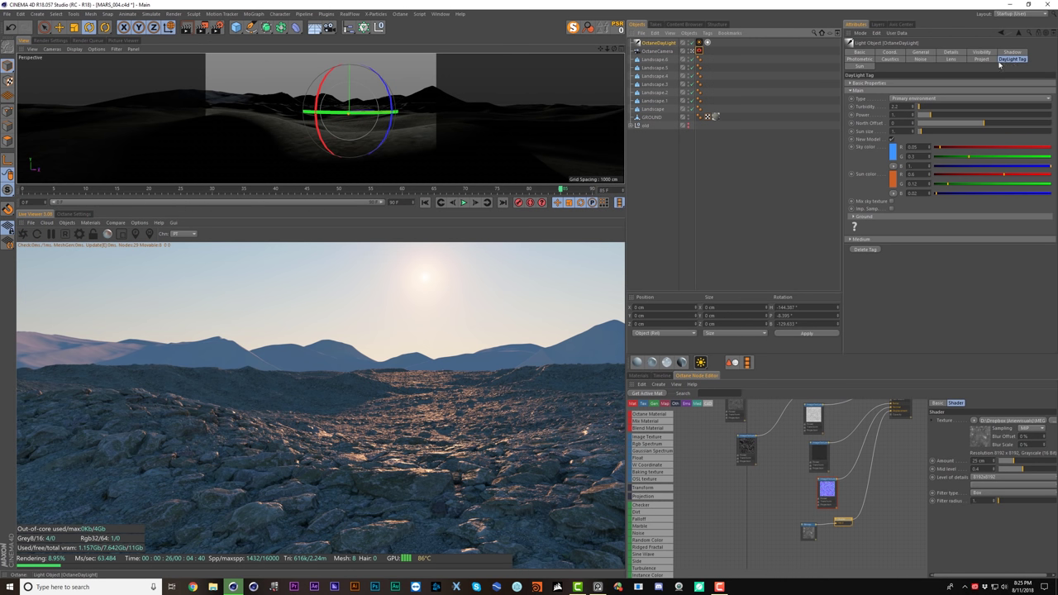
pyautogui.click(894, 155)
pyautogui.click(882, 154)
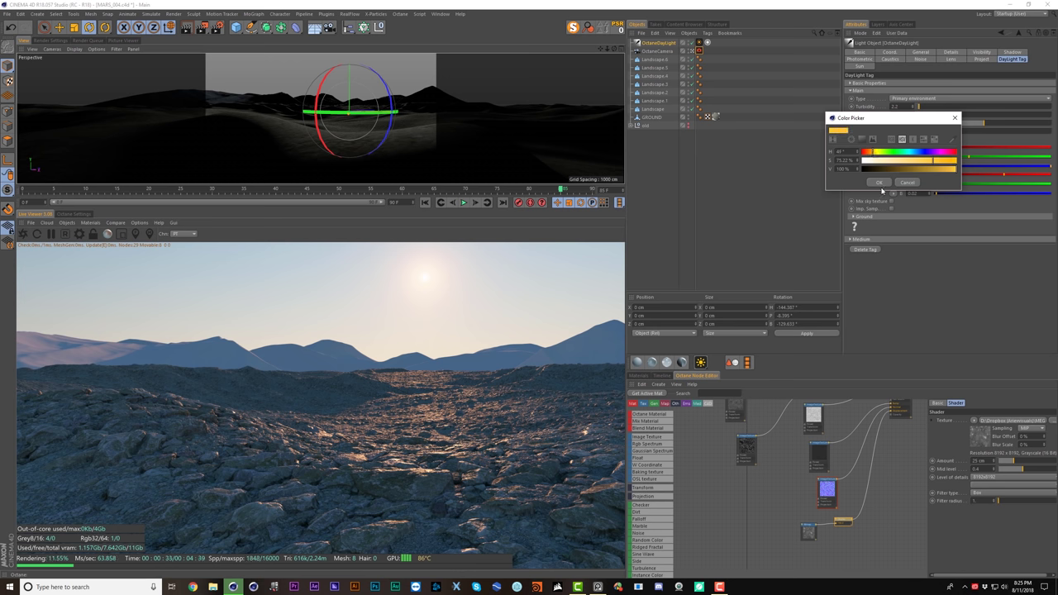
pyautogui.click(879, 182)
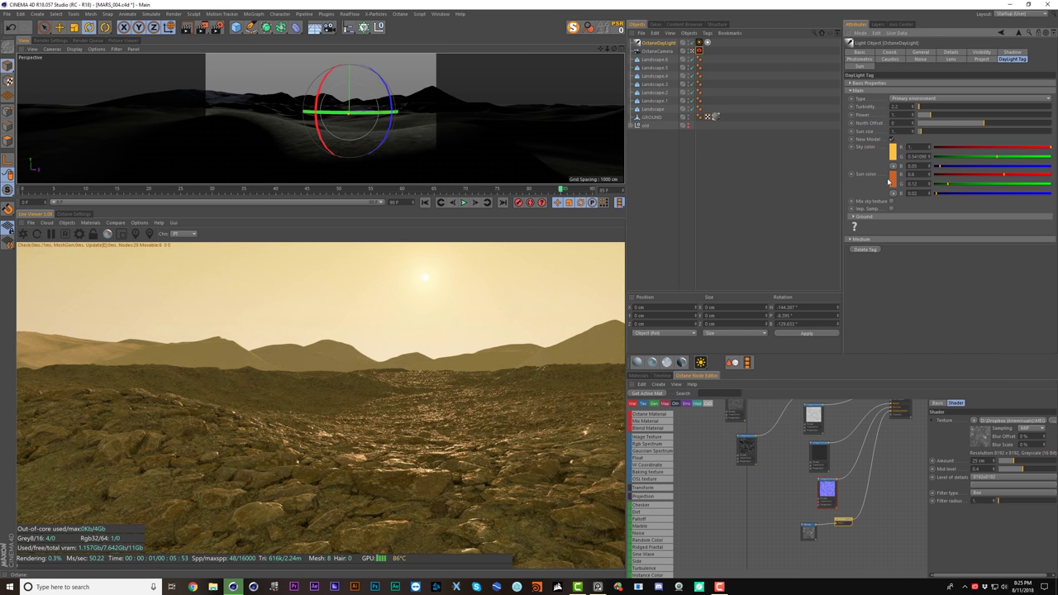
# - Set the OctaneDayLight's sun color to a light teal with hue 171° and value 100%
pyautogui.click(894, 182)
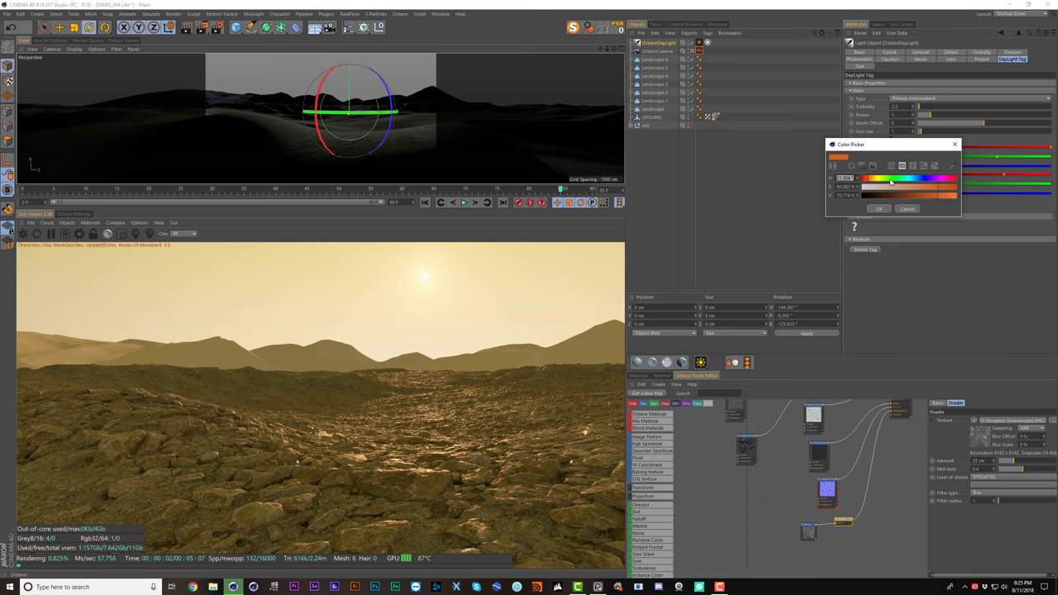
pyautogui.click(906, 180)
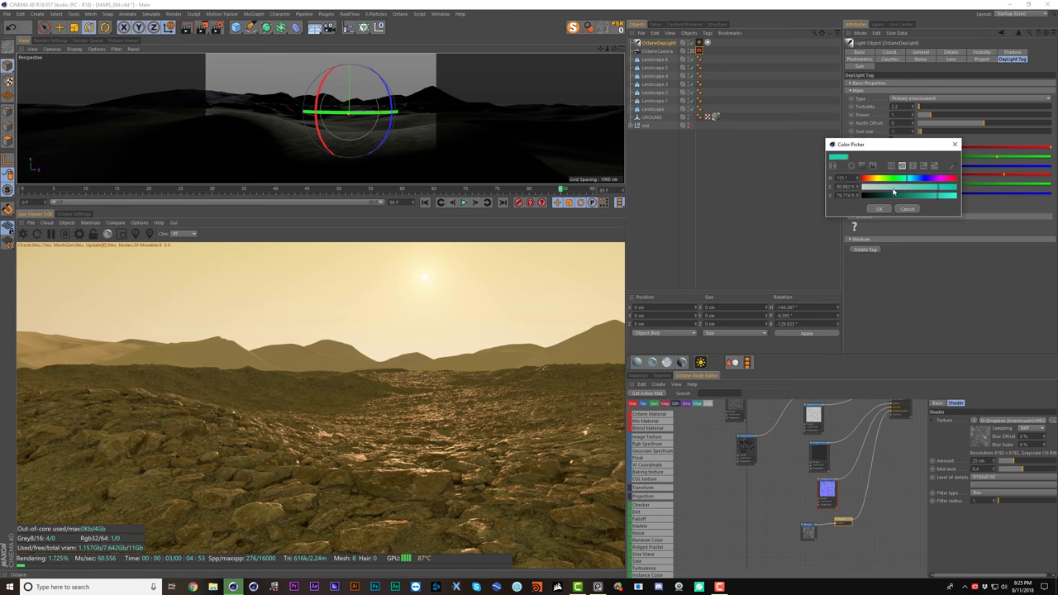
pyautogui.click(908, 188)
pyautogui.click(880, 208)
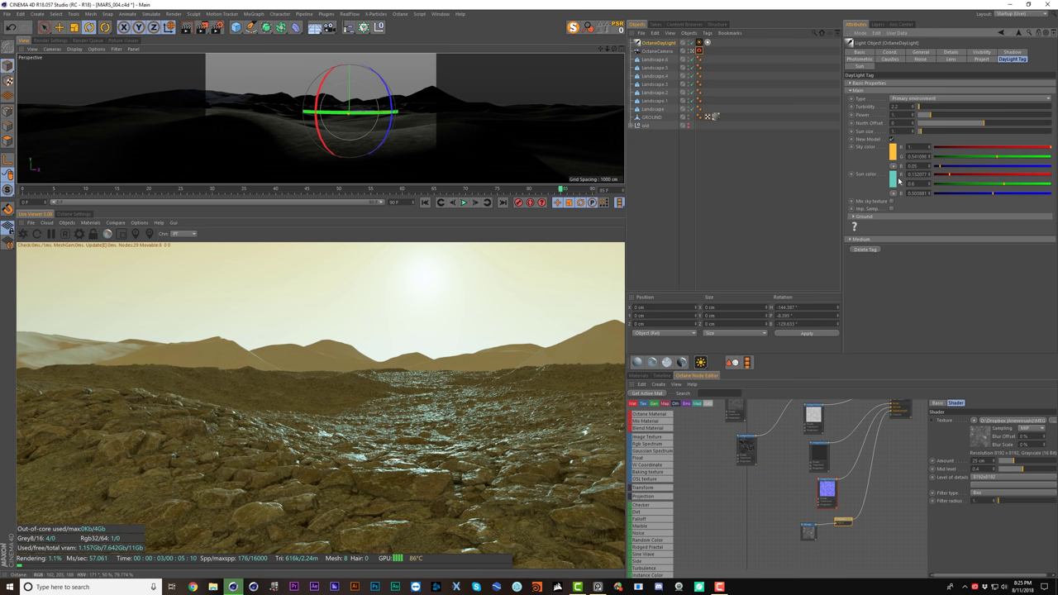
pyautogui.click(892, 180)
pyautogui.moveTo(886, 192); pyautogui.dragTo(958, 197)
pyautogui.click(886, 188)
pyautogui.click(879, 210)
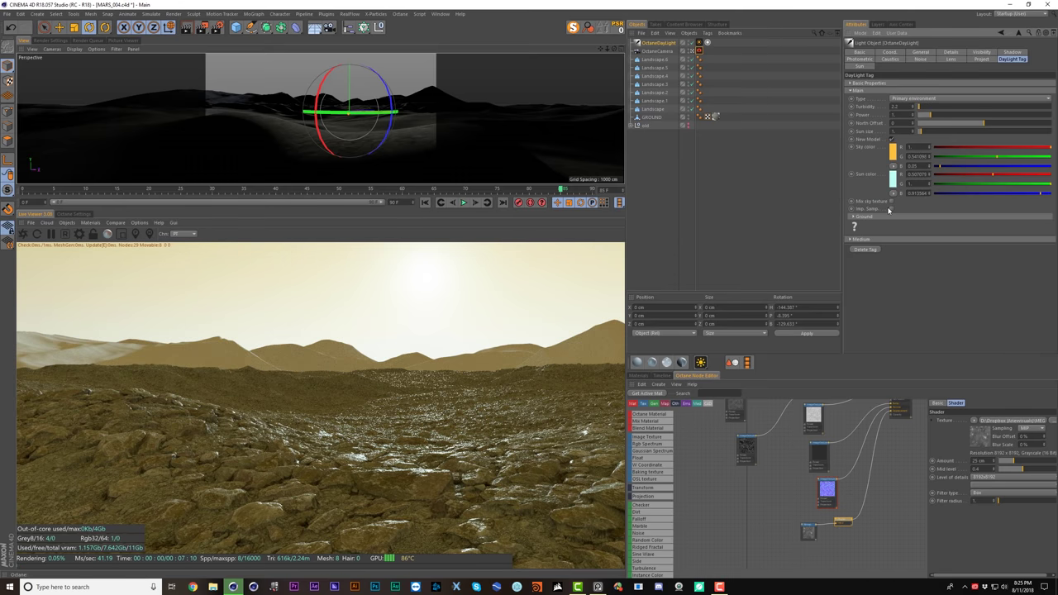
# - Shift the daylight's sky color toward orange and darken it to a value of 49%
pyautogui.click(894, 158)
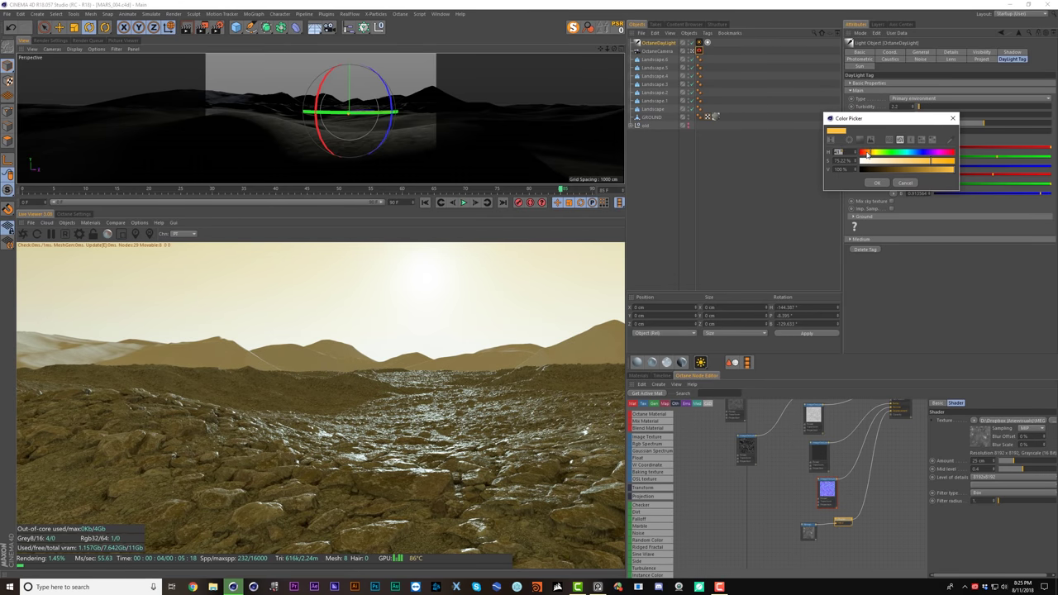
pyautogui.click(870, 153)
pyautogui.click(905, 169)
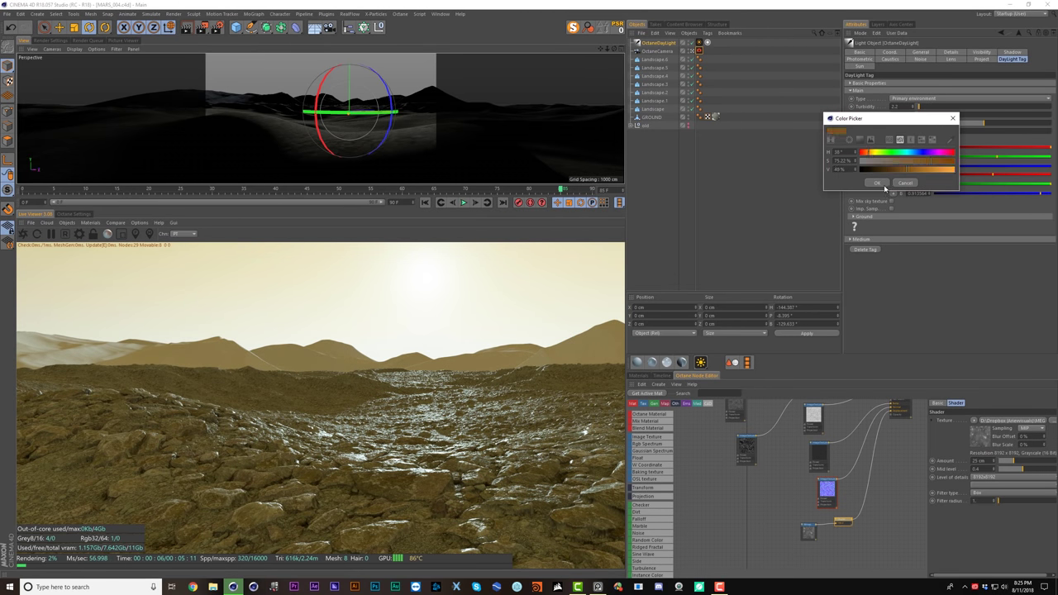
pyautogui.click(877, 182)
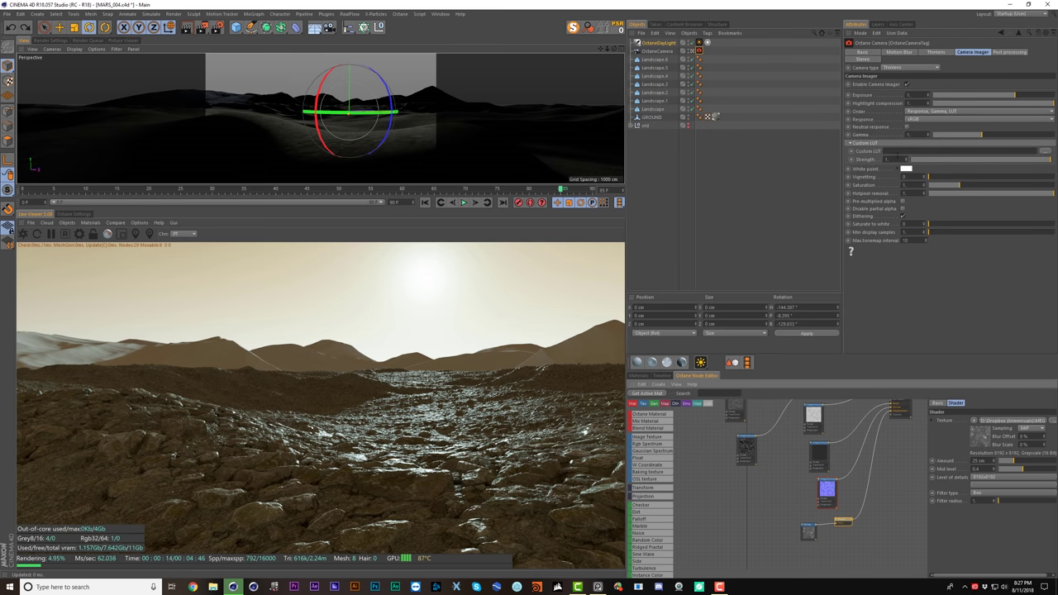
# - Load KDX - Rec.709.cube from the OSIRIS LUTs' REC.709 folder as the camera imager's custom LUT
pyautogui.click(854, 143)
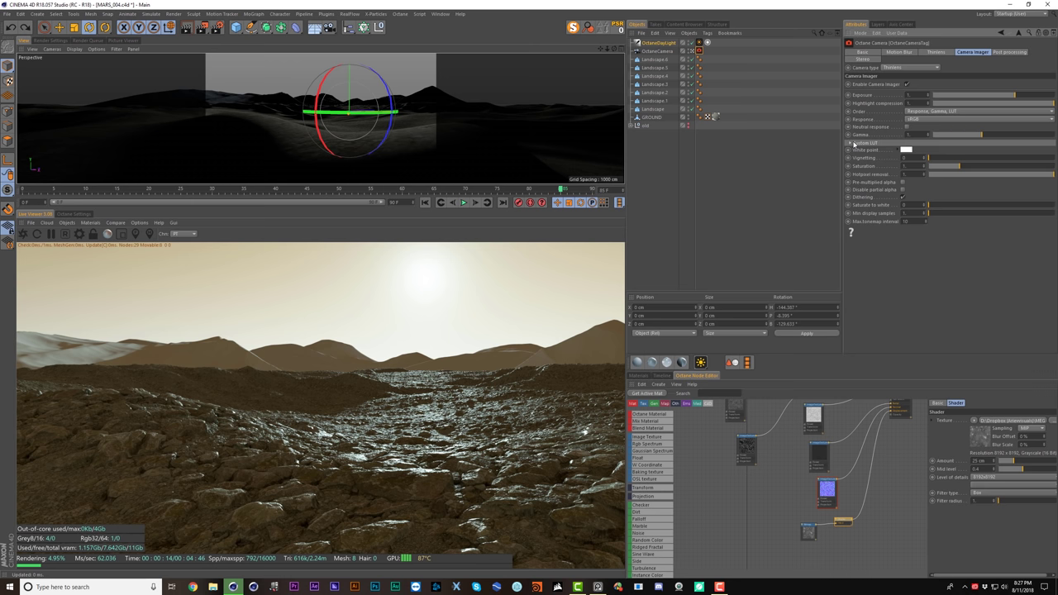
pyautogui.click(854, 143)
pyautogui.click(1047, 154)
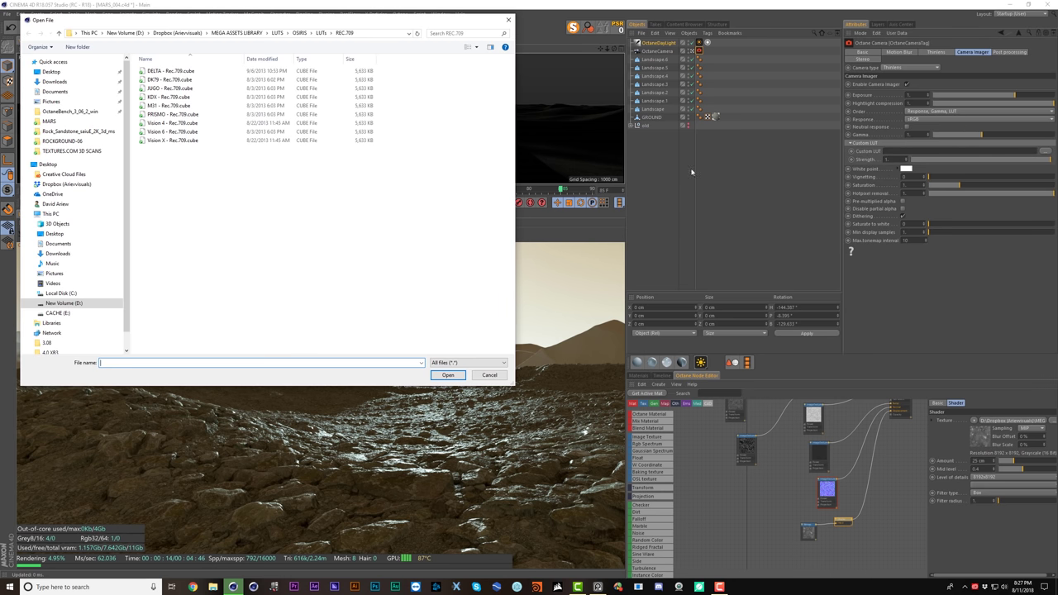
pyautogui.click(299, 34)
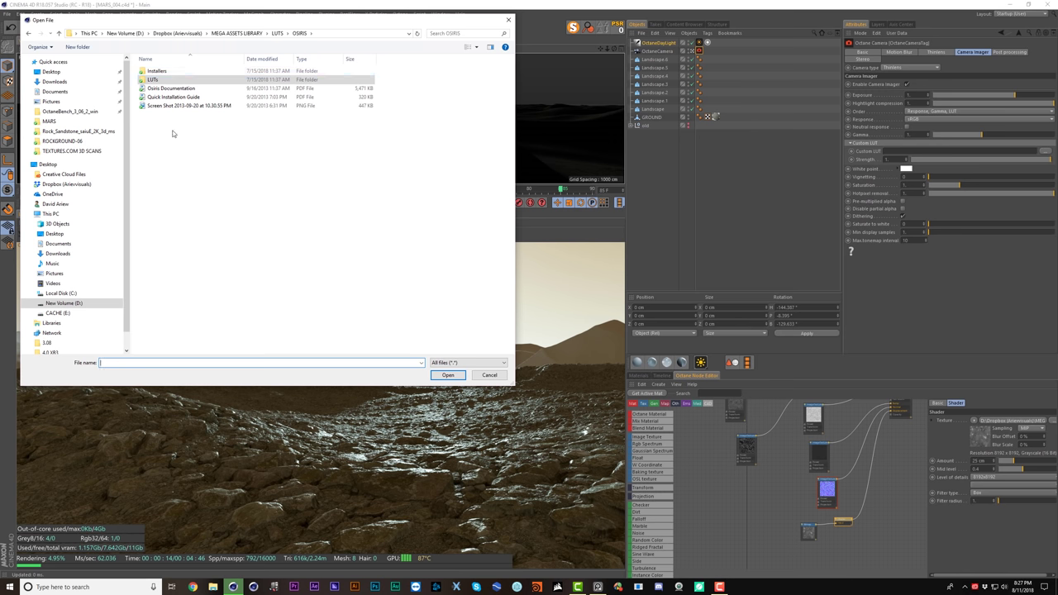
pyautogui.doubleClick(156, 79)
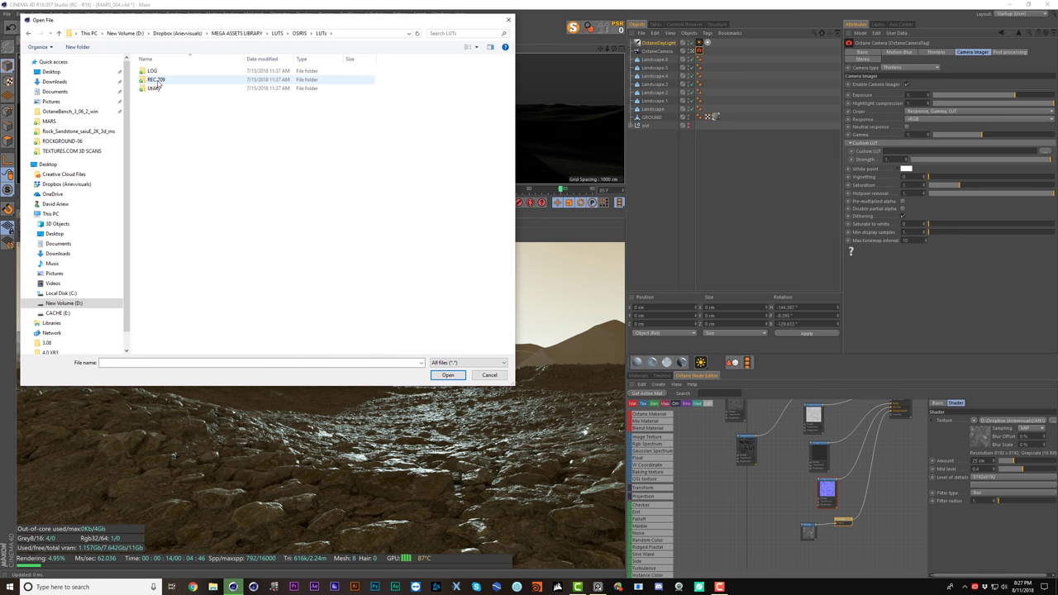
pyautogui.click(158, 80)
pyautogui.doubleClick(156, 81)
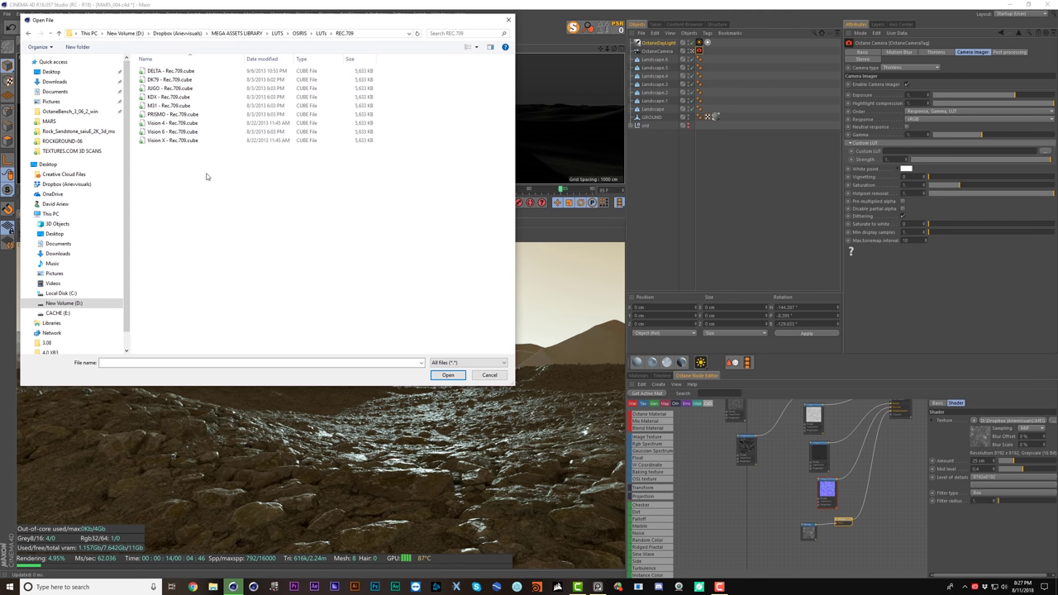
pyautogui.hotkey('alt', 'Up')
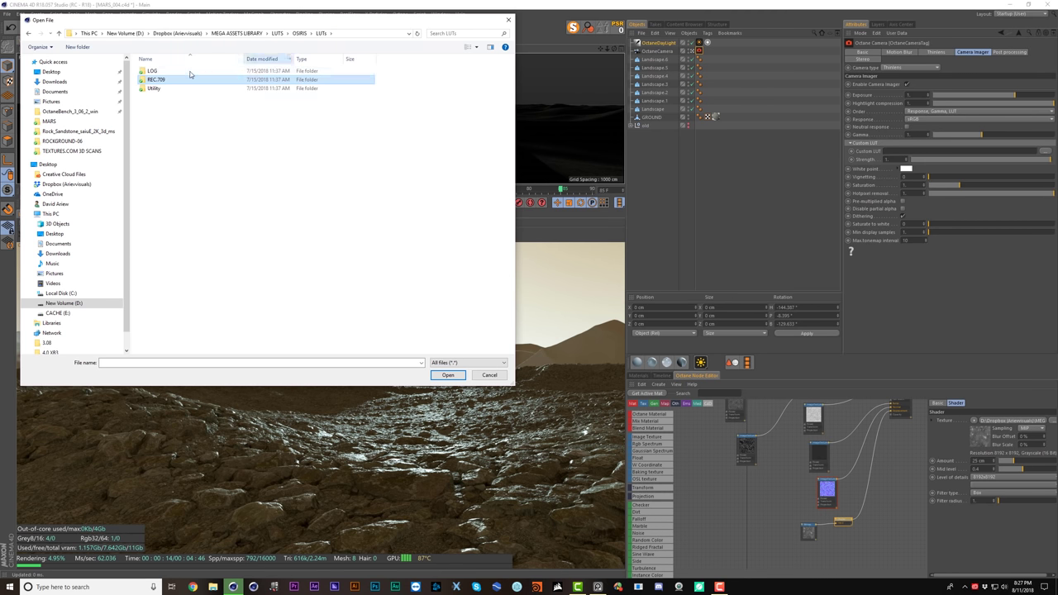
pyautogui.click(173, 72)
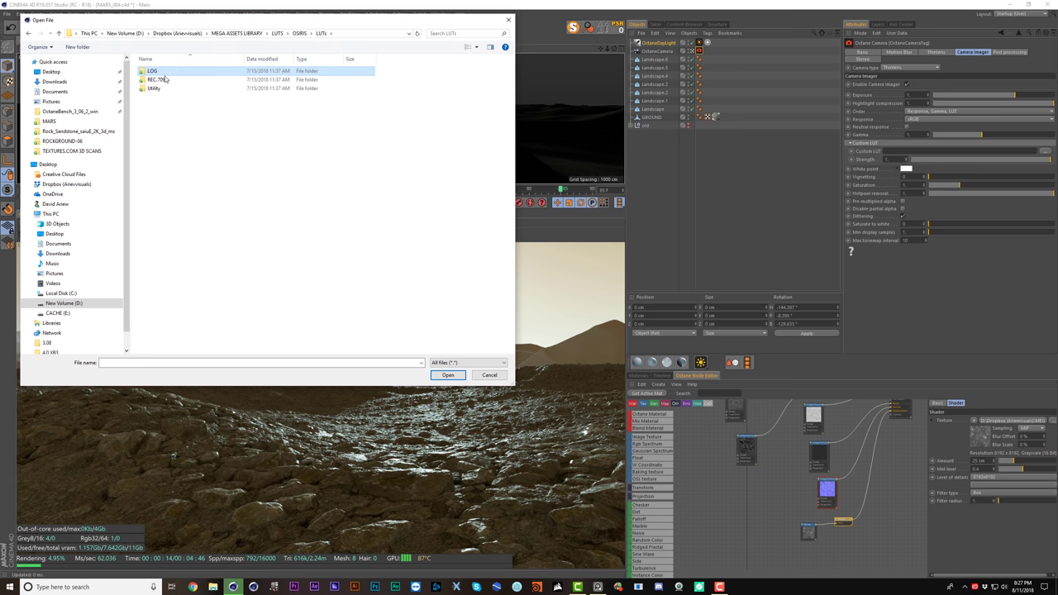
pyautogui.doubleClick(165, 79)
pyautogui.click(166, 98)
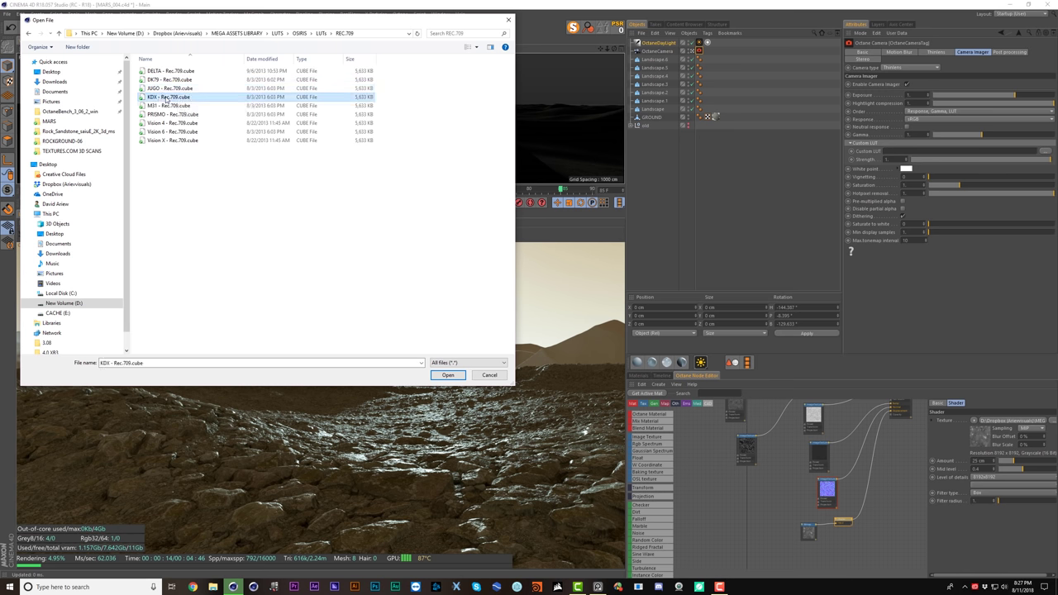
pyautogui.doubleClick(166, 98)
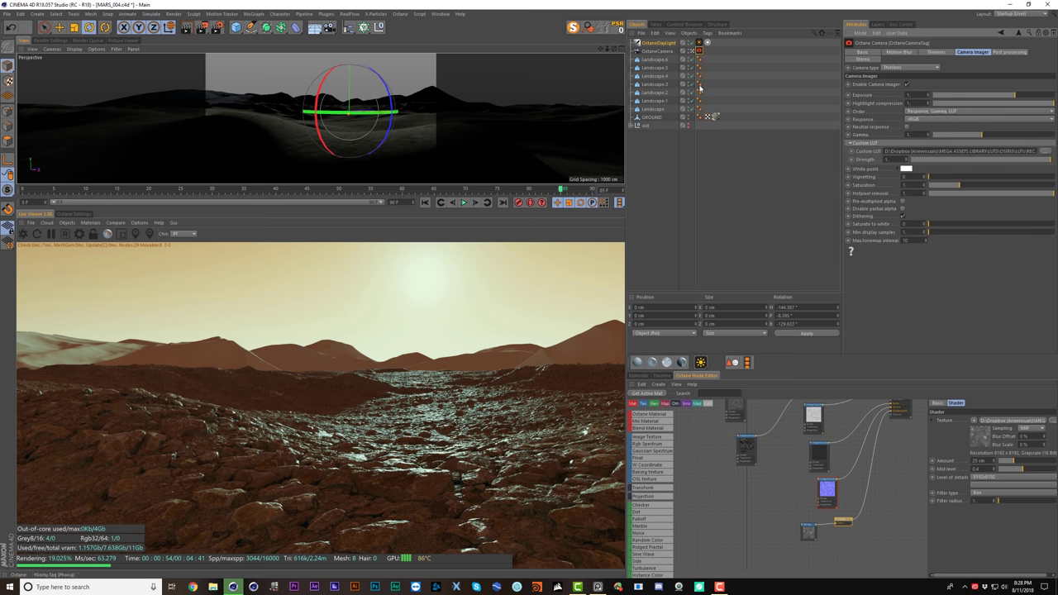
# - Set the daylight's sky color to a brighter orange with saturation about 77% and value about 82%
pyautogui.click(706, 42)
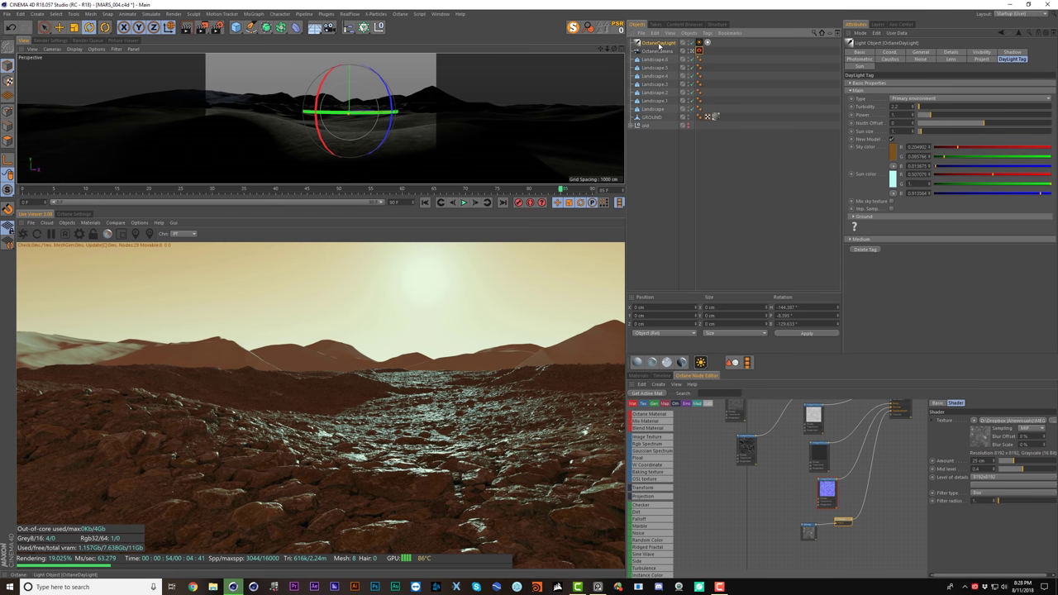
pyautogui.click(893, 155)
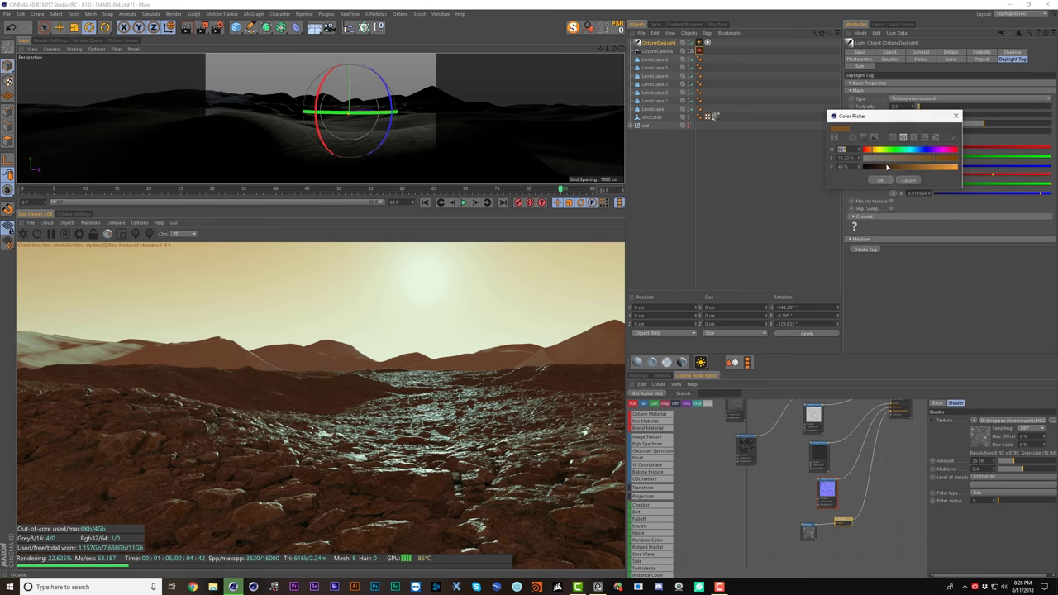
pyautogui.click(941, 167)
pyautogui.click(936, 160)
pyautogui.click(890, 181)
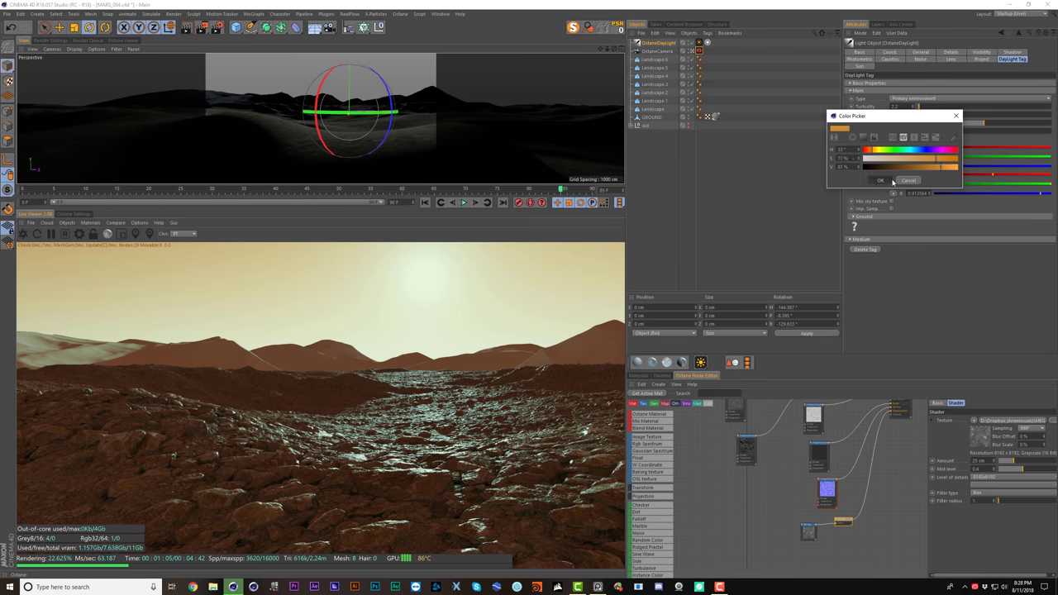
# - Lower the daylight's sun color saturation to about 17% for a paler teal
pyautogui.click(892, 180)
pyautogui.click(899, 208)
pyautogui.click(893, 179)
pyautogui.click(877, 187)
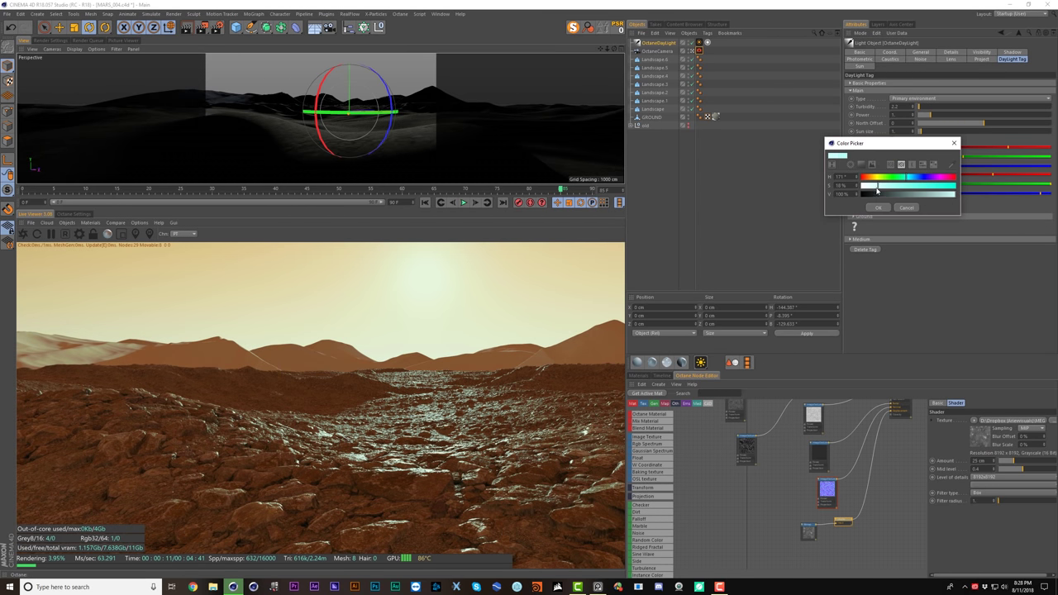
pyautogui.click(879, 206)
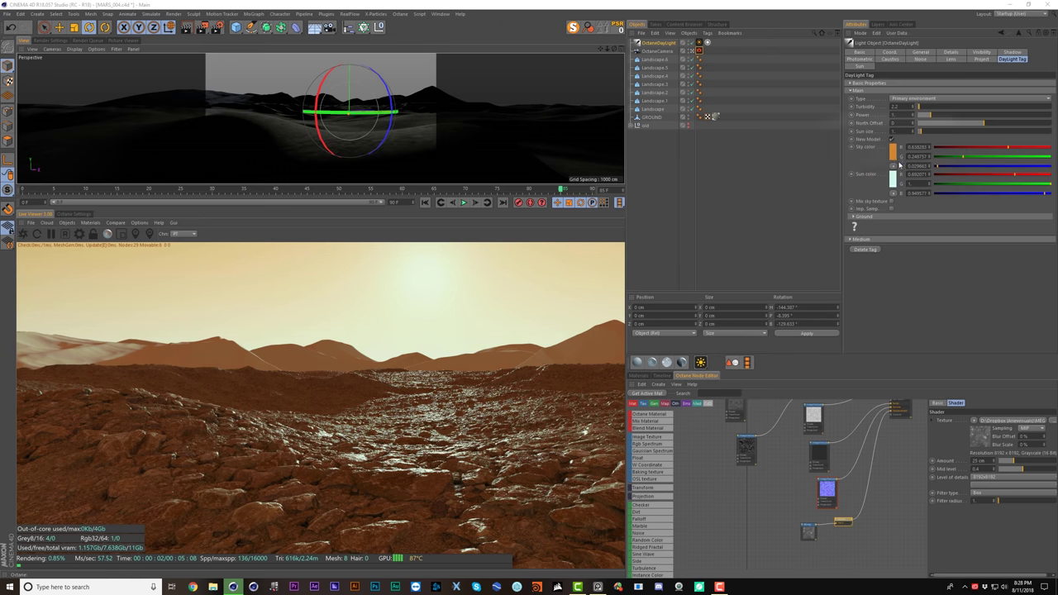
# - Reduce the saturation of the daylight's sky color to a paler tan
pyautogui.click(891, 154)
pyautogui.moveTo(914, 163); pyautogui.dragTo(904, 163)
pyautogui.click(879, 183)
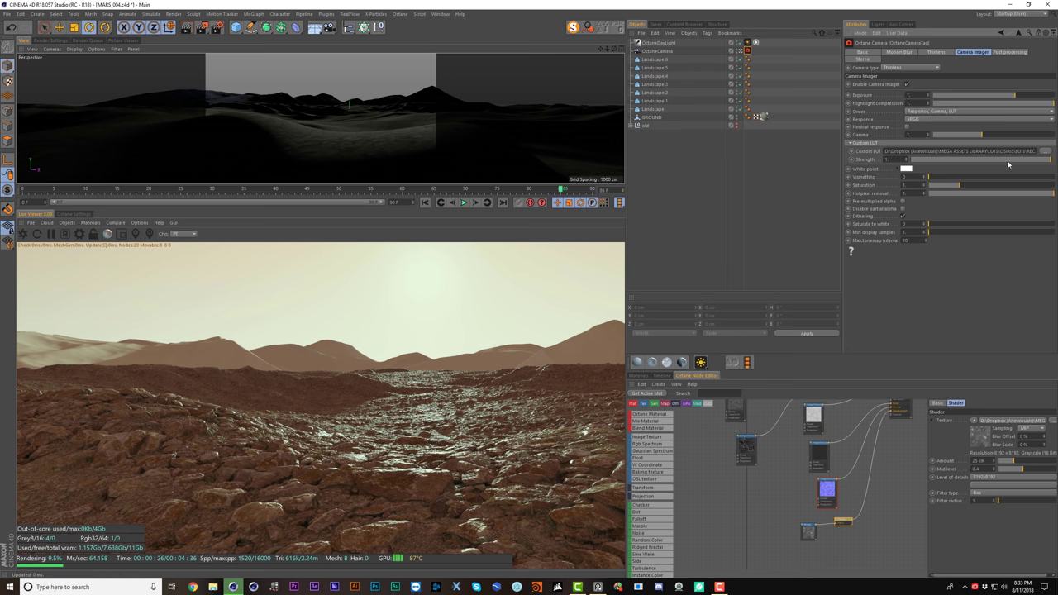
# - Keep the custom LUT at strength 1 and set the camera imager's exposure to about 1.89 and gamma to about 0.88
pyautogui.moveTo(1008, 160); pyautogui.dragTo(1056, 167)
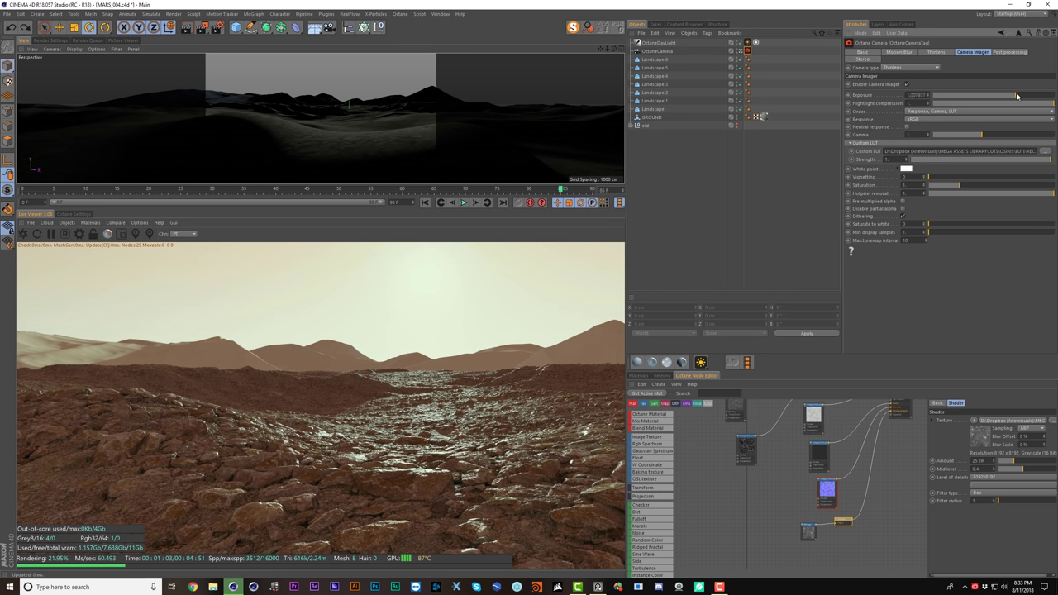
pyautogui.moveTo(1016, 95); pyautogui.dragTo(1023, 97)
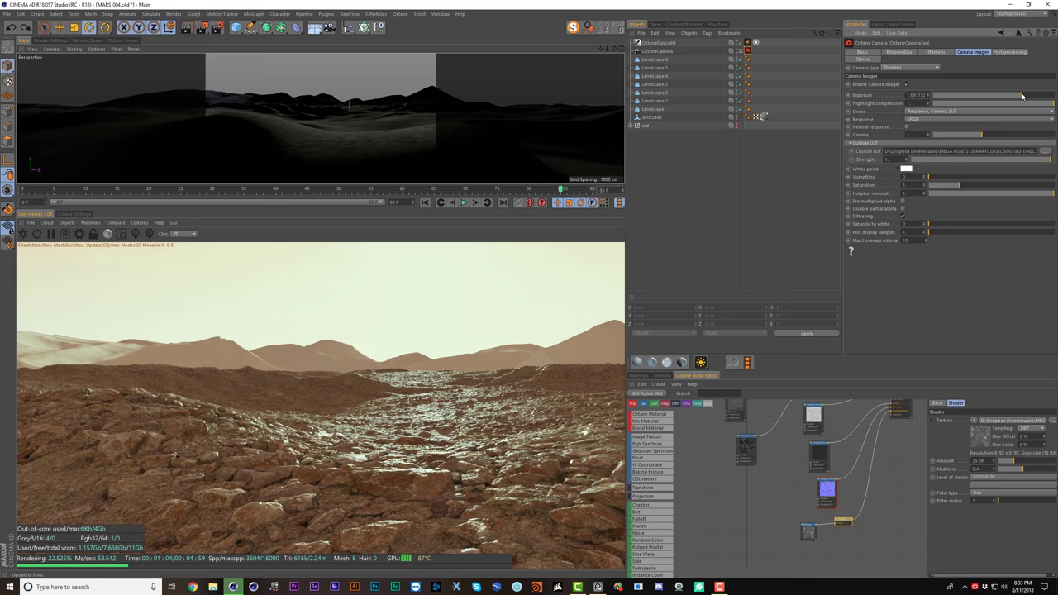
pyautogui.moveTo(984, 135); pyautogui.dragTo(980, 135)
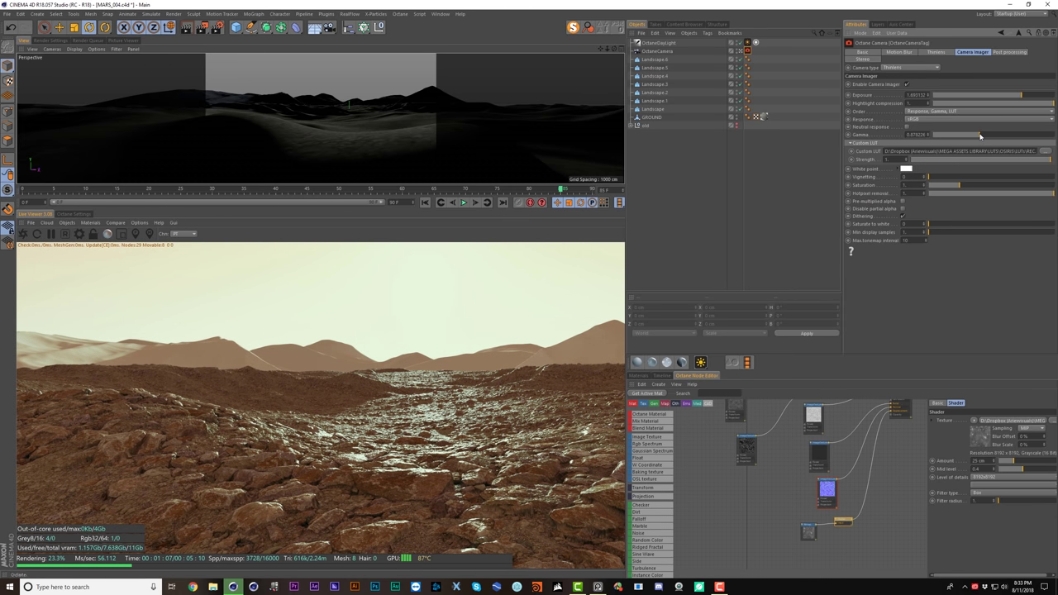
# - Enable the Octane camera's post processing with glare power 0.001 and bloom power about 2.07
pyautogui.click(1012, 52)
pyautogui.click(892, 84)
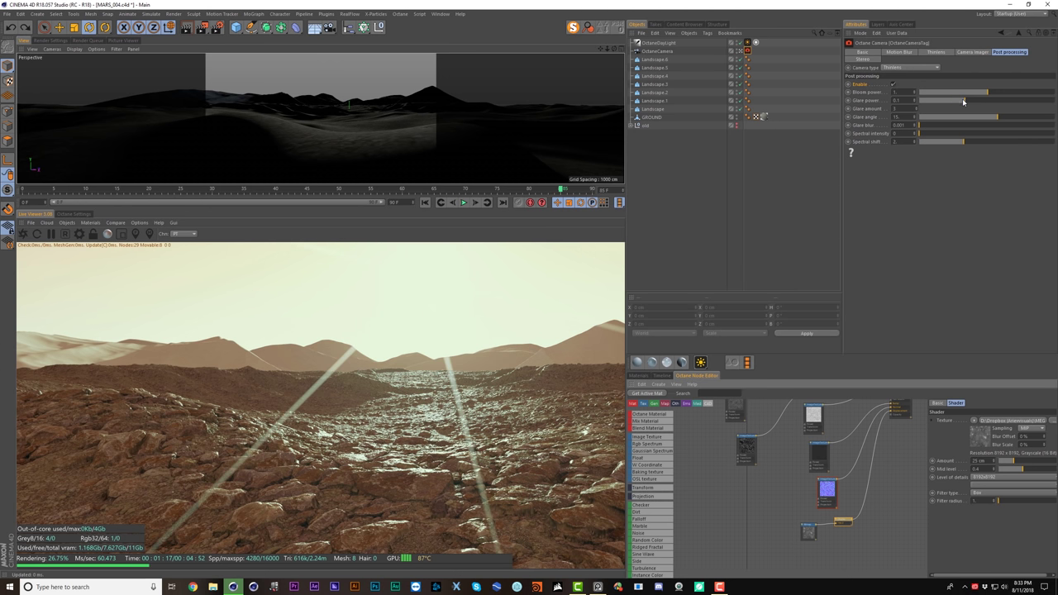
pyautogui.moveTo(962, 99); pyautogui.dragTo(901, 101)
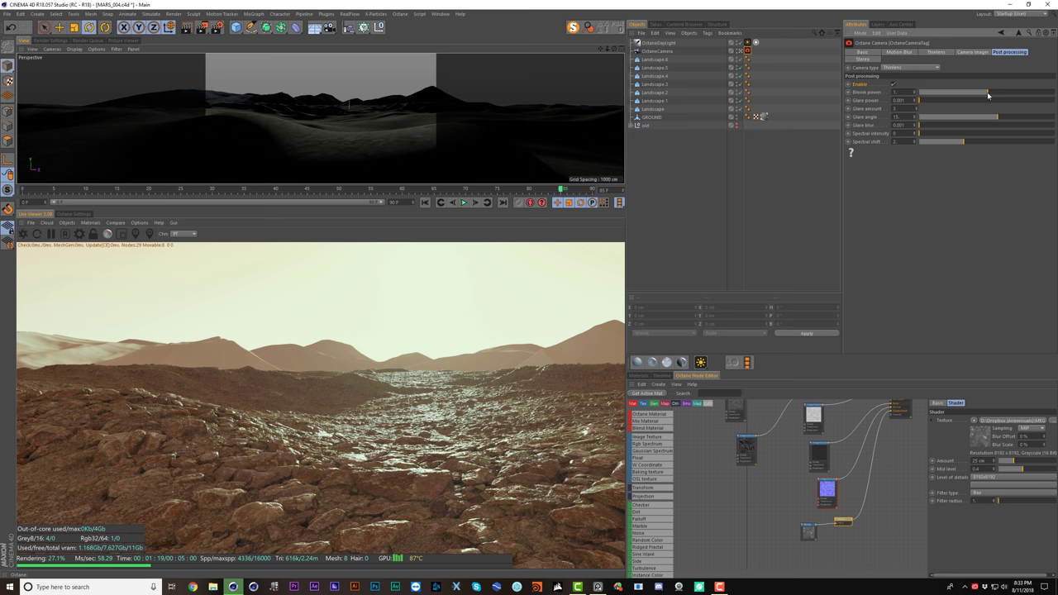
pyautogui.moveTo(987, 91); pyautogui.dragTo(993, 92)
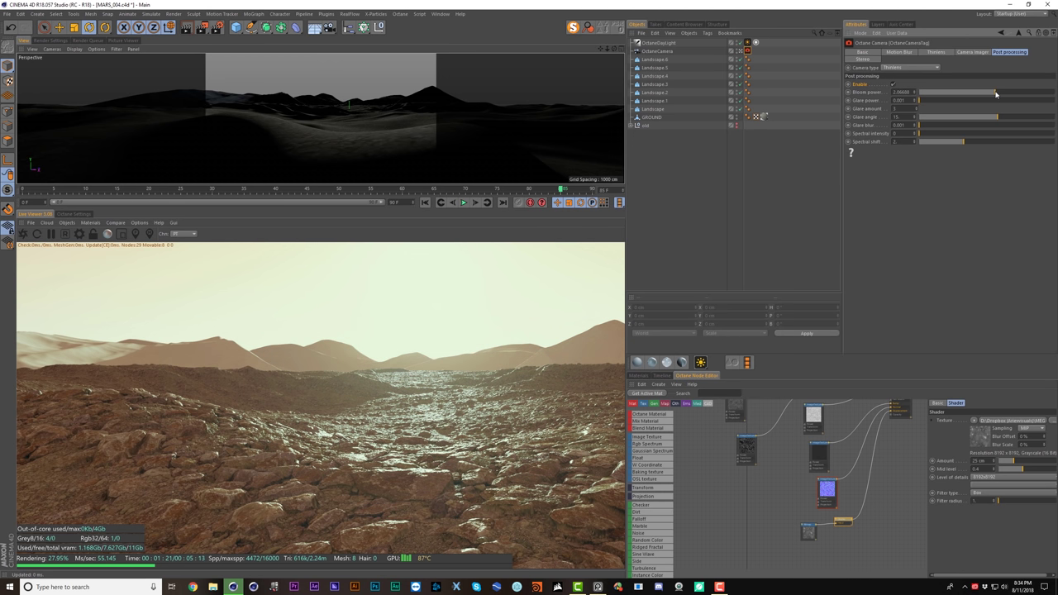
# - Check the Mars reference photos and set the daylight's sky color value to 100% and its power to about 0.5
pyautogui.click(972, 51)
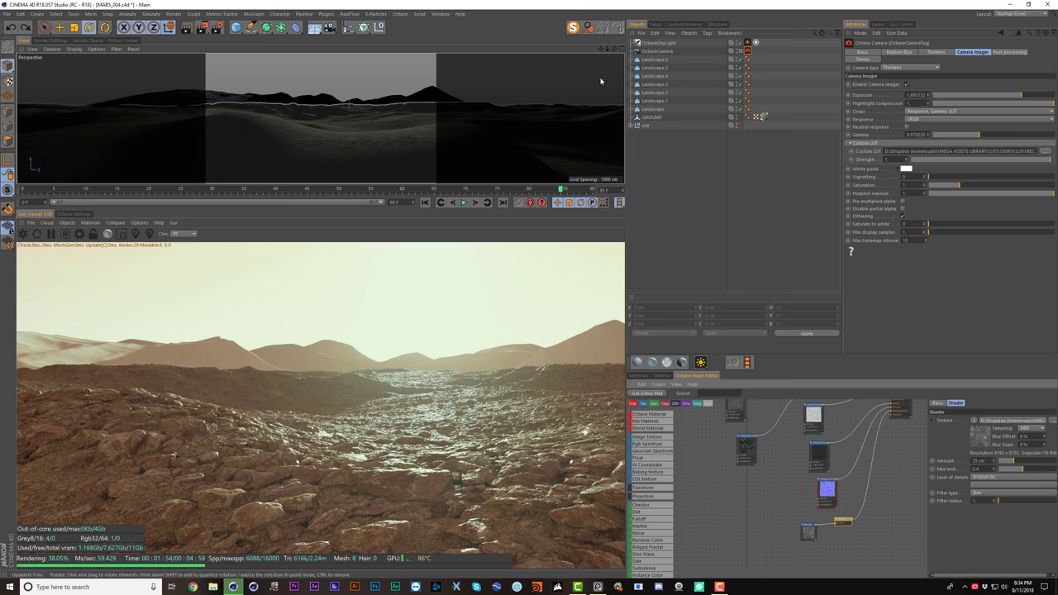
pyautogui.click(658, 43)
pyautogui.click(1010, 4)
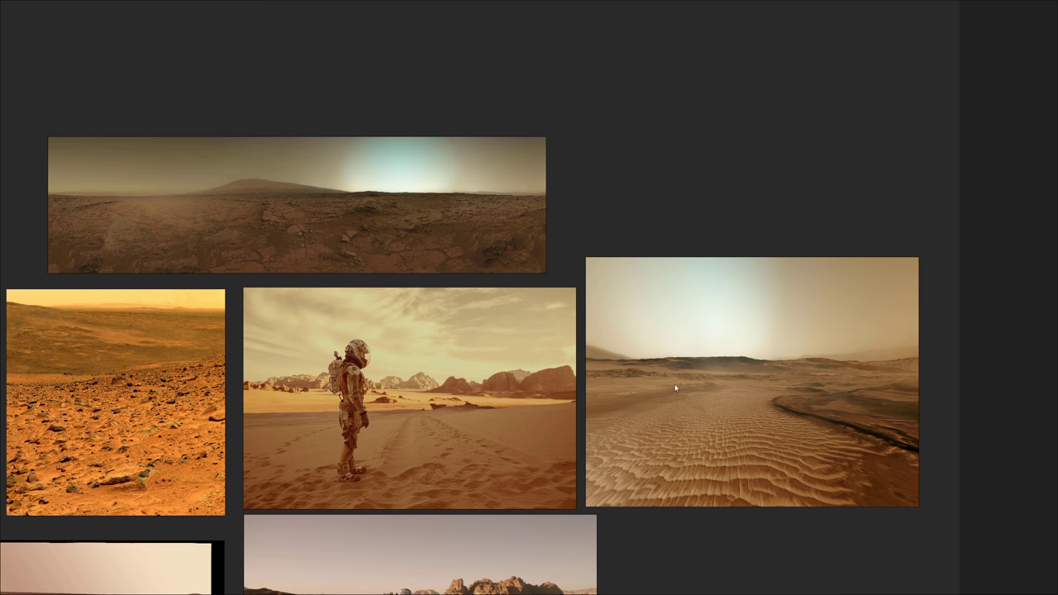
pyautogui.hotkey('alt', 'Tab')
pyautogui.click(895, 154)
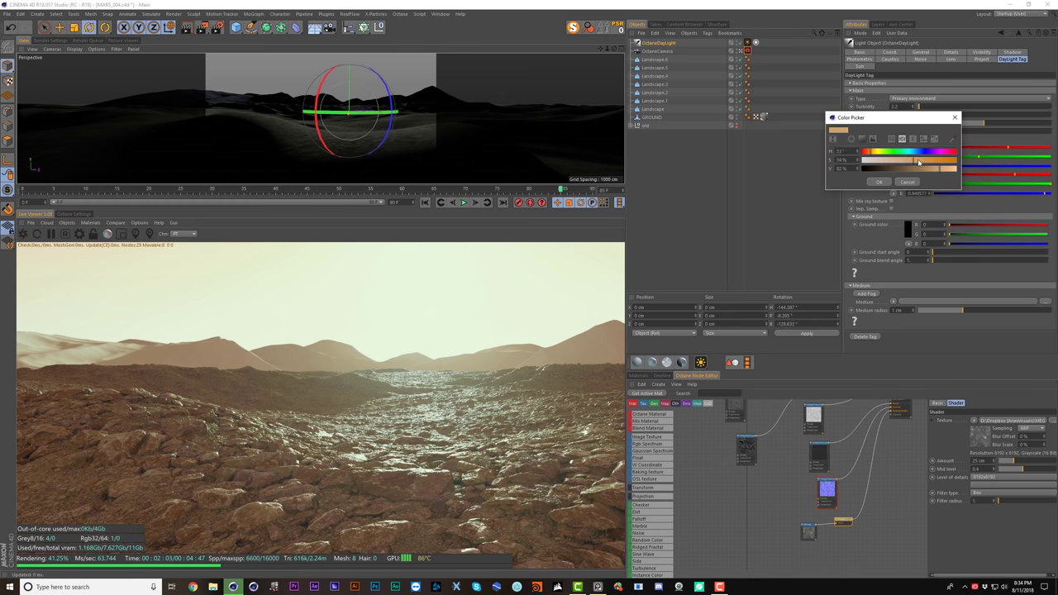
pyautogui.moveTo(943, 169); pyautogui.dragTo(957, 169)
pyautogui.click(879, 182)
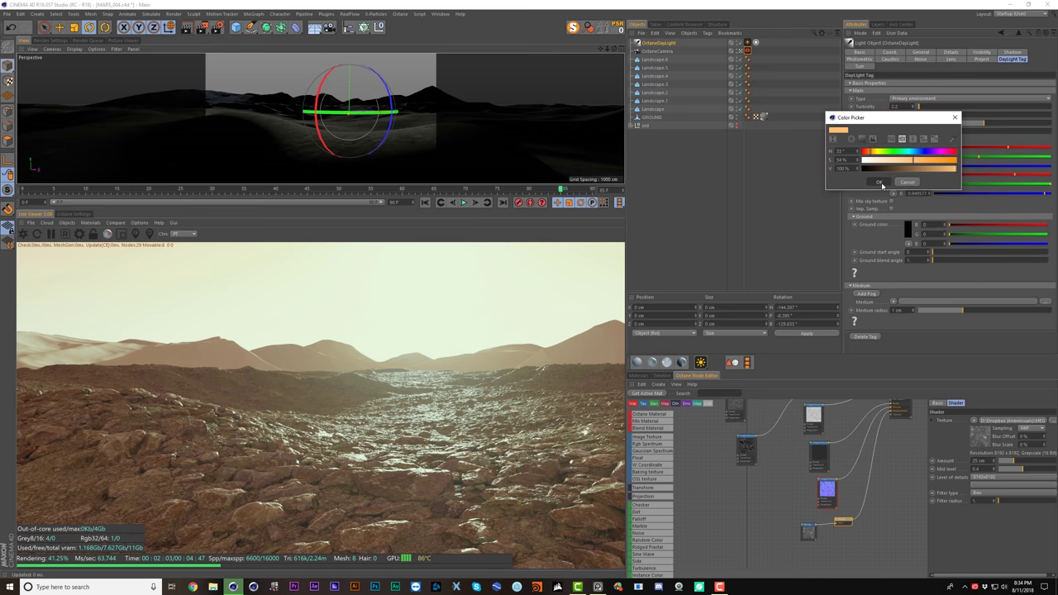
pyautogui.moveTo(930, 118); pyautogui.dragTo(923, 117)
# - Raise the saturation of the daylight's sky color to about 73% for a stronger orange
pyautogui.click(893, 152)
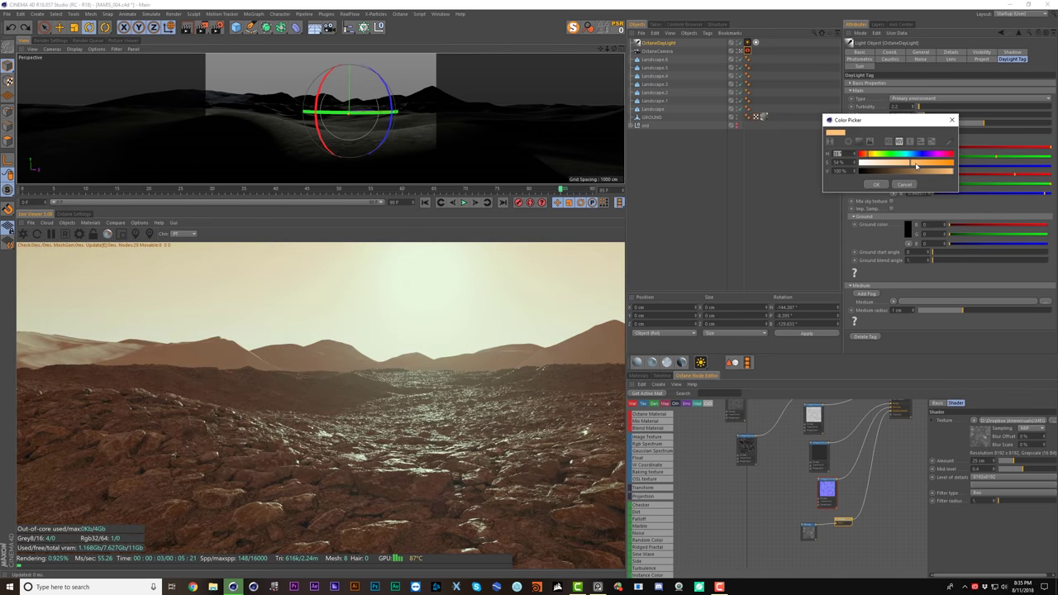
pyautogui.moveTo(916, 163); pyautogui.dragTo(928, 163)
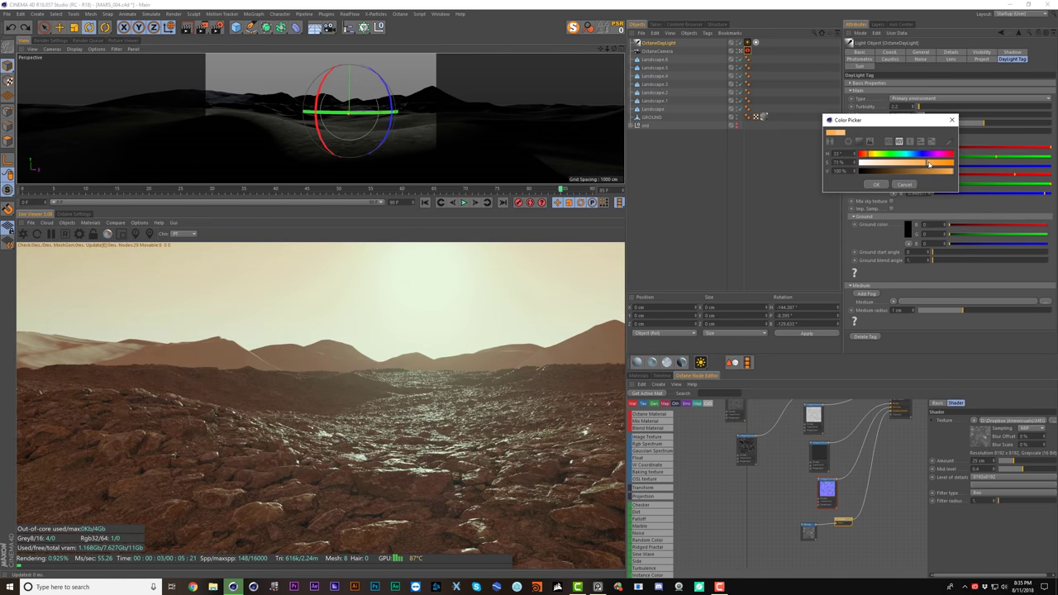
pyautogui.click(878, 184)
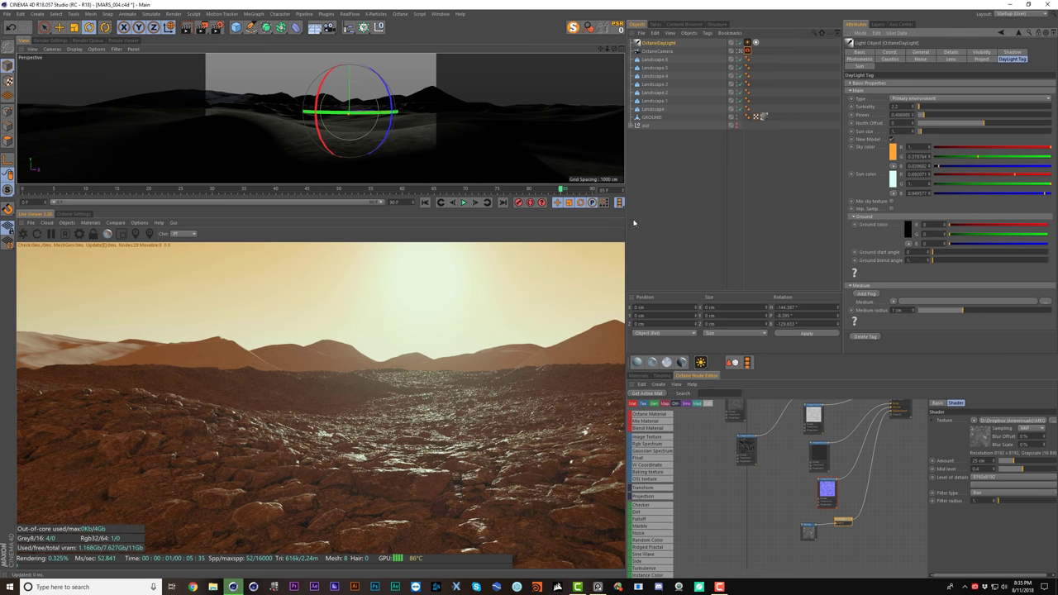
# - Deepen the daylight's sky color to about 89% saturation and 47% value
pyautogui.click(893, 152)
pyautogui.click(951, 163)
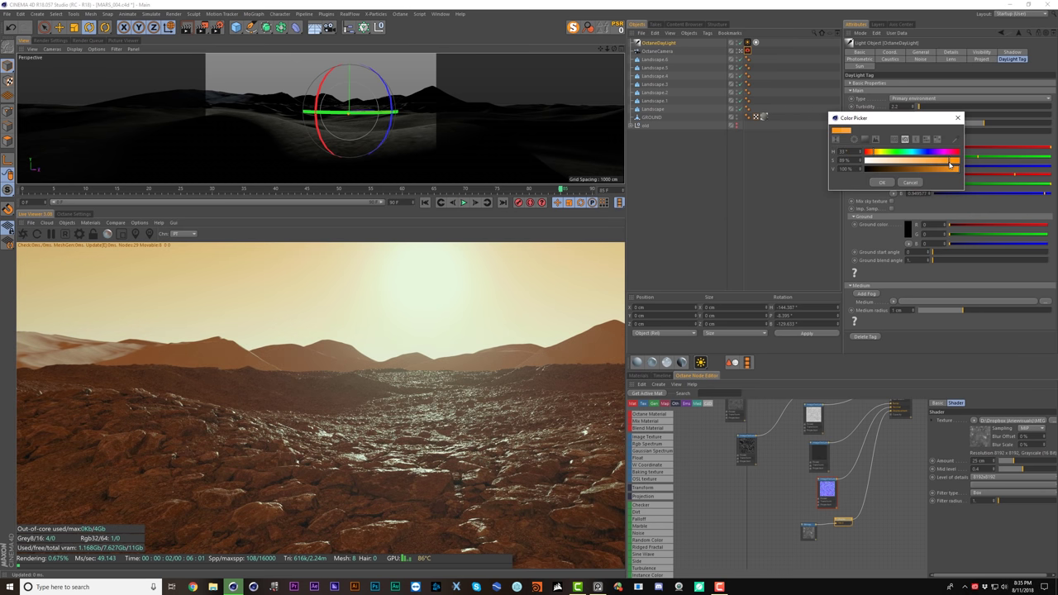
pyautogui.moveTo(950, 168); pyautogui.dragTo(926, 169)
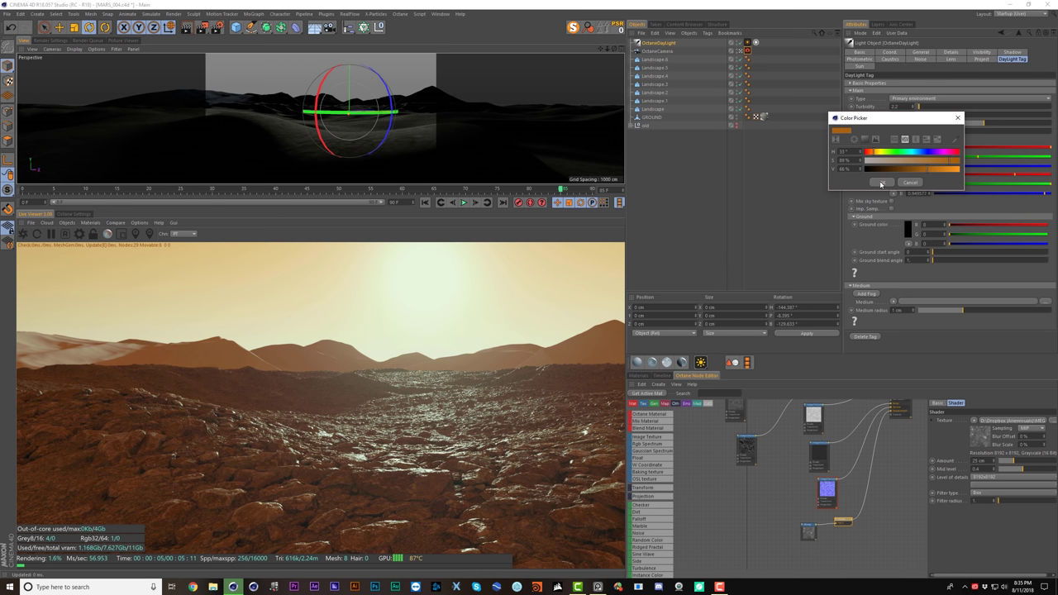
pyautogui.click(881, 184)
pyautogui.click(892, 157)
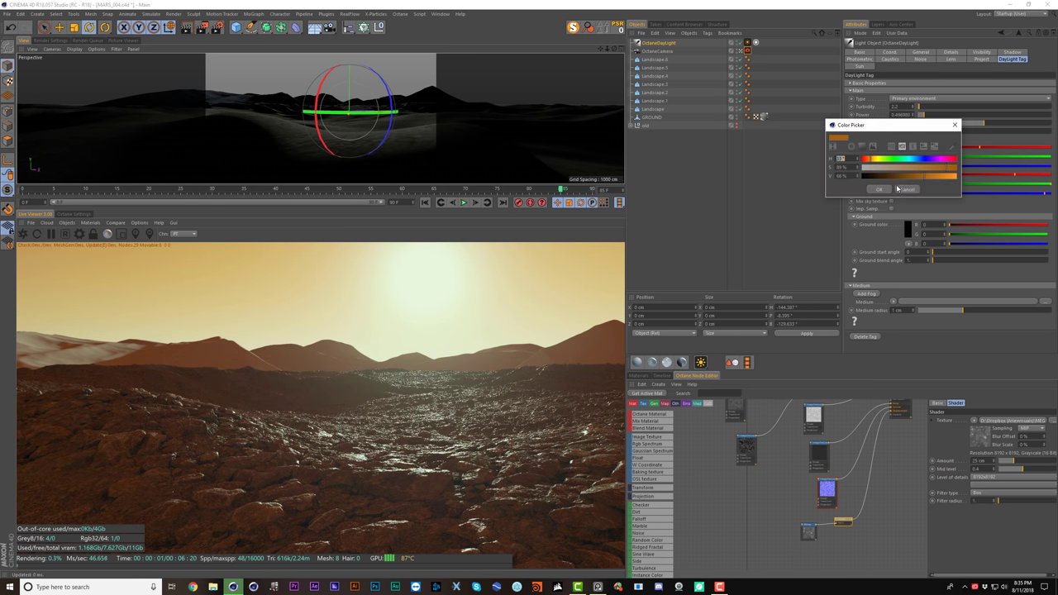
pyautogui.click(897, 189)
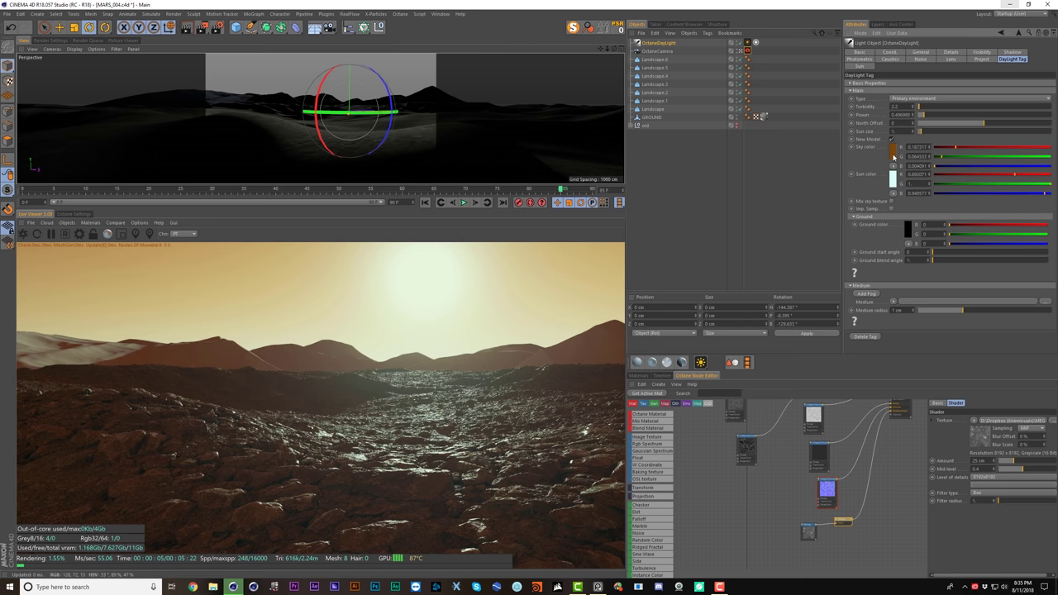
# - Shift the hue of the daylight's sky color slightly toward red
pyautogui.click(892, 155)
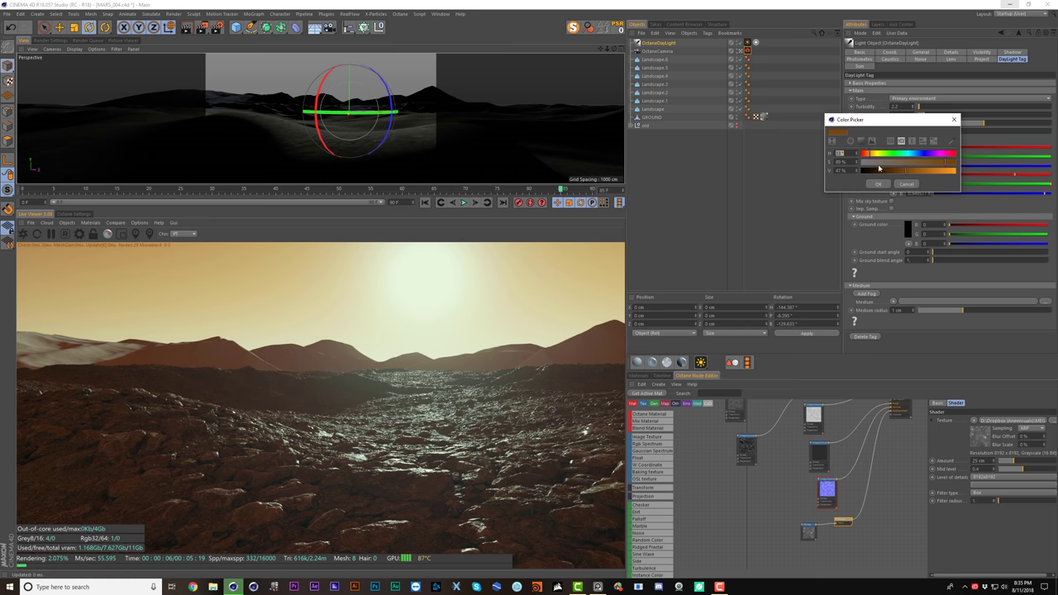
pyautogui.click(867, 155)
pyautogui.click(878, 184)
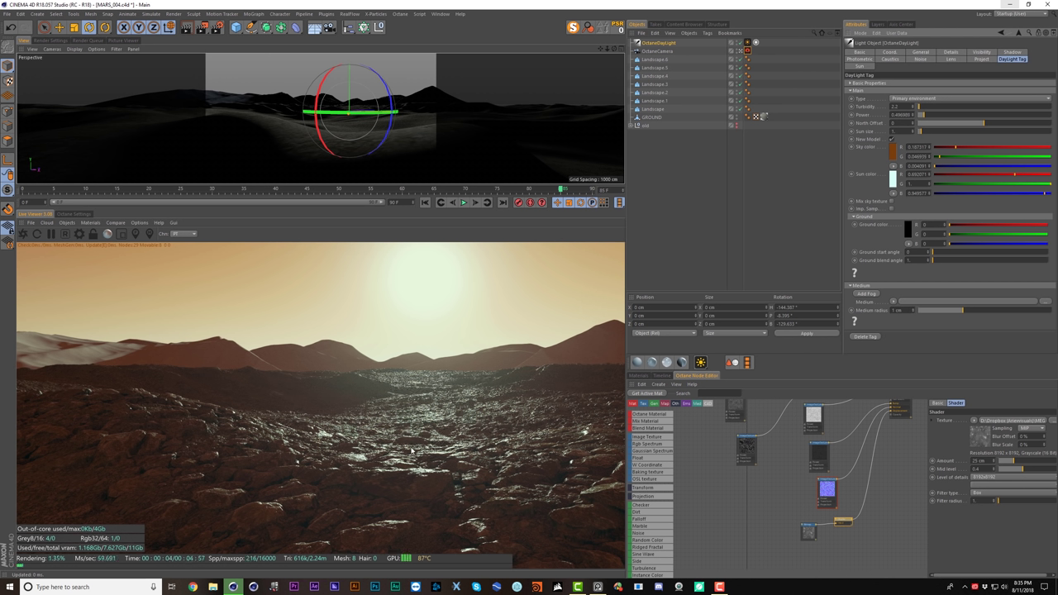
# - Raise the gamma of the Octane camera's imager slightly to lighten the render
pyautogui.click(749, 50)
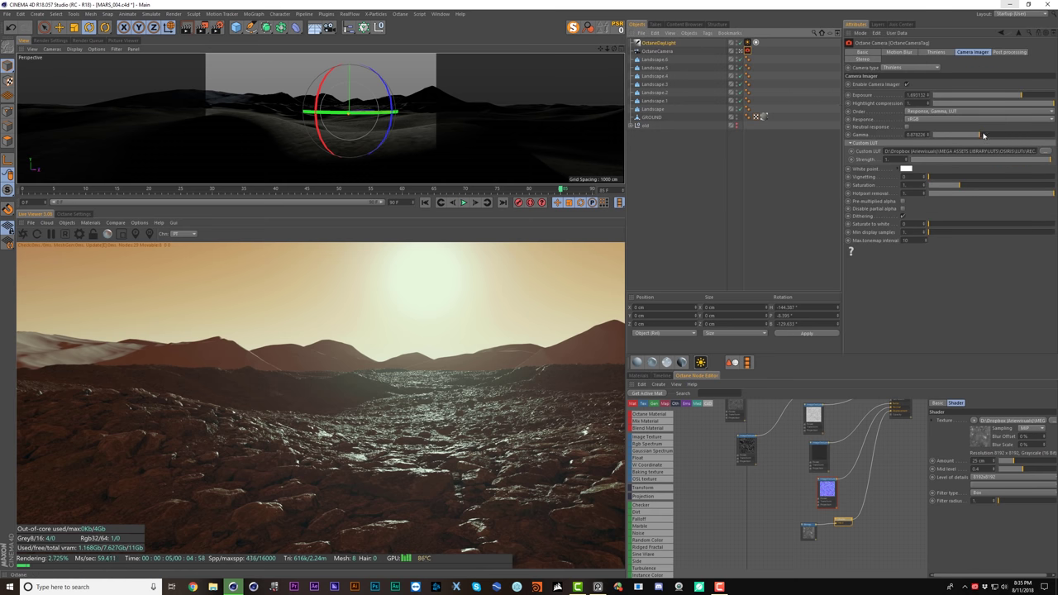
pyautogui.moveTo(983, 135); pyautogui.dragTo(986, 136)
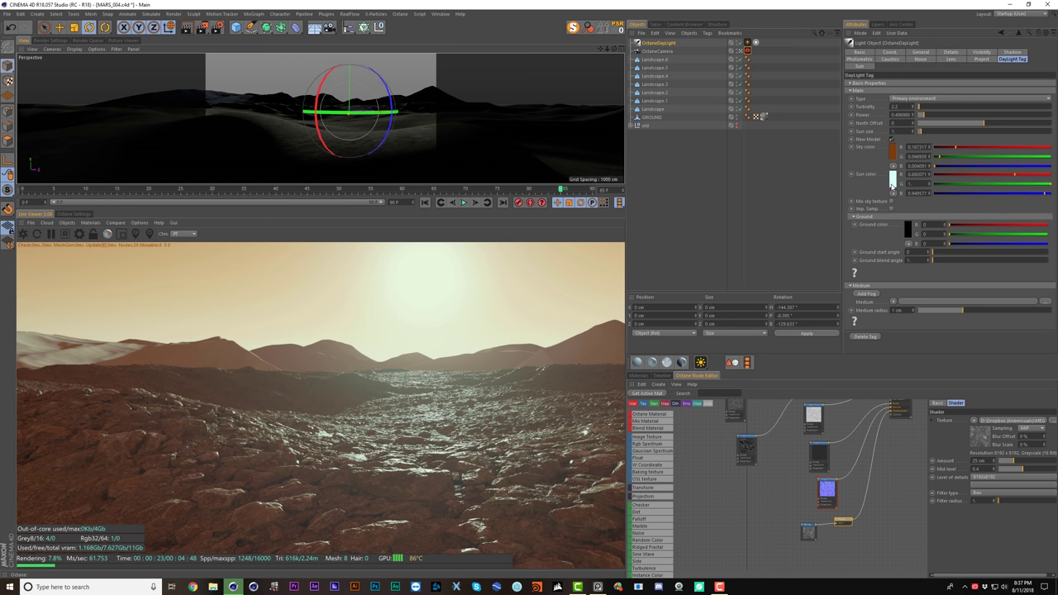
# - Desaturate the daylight's sun color to a nearly white cyan and reduce the camera's bloom power to about 0.76
pyautogui.click(891, 181)
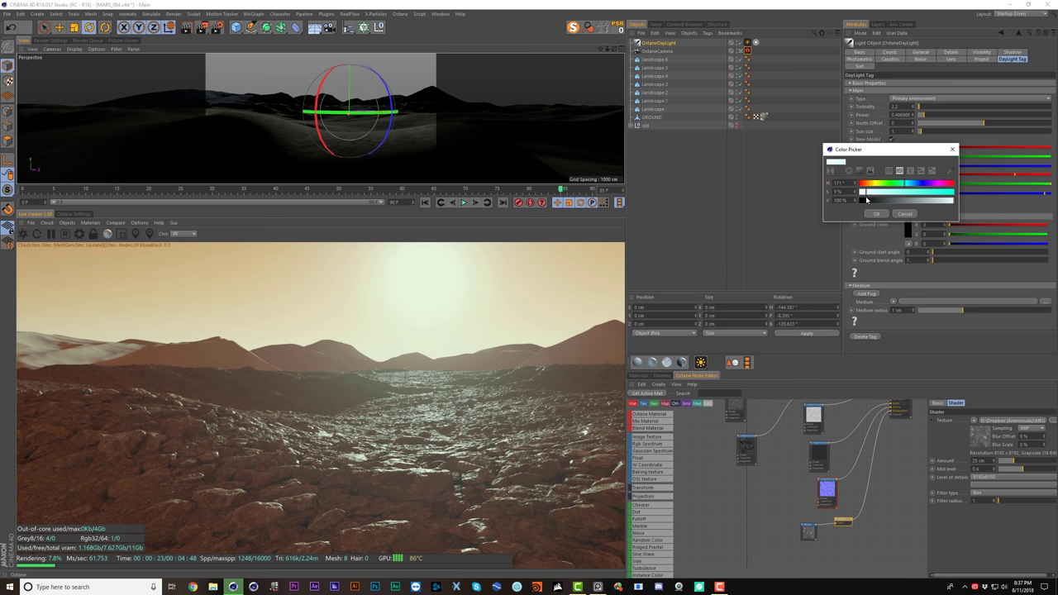
pyautogui.click(876, 213)
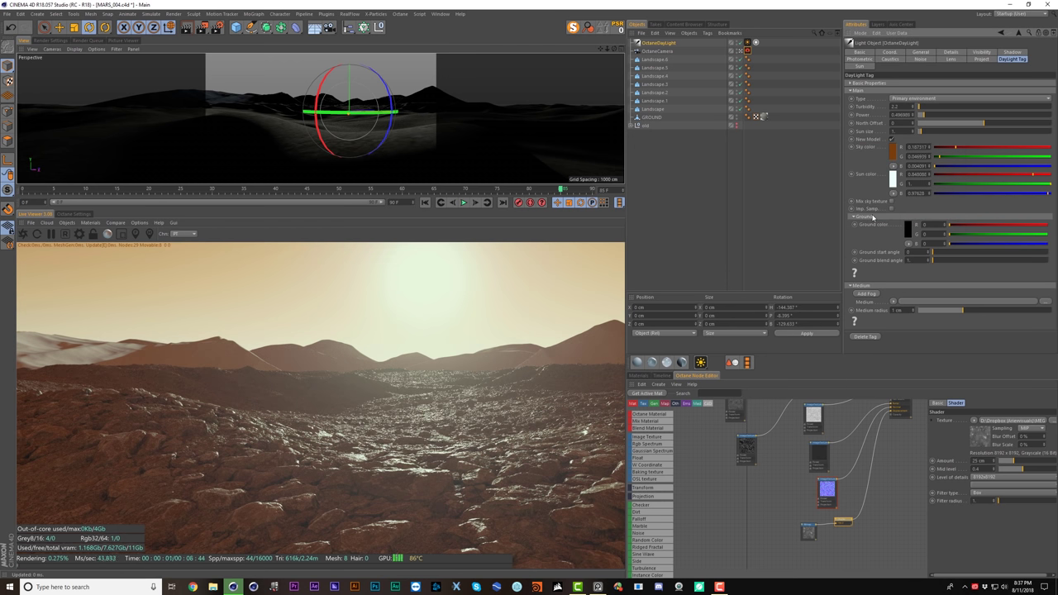
pyautogui.click(893, 178)
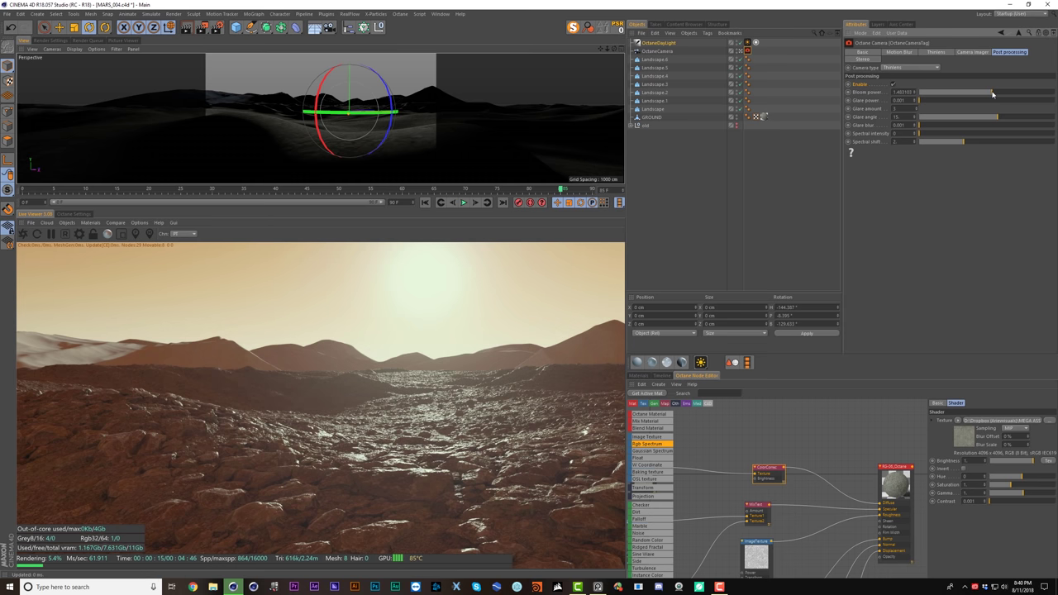
pyautogui.moveTo(994, 93); pyautogui.dragTo(985, 92)
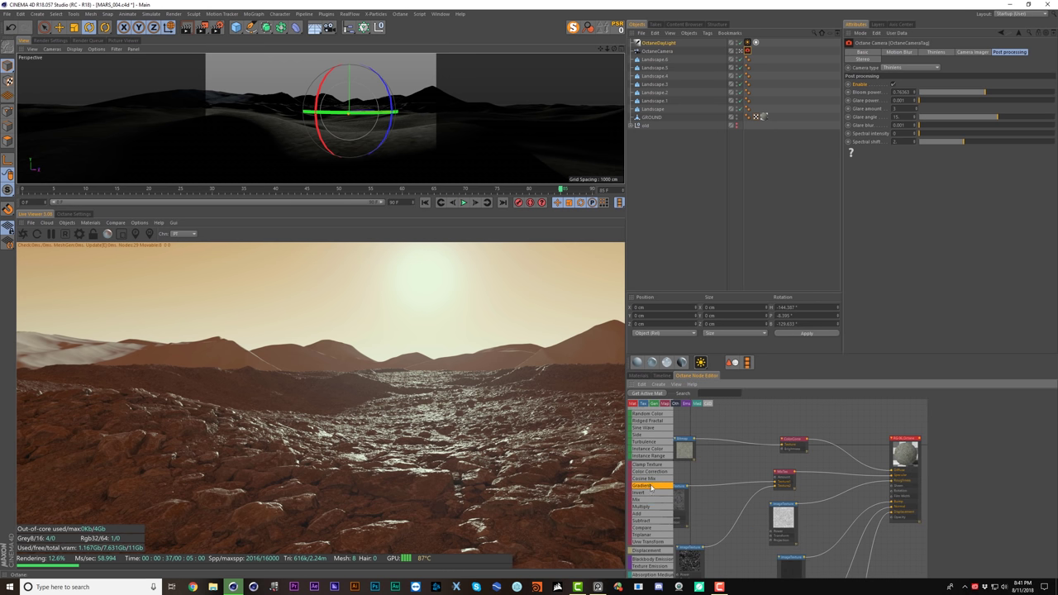
# - Insert a Mix texture between the ground material's color correction and diffuse channel, with an RGB Spectrum as its first texture
pyautogui.moveTo(646, 505); pyautogui.dragTo(884, 475)
pyautogui.moveTo(848, 430); pyautogui.dragTo(846, 441)
pyautogui.scroll(1, 652, 461)
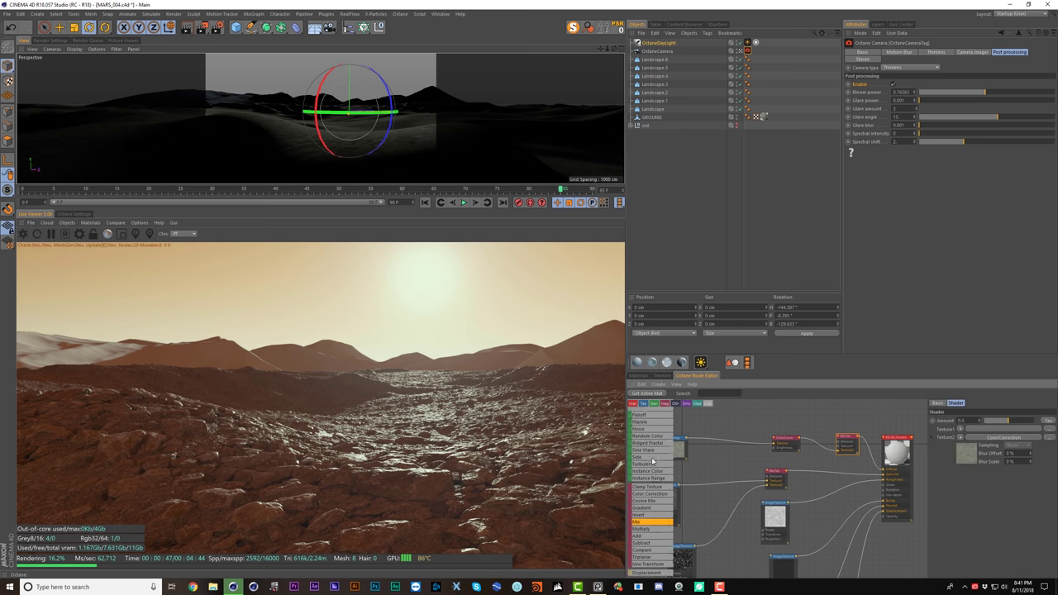
pyautogui.scroll(3, 652, 461)
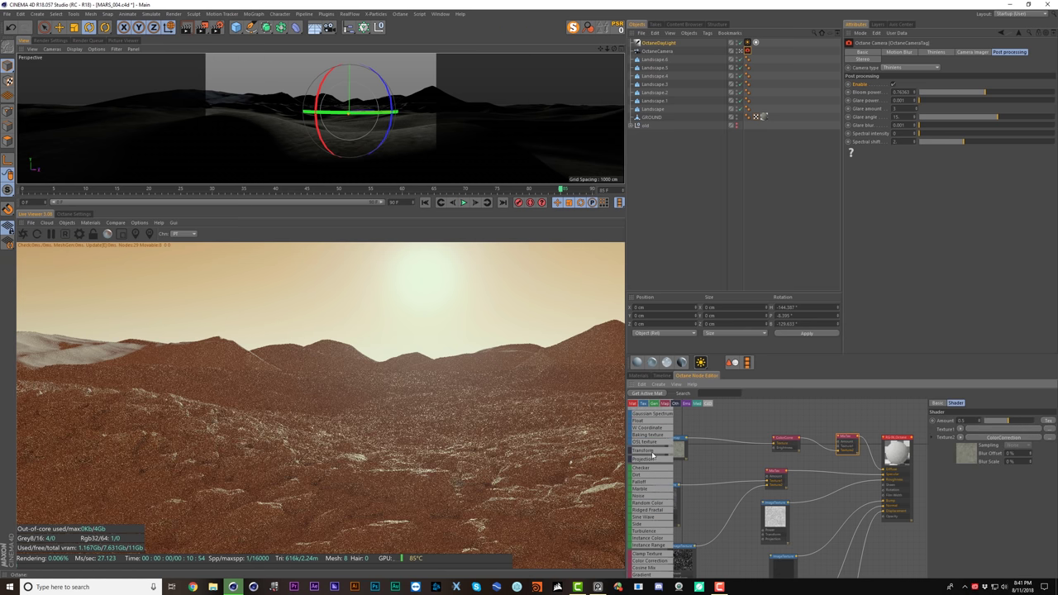
pyautogui.scroll(3, 641, 519)
pyautogui.moveTo(651, 445); pyautogui.dragTo(844, 416)
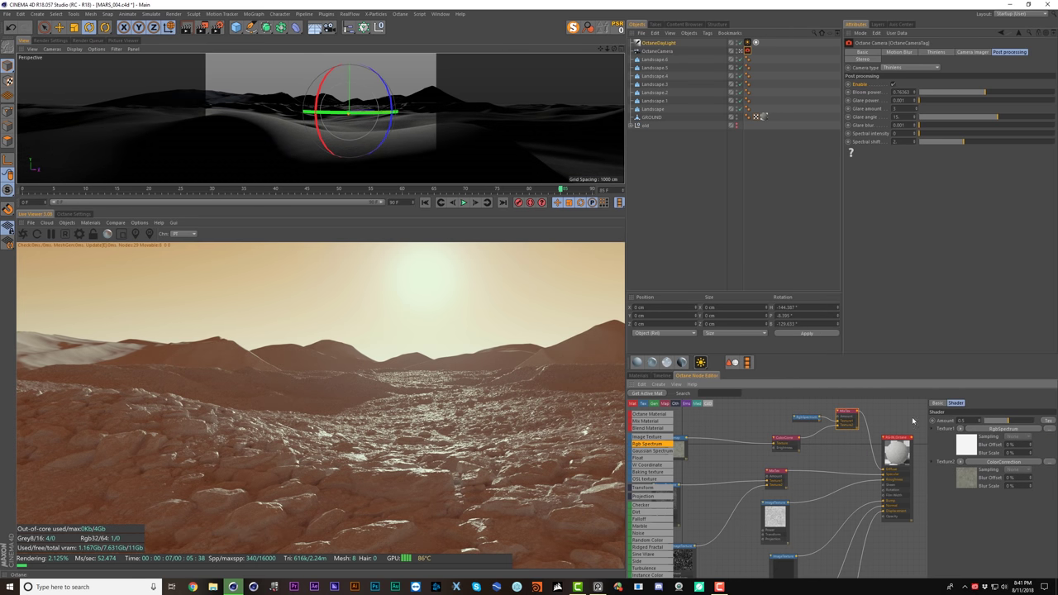
# - Set the RGB Spectrum to yellow with hue 52° and saturation 83%, and set the Mix texture's amount to about 0.78
pyautogui.click(808, 418)
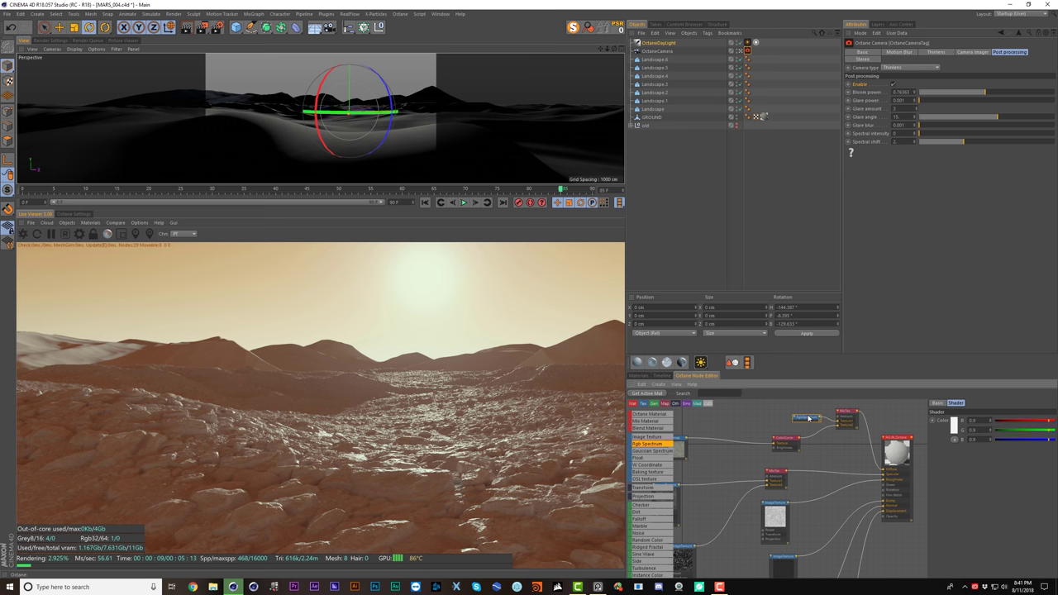
pyautogui.click(953, 425)
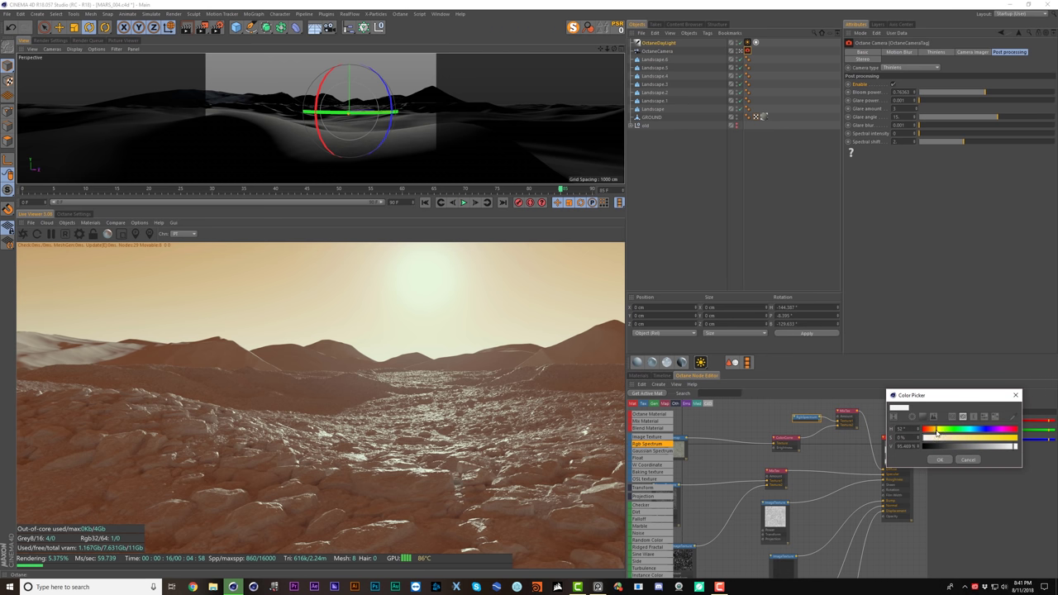
pyautogui.moveTo(943, 438); pyautogui.dragTo(1003, 441)
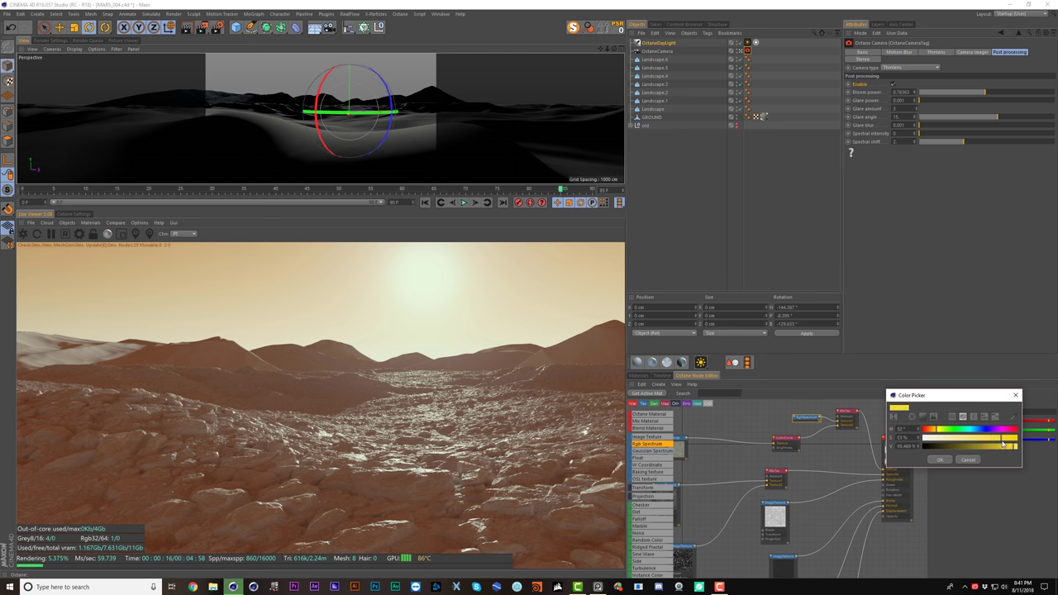
pyautogui.click(943, 461)
pyautogui.click(844, 412)
pyautogui.moveTo(1016, 423)
pyautogui.mouseDown()
pyautogui.moveTo(1042, 427)
pyautogui.moveTo(1021, 427)
pyautogui.mouseUp()
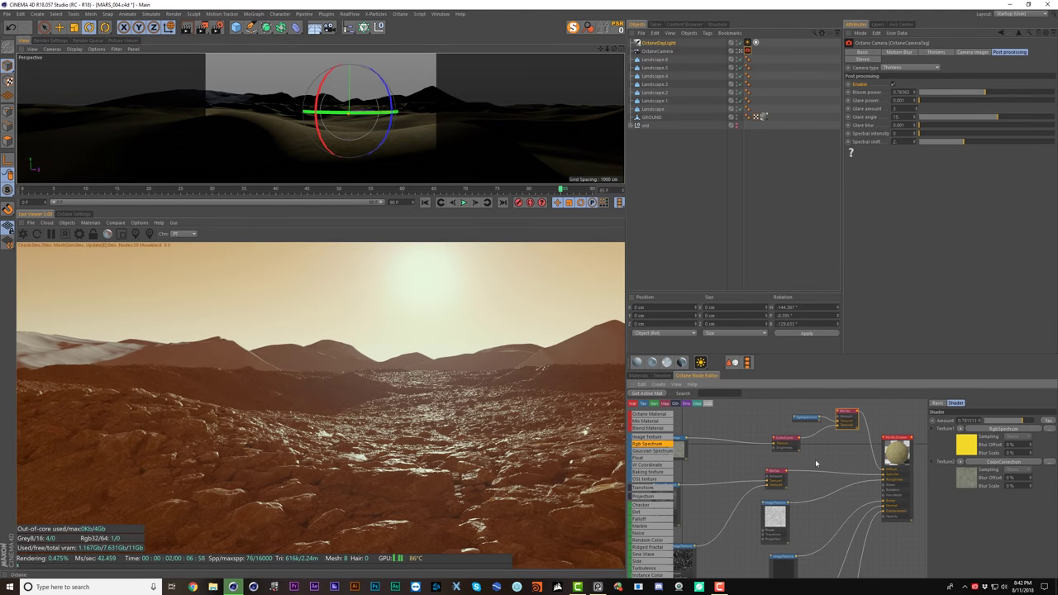
# - Set the brightness of the ground texture's color correction to 2
pyautogui.click(788, 448)
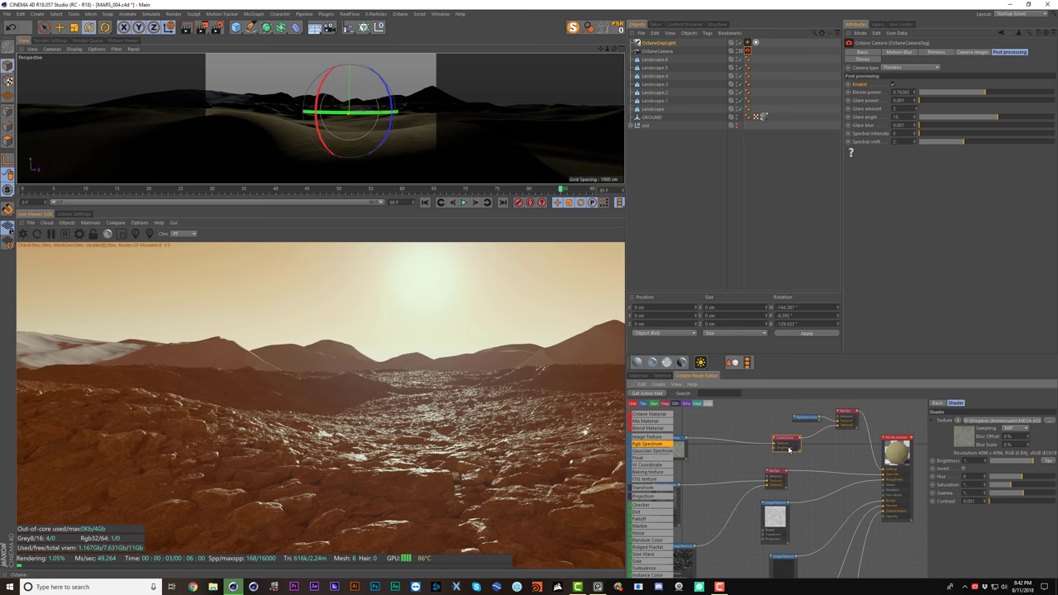
pyautogui.moveTo(758, 453); pyautogui.dragTo(783, 449, button='middle')
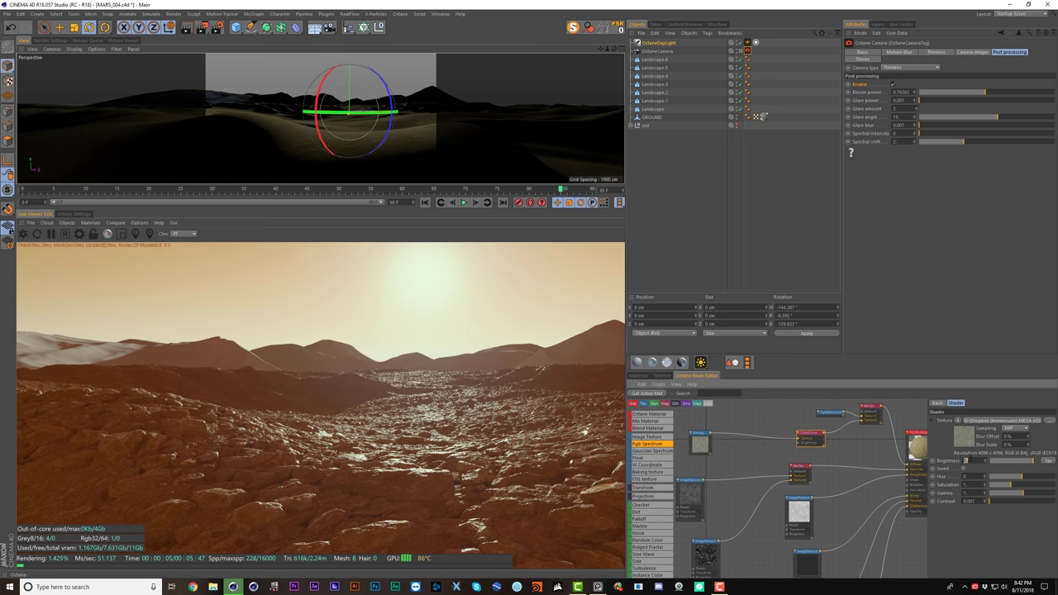
pyautogui.hotkey('ctrl', 'z')
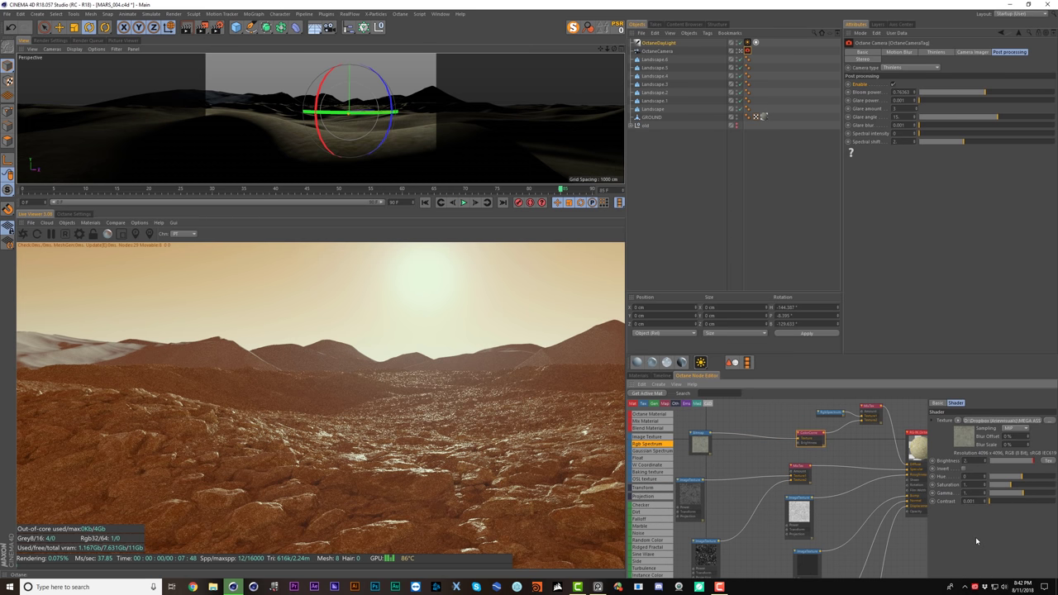
# - Darken the yellow RGB Spectrum in the ground material to a value of 52%
pyautogui.click(830, 412)
pyautogui.click(957, 430)
pyautogui.moveTo(984, 441); pyautogui.dragTo(969, 442)
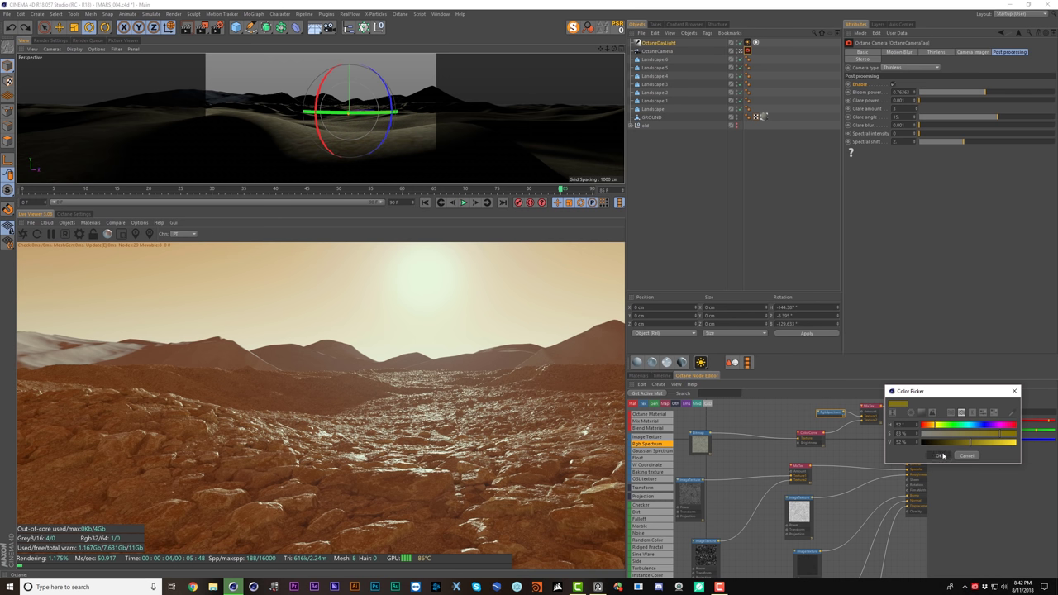
pyautogui.click(939, 455)
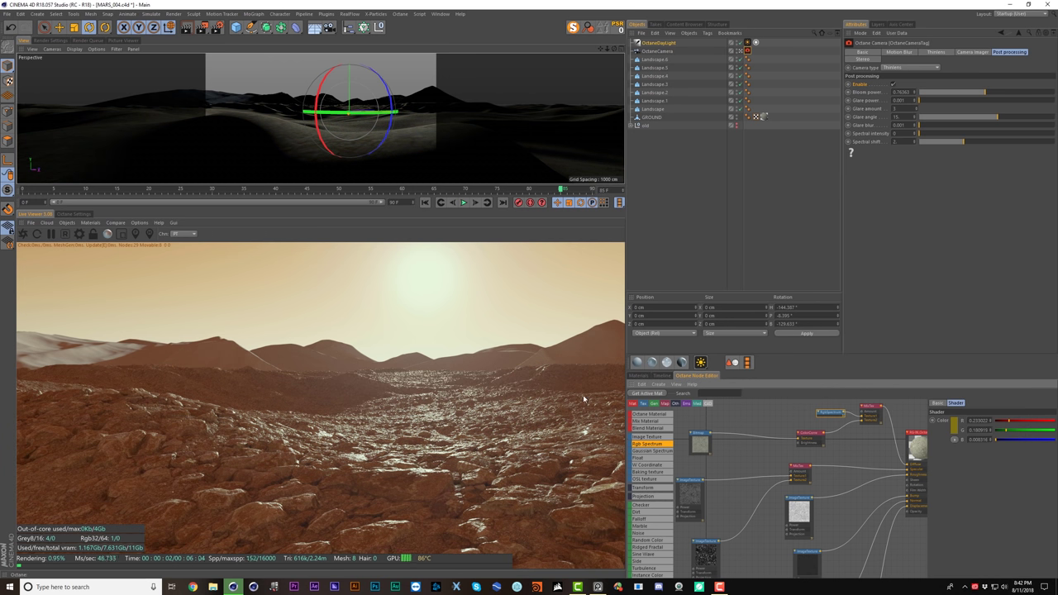
# - Check the Mars reference photos and set the hue of the daylight's sky color to 34°
pyautogui.click(1010, 5)
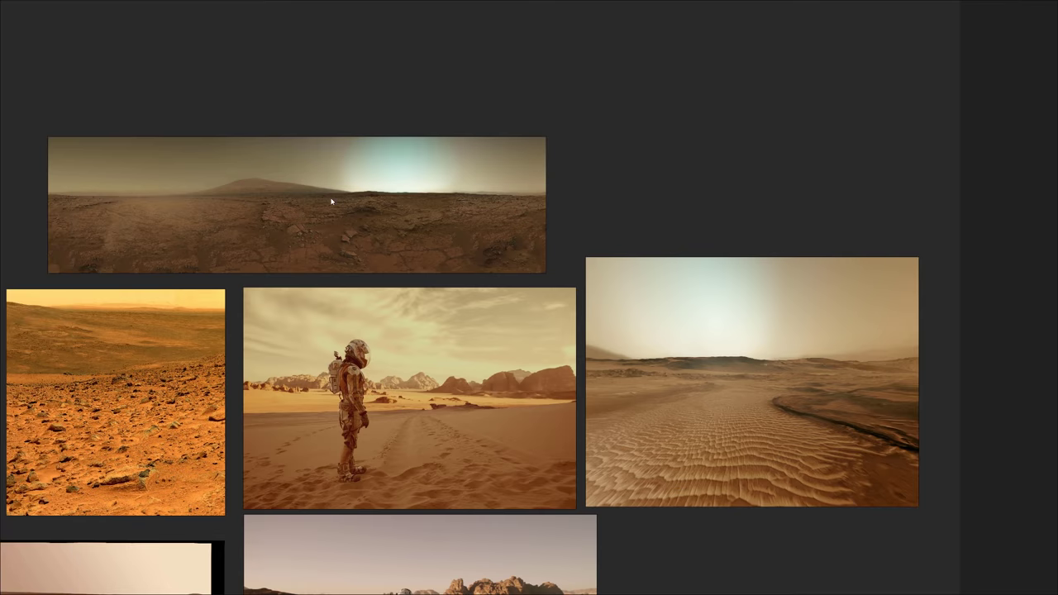
pyautogui.hotkey('alt', 'Tab')
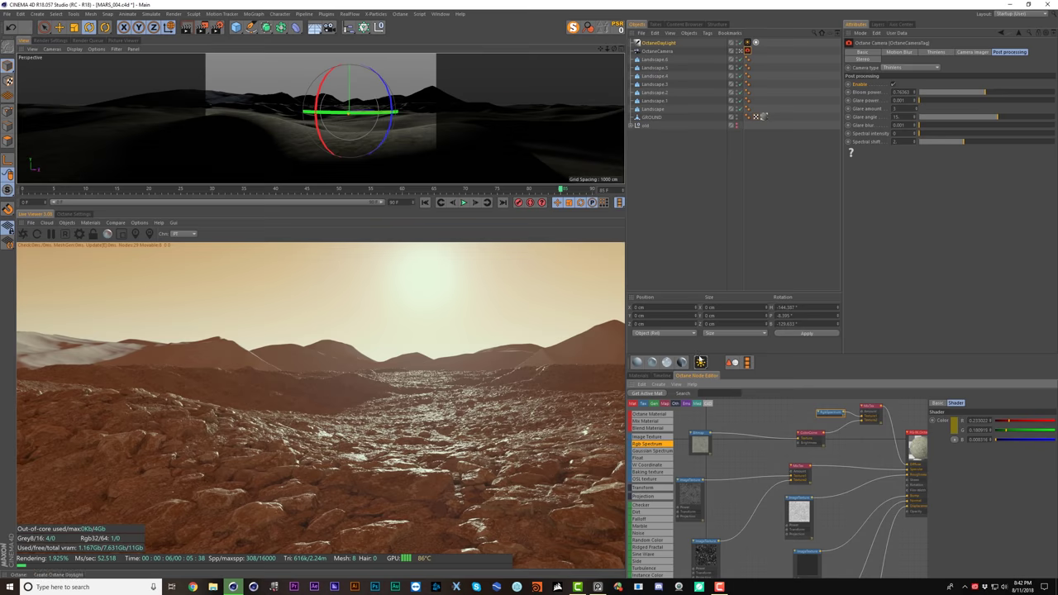
pyautogui.click(659, 43)
pyautogui.click(892, 152)
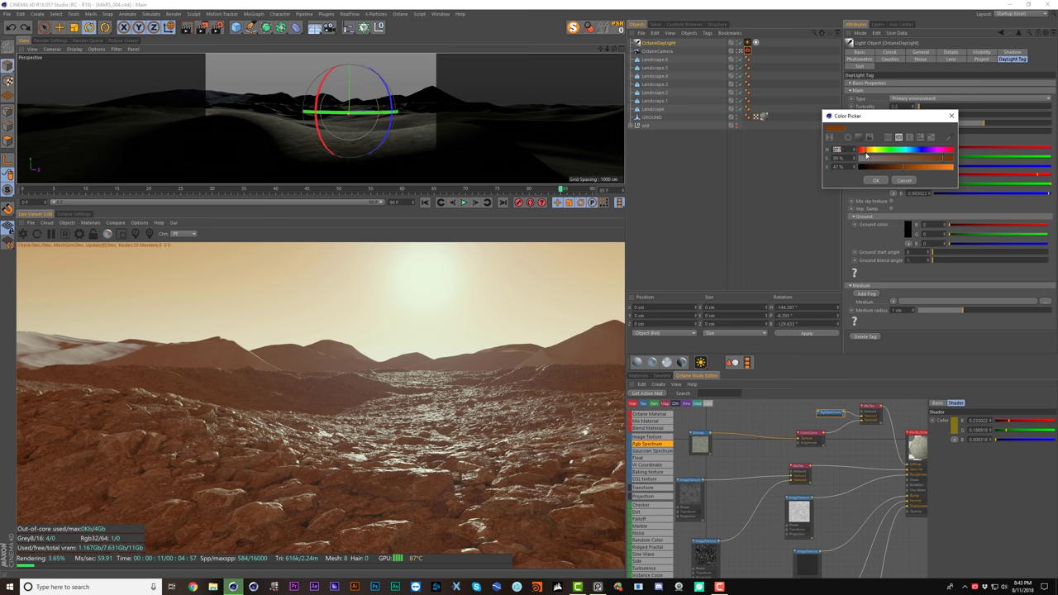
pyautogui.moveTo(866, 153); pyautogui.dragTo(867, 152)
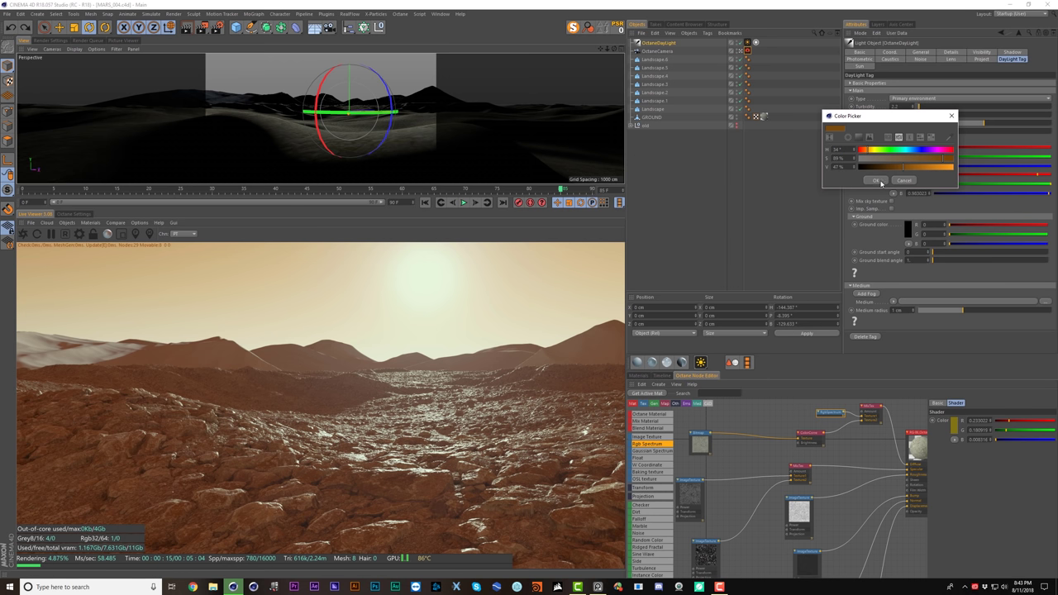
pyautogui.click(878, 181)
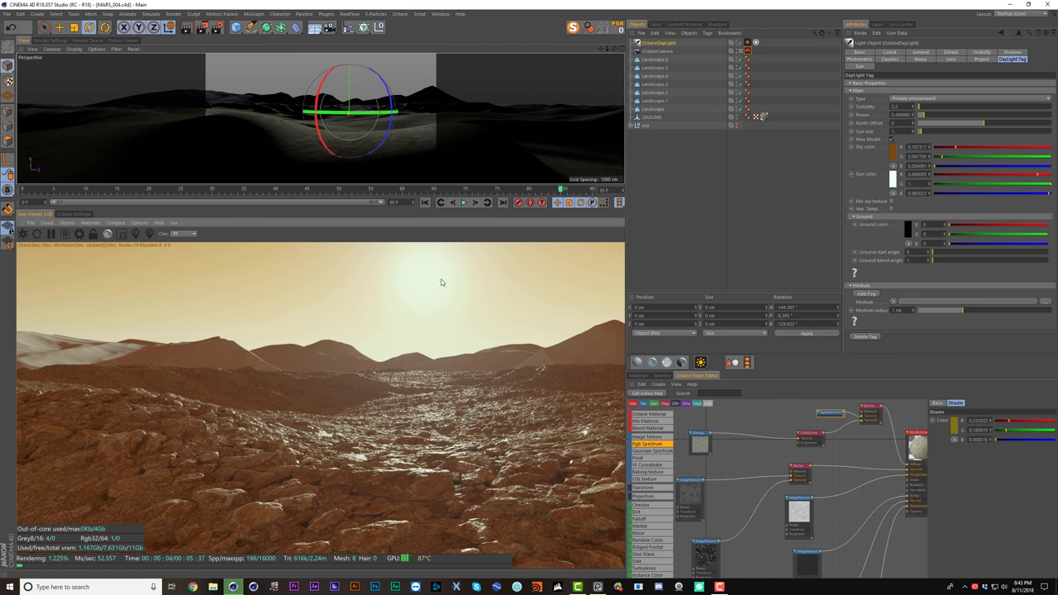
# - Add an Octane Volume object to the scene and set its editor voxel size to 1000
pyautogui.click(691, 224)
pyautogui.click(701, 362)
pyautogui.moveTo(757, 567); pyautogui.dragTo(757, 546)
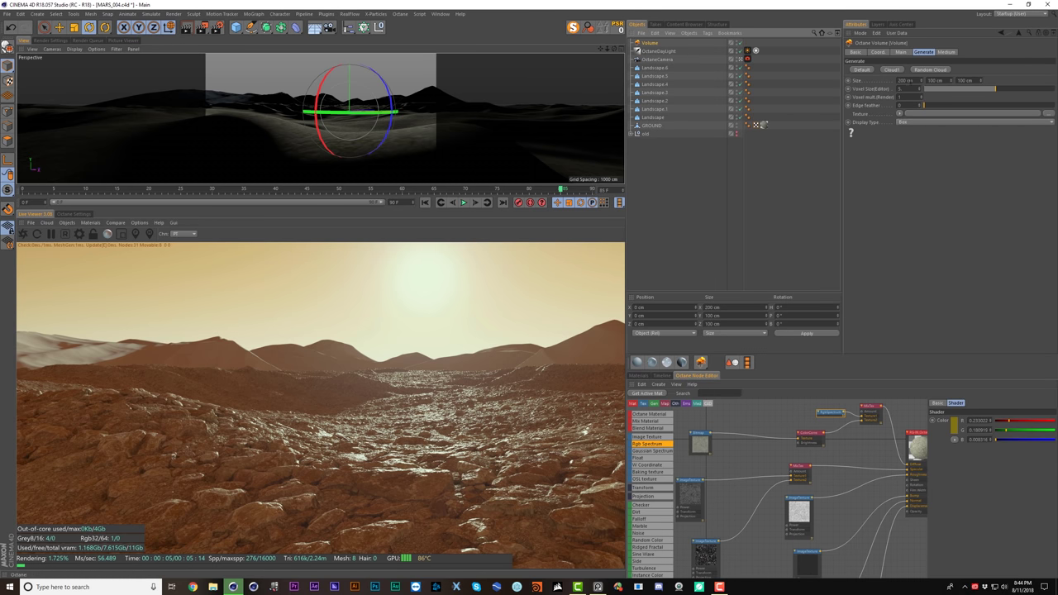
pyautogui.click(900, 88)
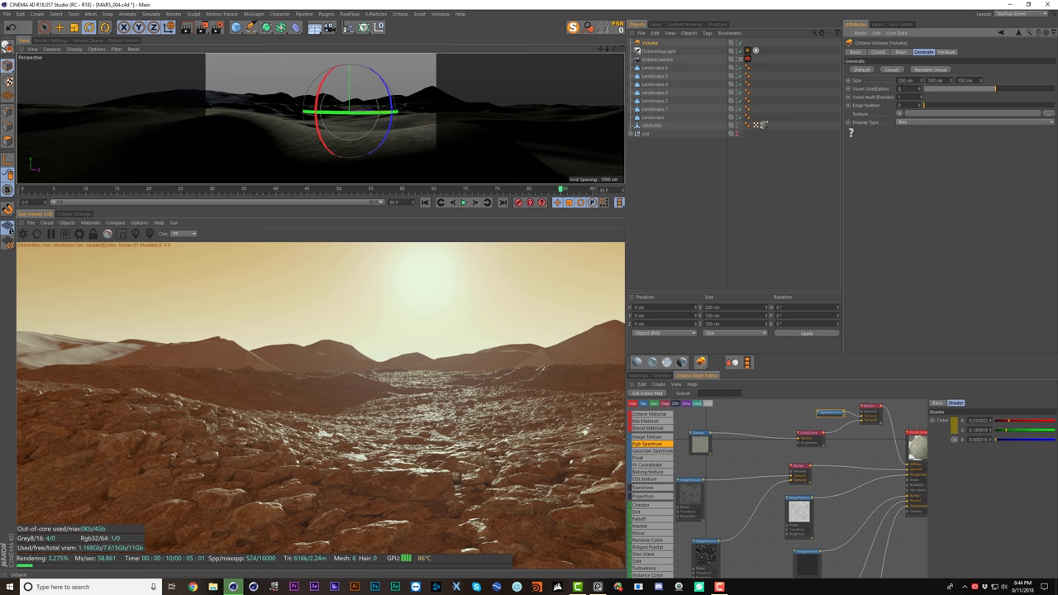
pyautogui.write('10')
pyautogui.press('Return')
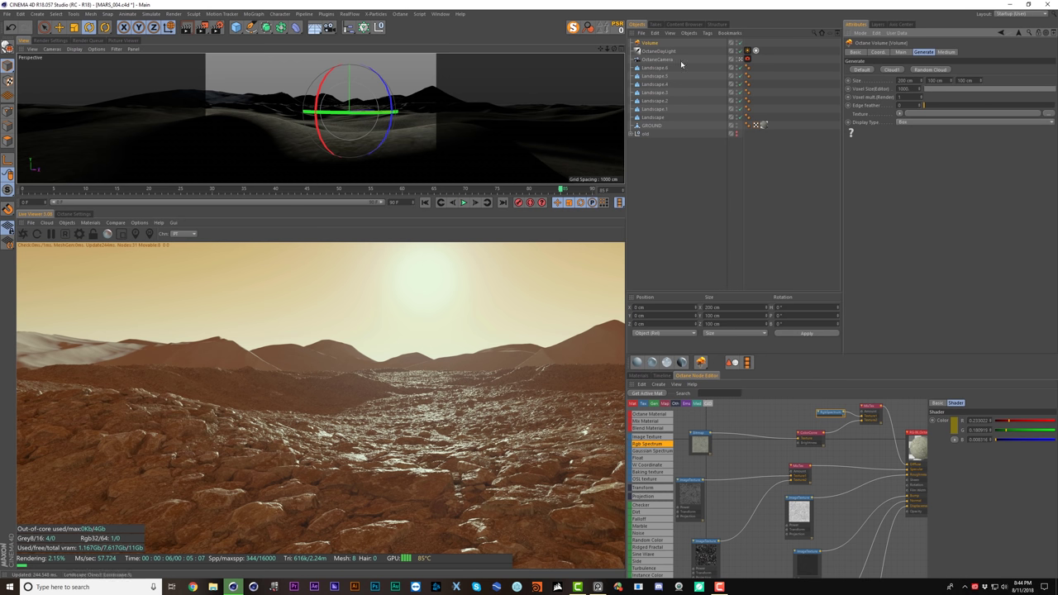
# - Scale the volume to about 4286 × 2143 × 2143 cm and raise it to about 640 cm above the origin
pyautogui.press('t')
pyautogui.moveTo(369, 94); pyautogui.dragTo(603, 97)
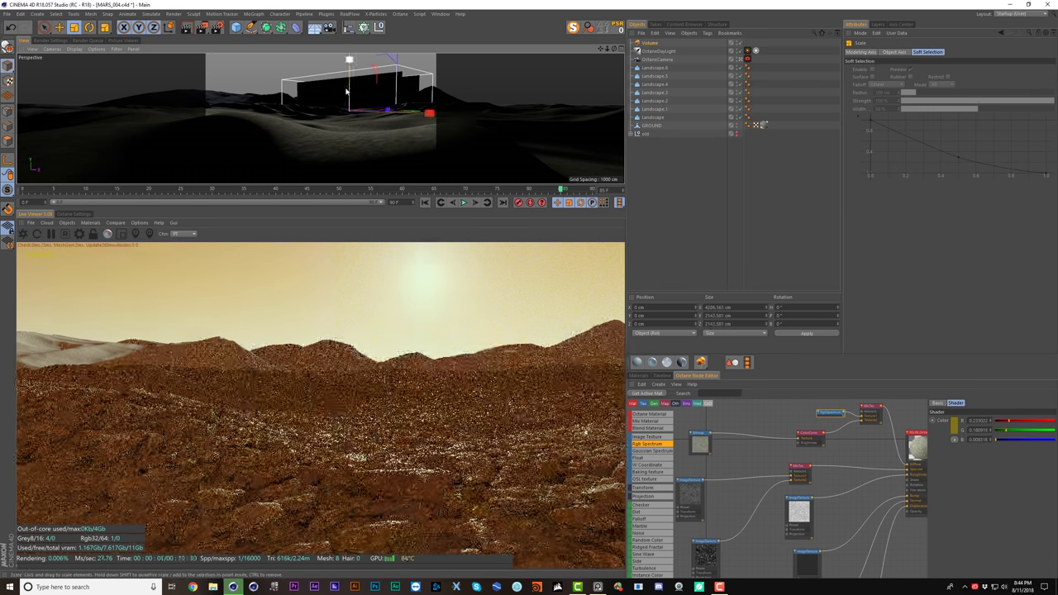
pyautogui.press('e')
pyautogui.moveTo(353, 99)
pyautogui.mouseDown()
pyautogui.moveTo(355, 75)
pyautogui.moveTo(359, 98)
pyautogui.mouseUp()
pyautogui.keyDown('alt'); pyautogui.moveTo(359, 98); pyautogui.dragTo(325, 124, button='right'); pyautogui.keyUp('alt')
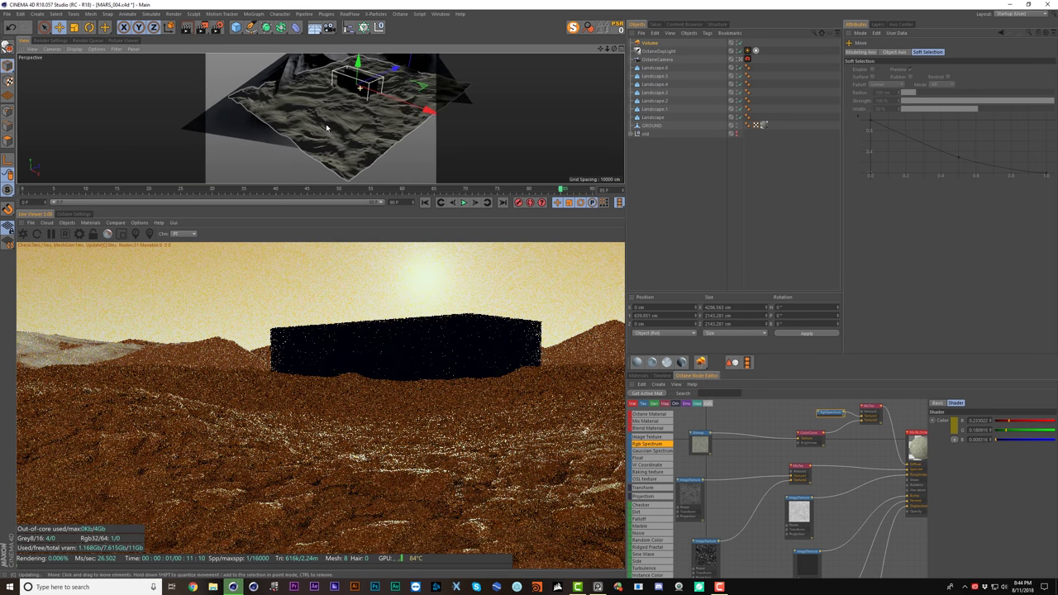
pyautogui.click(650, 44)
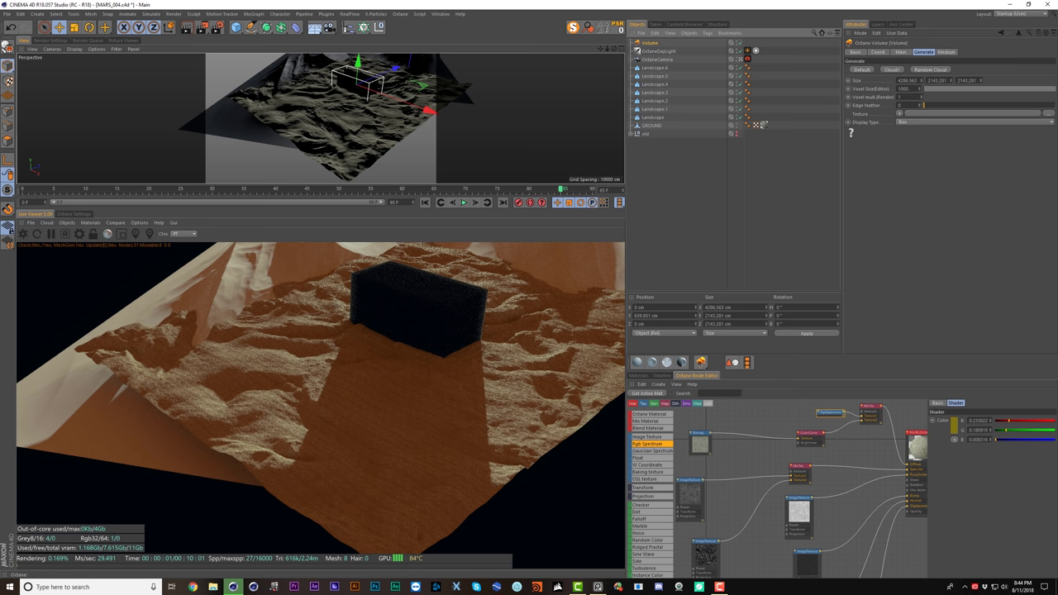
# - Set the volume's height to 555 cm and enlarge it to about 14286 cm in X and 12143 cm in Z
pyautogui.click(929, 80)
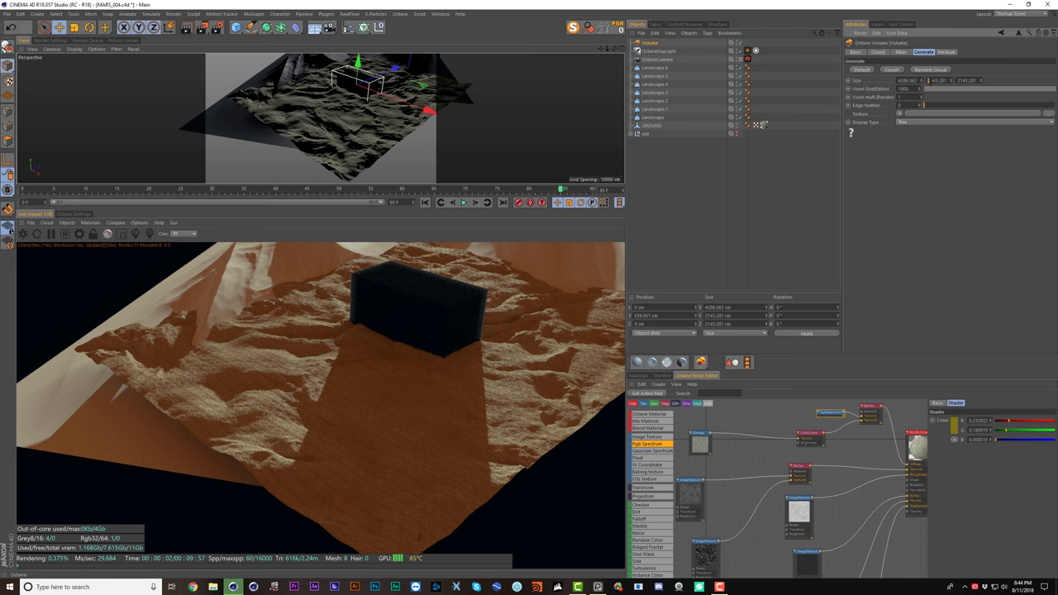
pyautogui.click(936, 161)
pyautogui.write('555')
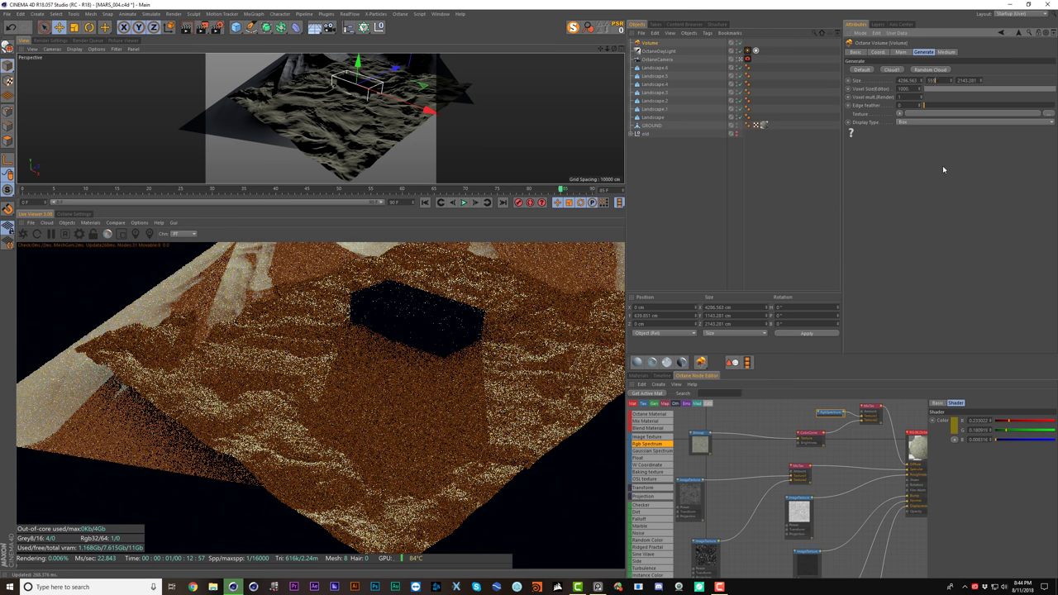
pyautogui.press('Return')
pyautogui.click(899, 80)
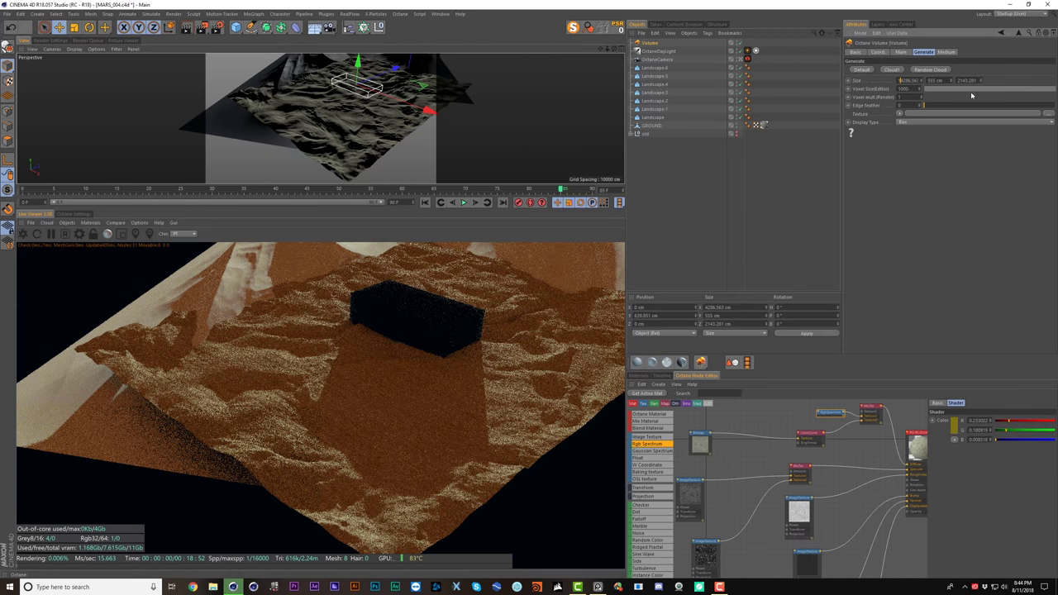
pyautogui.write('1')
pyautogui.click(958, 80)
pyautogui.keyDown('alt'); pyautogui.moveTo(343, 80); pyautogui.dragTo(364, 134); pyautogui.keyUp('alt')
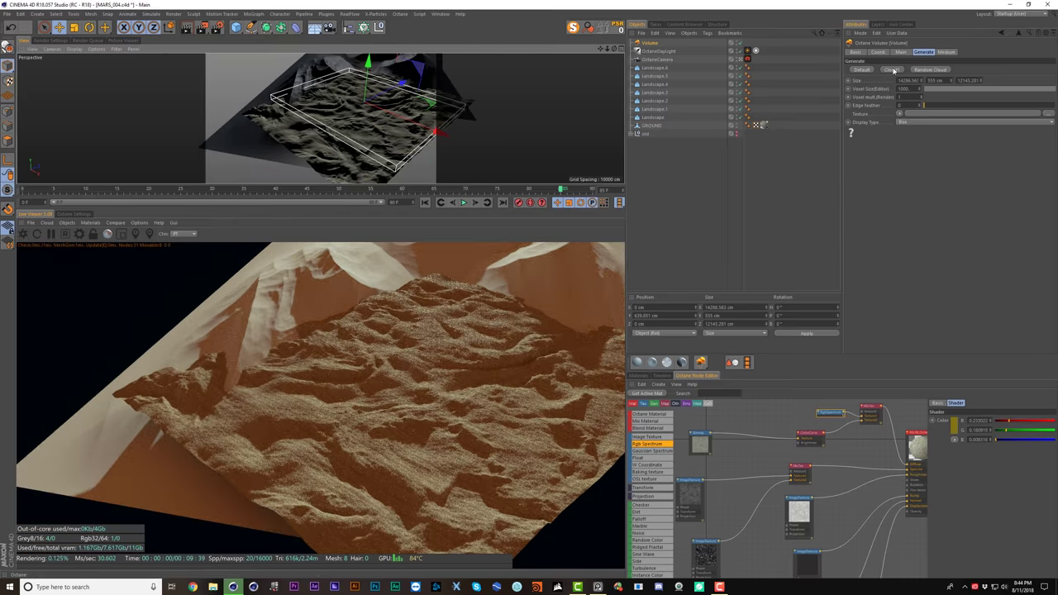
# - Widen the volume to about 24286 cm in X and 22143 cm in Z, and return to the ground-level view
pyautogui.click(961, 80)
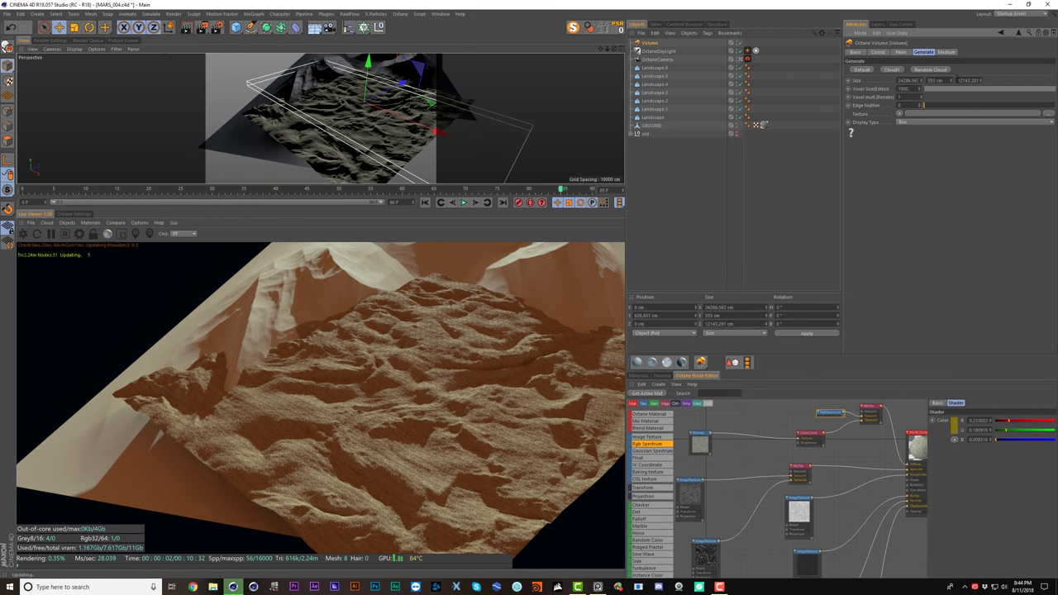
pyautogui.press('BackSpace')
pyautogui.write('2')
pyautogui.press('Return')
pyautogui.keyDown('alt'); pyautogui.moveTo(460, 118); pyautogui.dragTo(345, 113); pyautogui.keyUp('alt')
pyautogui.hotkey('ctrl', 'shift', 'z')
pyautogui.hotkey('ctrl', 'shift', 'z')
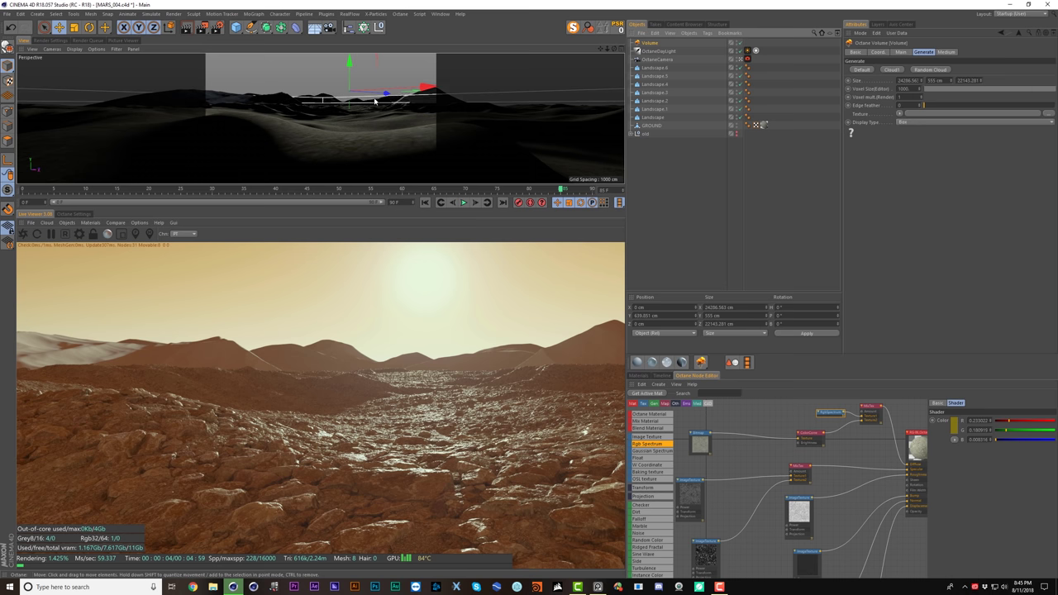
# - Set the volume's height to 1000 cm
pyautogui.click(934, 80)
pyautogui.write('1000')
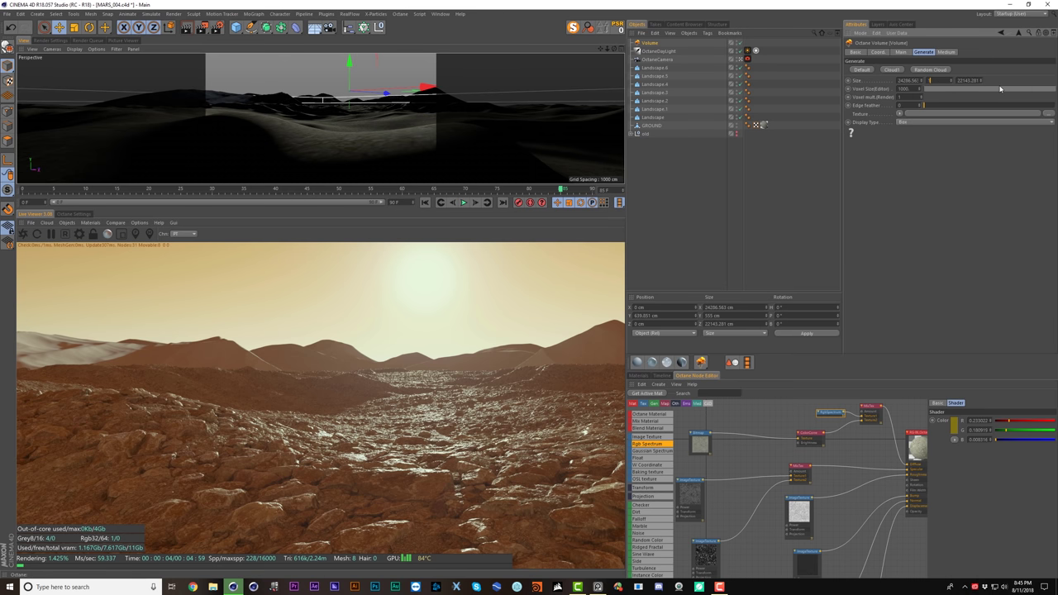
pyautogui.press('Return')
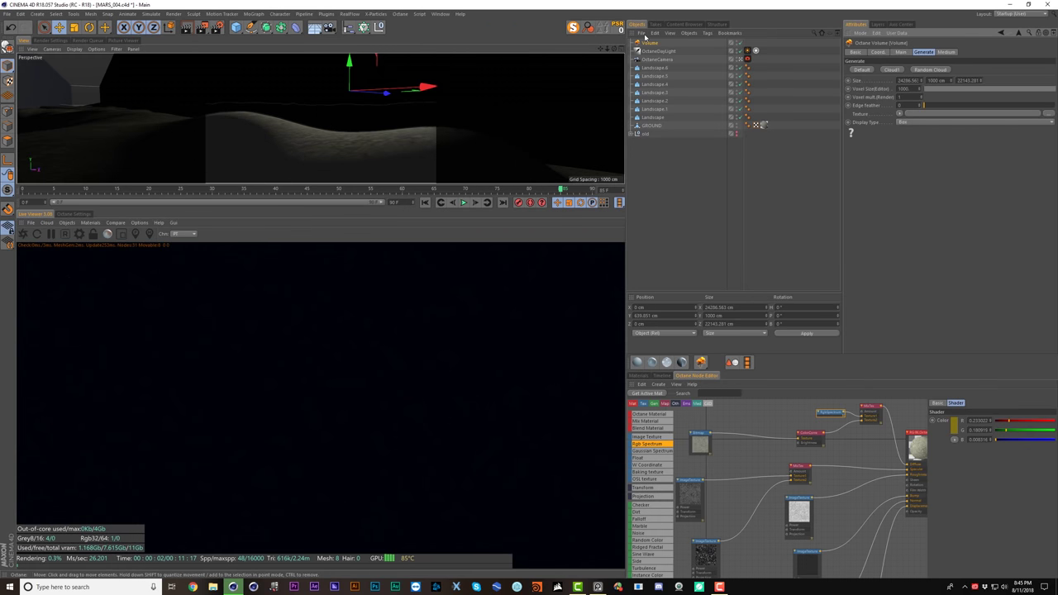
pyautogui.click(738, 44)
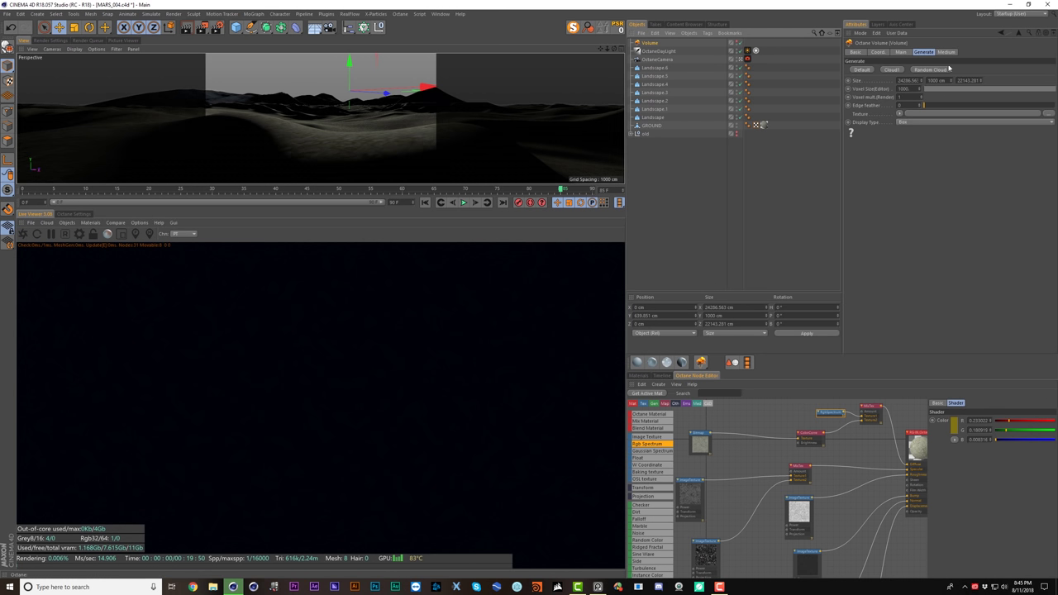
# - Lower the density of the Octane Volume's medium to about 0.0128
pyautogui.click(946, 55)
pyautogui.click(946, 53)
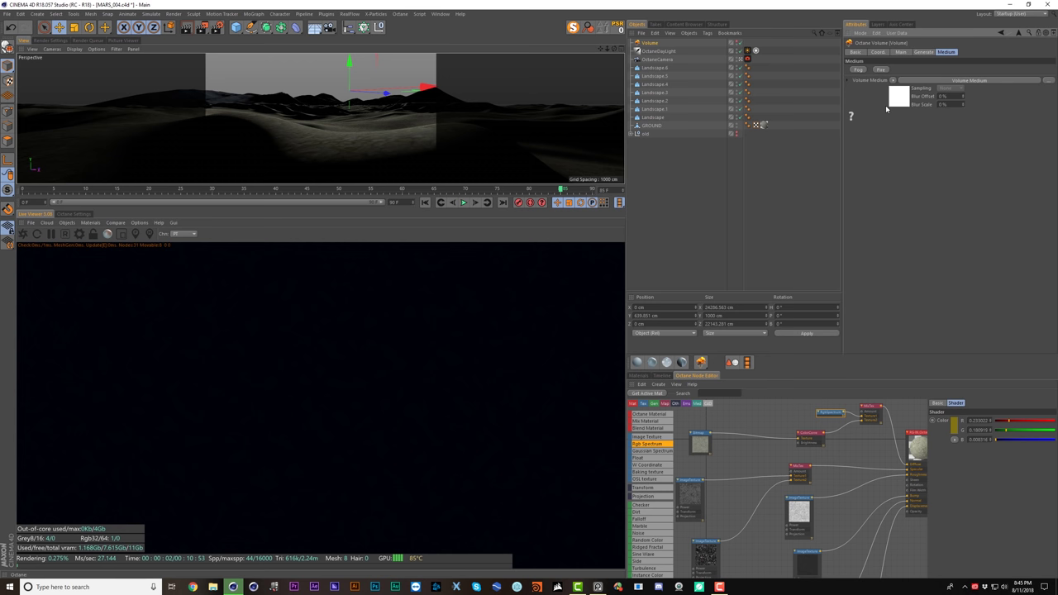
pyautogui.click(907, 100)
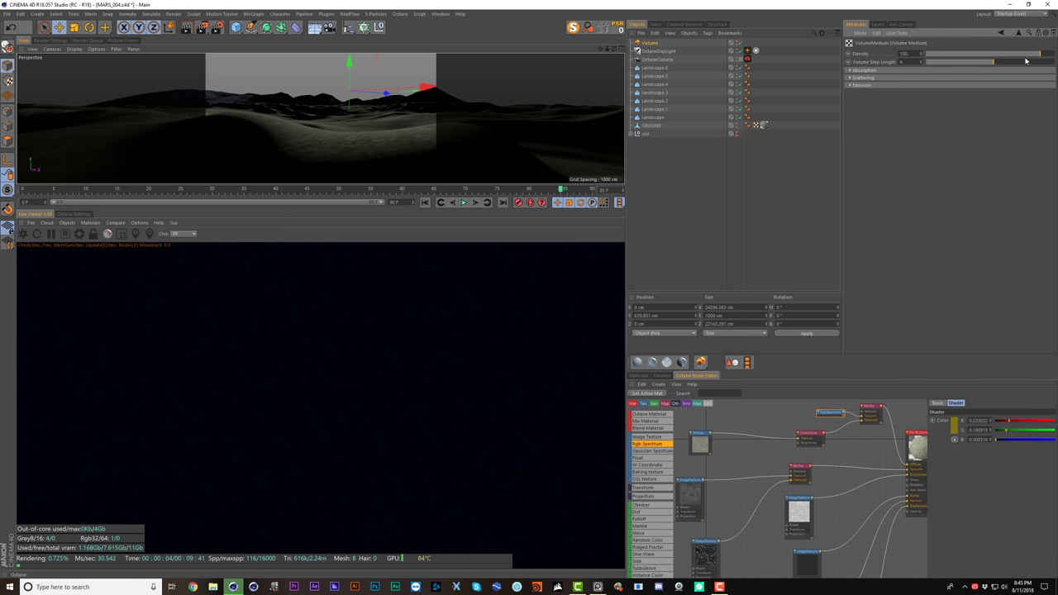
pyautogui.moveTo(1039, 55); pyautogui.dragTo(974, 57)
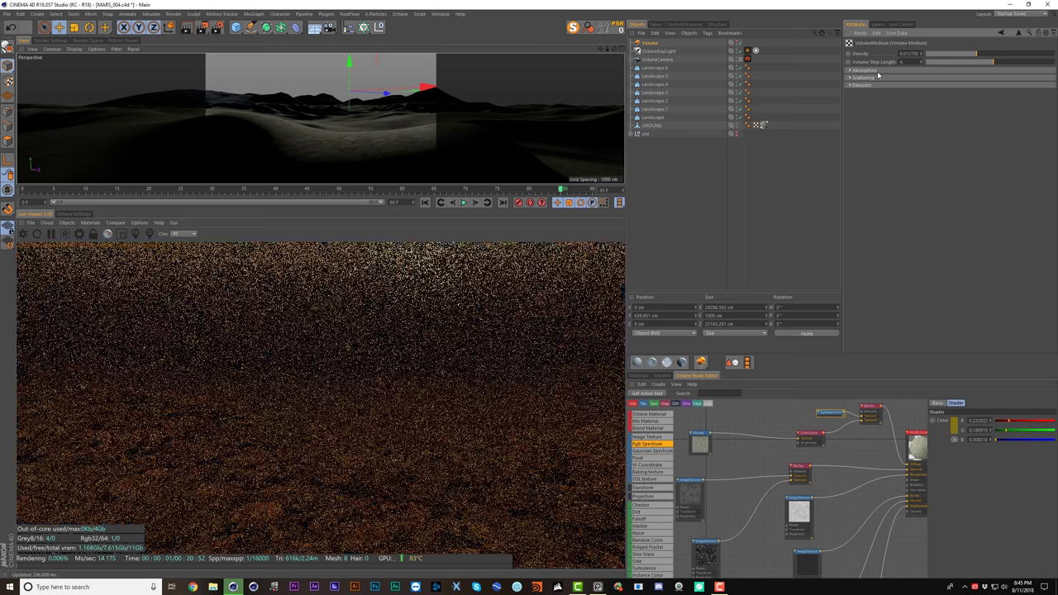
# - Set both the absorption and scattering colours of the volume medium to white
pyautogui.click(877, 71)
pyautogui.click(872, 130)
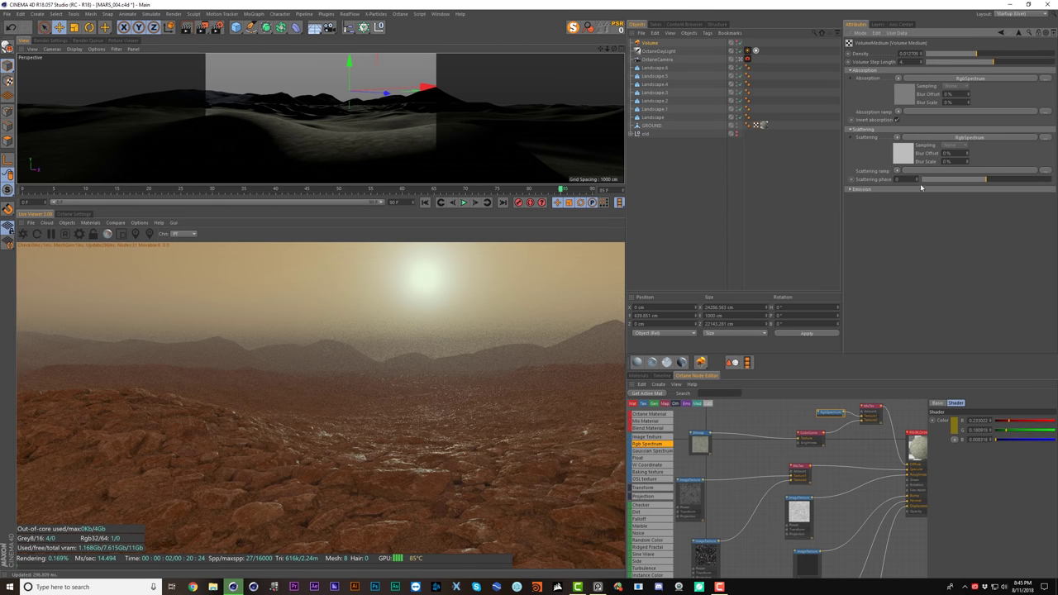
pyautogui.click(899, 93)
pyautogui.click(869, 71)
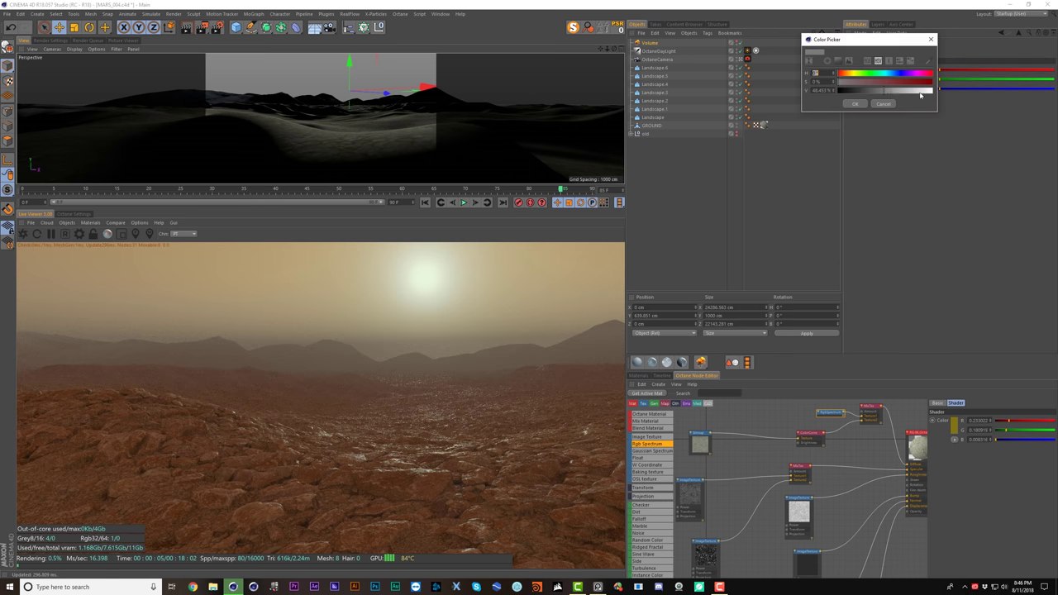
pyautogui.click(1019, 35)
pyautogui.click(905, 159)
pyautogui.click(869, 77)
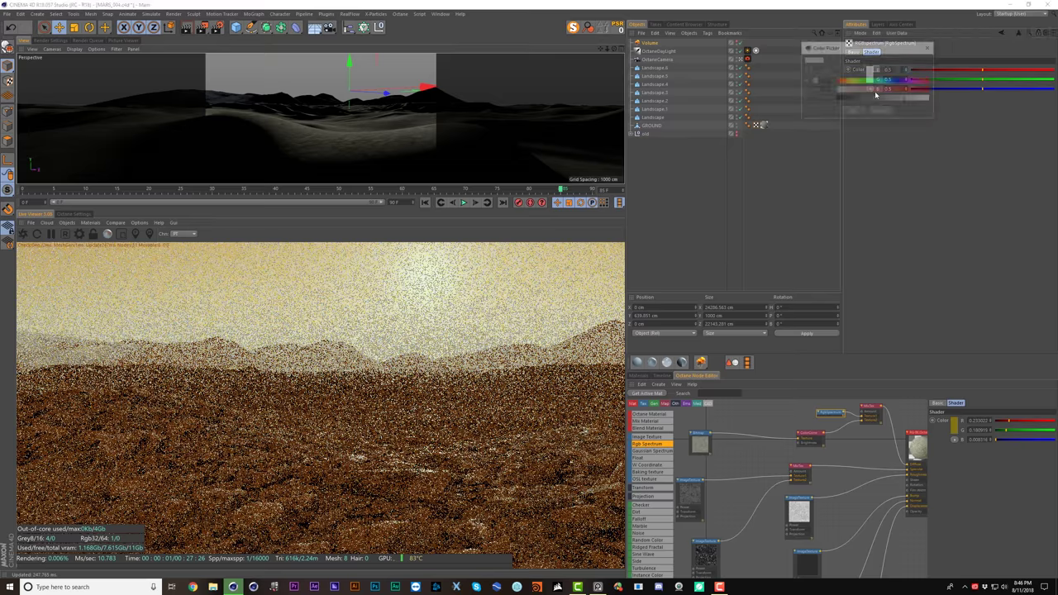
pyautogui.click(882, 113)
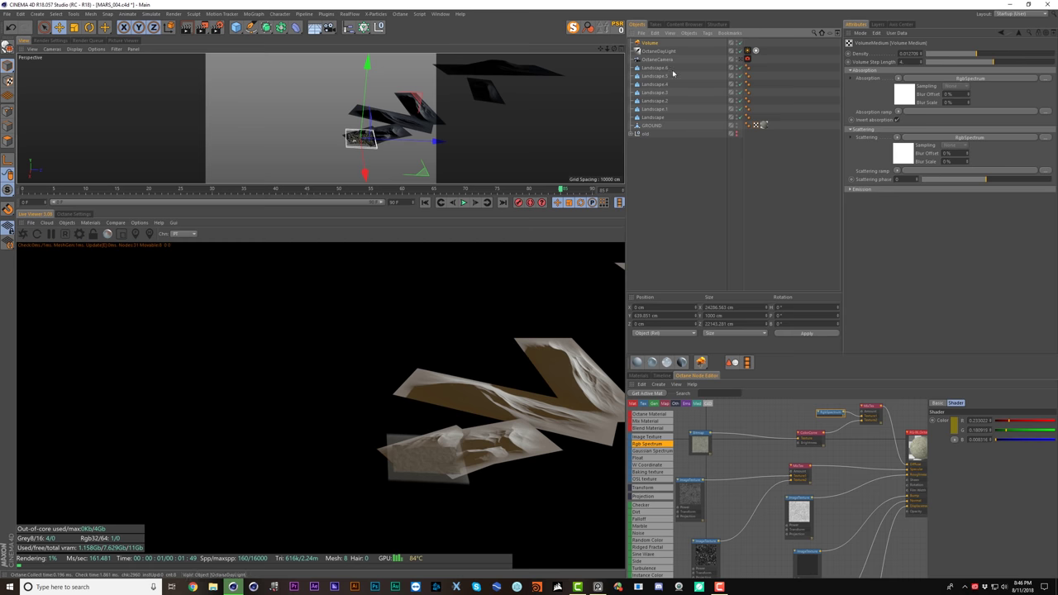
# - Enlarge the volume to about 424286 cm in X and 422143 cm in Z so it covers the distant landscapes
pyautogui.click(650, 43)
pyautogui.click(924, 52)
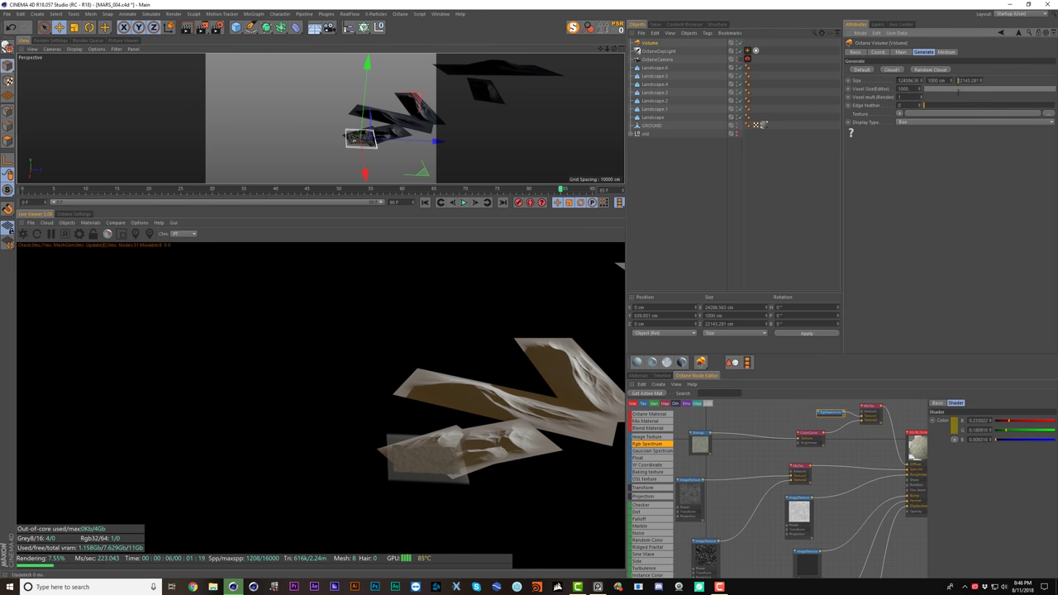
pyautogui.write('1')
pyautogui.press('Return')
pyautogui.keyDown('alt'); pyautogui.moveTo(448, 178); pyautogui.dragTo(590, 135); pyautogui.keyUp('alt')
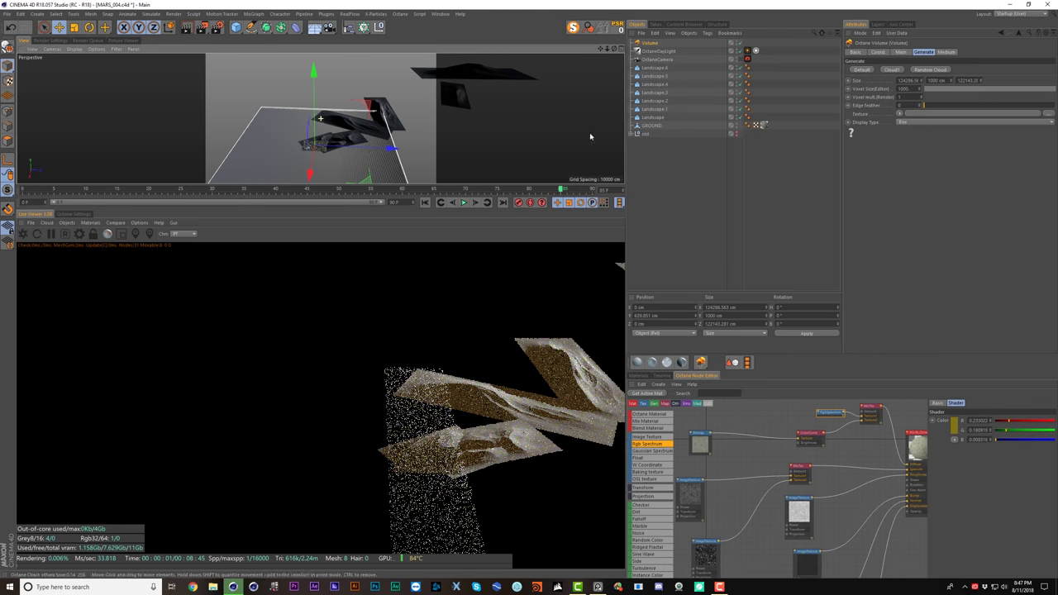
pyautogui.write('4')
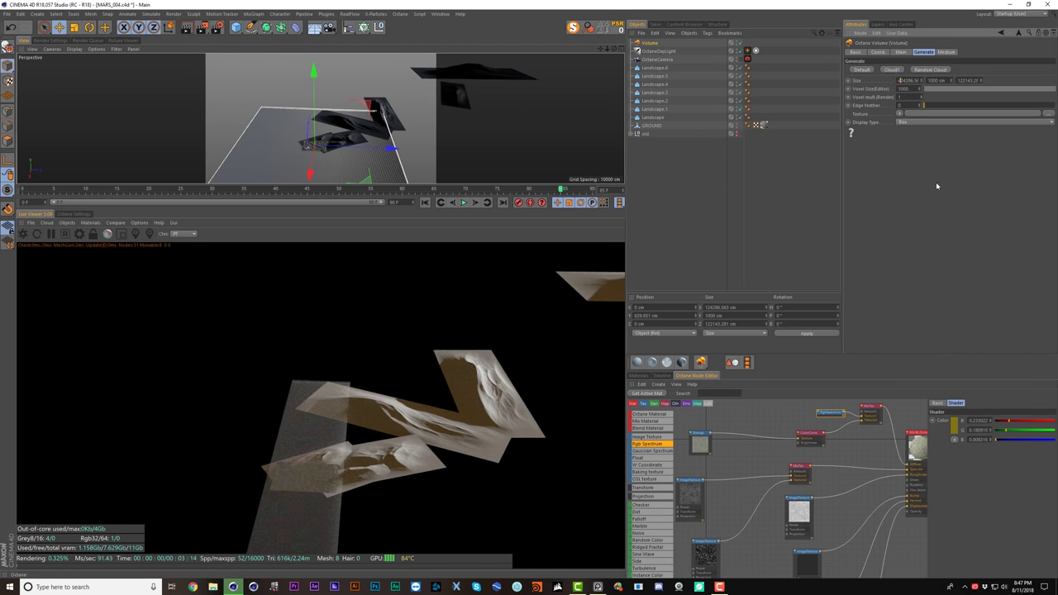
pyautogui.click(960, 80)
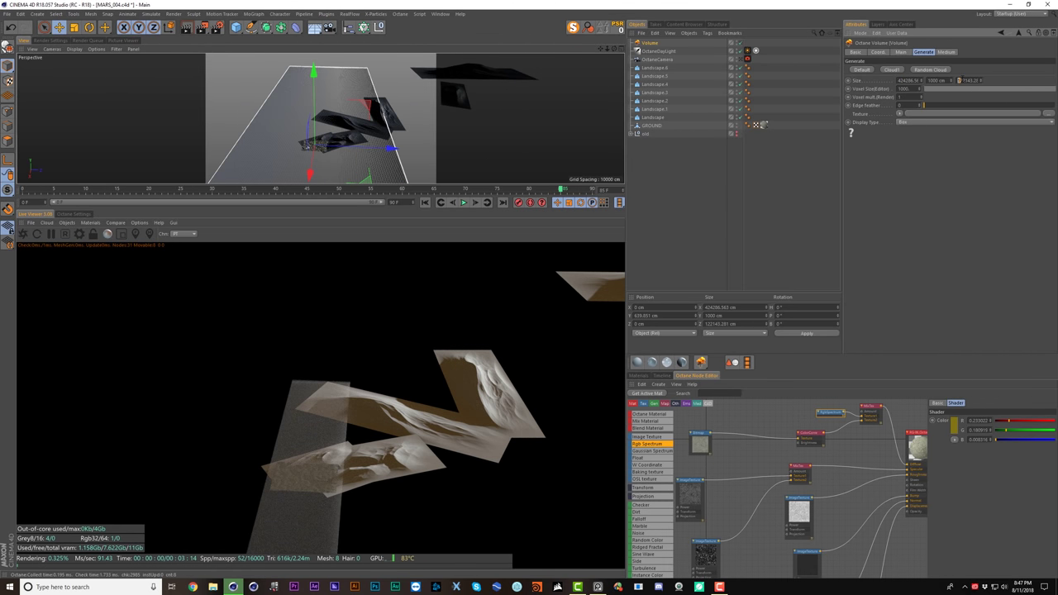
pyautogui.write('4')
pyautogui.press('Return')
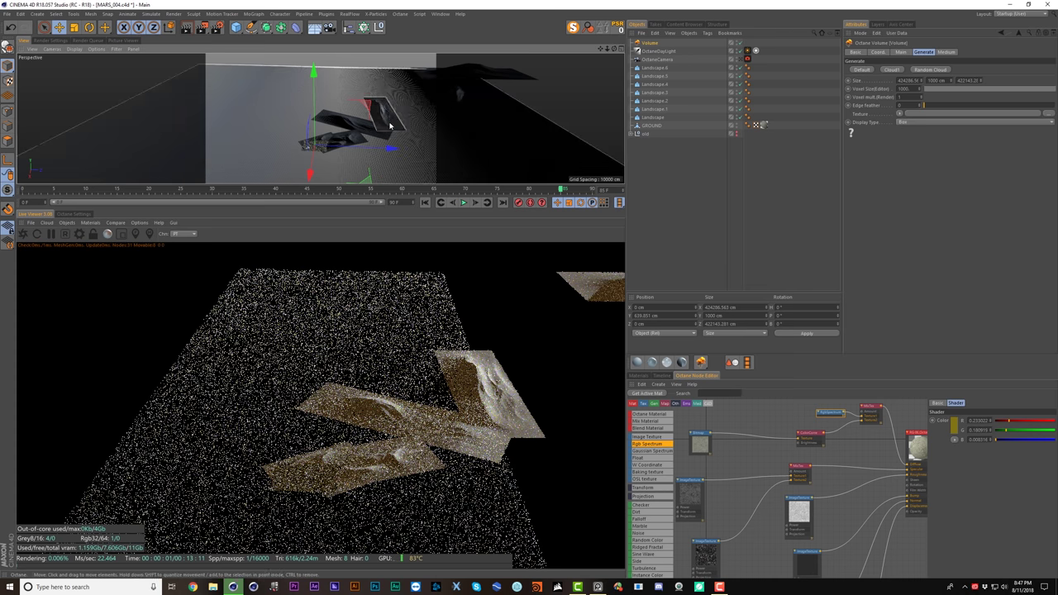
# - Move the volume to about X -129200 cm and Z 125442 cm, set its height to 2000 cm and return to the Octane camera view
pyautogui.keyDown('alt'); pyautogui.moveTo(390, 125); pyautogui.dragTo(355, 124, button='right'); pyautogui.keyUp('alt')
pyautogui.keyDown('alt'); pyautogui.moveTo(391, 118); pyautogui.dragTo(348, 93); pyautogui.keyUp('alt')
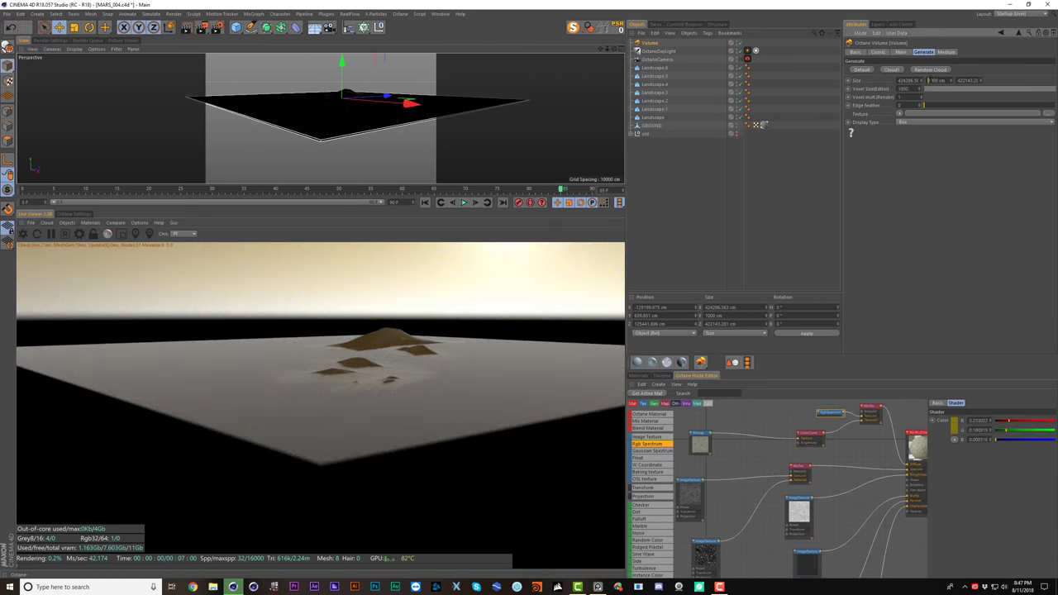
pyautogui.write('2')
pyautogui.press('Return')
pyautogui.keyDown('alt'); pyautogui.moveTo(348, 104); pyautogui.dragTo(348, 89); pyautogui.keyUp('alt')
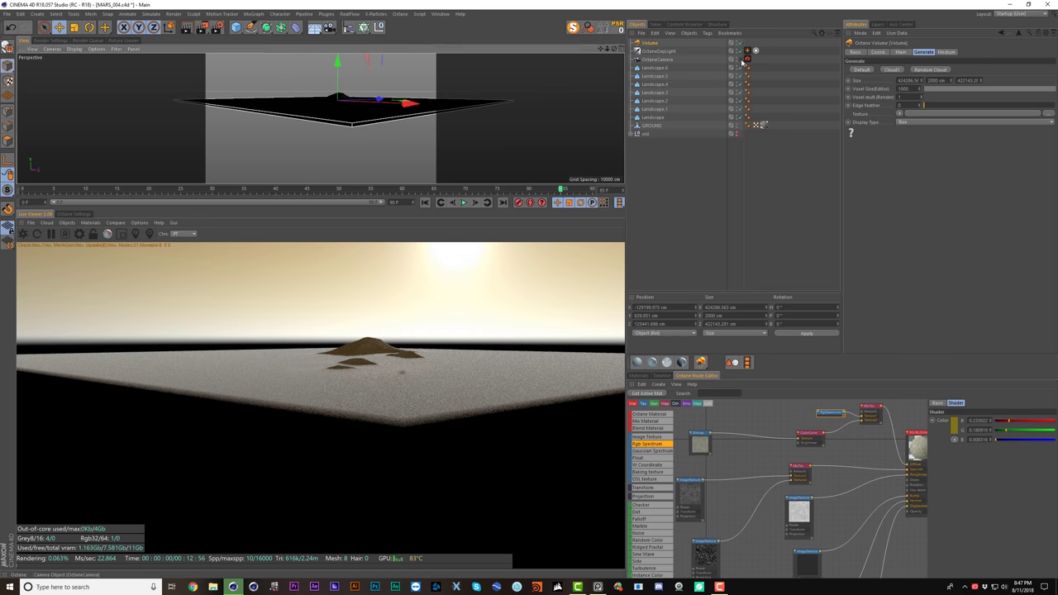
pyautogui.click(741, 61)
pyautogui.click(746, 60)
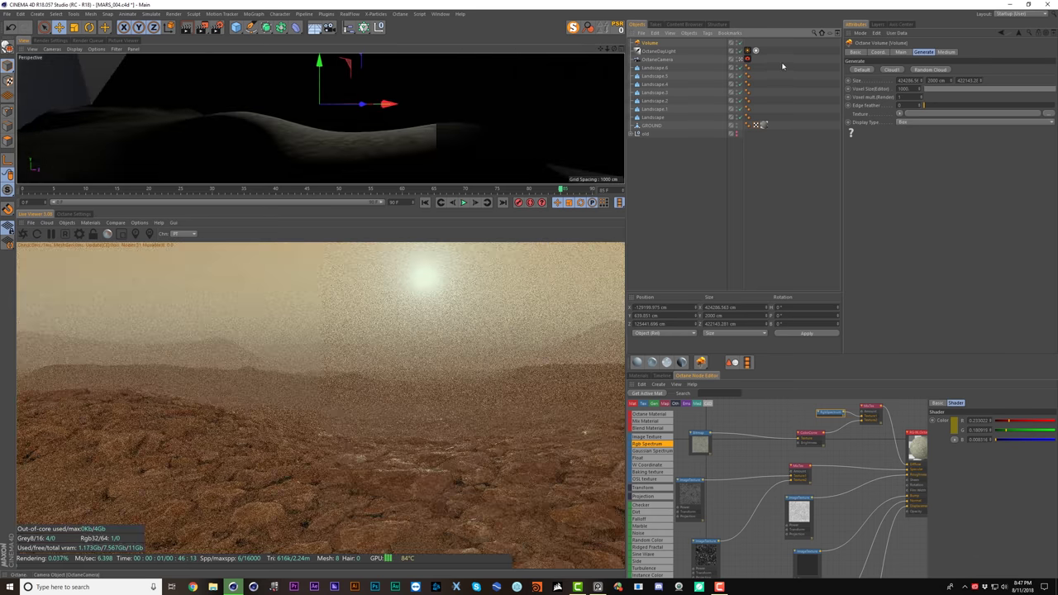
# - Set the density of the volume medium to 0.005
pyautogui.click(946, 51)
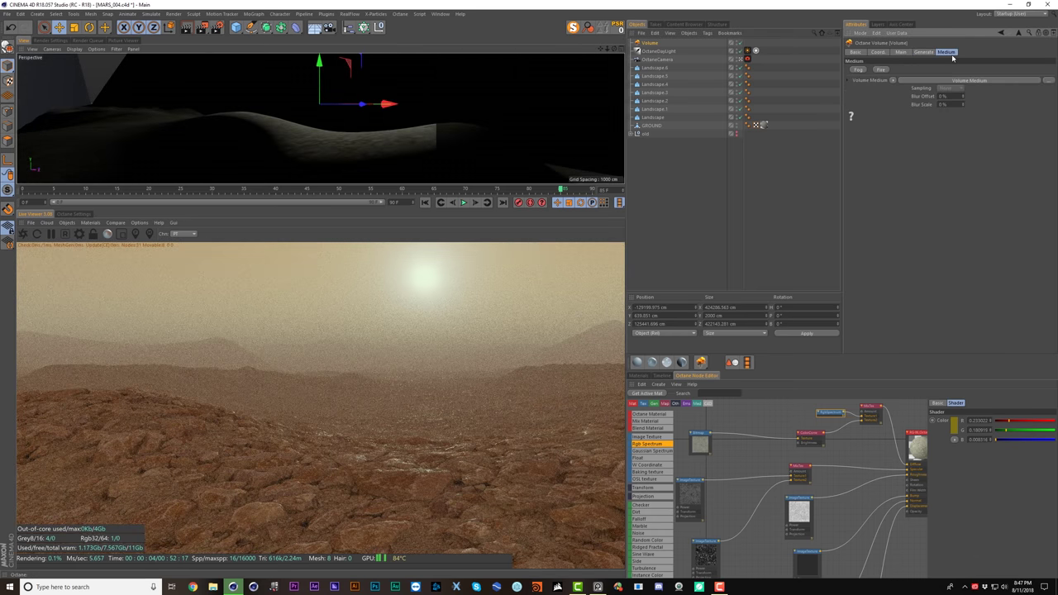
pyautogui.click(900, 95)
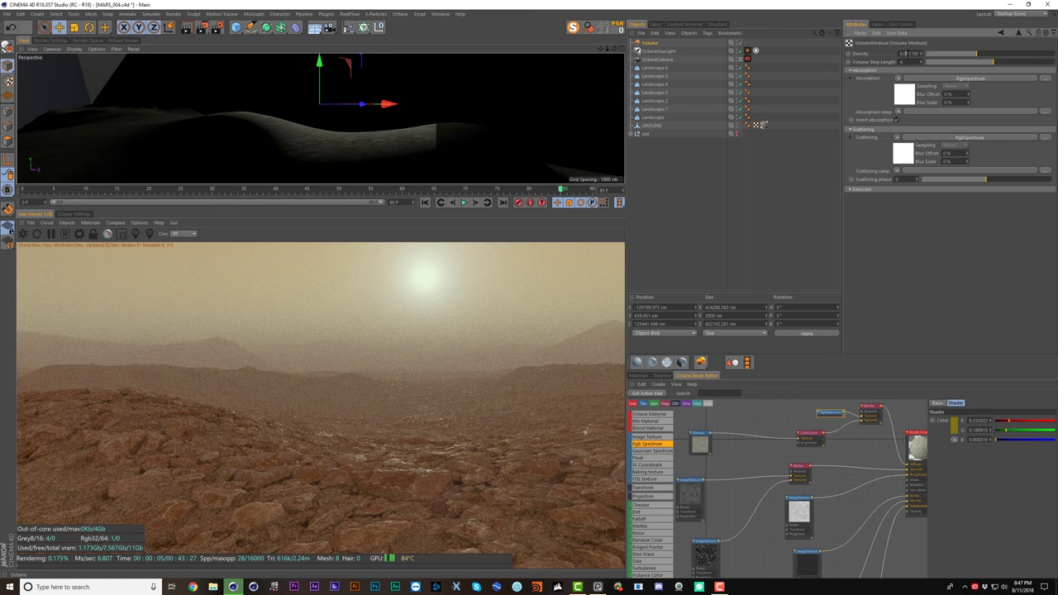
pyautogui.doubleClick(907, 52)
pyautogui.write('005')
pyautogui.press('Return')
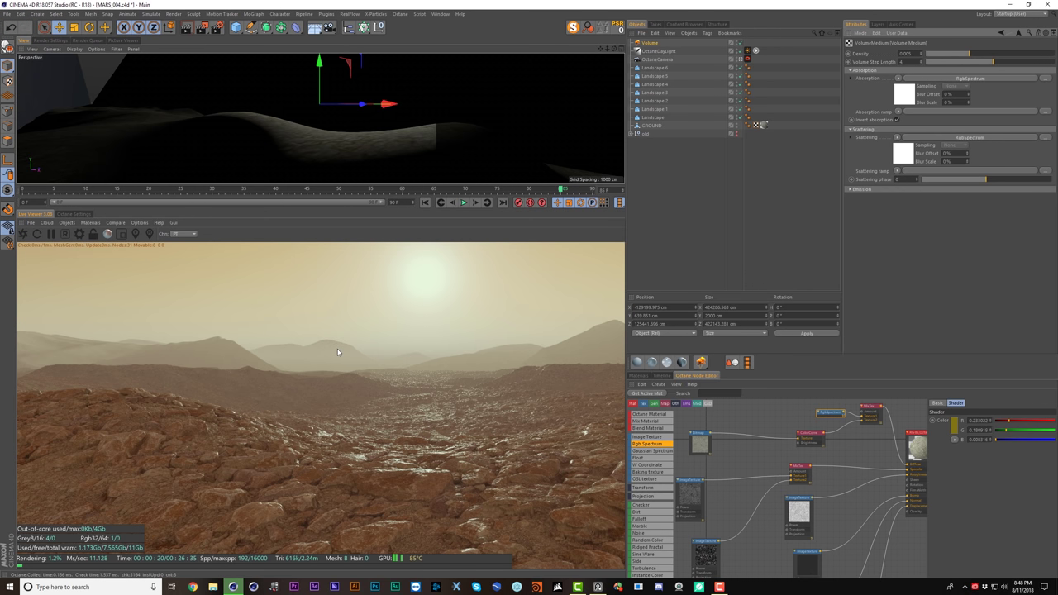
# - Compare the render with the volume switched off, and give the daylight a scattering medium with an increased medium radius
pyautogui.click(122, 235)
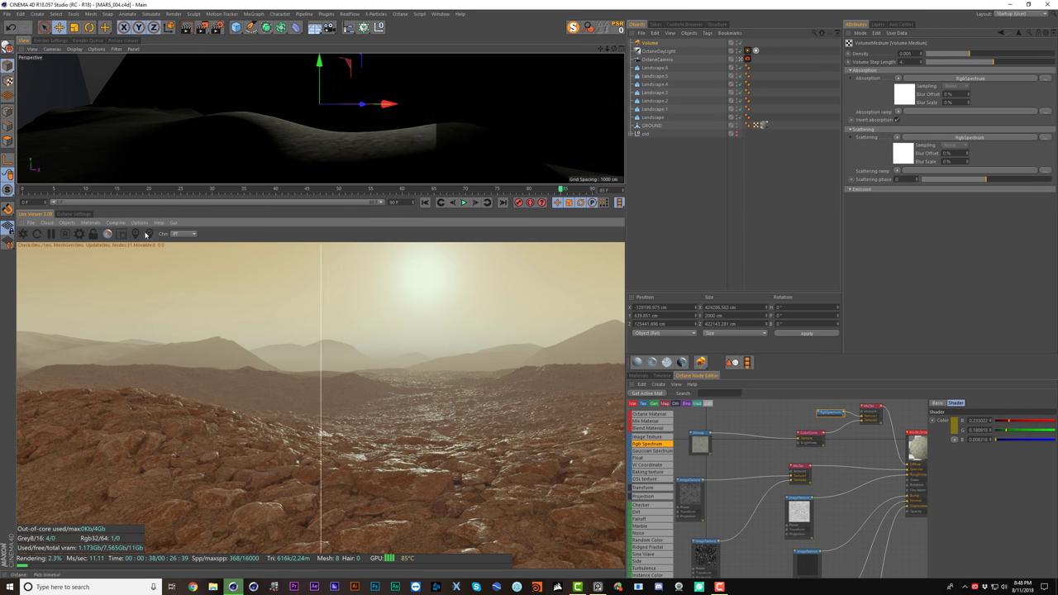
pyautogui.click(755, 50)
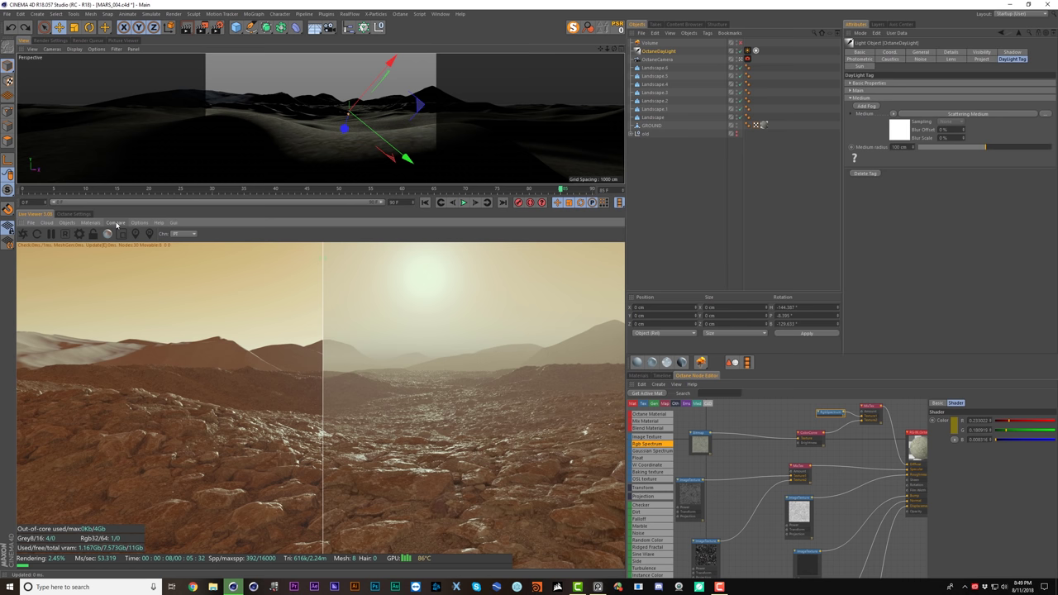
pyautogui.click(117, 222)
pyautogui.click(135, 241)
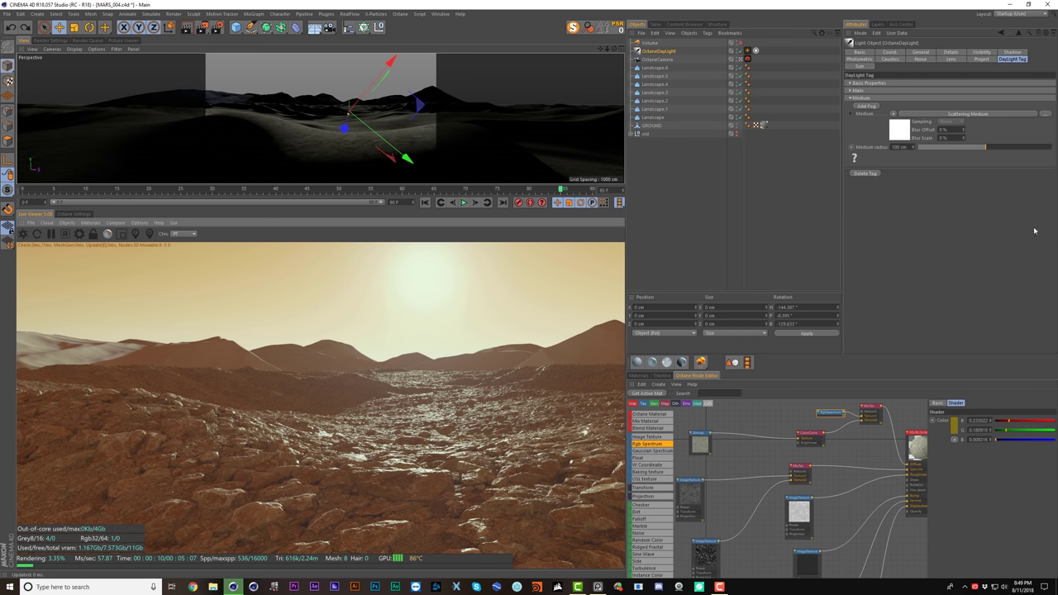
pyautogui.moveTo(986, 147); pyautogui.dragTo(1009, 149)
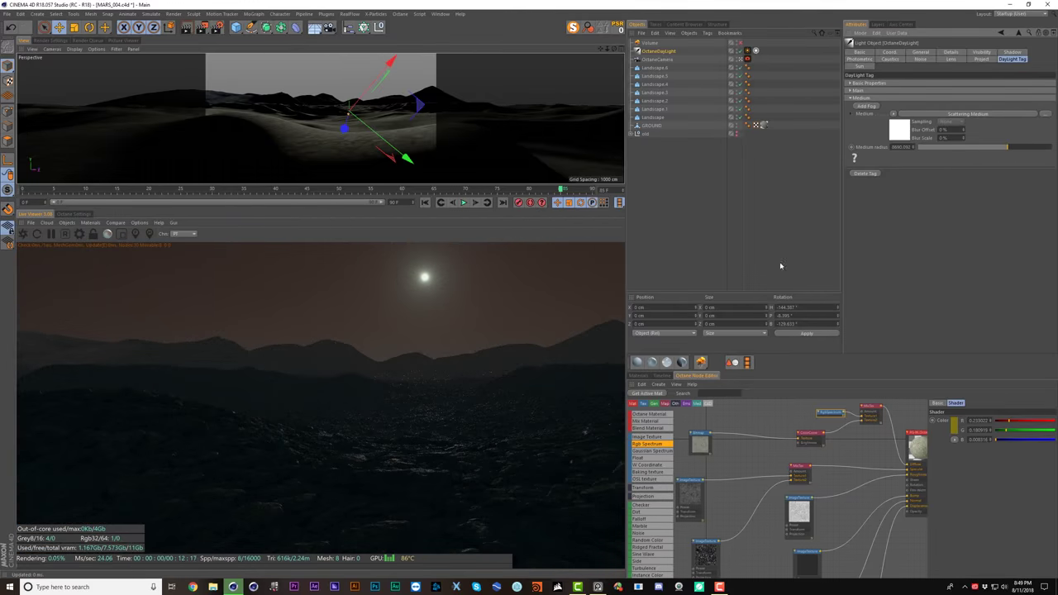
# - Set both the absorption and scattering colours of the daylight's scattering medium to pure white
pyautogui.click(901, 132)
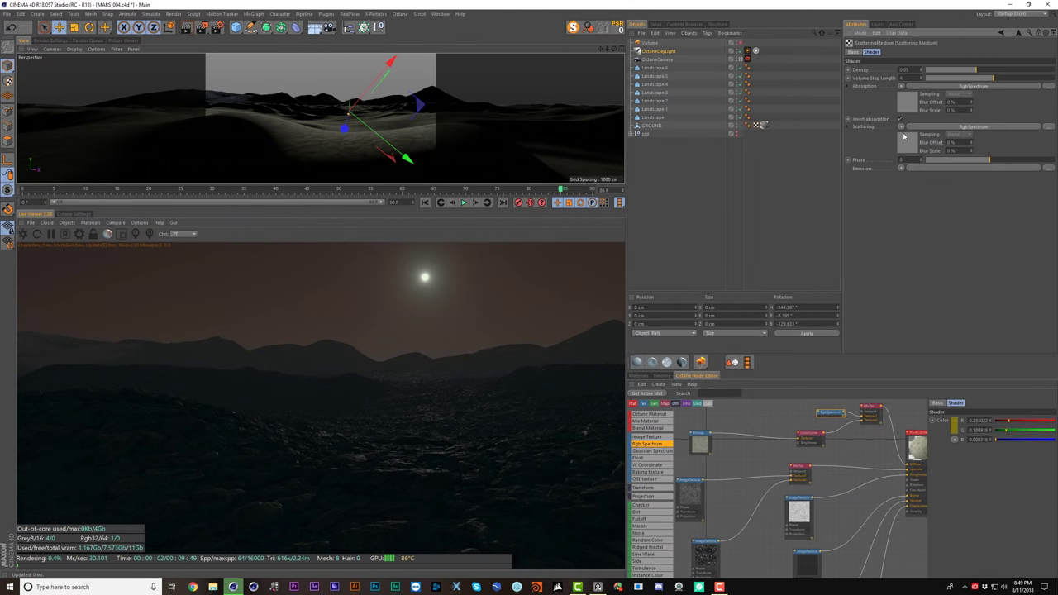
pyautogui.click(907, 106)
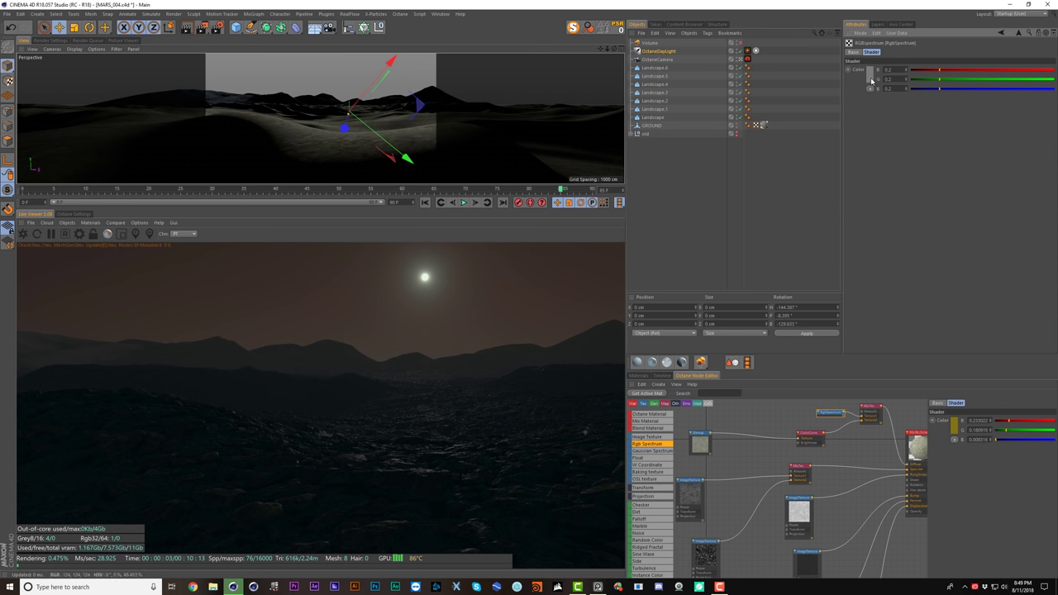
pyautogui.click(867, 80)
pyautogui.click(895, 108)
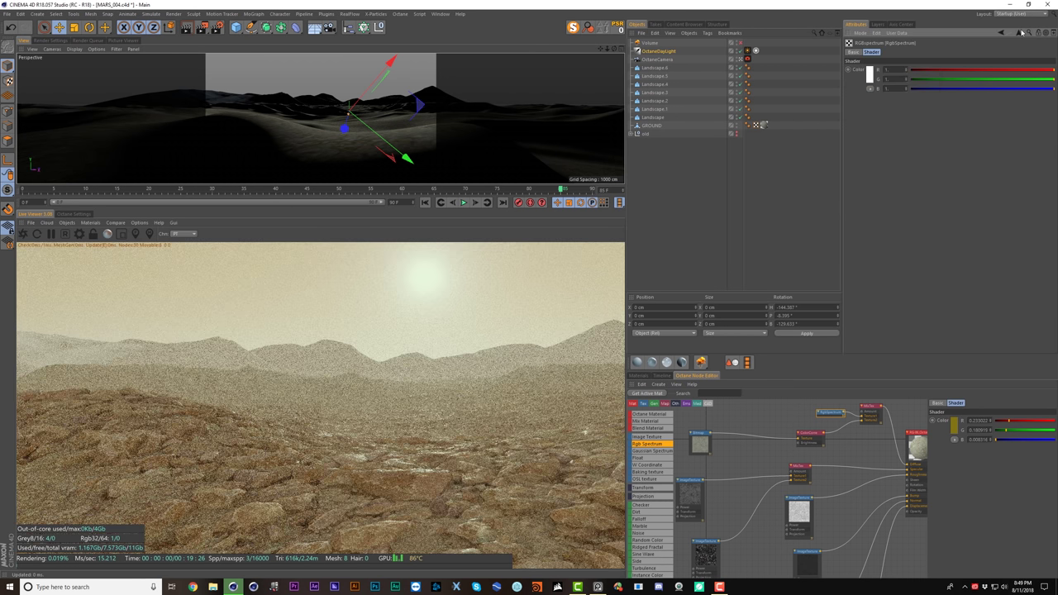
pyautogui.click(869, 76)
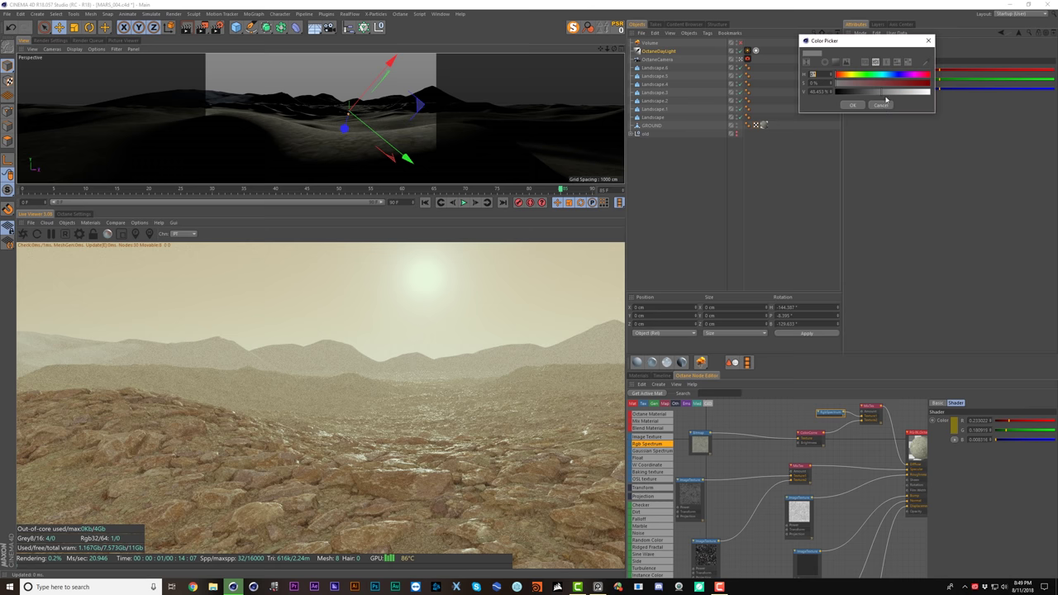
pyautogui.click(883, 106)
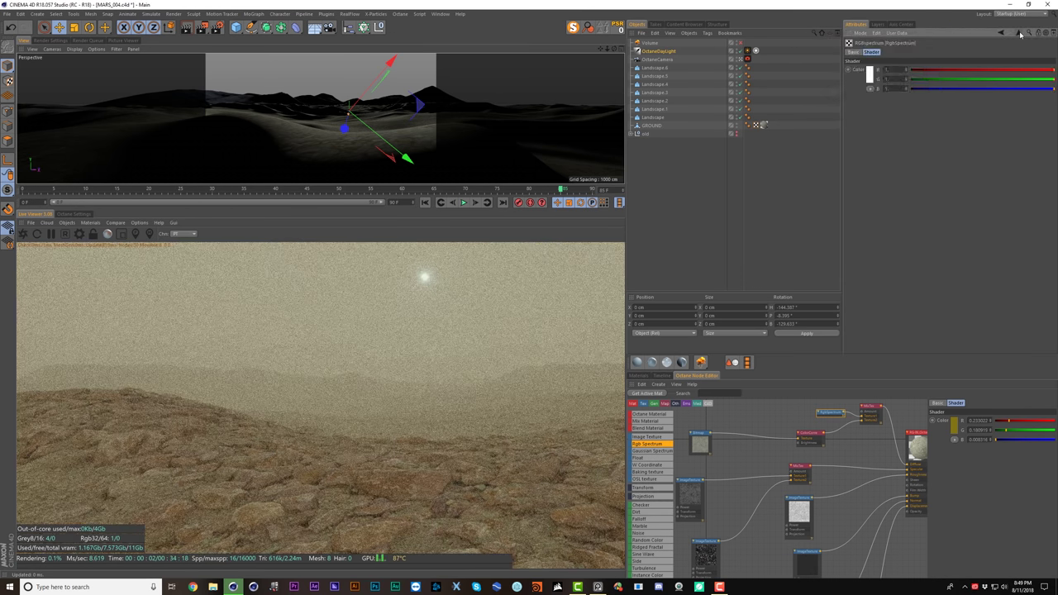
pyautogui.click(1019, 33)
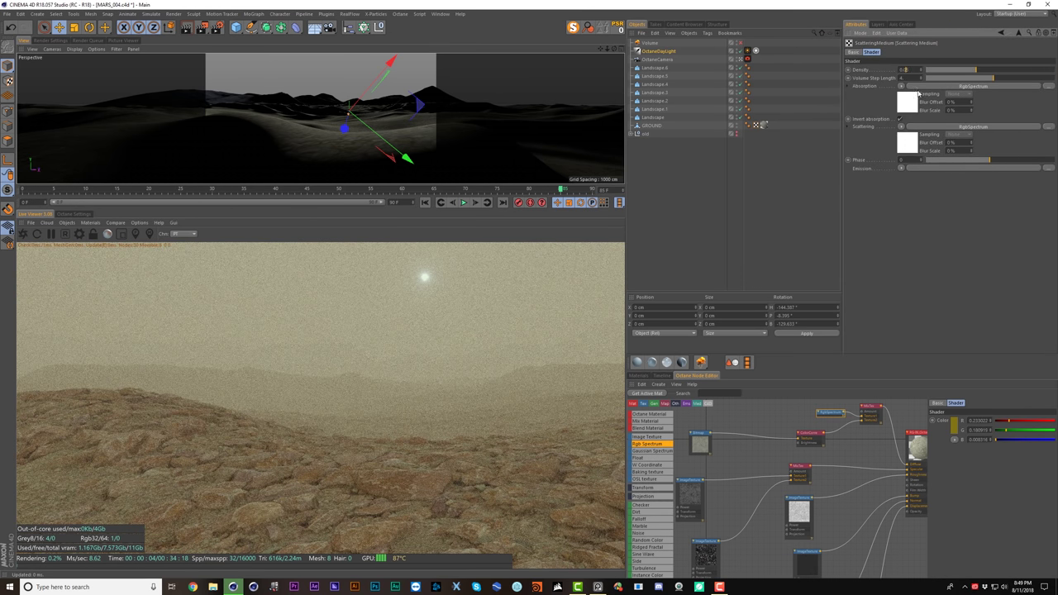
# - Set the scattering medium's density to 0.005 and compare the fog render with the stored render
pyautogui.write('05')
pyautogui.press('Return')
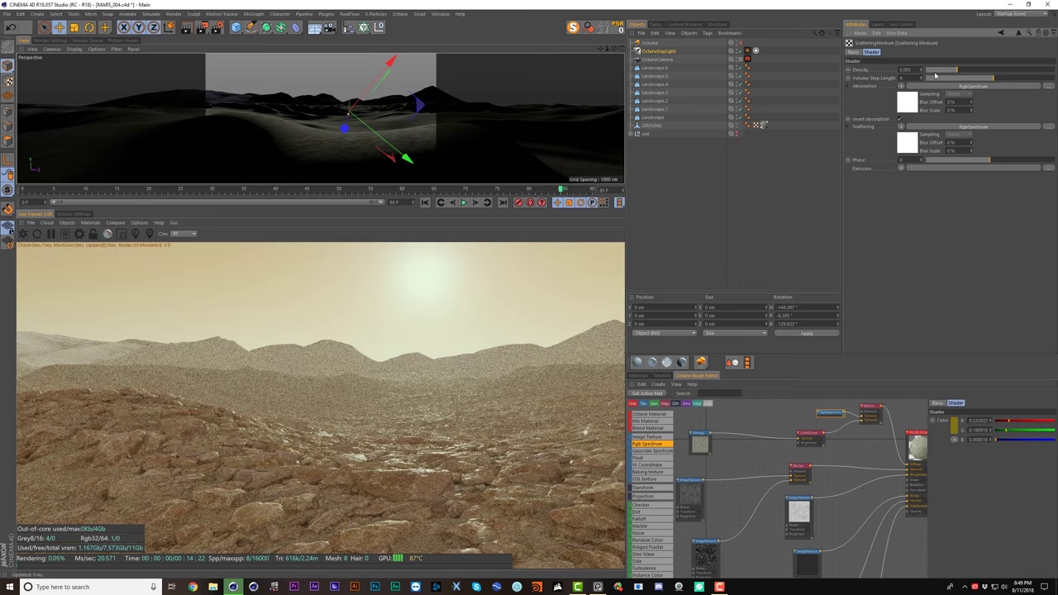
pyautogui.click(121, 223)
pyautogui.click(128, 241)
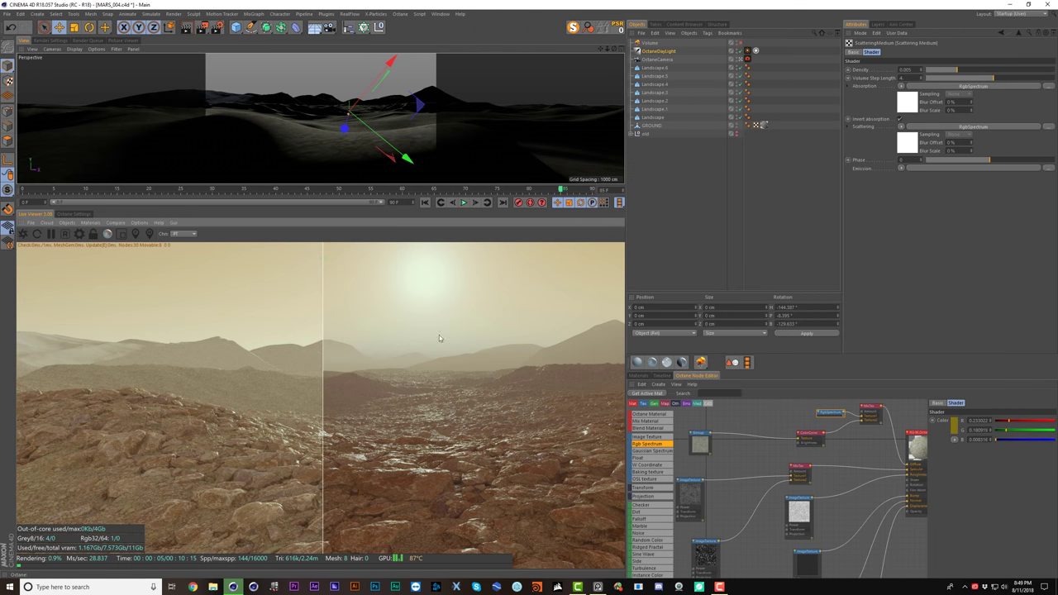
pyautogui.moveTo(323, 347); pyautogui.dragTo(599, 375)
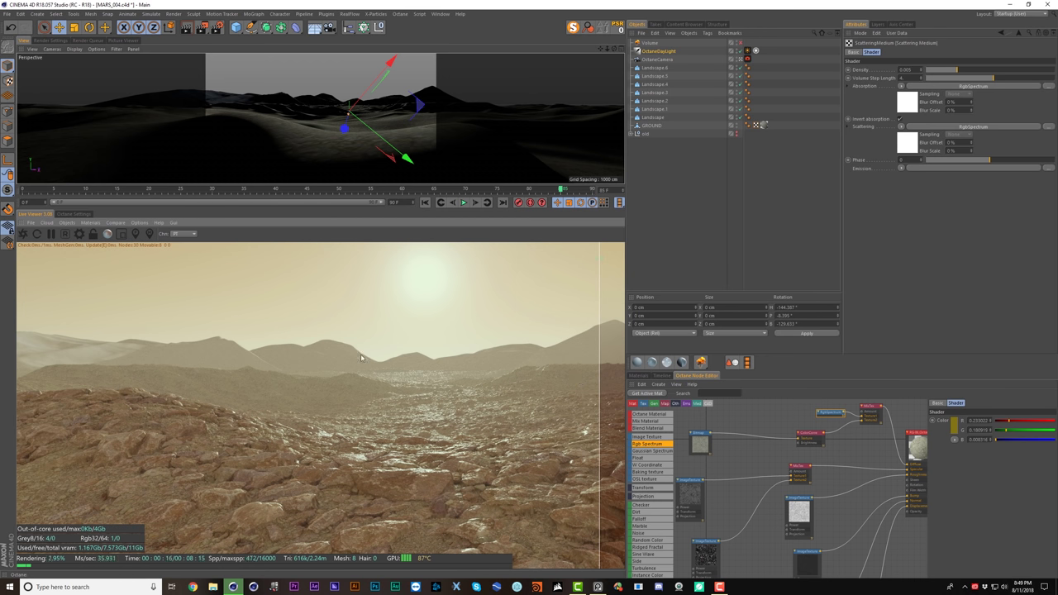
# - Switch the volume back on and add a disabled duplicate of the Octane daylight
pyautogui.click(741, 44)
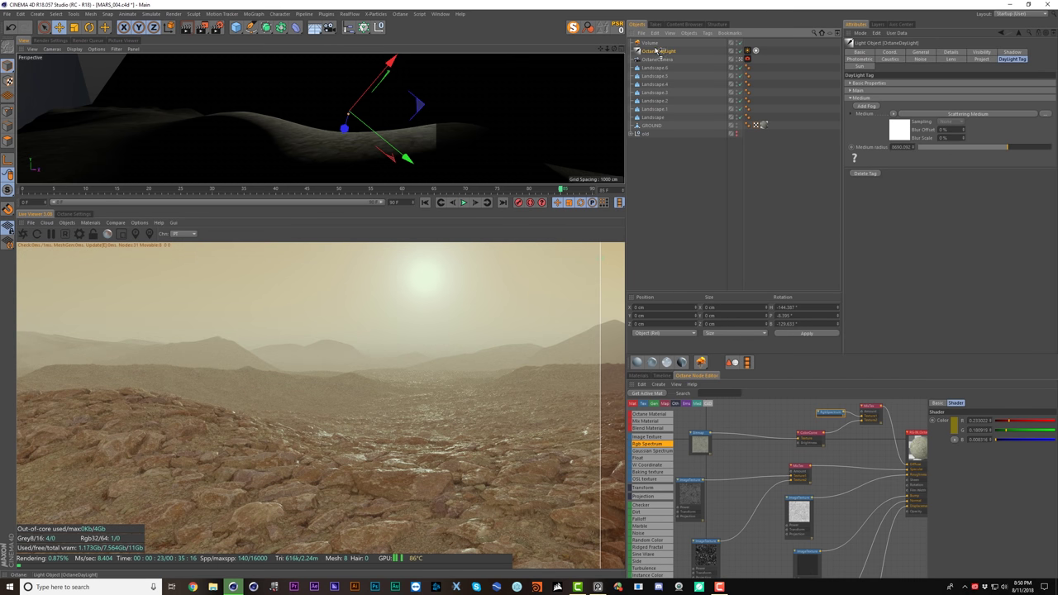
pyautogui.keyDown('ctrl'); pyautogui.moveTo(664, 53); pyautogui.dragTo(664, 48); pyautogui.keyUp('ctrl')
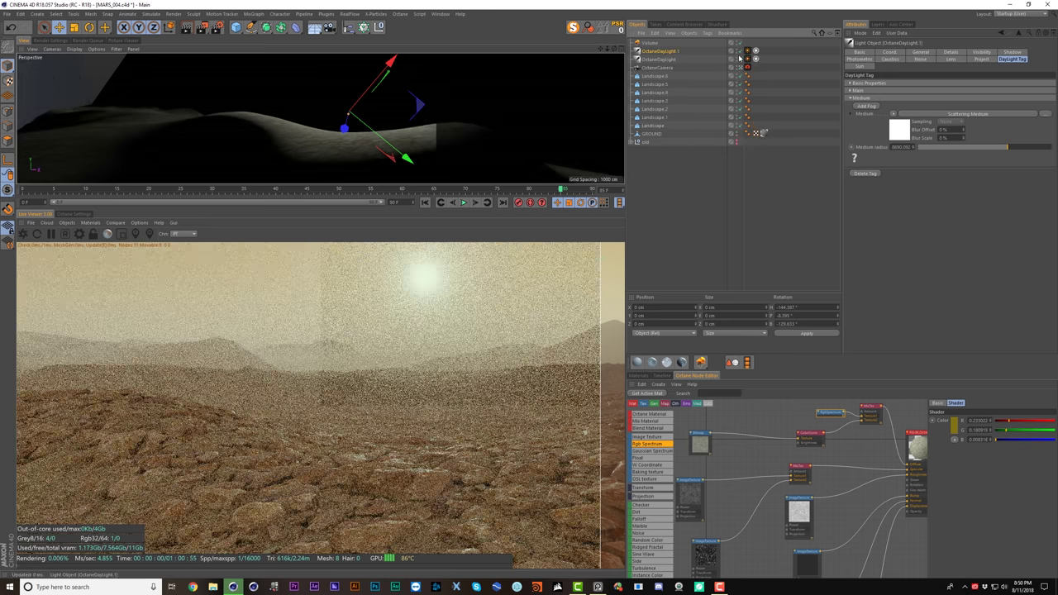
pyautogui.click(741, 52)
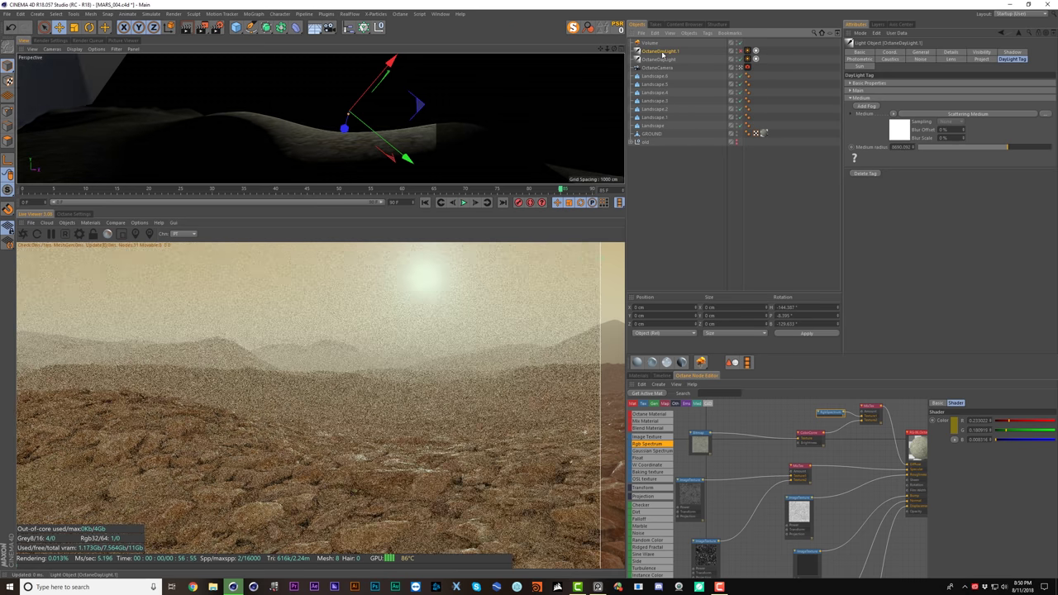
# - Rename the disabled duplicate daylight as FOG
pyautogui.doubleClick(662, 52)
pyautogui.click(662, 51)
pyautogui.doubleClick(677, 52)
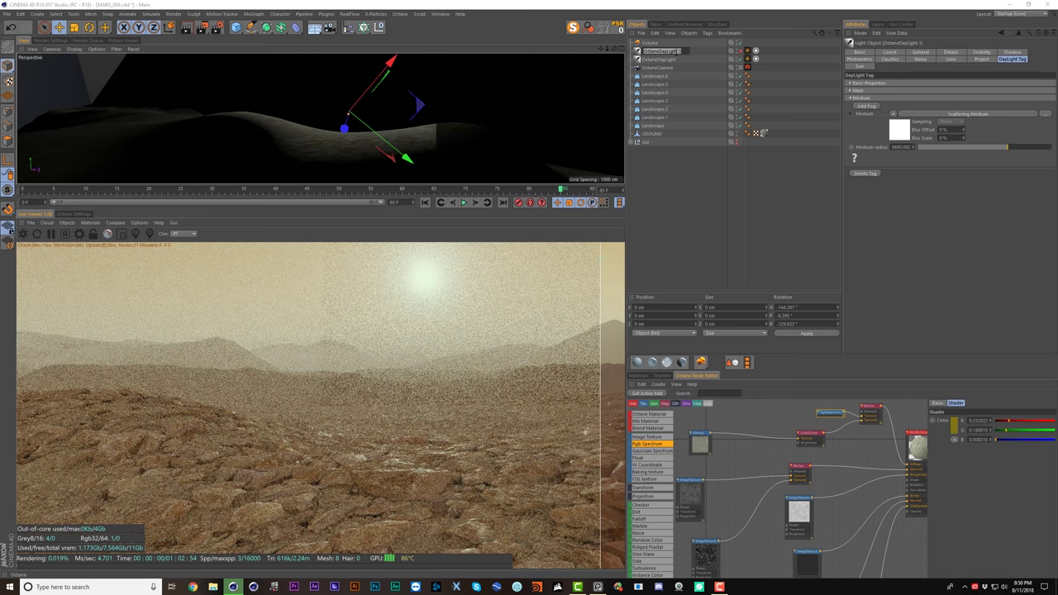
pyautogui.write('f')
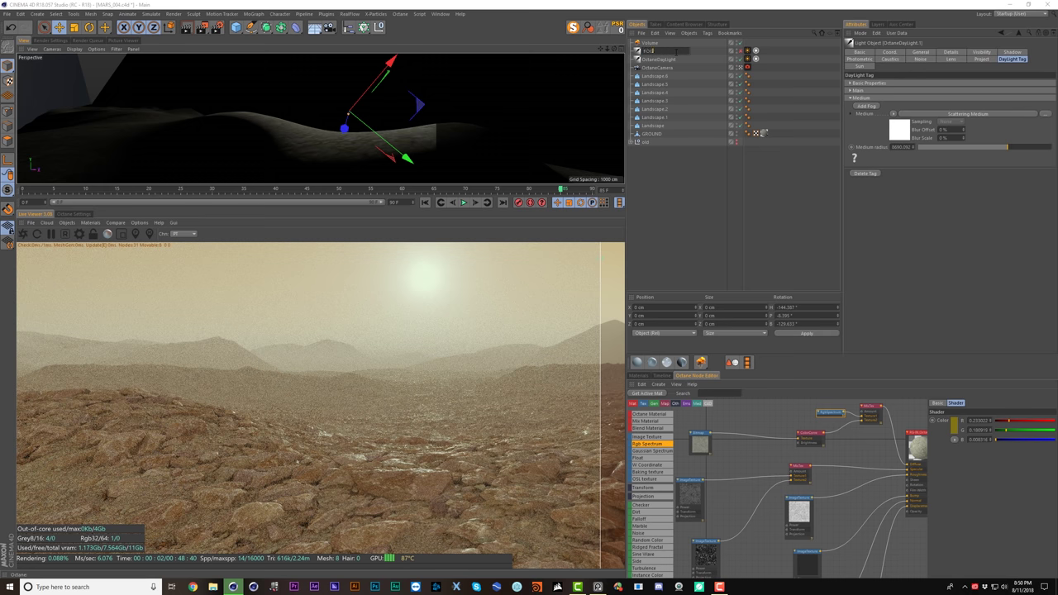
pyautogui.write('FOG')
pyautogui.press('Return')
# - Clear the scattering medium from the original Octane daylight
pyautogui.click(659, 60)
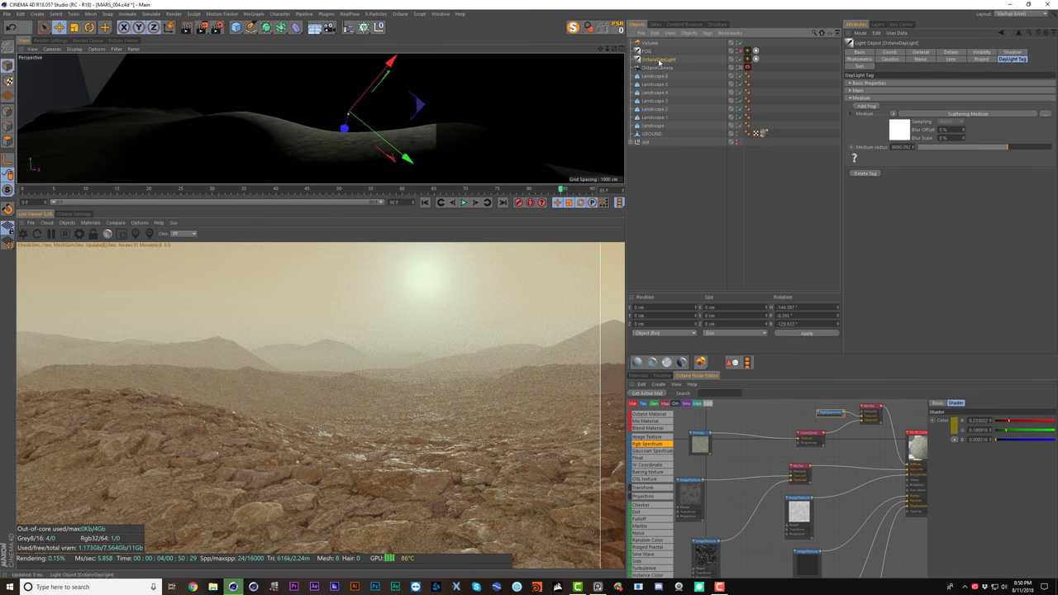
pyautogui.click(893, 113)
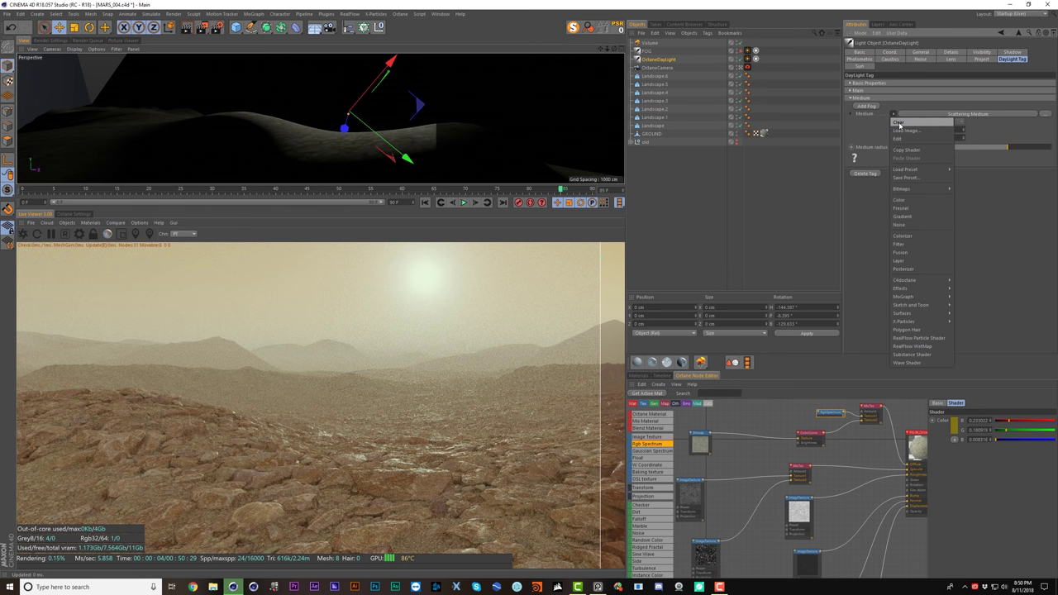
pyautogui.click(899, 122)
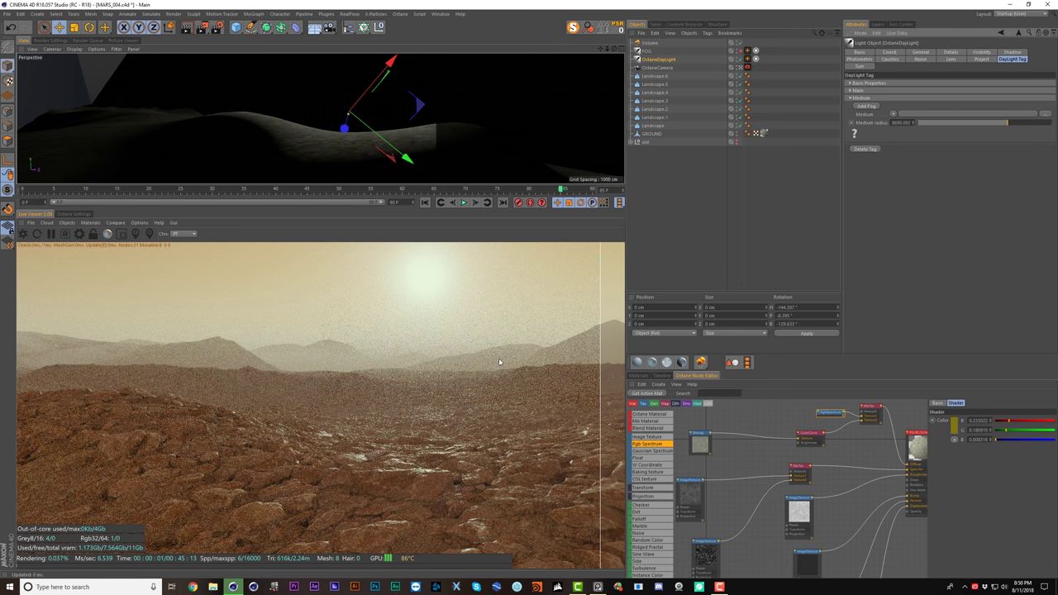
pyautogui.click(499, 363)
pyautogui.click(667, 190)
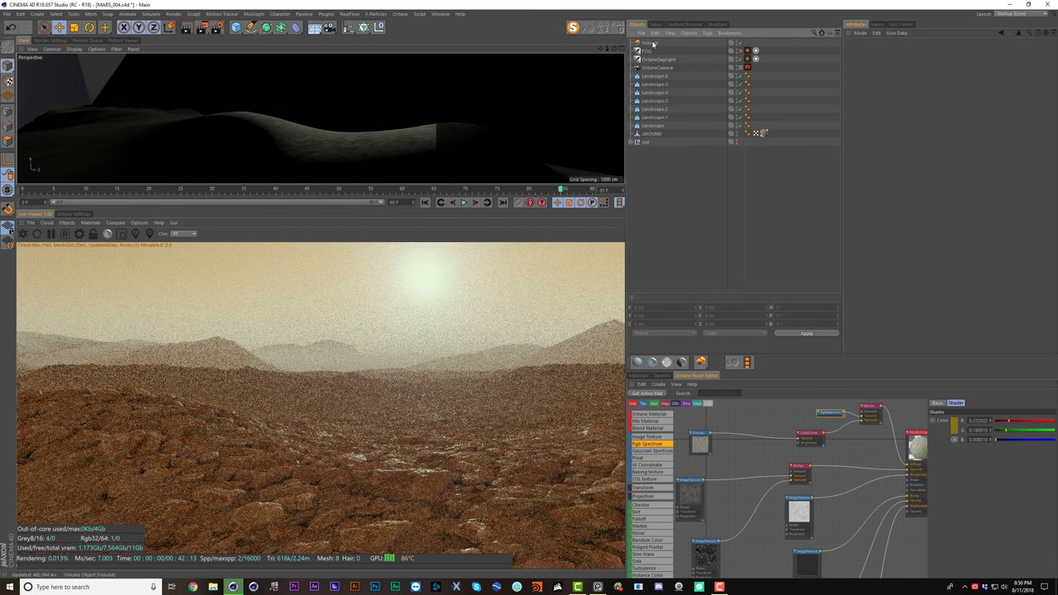
# - Set the volume medium's density to 0.001 and its scattering phase to about 0.47
pyautogui.click(652, 43)
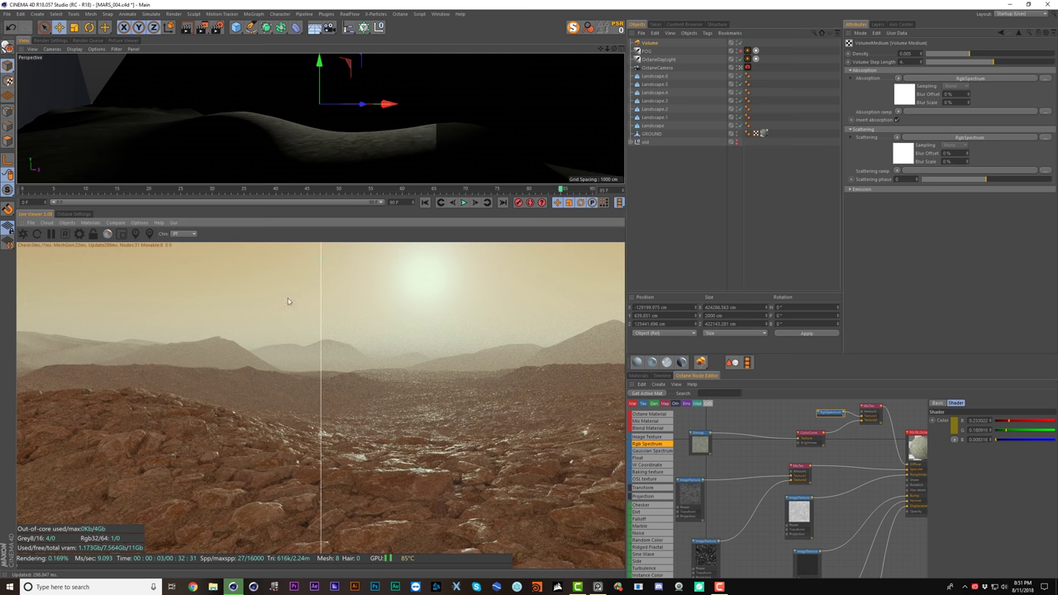
pyautogui.moveTo(983, 179); pyautogui.dragTo(1005, 179)
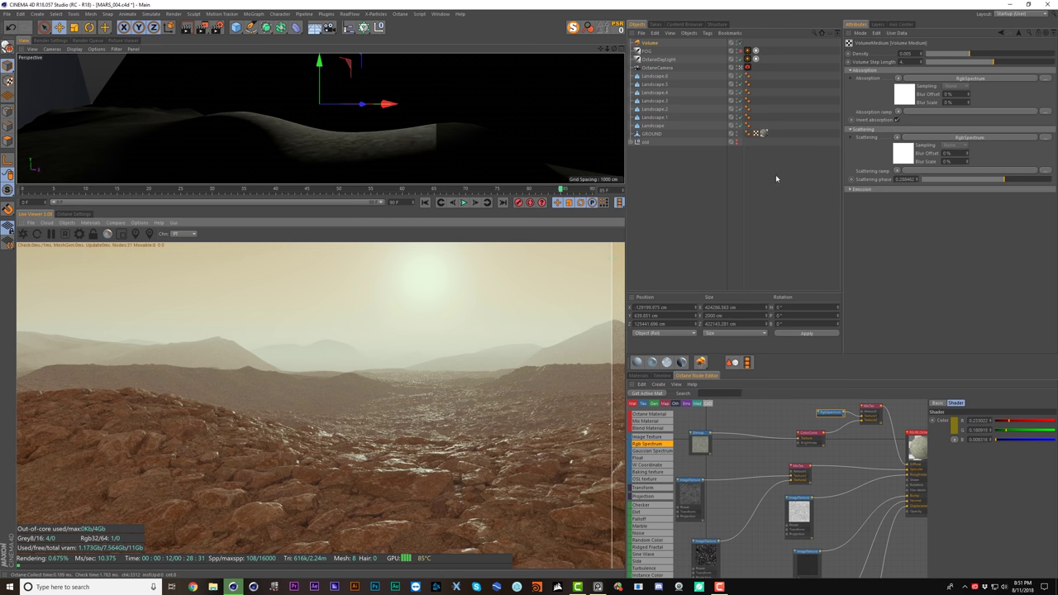
pyautogui.click(912, 54)
pyautogui.press('BackSpace')
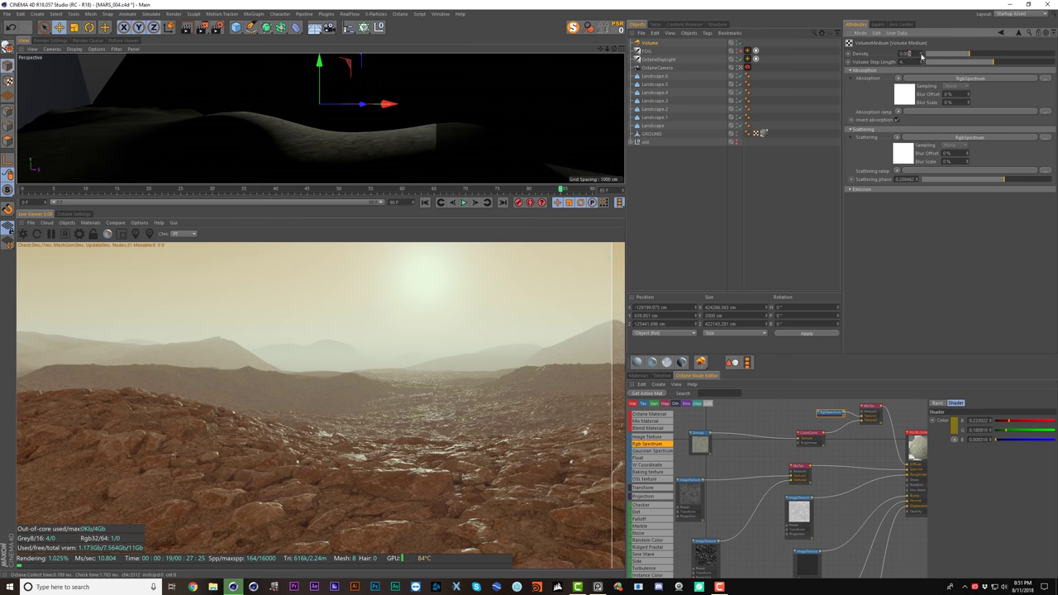
pyautogui.write('1')
pyautogui.press('Return')
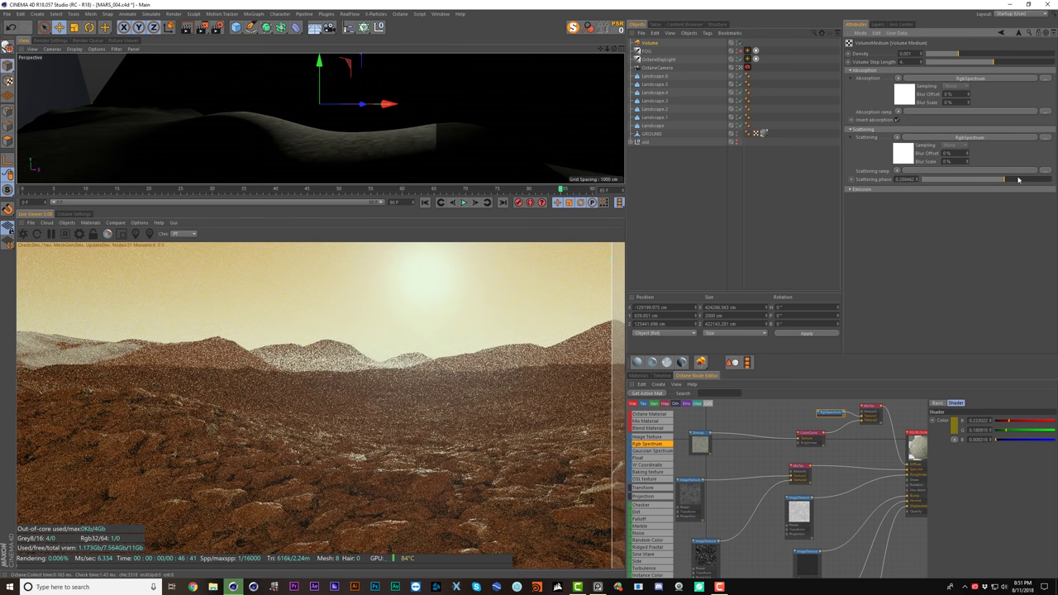
pyautogui.moveTo(1017, 180)
pyautogui.mouseDown()
pyautogui.moveTo(1030, 179)
pyautogui.moveTo(1019, 181)
pyautogui.mouseUp()
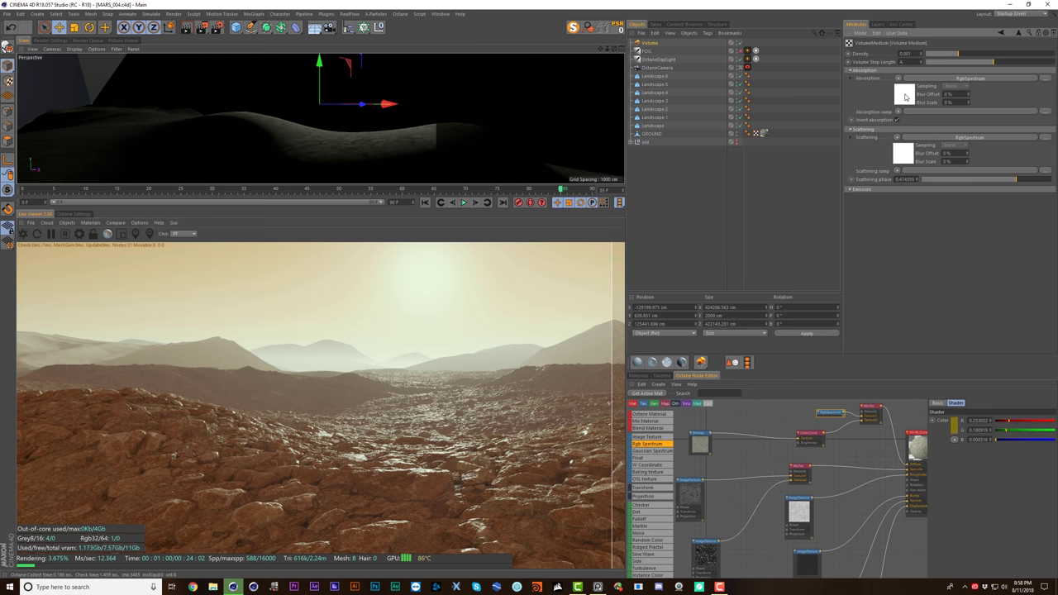
# - Tint the volume medium's absorption colour light blue, about R 0.16, G 0.68, B 1
pyautogui.click(908, 96)
pyautogui.click(870, 77)
pyautogui.click(890, 76)
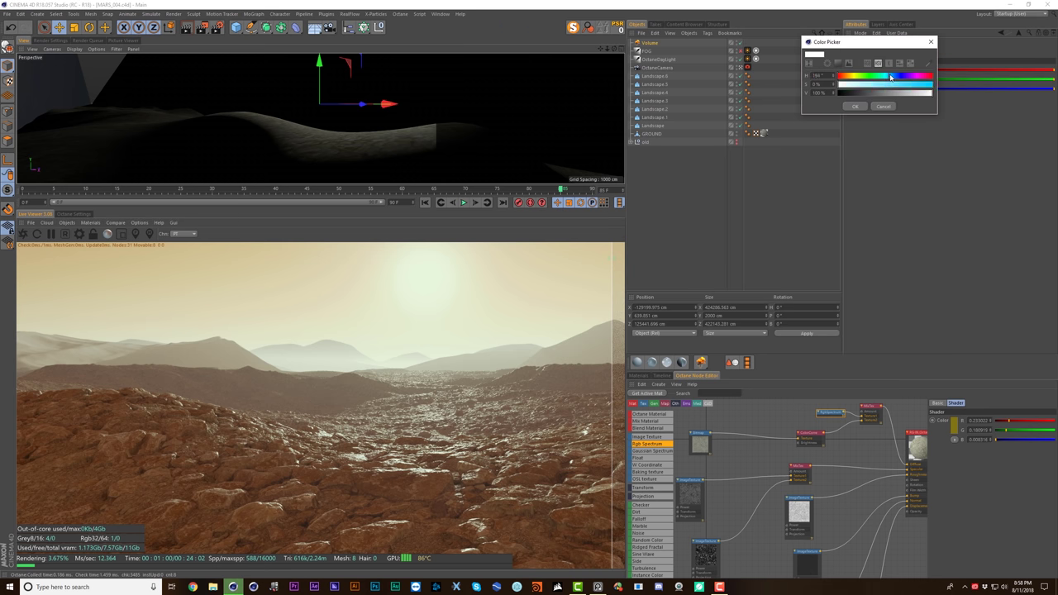
pyautogui.click(891, 85)
pyautogui.click(854, 106)
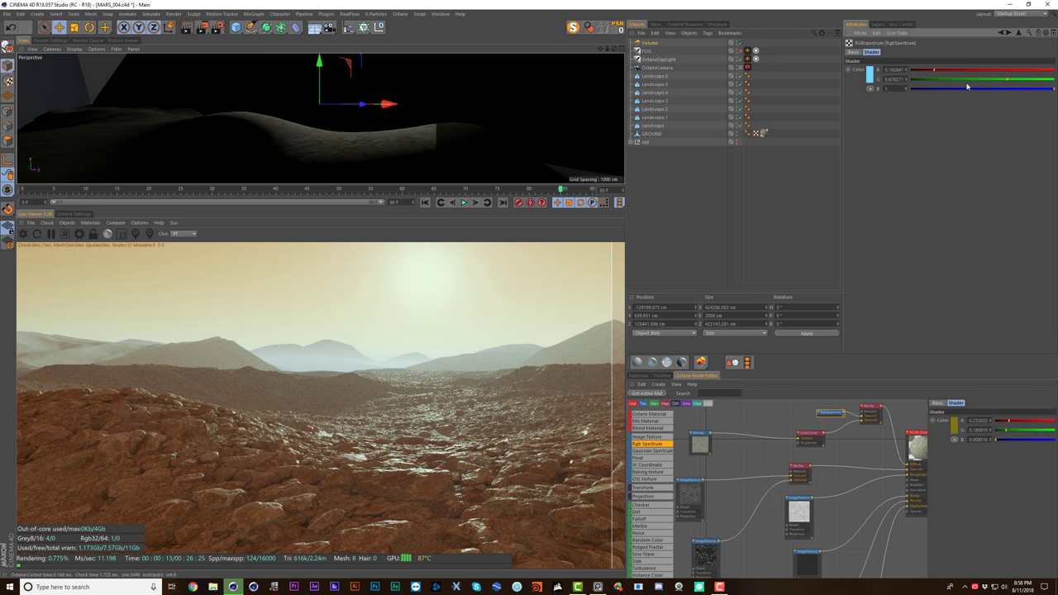
pyautogui.click(1019, 36)
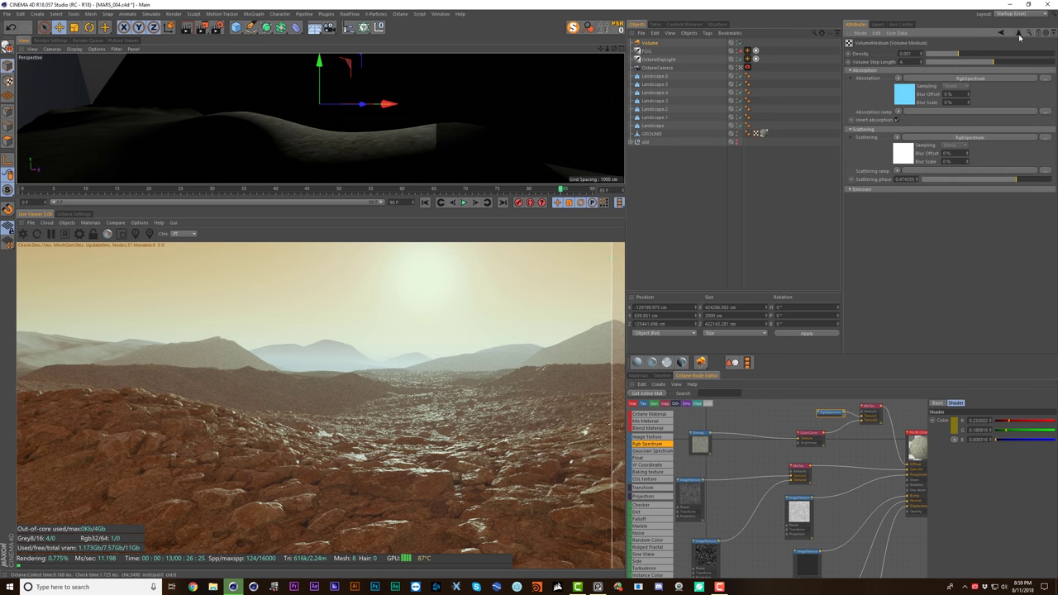
# - Set the volume medium's scattering phase to 0 and its absorption colour to a muted brown with a hue of 31°
pyautogui.click(907, 179)
pyautogui.write('0')
pyautogui.press('Return')
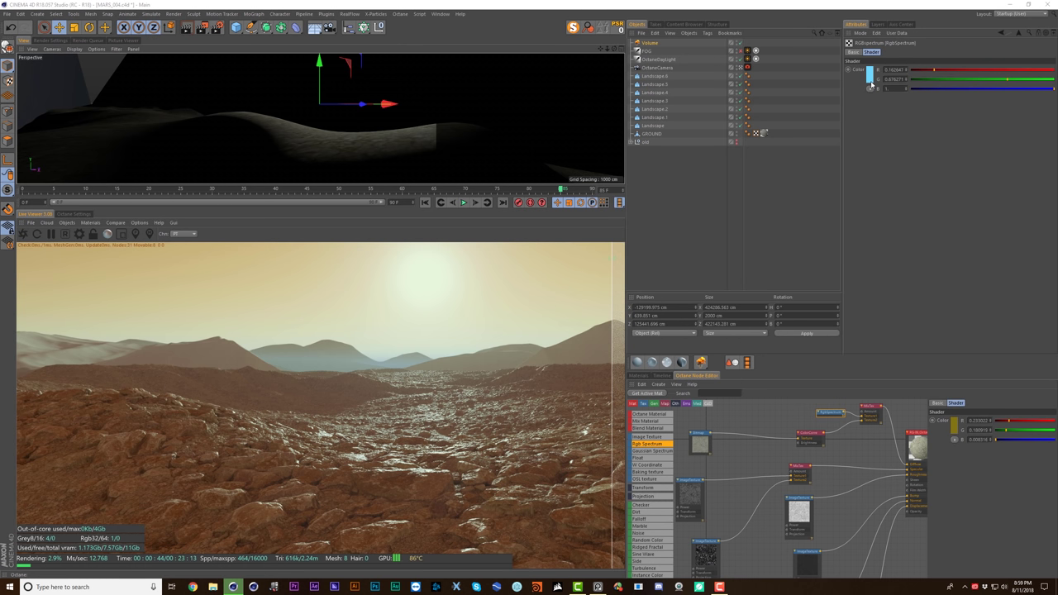
pyautogui.click(871, 81)
pyautogui.moveTo(862, 81)
pyautogui.mouseDown()
pyautogui.moveTo(847, 81)
pyautogui.moveTo(877, 95)
pyautogui.mouseUp()
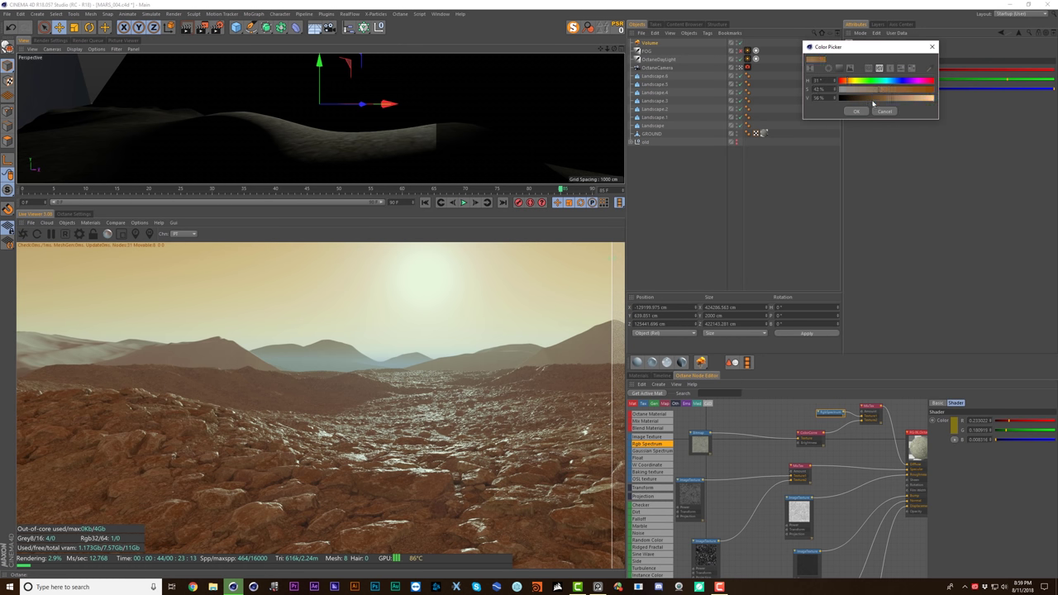
pyautogui.click(862, 111)
# - Set the volume's height to 12000 cm
pyautogui.click(655, 44)
pyautogui.click(657, 50)
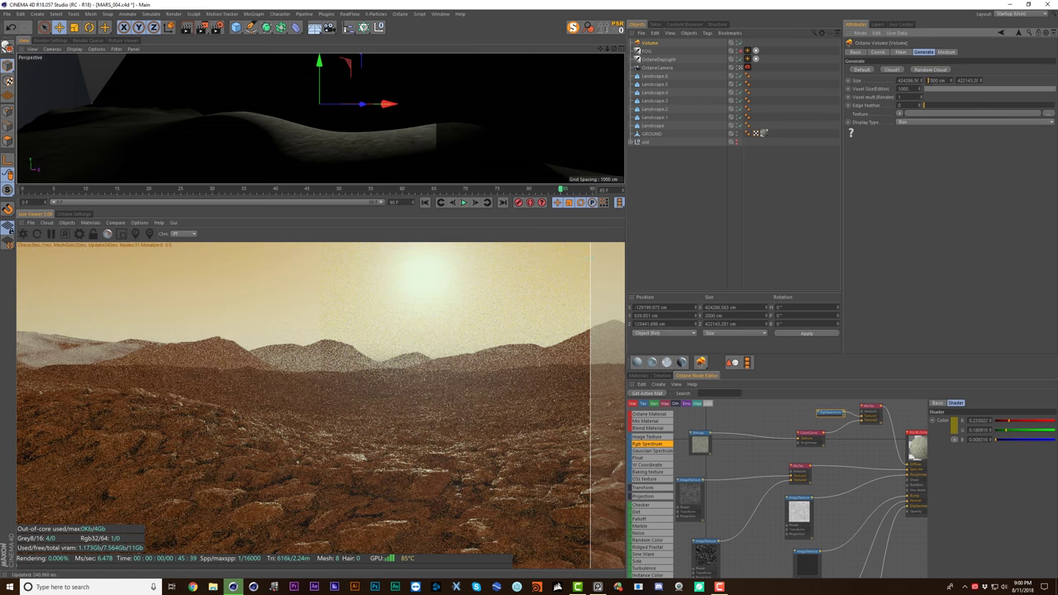
pyautogui.press('Return')
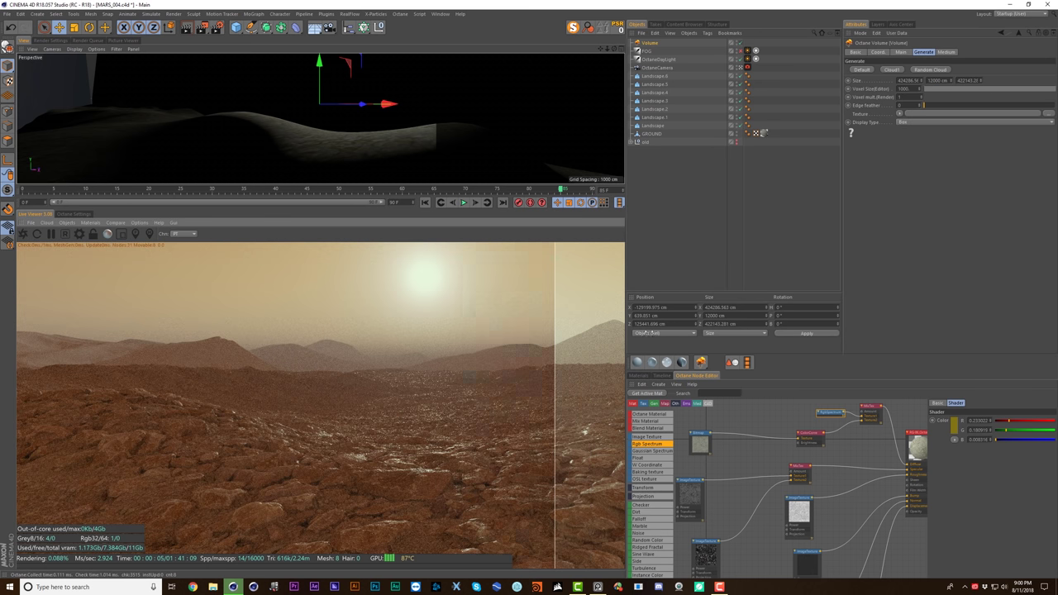
# - Raise the volume medium's scattering phase to about 0.43
pyautogui.click(900, 52)
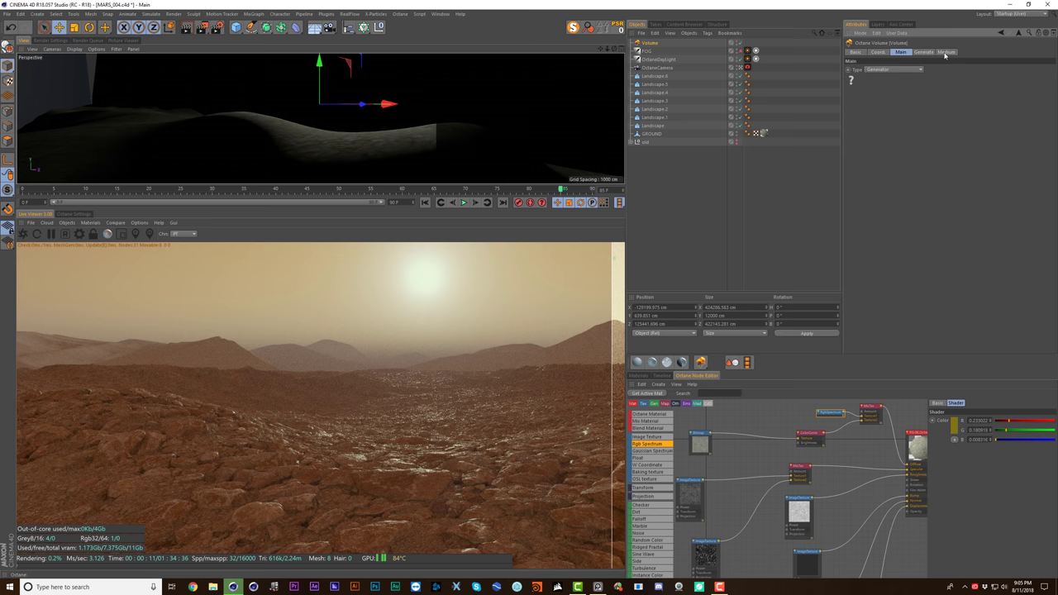
pyautogui.click(946, 52)
pyautogui.moveTo(990, 182); pyautogui.dragTo(1014, 180)
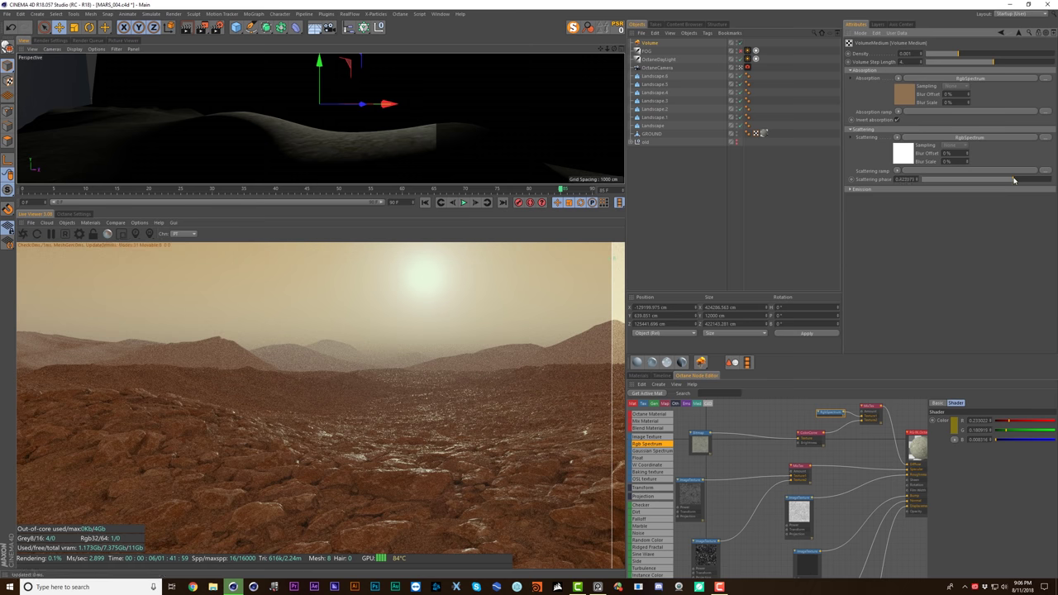
# - Set the volume medium's absorption colour to a saturated orange with hue 38°, saturation 90% and value 89%
pyautogui.click(905, 96)
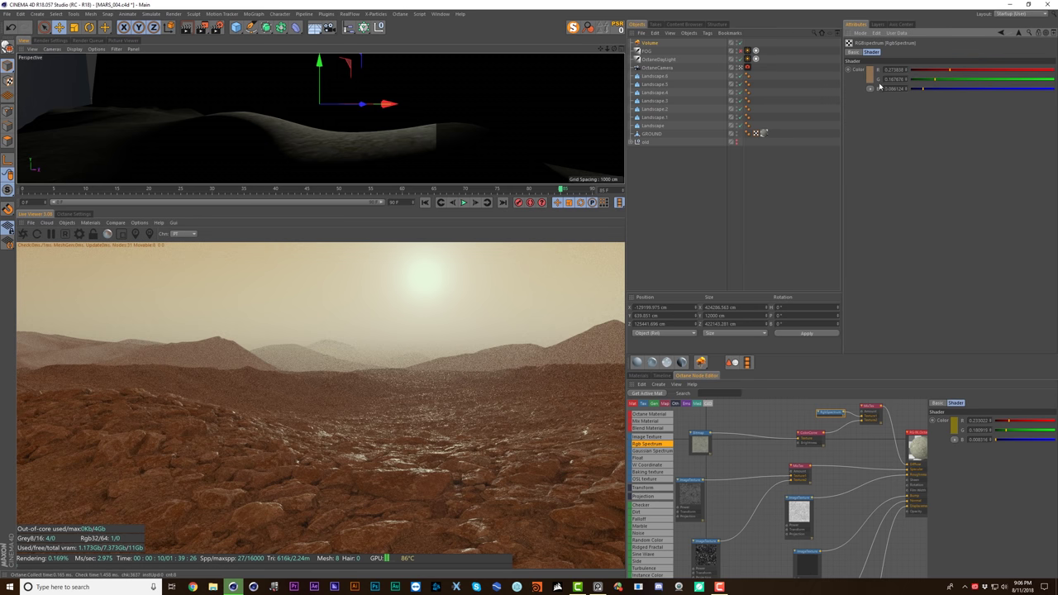
pyautogui.click(870, 81)
pyautogui.click(870, 80)
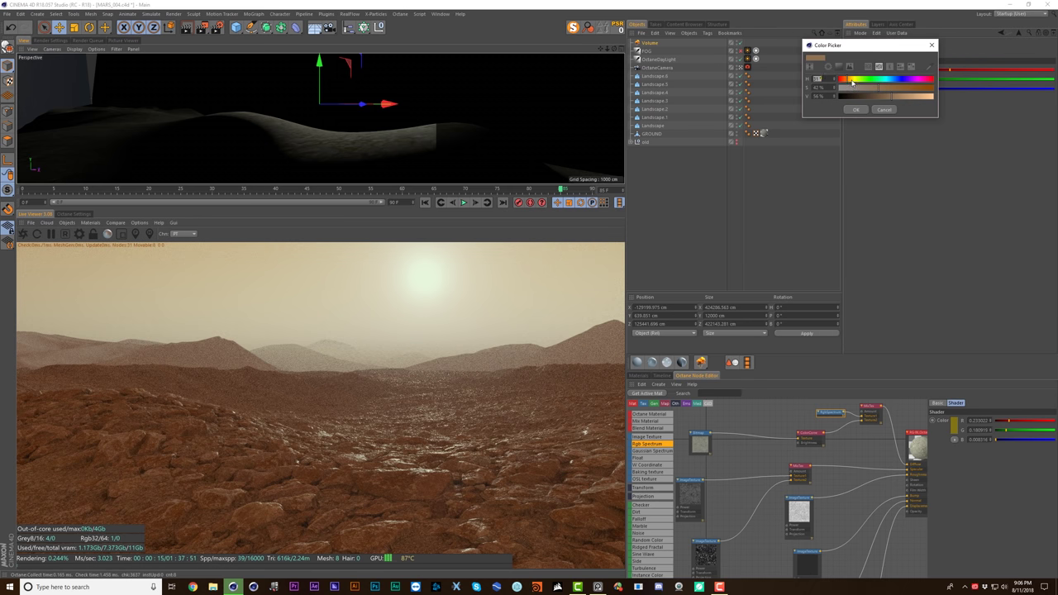
pyautogui.click(923, 96)
pyautogui.click(914, 88)
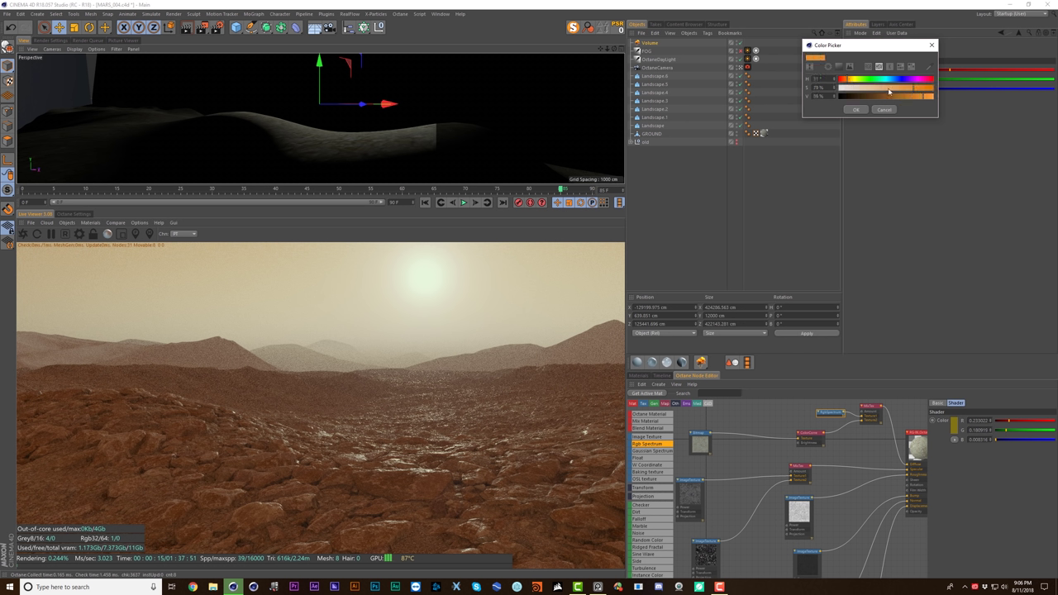
pyautogui.click(849, 81)
pyautogui.click(924, 89)
pyautogui.click(860, 112)
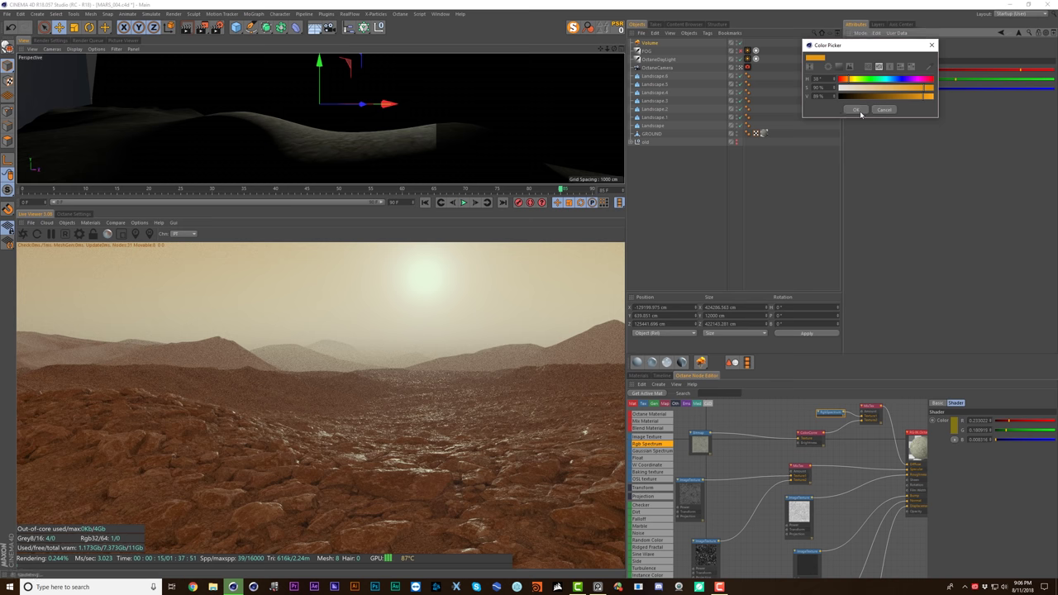
# - Shift the volume medium's absorption colour towards golden yellow and lower its saturation to a pale yellow
pyautogui.click(868, 73)
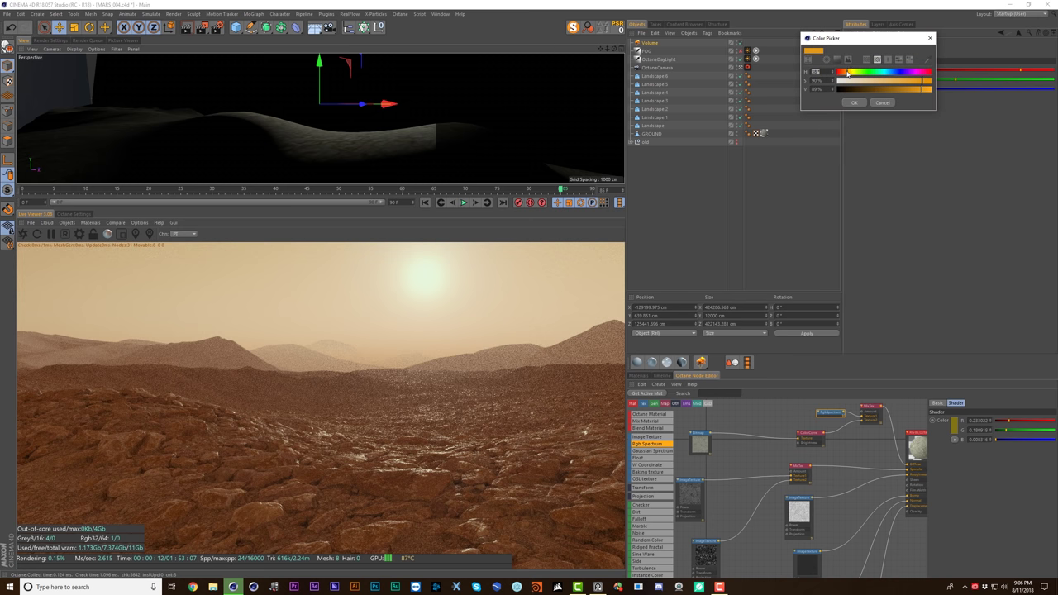
pyautogui.click(851, 74)
pyautogui.click(854, 103)
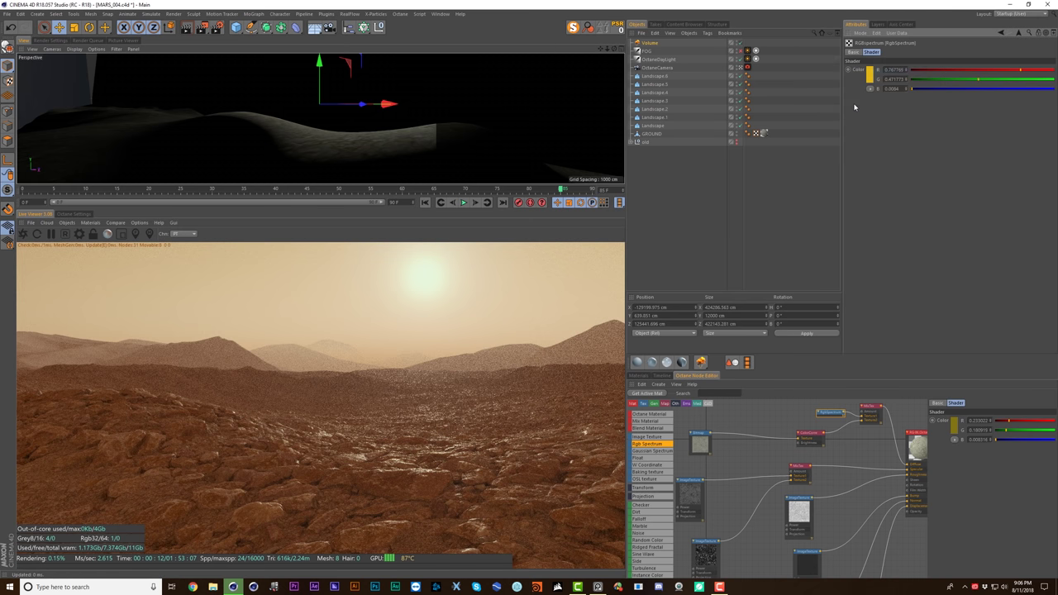
pyautogui.click(871, 74)
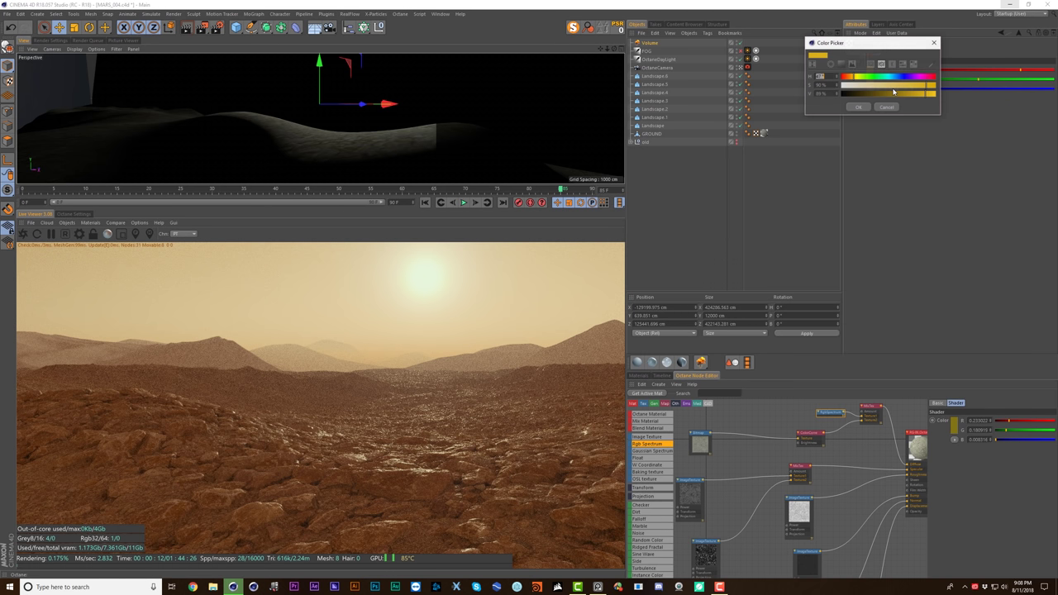
pyautogui.click(893, 86)
pyautogui.click(857, 107)
pyautogui.click(1019, 34)
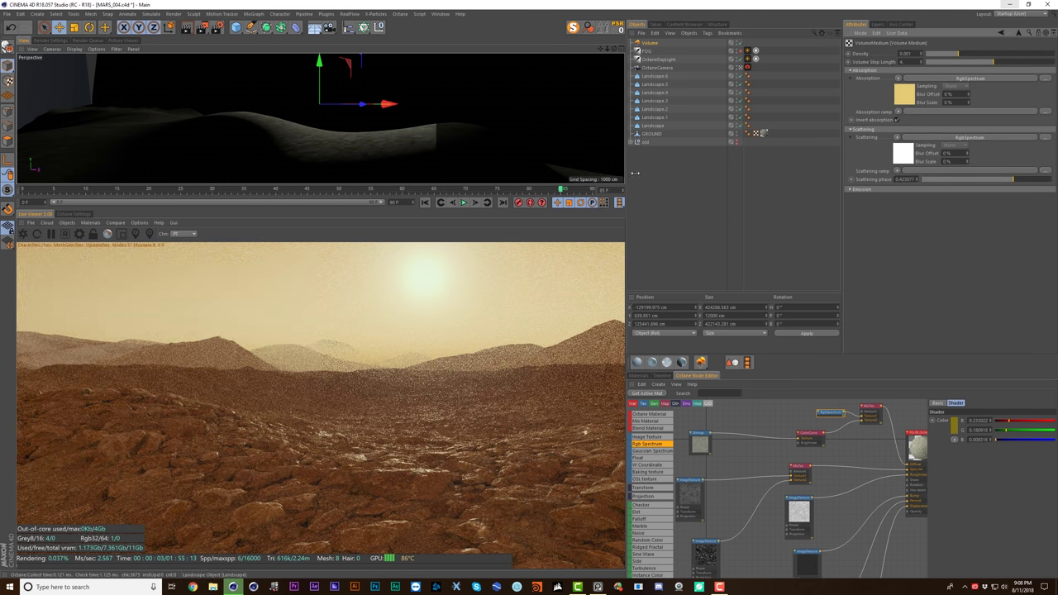
pyautogui.click(1016, 62)
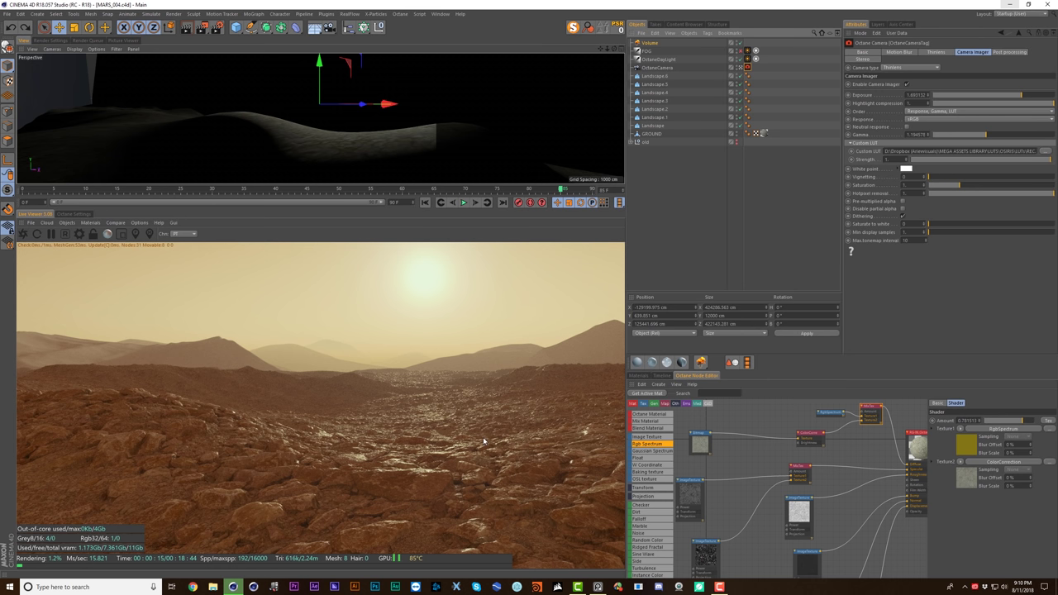
# - Set the Octane camera imager's white point to a pale warm yellow and its saturation to about 1.36
pyautogui.click(906, 168)
pyautogui.moveTo(879, 168); pyautogui.dragTo(911, 178)
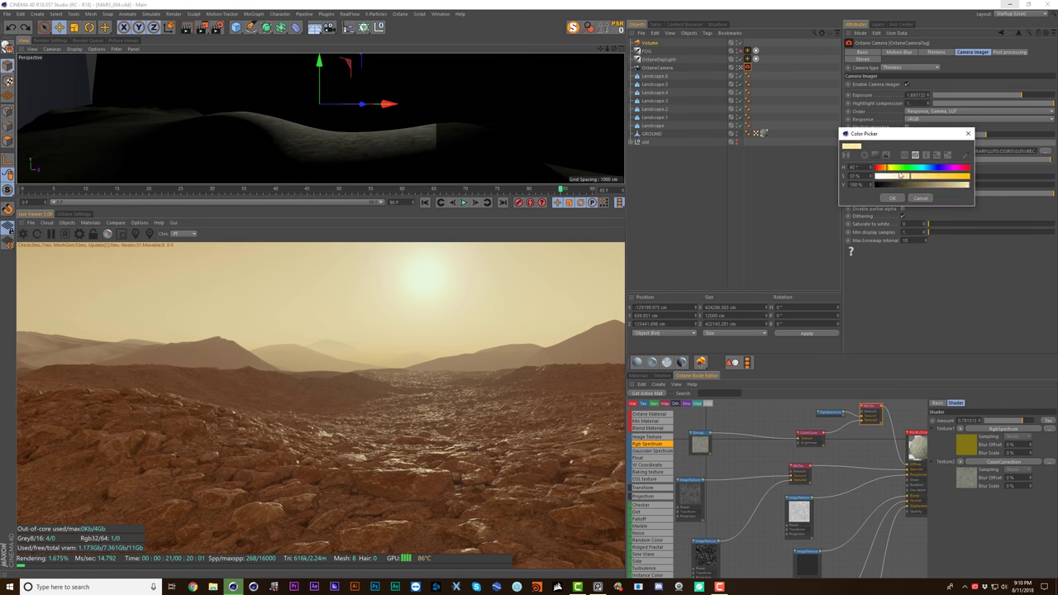
pyautogui.click(915, 177)
pyautogui.click(893, 199)
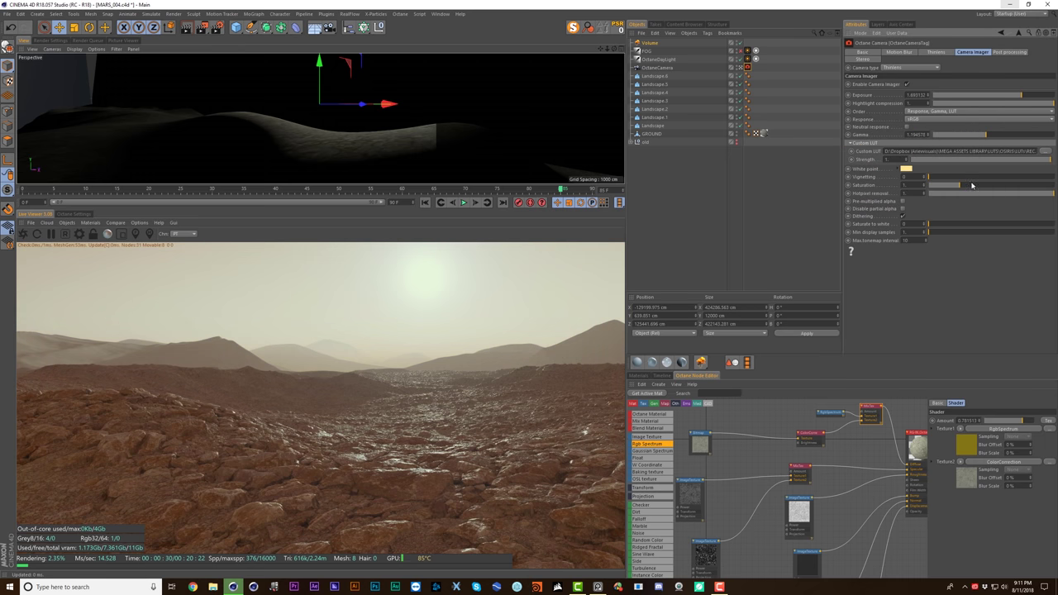
pyautogui.moveTo(972, 185); pyautogui.dragTo(985, 186)
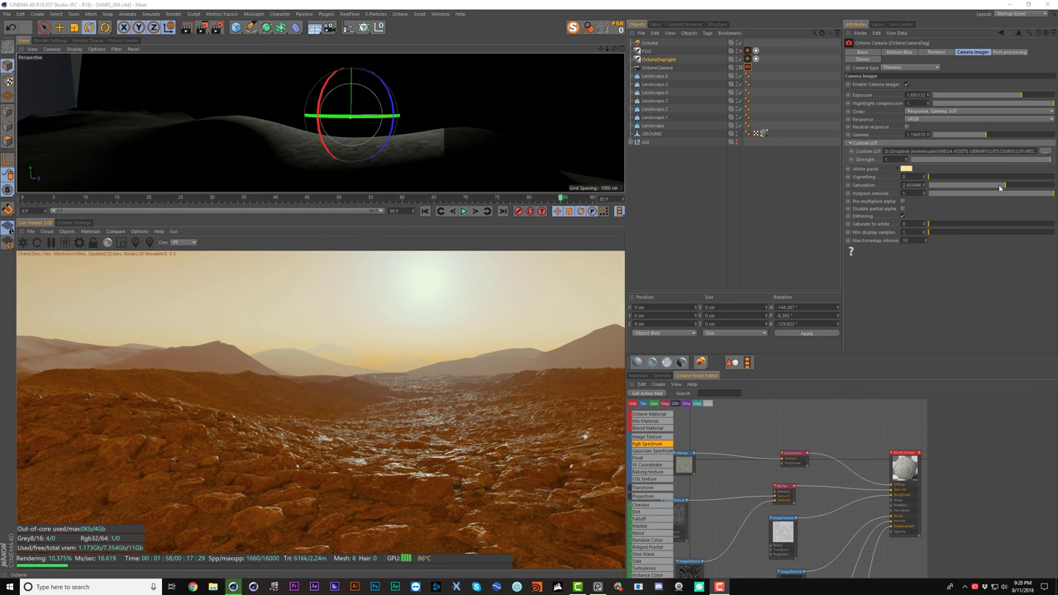
pyautogui.moveTo(998, 185); pyautogui.dragTo(969, 189)
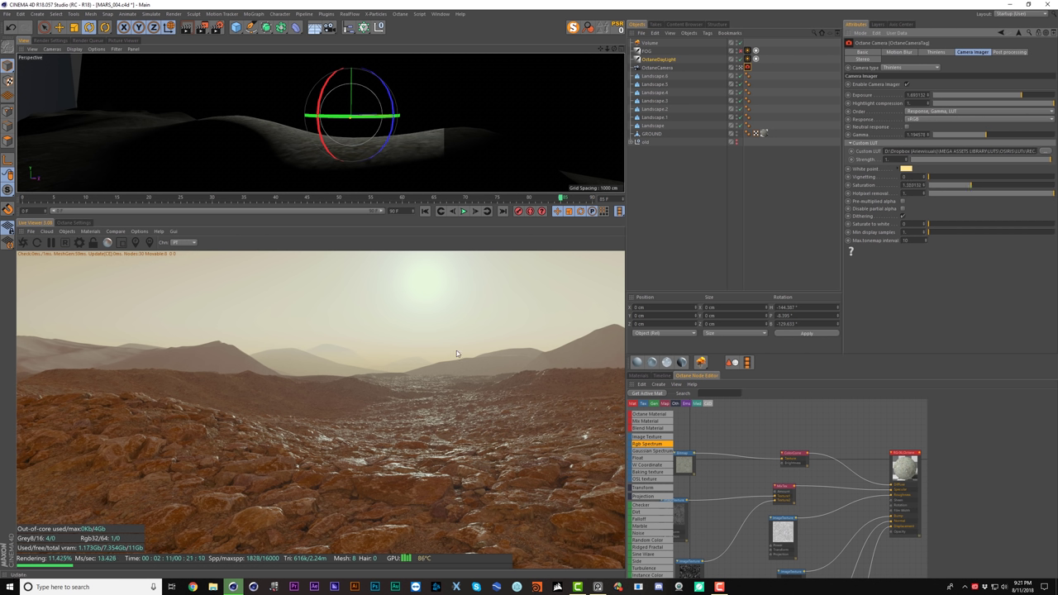
# - Set the camera response to Agfacolor_HDC_100_plusCD and compare the render with the Mars reference photos
pyautogui.click(917, 120)
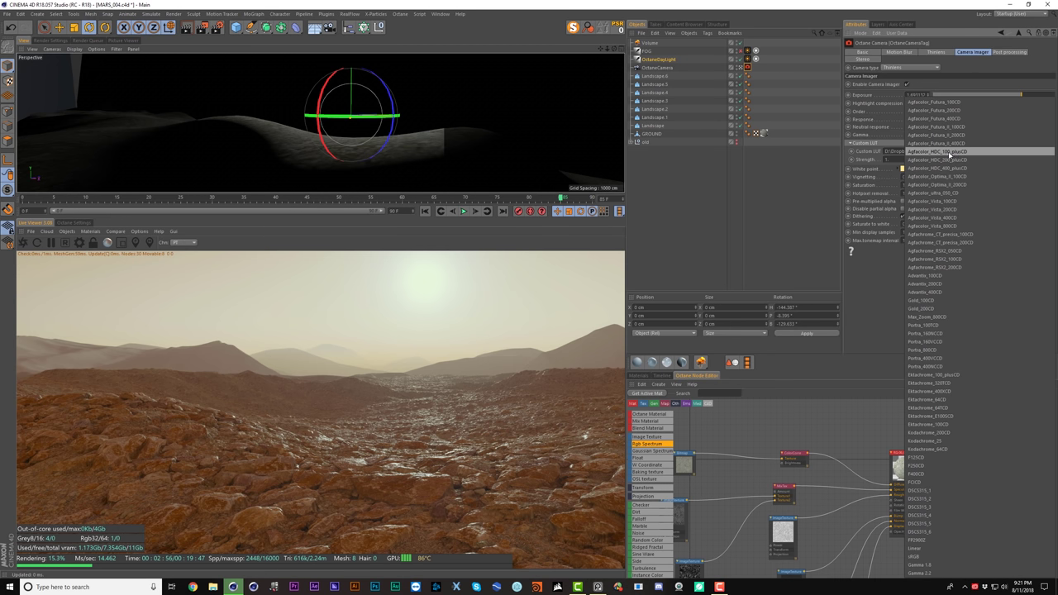
pyautogui.click(949, 154)
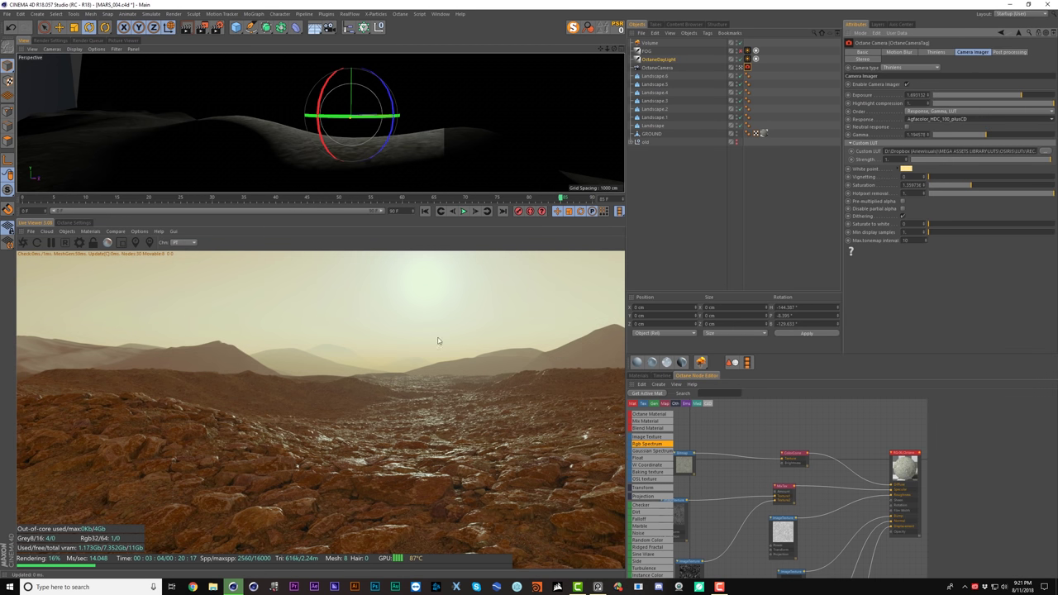
pyautogui.click(1006, 5)
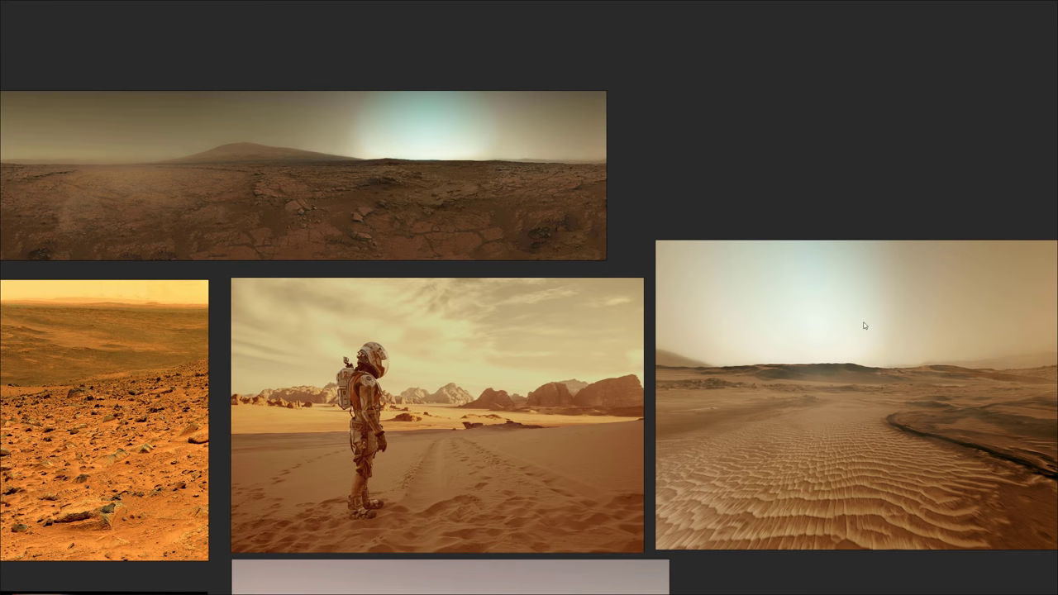
# - Raise the camera imager's exposure to about 3.16 and lower its gamma to about 0.95
pyautogui.click(1028, 97)
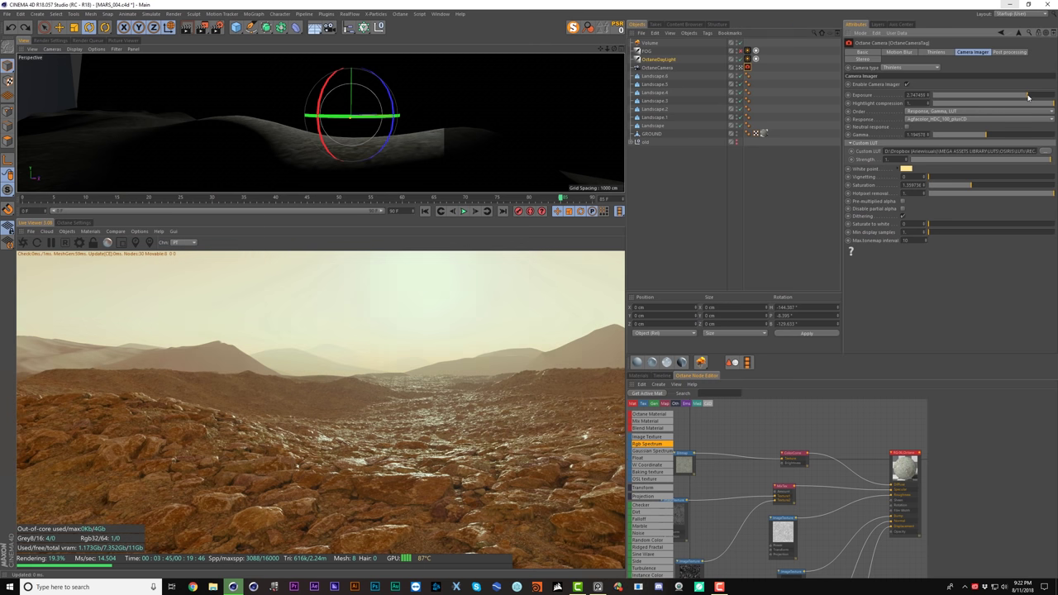
pyautogui.moveTo(1028, 97); pyautogui.dragTo(1032, 95)
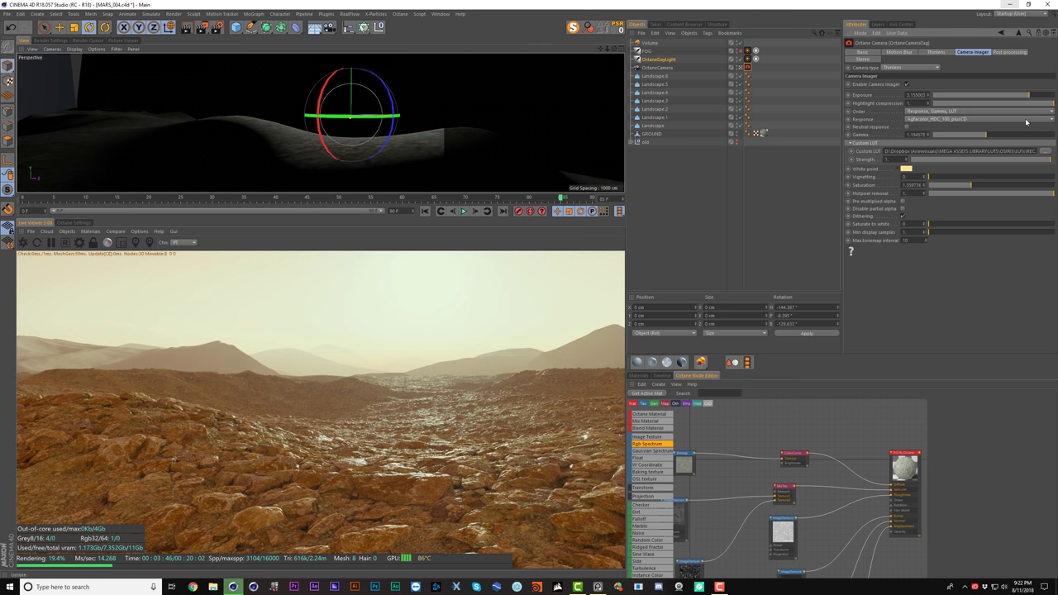
pyautogui.moveTo(984, 135); pyautogui.dragTo(981, 136)
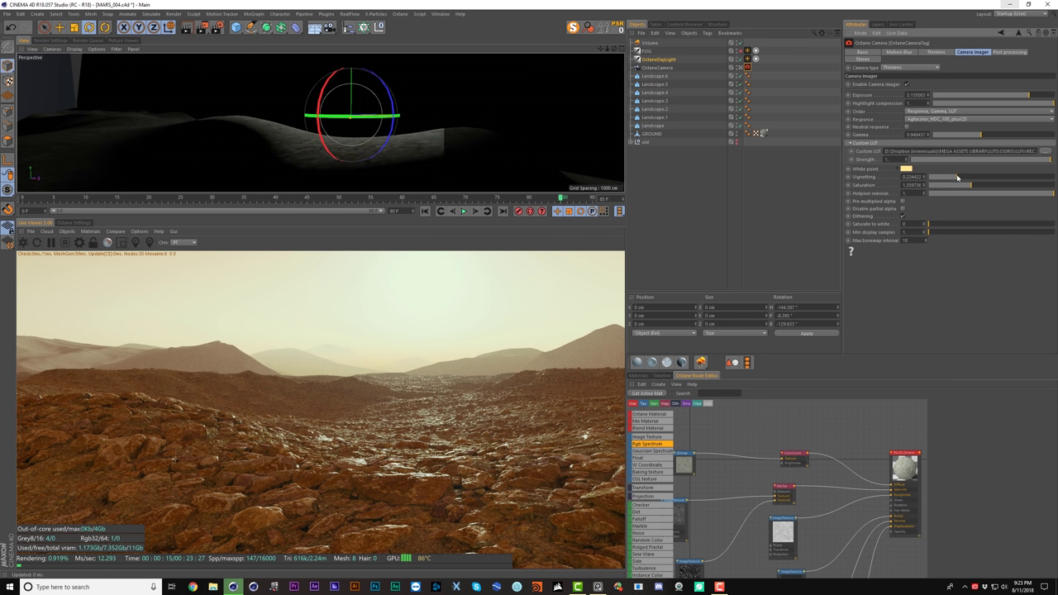
# - Set the camera imager's vignetting to about 0.7 and raise the gamma to about 1.13
pyautogui.moveTo(929, 177); pyautogui.dragTo(978, 177)
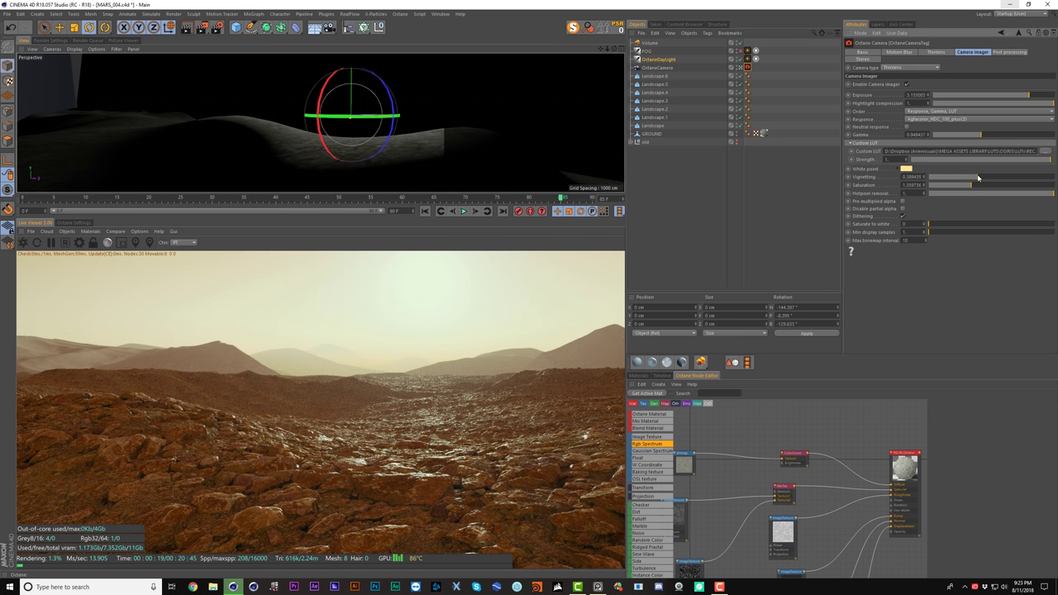
pyautogui.click(1017, 177)
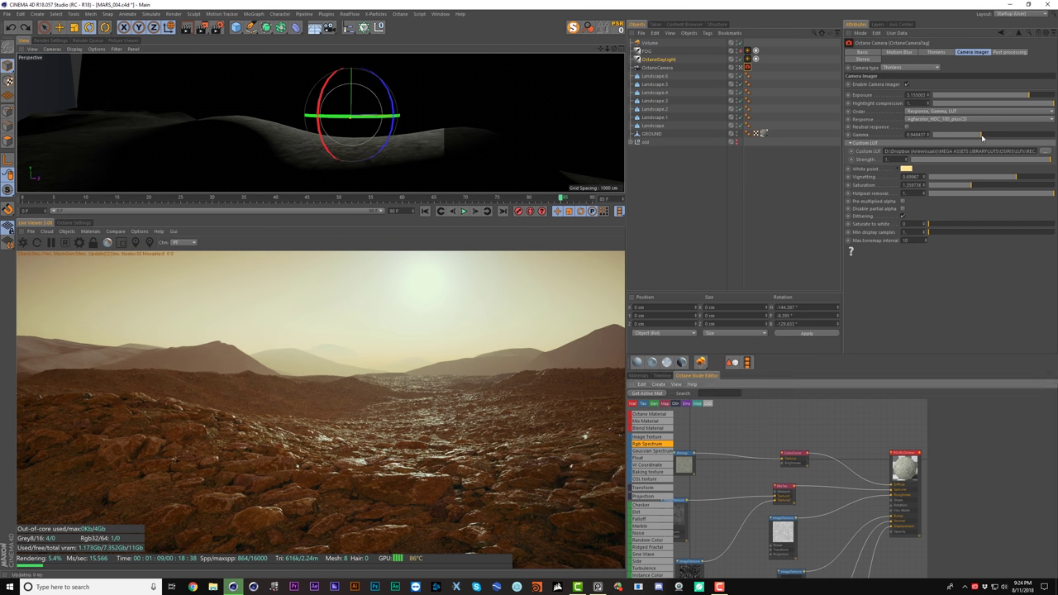
pyautogui.click(985, 134)
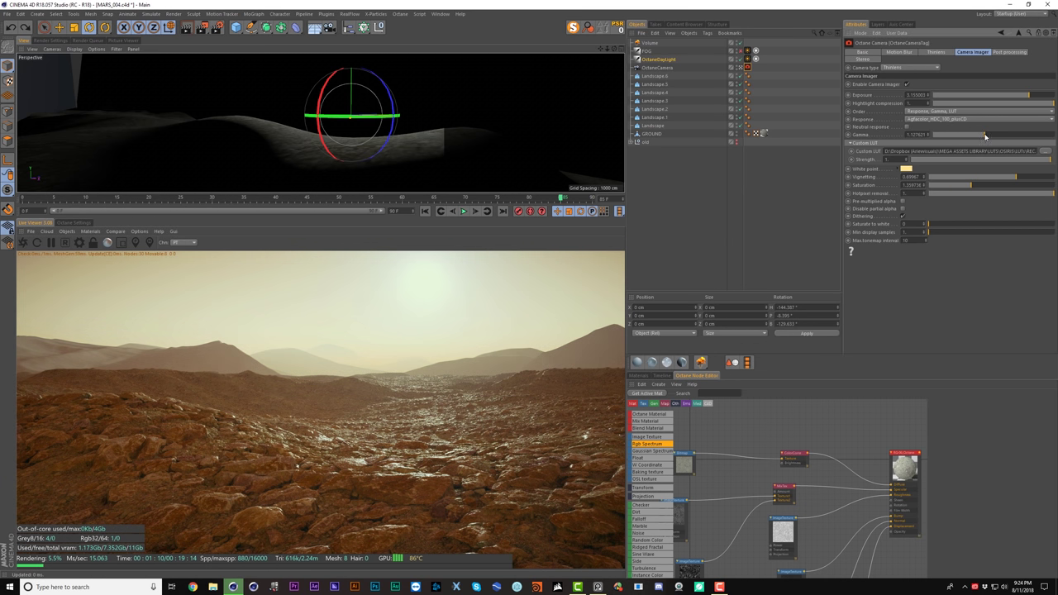
# - Try different sun directions by rotating the OctaneDayLight, and undo the rotations
pyautogui.press('r')
pyautogui.moveTo(368, 115); pyautogui.dragTo(329, 116)
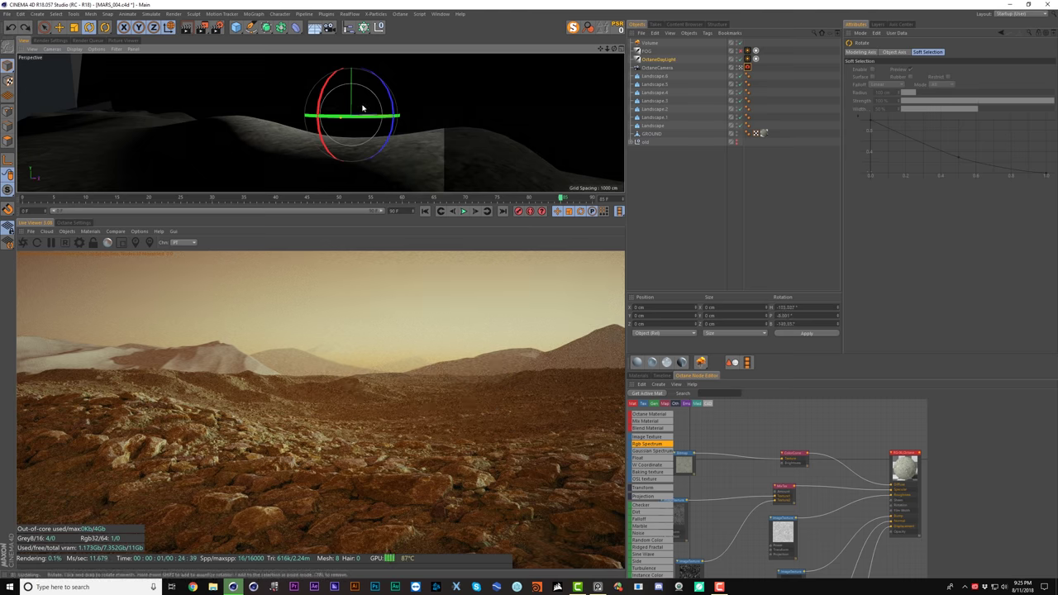
pyautogui.moveTo(368, 124); pyautogui.dragTo(373, 134)
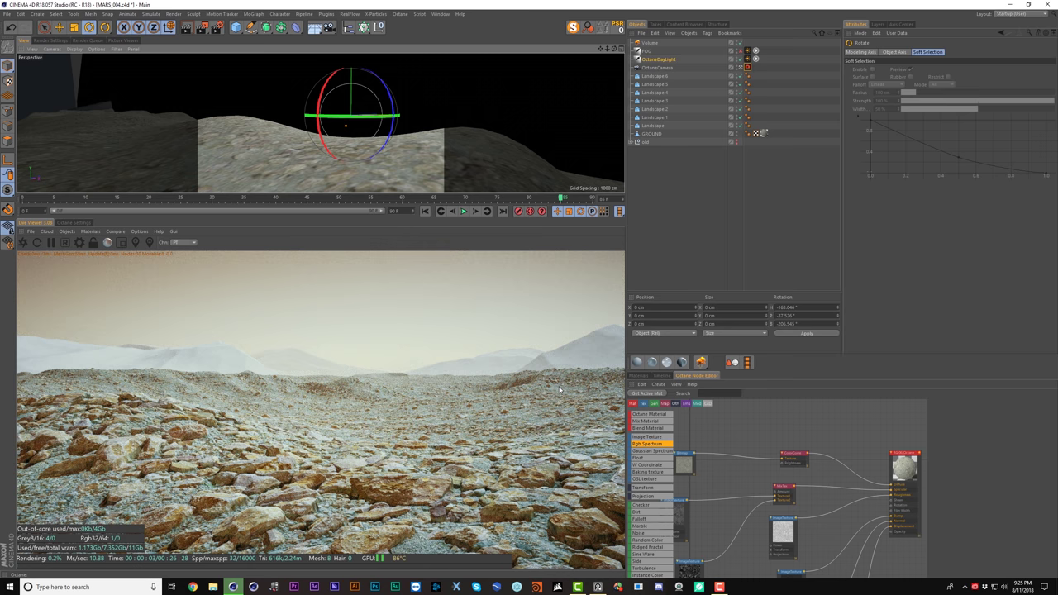
pyautogui.hotkey('ctrl', 'z')
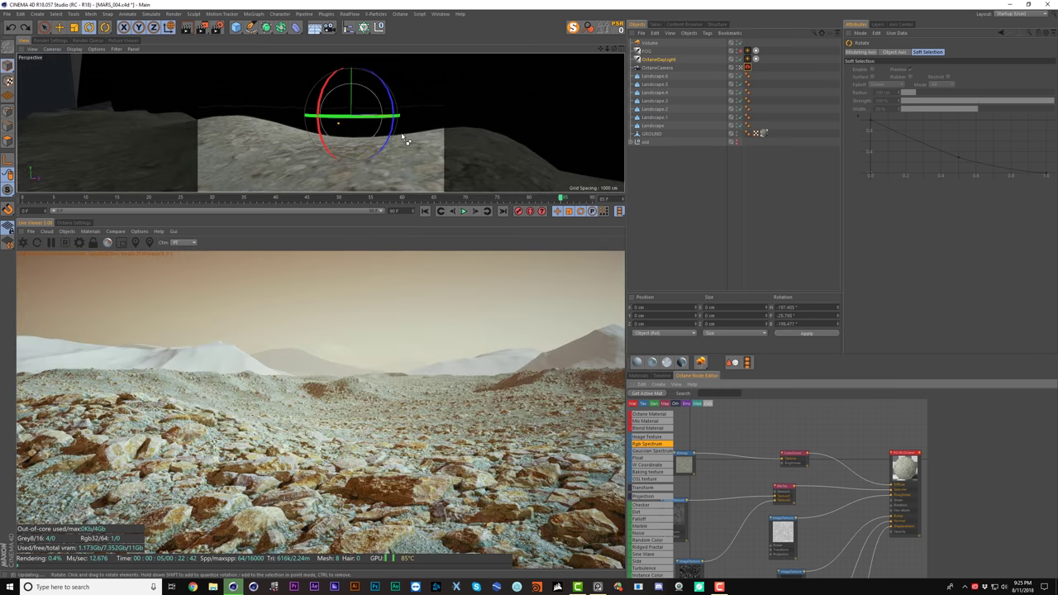
pyautogui.hotkey('ctrl', 'z')
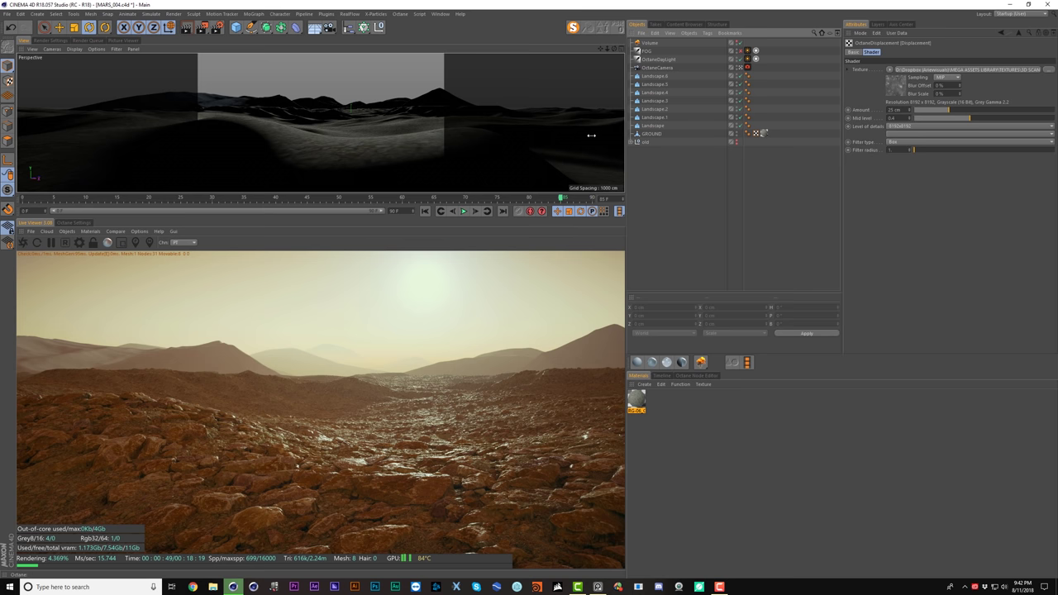
pyautogui.scroll(2, 359, 119)
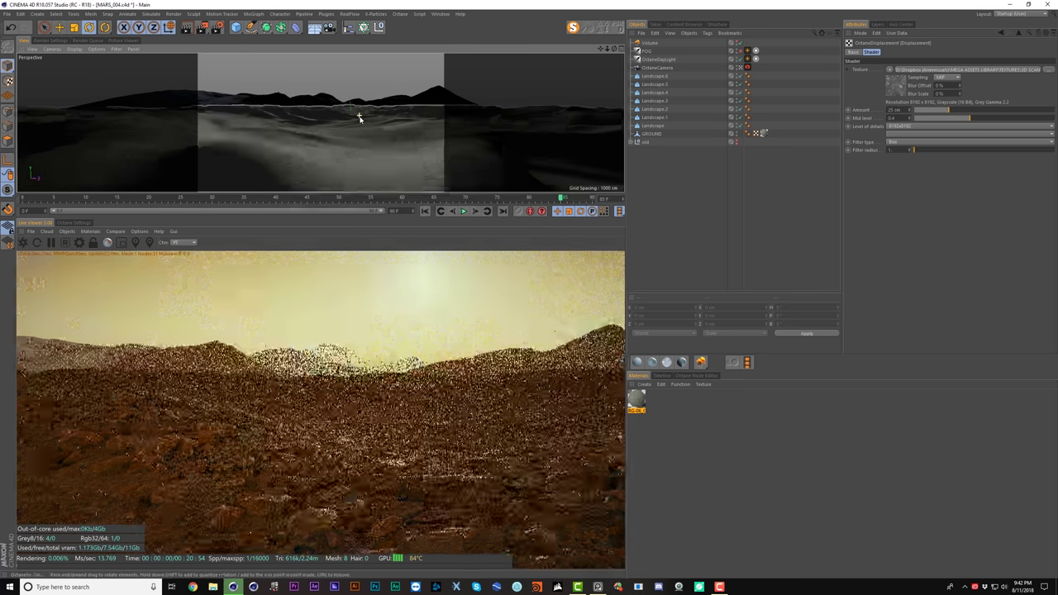
pyautogui.keyDown('alt'); pyautogui.moveTo(359, 116); pyautogui.dragTo(359, 123); pyautogui.keyUp('alt')
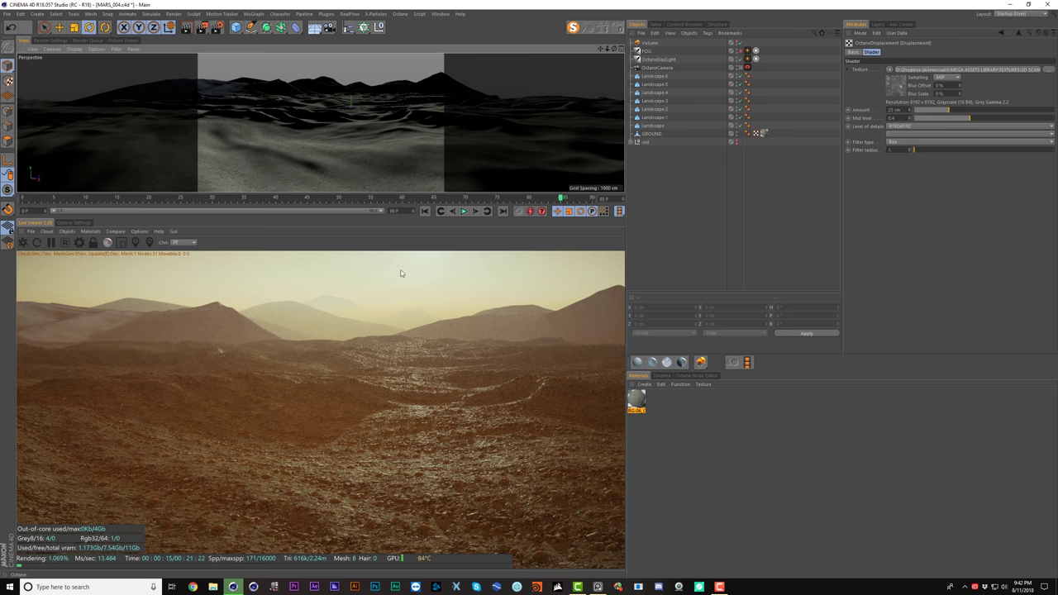
pyautogui.keyDown('alt'); pyautogui.moveTo(404, 113); pyautogui.dragTo(424, 120); pyautogui.keyUp('alt')
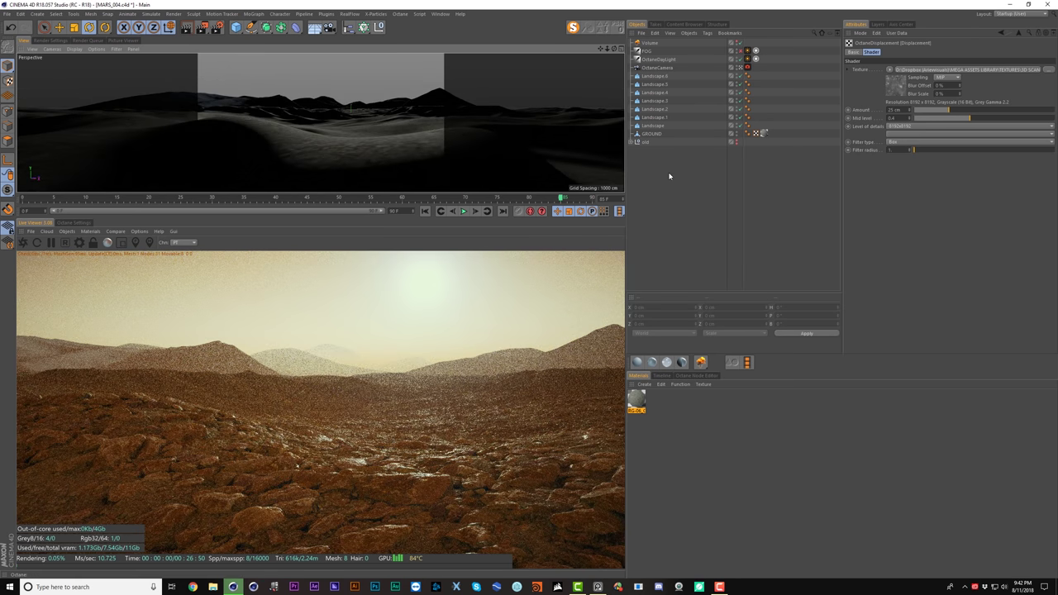
# - Rename the GROUND object as MEDIUM ROCKS
pyautogui.click(653, 133)
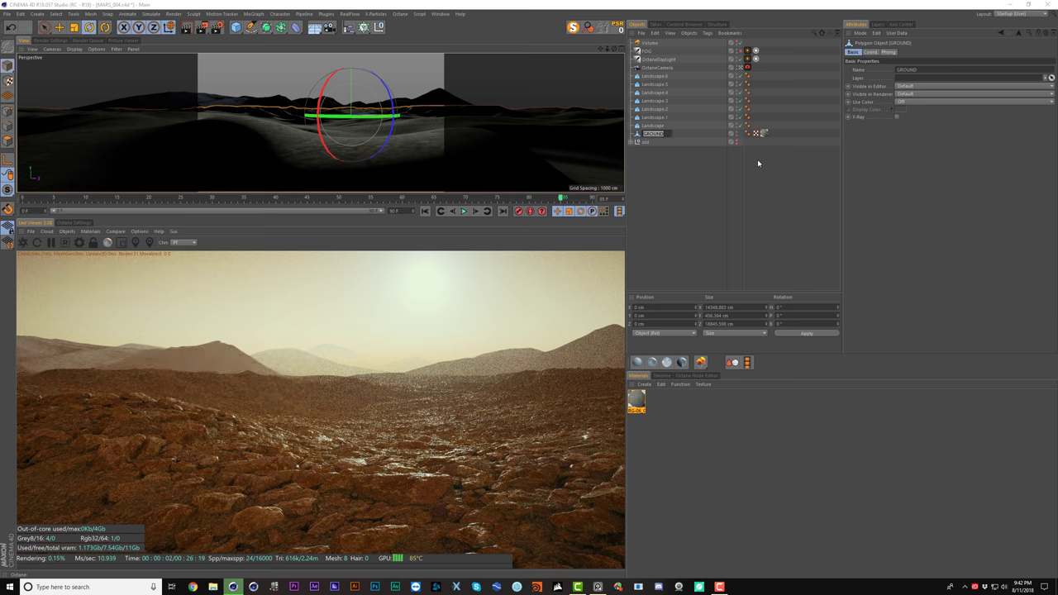
pyautogui.write('MEDIUM ROCKS')
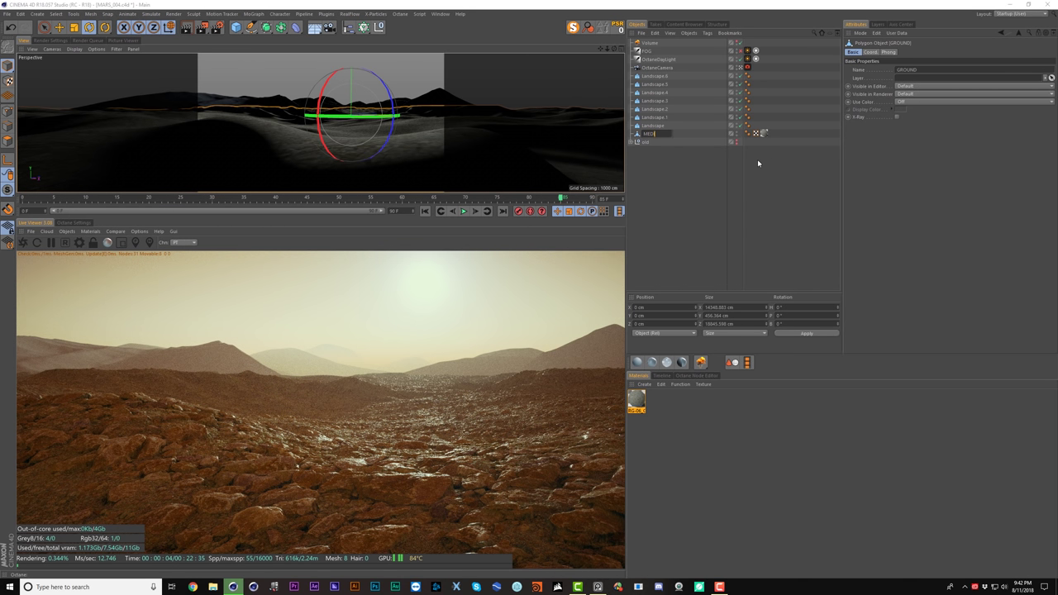
pyautogui.press('Return')
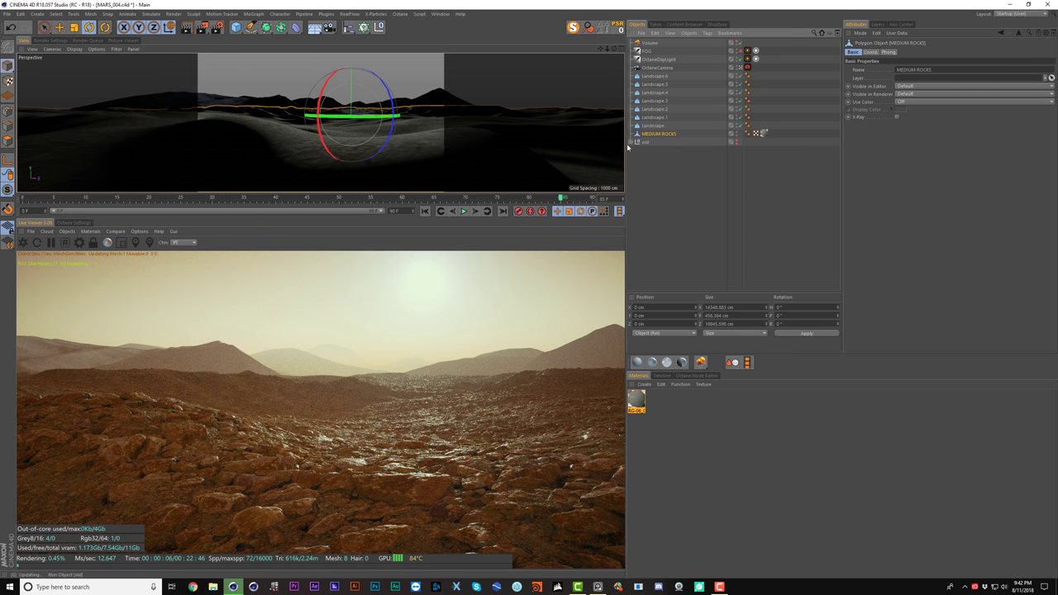
# - Duplicate the MEDIUM ROCKS object and assign a separate copy of the rock material to the duplicate
pyautogui.keyDown('ctrl'); pyautogui.moveTo(668, 134); pyautogui.dragTo(671, 139); pyautogui.keyUp('ctrl')
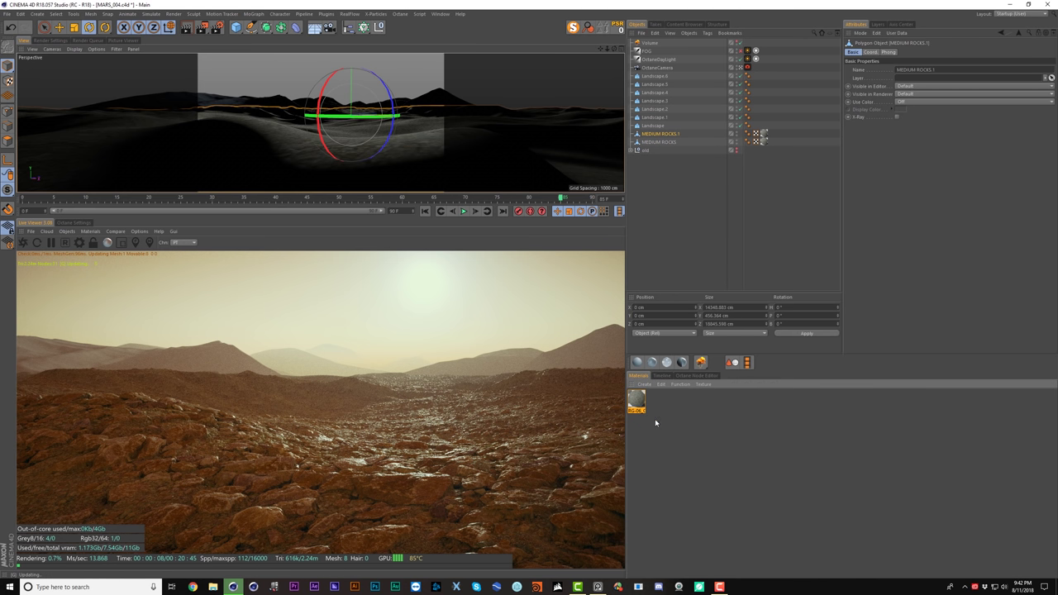
pyautogui.moveTo(638, 399); pyautogui.dragTo(763, 135)
# - Rename the duplicated rock ground object as SMALL ROCKS
pyautogui.doubleClick(661, 135)
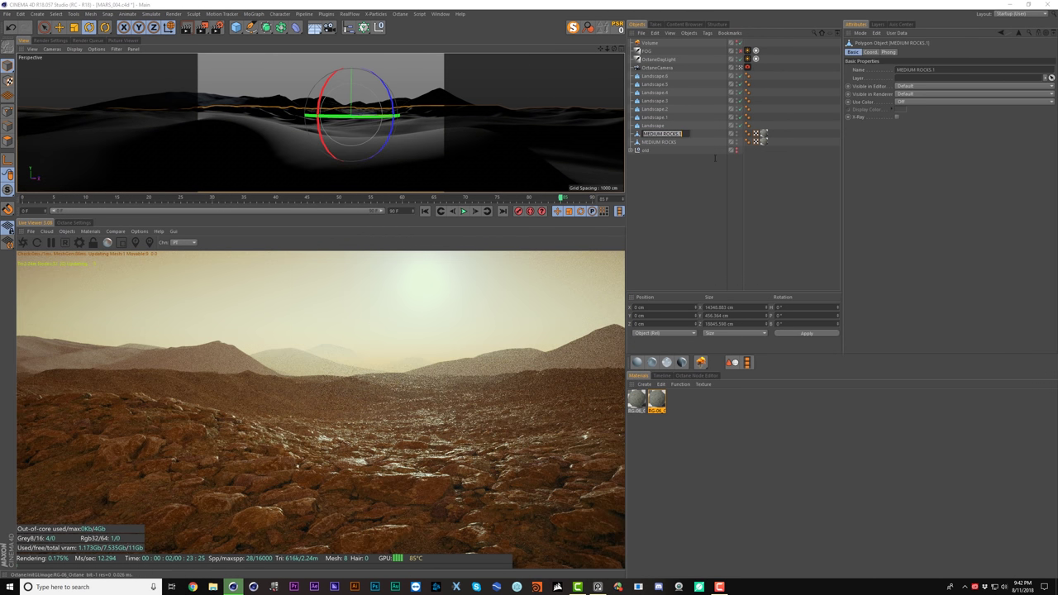
pyautogui.write('SMALL ROCKS')
pyautogui.press('Return')
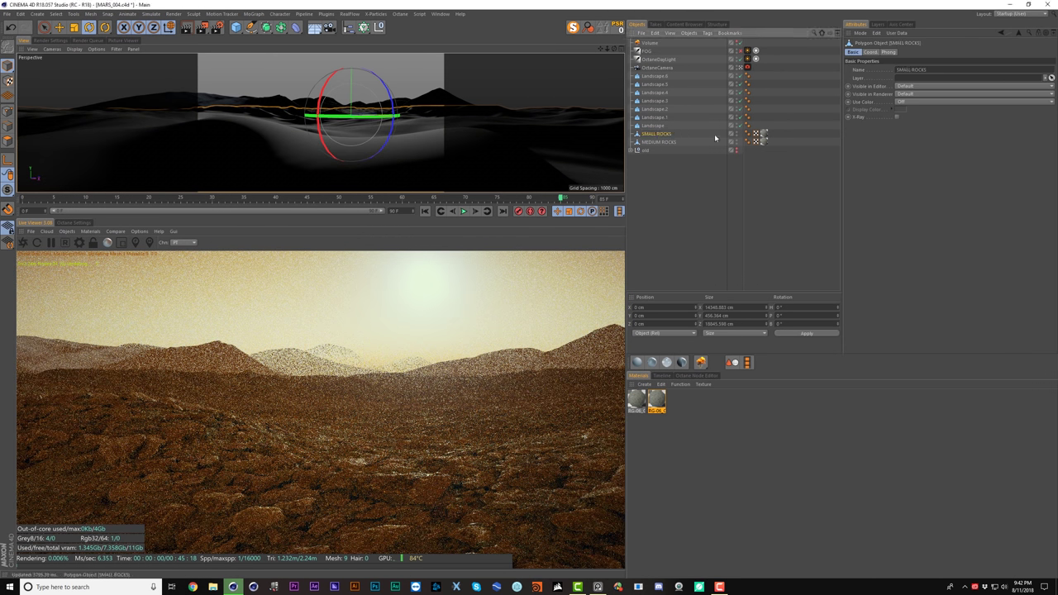
# - Set the SMALL ROCKS texture tag's Length U and Length V to 1%
pyautogui.click(764, 135)
pyautogui.doubleClick(889, 146)
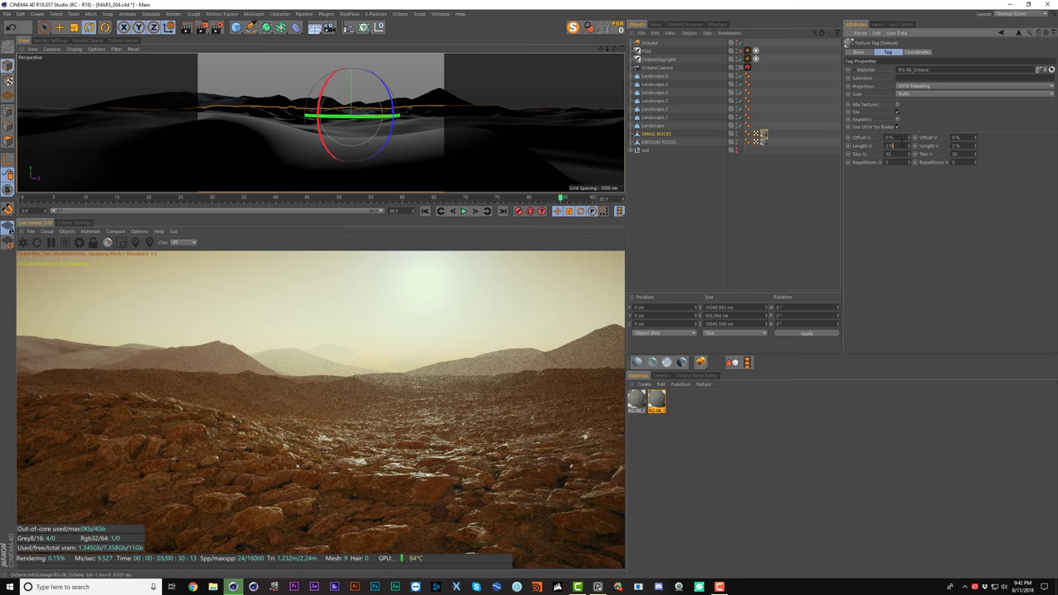
pyautogui.write('1')
pyautogui.press('Return')
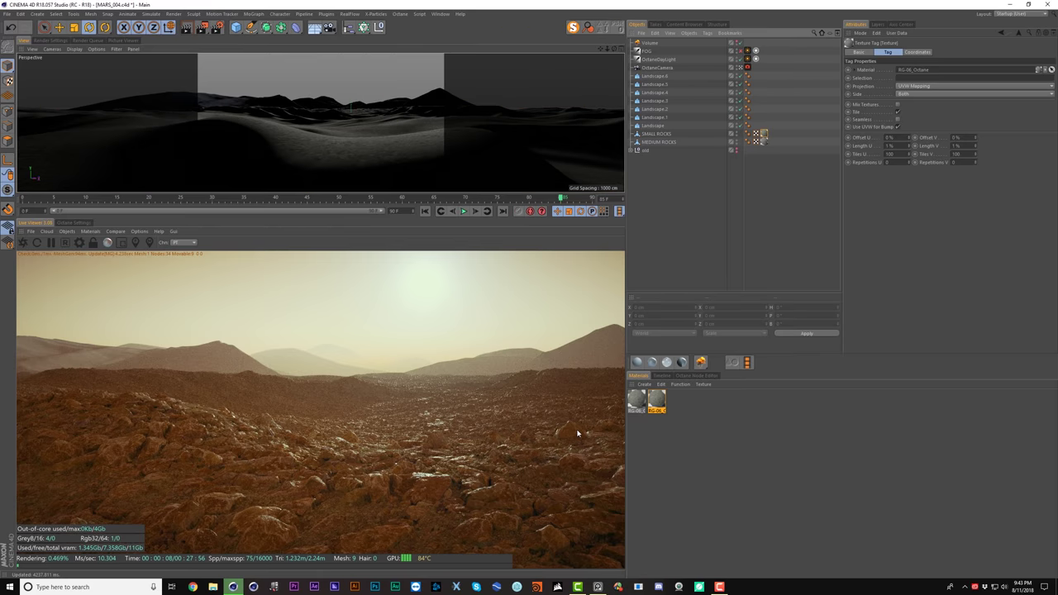
# - Set the displacement amount of the SMALL ROCKS material to 12 cm
pyautogui.doubleClick(766, 135)
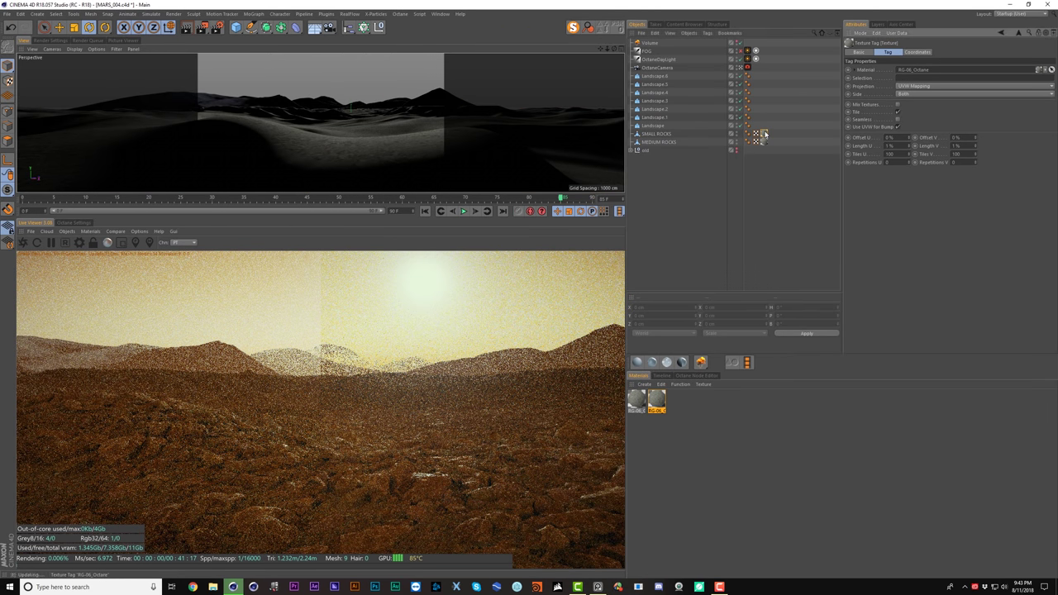
pyautogui.click(877, 151)
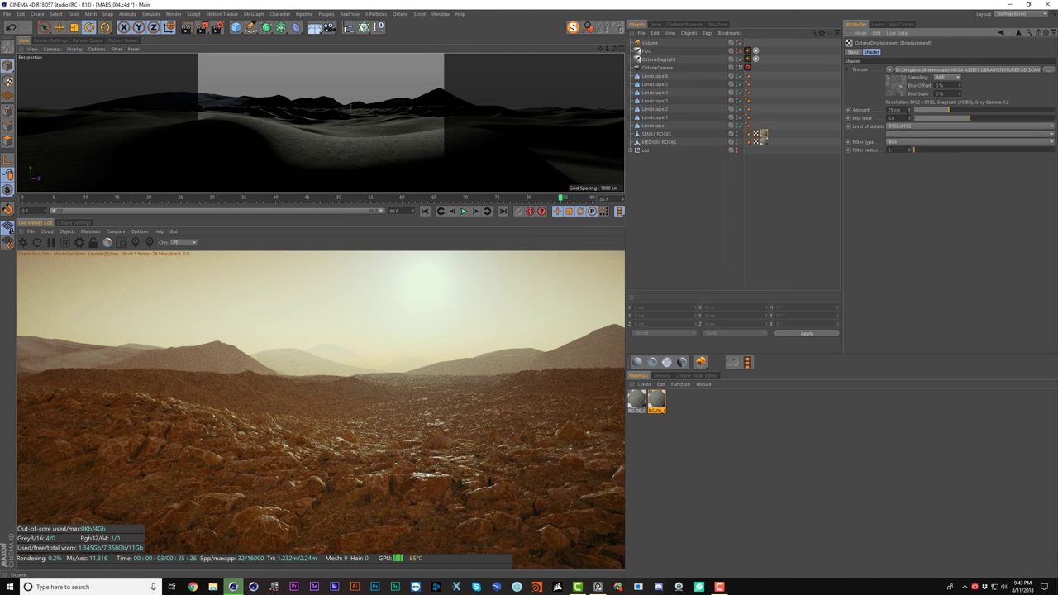
pyautogui.doubleClick(895, 110)
pyautogui.write('12')
pyautogui.press('Return')
# - Set the SMALL ROCKS texture tag's Offset U and Offset V to 555%
pyautogui.click(764, 135)
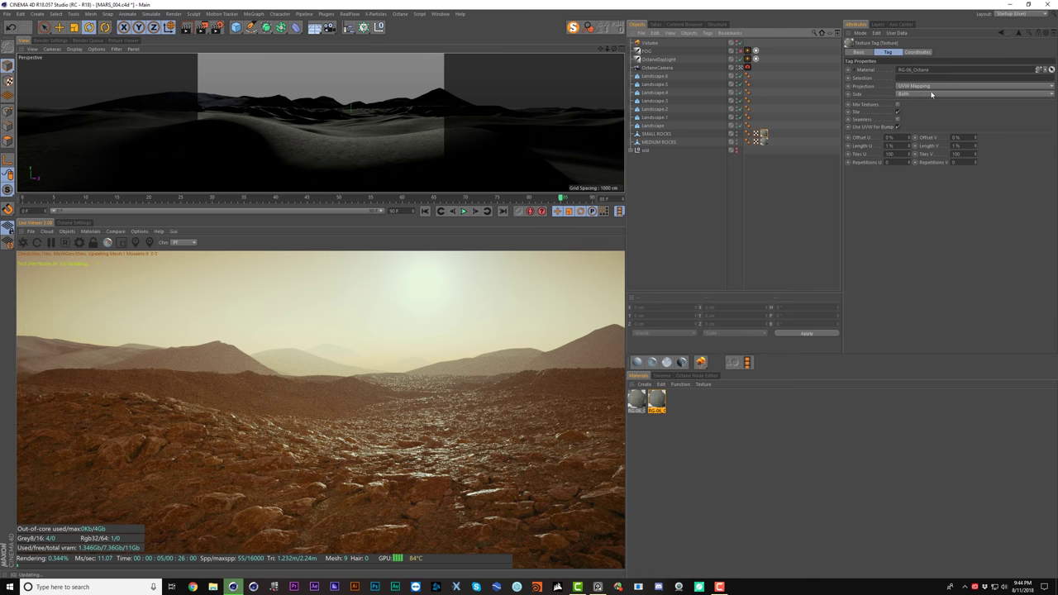
pyautogui.doubleClick(896, 138)
pyautogui.write('555')
pyautogui.press('Tab')
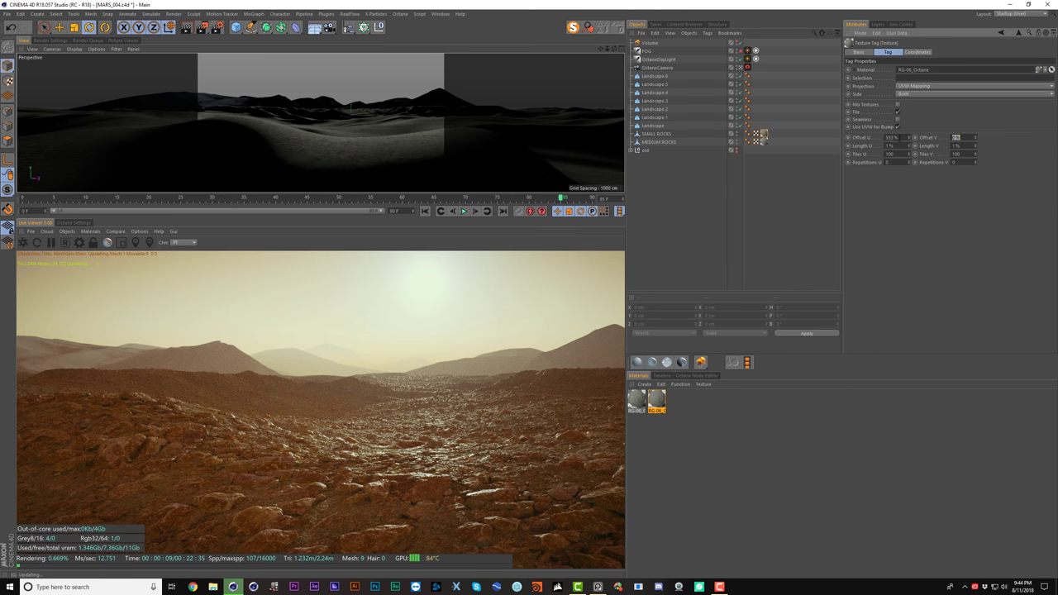
pyautogui.write('555')
pyautogui.click(717, 182)
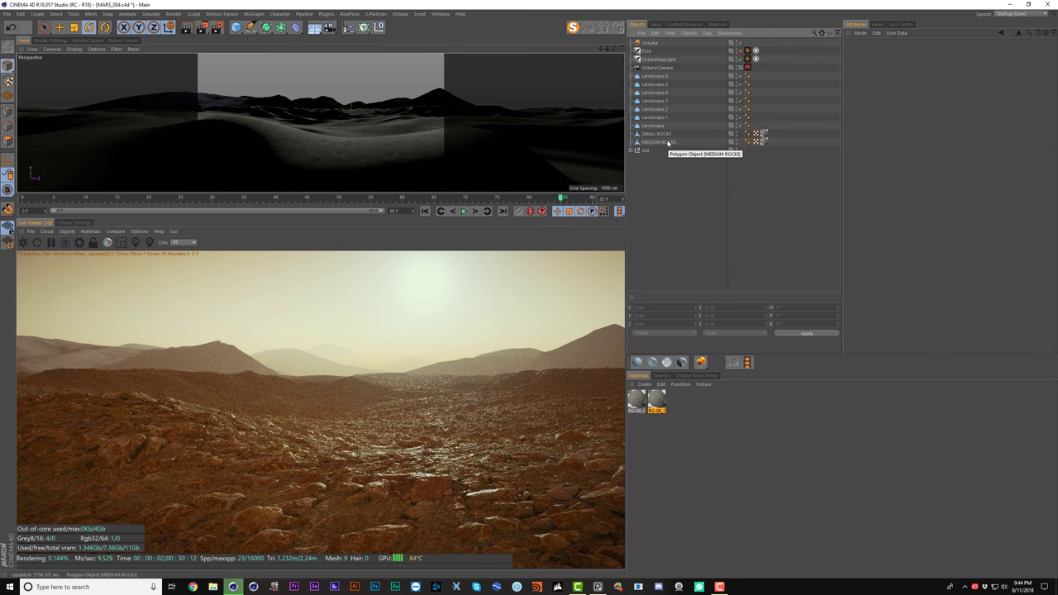
# - Duplicate the MEDIUM ROCKS object and rename the copy as LARGE ROCKS
pyautogui.click(653, 144)
pyautogui.keyDown('ctrl'); pyautogui.moveTo(653, 146); pyautogui.dragTo(654, 148); pyautogui.keyUp('ctrl')
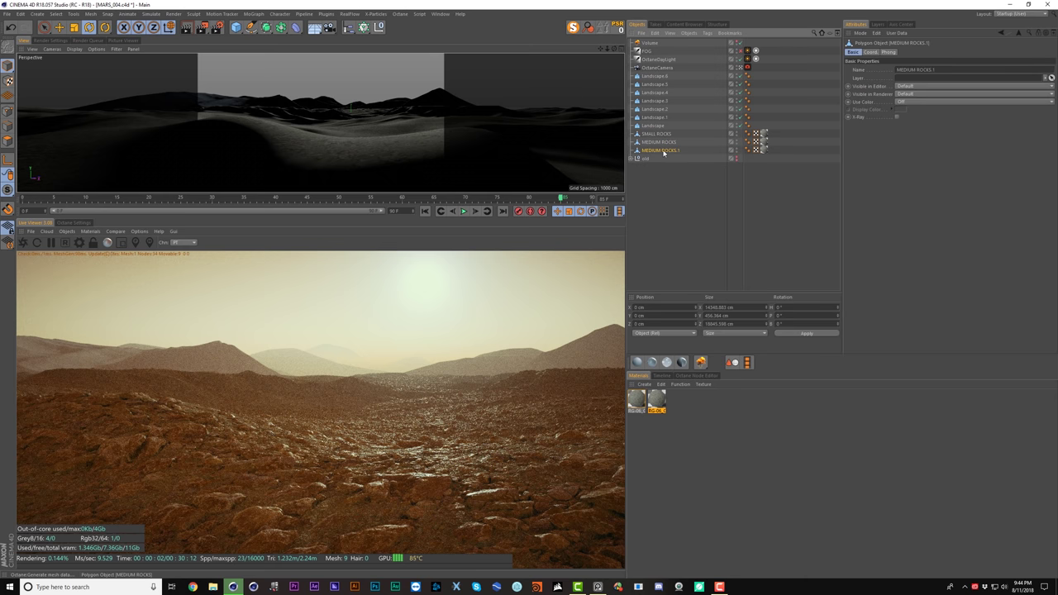
pyautogui.doubleClick(666, 151)
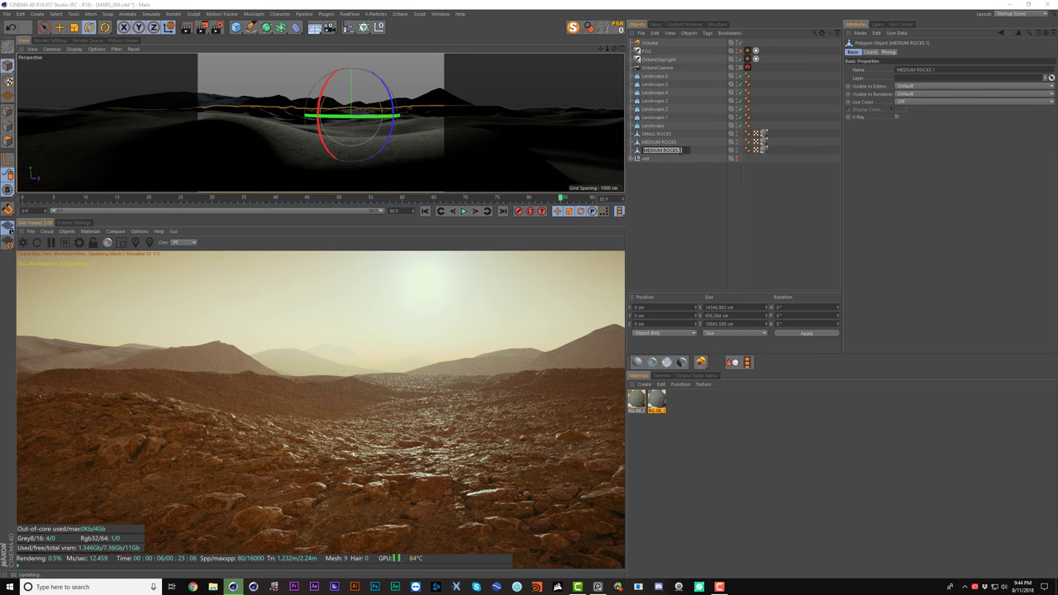
pyautogui.write('M')
pyautogui.write('ARGE ROCKS')
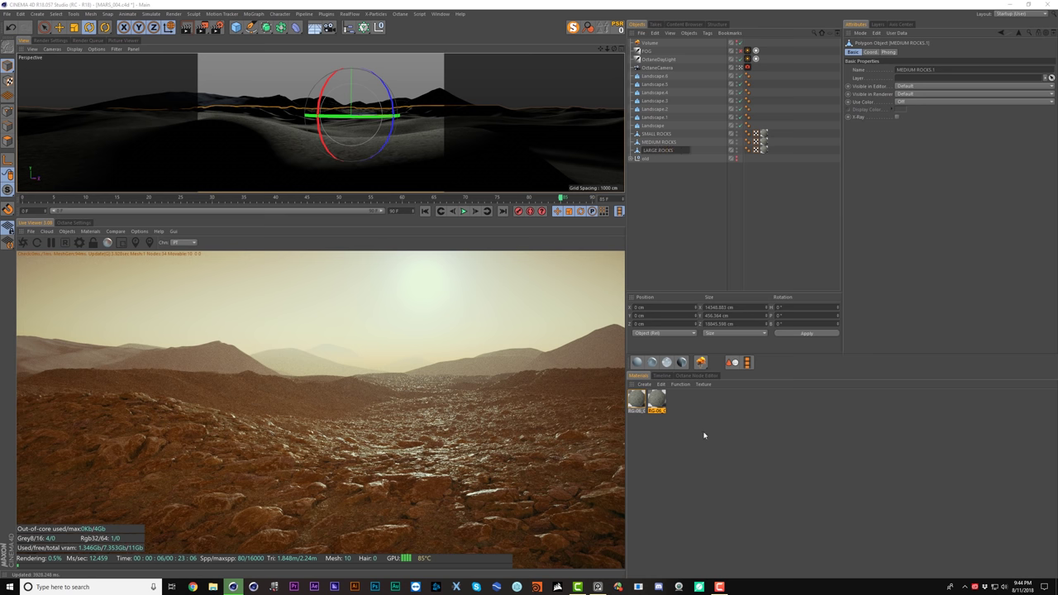
pyautogui.press('Return')
# - Assign a separate copy of the rock material to LARGE ROCKS and set its texture tag's Length U and Length V to 4%
pyautogui.keyDown('ctrl'); pyautogui.moveTo(658, 400); pyautogui.dragTo(762, 223); pyautogui.keyUp('ctrl')
pyautogui.moveTo(768, 147); pyautogui.dragTo(763, 150)
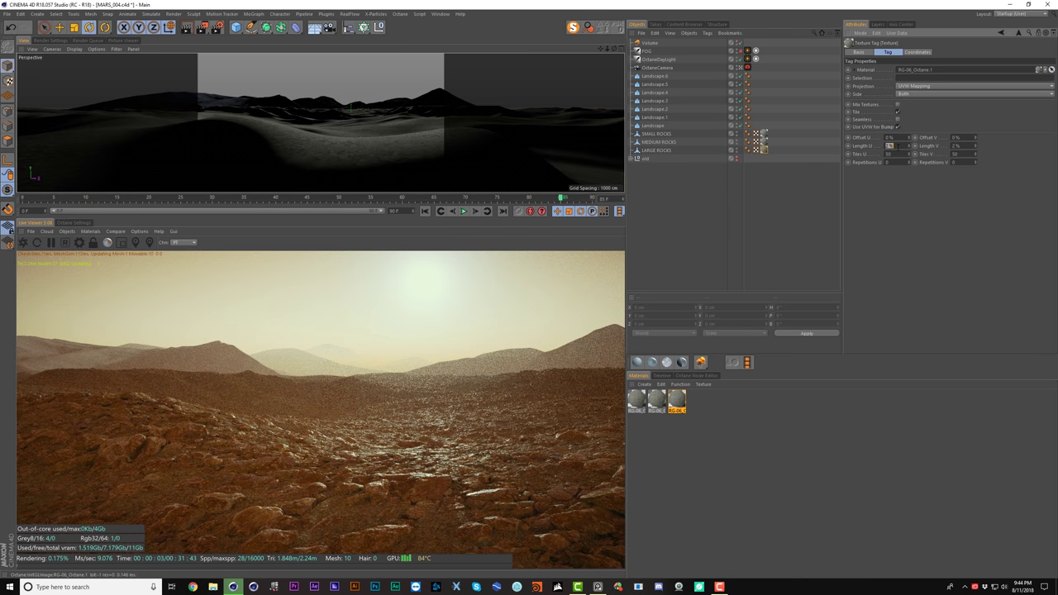
pyautogui.write('5')
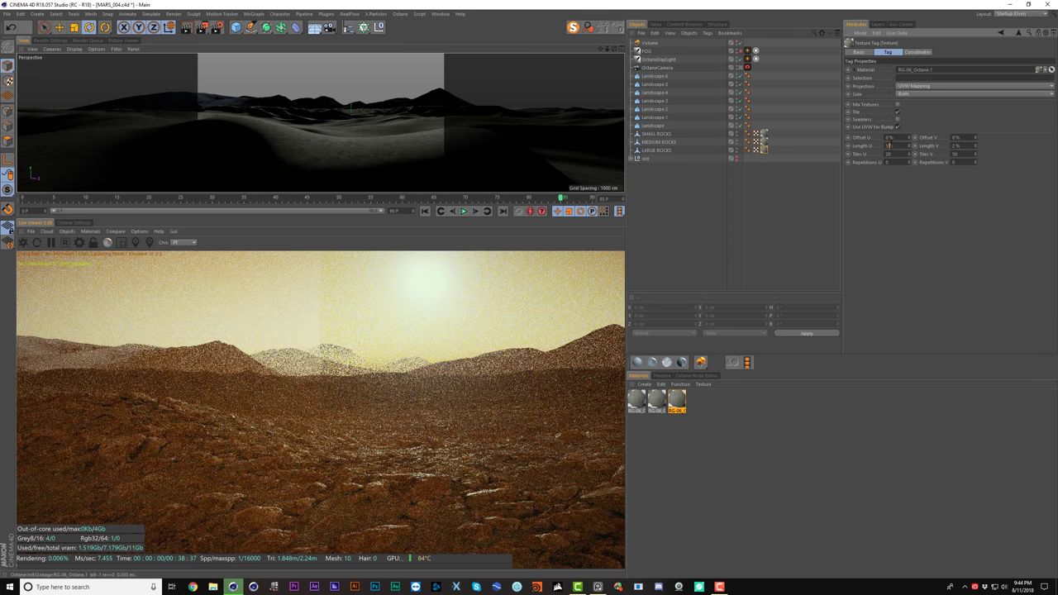
pyautogui.doubleClick(889, 145)
pyautogui.write('4')
pyautogui.press('Tab')
pyautogui.write('4')
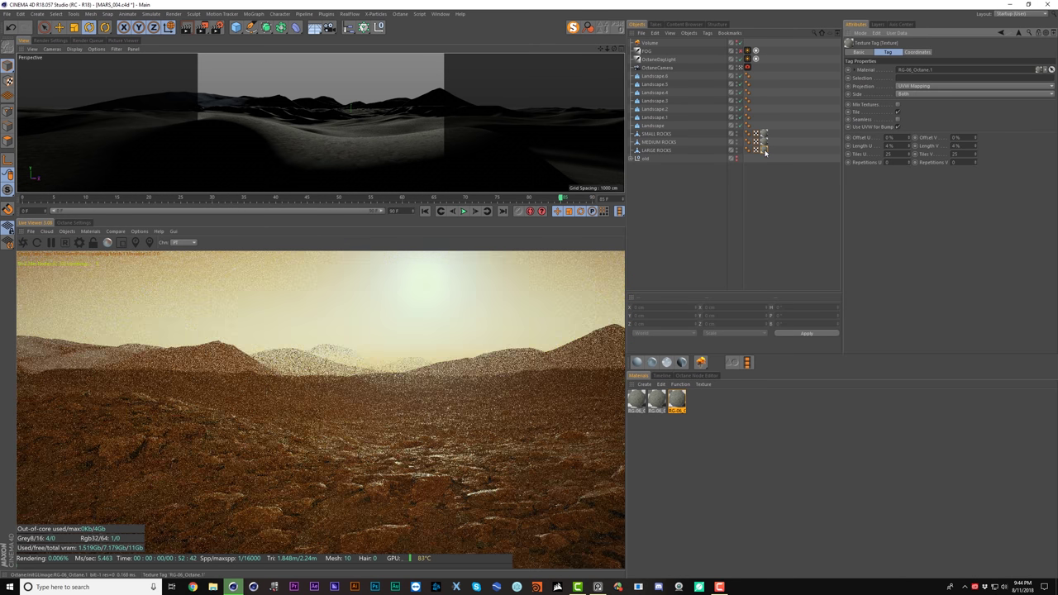
# - Check the displacement amount of the MEDIUM ROCKS material and set the LARGE ROCKS material's displacement amount to 50 cm
pyautogui.doubleClick(765, 150)
pyautogui.click(876, 155)
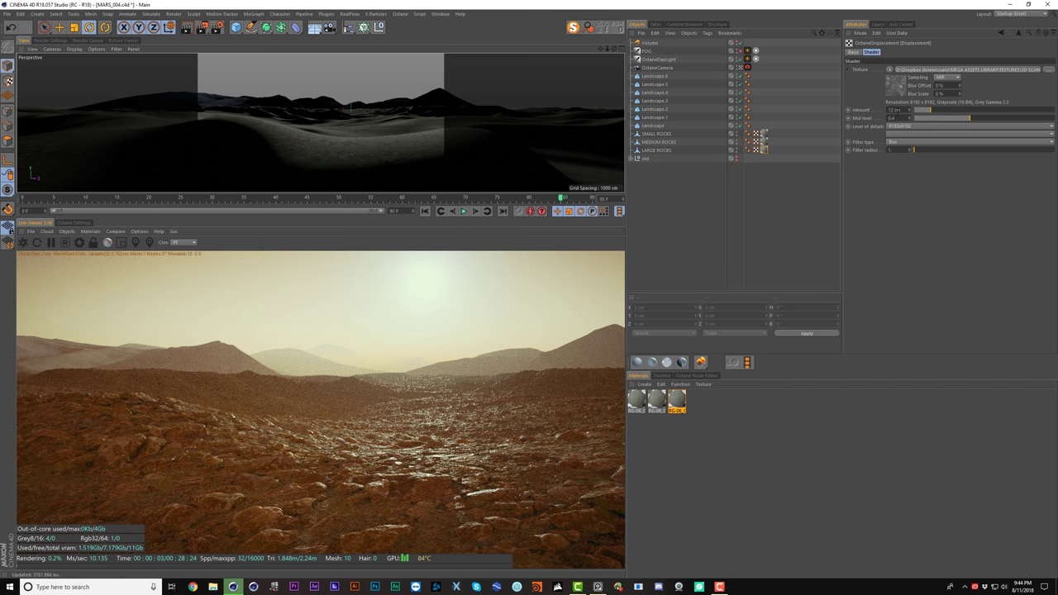
pyautogui.doubleClick(899, 110)
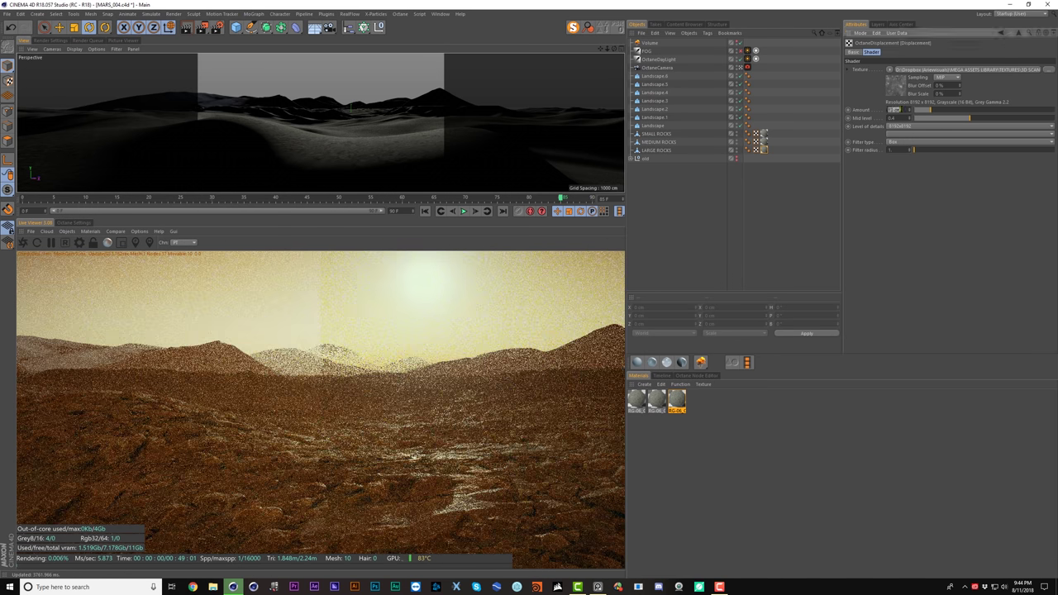
pyautogui.doubleClick(765, 143)
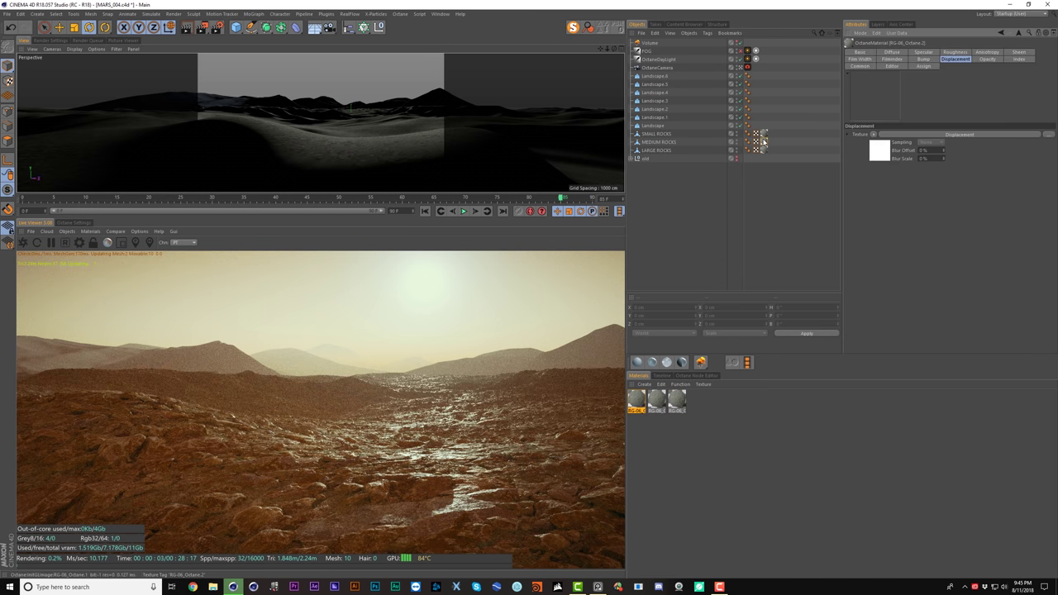
pyautogui.click(881, 144)
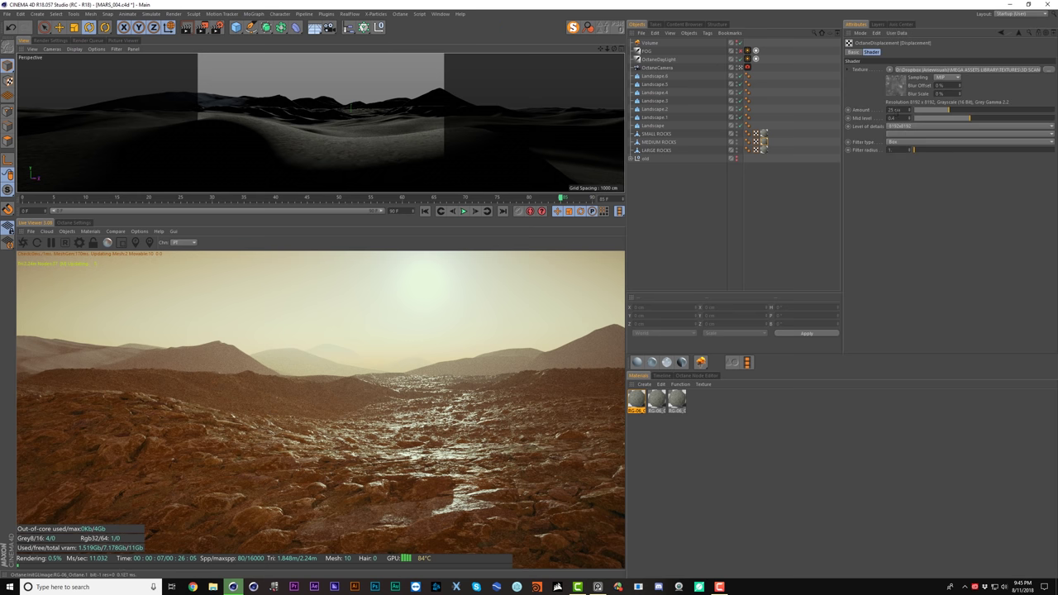
pyautogui.click(676, 399)
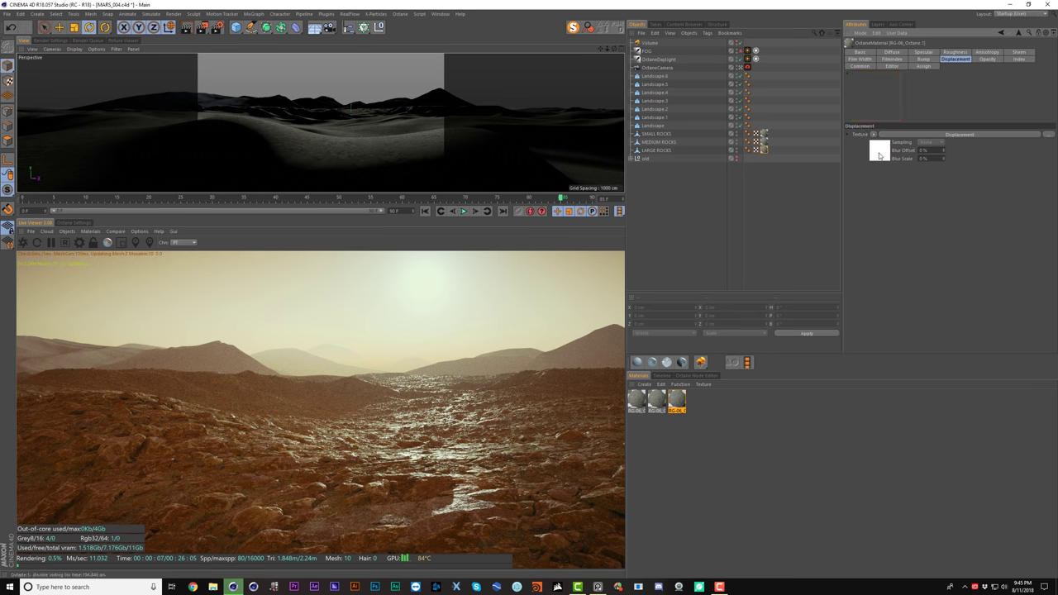
pyautogui.click(881, 145)
pyautogui.doubleClick(897, 110)
pyautogui.write('3')
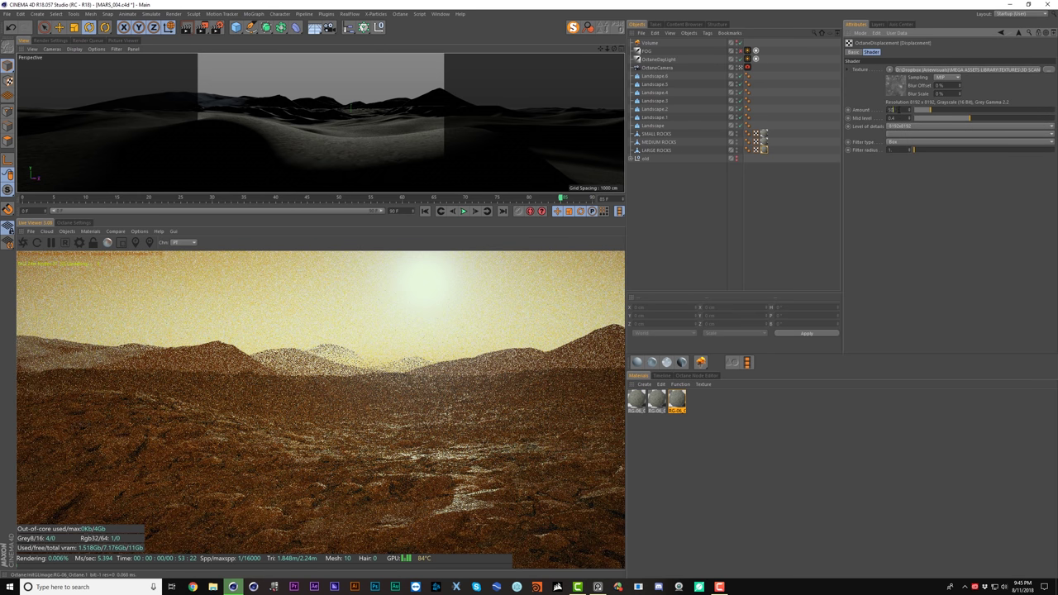
pyautogui.press('Return')
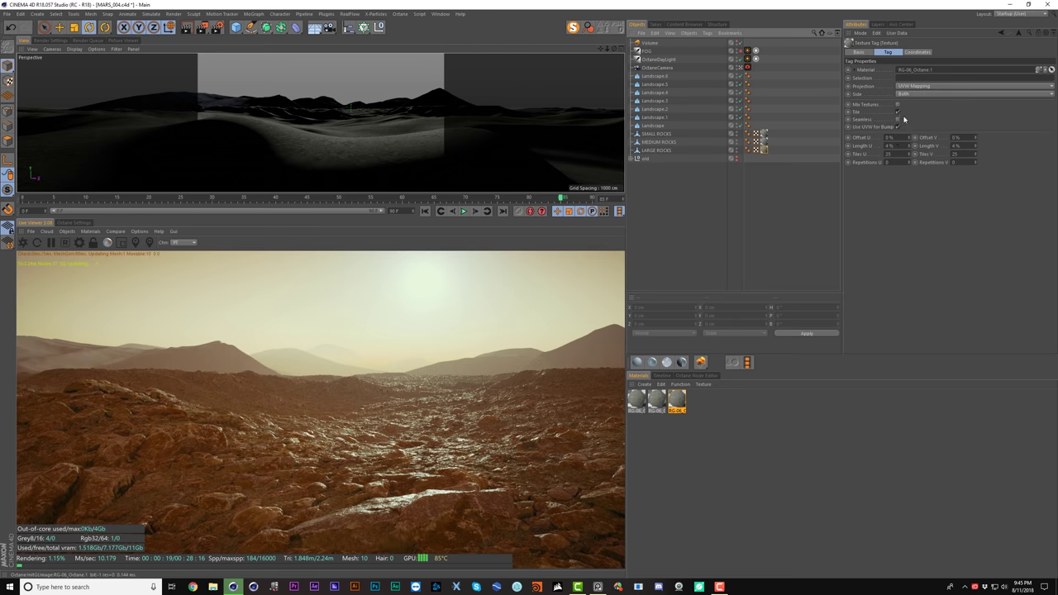
# - Set the LARGE ROCKS texture tag's Offset U to 222% and Offset V to 22%
pyautogui.doubleClick(898, 137)
pyautogui.write('222')
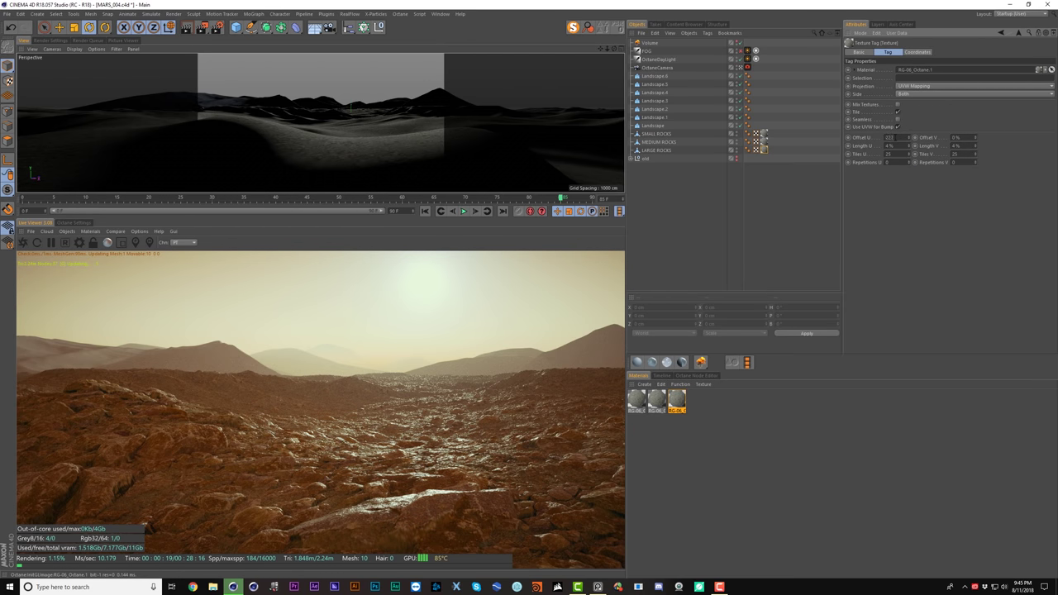
pyautogui.press('Tab')
pyautogui.write('22')
pyautogui.click(731, 207)
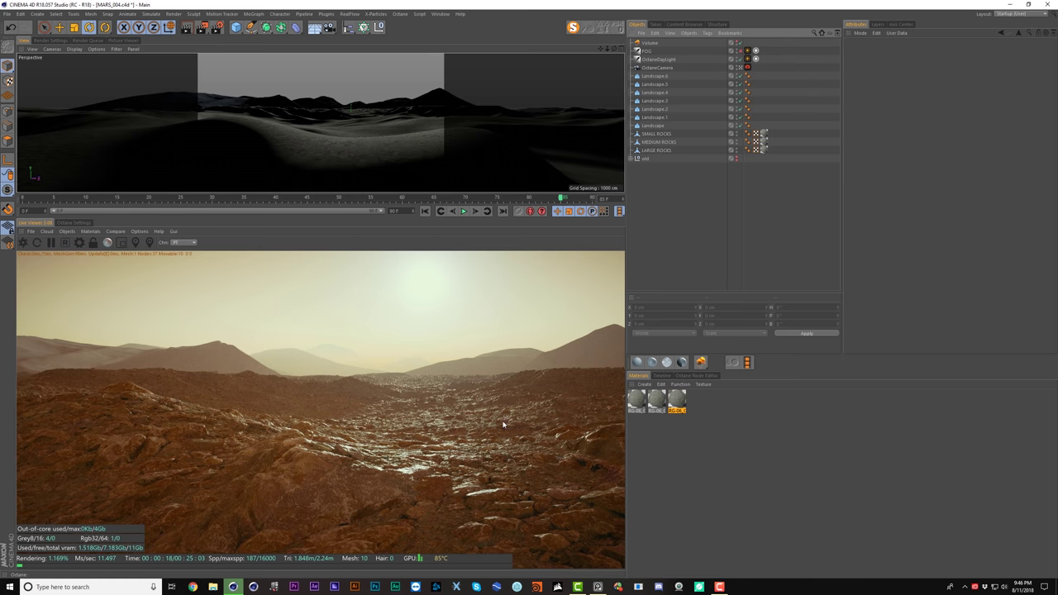
# - Compare the small, medium and large rock layers from a higher viewpoint by toggling their visibility
pyautogui.keyDown('alt'); pyautogui.moveTo(389, 125); pyautogui.dragTo(391, 133); pyautogui.keyUp('alt')
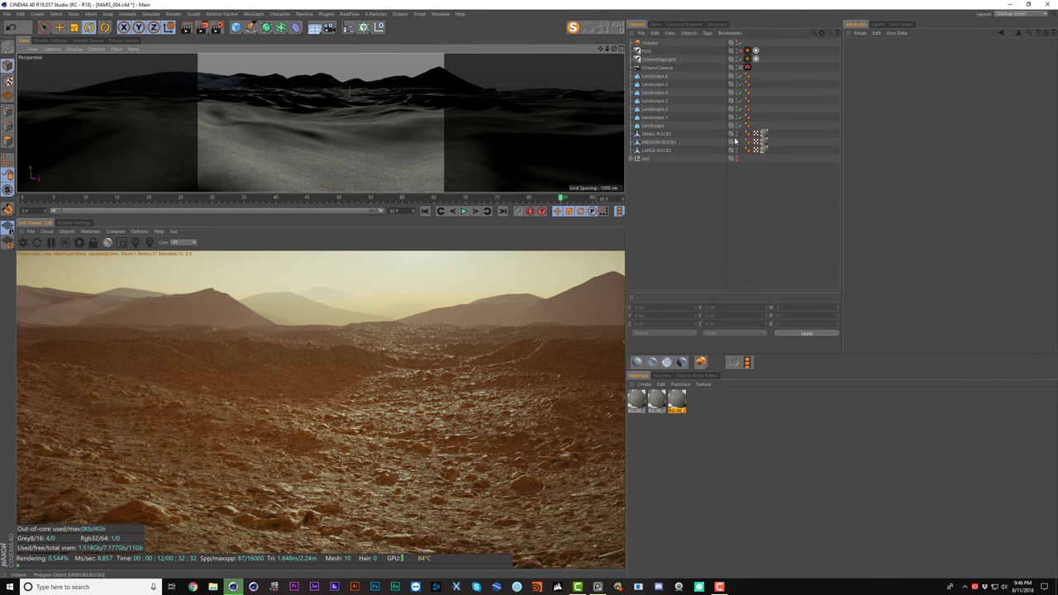
pyautogui.click(737, 135)
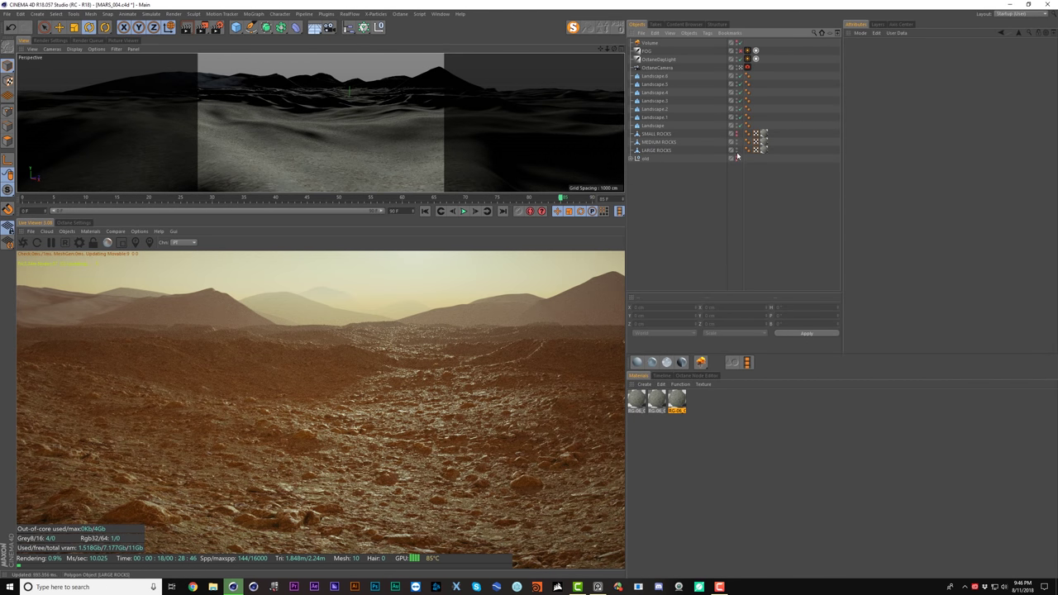
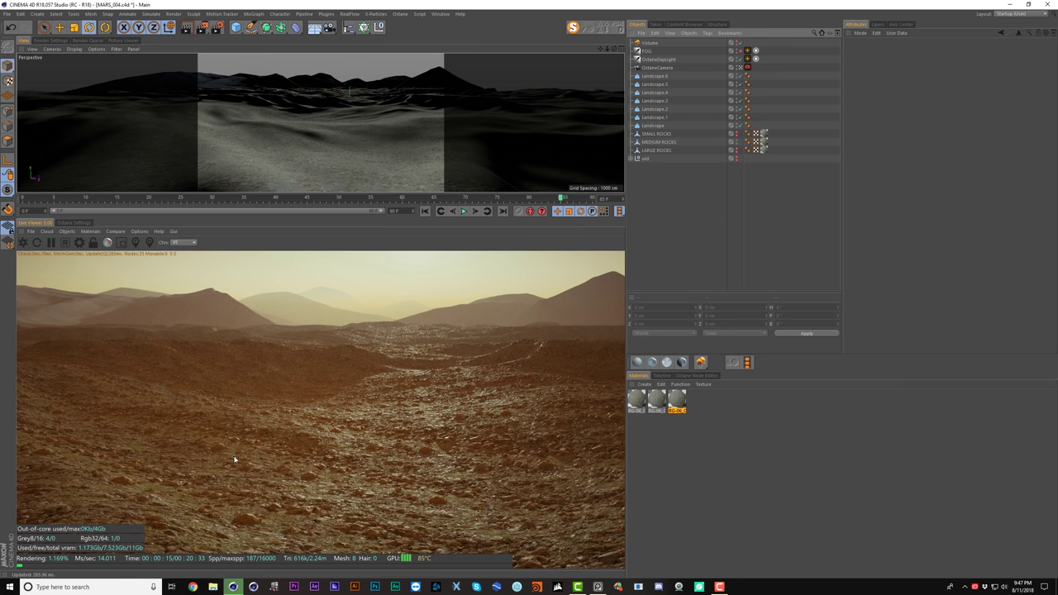
pyautogui.click(755, 150)
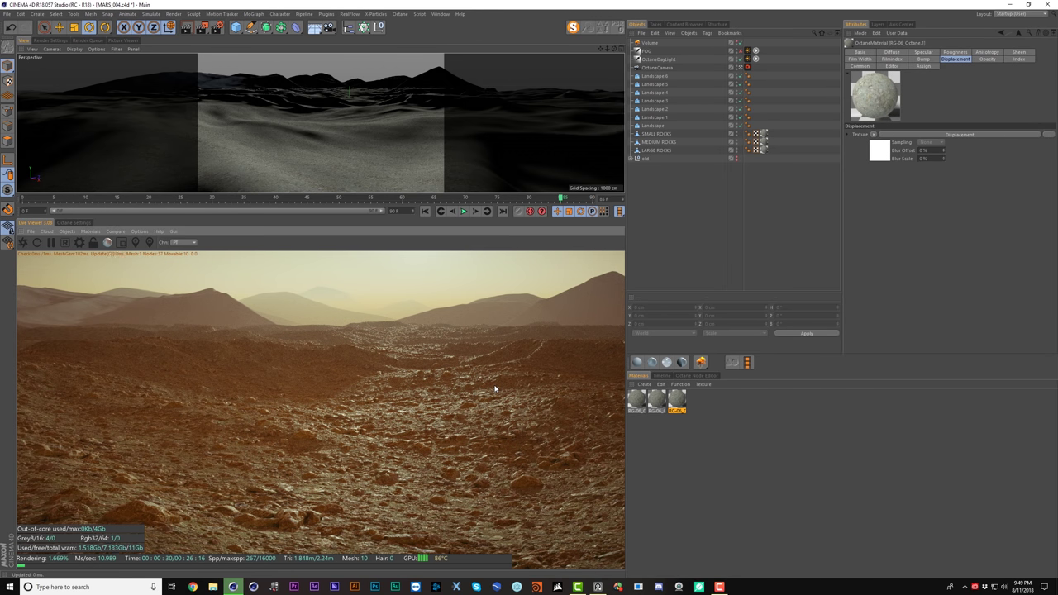
# - Restore the original camera view of the landscape and save the scene
pyautogui.scroll(-3, 495, 389)
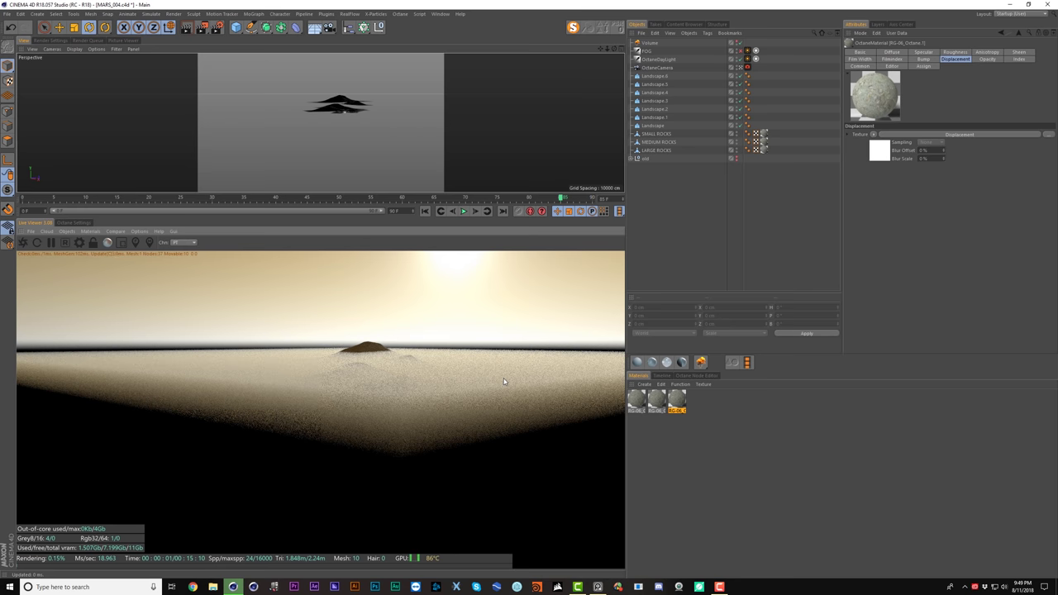
pyautogui.hotkey('ctrl', 'shift', 'z')
pyautogui.hotkey('ctrl', 's')
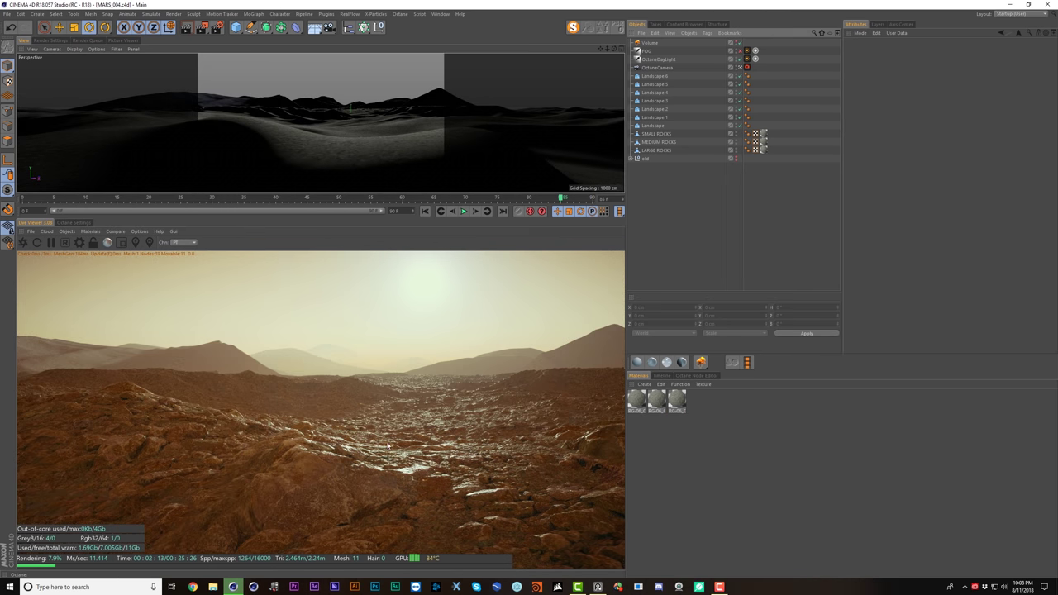
# - Duplicate the LARGE ROCKS object with the three rock layers hidden, and delete the duplicate's rock material tag
pyautogui.moveTo(659, 150); pyautogui.dragTo(688, 159)
pyautogui.click(706, 153)
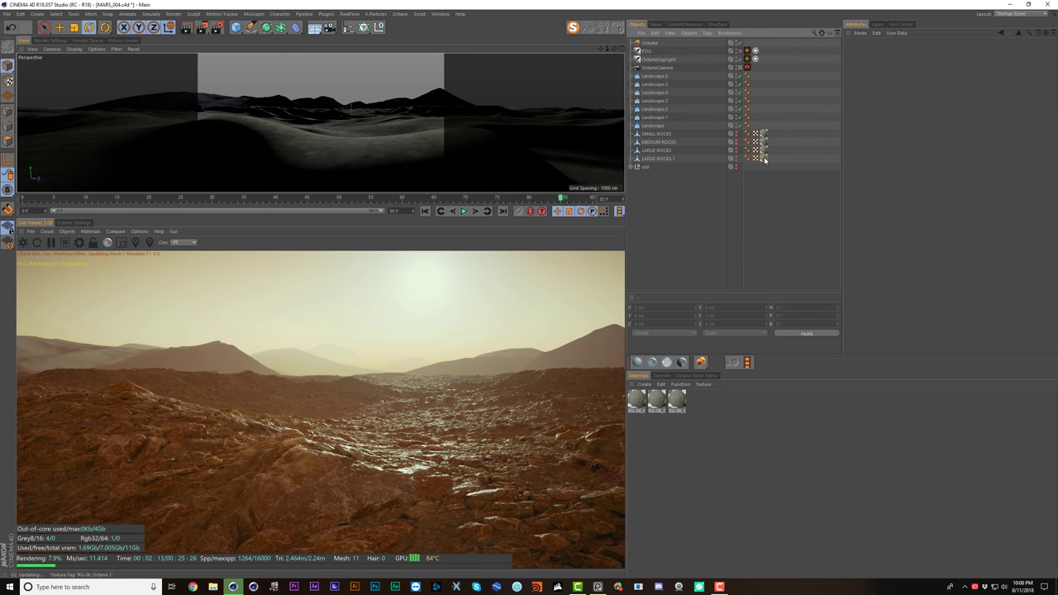
pyautogui.click(762, 159)
pyautogui.press('Delete')
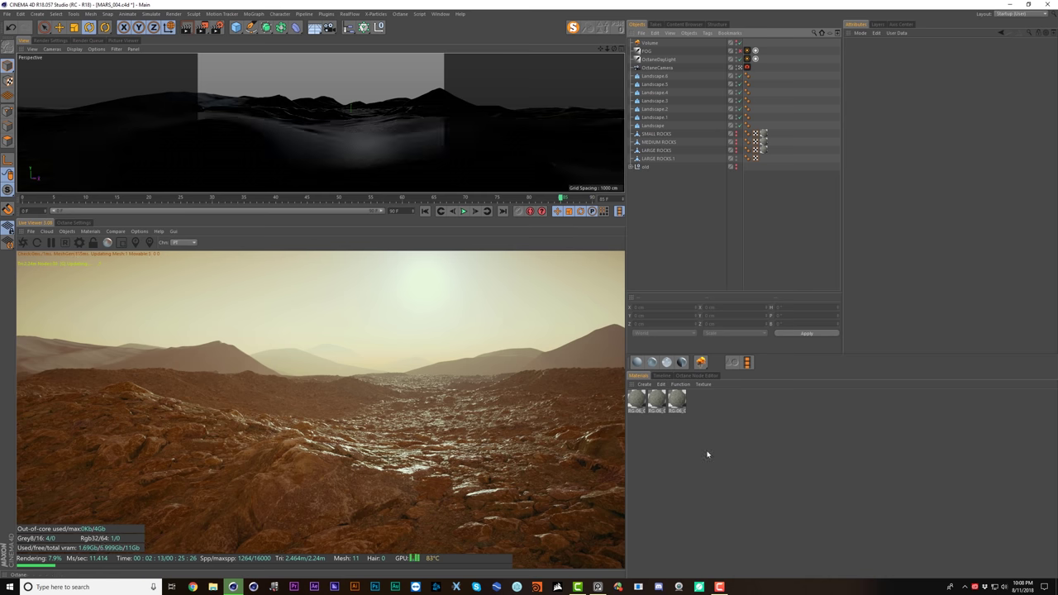
# - Apply a new Octane diffuse material to the duplicated ground object and rename the object as SAND
pyautogui.click(637, 363)
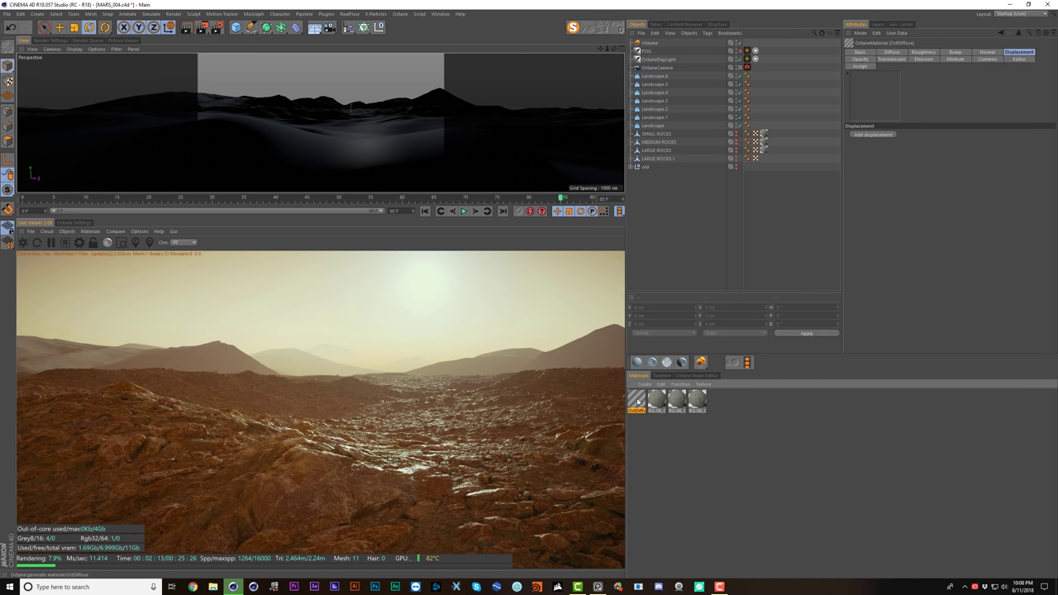
pyautogui.moveTo(637, 401); pyautogui.dragTo(676, 160)
pyautogui.click(692, 160)
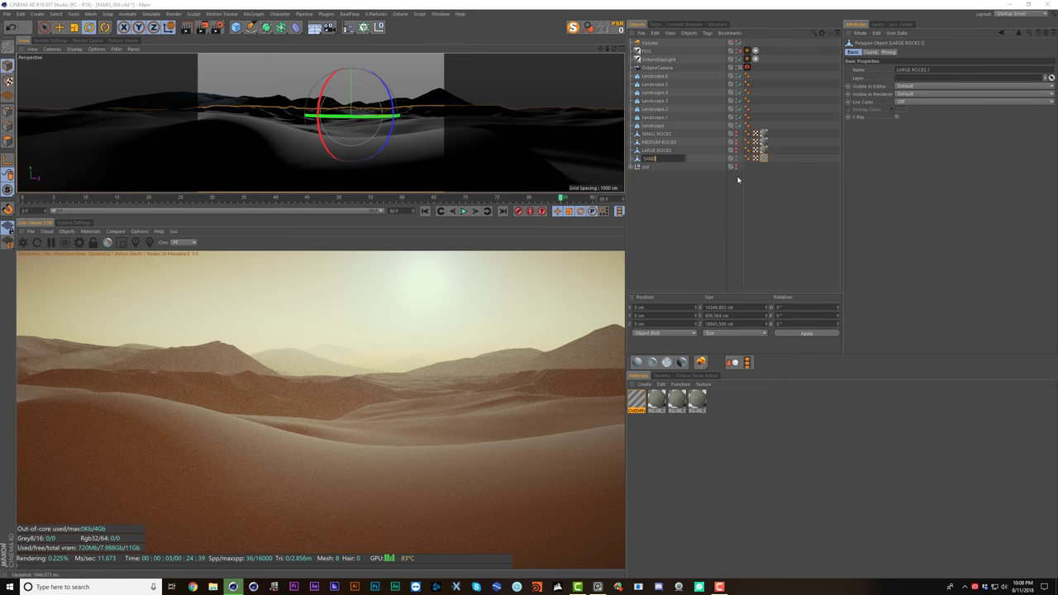
pyautogui.press('Return')
# - Open the sand material in an enlarged node editor and add an Image Texture node connected to its Diffuse channel
pyautogui.click(636, 400)
pyautogui.click(697, 375)
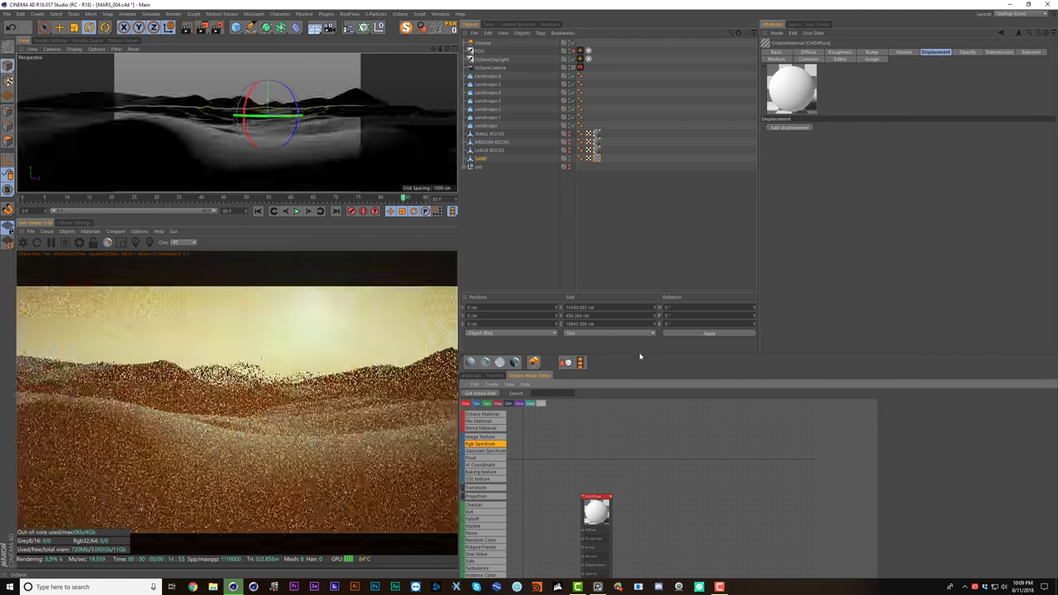
pyautogui.moveTo(638, 355); pyautogui.dragTo(630, 197)
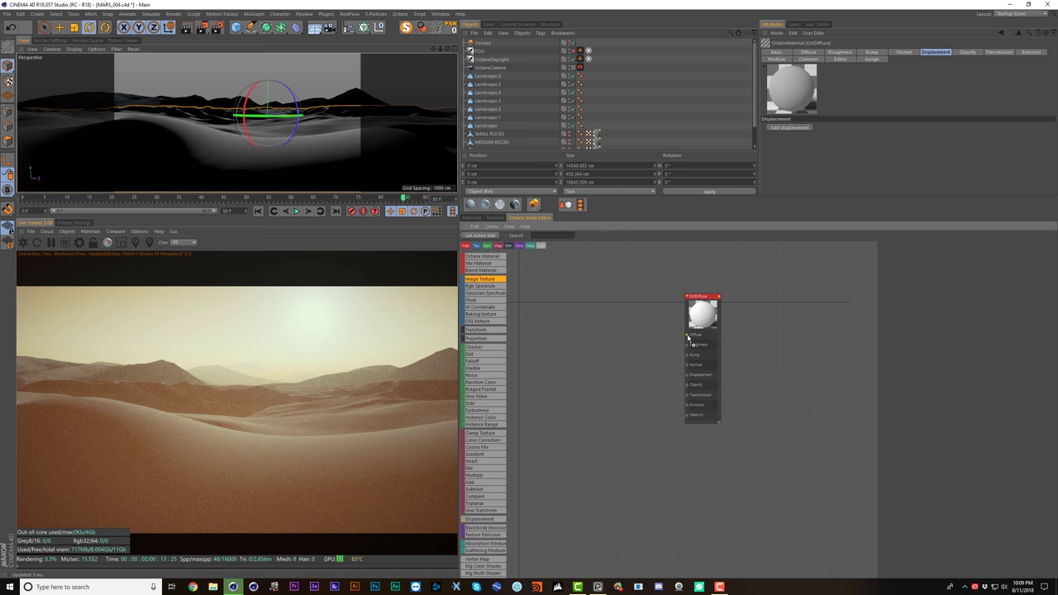
pyautogui.moveTo(688, 338); pyautogui.dragTo(634, 341)
# - Browse for the image texture's file in the MEGA ASSETS LIBRARY's TEXTURES > POLIIGON folder and enlarge the file dialog
pyautogui.doubleClick(615, 344)
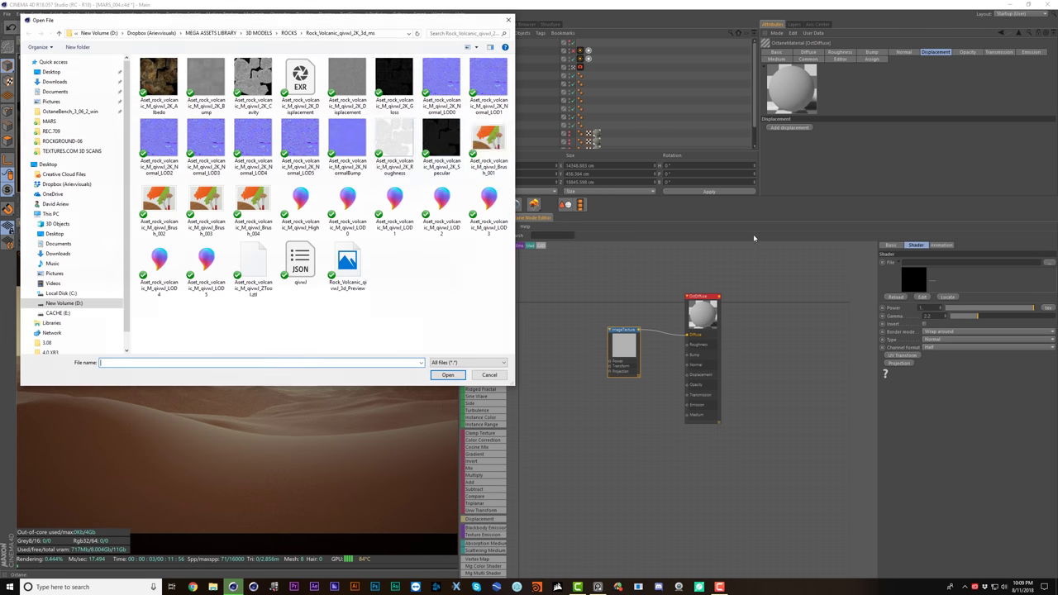
pyautogui.click(268, 34)
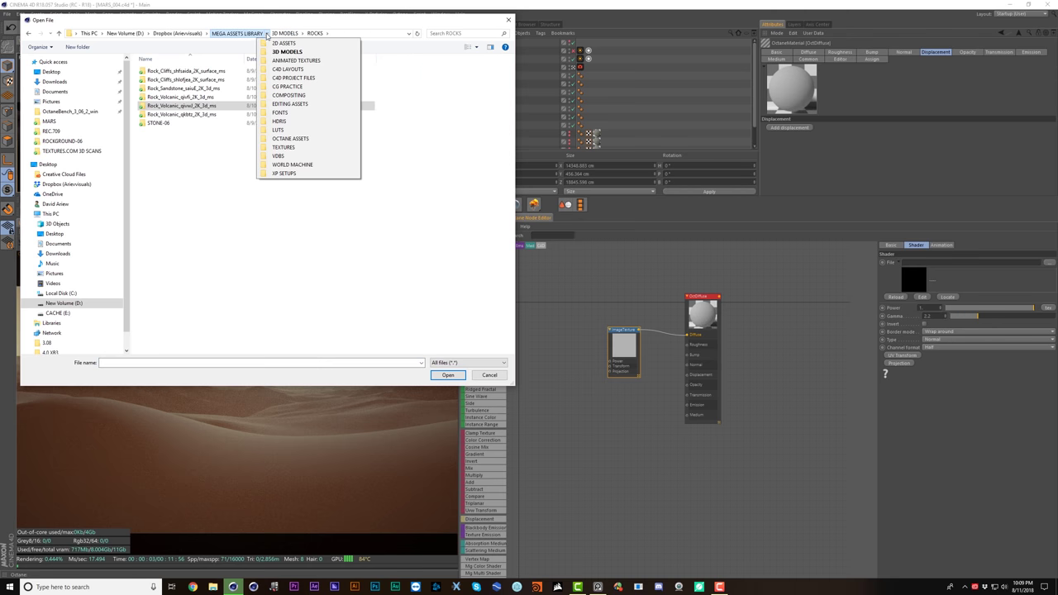
pyautogui.click(253, 36)
pyautogui.doubleClick(159, 175)
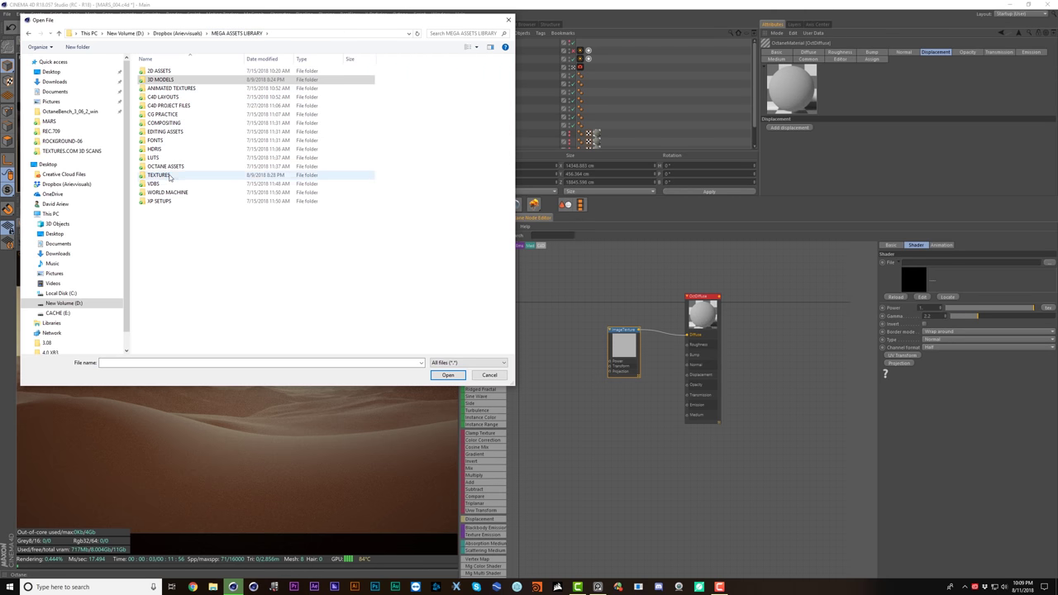
pyautogui.doubleClick(190, 235)
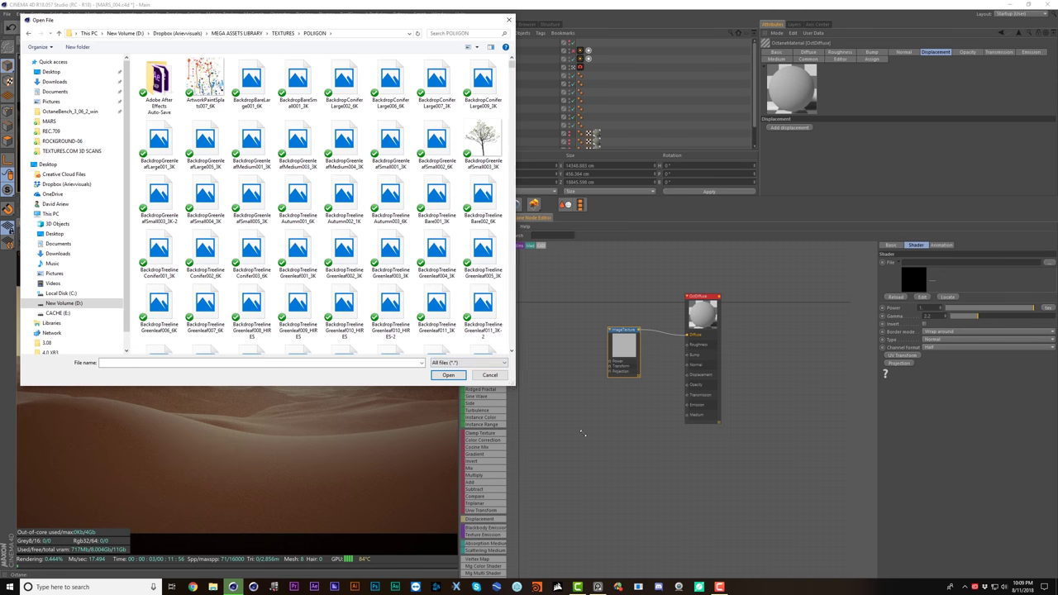
pyautogui.moveTo(511, 380); pyautogui.dragTo(623, 457)
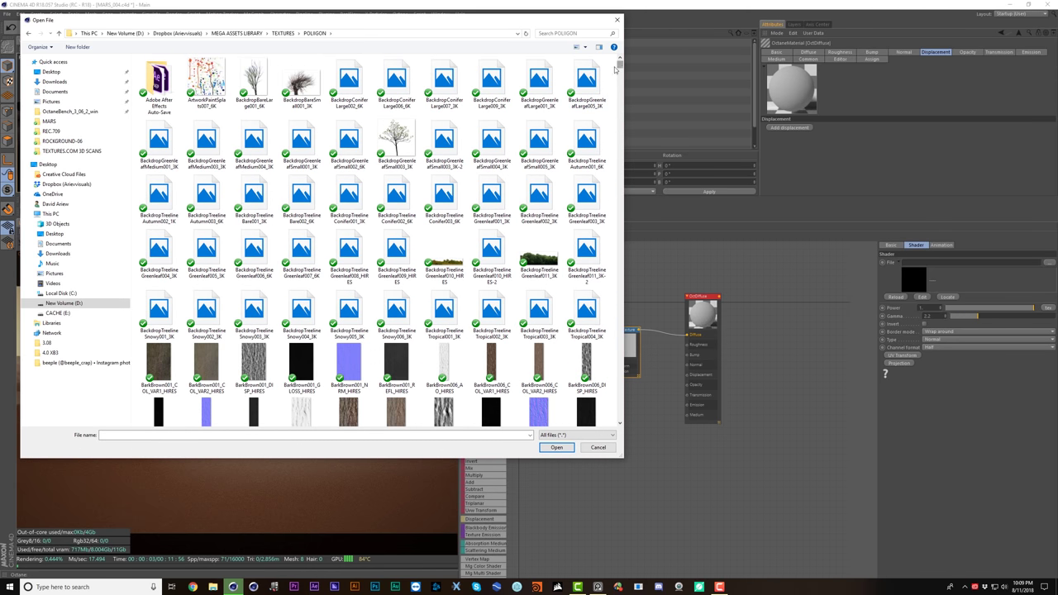
# - Find the ground sand images and load GroundSandDesertRippled001_COL_HIRES as the diffuse texture, without copying it to the project location
pyautogui.write('groundsand')
pyautogui.moveTo(617, 68); pyautogui.dragTo(620, 170)
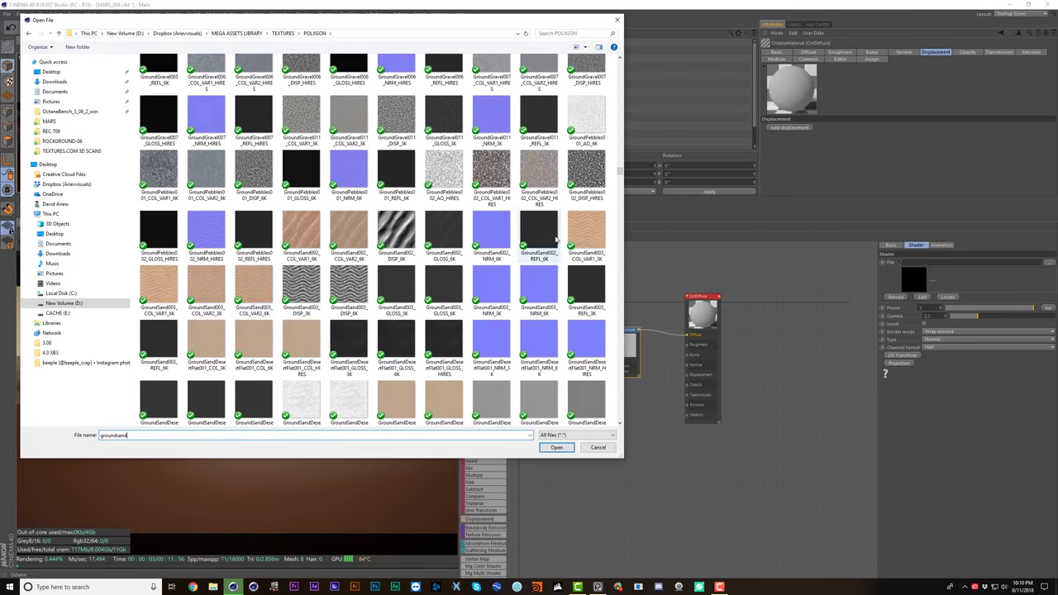
pyautogui.scroll(-2, 397, 273)
pyautogui.click(398, 274)
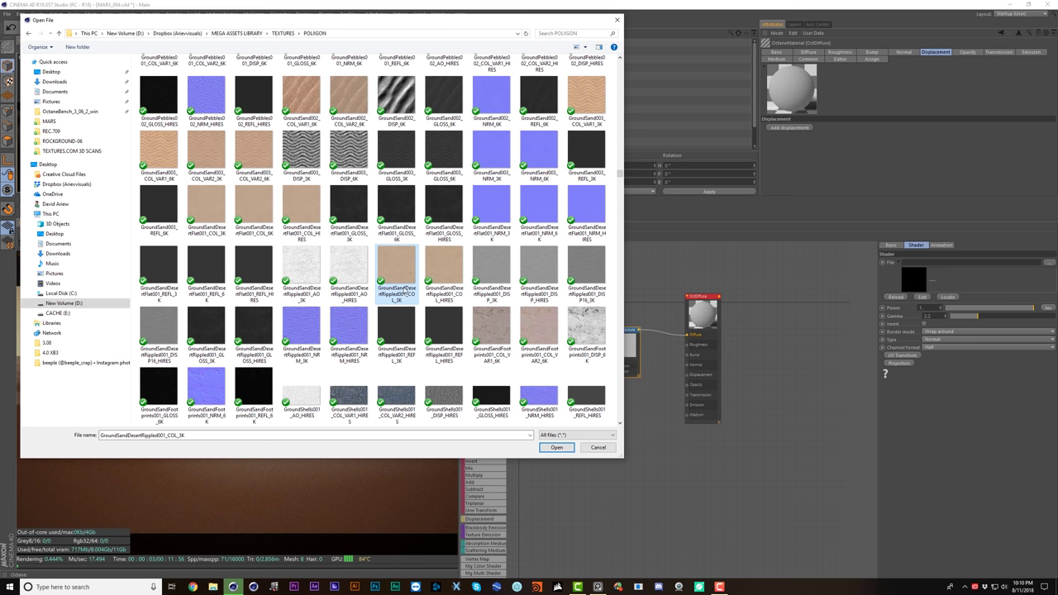
pyautogui.click(443, 295)
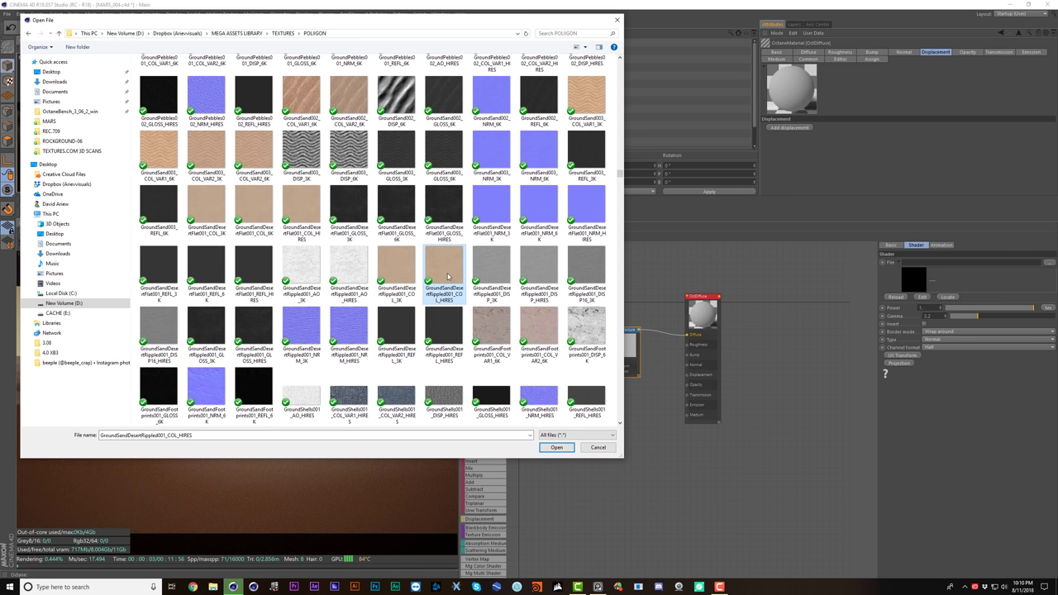
pyautogui.doubleClick(447, 276)
pyautogui.click(576, 322)
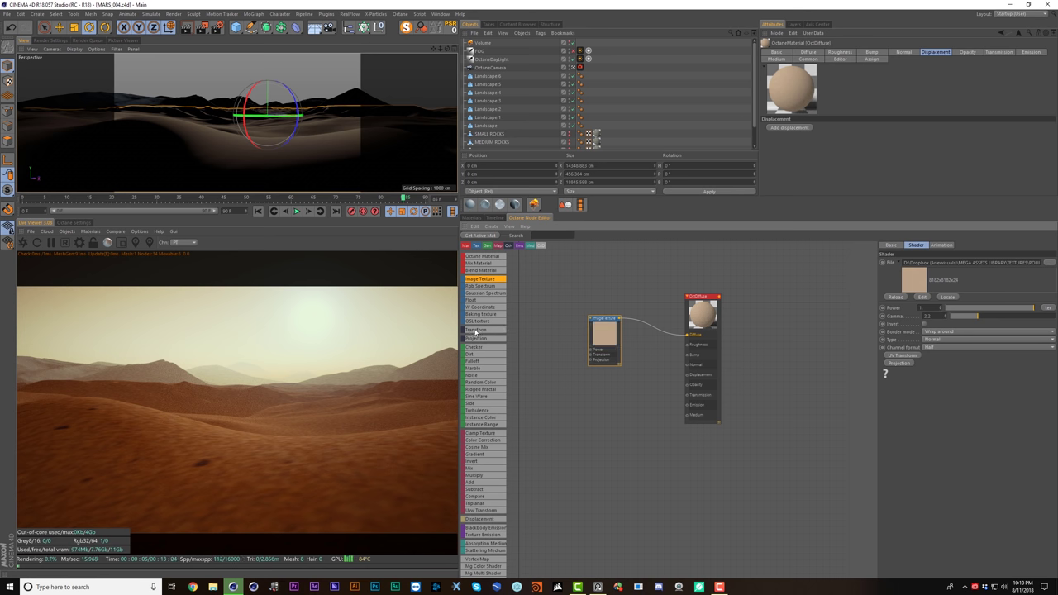
# - Connect a Transform node to the colour texture, scale it uniformly to about 0.227, and move the material node farther away
pyautogui.moveTo(476, 331); pyautogui.dragTo(565, 362)
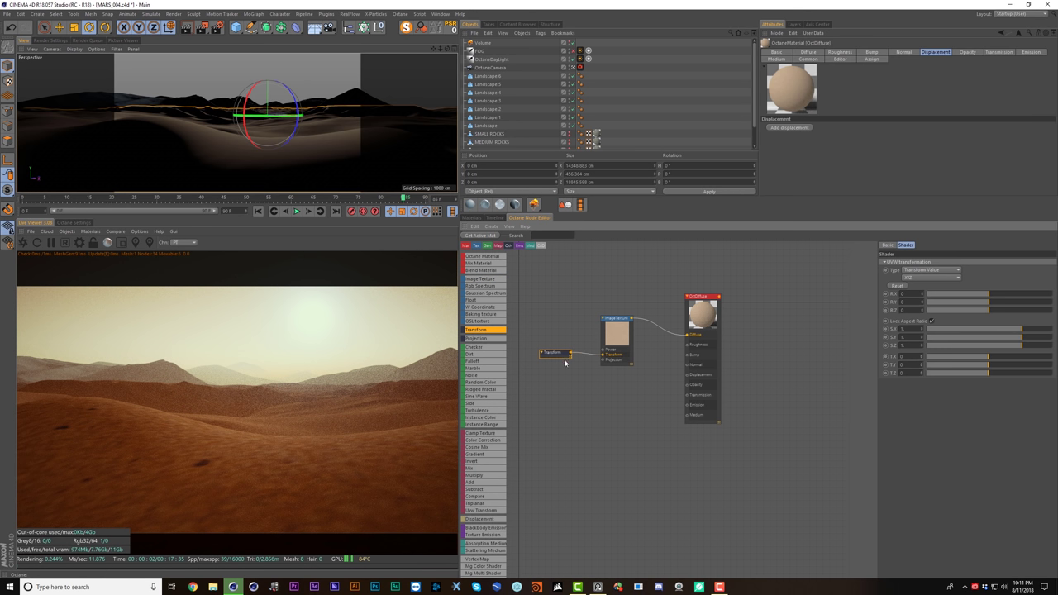
pyautogui.moveTo(1022, 331); pyautogui.dragTo(1004, 331)
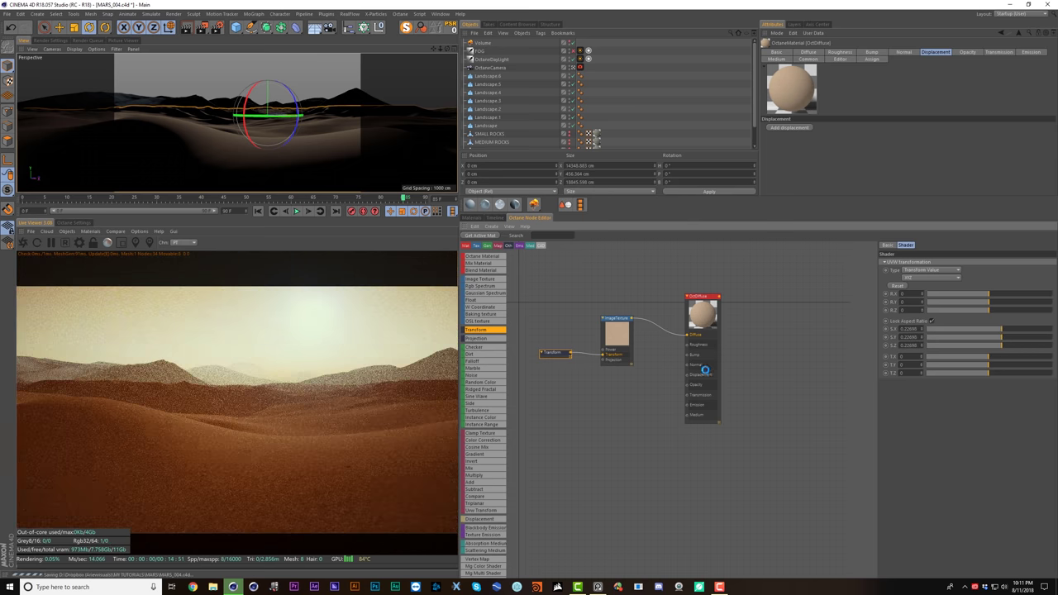
pyautogui.moveTo(718, 320); pyautogui.dragTo(767, 315)
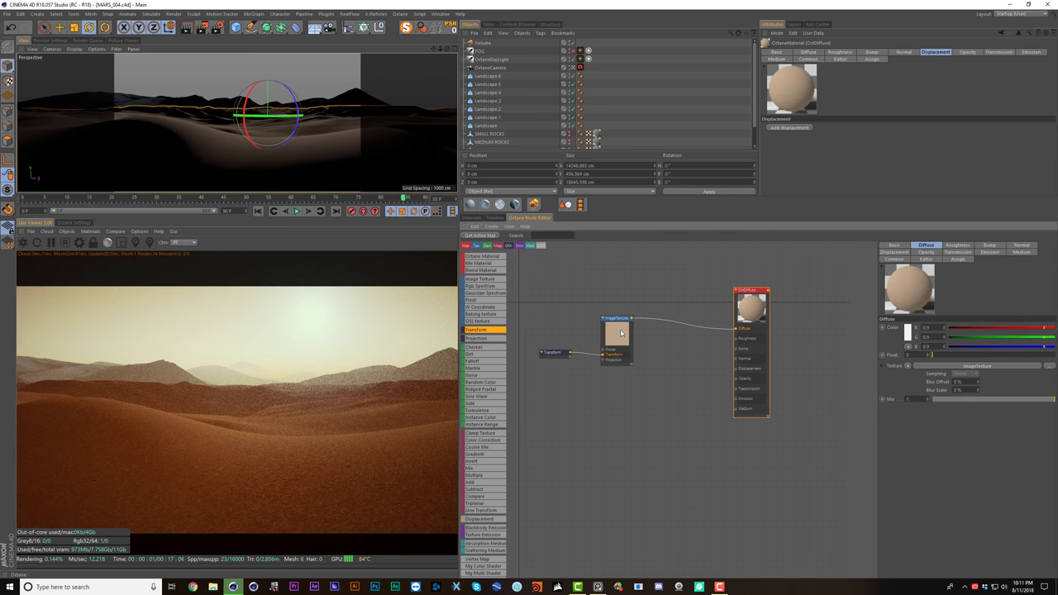
# - Duplicate the colour Image Texture node below the original and connect the same Transform node to the copy
pyautogui.click(620, 333)
pyautogui.keyDown('ctrl'); pyautogui.moveTo(617, 328); pyautogui.dragTo(622, 396); pyautogui.keyUp('ctrl')
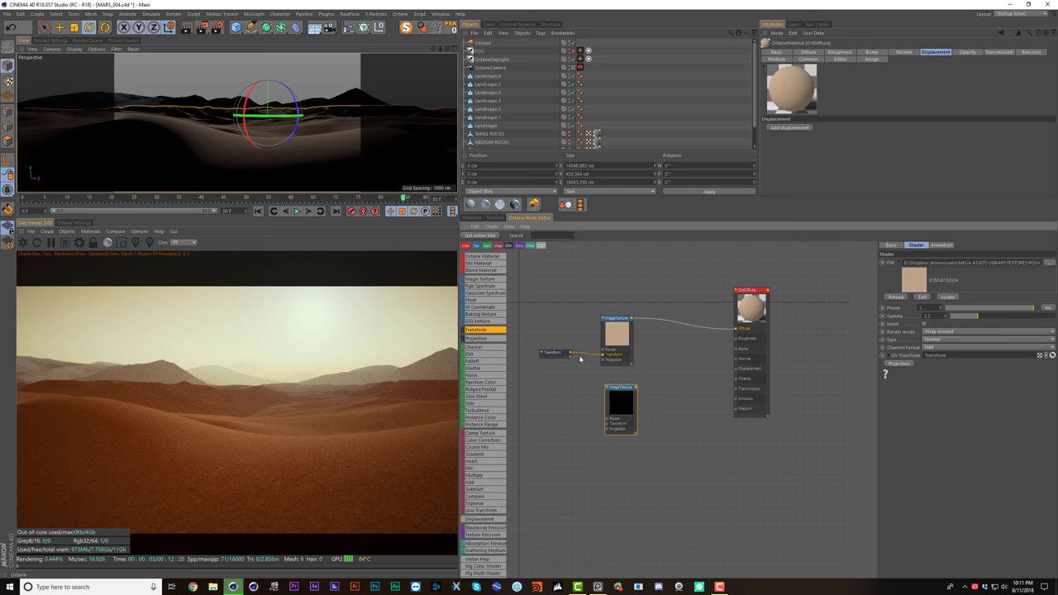
pyautogui.moveTo(570, 354); pyautogui.dragTo(607, 424)
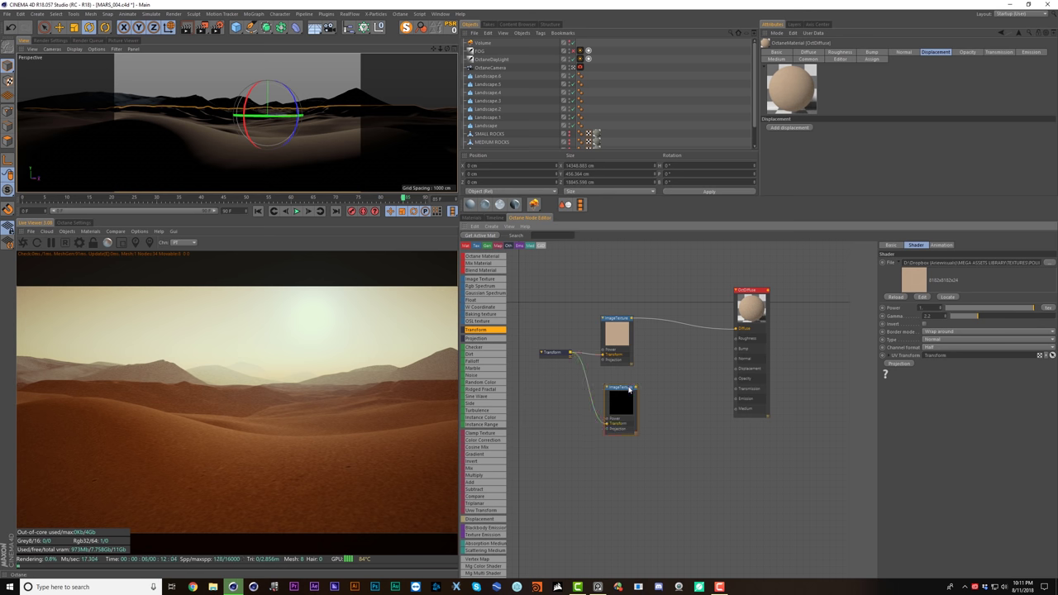
# - Load GroundSandDesertRippled001_GLOSS_HIRES.jpg into the duplicated texture node without a project copy, and connect it to the material's Roughness channel
pyautogui.click(1050, 262)
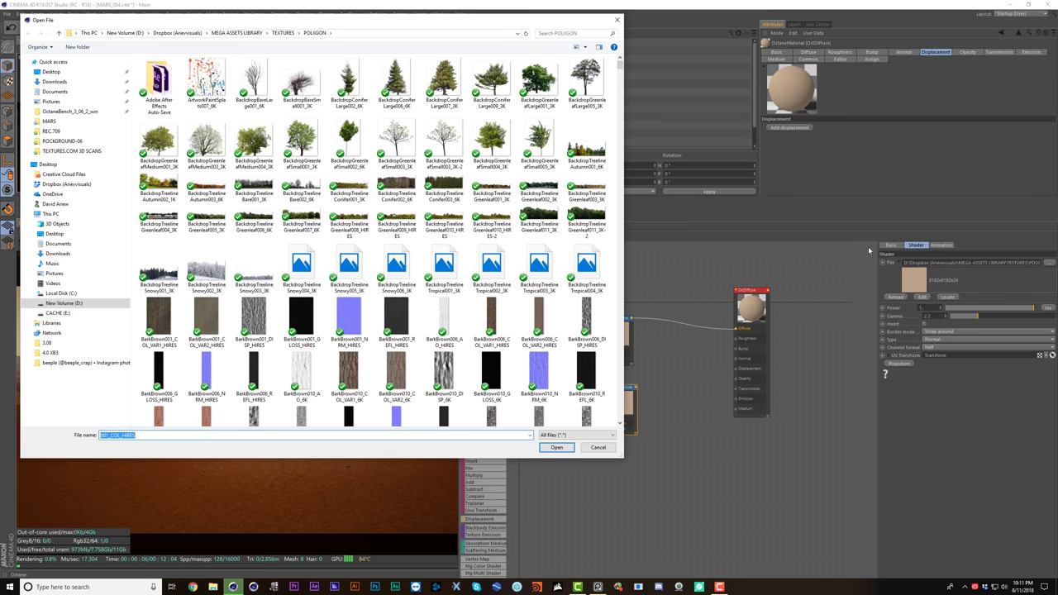
pyautogui.press('BackSpace')
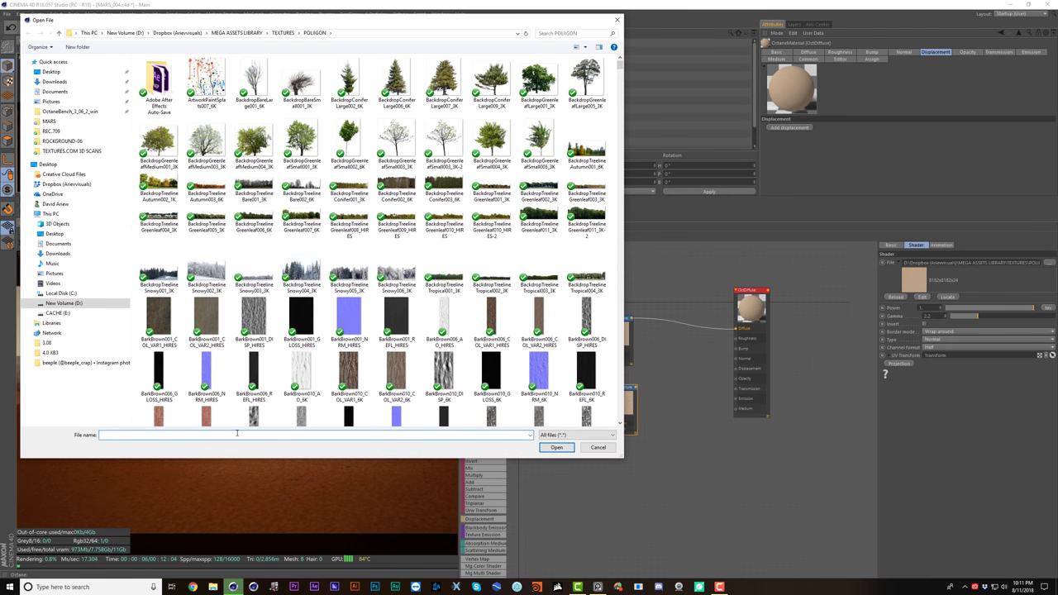
pyautogui.write('groundsandd')
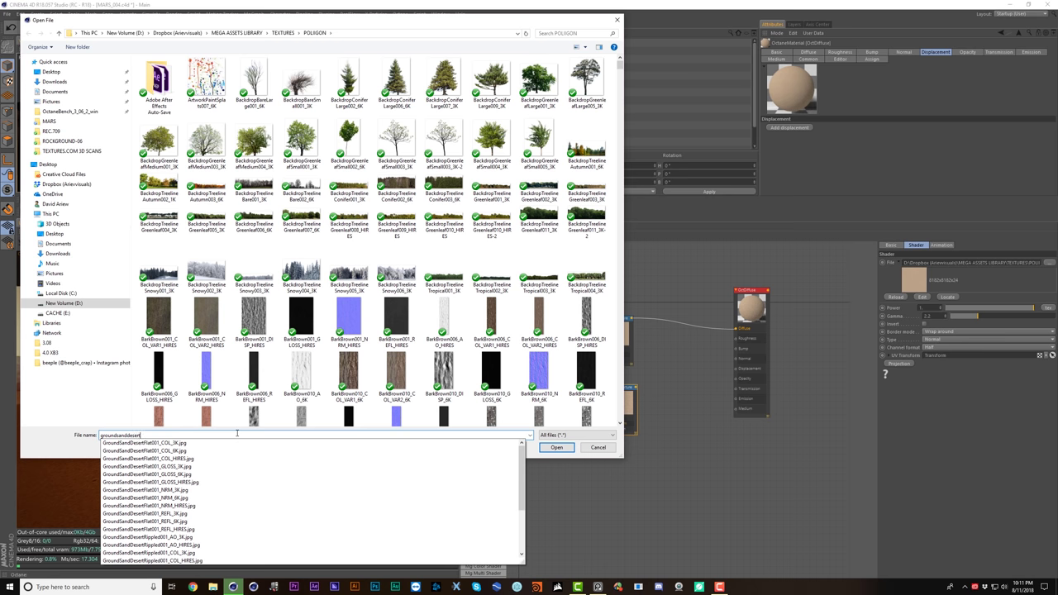
pyautogui.write('esert')
pyautogui.scroll(-3, 211, 512)
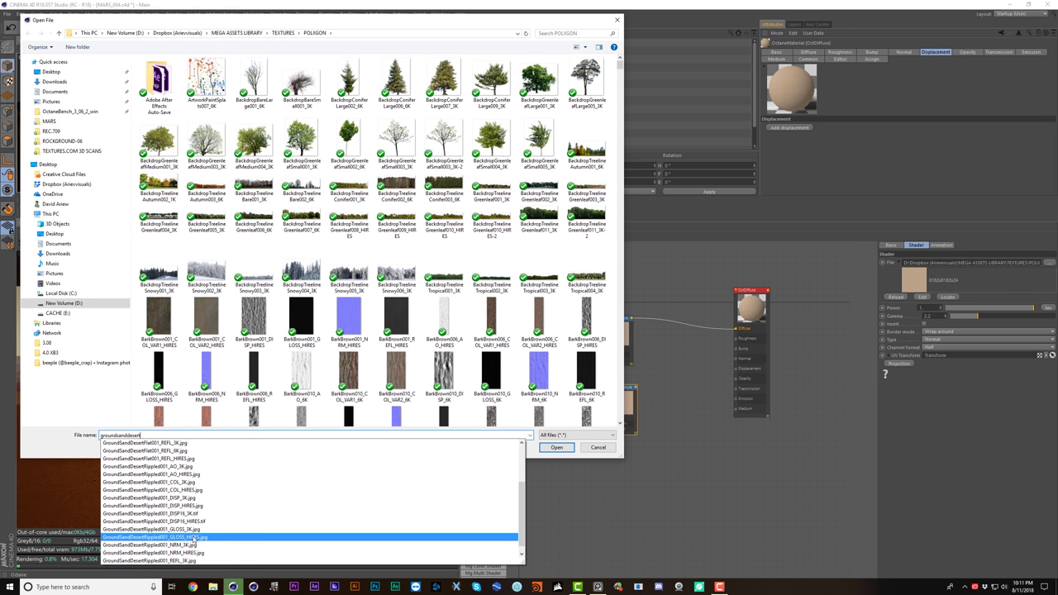
pyautogui.click(202, 538)
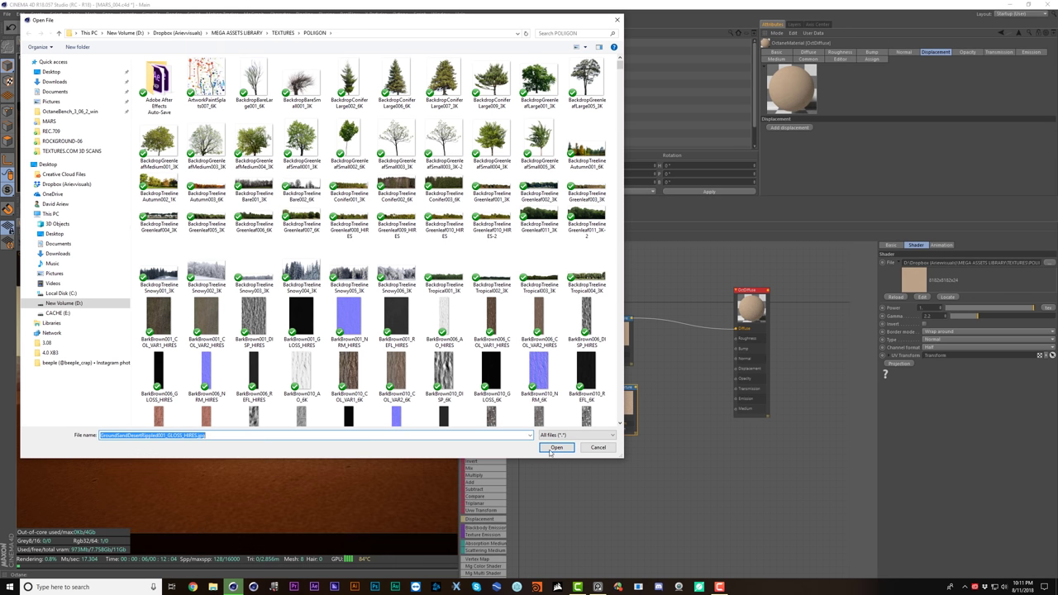
pyautogui.click(551, 449)
pyautogui.click(575, 319)
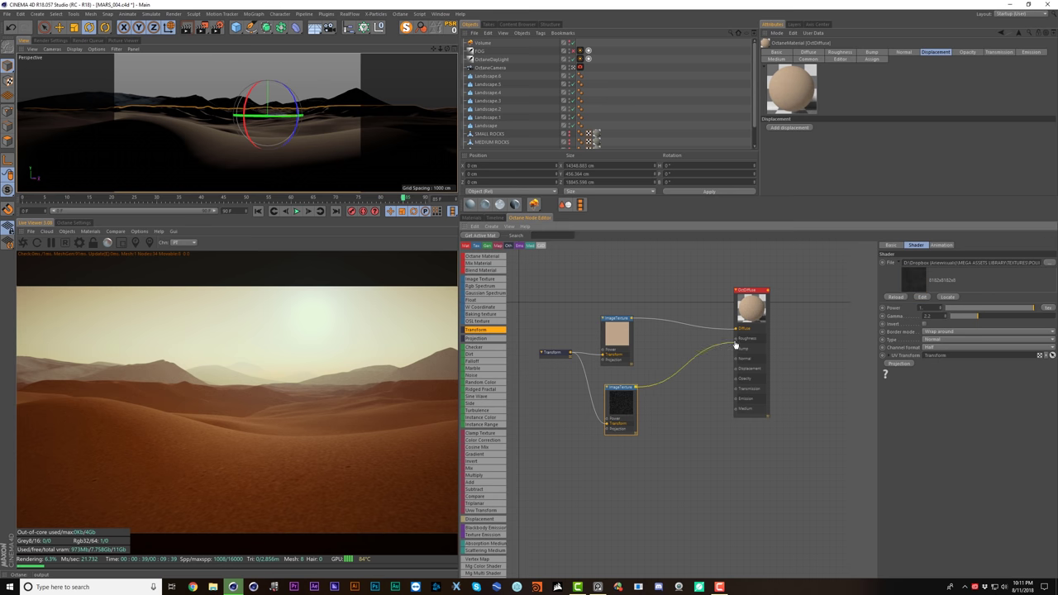
pyautogui.moveTo(736, 346); pyautogui.dragTo(736, 339)
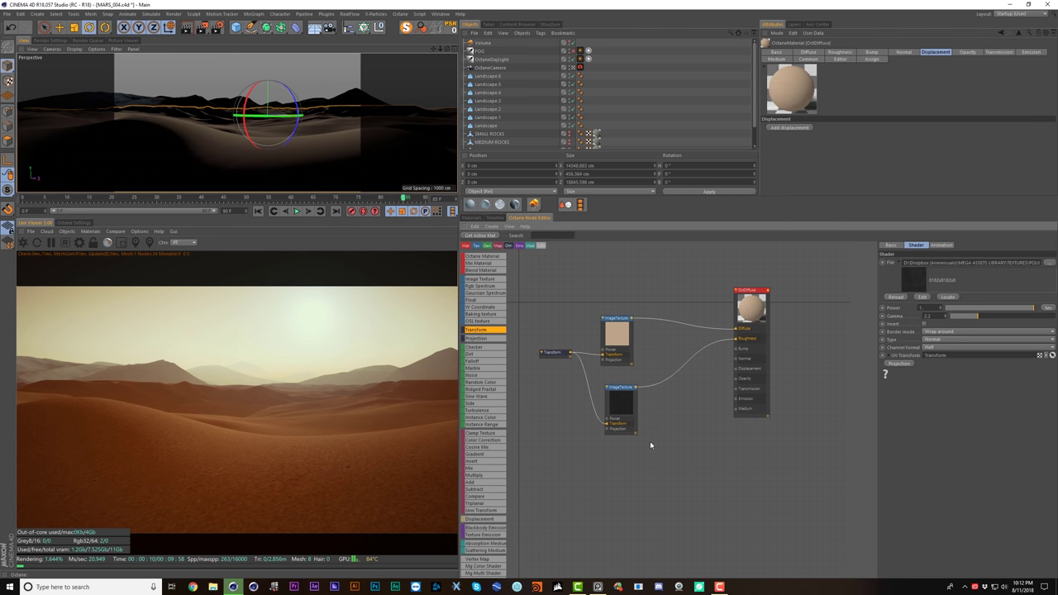
# - Check the gloss texture's file name and toggle its Invert option for use as a roughness map
pyautogui.click(980, 262)
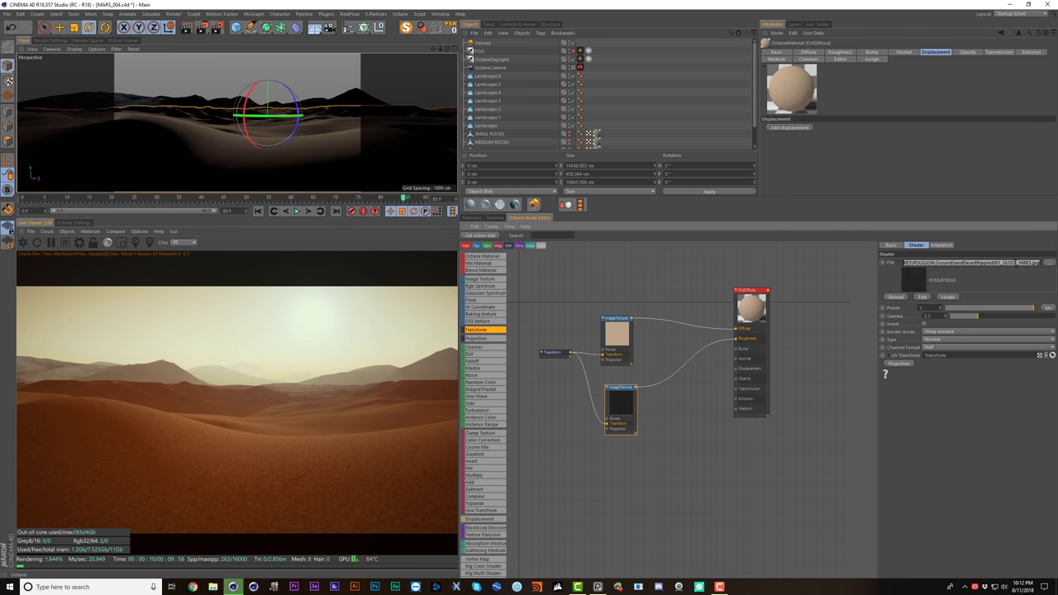
pyautogui.click(1016, 262)
pyautogui.doubleClick(1009, 263)
pyautogui.click(1007, 262)
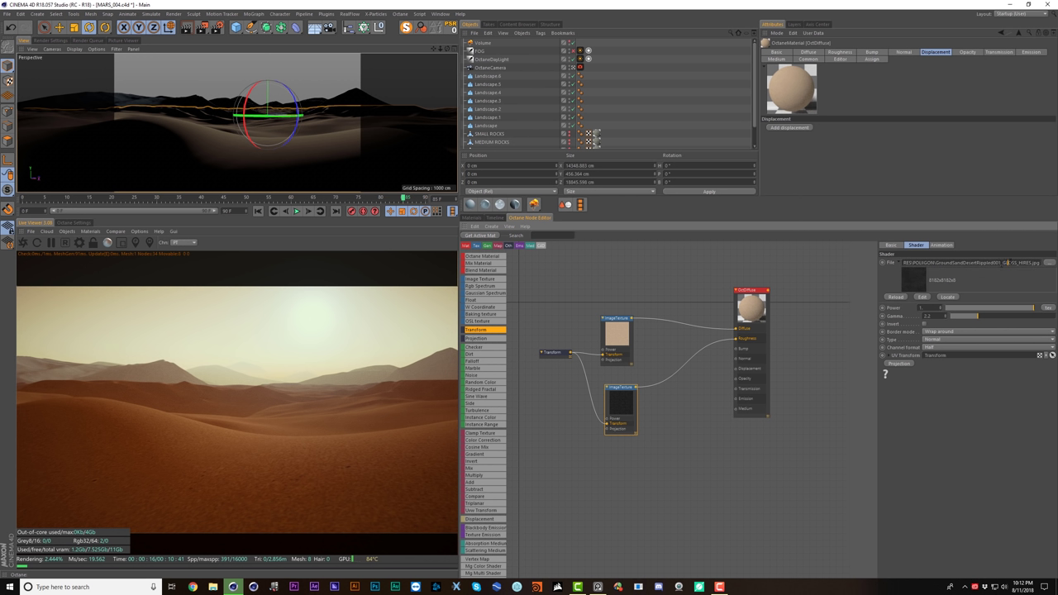
pyautogui.click(925, 324)
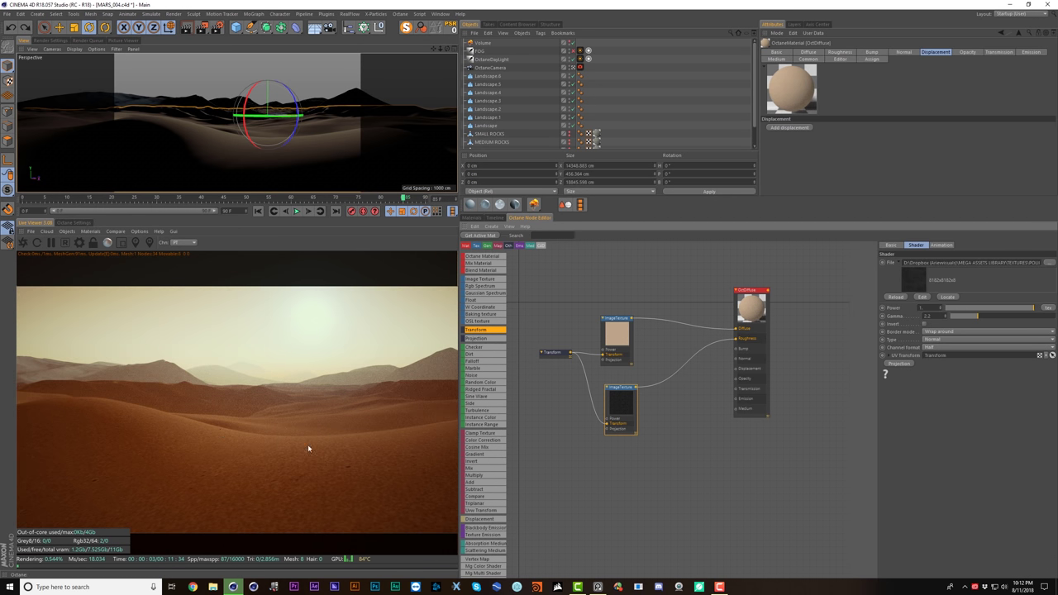
# - Change the sand material's type to Glossy
pyautogui.click(764, 301)
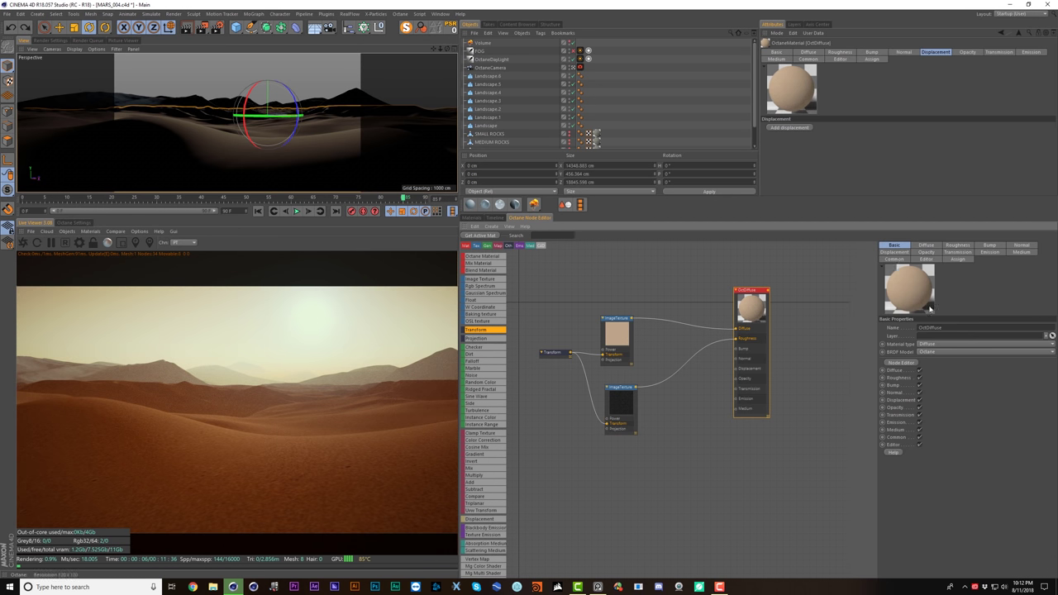
pyautogui.click(921, 345)
pyautogui.click(927, 361)
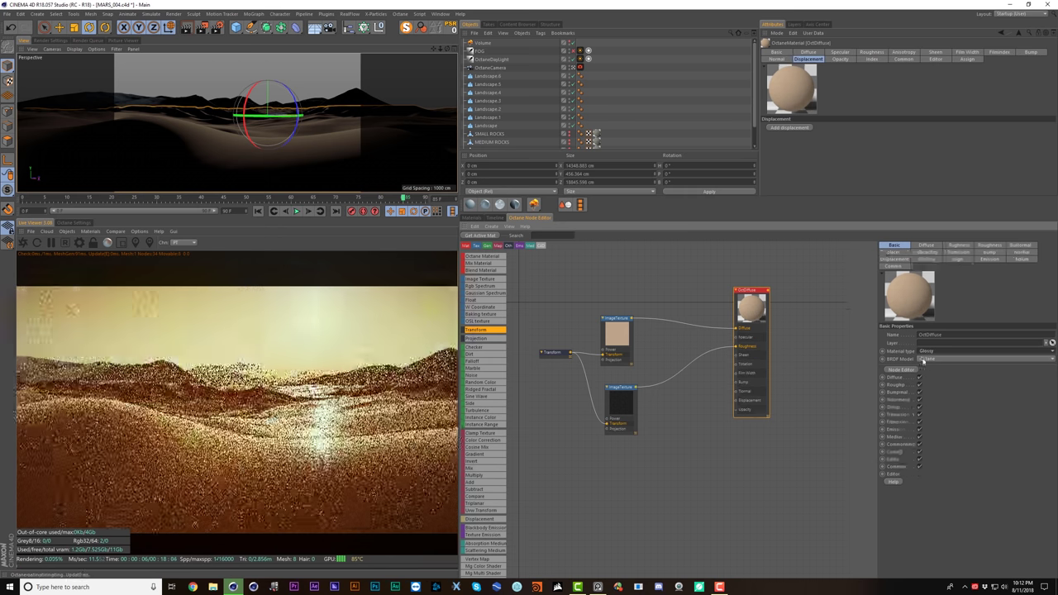
# - Rearrange the texture nodes, duplicate the inverted gloss texture below them, and connect the Transform node to the copy
pyautogui.click(620, 404)
pyautogui.moveTo(620, 403); pyautogui.dragTo(620, 390)
pyautogui.moveTo(616, 332); pyautogui.dragTo(620, 304)
pyautogui.moveTo(620, 390); pyautogui.dragTo(634, 419)
pyautogui.click(649, 369)
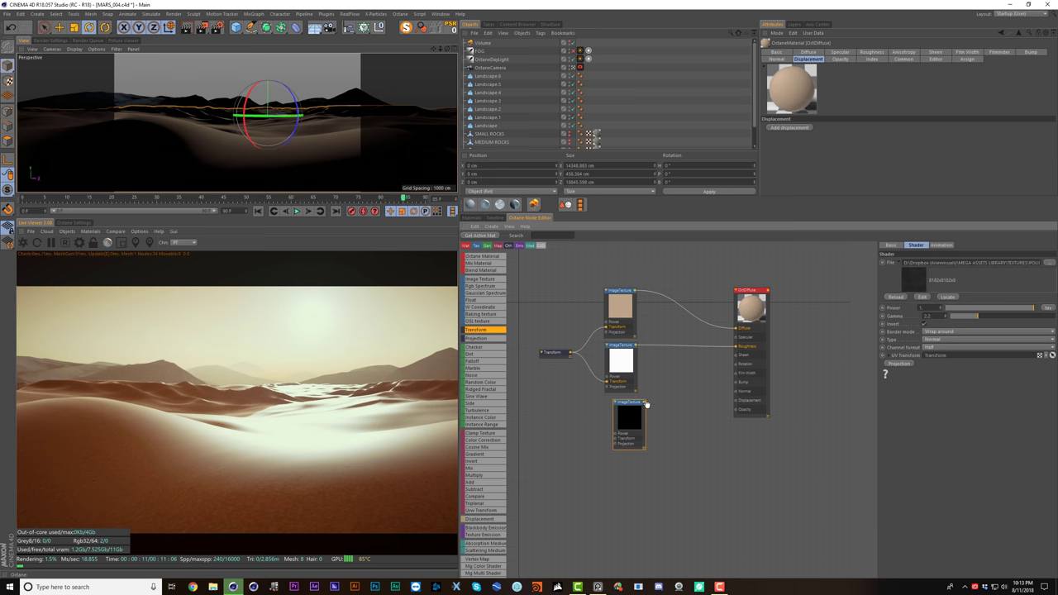
pyautogui.moveTo(570, 353); pyautogui.dragTo(614, 438)
# - Load GroundSandDesertRippled001_REFL_HIRES.jpg into the new texture node without copying the image to the project location
pyautogui.click(1048, 262)
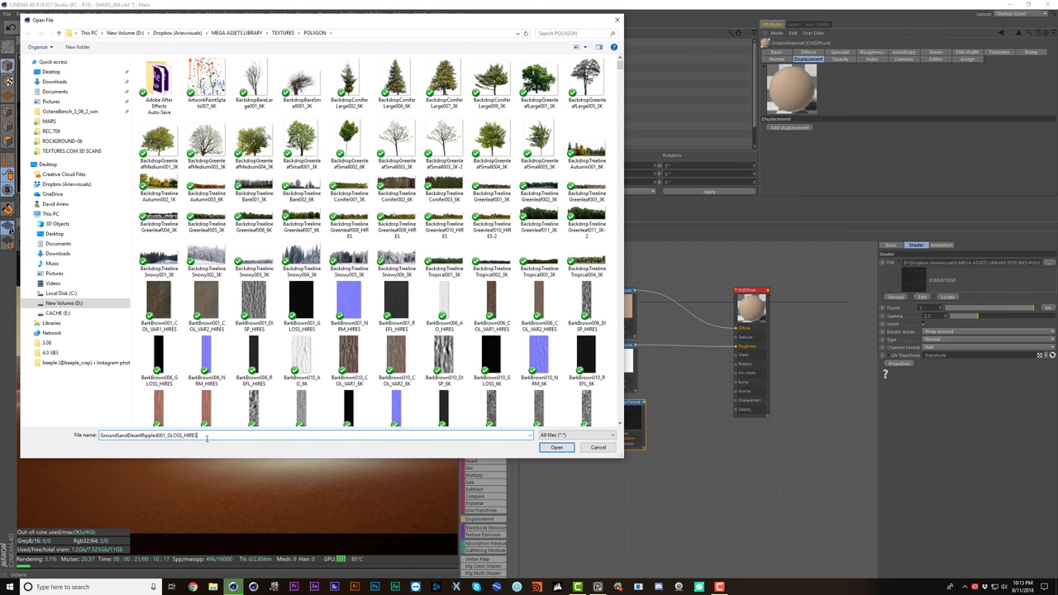
pyautogui.moveTo(197, 435); pyautogui.dragTo(181, 435)
pyautogui.press('BackSpace')
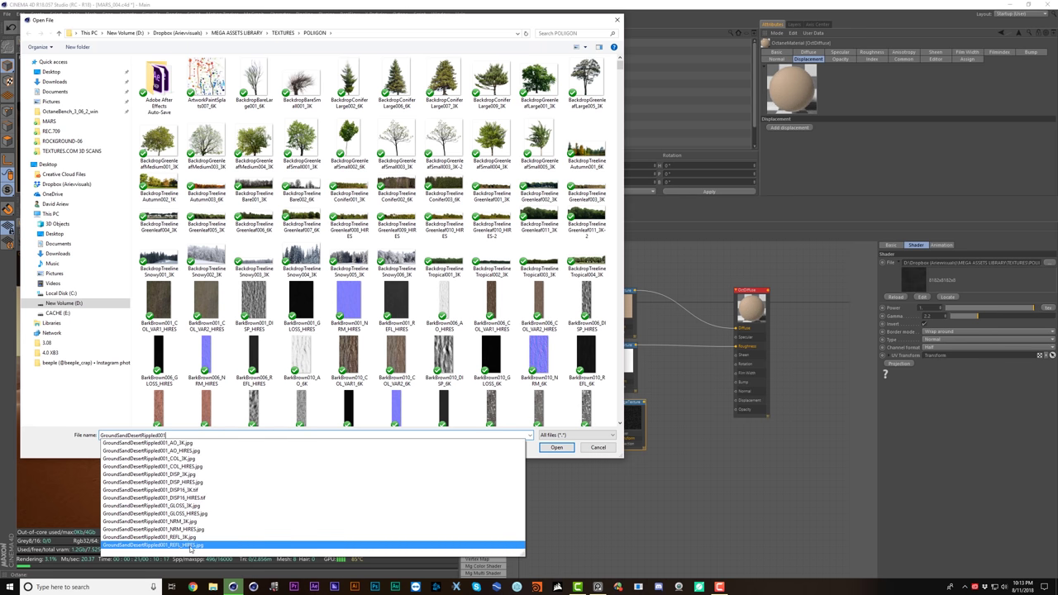
pyautogui.click(189, 545)
pyautogui.press('Return')
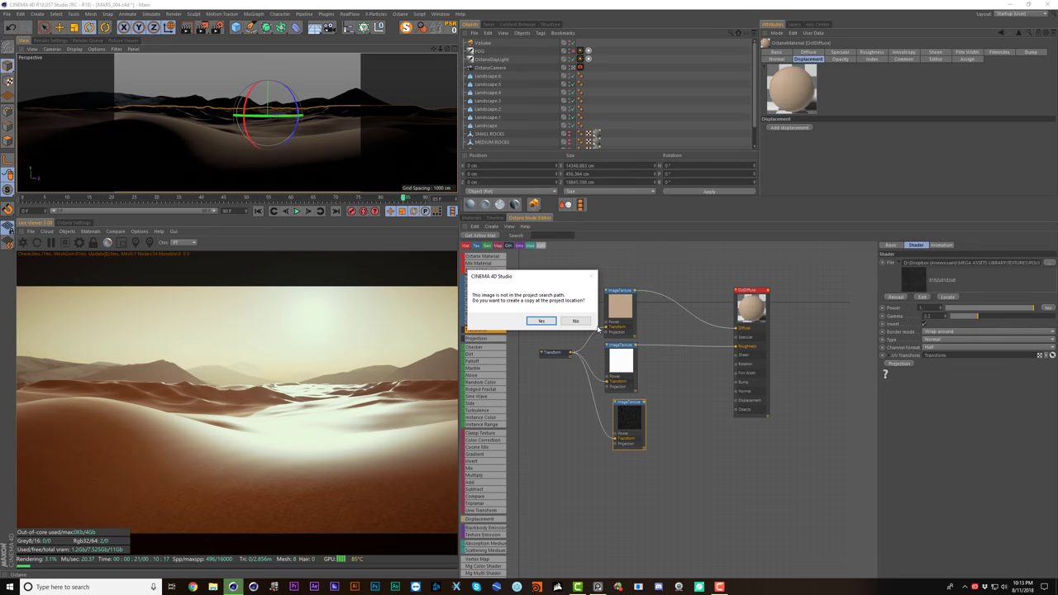
pyautogui.click(575, 321)
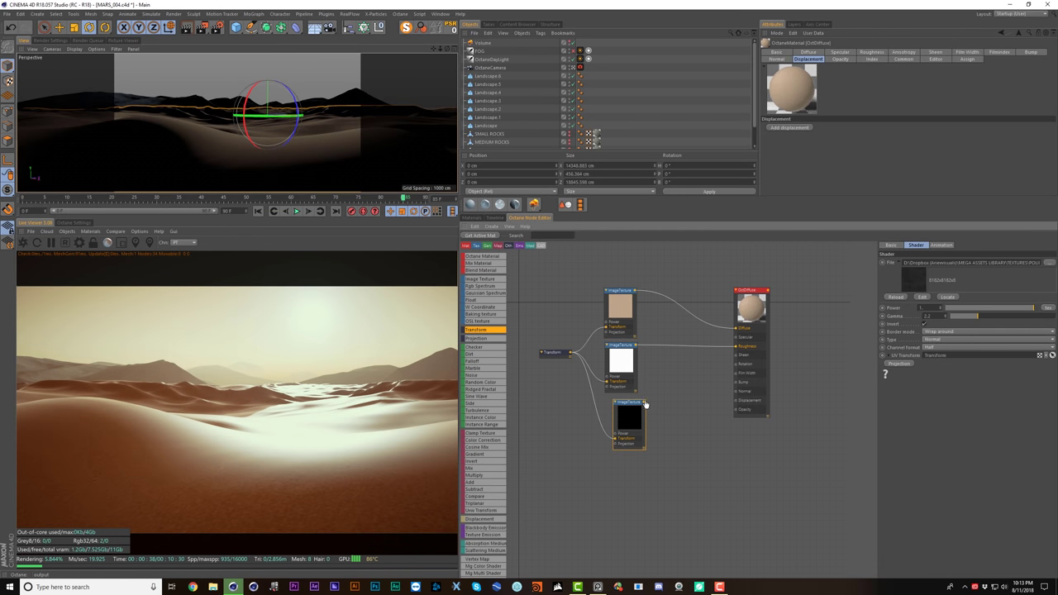
# - Connect the reflection texture to the sand material's Specular channel and disable its Invert option
pyautogui.moveTo(644, 403); pyautogui.dragTo(736, 338)
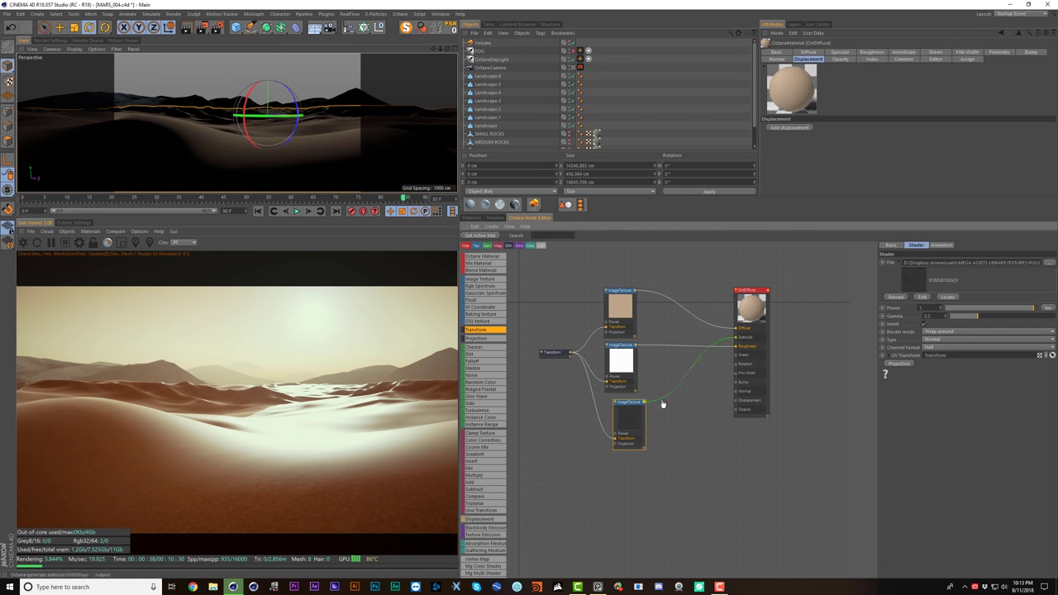
pyautogui.click(925, 324)
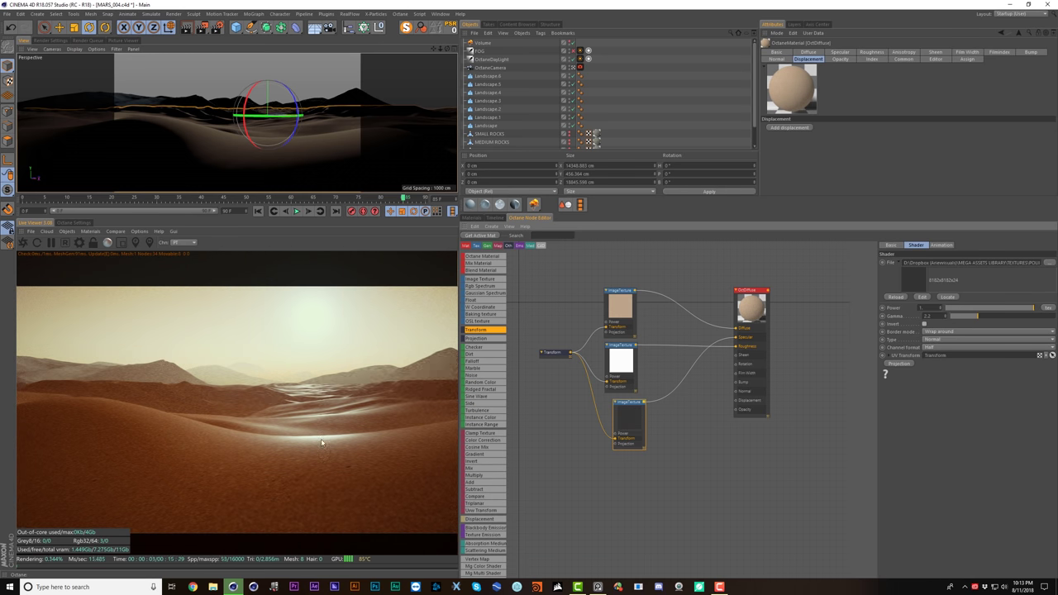
# - Load GroundSandDesertRippled001_NRM_HIRES.jpg into a Transform-linked duplicate of the reflection texture node, without copying the image to the project location
pyautogui.moveTo(638, 415); pyautogui.dragTo(620, 482)
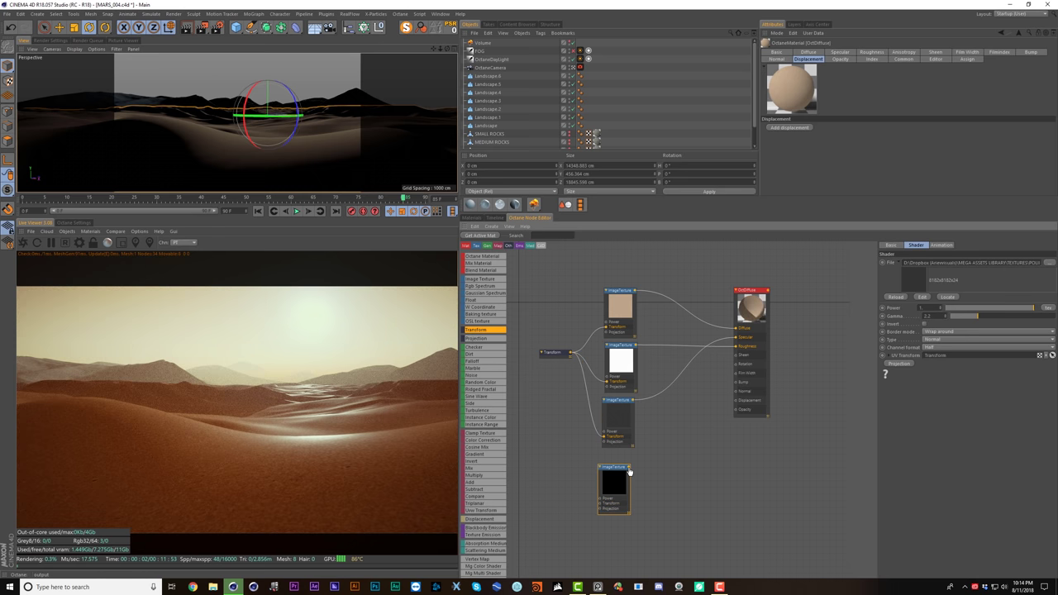
pyautogui.moveTo(569, 353); pyautogui.dragTo(600, 503)
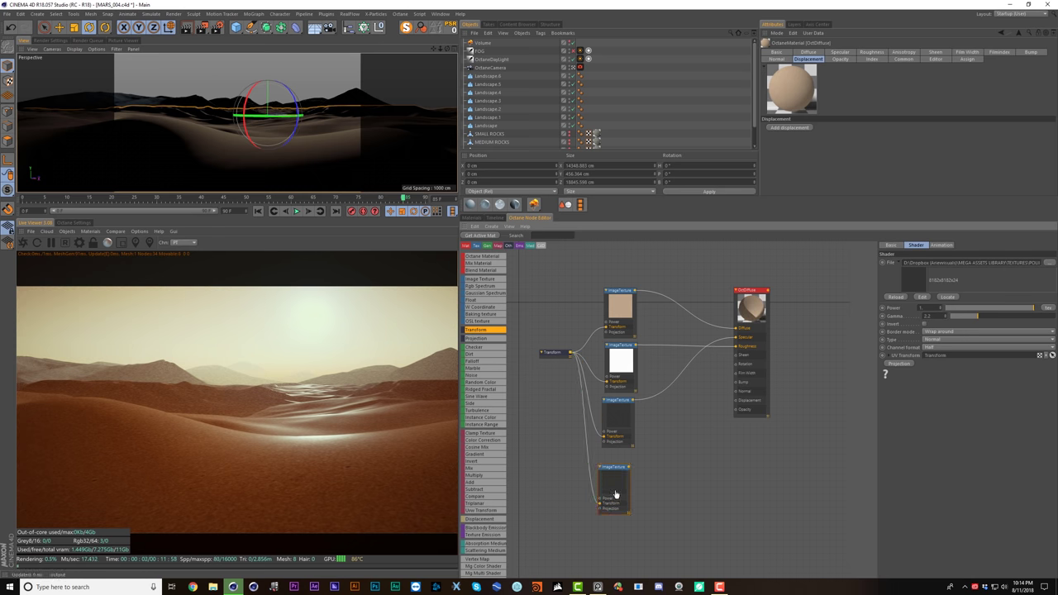
pyautogui.click(1049, 263)
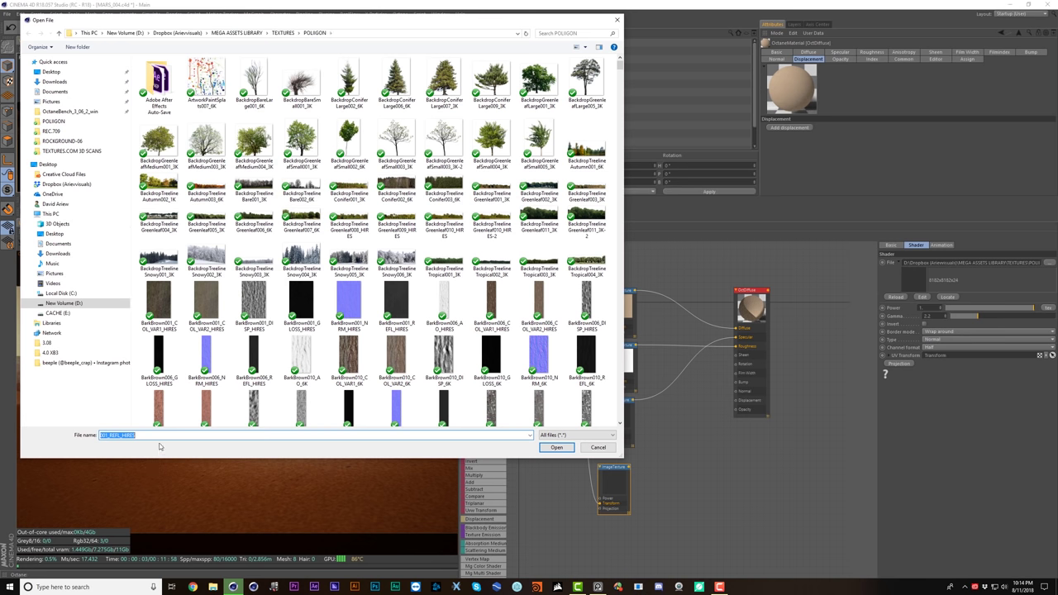
pyautogui.write('GroundSandDesertRippled0')
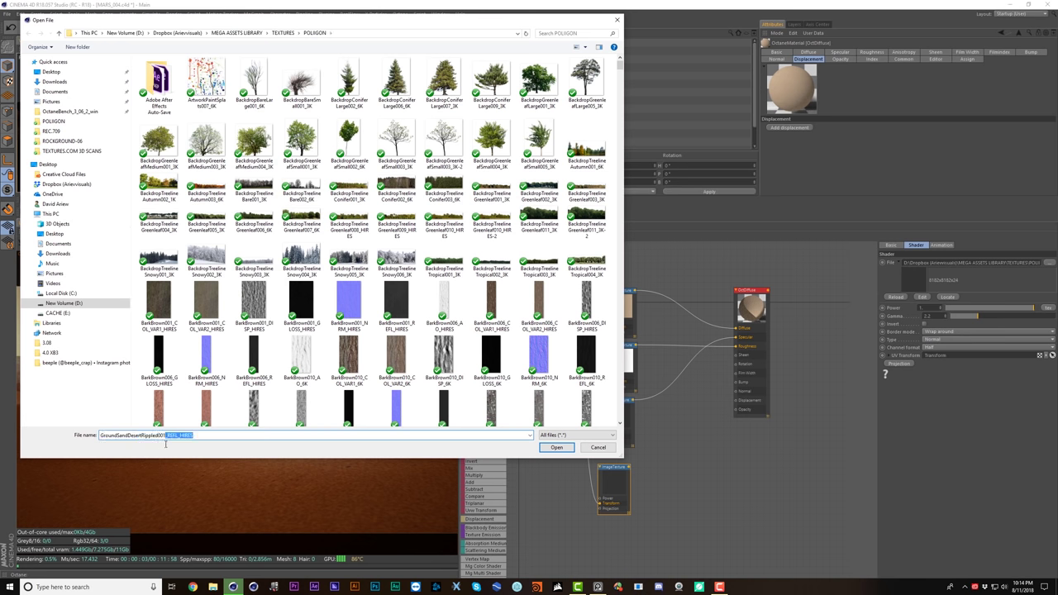
pyautogui.write('01')
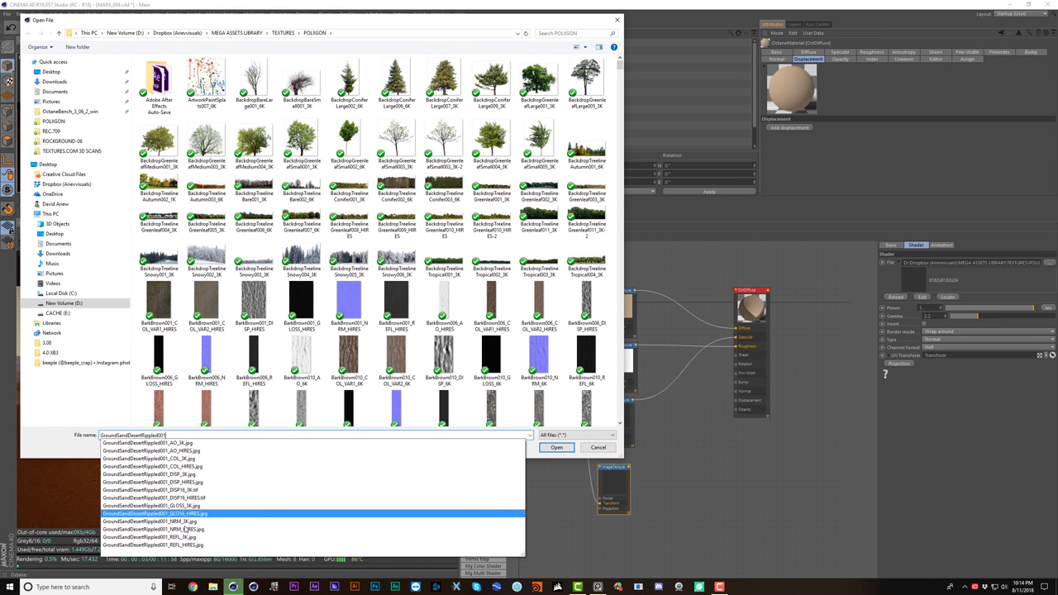
pyautogui.click(196, 532)
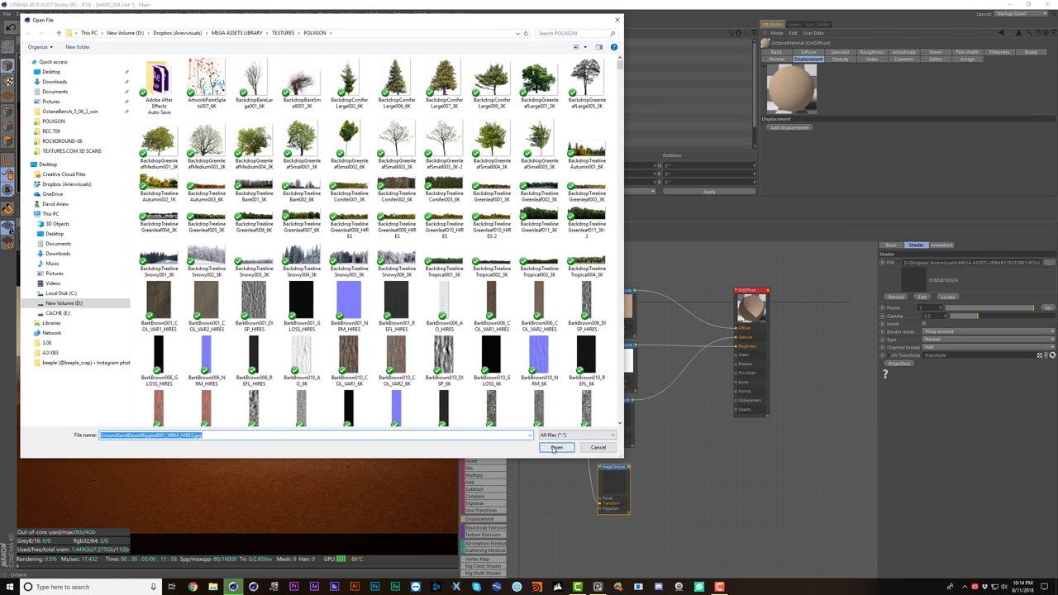
pyautogui.click(556, 448)
pyautogui.click(576, 321)
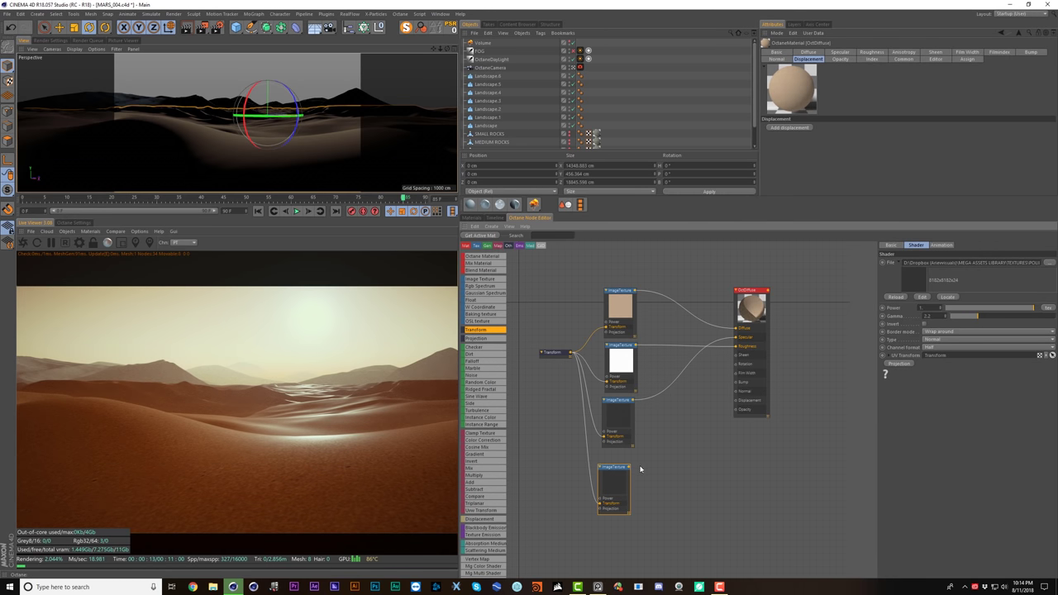
# - Connect the normal map to the sand material's Normal channel and lower the shared Transform scale to about 0.014
pyautogui.moveTo(629, 467); pyautogui.dragTo(738, 394)
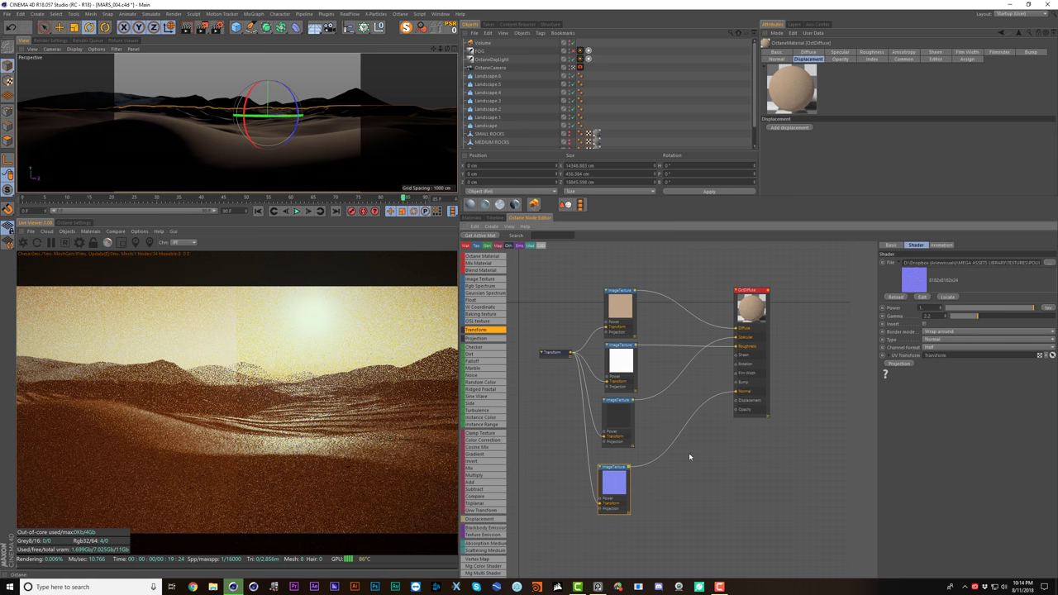
pyautogui.click(689, 457)
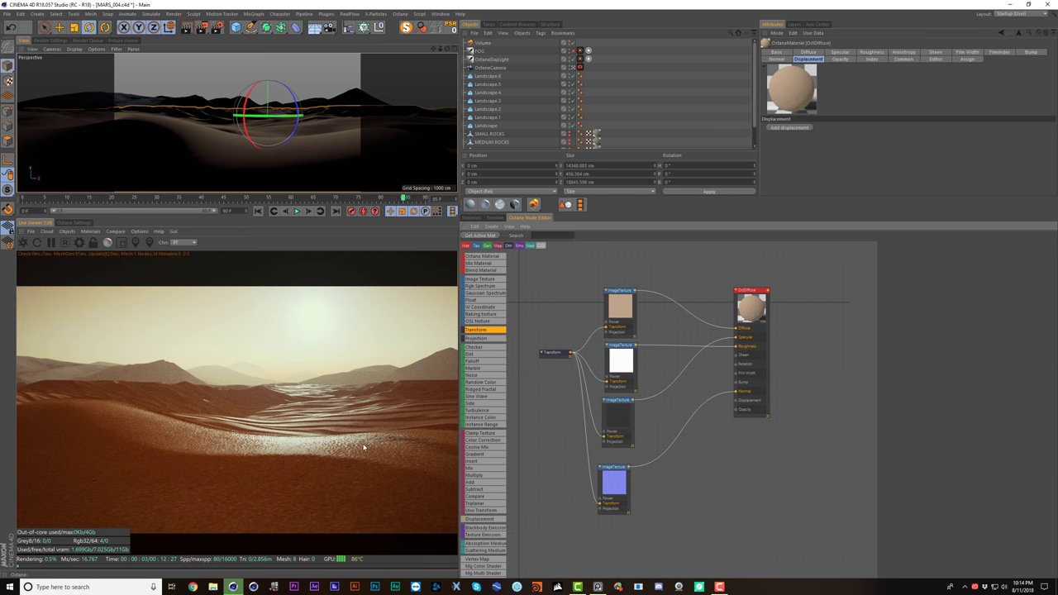
pyautogui.click(560, 356)
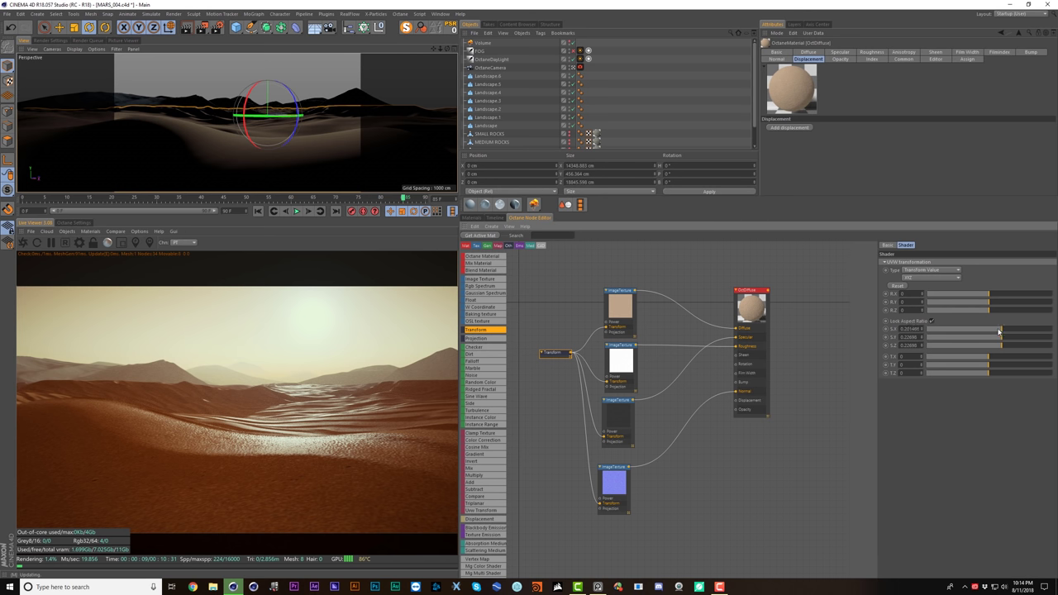
pyautogui.moveTo(1000, 331); pyautogui.dragTo(963, 332)
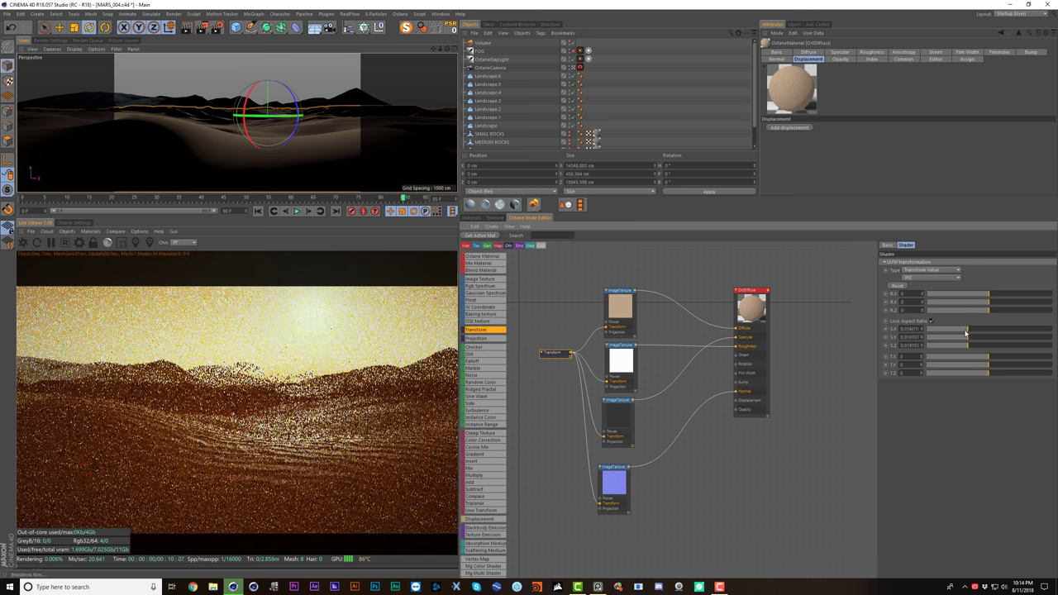
pyautogui.click(855, 365)
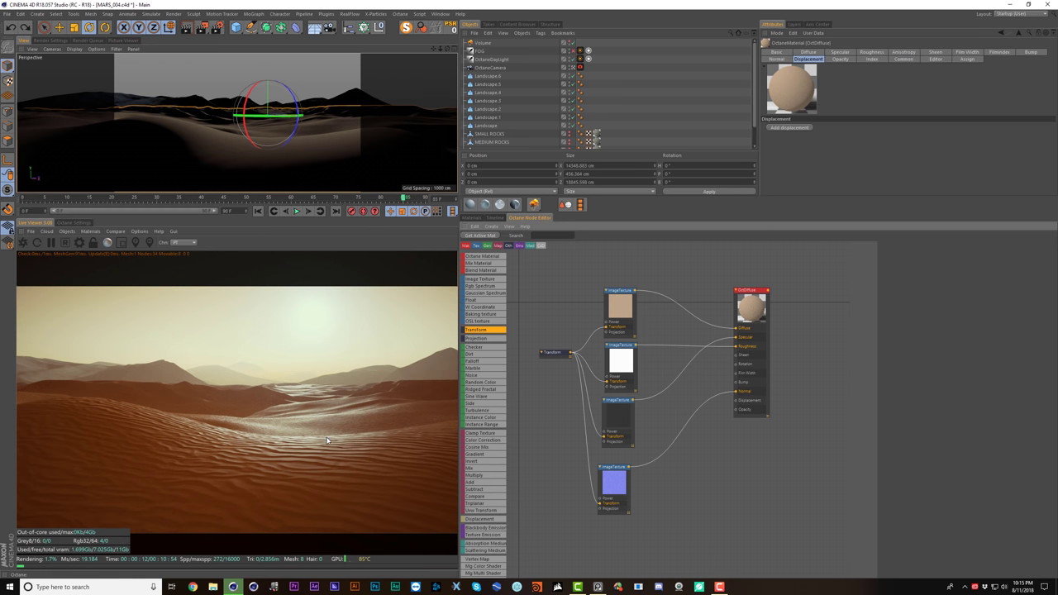
# - Try raising the reflection texture's gamma to about 2.85 and bring it back down
pyautogui.click(610, 420)
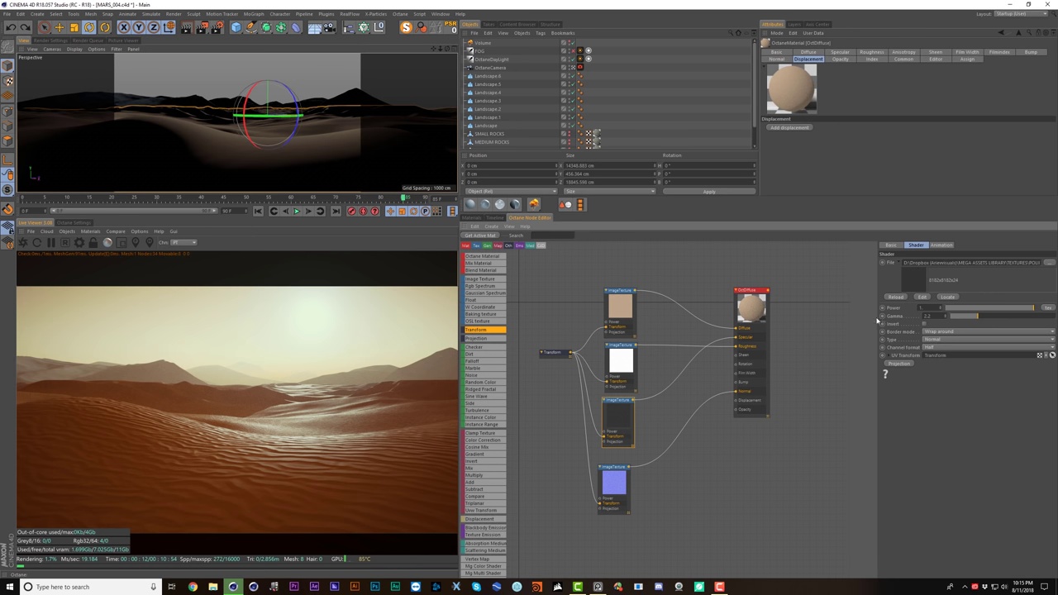
pyautogui.moveTo(981, 316); pyautogui.dragTo(986, 316)
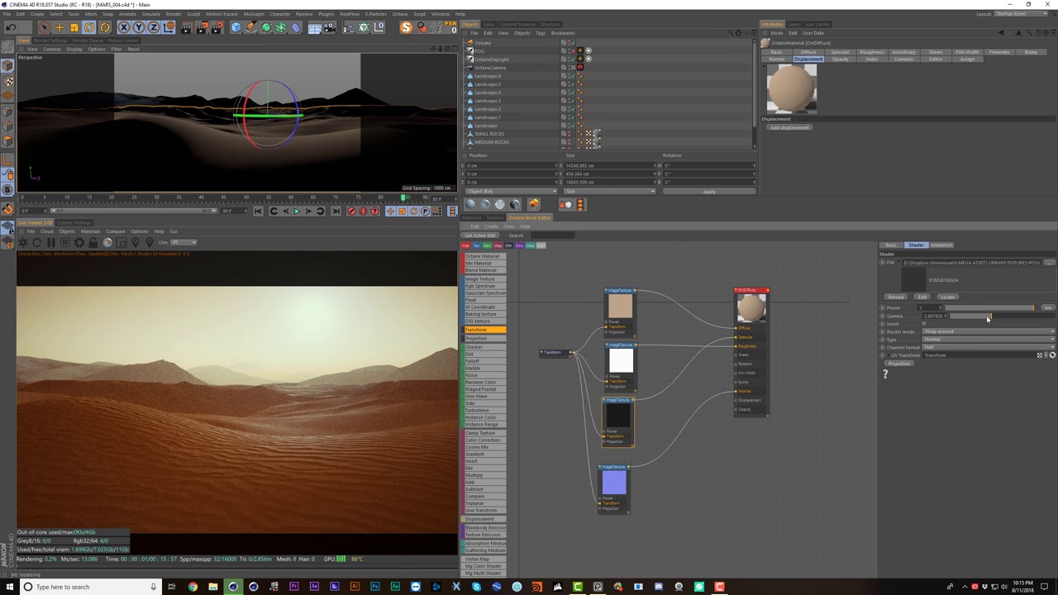
pyautogui.moveTo(988, 319); pyautogui.dragTo(971, 315)
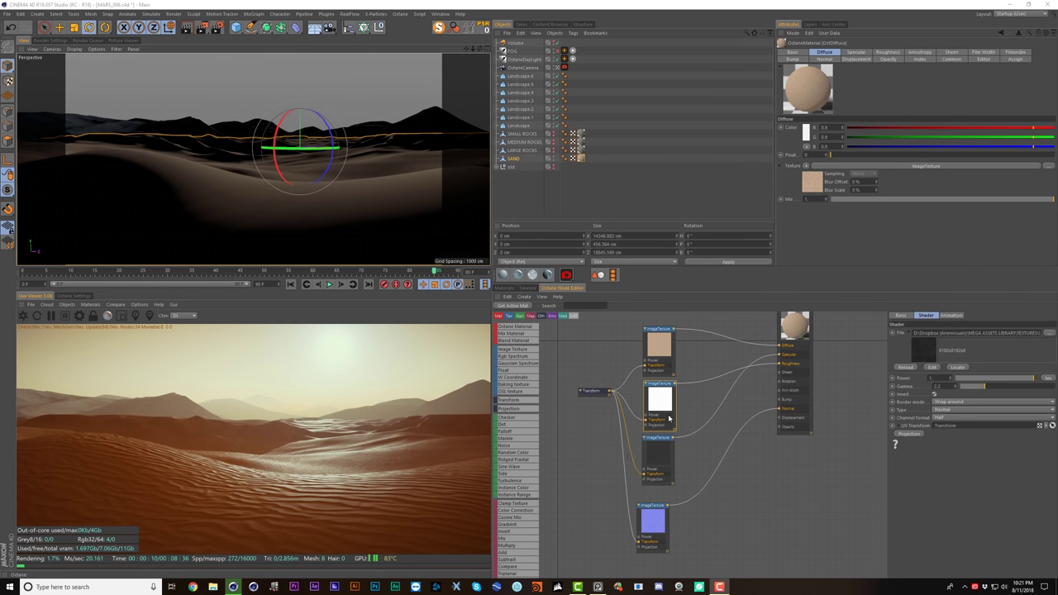
# - Try disabling Invert on the gloss texture and check the effect on the foreground sand with a render region
pyautogui.click(934, 396)
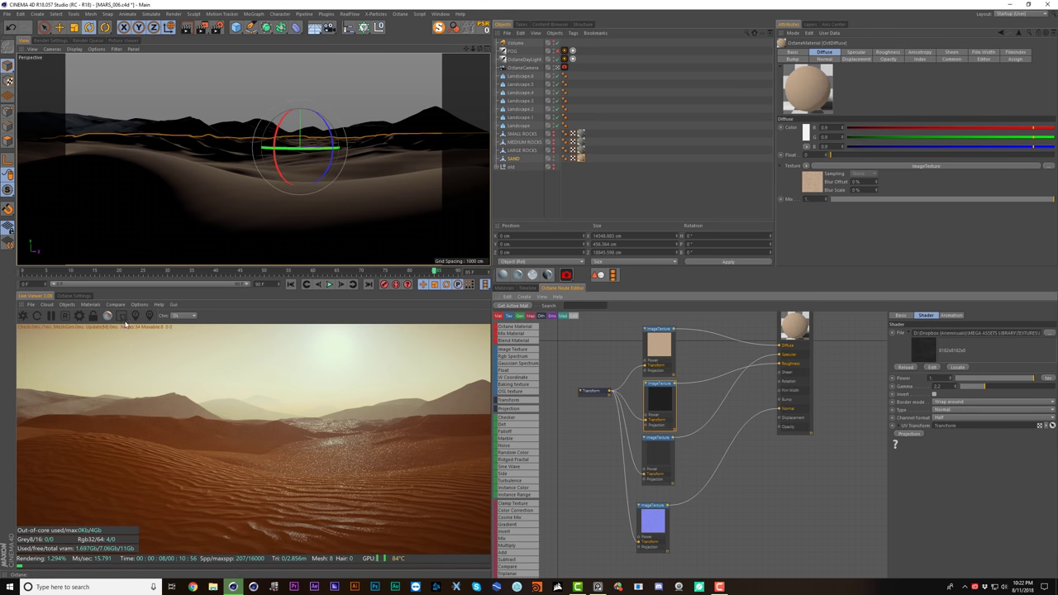
pyautogui.click(121, 315)
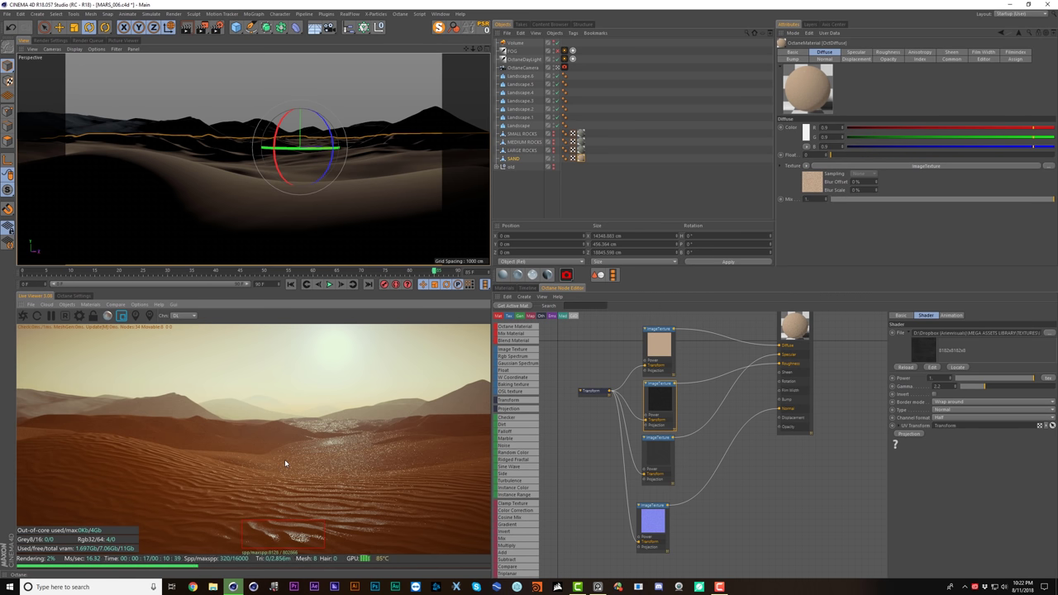
pyautogui.click(122, 316)
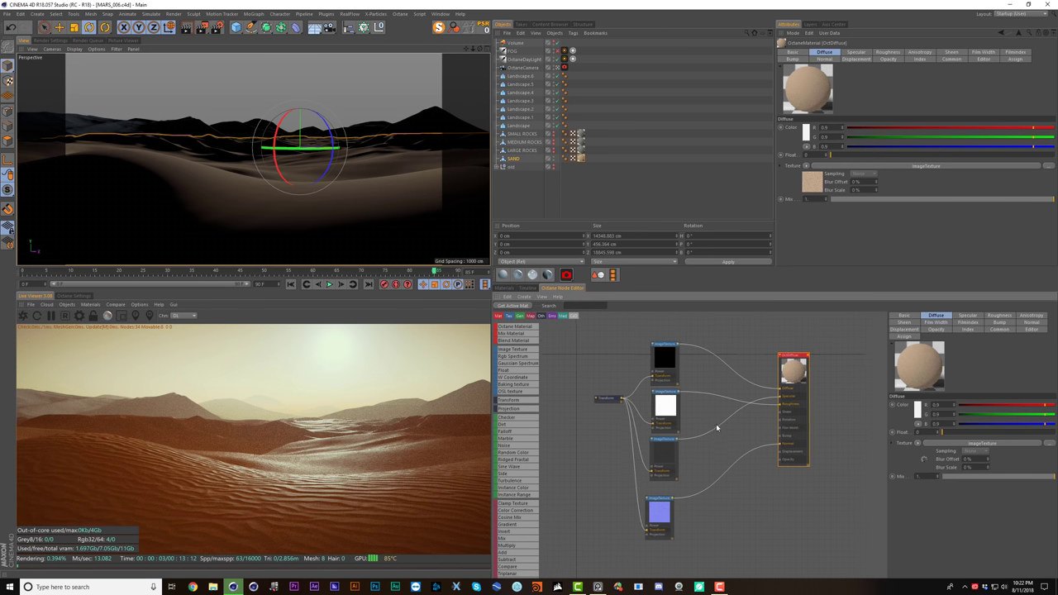
# - Rearrange the nodes, duplicate the normal texture below the others, and connect the Transform node to the copy
pyautogui.moveTo(717, 427); pyautogui.dragTo(723, 401, button='middle')
pyautogui.moveTo(616, 348); pyautogui.dragTo(583, 354)
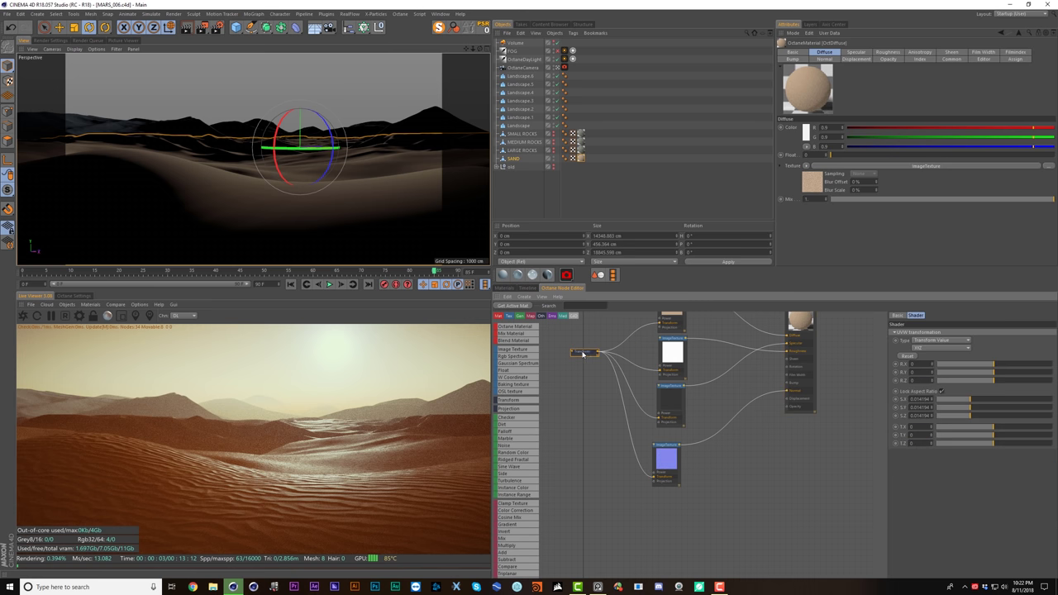
pyautogui.moveTo(667, 463); pyautogui.dragTo(673, 504)
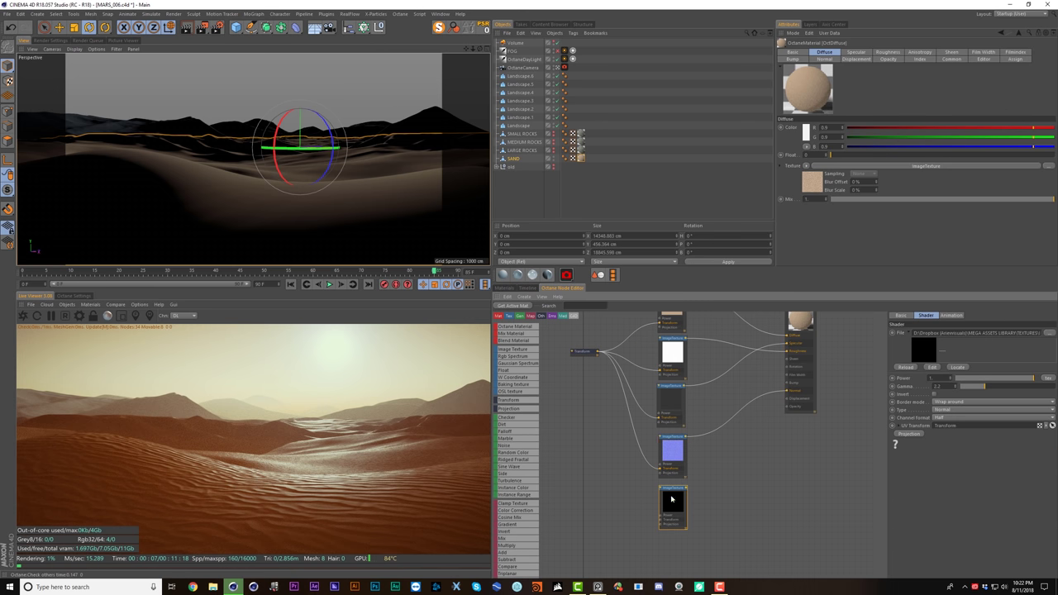
pyautogui.moveTo(599, 355); pyautogui.dragTo(660, 519)
pyautogui.click(679, 502)
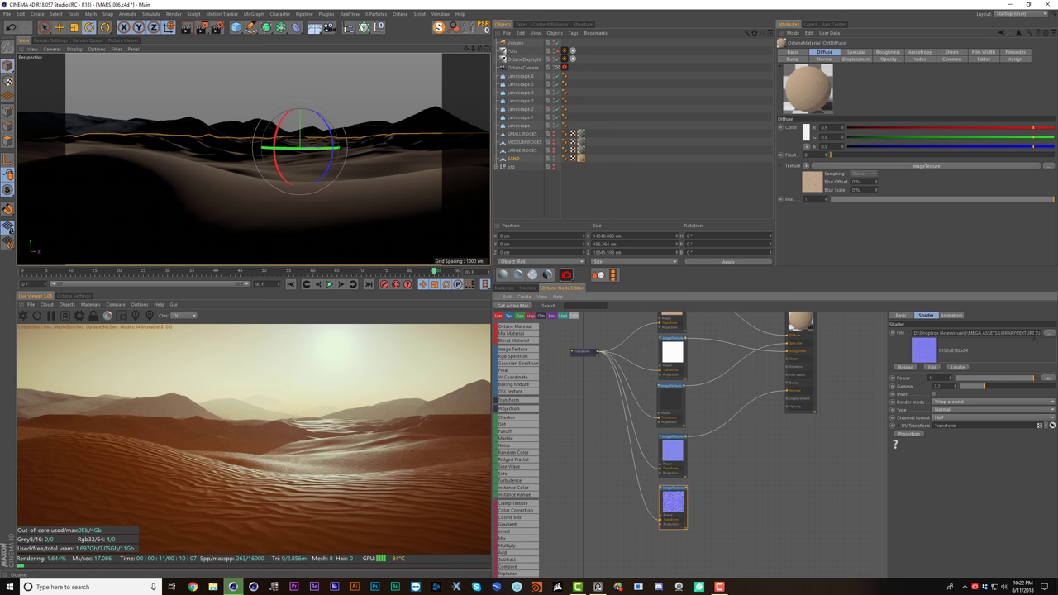
# - Load GroundSandDesertRippled001_DISP_HIRES.jpg into the new texture node without copying the image to the project location
pyautogui.click(1049, 333)
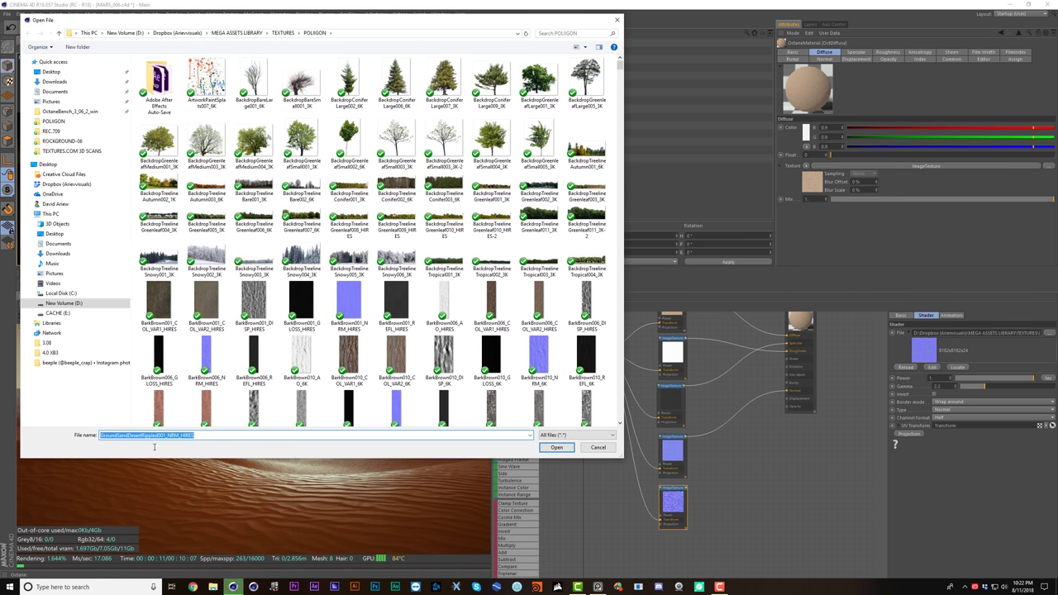
pyautogui.moveTo(197, 437); pyautogui.dragTo(164, 441)
pyautogui.press('BackSpace')
pyautogui.click(197, 483)
pyautogui.click(559, 451)
pyautogui.click(578, 322)
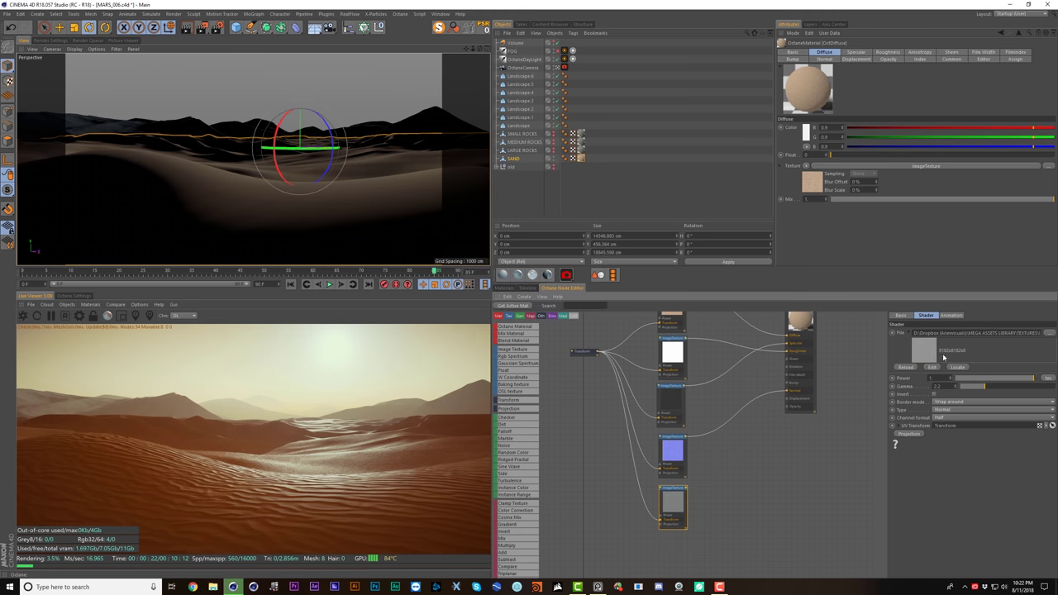
# - Add a displacement node to the sand material and set its level of detail to 8192x8192
pyautogui.click(800, 323)
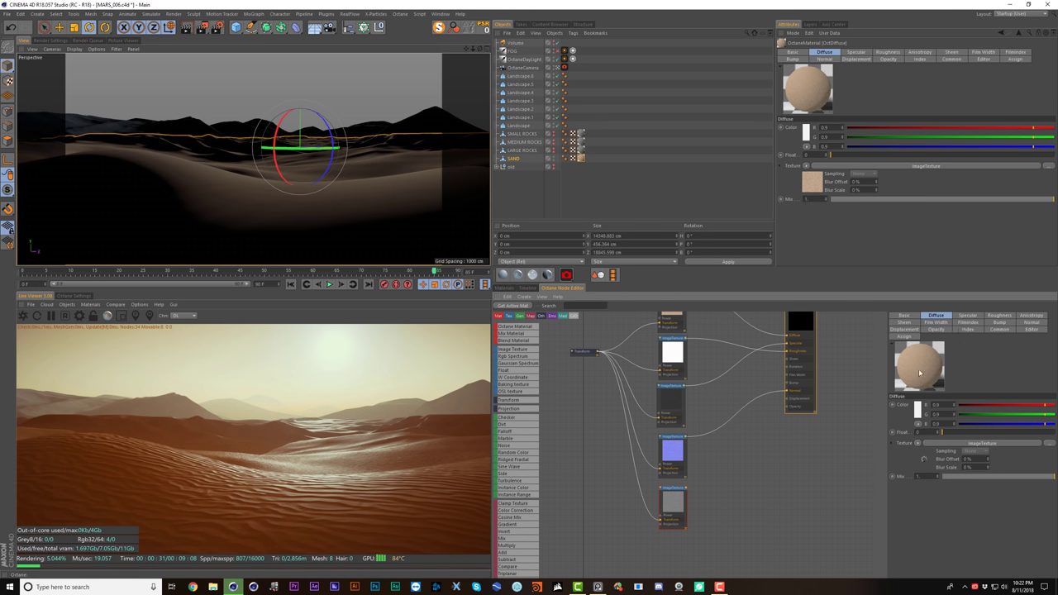
pyautogui.click(909, 330)
pyautogui.click(917, 404)
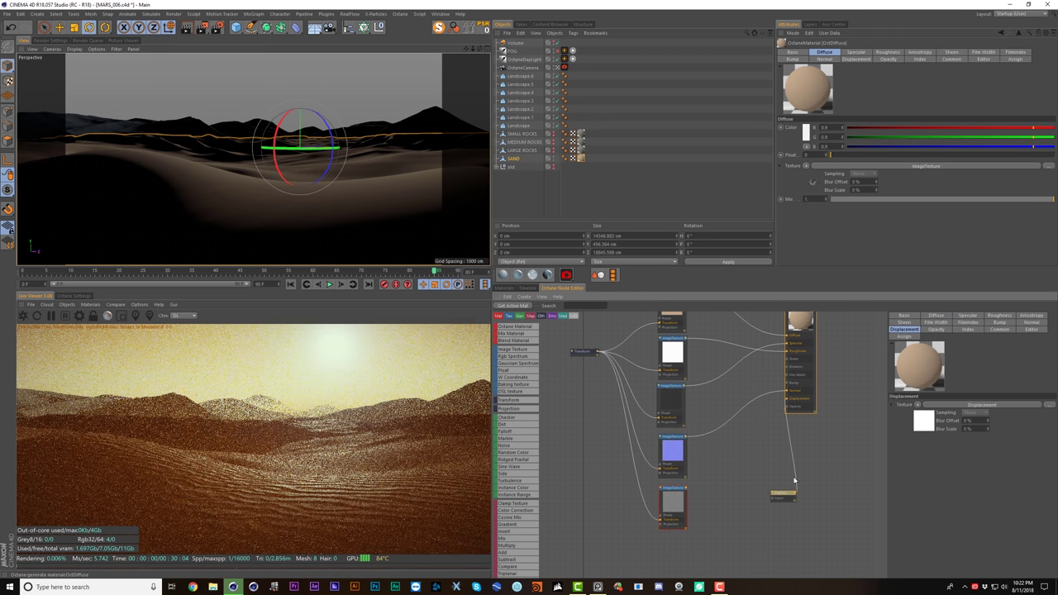
pyautogui.click(959, 358)
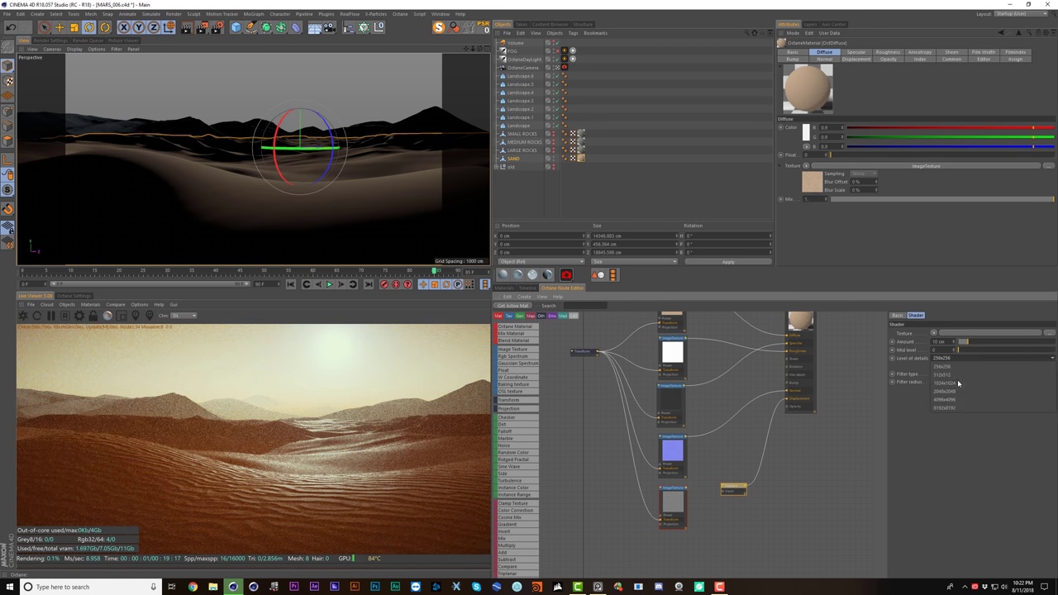
pyautogui.click(955, 406)
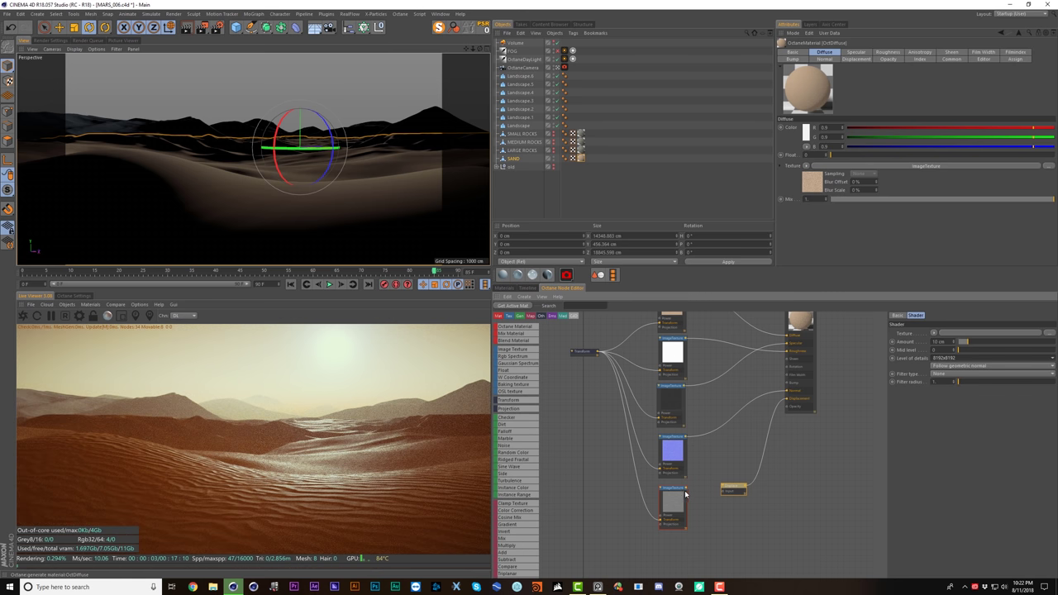
# - Connect the displacement texture to the displacement node and set the node to Follow smoothed normal
pyautogui.moveTo(721, 497); pyautogui.dragTo(725, 494)
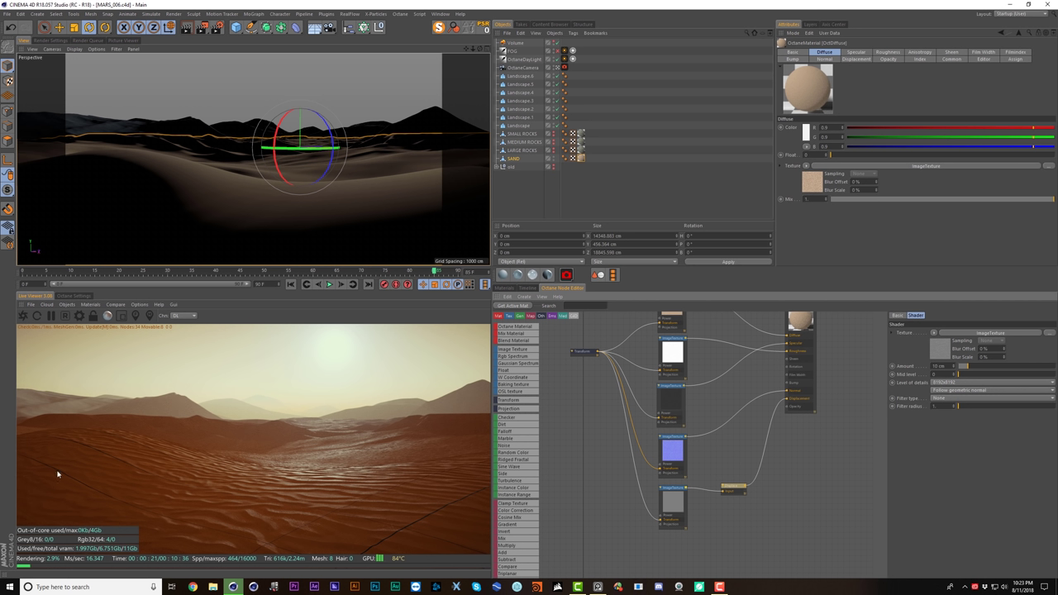
pyautogui.click(942, 390)
pyautogui.click(954, 415)
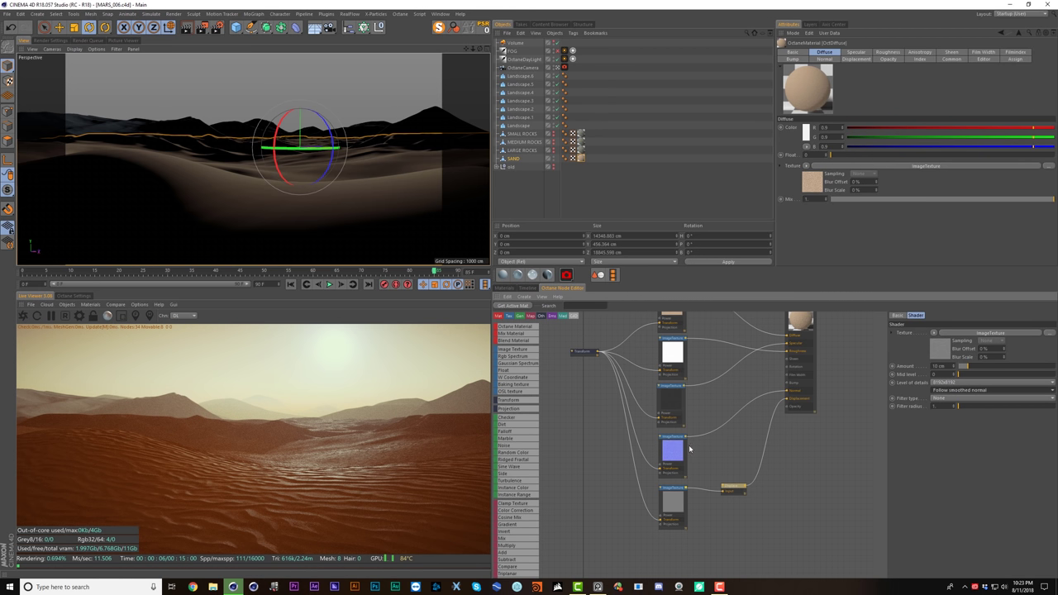
# - Disconnect the normal map from the sand material's Normal channel
pyautogui.click(703, 433)
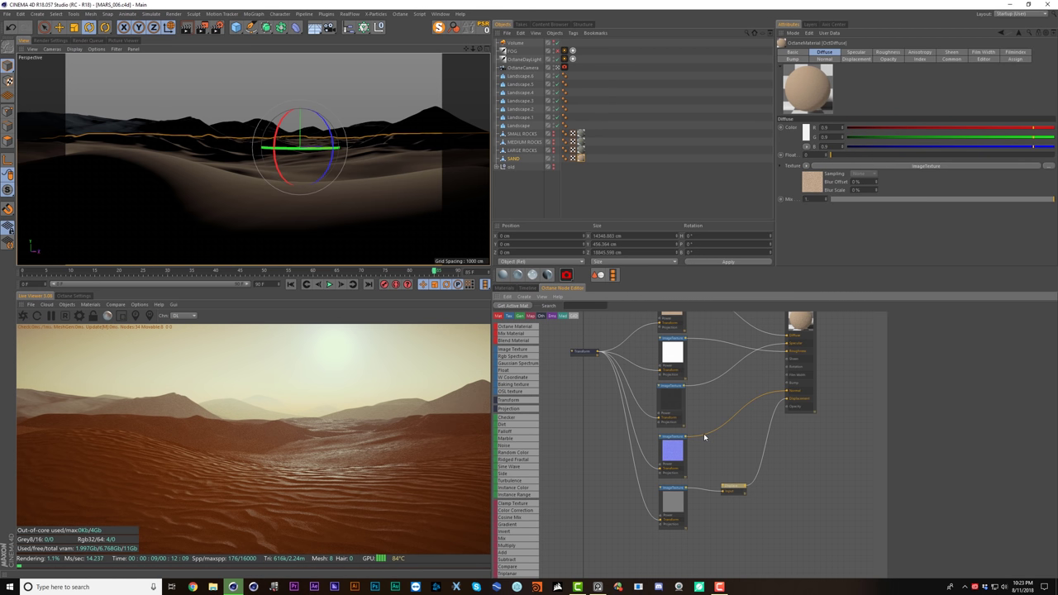
pyautogui.press('Delete')
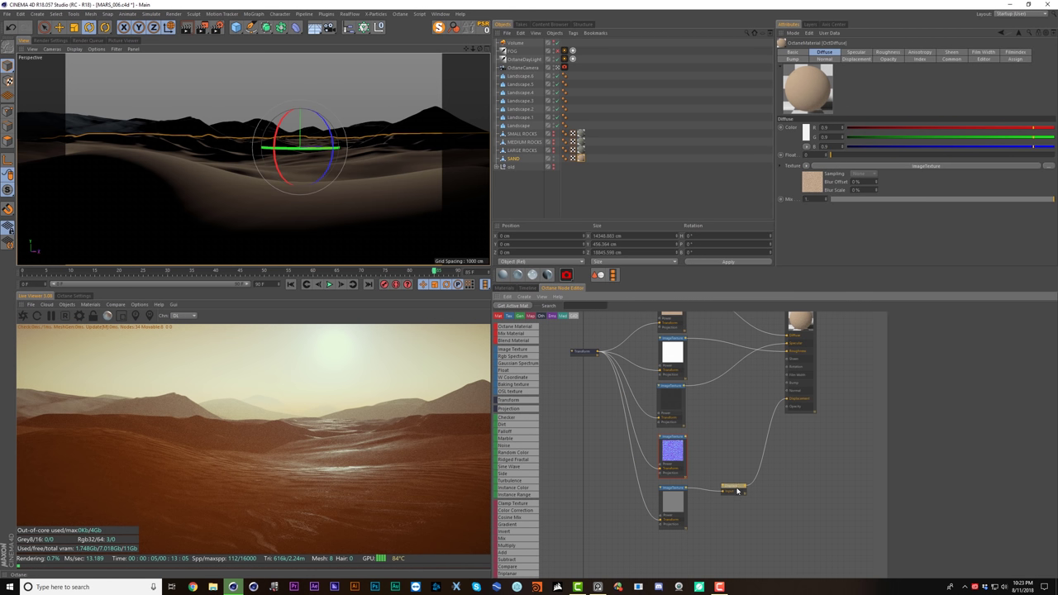
# - Try a displacement amount of 50 cm on the sand and settle on 20 cm
pyautogui.click(735, 488)
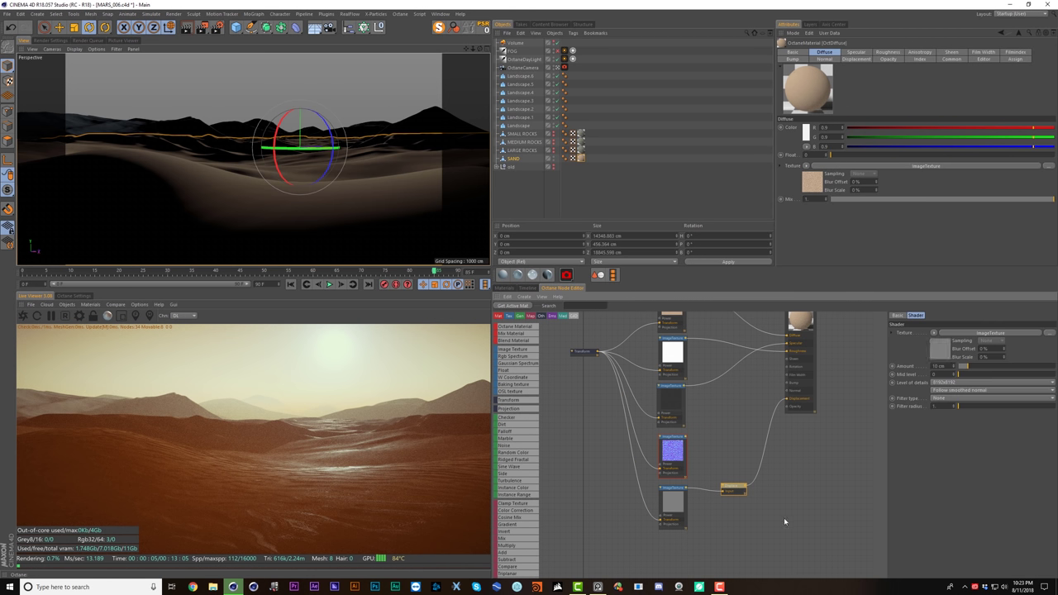
pyautogui.doubleClick(939, 366)
pyautogui.write('5')
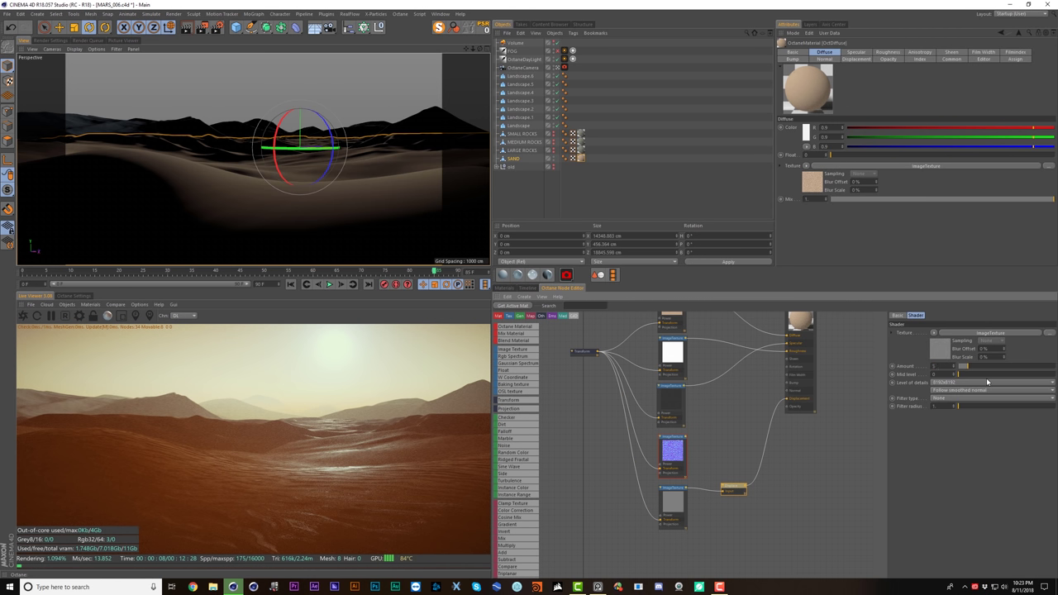
pyautogui.press('Return')
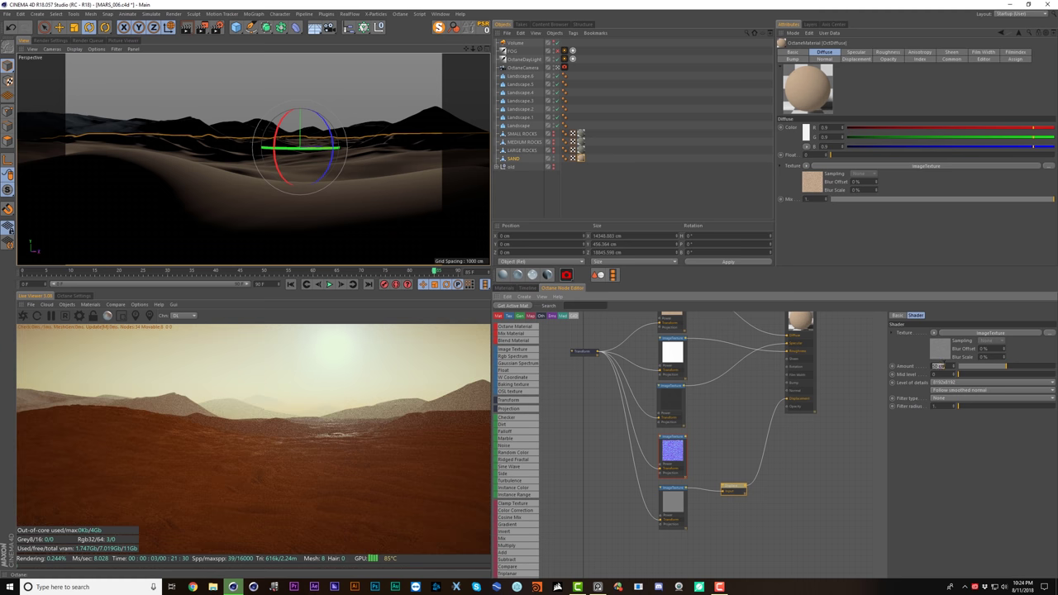
pyautogui.press('Return')
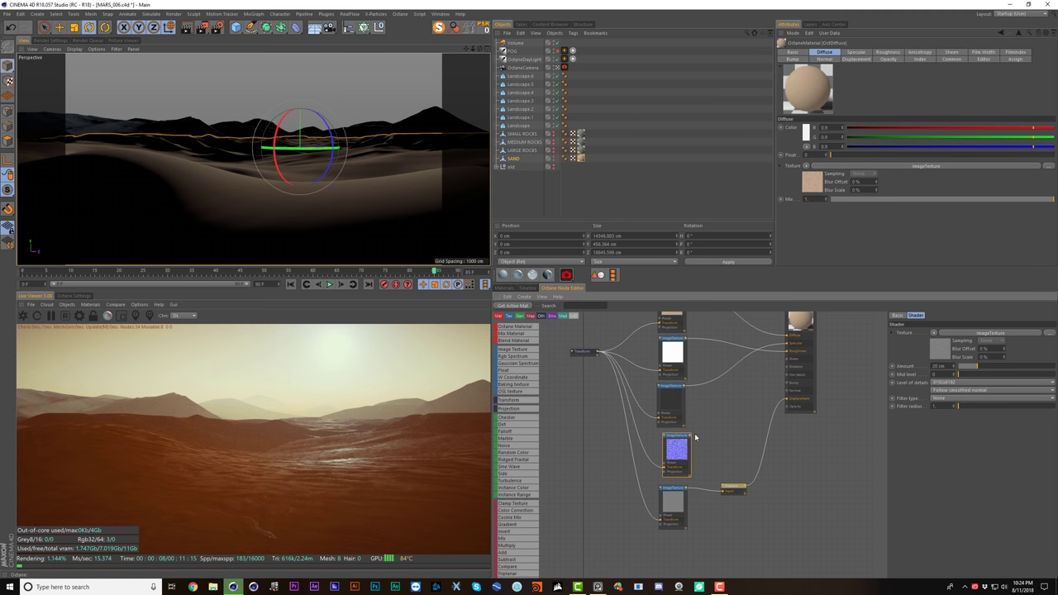
# - Reconnect the normal map texture to the sand material's Normal channel
pyautogui.moveTo(683, 440); pyautogui.dragTo(787, 391)
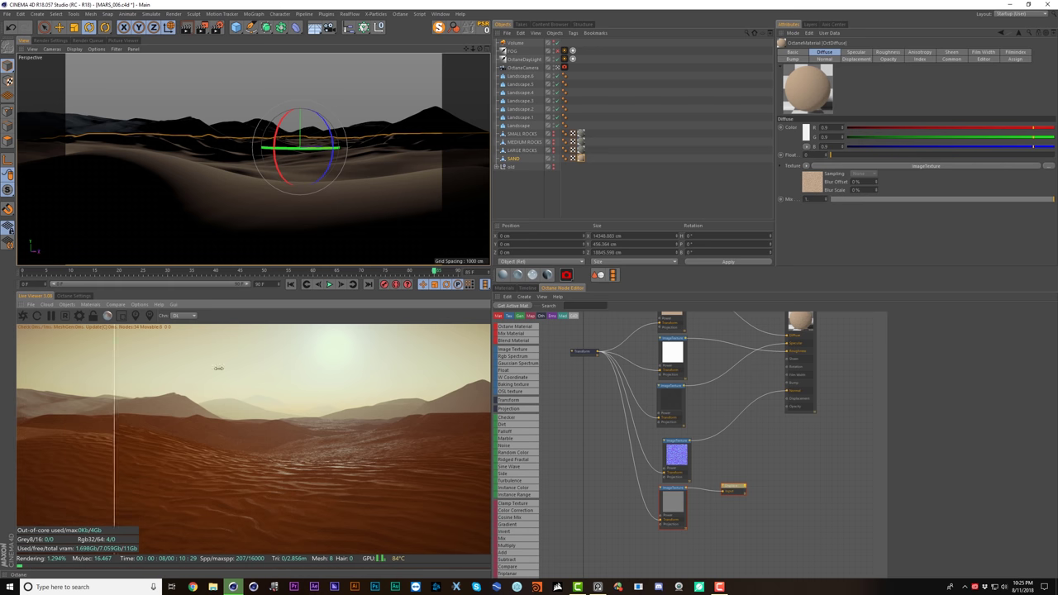
pyautogui.keyDown('alt'); pyautogui.moveTo(298, 224); pyautogui.dragTo(340, 219); pyautogui.keyUp('alt')
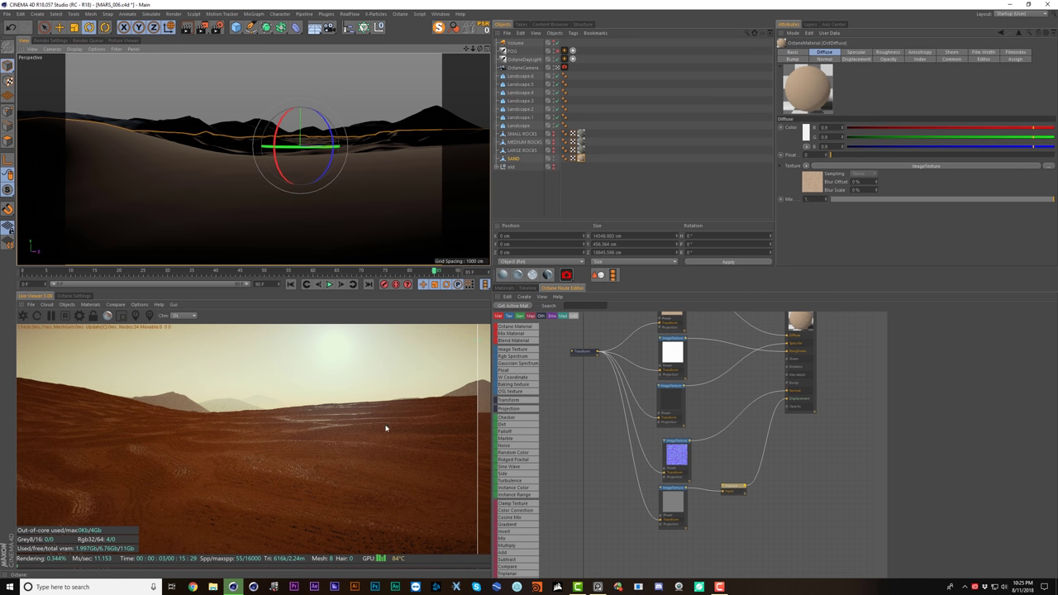
pyautogui.keyDown('alt'); pyautogui.moveTo(279, 139); pyautogui.dragTo(278, 166, button='middle'); pyautogui.keyUp('alt')
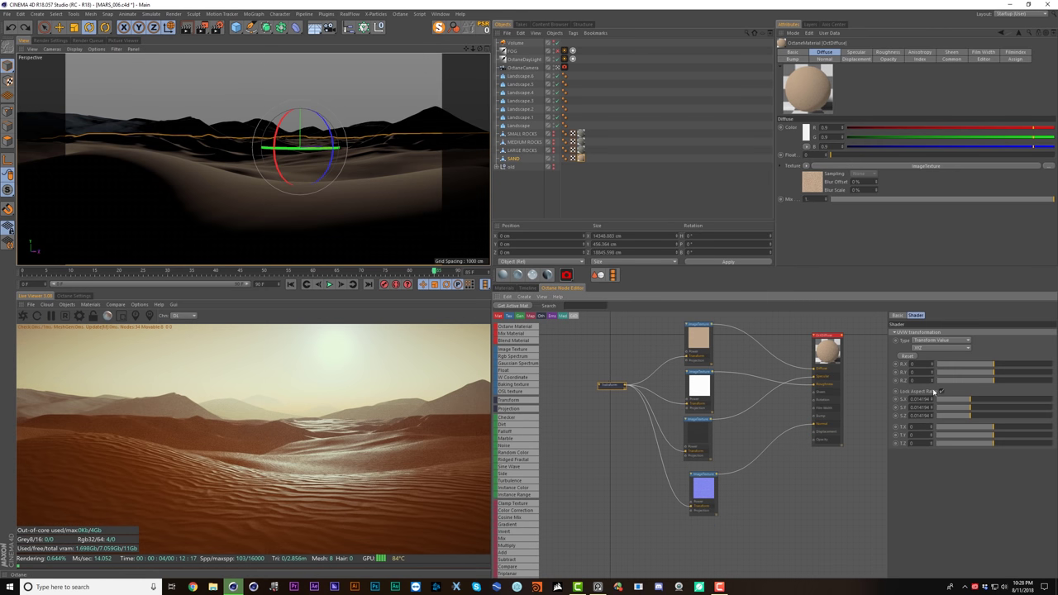
# - Adjust the sand textures' shared transform to a Z rotation of about 126 and scale of about 0.0093, and reduce the normal map's power to about 0.18
pyautogui.moveTo(998, 382); pyautogui.dragTo(1006, 383)
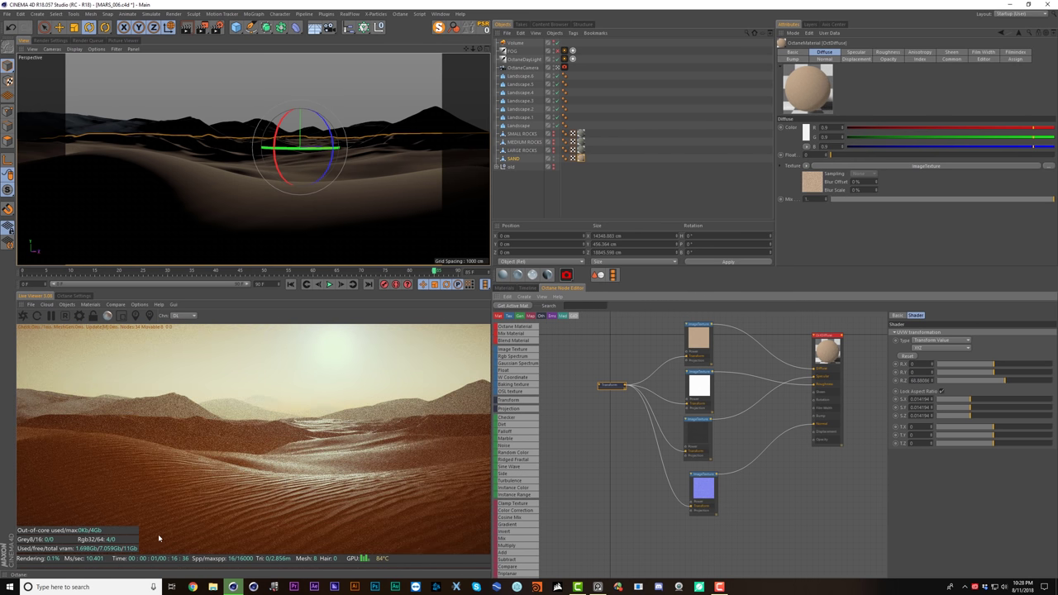
pyautogui.moveTo(1018, 382); pyautogui.dragTo(1014, 385)
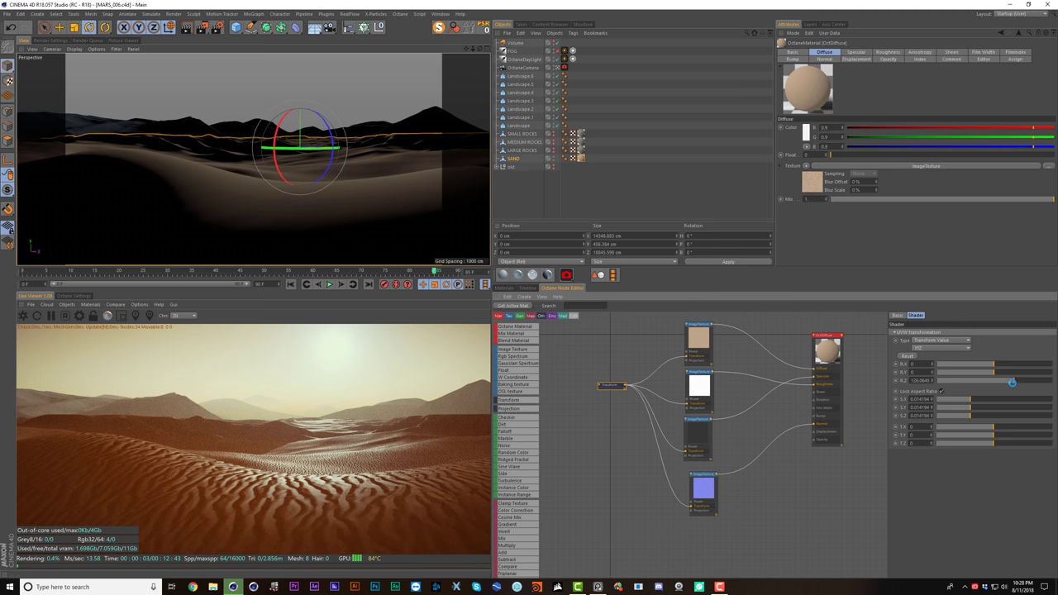
pyautogui.moveTo(970, 403); pyautogui.dragTo(964, 403)
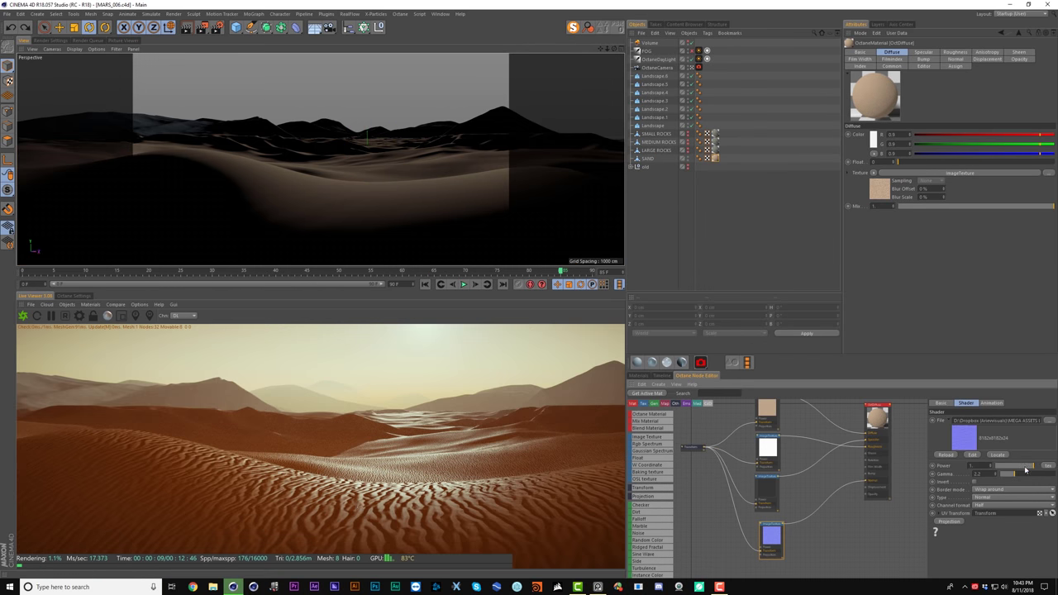
pyautogui.moveTo(1025, 470); pyautogui.dragTo(999, 469)
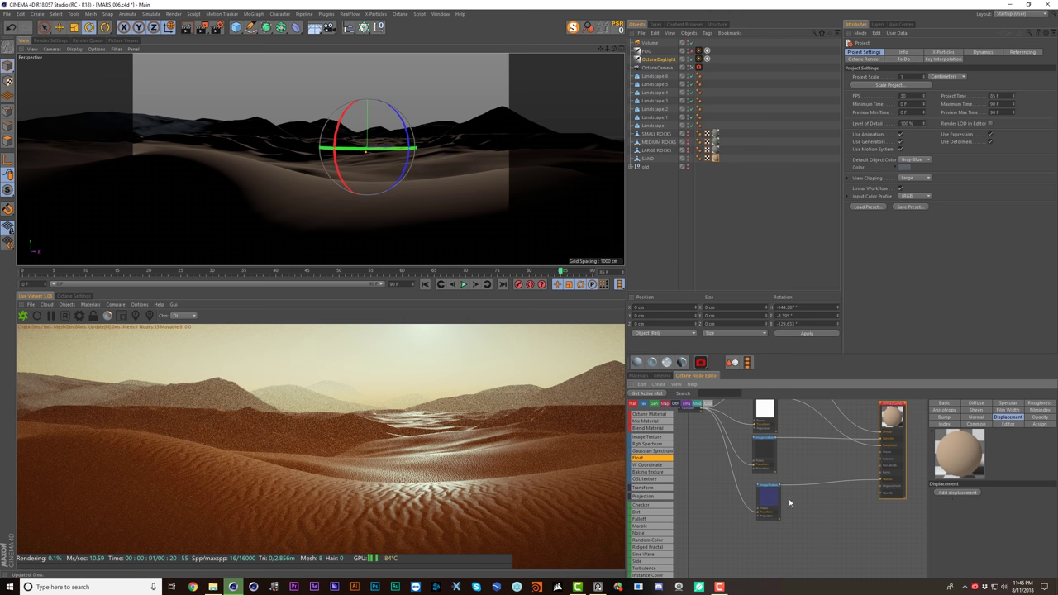
# - Add a displacement node to the sand material with 8192x8192 level of detail and Follow smoothed normal
pyautogui.click(957, 492)
pyautogui.moveTo(872, 565); pyautogui.dragTo(815, 540)
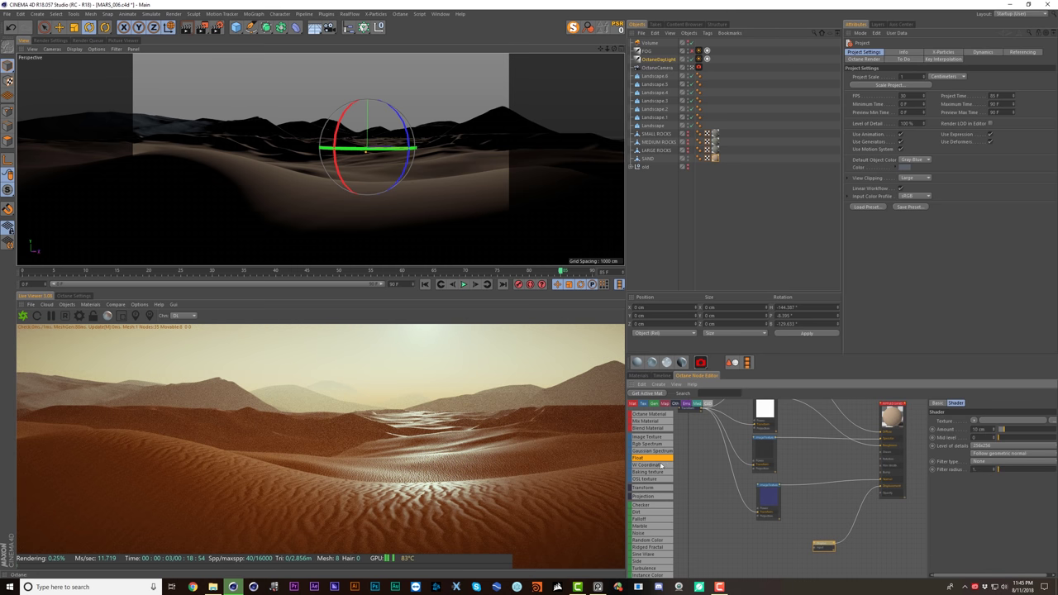
pyautogui.moveTo(759, 533); pyautogui.dragTo(756, 511, button='middle')
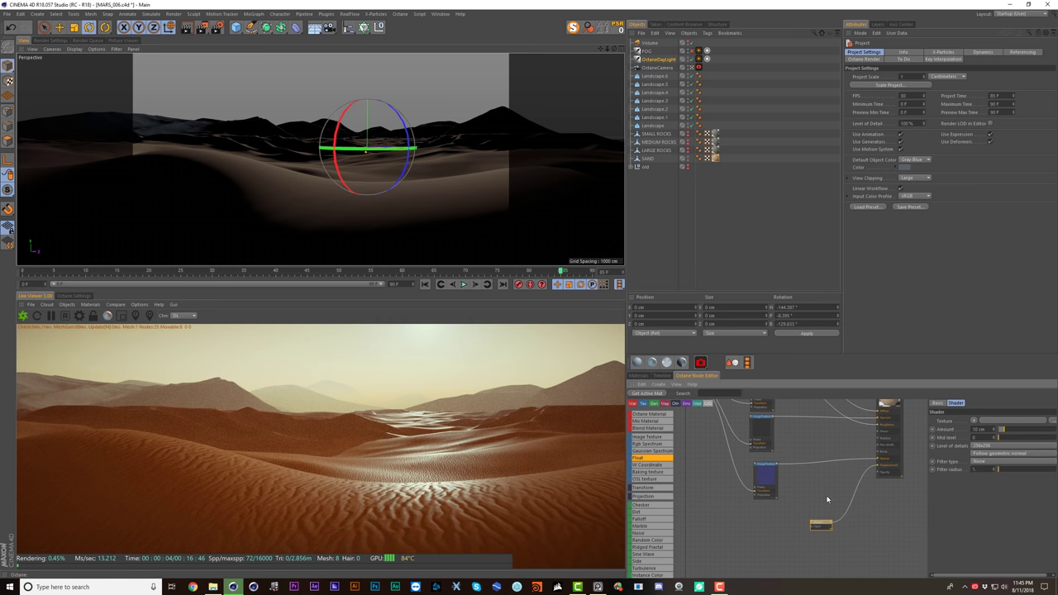
pyautogui.click(990, 445)
pyautogui.click(990, 497)
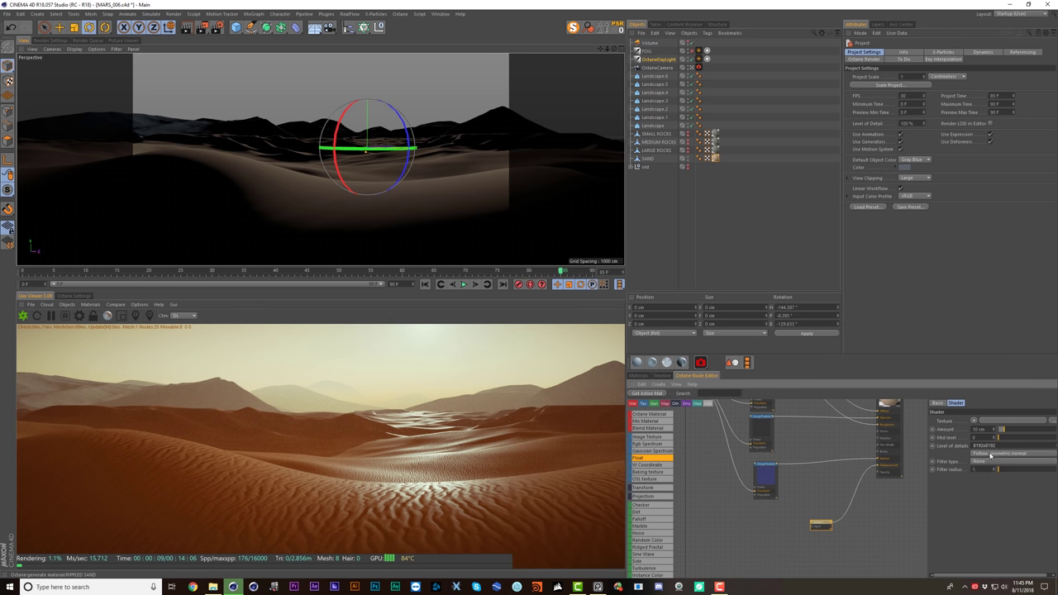
pyautogui.click(990, 454)
pyautogui.click(1000, 462)
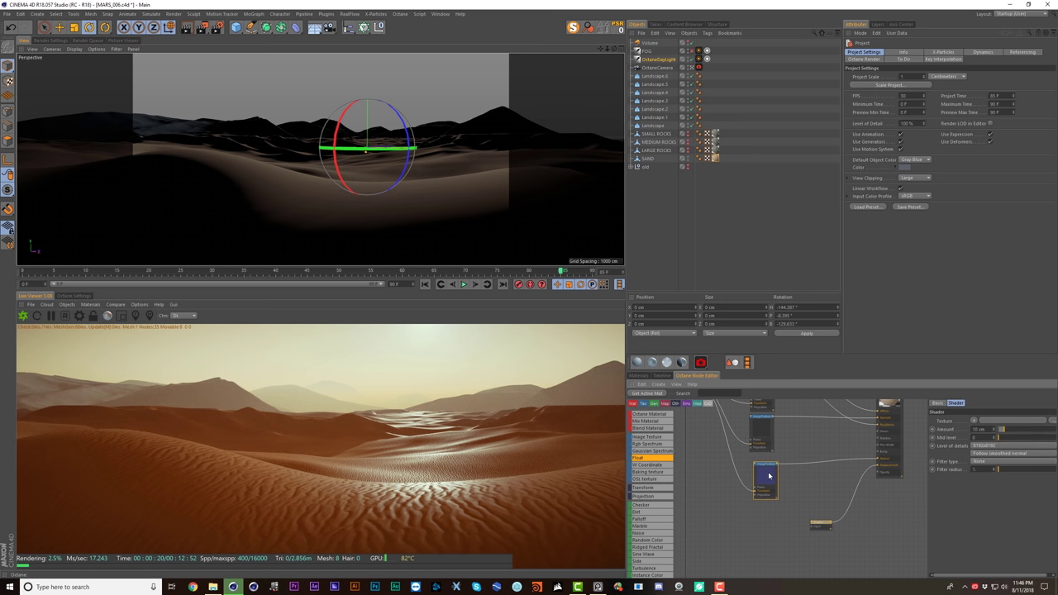
# - Duplicate the normal map texture node below the original and connect the shared Transform node to the copy
pyautogui.keyDown('ctrl'); pyautogui.moveTo(768, 476); pyautogui.dragTo(767, 525); pyautogui.keyUp('ctrl')
pyautogui.moveTo(715, 439); pyautogui.dragTo(734, 469, button='middle')
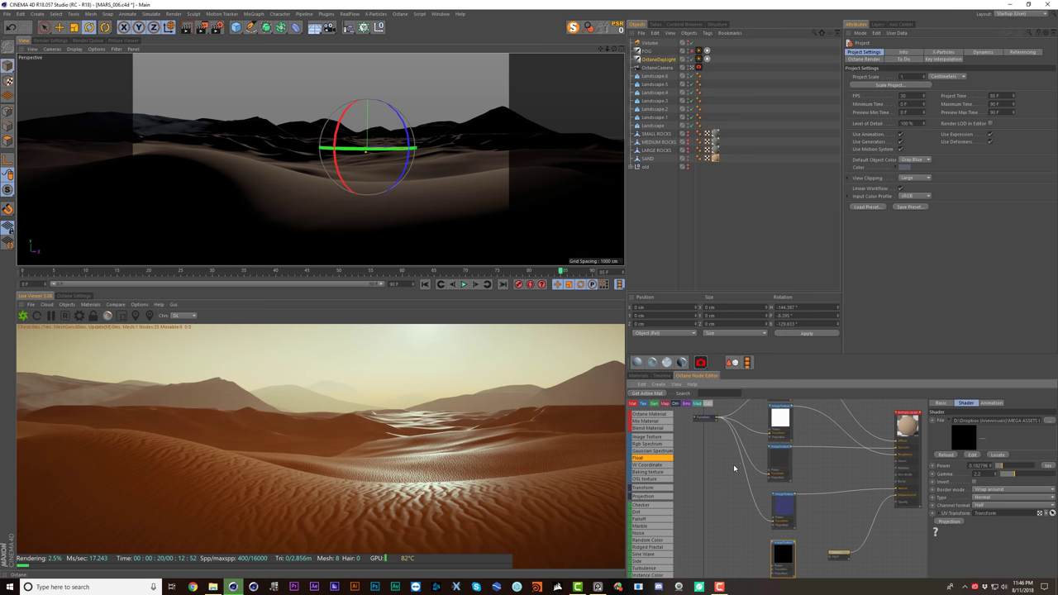
pyautogui.moveTo(716, 418); pyautogui.dragTo(779, 564)
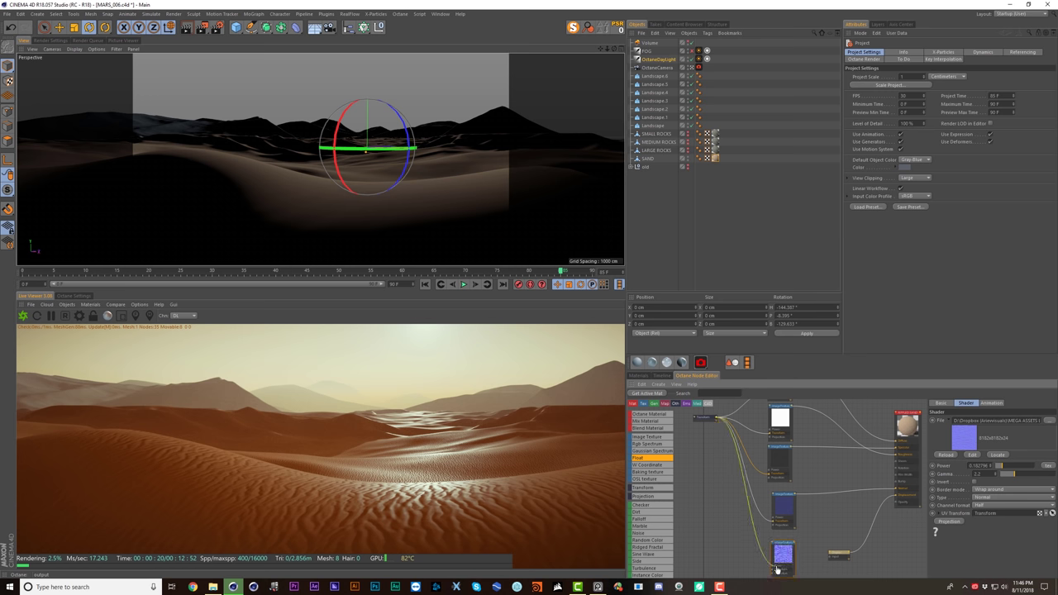
# - Load GroundSandDesertRippled001_DISP16_HIRES.tif into the duplicated texture node and connect it to the displacement node
pyautogui.click(1050, 421)
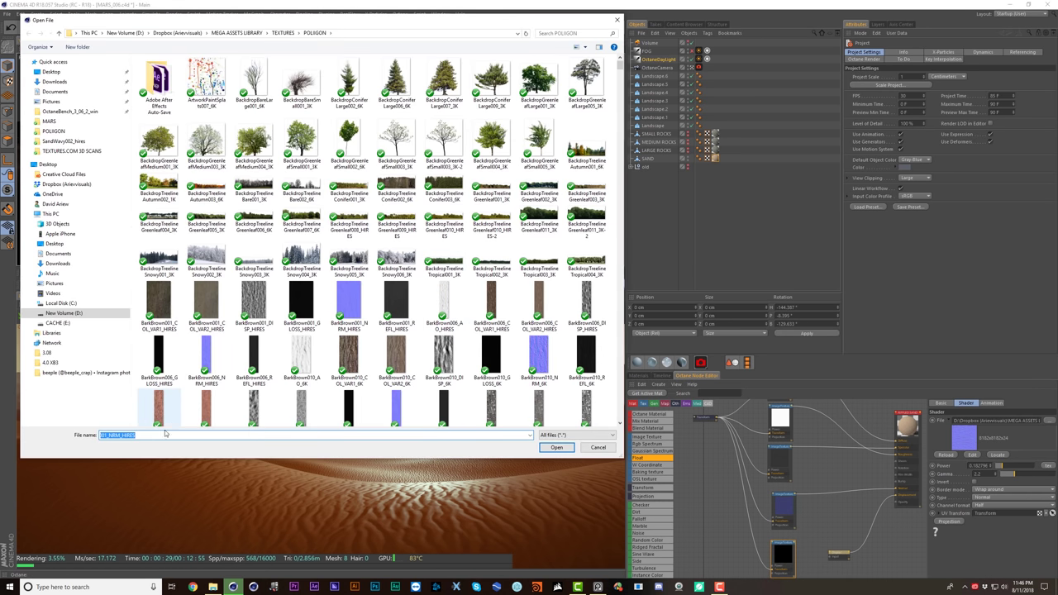
pyautogui.moveTo(163, 435)
pyautogui.mouseDown()
pyautogui.moveTo(103, 436)
pyautogui.moveTo(166, 435)
pyautogui.mouseUp()
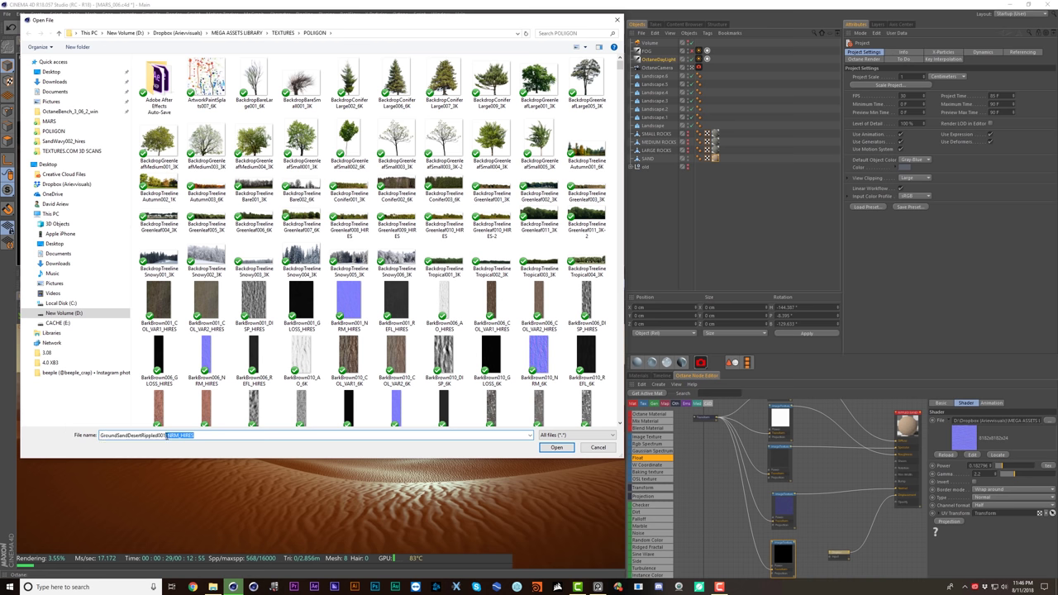
pyautogui.press('BackSpace')
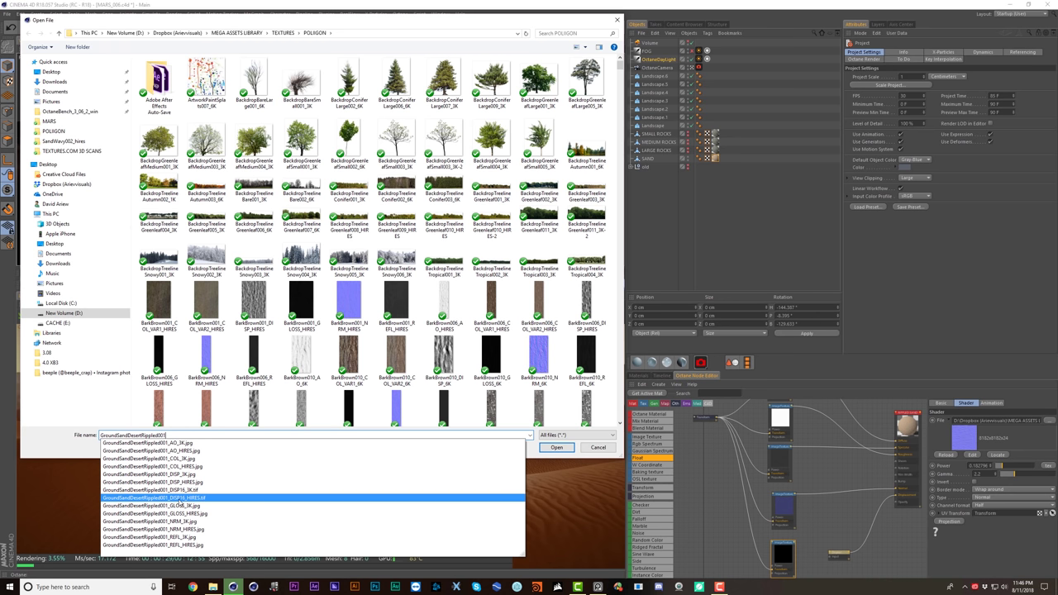
pyautogui.click(164, 499)
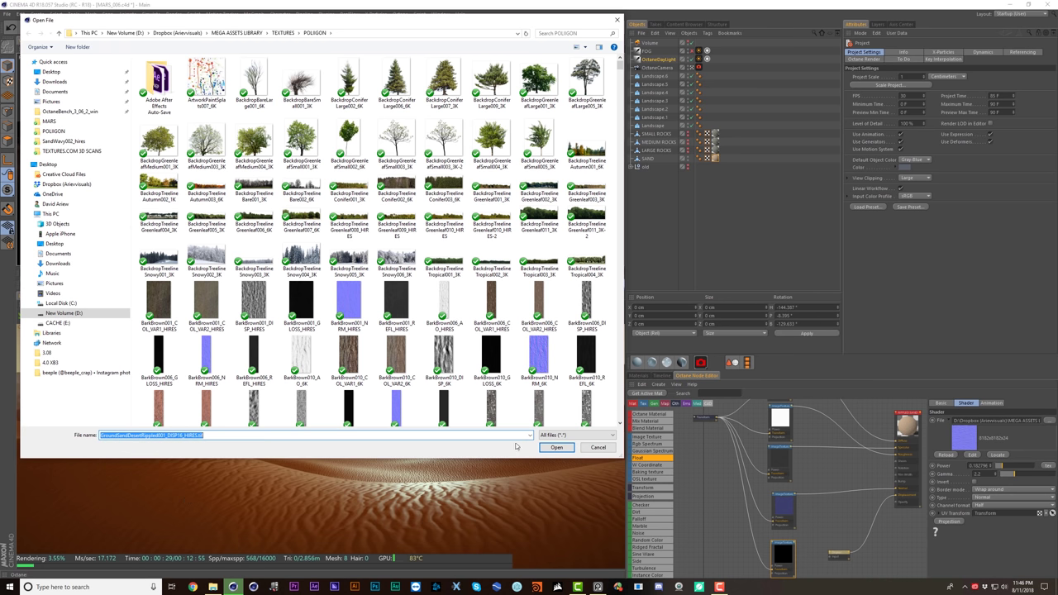
pyautogui.click(554, 447)
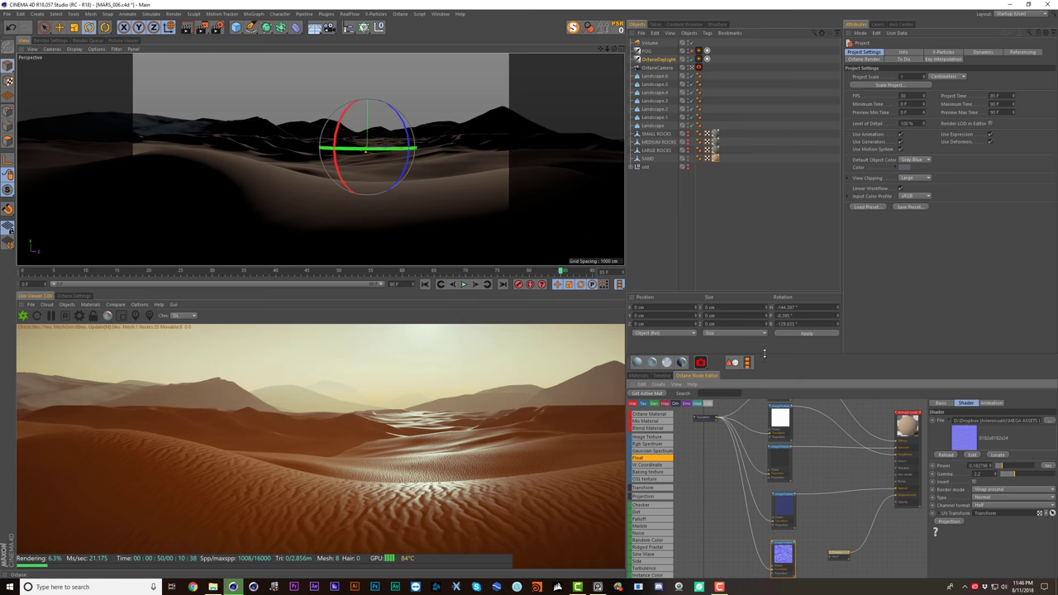
pyautogui.click(575, 321)
pyautogui.moveTo(836, 548); pyautogui.dragTo(822, 493, button='middle')
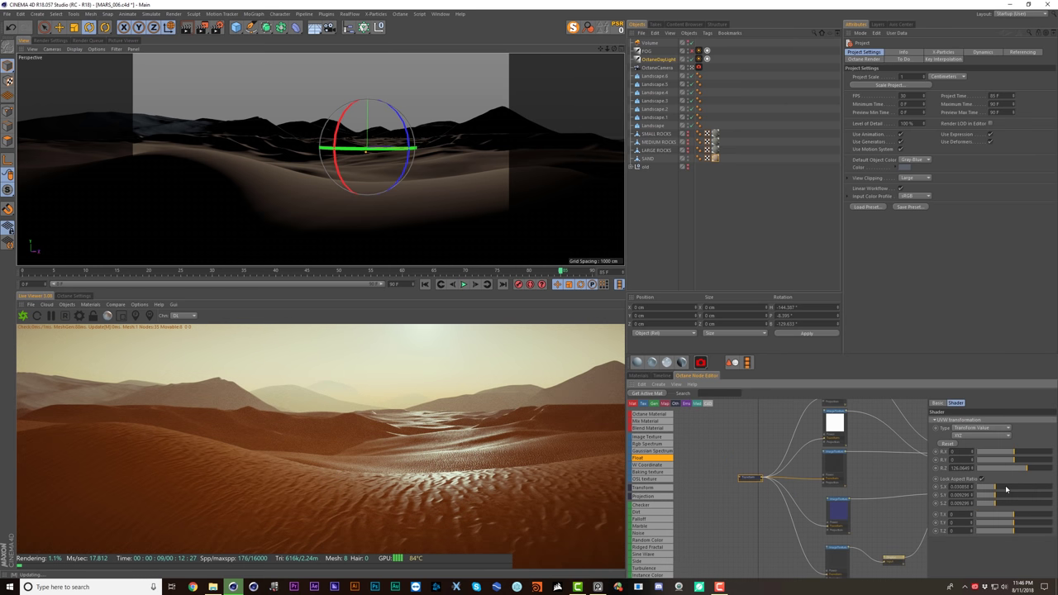
# - Increase the shared transform scale to about 0.023 and set the sand's displacement amount to 22 cm
pyautogui.click(1006, 488)
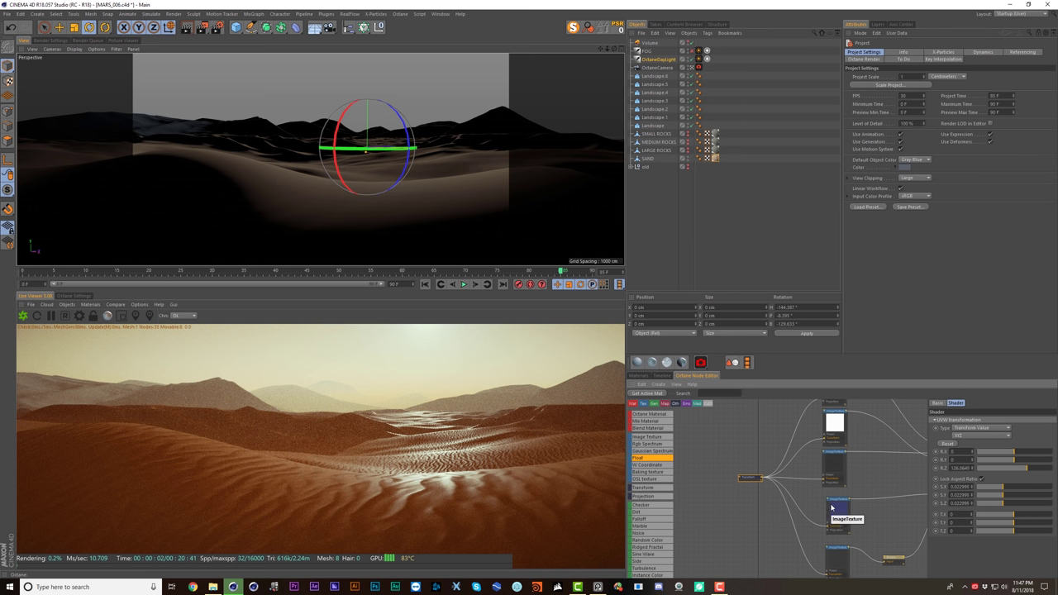
pyautogui.moveTo(893, 564); pyautogui.dragTo(837, 531, button='middle')
pyautogui.click(836, 530)
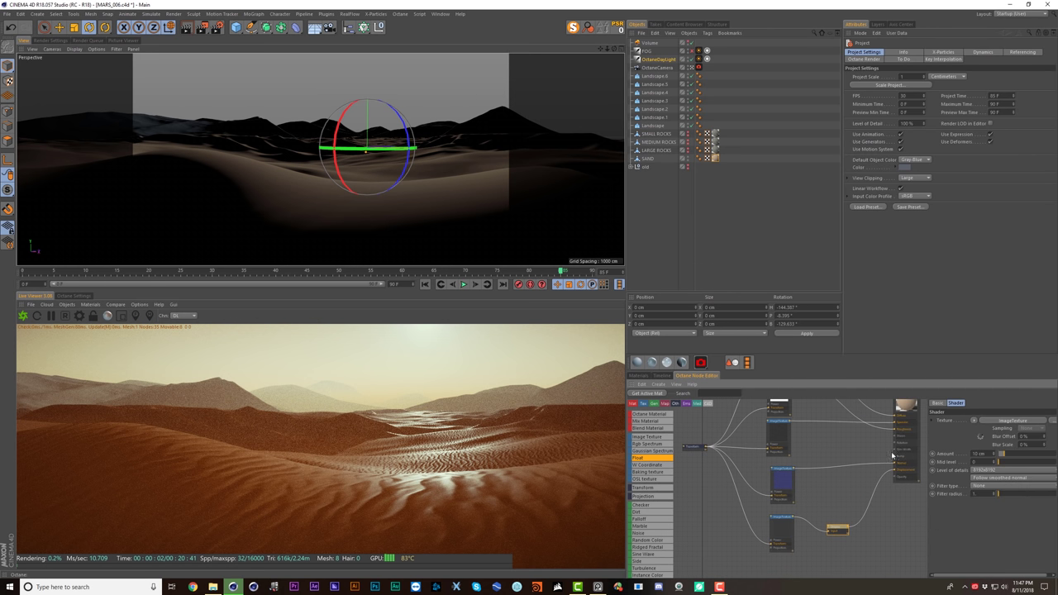
pyautogui.press('Return')
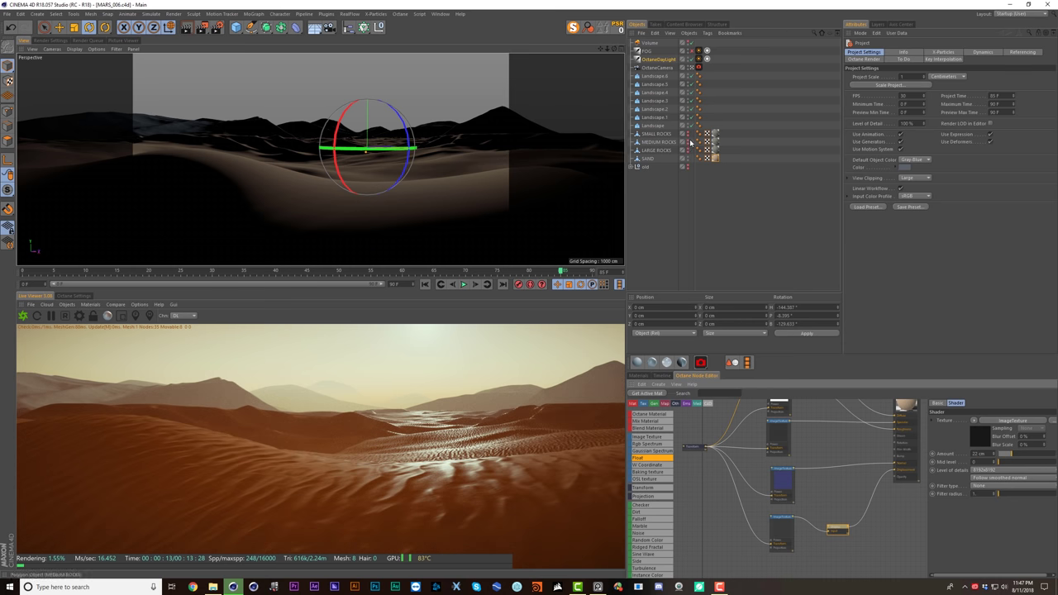
# - Set the mid level of the sand's displacement node to 0.5
pyautogui.click(820, 448)
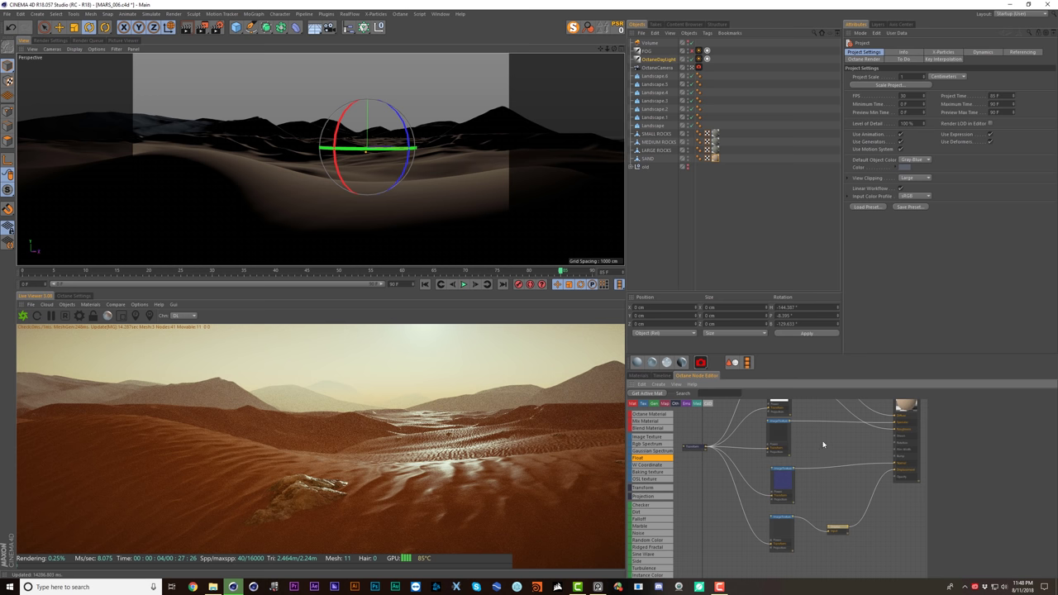
pyautogui.click(839, 531)
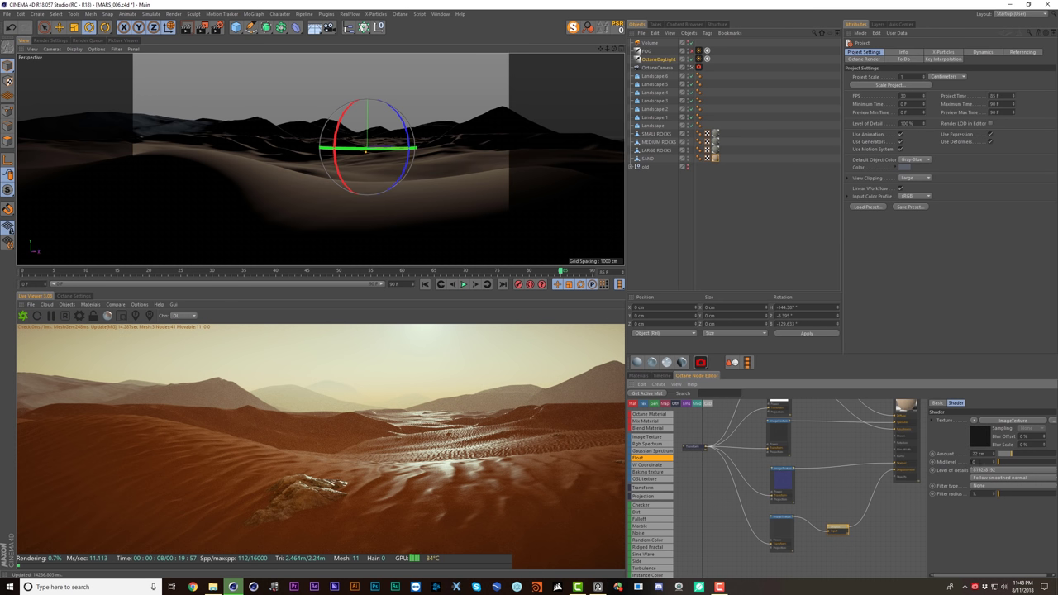
pyautogui.press('Return')
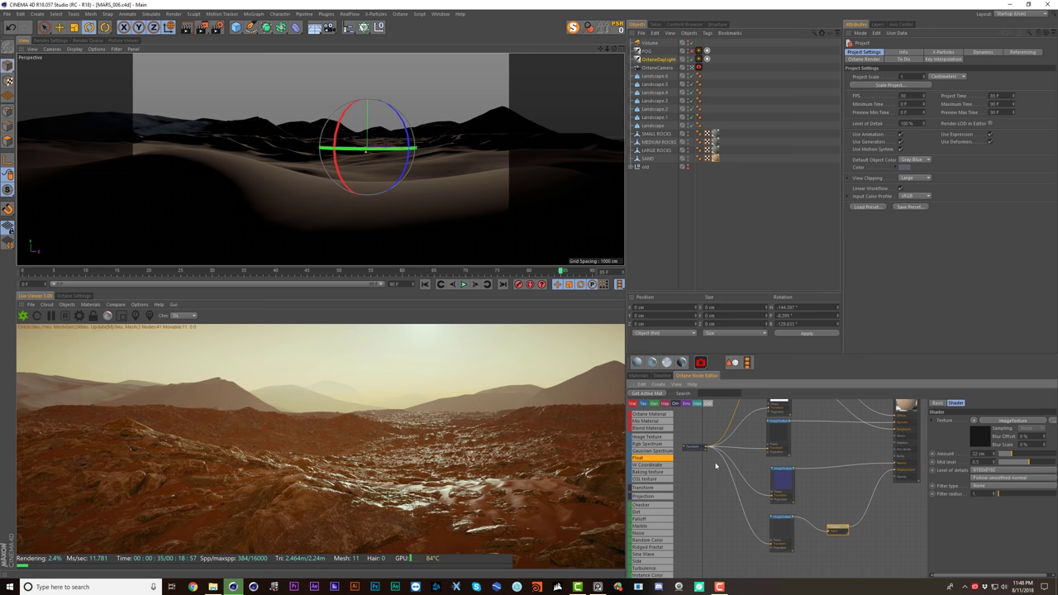
# - Insert a Color Correction node between the sand's color texture and the Diffuse channel and lower its saturation to about 0.73
pyautogui.moveTo(752, 455); pyautogui.dragTo(734, 524, button='middle')
pyautogui.click(762, 430)
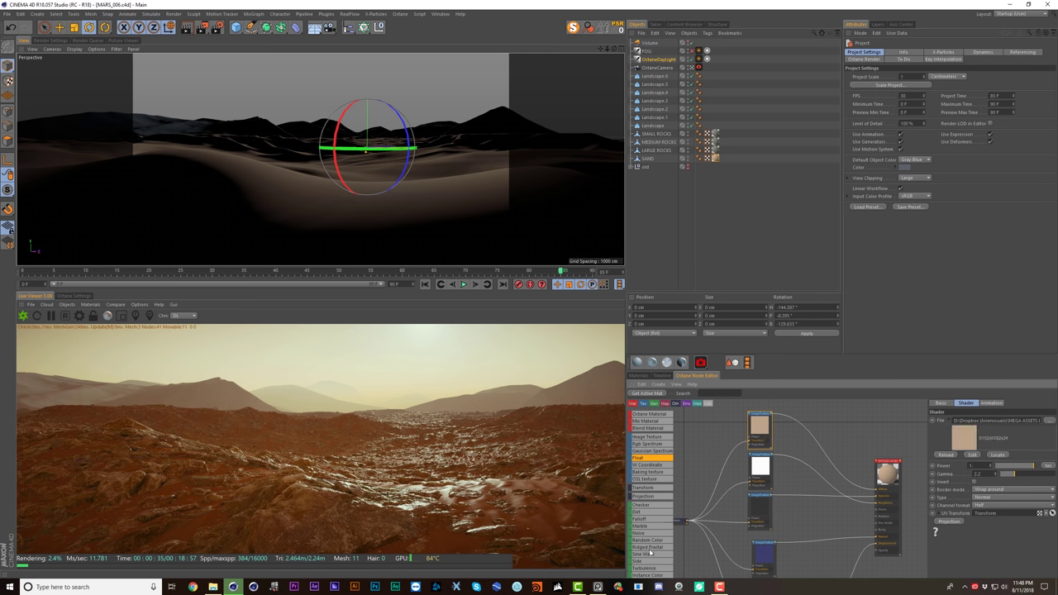
pyautogui.scroll(-3, 652, 492)
pyautogui.scroll(-1, 652, 493)
pyautogui.moveTo(659, 516); pyautogui.dragTo(821, 443)
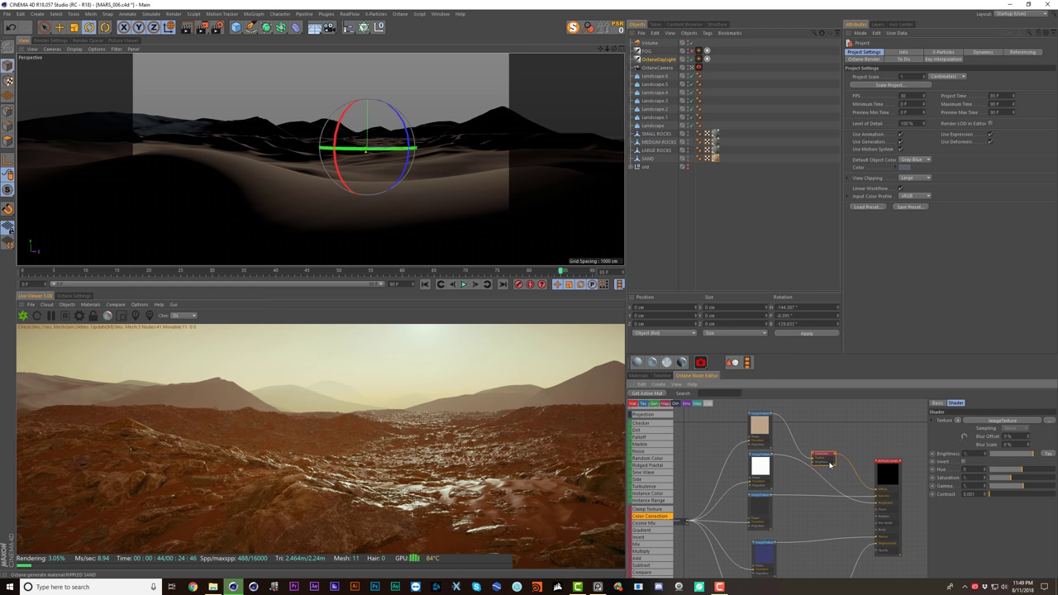
pyautogui.moveTo(1022, 478); pyautogui.dragTo(1007, 482)
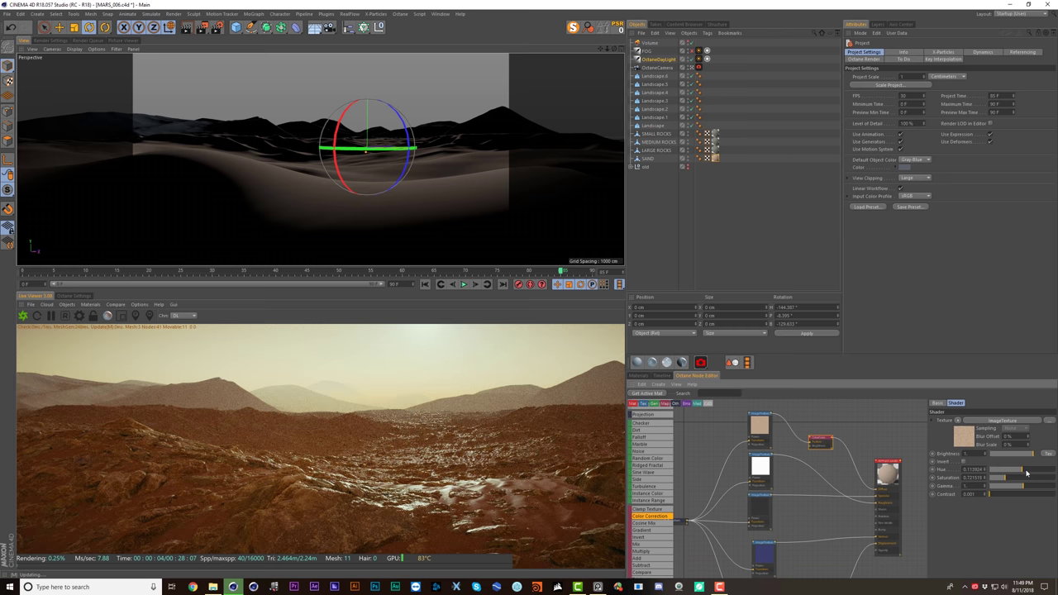
# - Lower the gamma of the SAND material's colour correction to about 0.53
pyautogui.moveTo(1025, 472); pyautogui.dragTo(1019, 488)
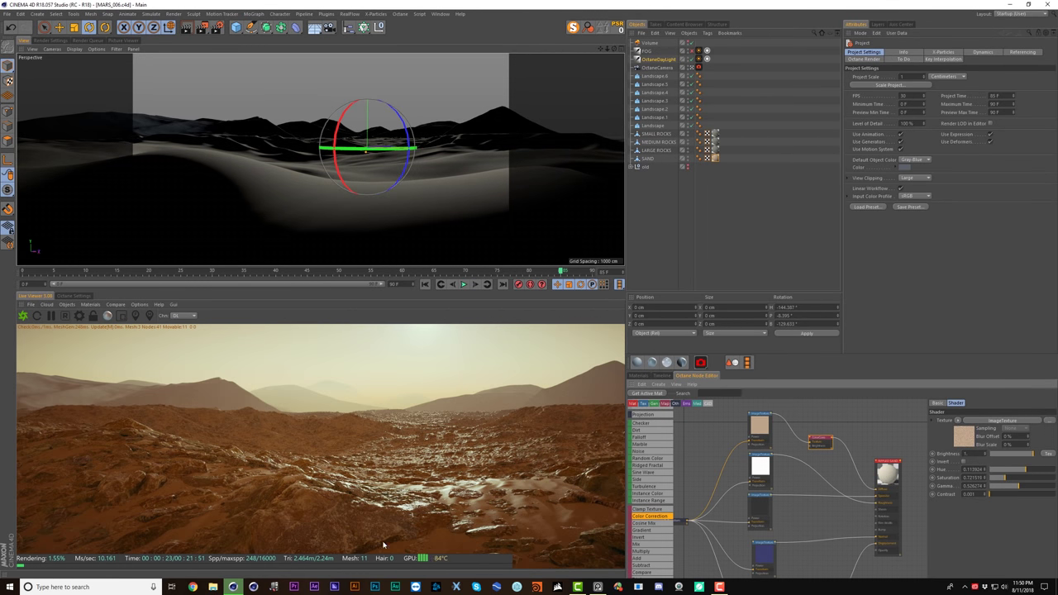
# - Switch to the reference image board and examine the rock and sand colouring in the Mars surface photo
pyautogui.click(1010, 4)
pyautogui.moveTo(310, 164); pyautogui.dragTo(738, 154, button='middle')
pyautogui.scroll(5, 403, 420)
pyautogui.scroll(1, 405, 422)
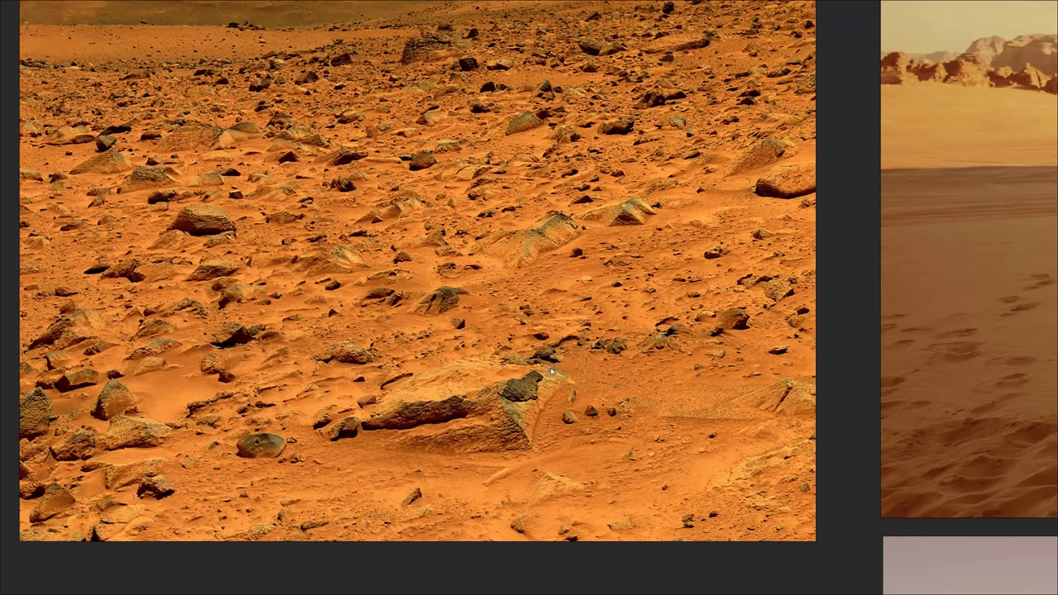
pyautogui.scroll(1, 574, 315)
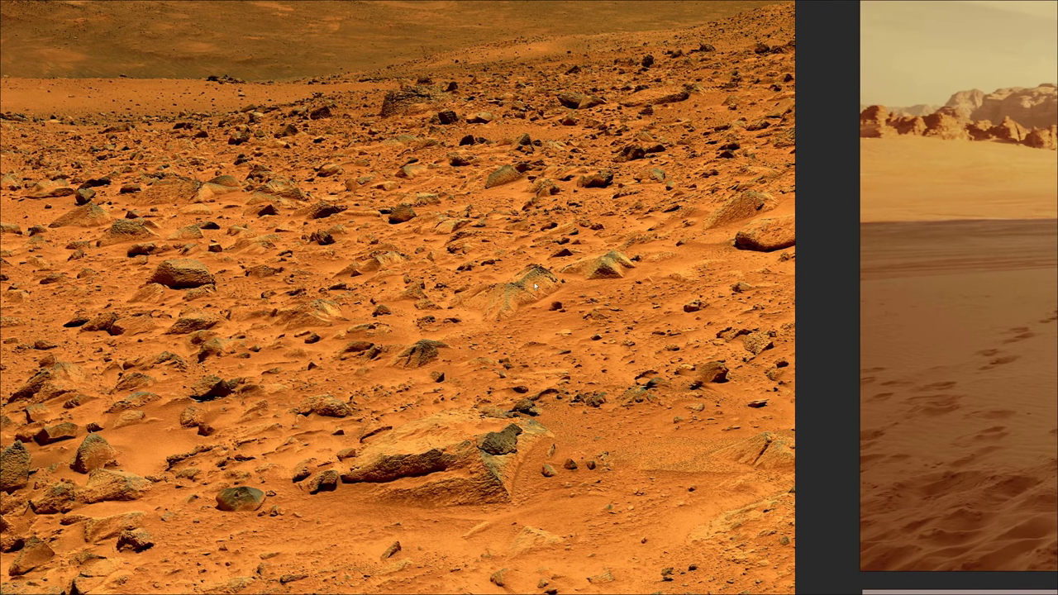
pyautogui.scroll(1, 535, 285)
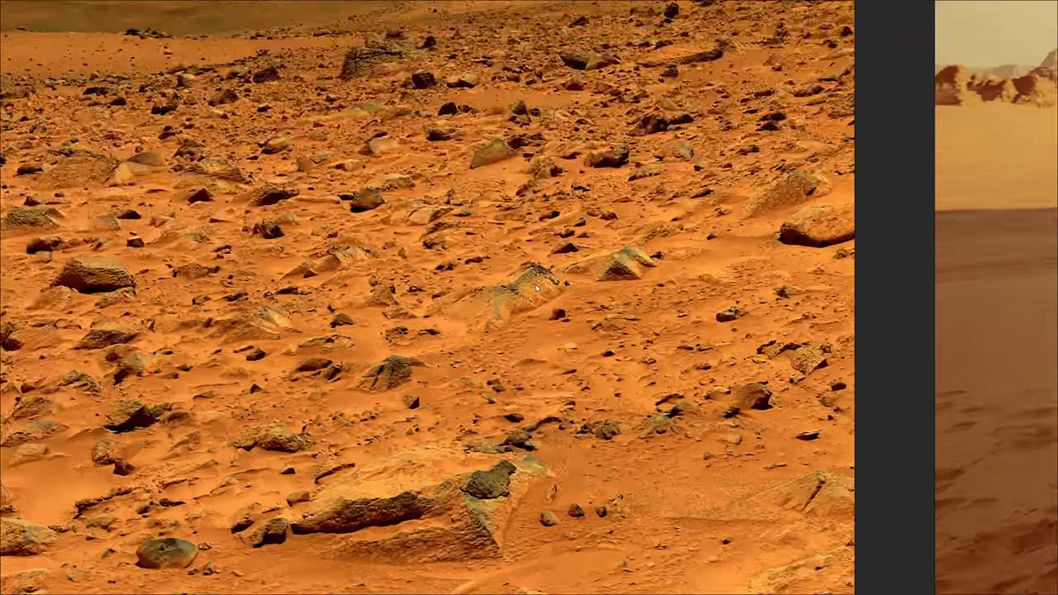
pyautogui.scroll(-4, 536, 287)
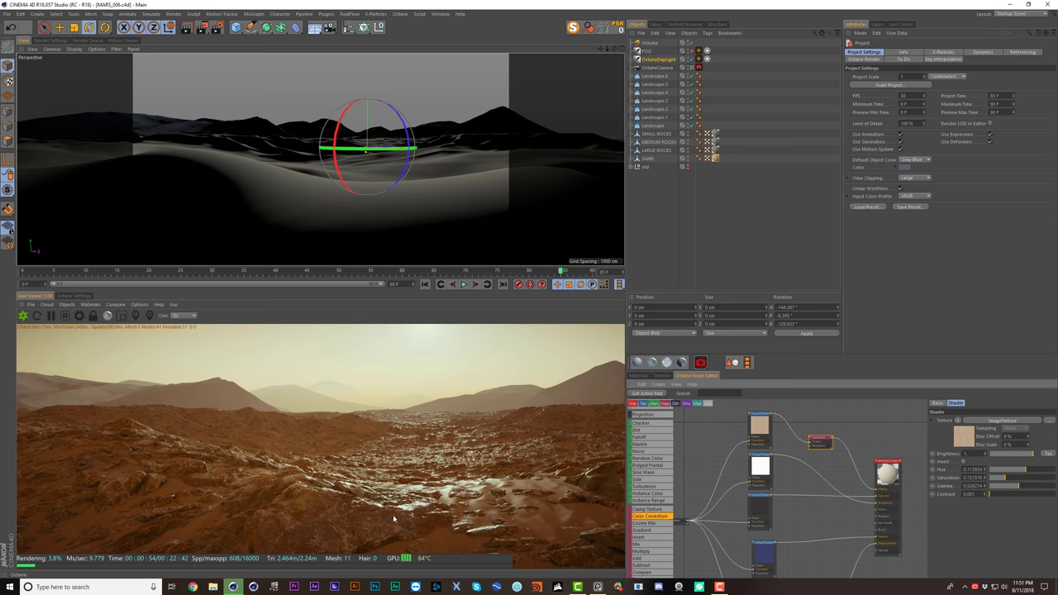
# - Load the LARGE ROCKS material into the node editor and disconnect its colour correction from the Diffuse input
pyautogui.doubleClick(716, 150)
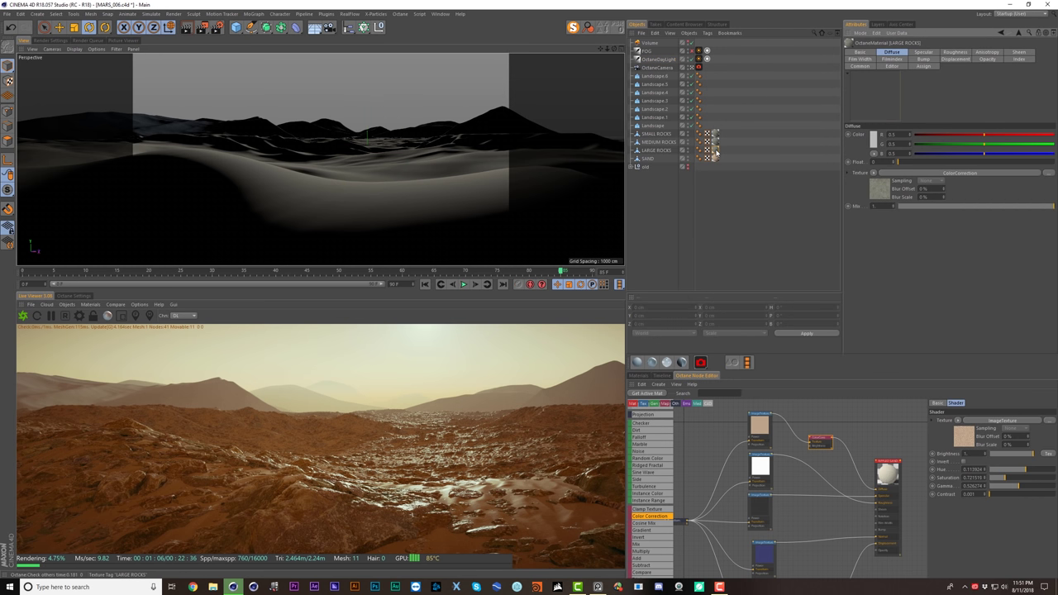
pyautogui.click(647, 393)
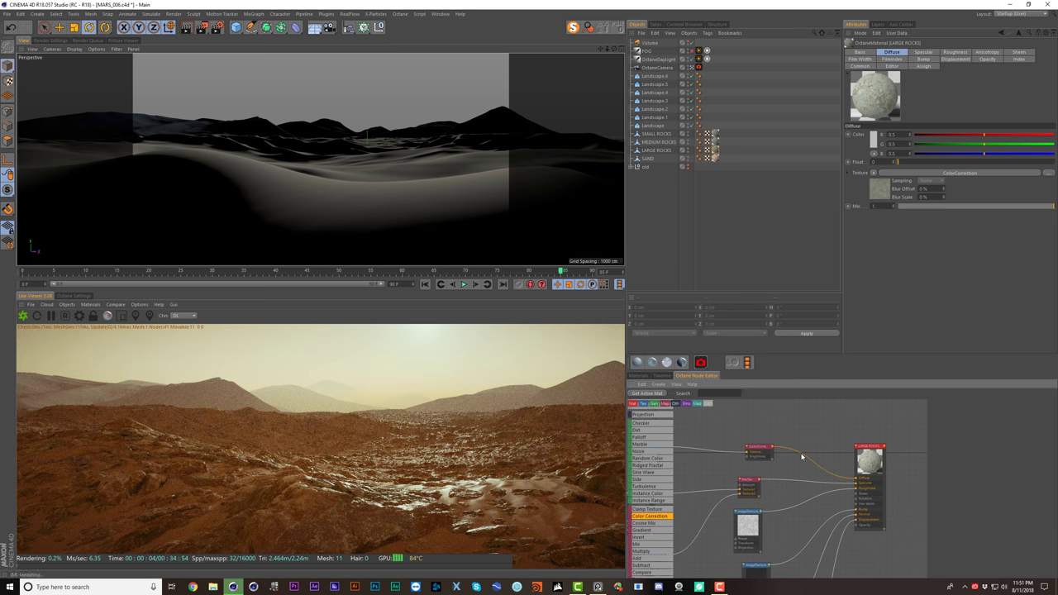
pyautogui.click(801, 457)
pyautogui.moveTo(868, 454); pyautogui.dragTo(894, 428)
pyautogui.moveTo(793, 454); pyautogui.dragTo(752, 465, button='middle')
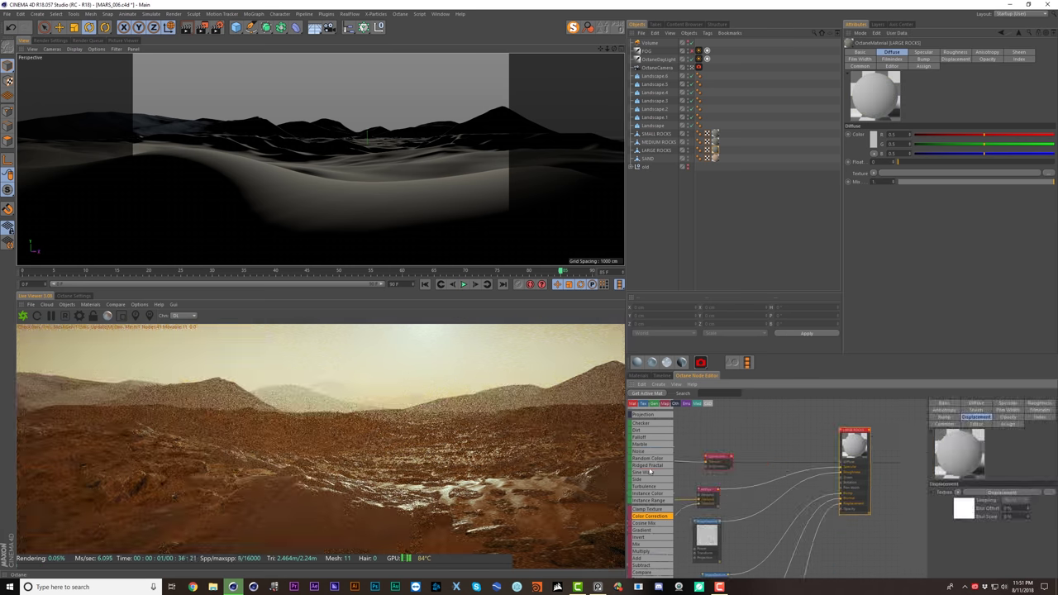
# - Add two RGB Spectrum nodes, a Mix texture and a Falloff map to the LARGE ROCKS node graph
pyautogui.scroll(5, 650, 471)
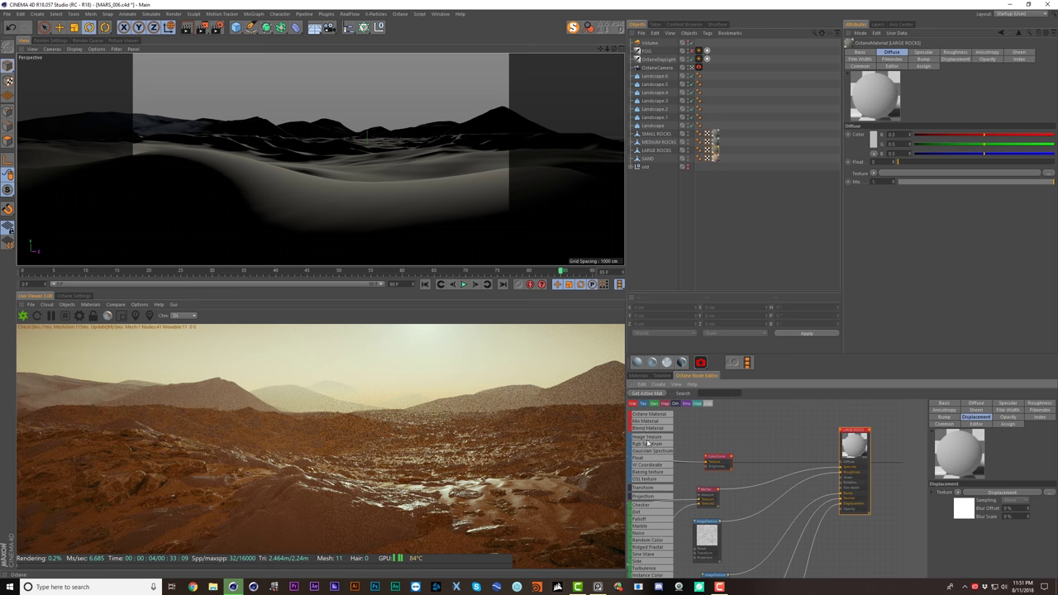
pyautogui.moveTo(647, 444); pyautogui.dragTo(748, 433)
pyautogui.scroll(-5, 651, 496)
pyautogui.moveTo(651, 538); pyautogui.dragTo(805, 423)
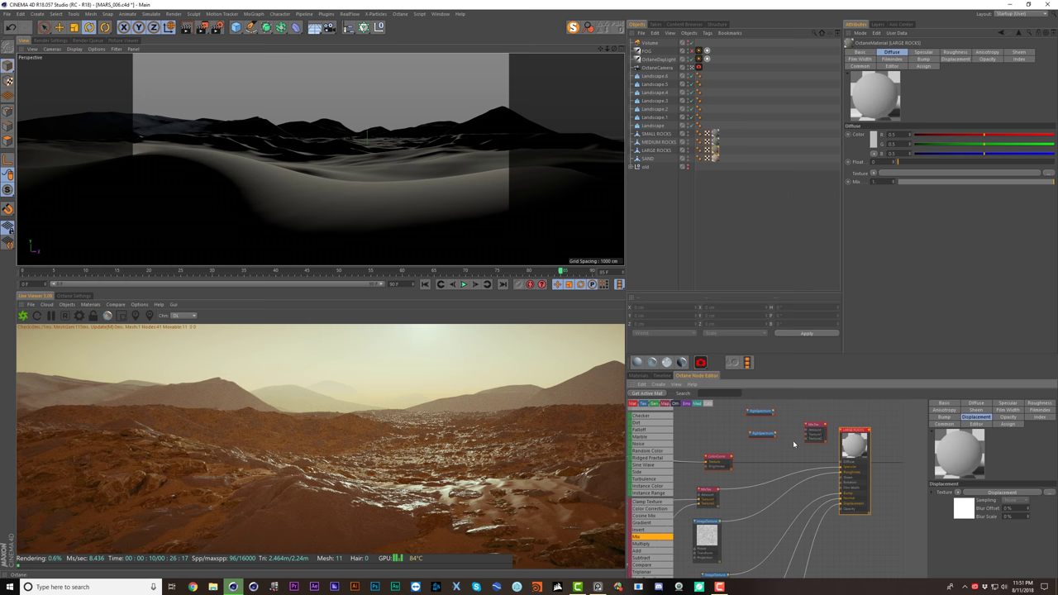
pyautogui.moveTo(793, 444); pyautogui.dragTo(759, 458, button='middle')
pyautogui.scroll(3, 650, 463)
pyautogui.moveTo(649, 482); pyautogui.dragTo(735, 407)
pyautogui.scroll(2, 756, 433)
pyautogui.moveTo(763, 430); pyautogui.dragTo(767, 462, button='middle')
# - Connect the Mix texture to the LARGE ROCKS Diffuse input and feed the two RGB Spectrum nodes into Texture1 and Texture2
pyautogui.click(791, 480)
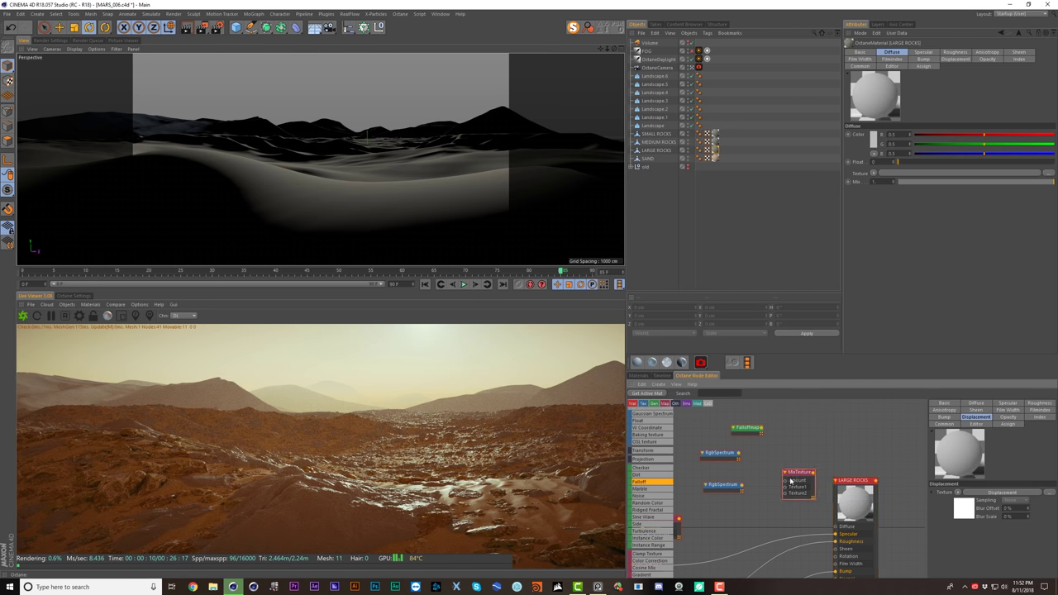
pyautogui.moveTo(790, 479); pyautogui.dragTo(835, 528)
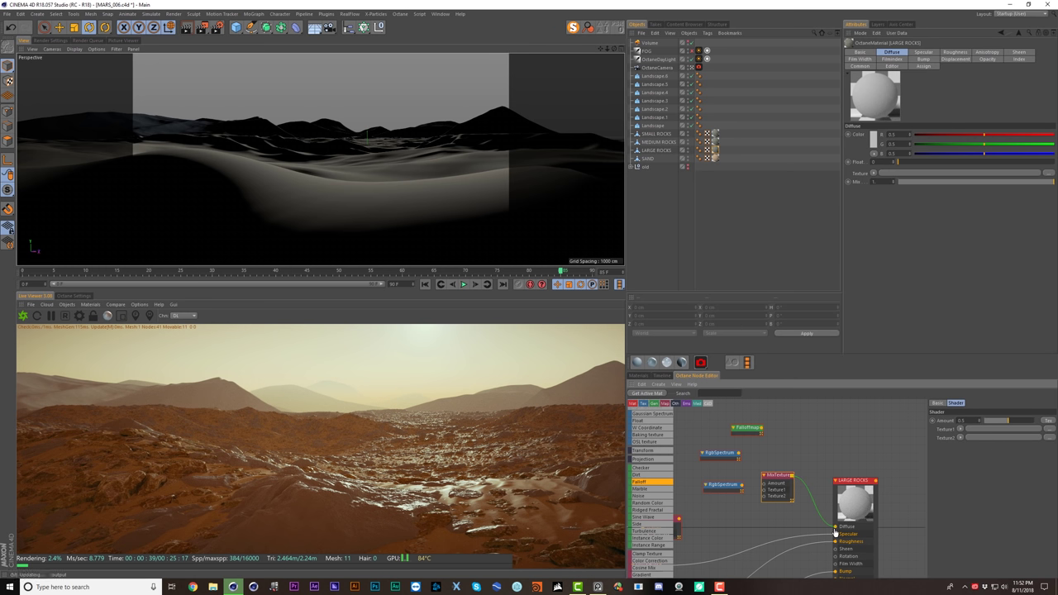
pyautogui.moveTo(743, 486); pyautogui.dragTo(763, 496)
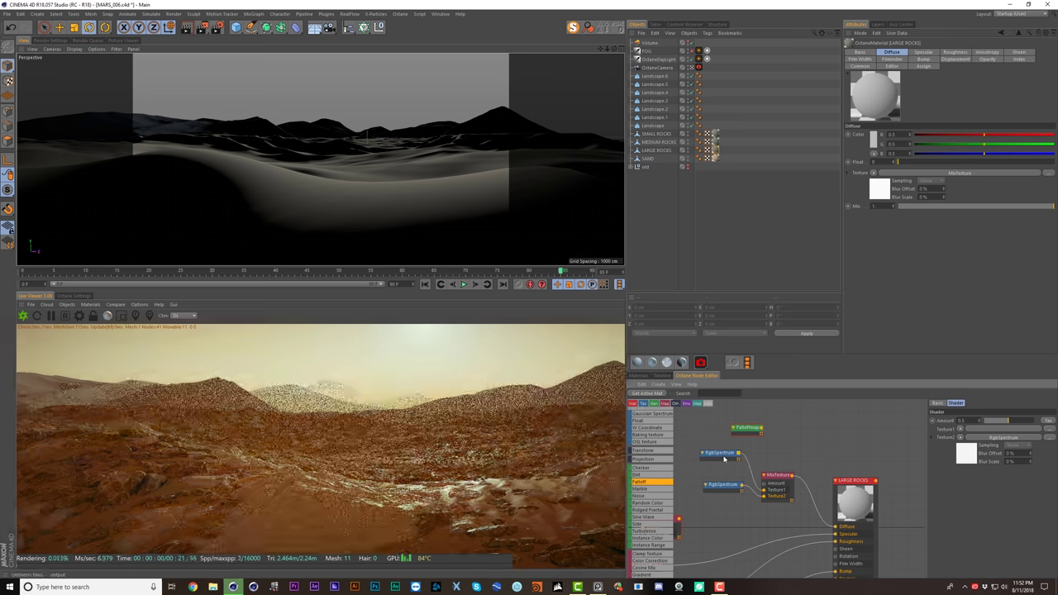
# - Colour the Texture1 RGB Spectrum red and the Texture2 one green, both at 100% saturation
pyautogui.moveTo(724, 458); pyautogui.dragTo(727, 473)
pyautogui.click(953, 428)
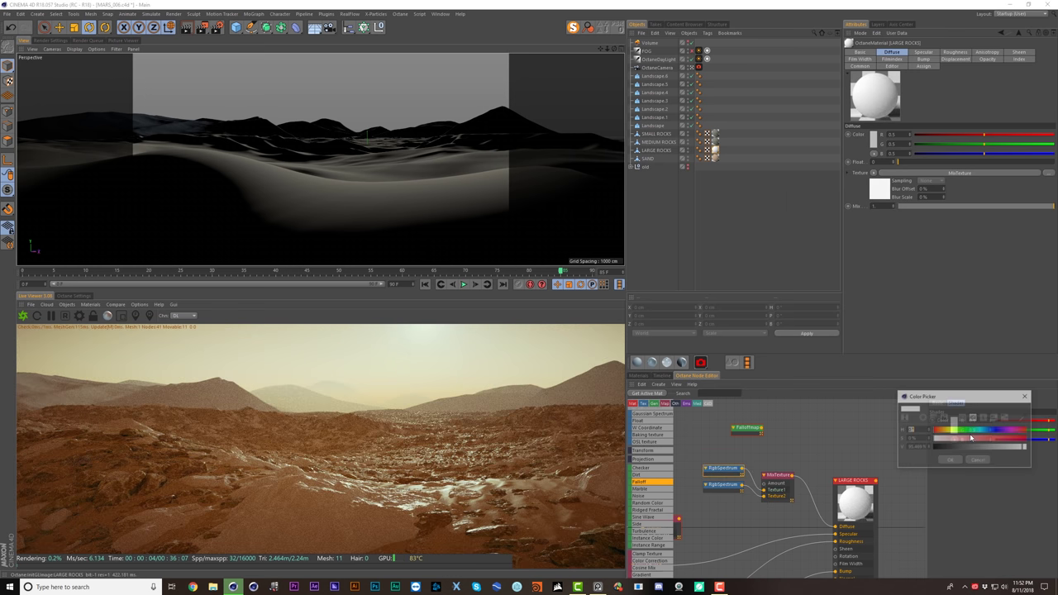
pyautogui.moveTo(972, 438); pyautogui.dragTo(1025, 439)
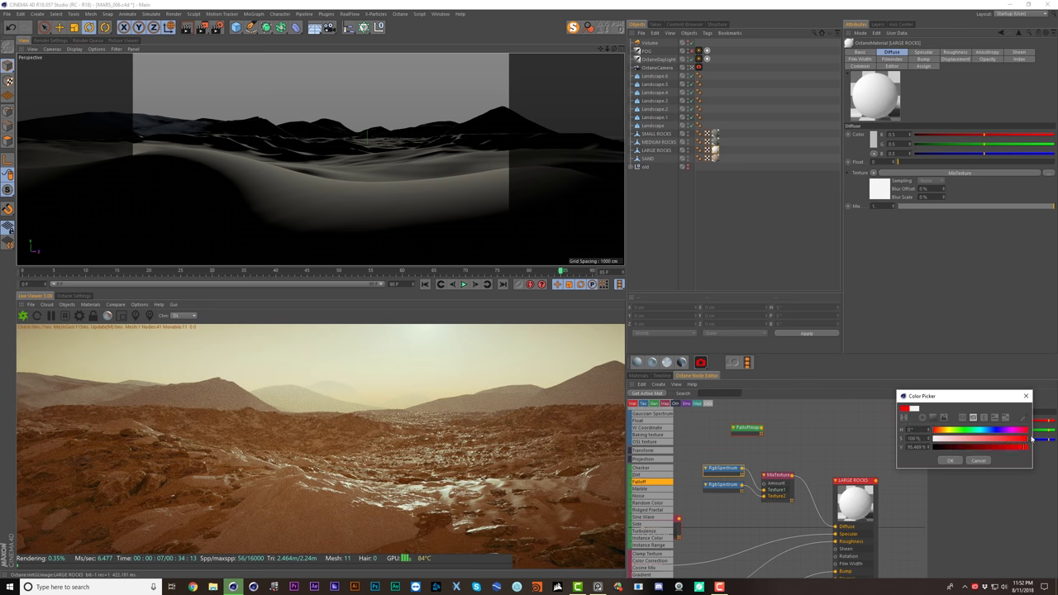
pyautogui.click(950, 460)
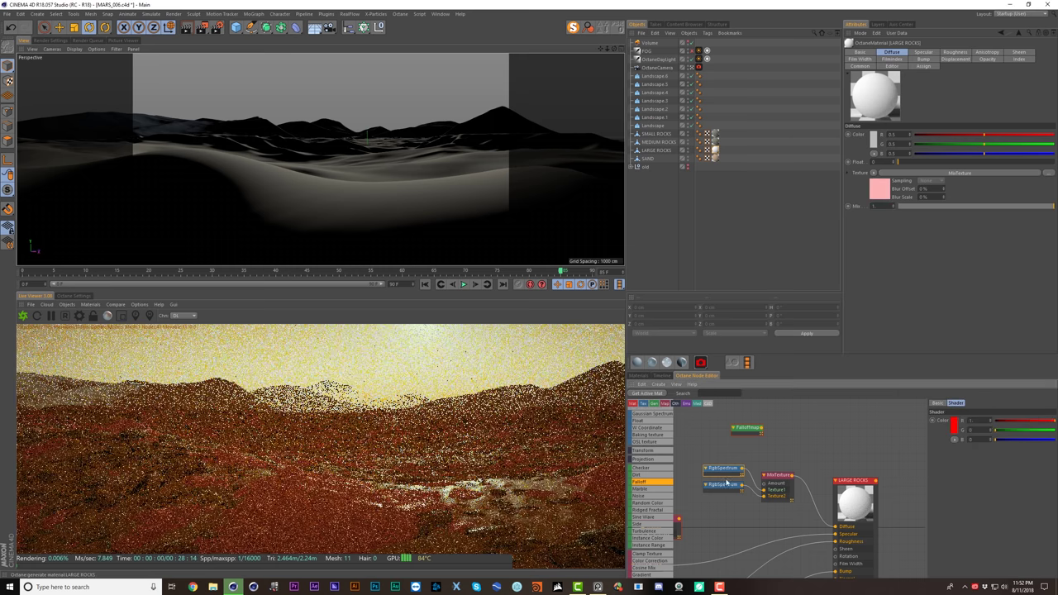
pyautogui.click(954, 423)
pyautogui.click(955, 426)
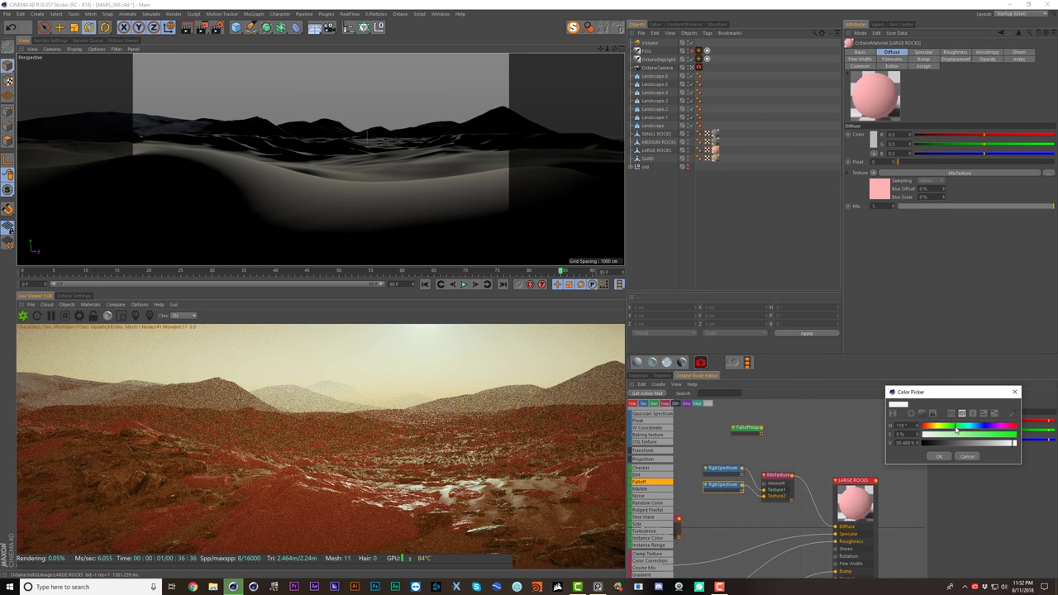
pyautogui.moveTo(983, 438); pyautogui.dragTo(1016, 435)
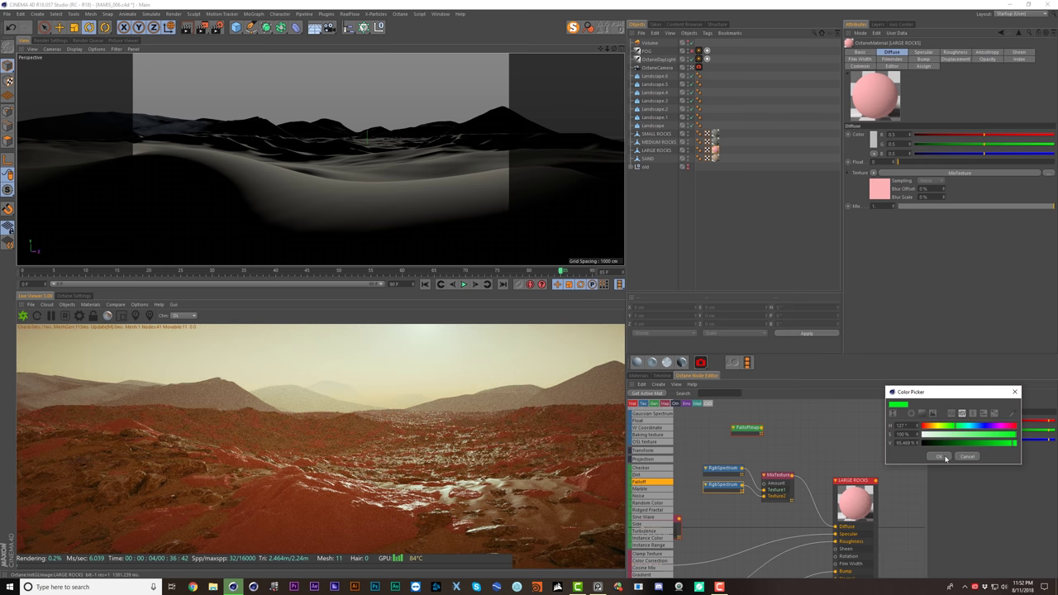
pyautogui.click(939, 456)
# - Connect the Falloff map to the Mix Amount, using Normal vs. vector 90deg mode and a skew factor of about 0.63
pyautogui.moveTo(757, 429); pyautogui.dragTo(764, 483)
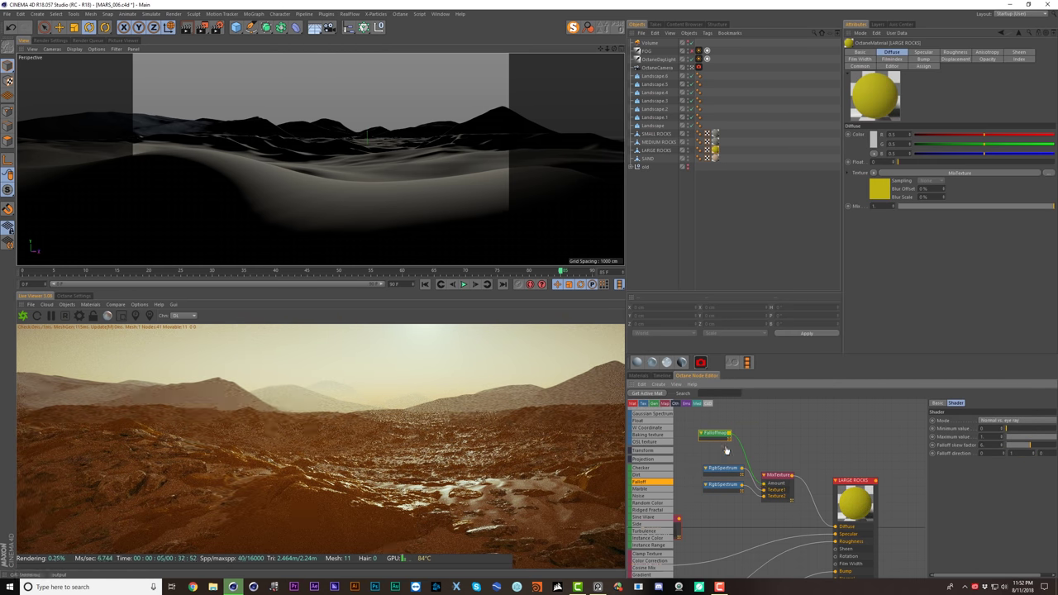
pyautogui.moveTo(715, 440); pyautogui.dragTo(726, 451)
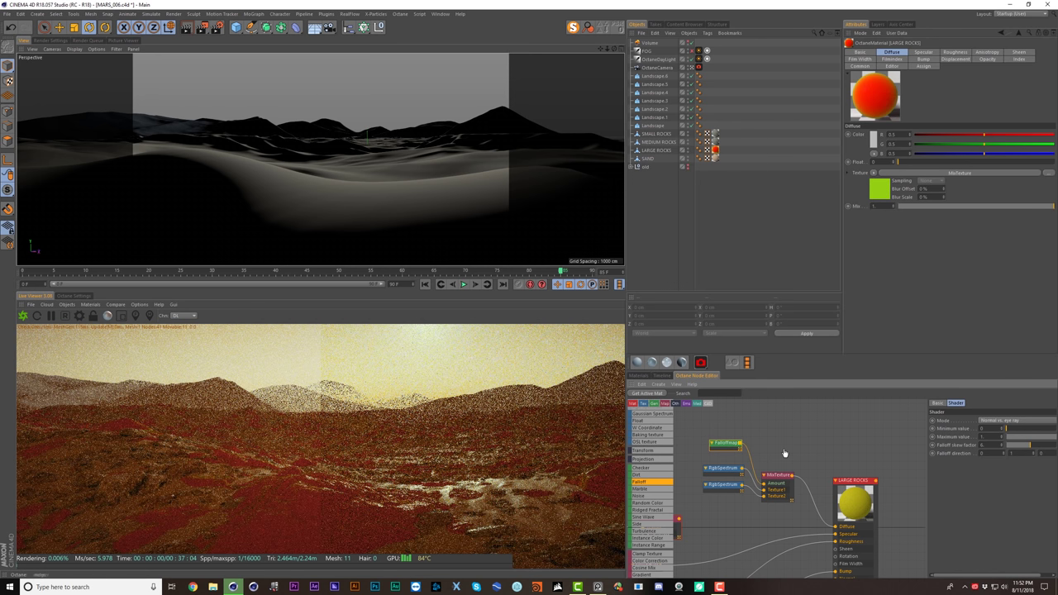
pyautogui.click(998, 421)
pyautogui.click(994, 437)
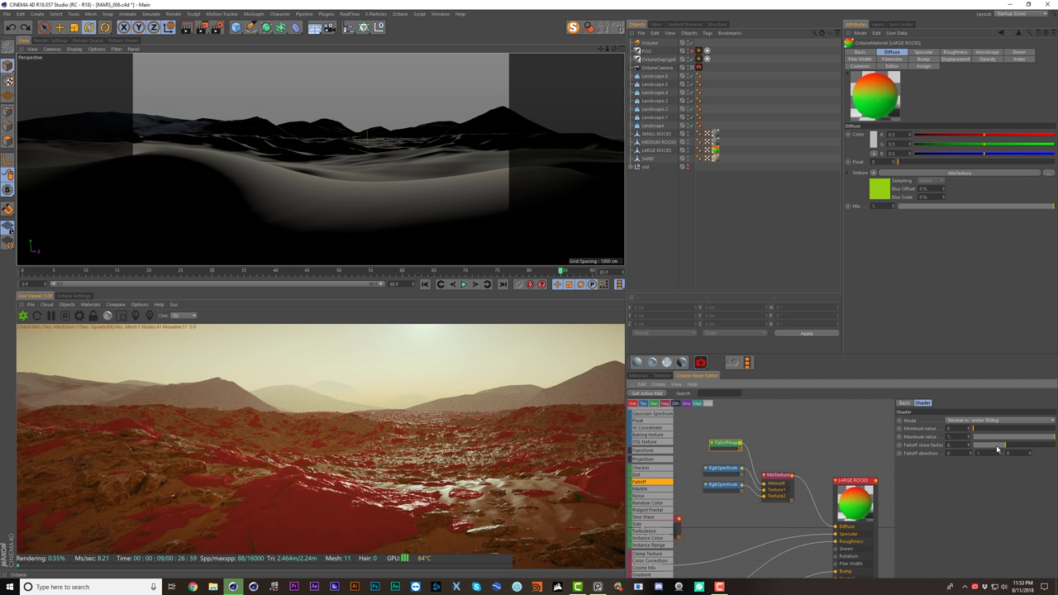
pyautogui.moveTo(1003, 446); pyautogui.dragTo(976, 450)
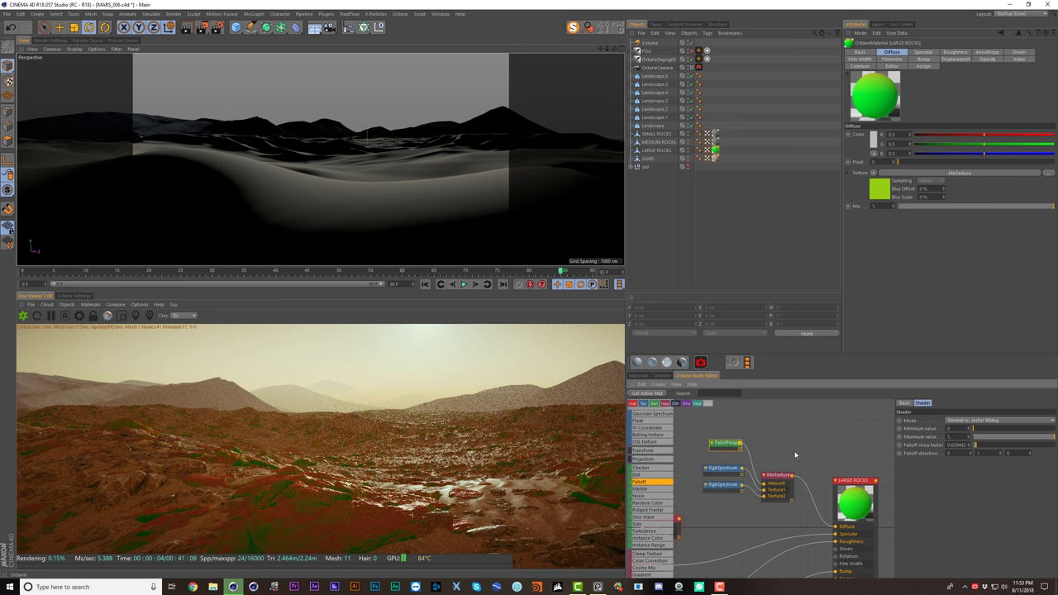
# - Feed the rocks' colour correction into the Mix's Texture1 in place of the red RGB Spectrum
pyautogui.moveTo(680, 524); pyautogui.dragTo(697, 517)
pyautogui.moveTo(704, 513); pyautogui.dragTo(773, 478, button='middle')
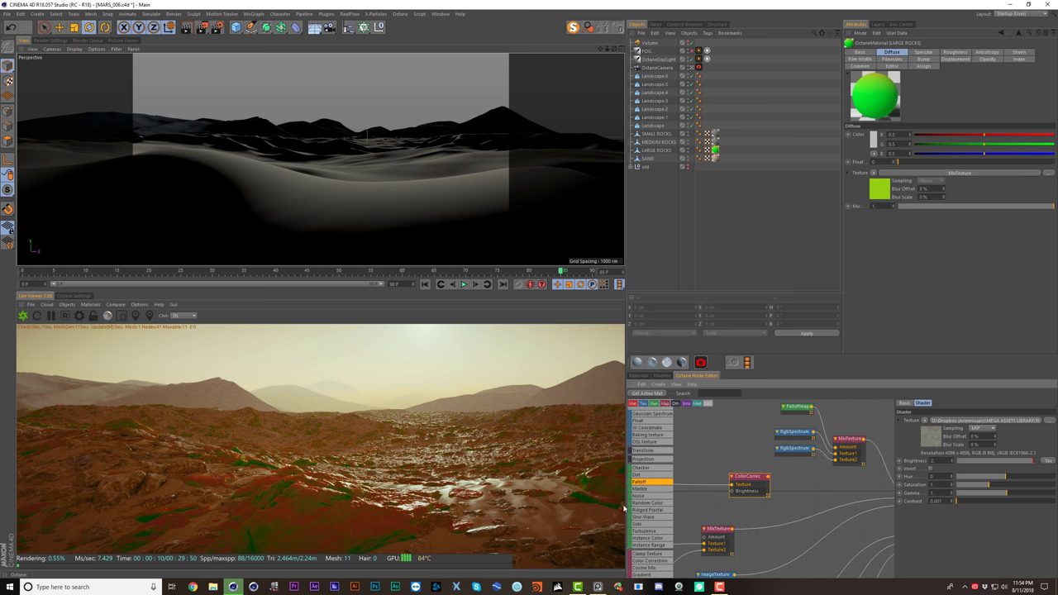
pyautogui.click(795, 431)
pyautogui.moveTo(768, 478); pyautogui.dragTo(807, 494)
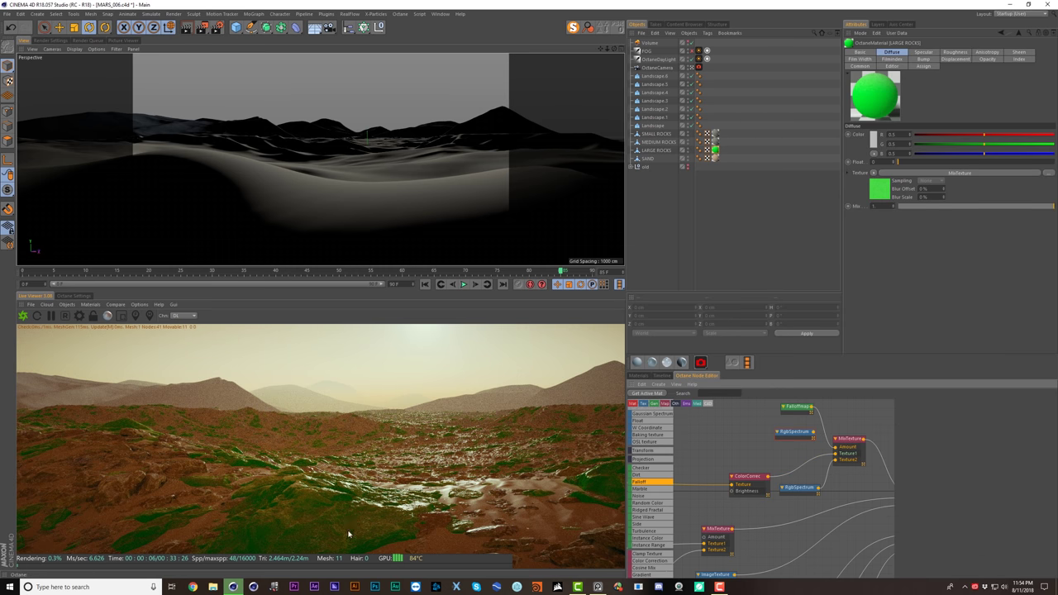
# - Raise the Falloff map's skew factor to about 1.78
pyautogui.click(853, 447)
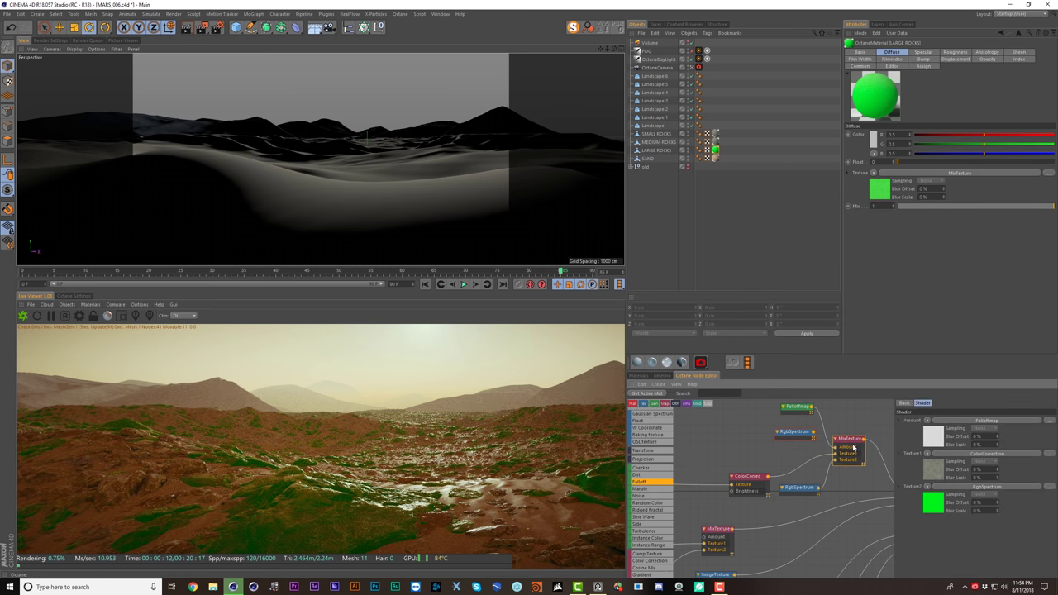
pyautogui.click(796, 407)
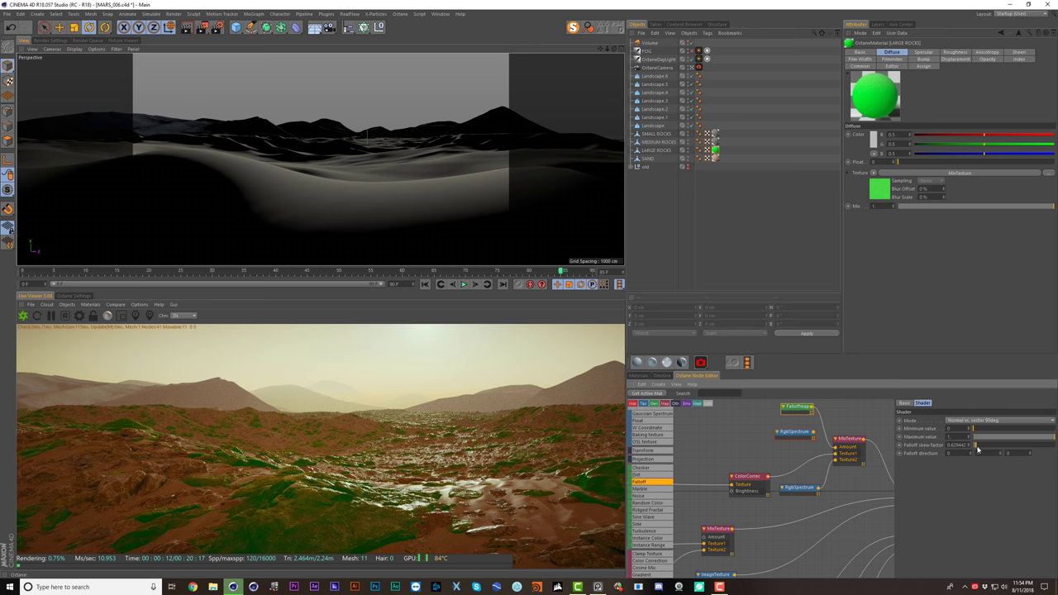
pyautogui.moveTo(978, 448); pyautogui.dragTo(984, 452)
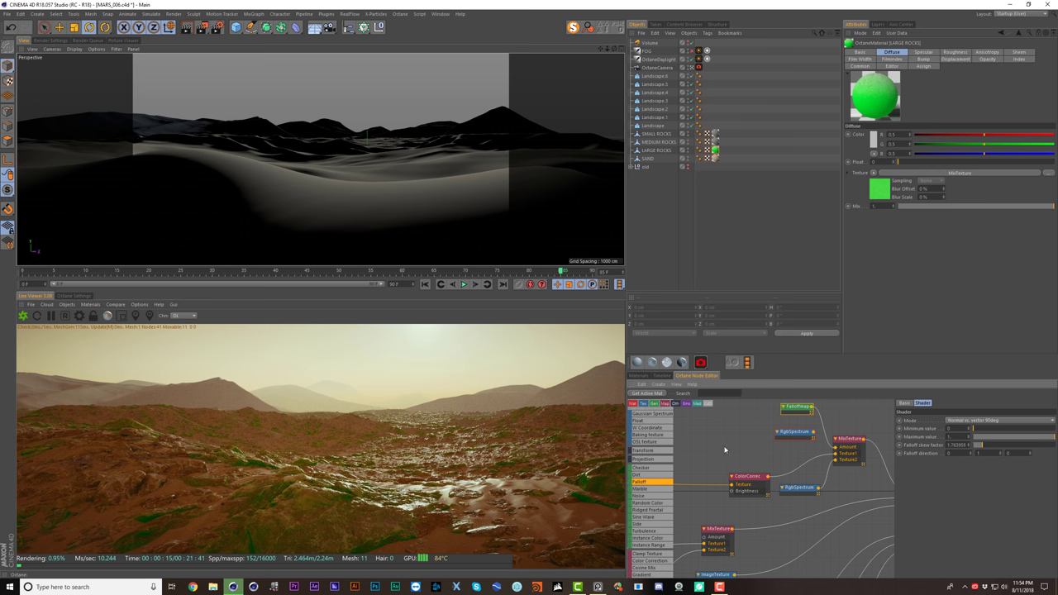
# - Recolour the green RGB Spectrum with a dark brown sampled from the sand in the rendered image
pyautogui.click(795, 431)
pyautogui.click(798, 487)
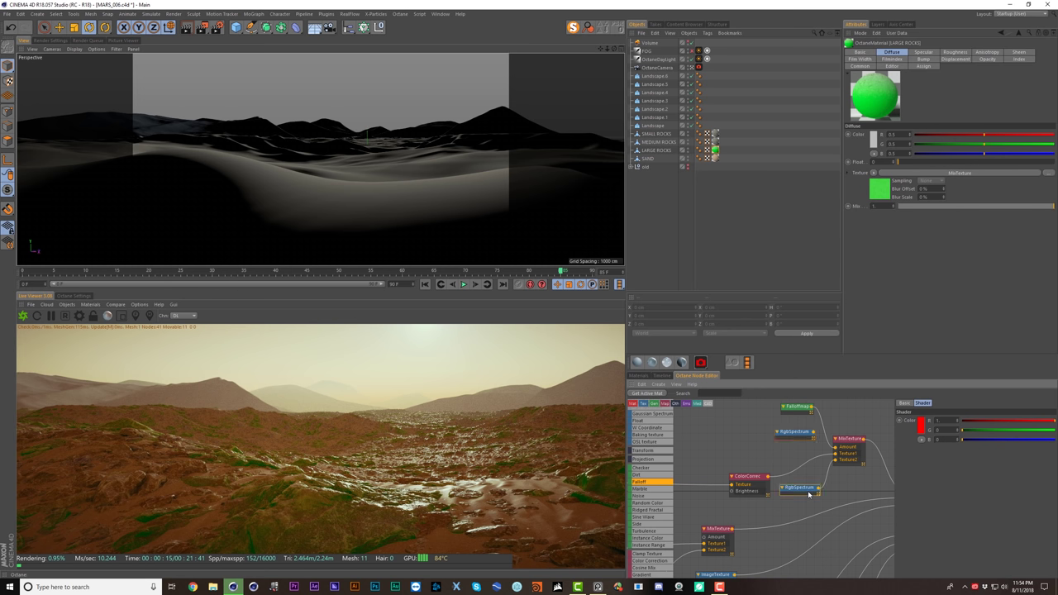
pyautogui.click(921, 426)
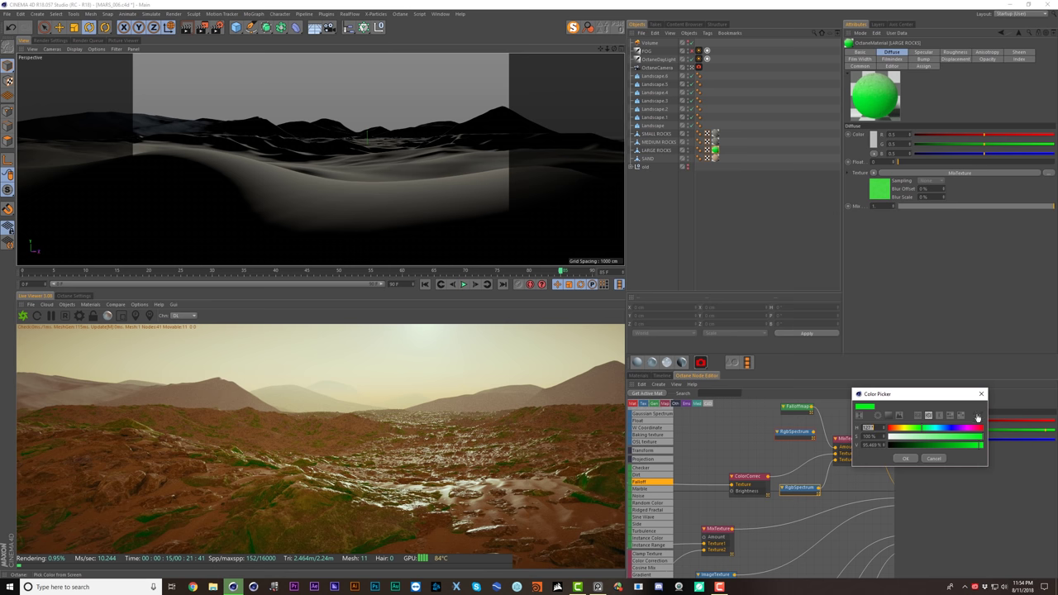
pyautogui.click(979, 416)
pyautogui.click(580, 507)
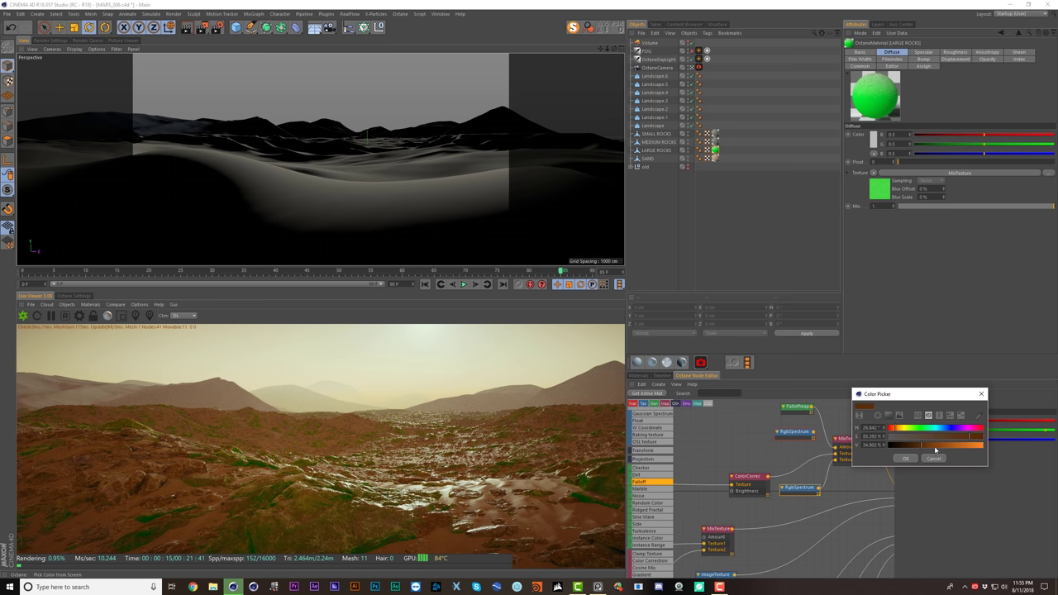
pyautogui.click(905, 458)
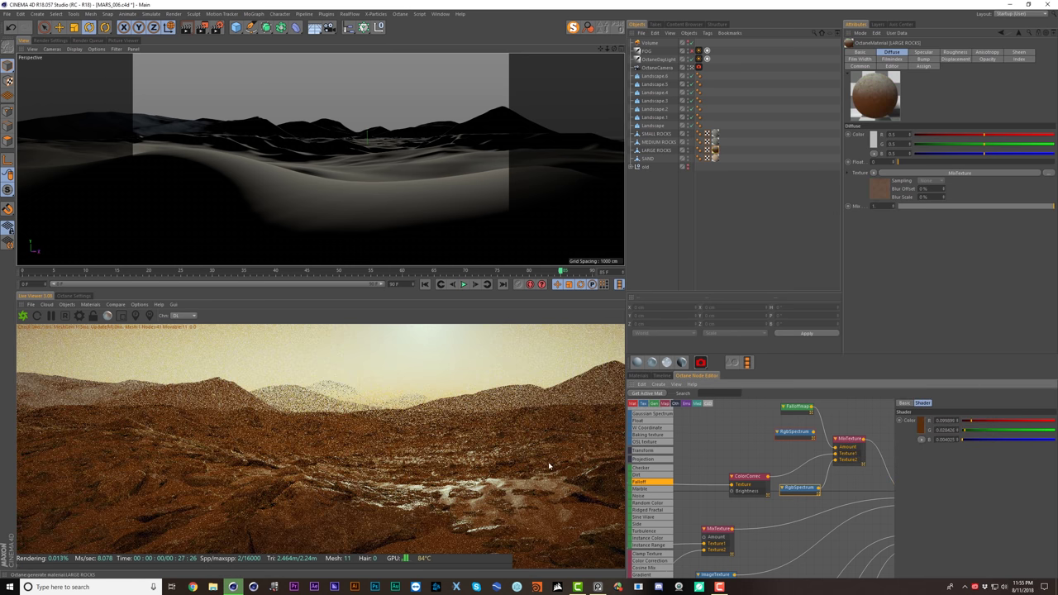
# - Lighten the sampled brown to about 60% saturation and about 65% value
pyautogui.click(922, 426)
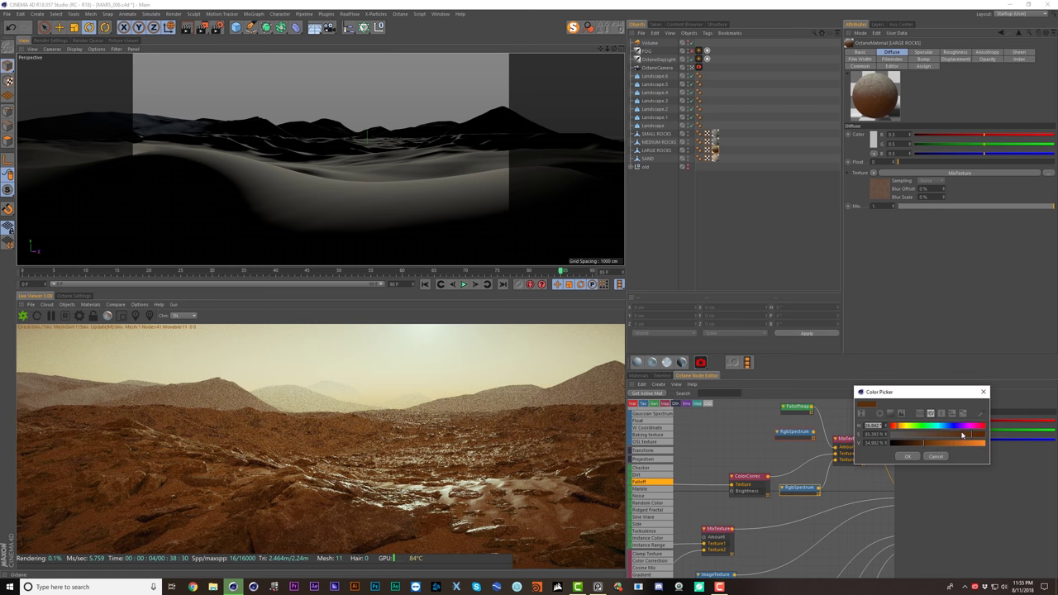
pyautogui.click(948, 434)
pyautogui.click(951, 444)
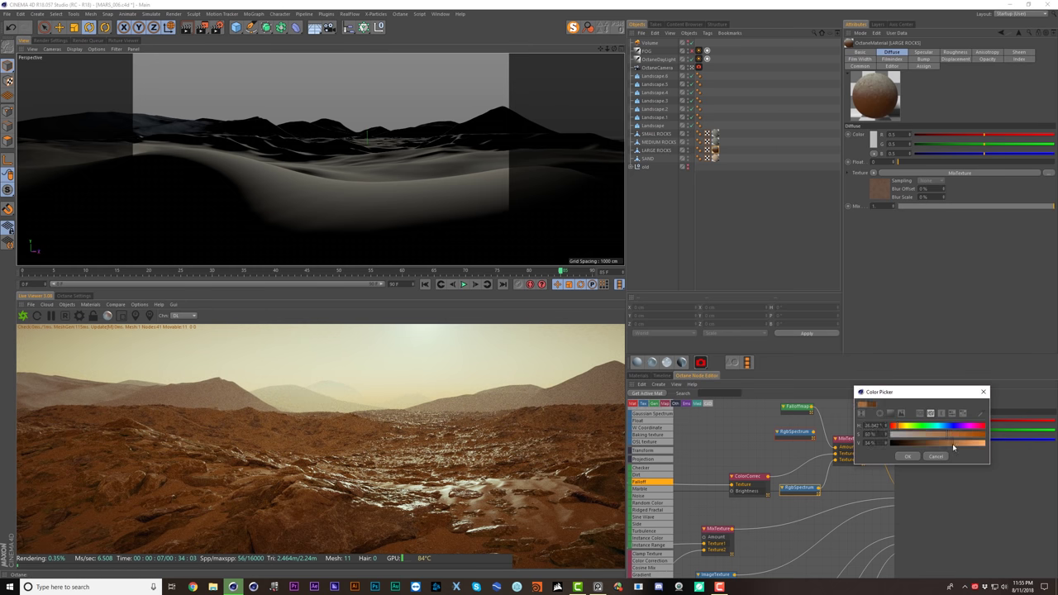
pyautogui.click(908, 456)
# - Store the current render buffer and enable the A/B comparison in the Live Viewer
pyautogui.click(116, 304)
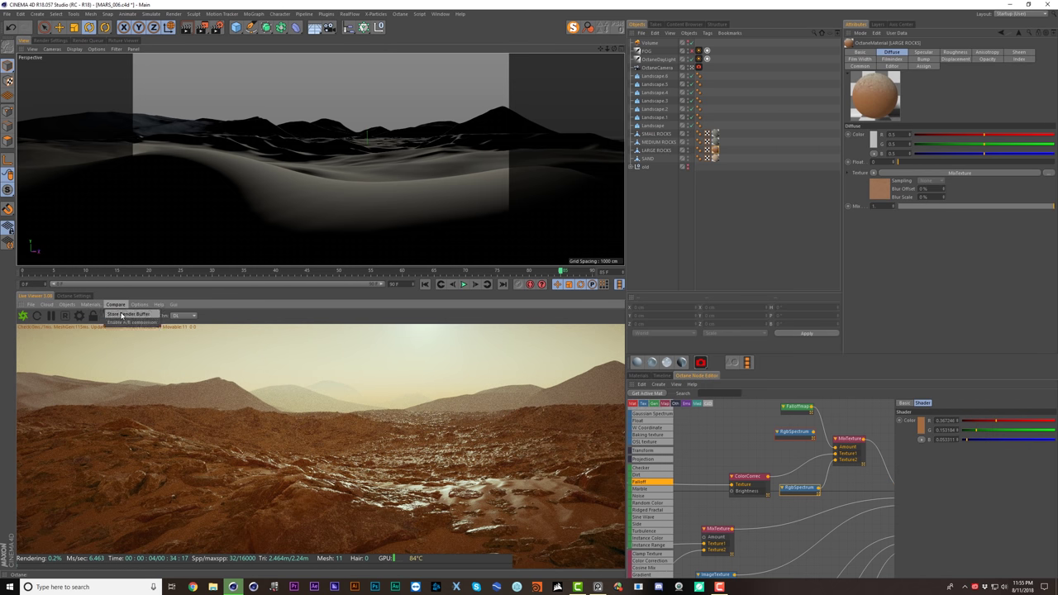
pyautogui.click(121, 315)
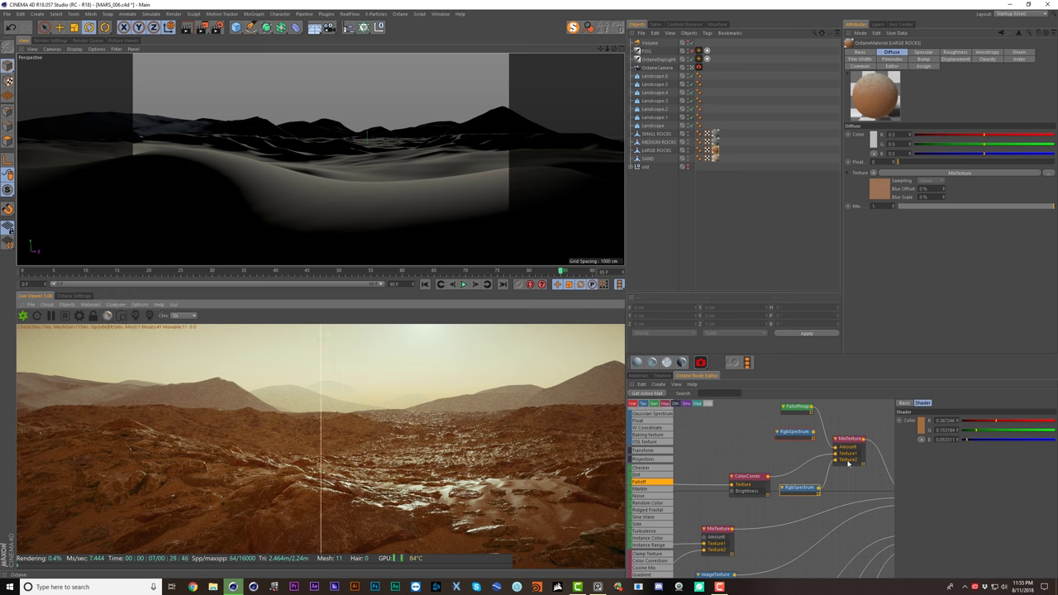
# - Wire the Color Correction node into the LARGE ROCKS diffuse and wipe the A/B divider across the render to compare the dust effect
pyautogui.moveTo(811, 459); pyautogui.dragTo(740, 440, button='middle')
pyautogui.moveTo(697, 458); pyautogui.dragTo(837, 475)
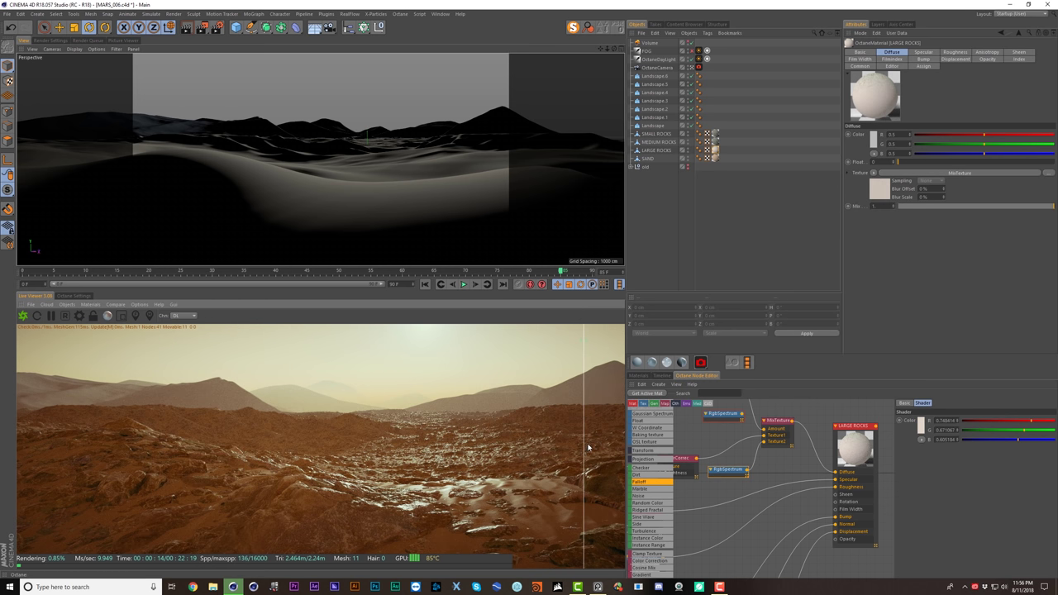
pyautogui.moveTo(588, 448); pyautogui.dragTo(115, 412)
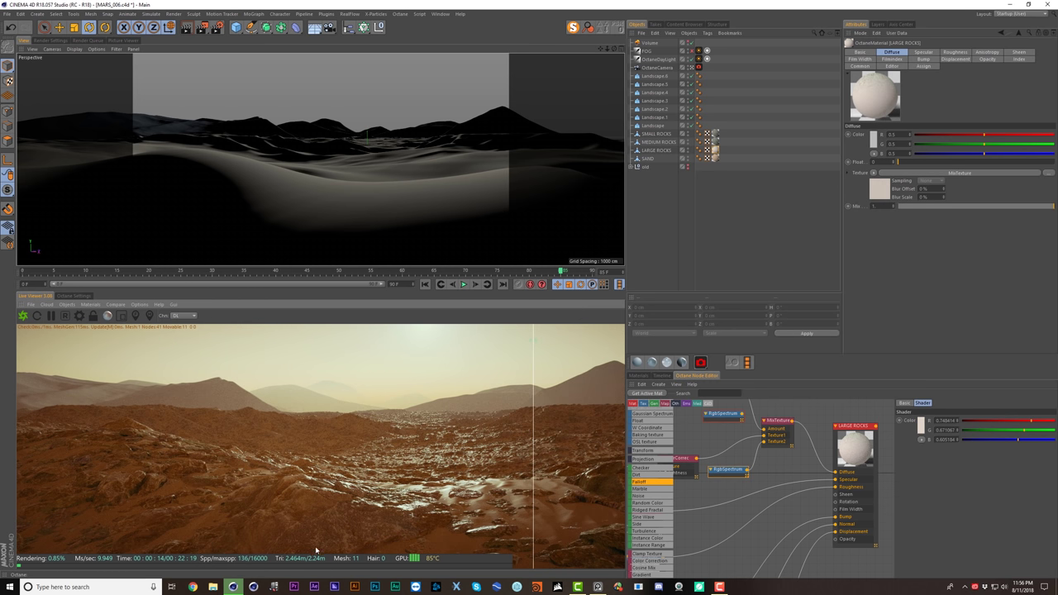
pyautogui.moveTo(534, 513); pyautogui.dragTo(596, 484)
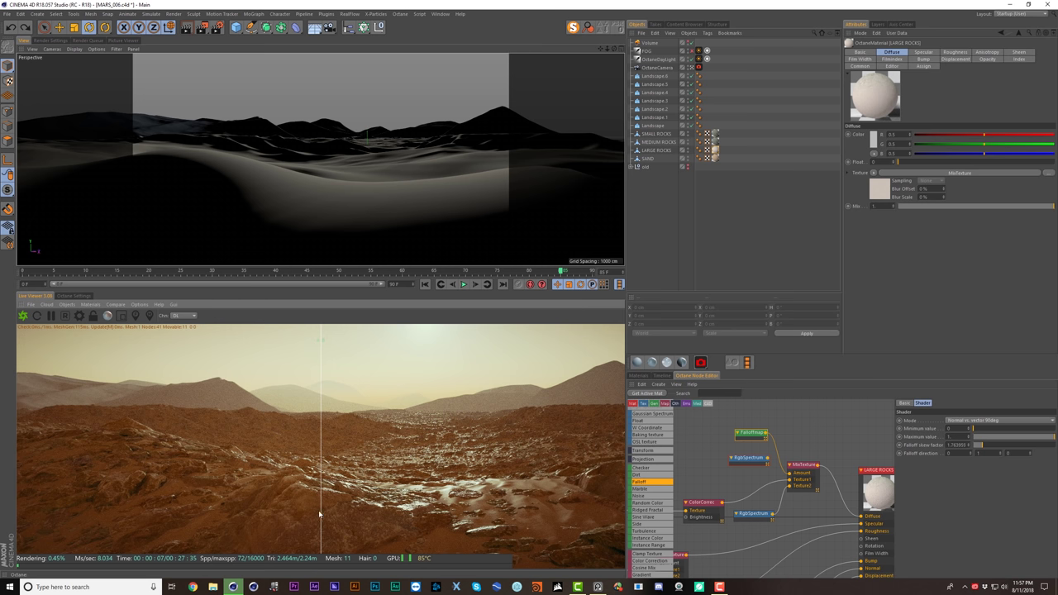
pyautogui.moveTo(321, 514); pyautogui.dragTo(426, 505)
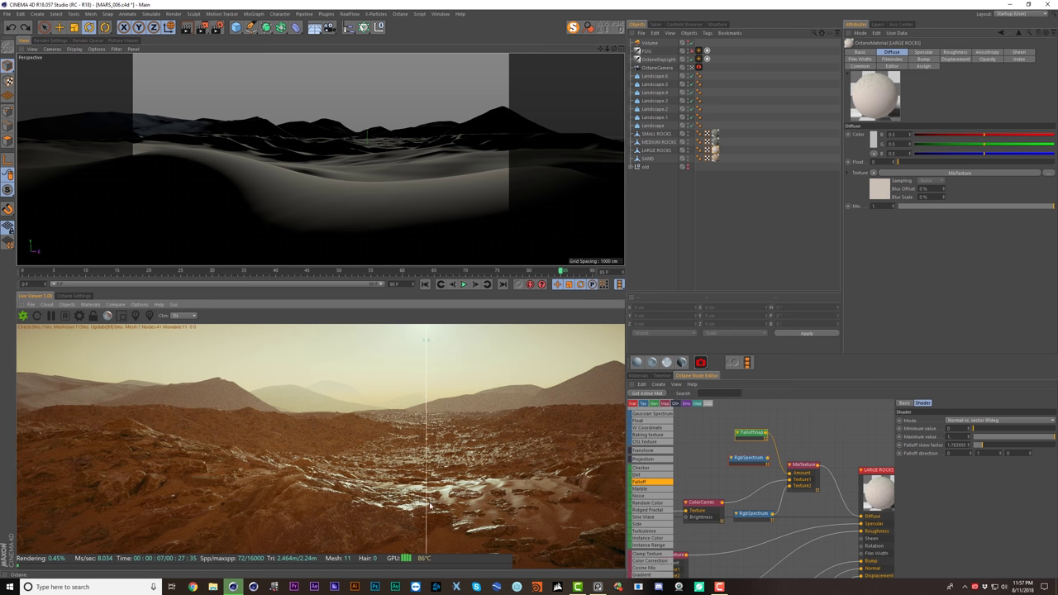
# - Delete the unconnected red RGB Spectrum node from the LARGE ROCKS node graph
pyautogui.click(986, 449)
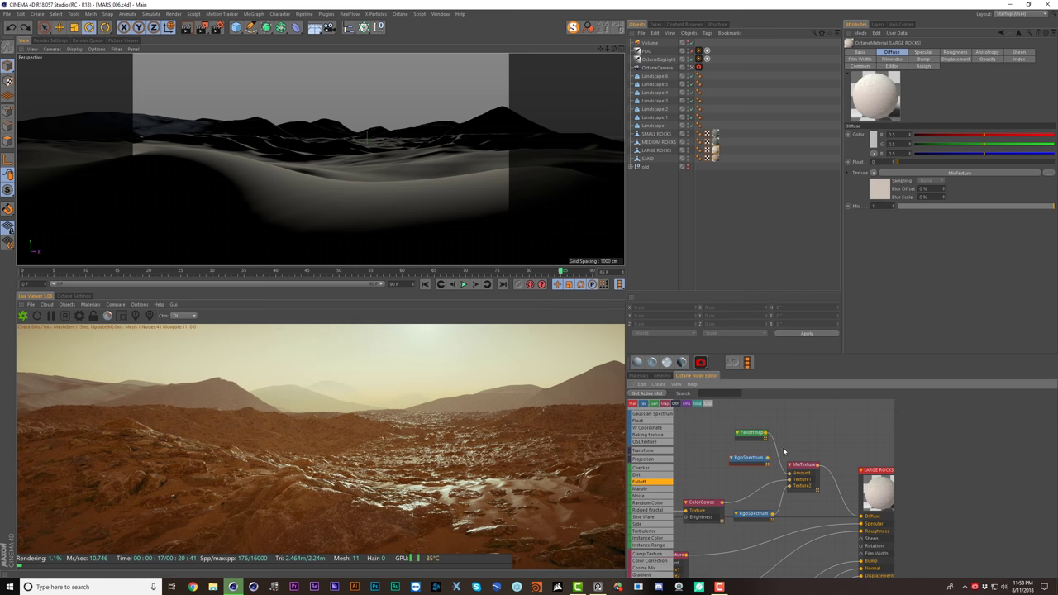
pyautogui.moveTo(784, 451); pyautogui.dragTo(800, 429, button='middle')
pyautogui.click(753, 437)
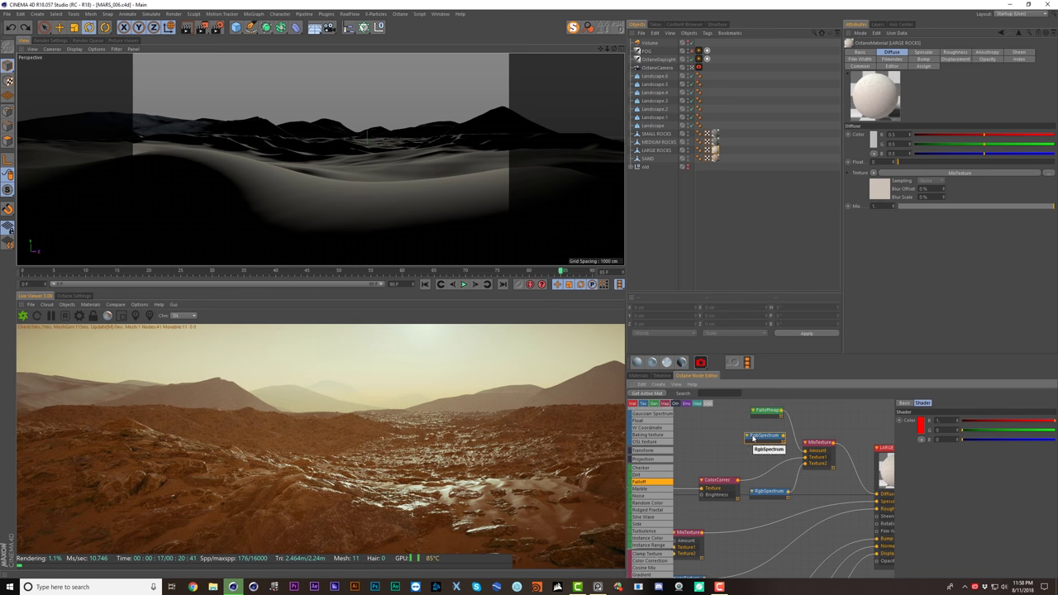
pyautogui.press('Delete')
# - Copy the dust mix nodes from LARGE ROCKS into MEDIUM ROCKS and connect the copied Mix Texture to its Diffuse input
pyautogui.scroll(-1, 778, 450)
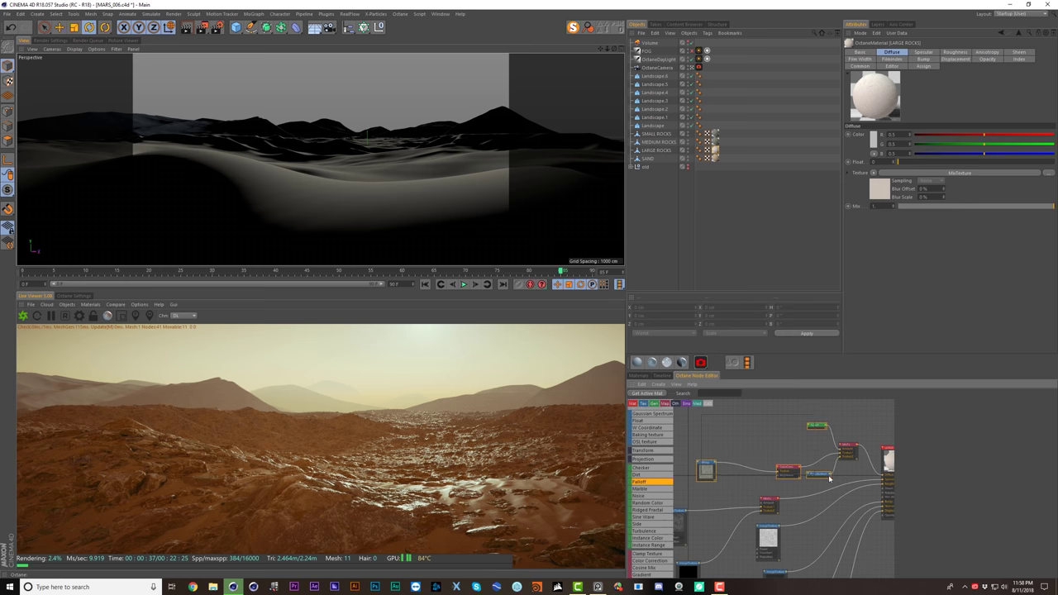
pyautogui.moveTo(828, 477); pyautogui.dragTo(843, 484)
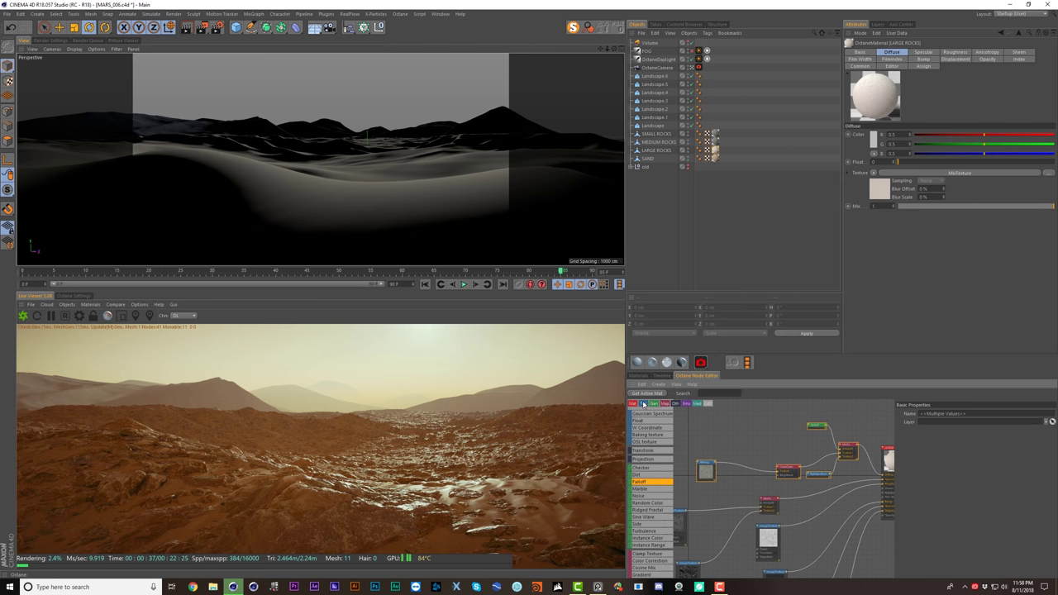
pyautogui.click(637, 376)
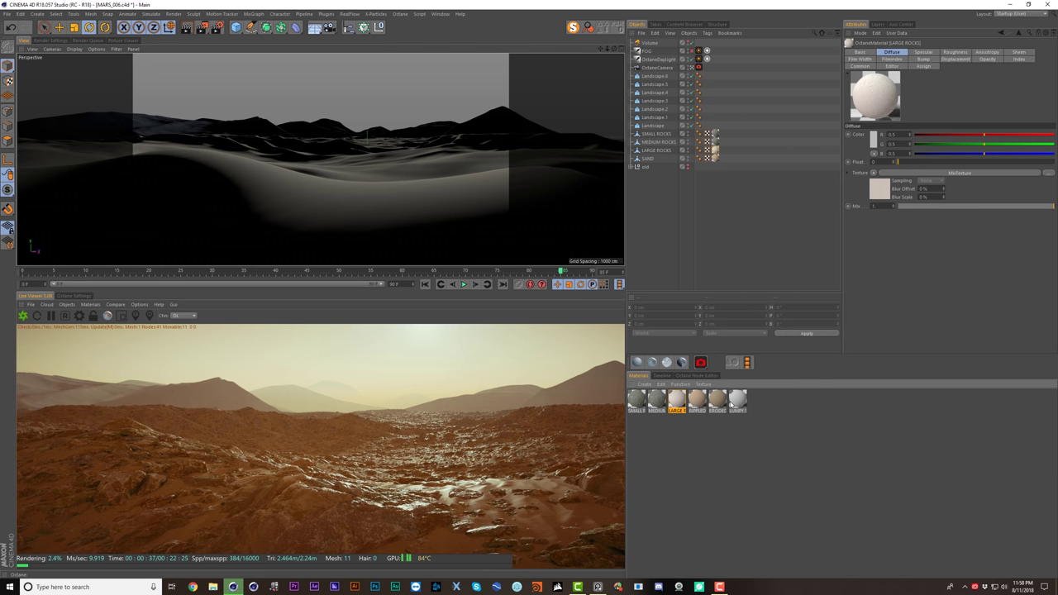
pyautogui.doubleClick(653, 397)
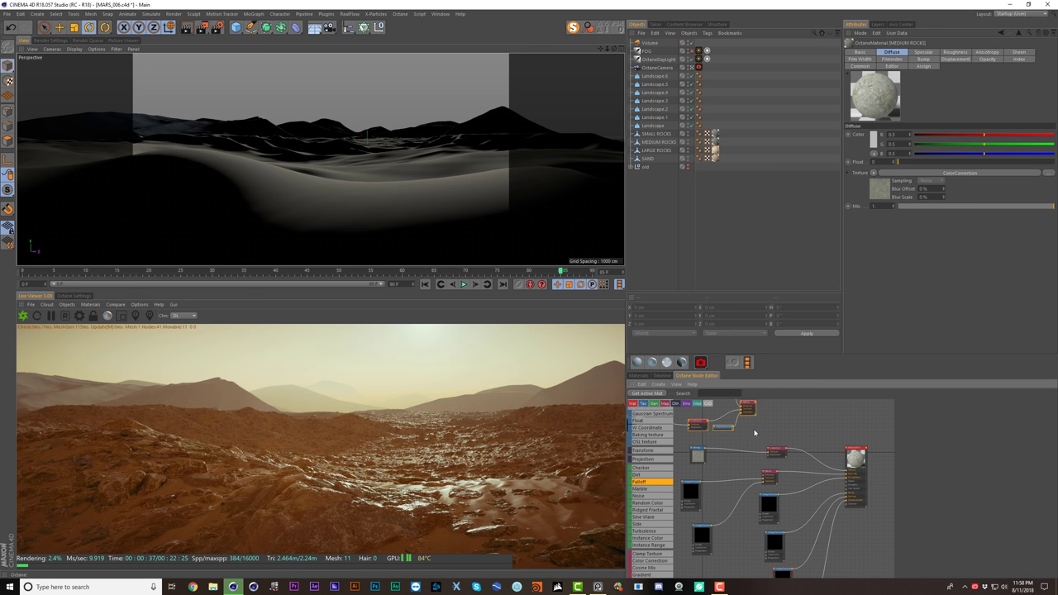
pyautogui.moveTo(753, 409); pyautogui.dragTo(881, 502)
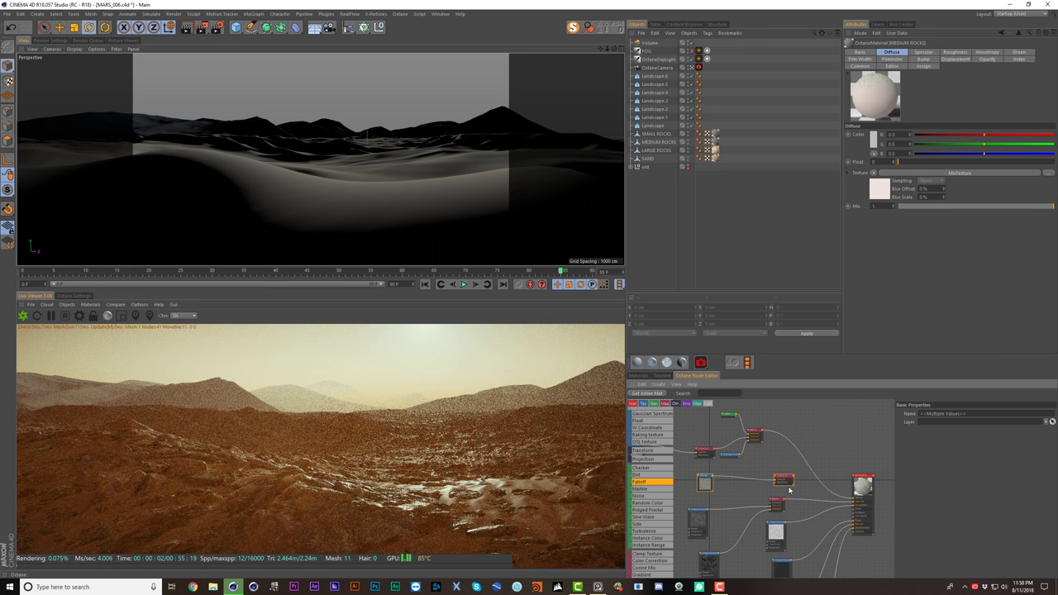
# - Add the same dust mix nodes to SMALL ROCKS and connect their Mix Texture to its Diffuse input
pyautogui.click(638, 376)
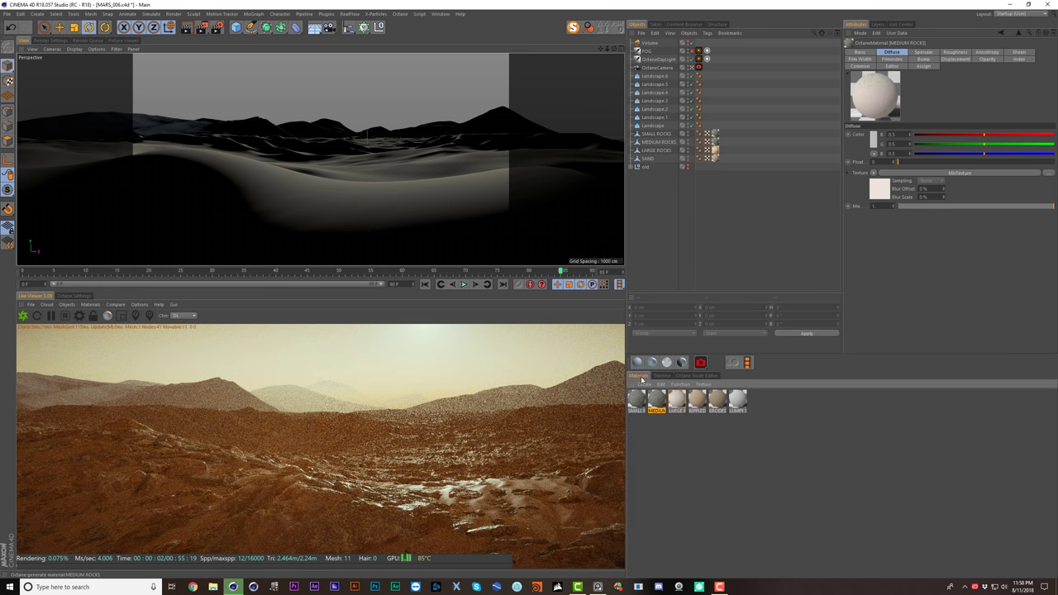
pyautogui.click(639, 403)
pyautogui.click(696, 376)
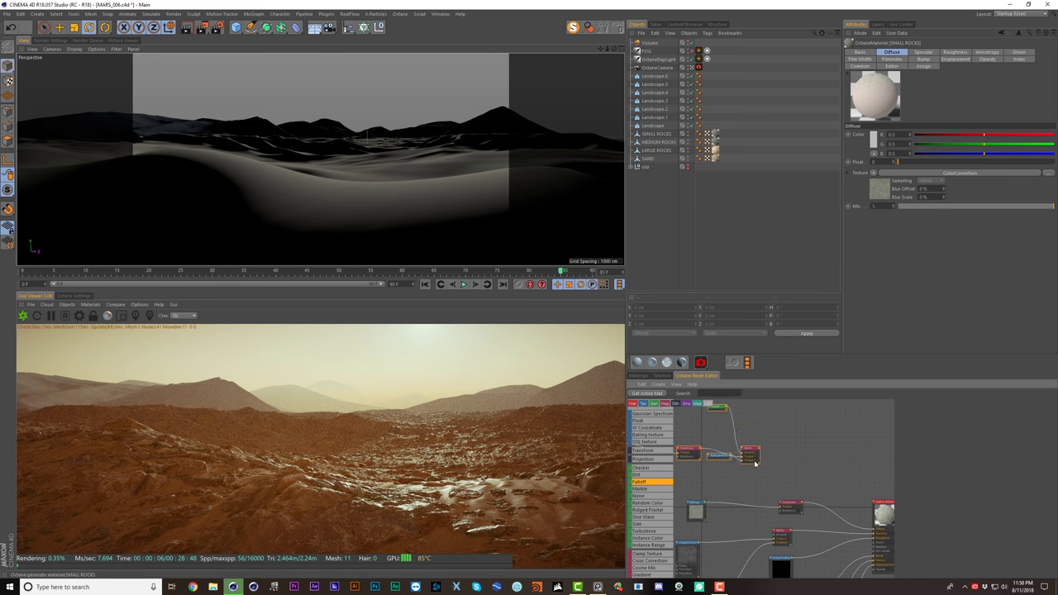
pyautogui.moveTo(764, 457); pyautogui.dragTo(874, 530)
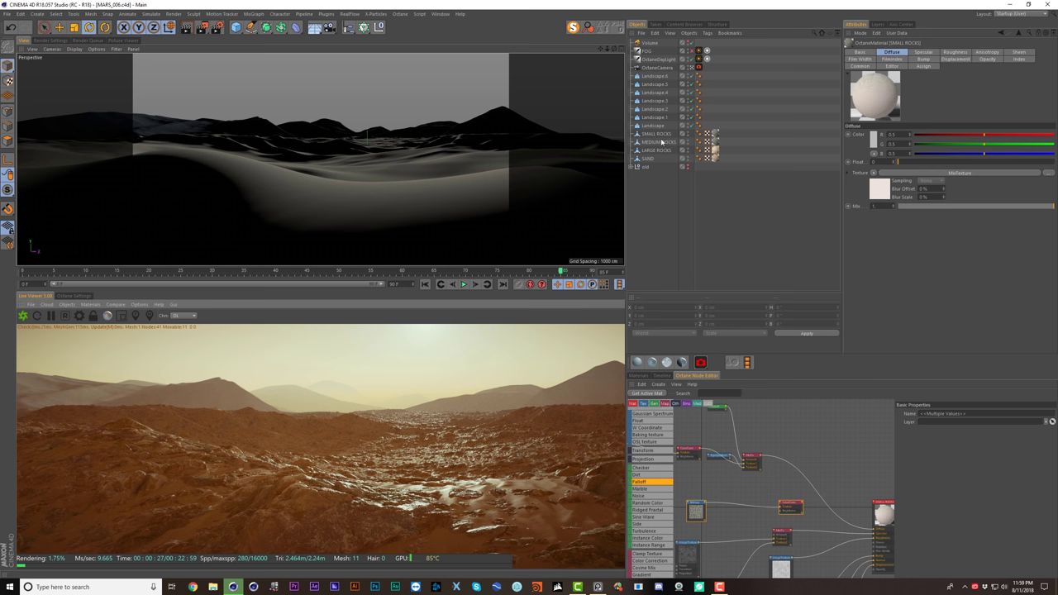
# - Rotate the OctaneDaylight to a heading of about -171° and a pitch of about -11.7° to relight the rocks
pyautogui.click(657, 59)
pyautogui.press('r')
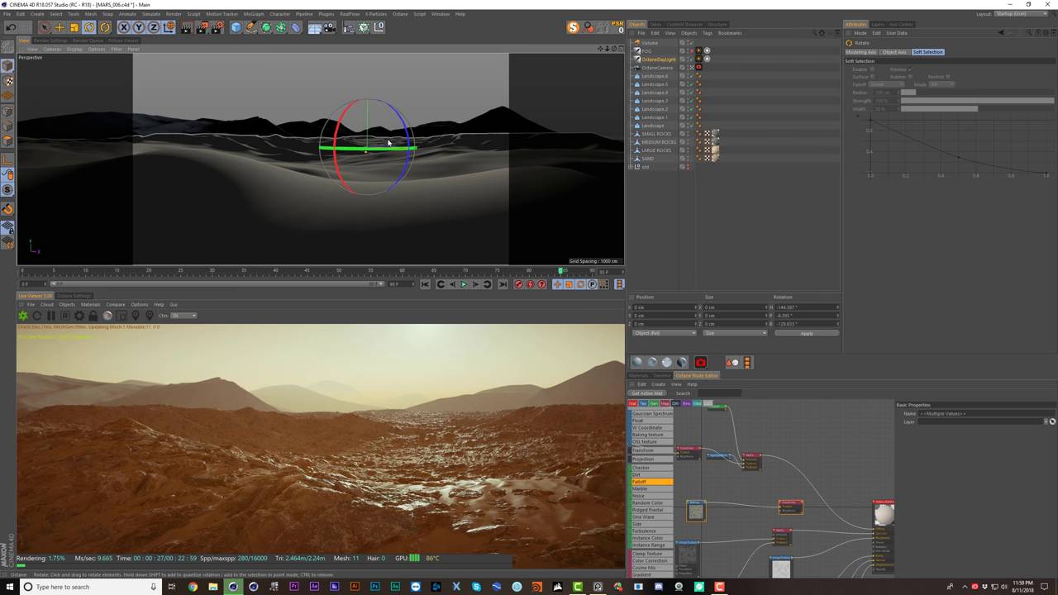
pyautogui.moveTo(383, 148); pyautogui.dragTo(382, 141)
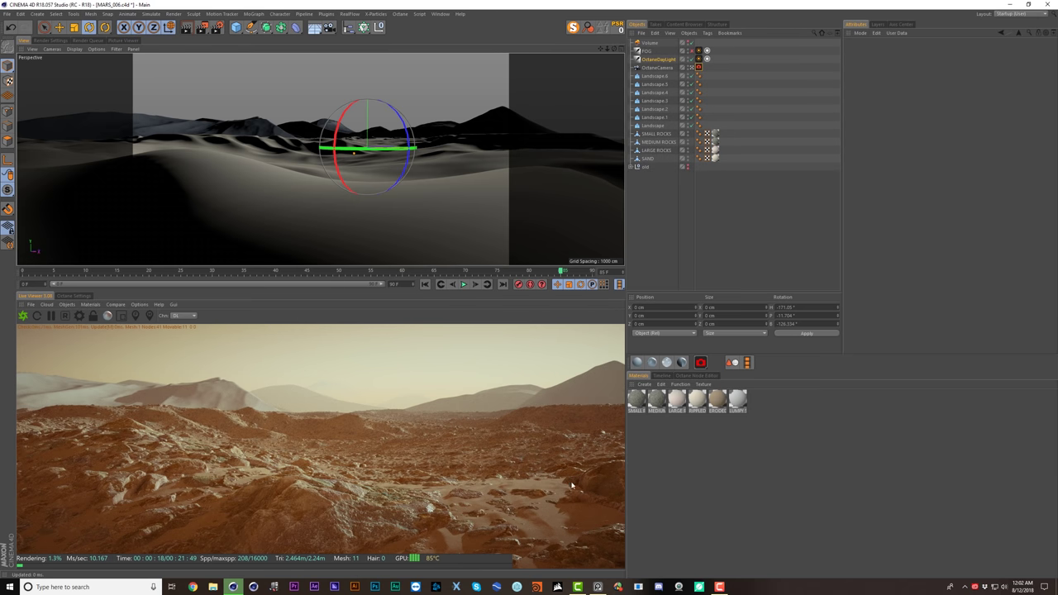
# - Set the displacement amount of the RIPPLED SAND material to 44 cm
pyautogui.click(697, 399)
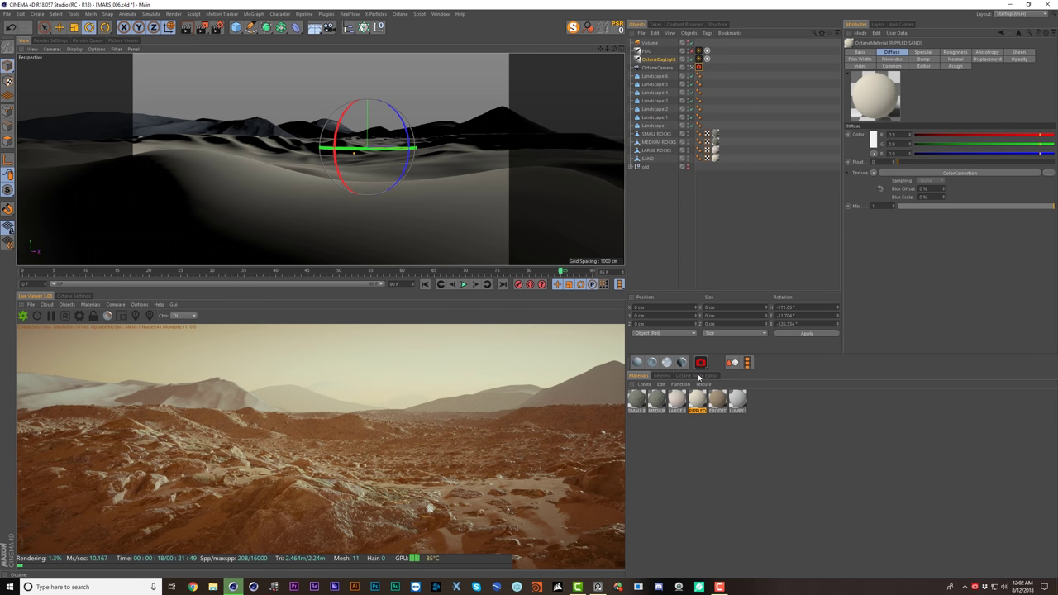
pyautogui.click(699, 377)
pyautogui.doubleClick(946, 454)
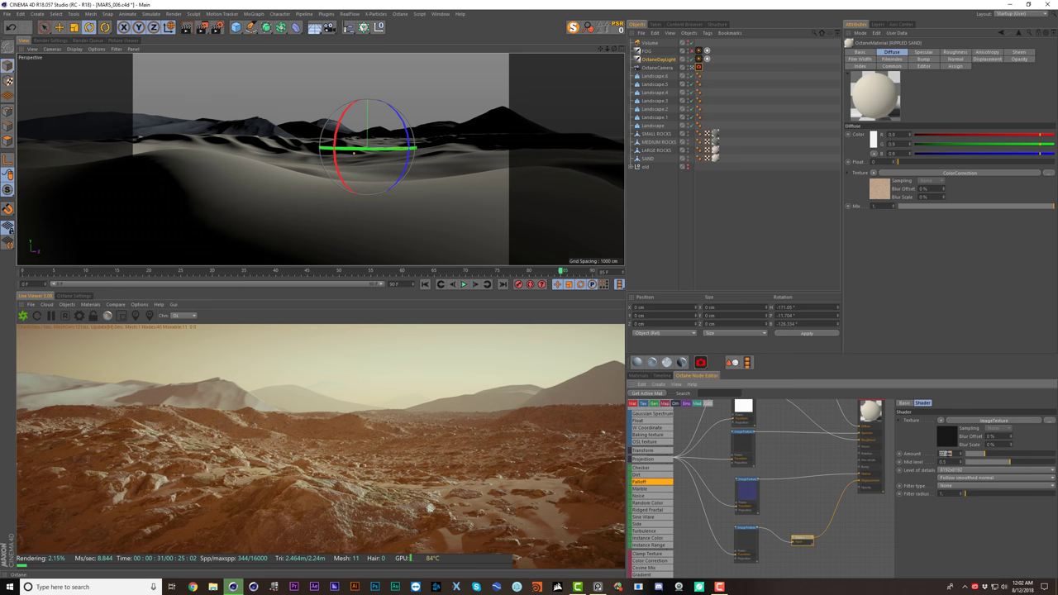
pyautogui.write('44')
pyautogui.press('Return')
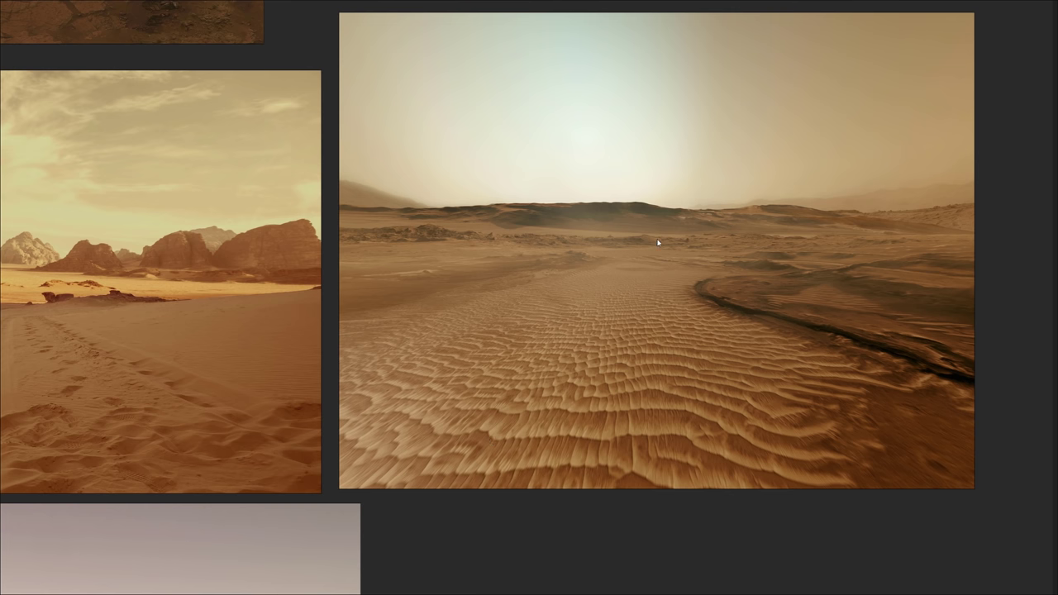
# - Consult the rippled-sand reference photos and add a Displacer with a Noise shader to the SAND object
pyautogui.scroll(-3, 662, 239)
pyautogui.moveTo(454, 233); pyautogui.dragTo(712, 320, button='middle')
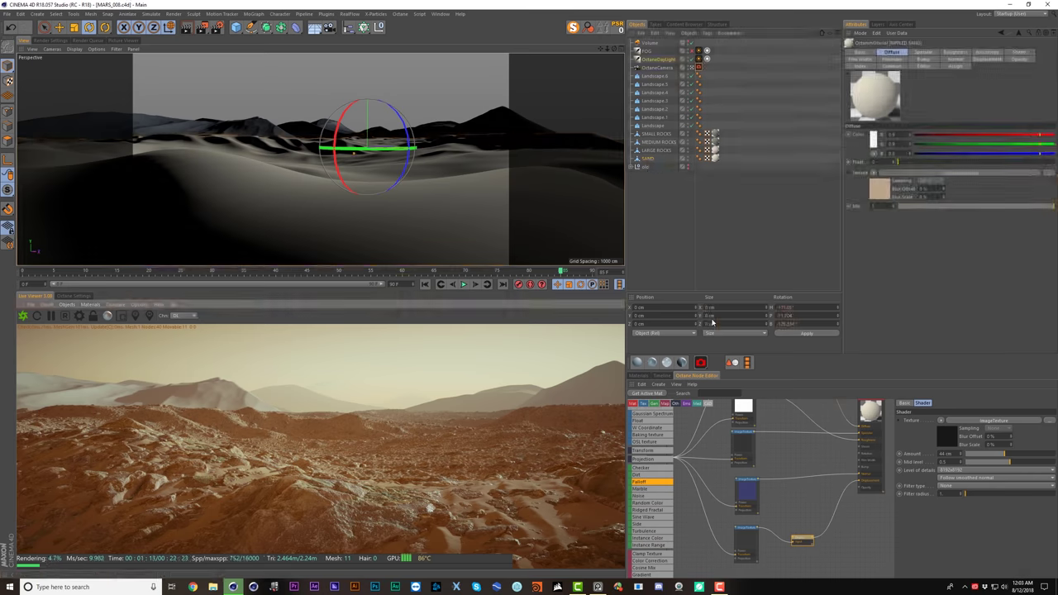
pyautogui.click(650, 158)
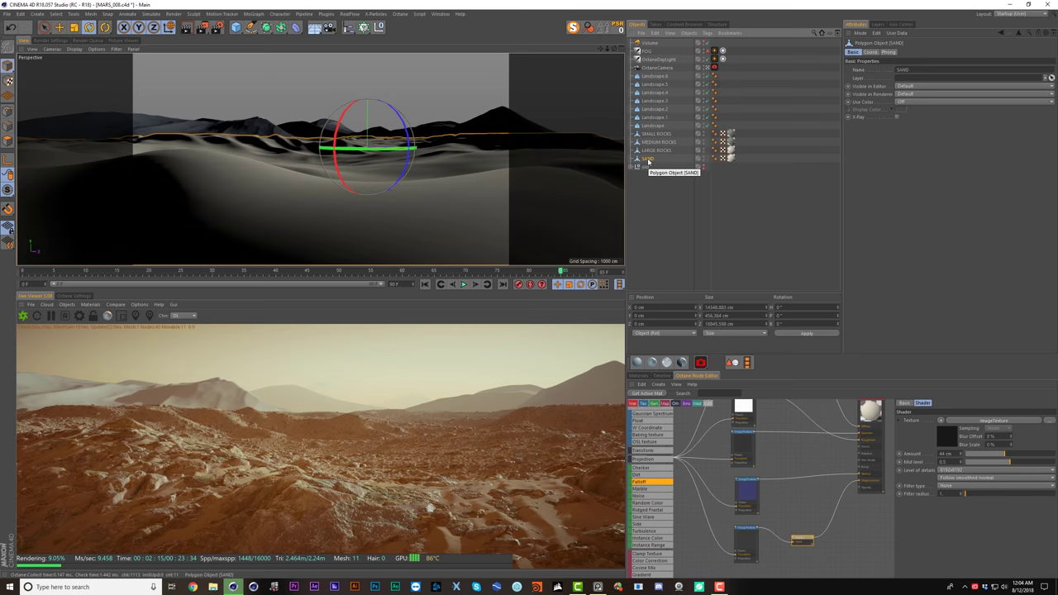
pyautogui.click(295, 27)
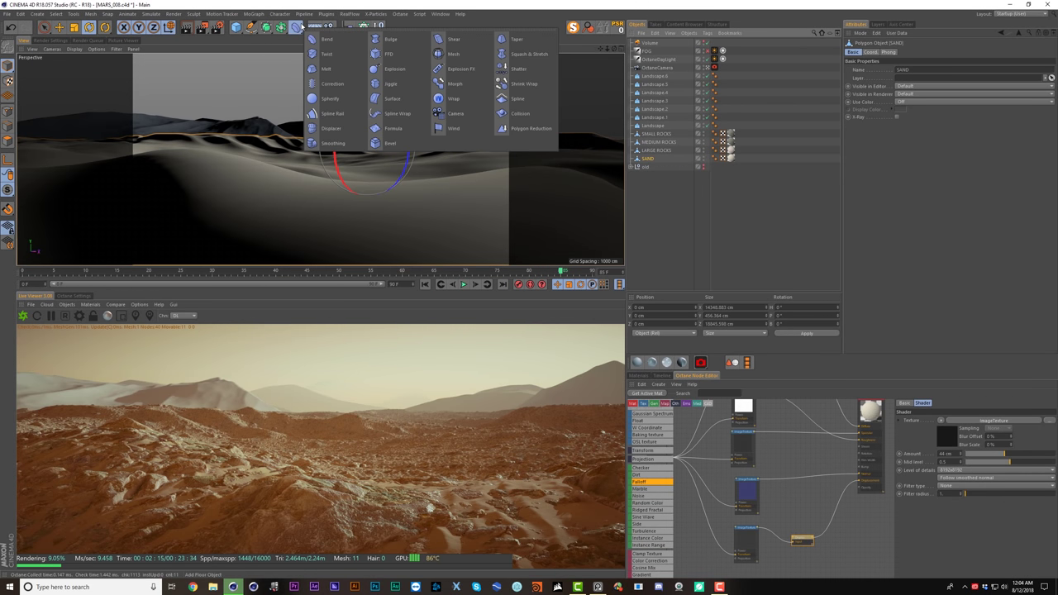
pyautogui.click(331, 129)
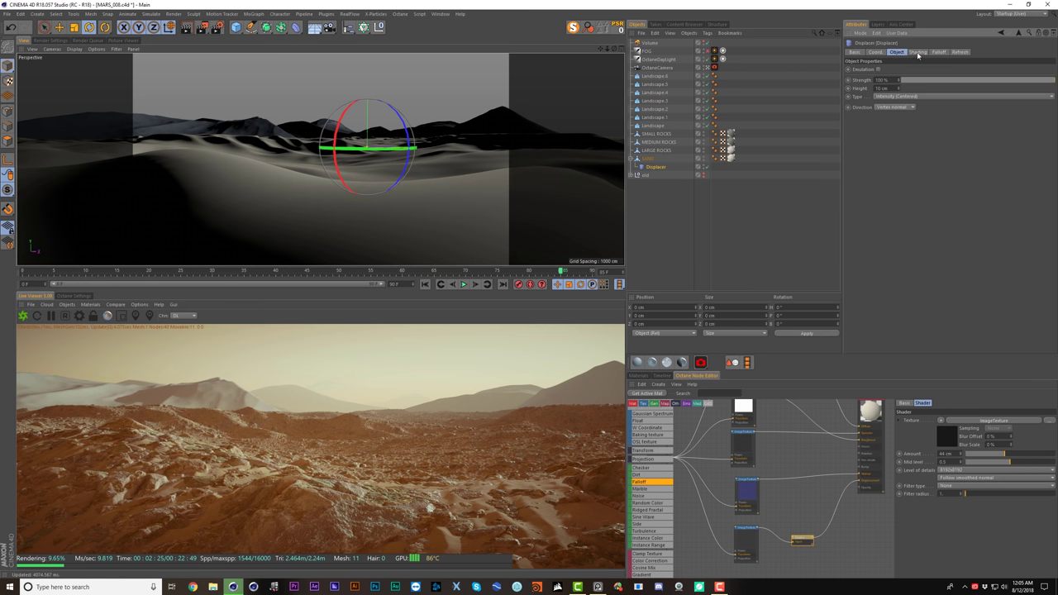
pyautogui.click(873, 77)
pyautogui.click(889, 178)
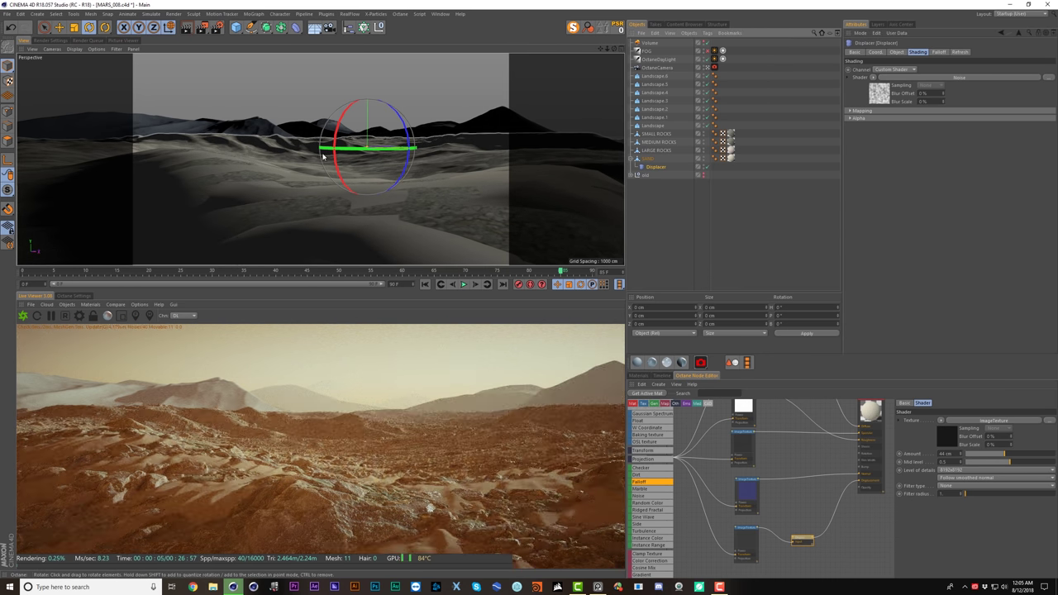
# - Raise the SAND Displacer's height to 25 cm
pyautogui.click(653, 165)
pyautogui.click(652, 167)
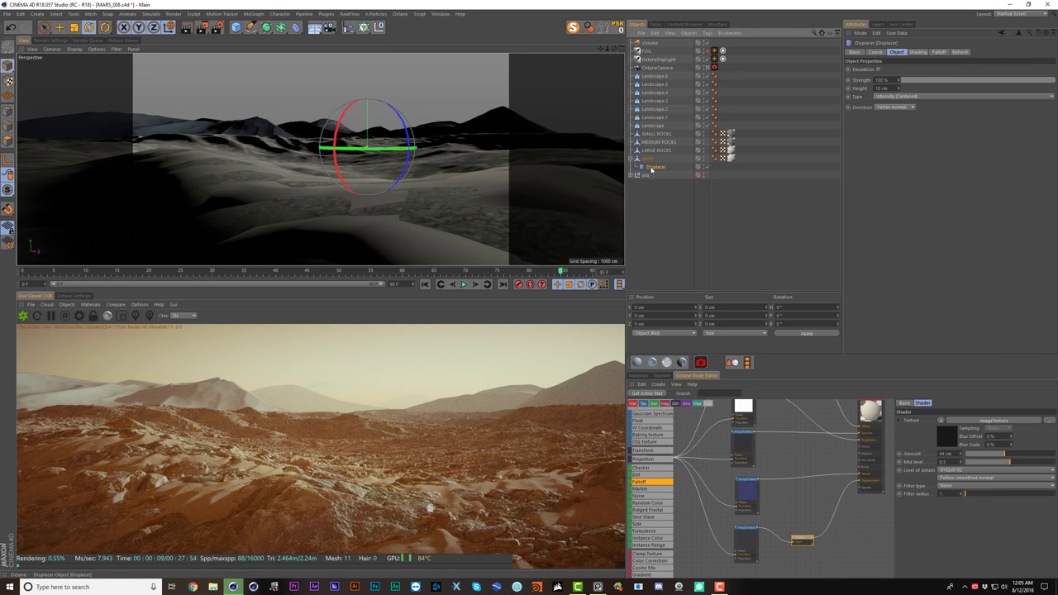
pyautogui.moveTo(899, 90); pyautogui.dragTo(899, 79)
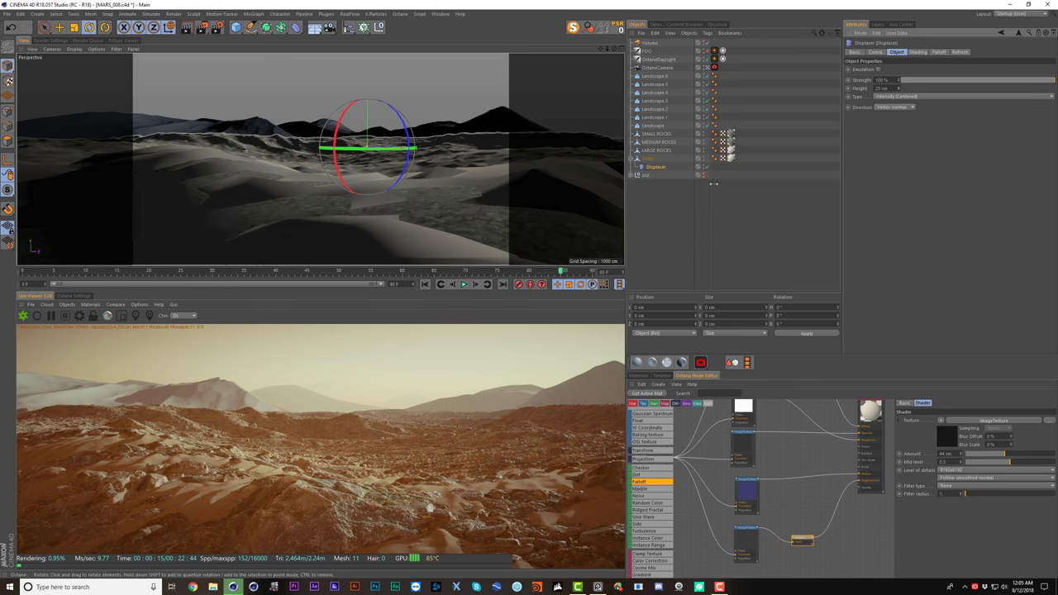
# - Set the global scale of the Displacer's Noise shader to 1100%
pyautogui.click(919, 53)
pyautogui.click(877, 100)
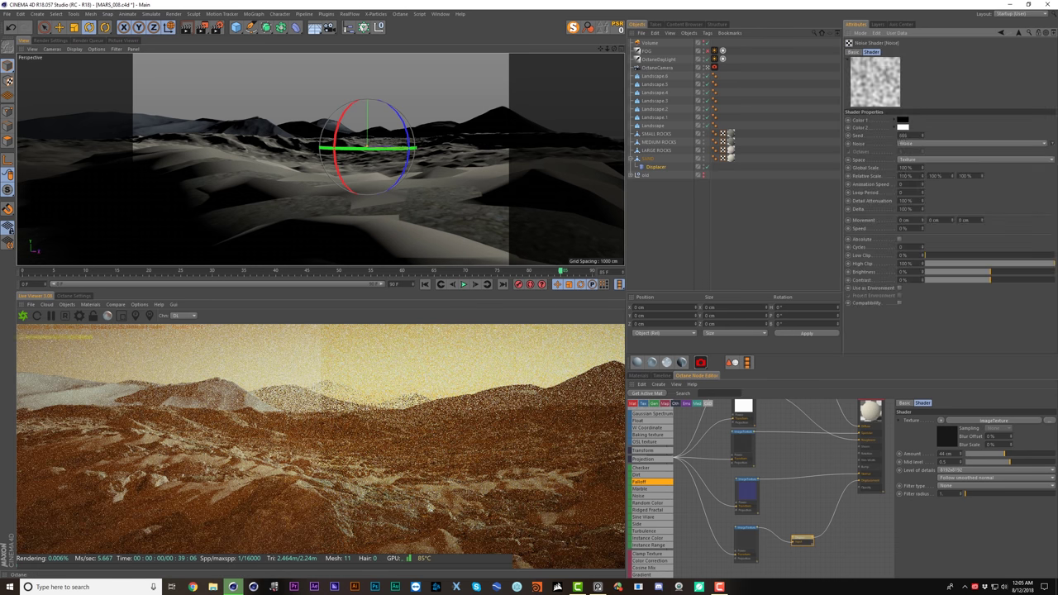
pyautogui.click(902, 169)
pyautogui.write('1')
pyautogui.press('Return')
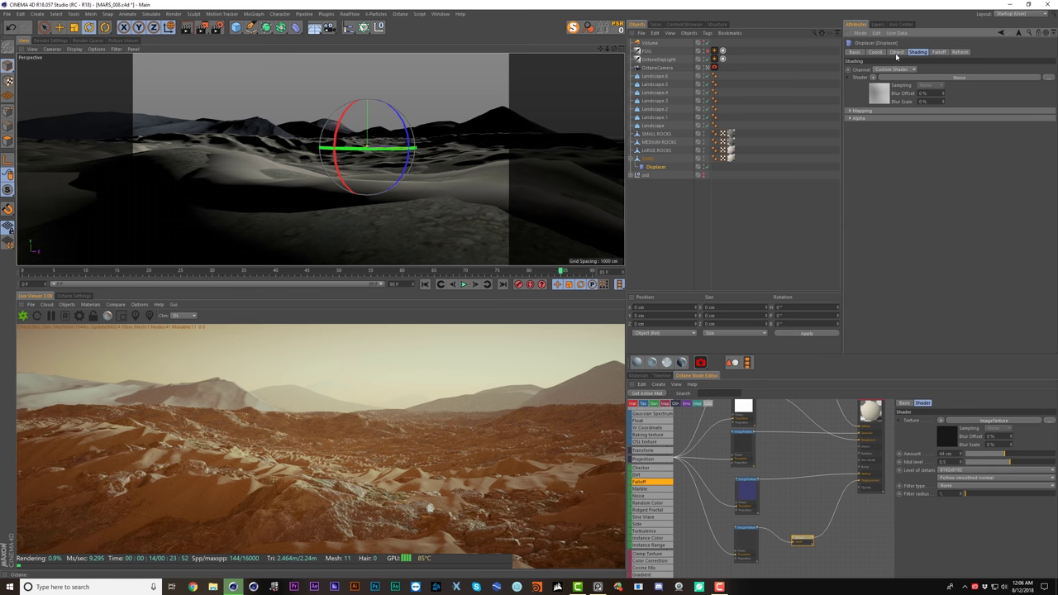
# - Set the SAND Displacer's height to 10 cm
pyautogui.click(896, 52)
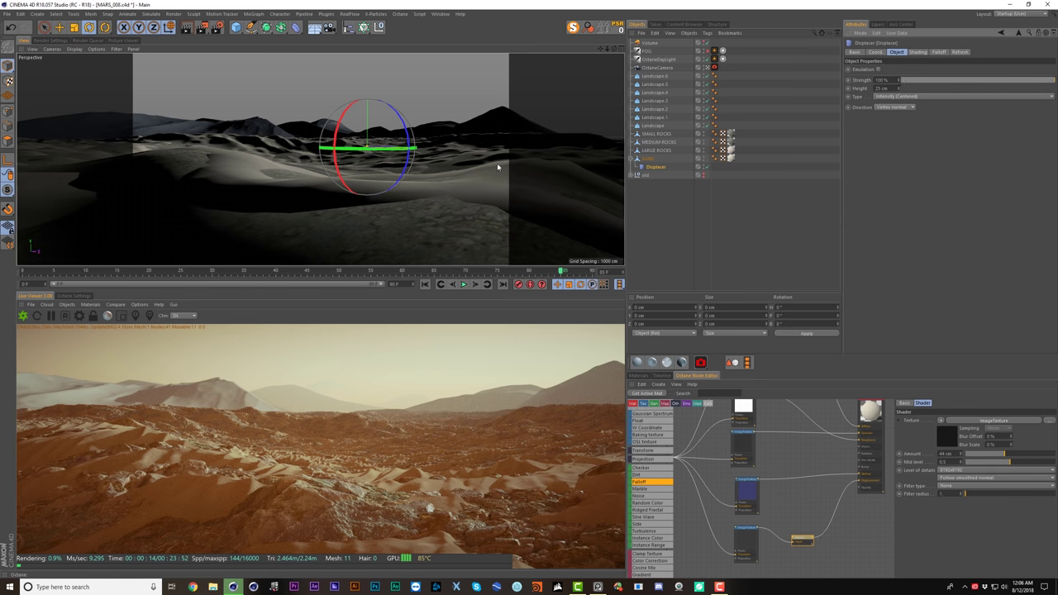
pyautogui.click(898, 89)
pyautogui.write('10')
pyautogui.press('Return')
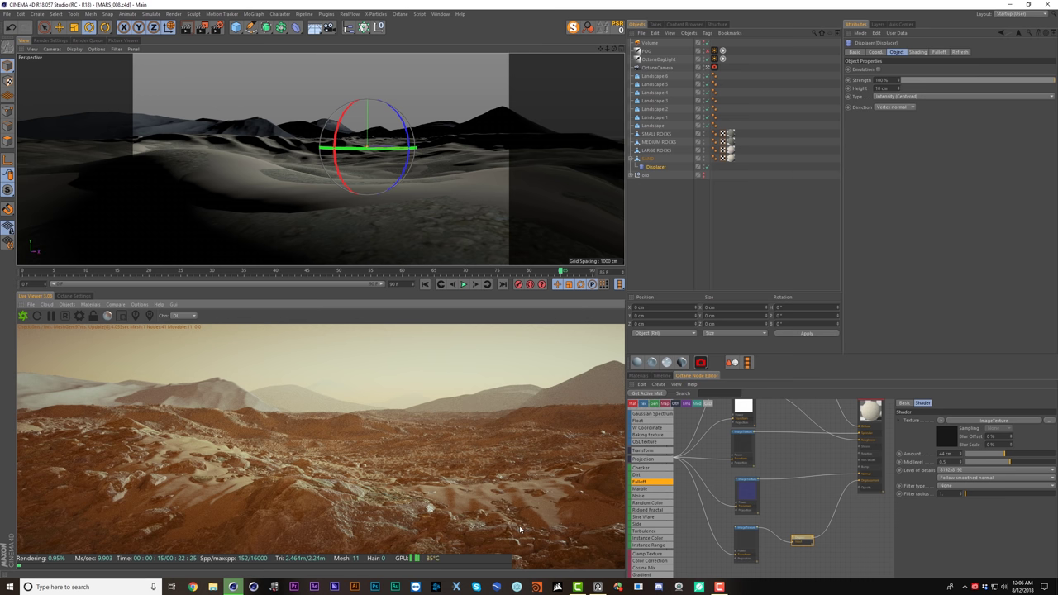
# - Duplicate the Displacer under SAND and give the copy's Noise shader a seed of about 750 and a global scale of 11100%
pyautogui.keyDown('ctrl'); pyautogui.moveTo(652, 169); pyautogui.dragTo(651, 165); pyautogui.keyUp('ctrl')
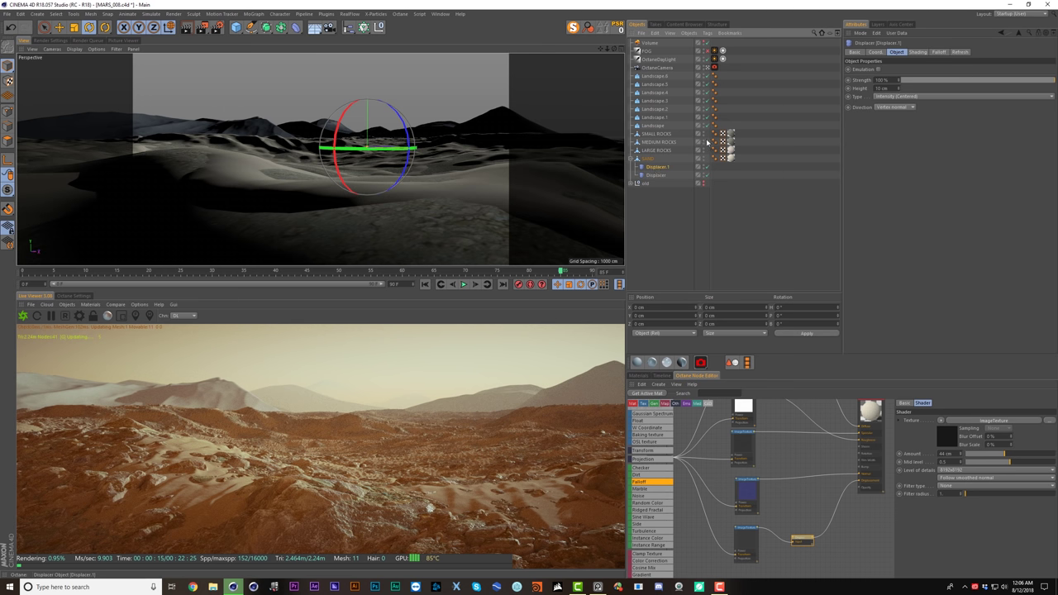
pyautogui.click(918, 52)
pyautogui.click(887, 94)
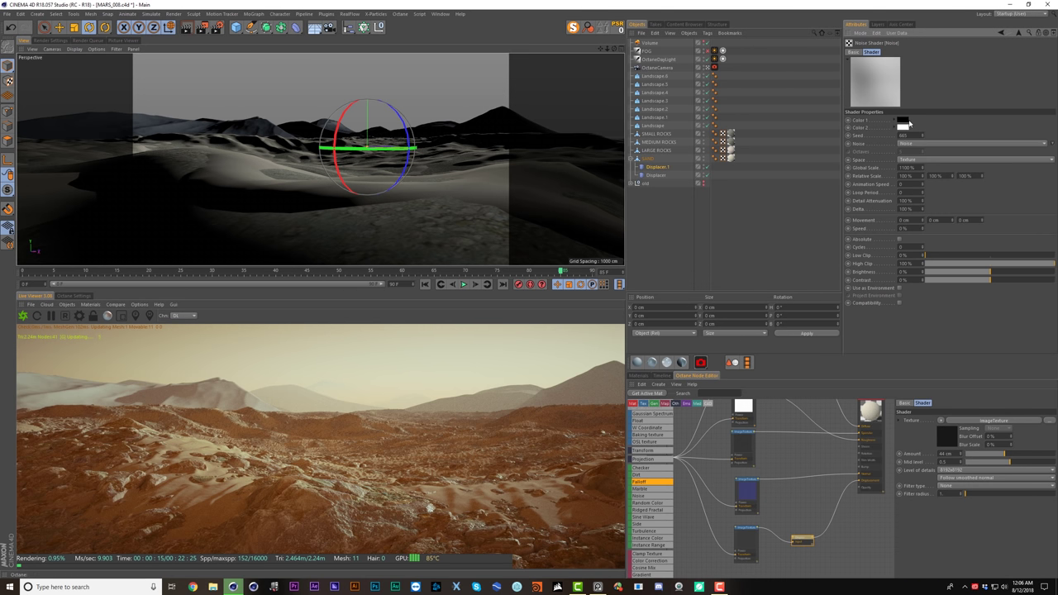
pyautogui.moveTo(922, 134); pyautogui.dragTo(921, 98)
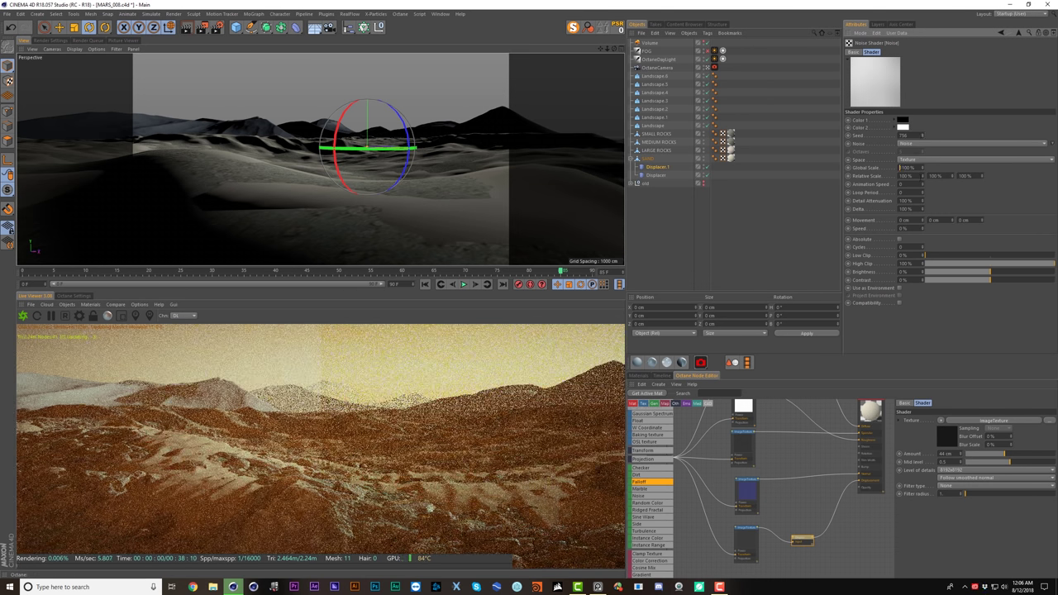
pyautogui.write('11')
pyautogui.press('Return')
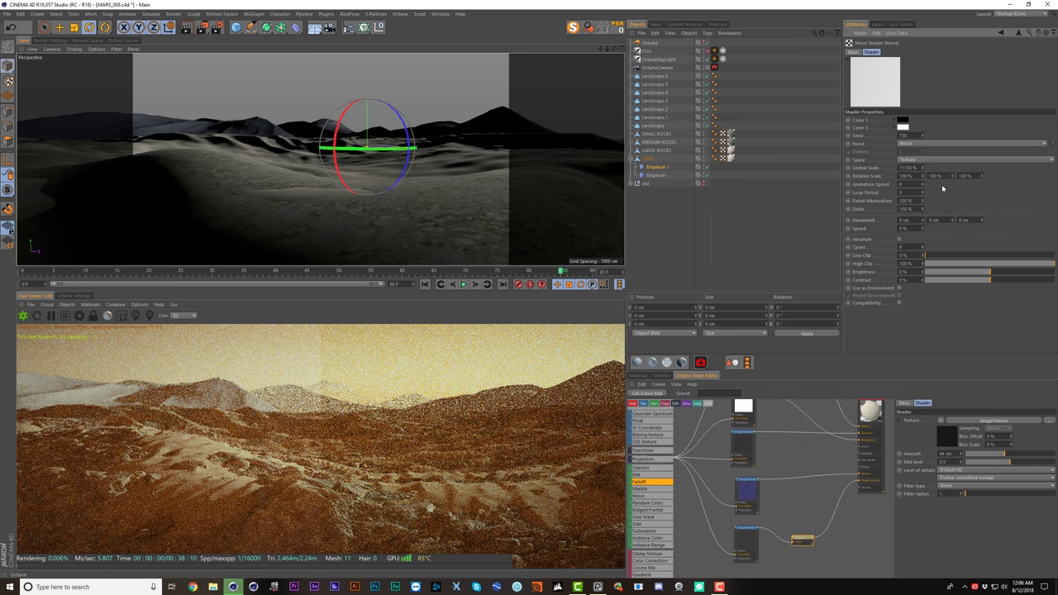
# - Rename the duplicated Displacer under SAND to SUPER BIG NOISE and the original one to BIG NOISE
pyautogui.click(658, 167)
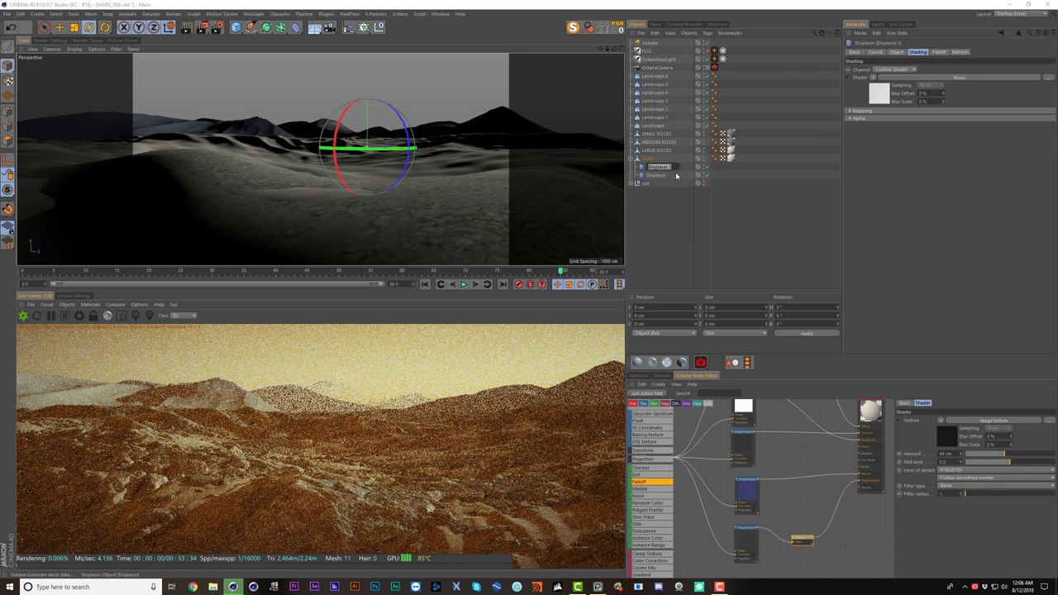
pyautogui.write('SUPER BIG NOISE')
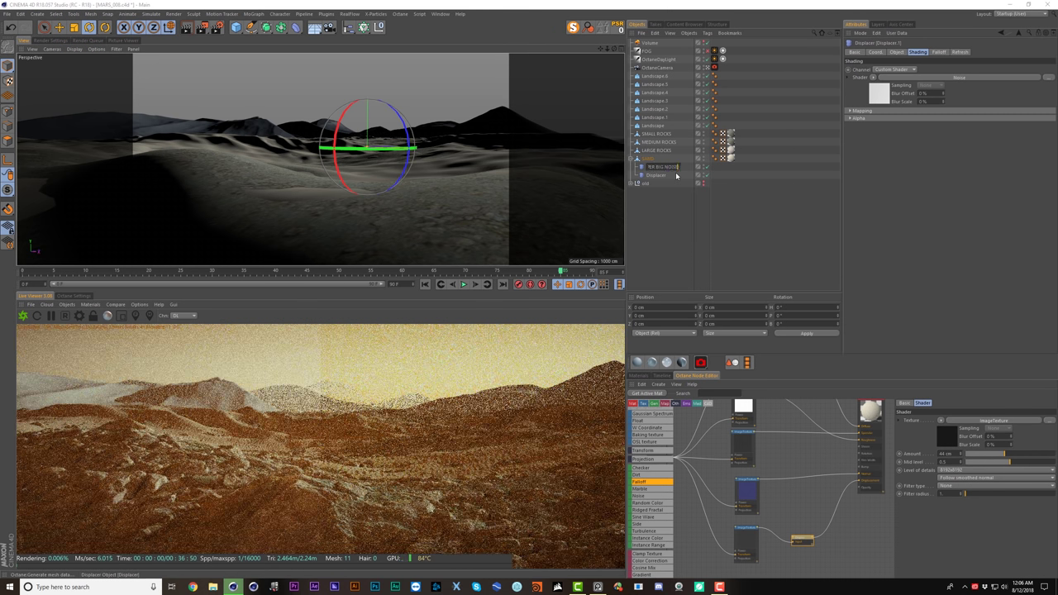
pyautogui.click(676, 175)
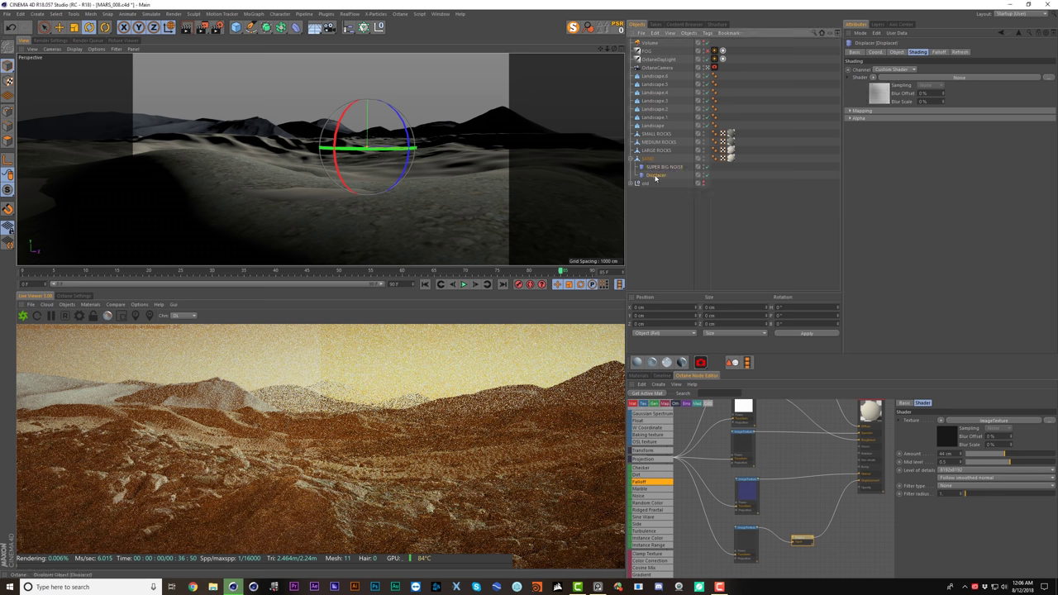
pyautogui.doubleClick(676, 175)
pyautogui.write('BBIG NO')
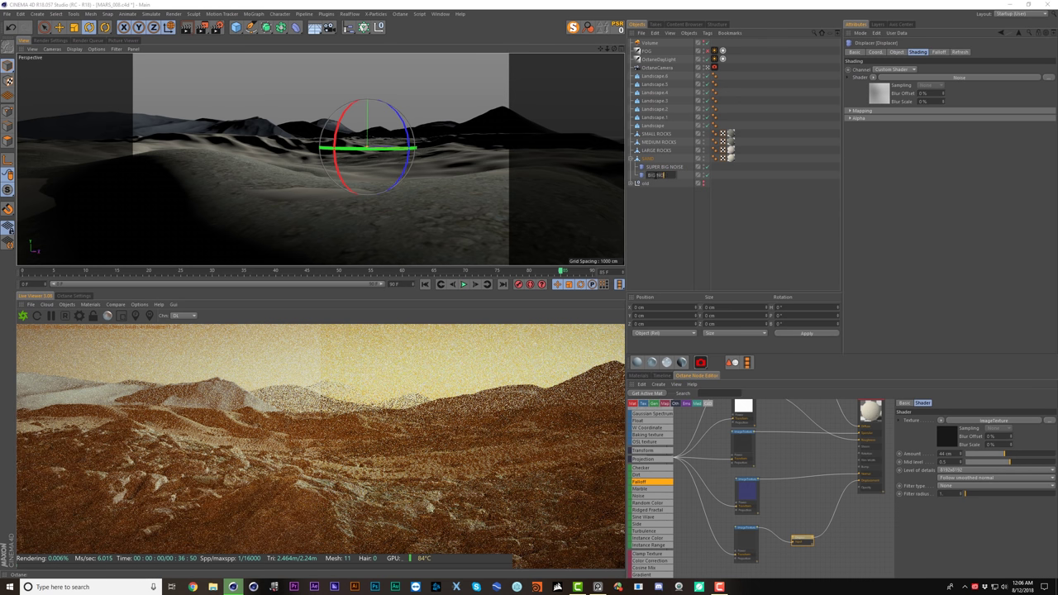
pyautogui.write('ISE')
pyautogui.press('Return')
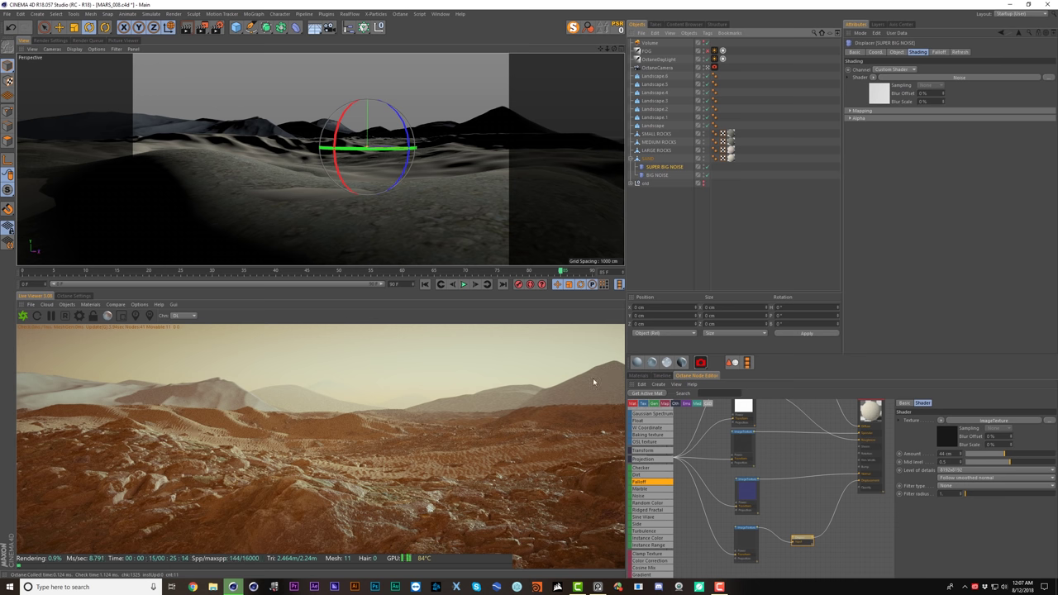
# - Set the global scale of the SUPER BIG NOISE Displacer's Noise shader to 7000%
pyautogui.keyDown('alt'); pyautogui.moveTo(397, 170); pyautogui.dragTo(397, 187); pyautogui.keyUp('alt')
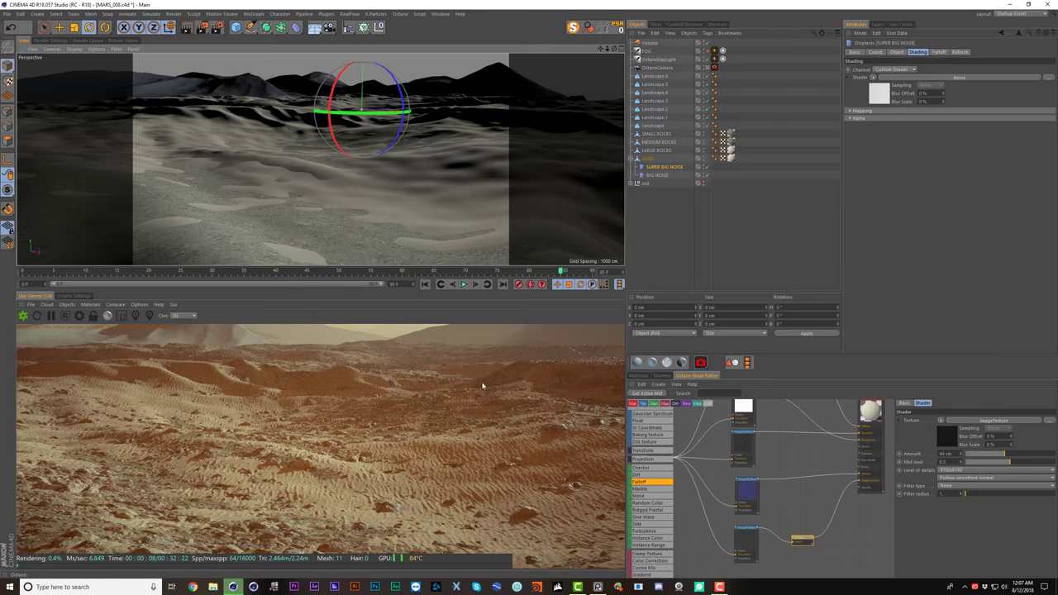
pyautogui.keyDown('alt'); pyautogui.moveTo(467, 199); pyautogui.dragTo(466, 181); pyautogui.keyUp('alt')
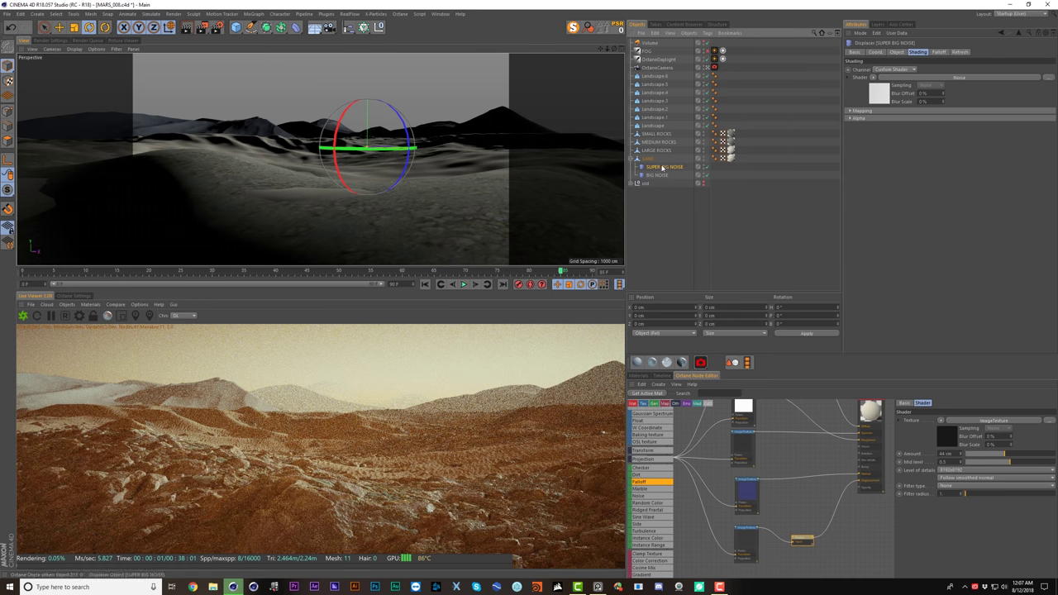
pyautogui.click(876, 92)
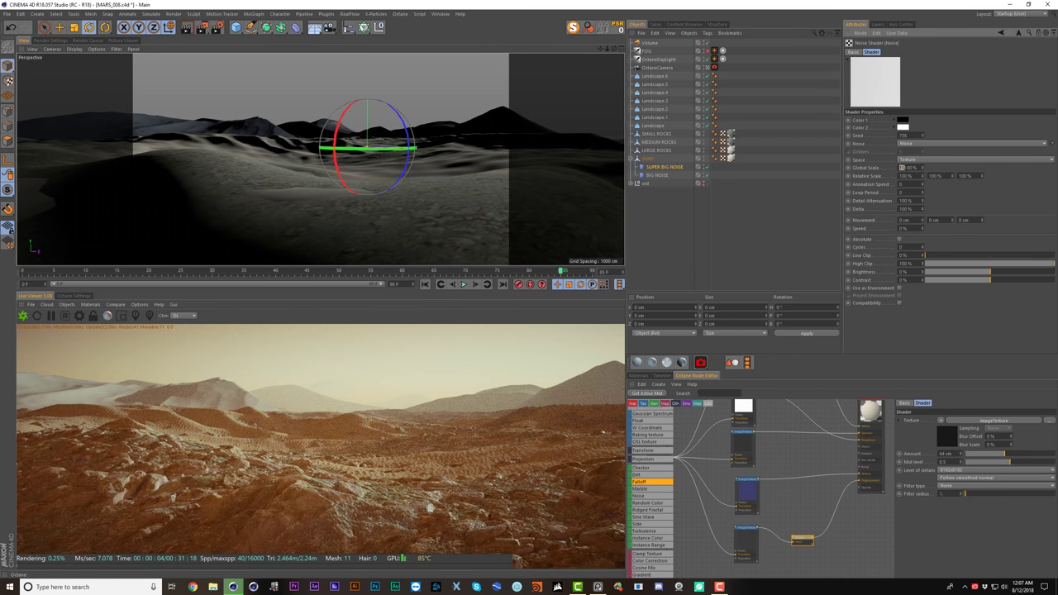
pyautogui.write('5')
pyautogui.press('Return')
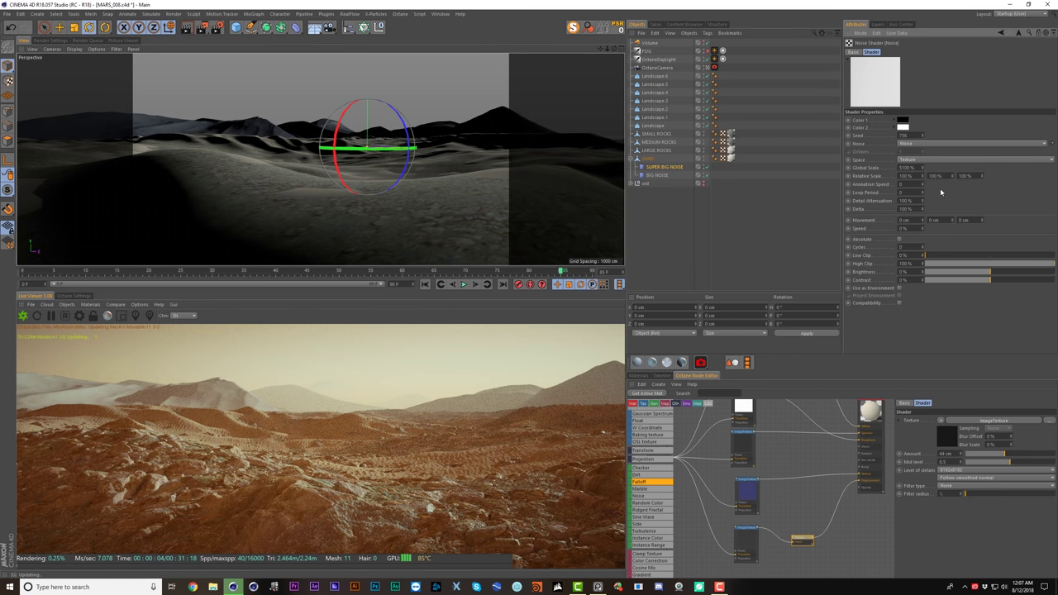
pyautogui.doubleClick(902, 167)
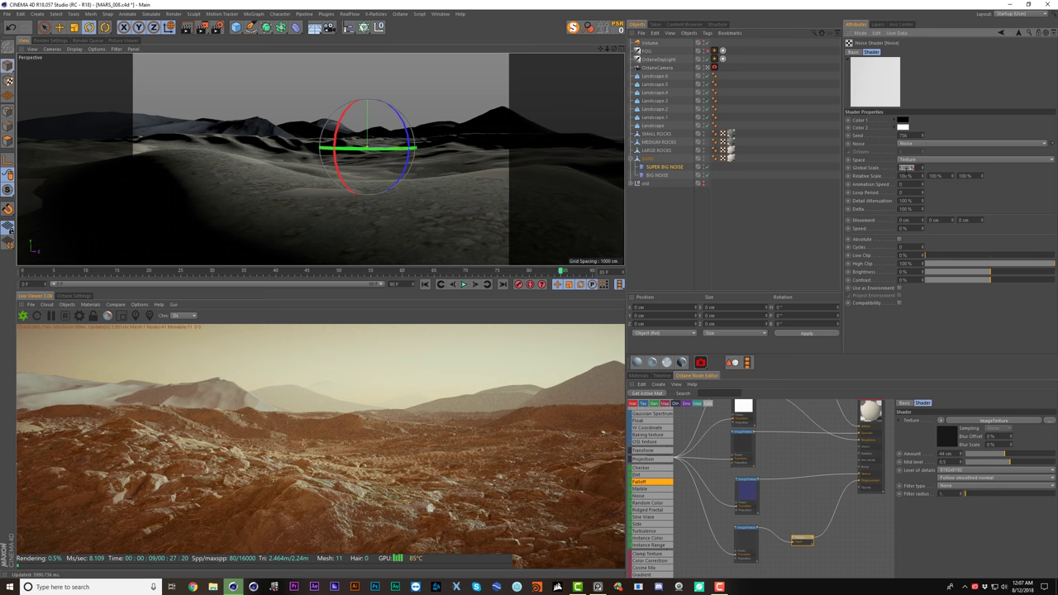
pyautogui.write('1000')
pyautogui.press('Return')
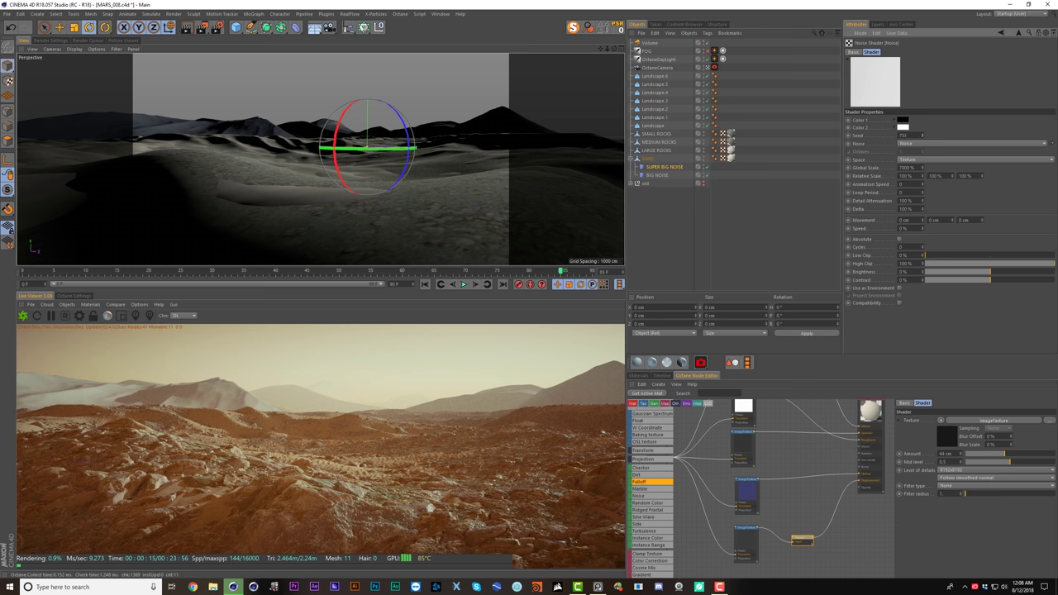
# - Reshape the dunes by changing the SUPER BIG NOISE shader's seed, and reframe the camera on the foreground sand
pyautogui.moveTo(922, 136); pyautogui.dragTo(923, 121)
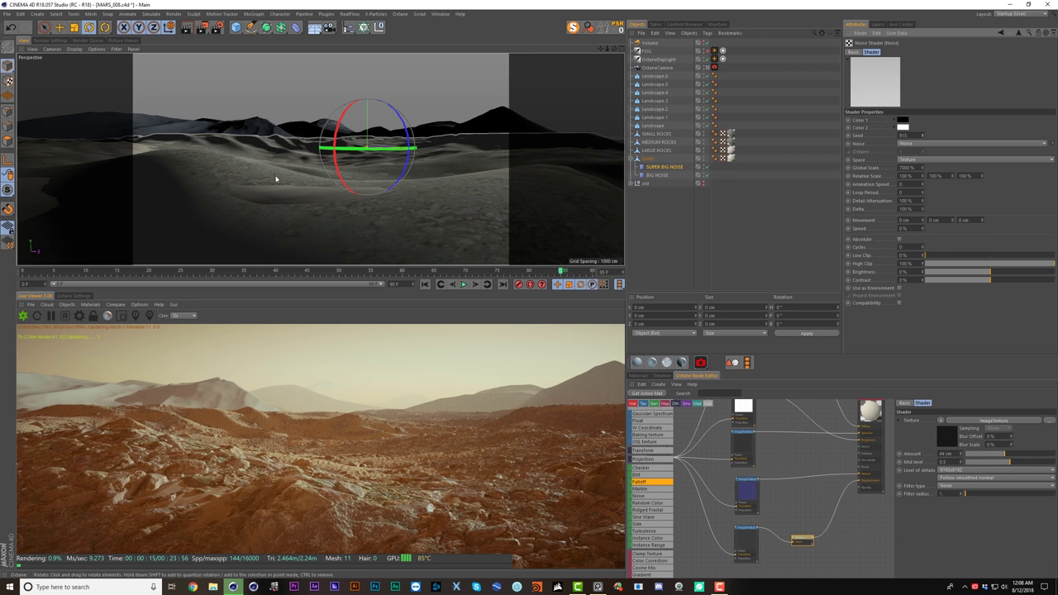
pyautogui.moveTo(922, 136); pyautogui.dragTo(923, 57)
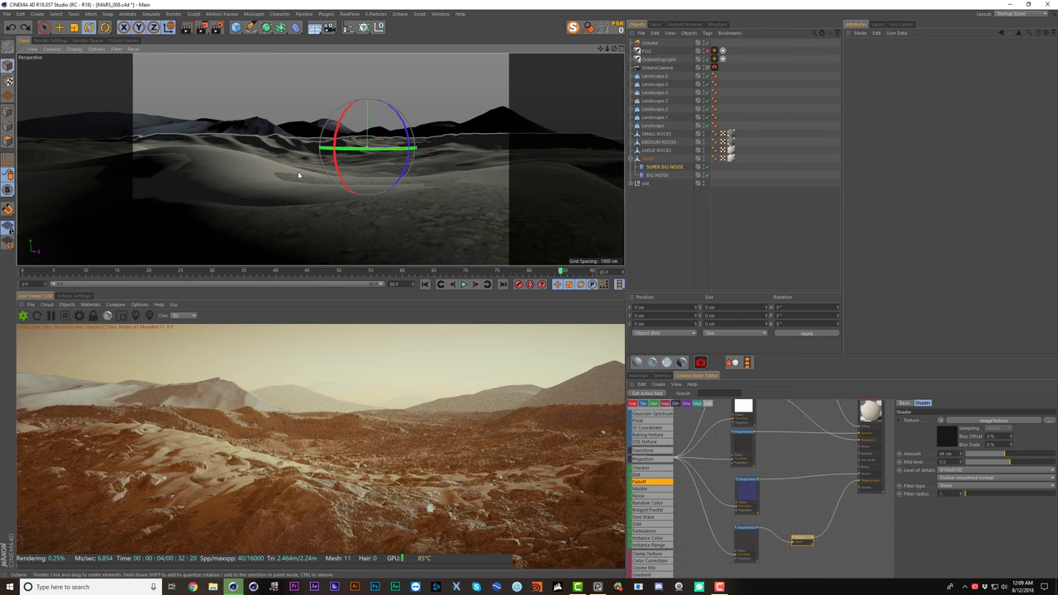
pyautogui.keyDown('alt'); pyautogui.moveTo(295, 172); pyautogui.dragTo(319, 173, button='right'); pyautogui.keyUp('alt')
pyautogui.moveTo(318, 173); pyautogui.dragTo(332, 165)
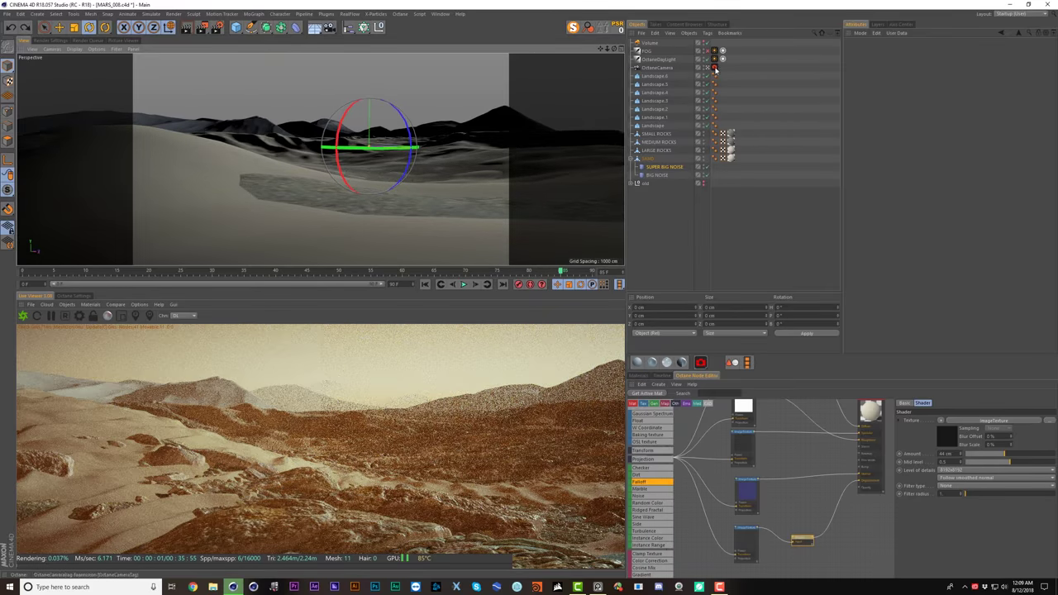
# - In the OctaneCamera's thin lens settings, set the aperture to about 0.119 cm and turn off Auto Focus
pyautogui.click(715, 66)
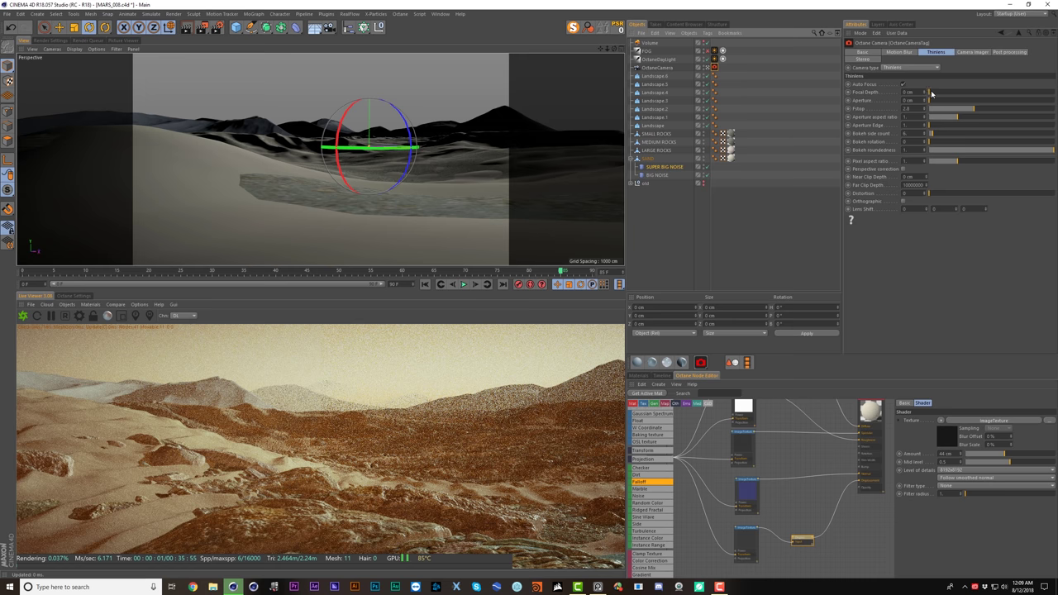
pyautogui.moveTo(925, 92)
pyautogui.mouseDown()
pyautogui.moveTo(950, 101)
pyautogui.moveTo(934, 102)
pyautogui.mouseUp()
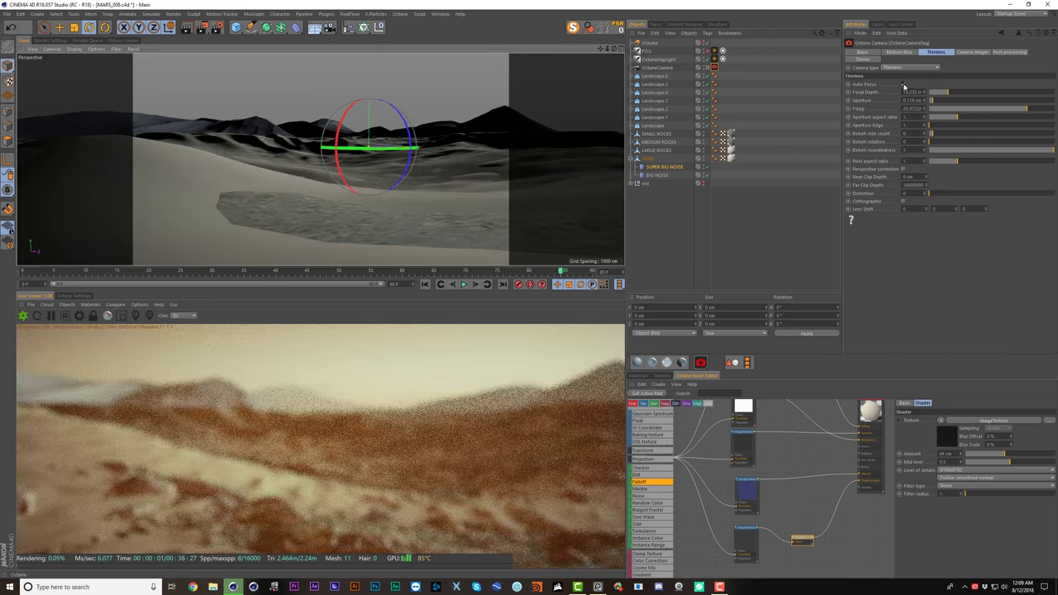
pyautogui.click(903, 85)
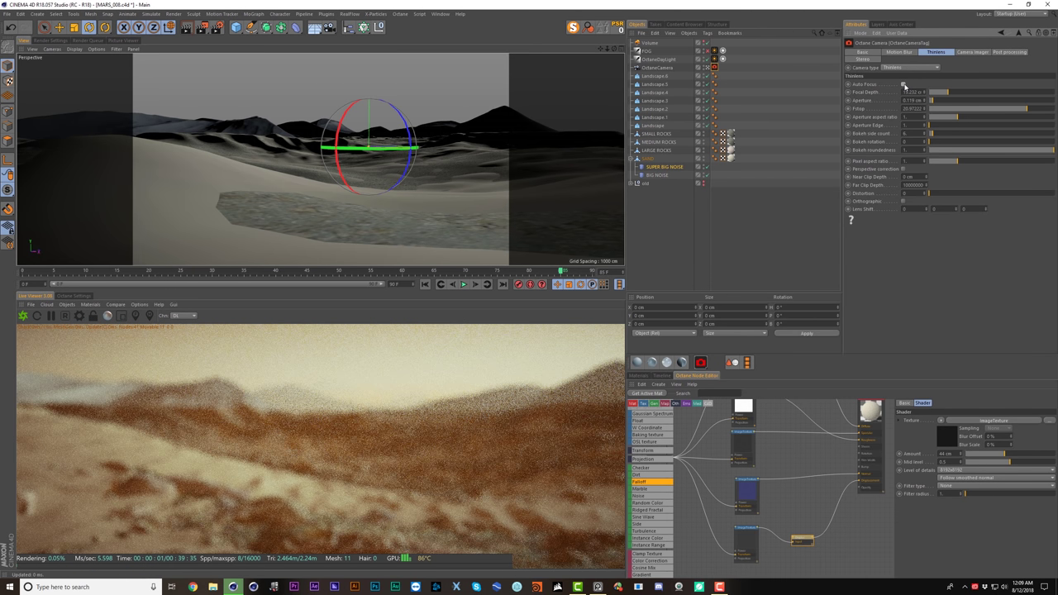
# - Pick the render focus on the distant terrain with the Volume temporarily disabled, and re-enable the Volume
pyautogui.click(135, 315)
pyautogui.click(370, 447)
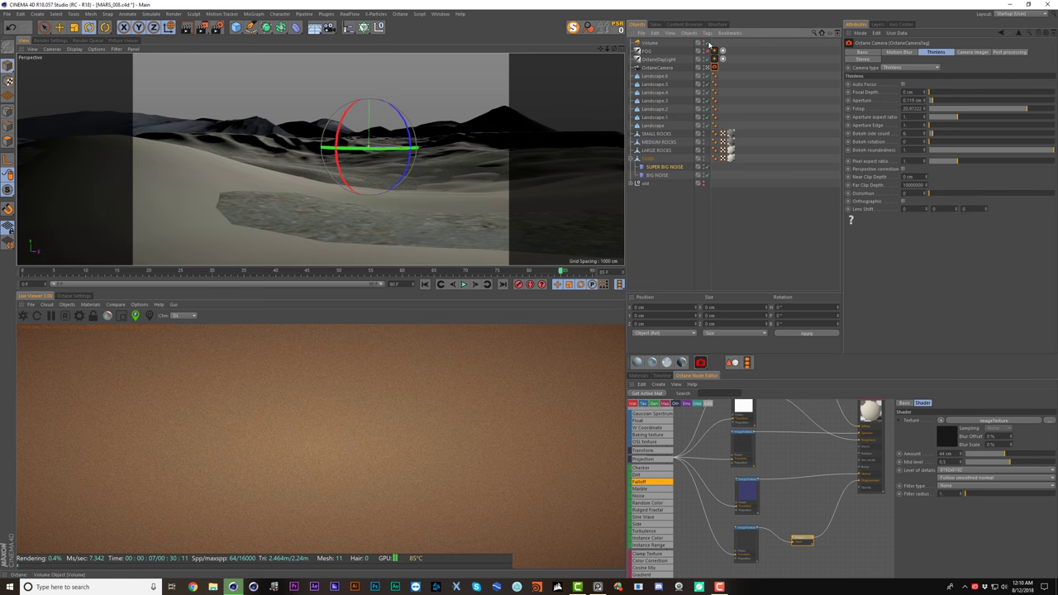
pyautogui.click(310, 469)
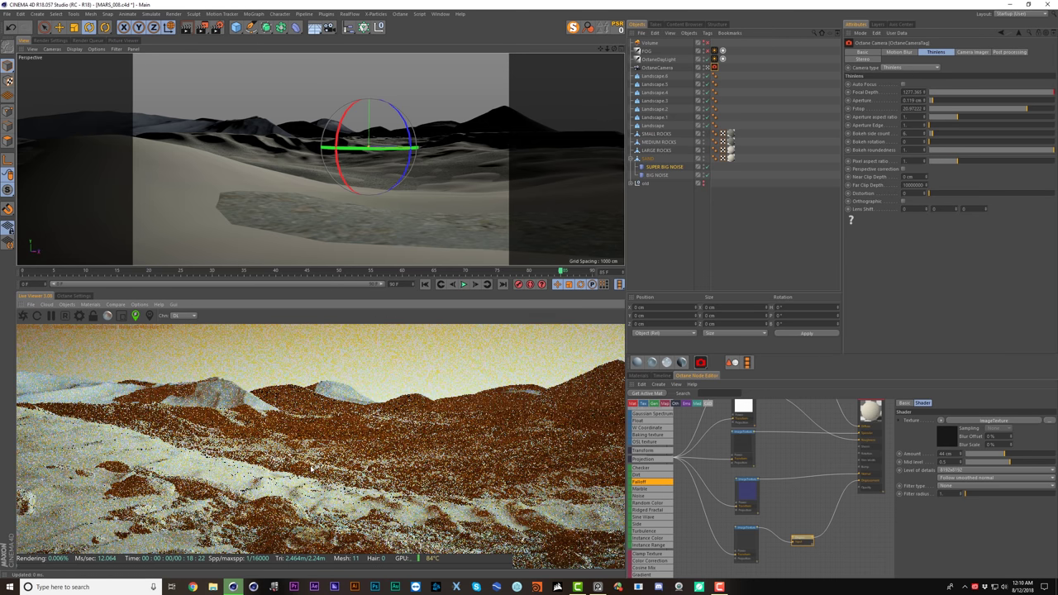
pyautogui.click(270, 439)
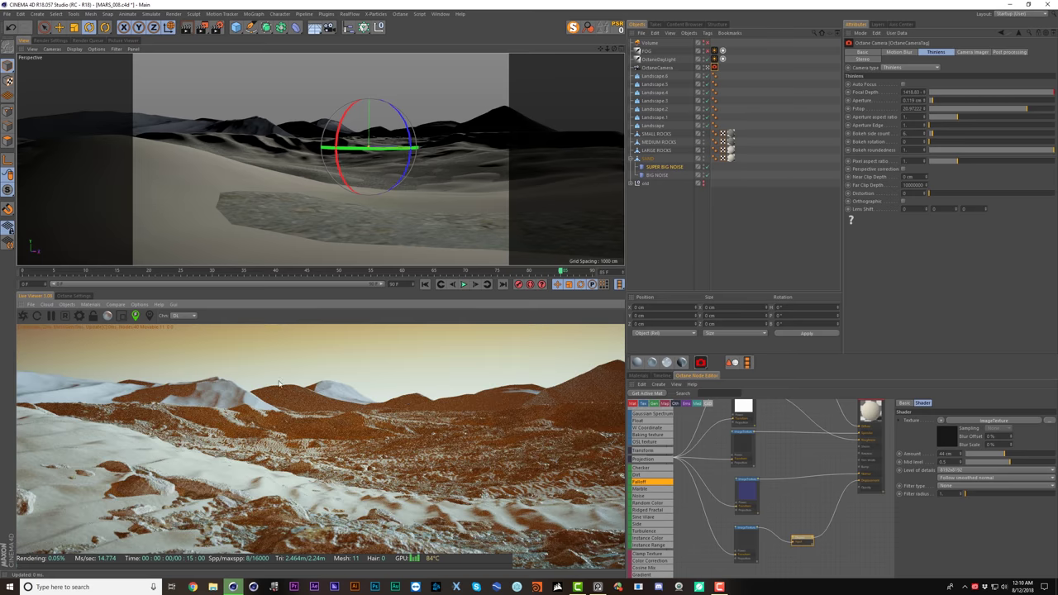
pyautogui.click(707, 43)
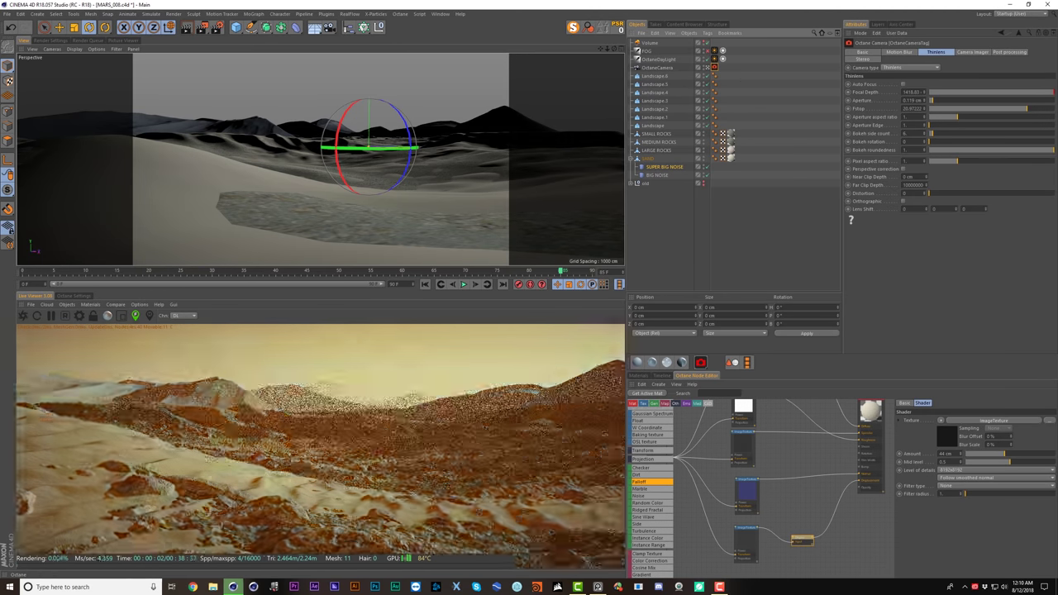
# - Set the OctaneCamera's aperture to about 0.715 cm, its aperture aspect ratio to 2 and its aperture edge to 3
pyautogui.moveTo(927, 102); pyautogui.dragTo(951, 104)
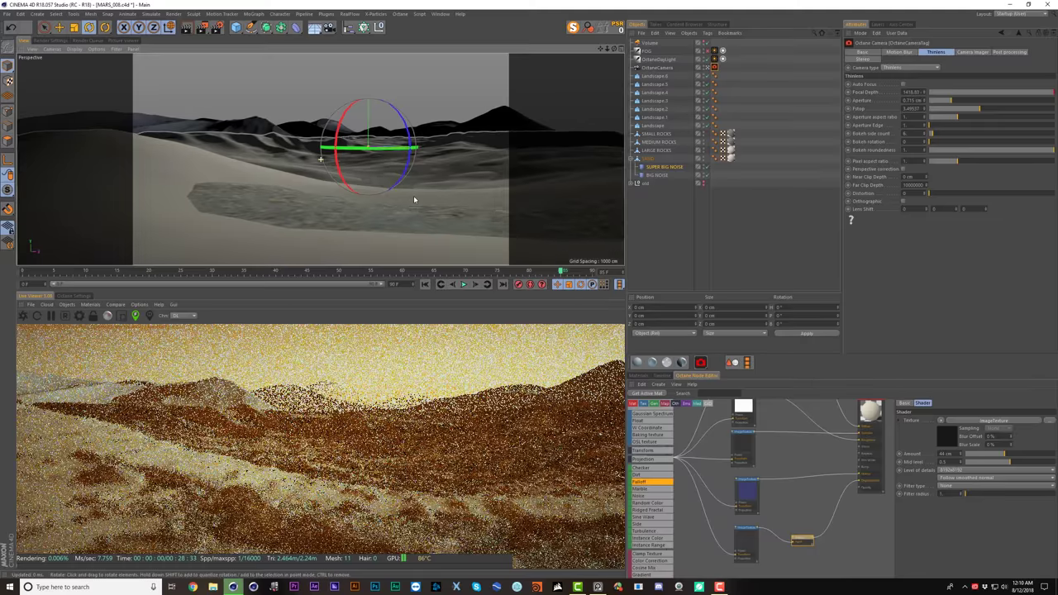
pyautogui.scroll(1, 409, 194)
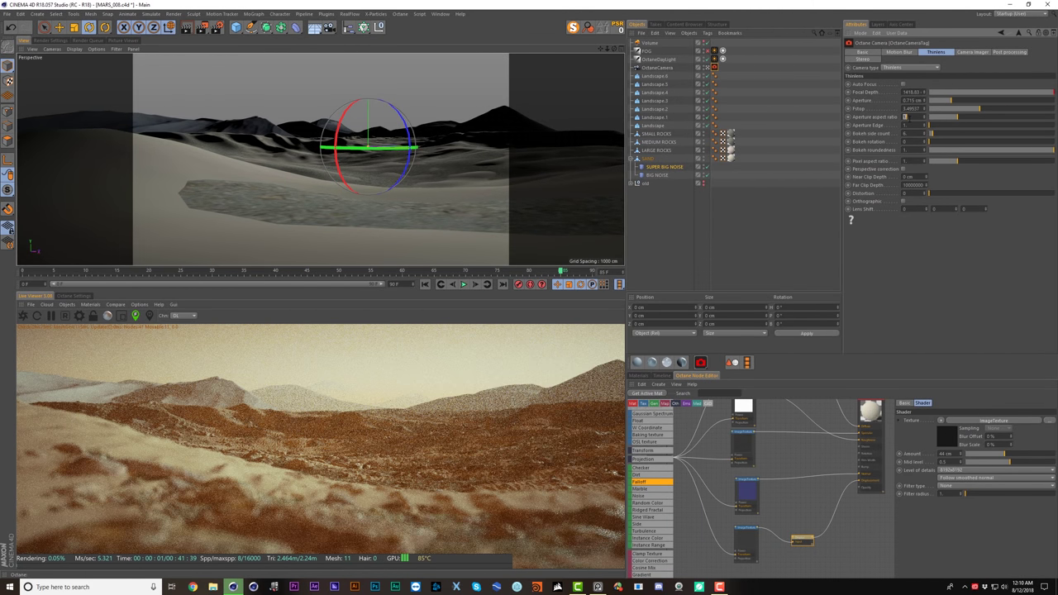
pyautogui.press('Tab')
pyautogui.write('3')
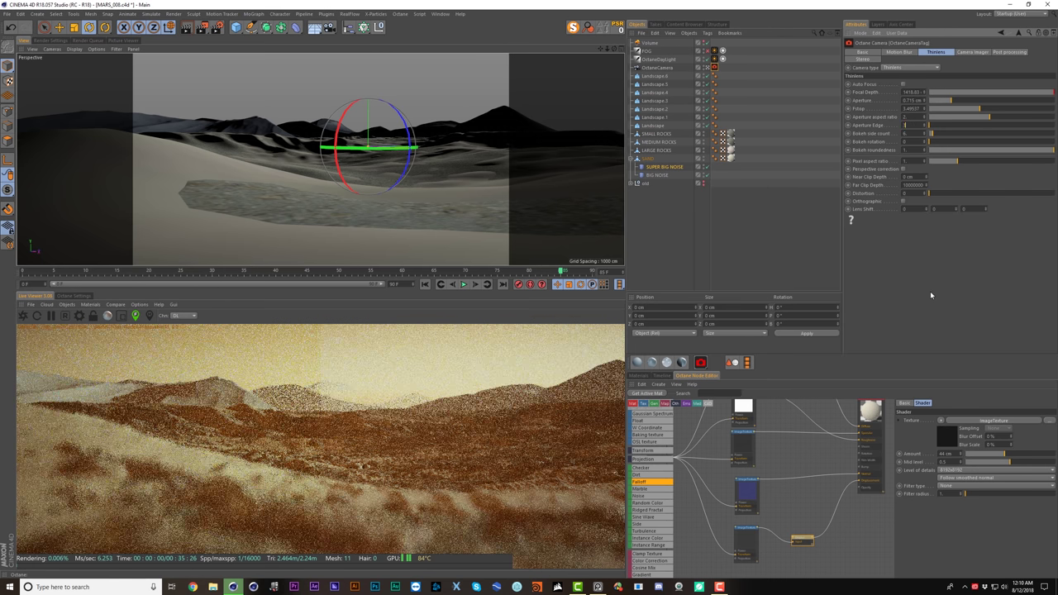
pyautogui.press('Return')
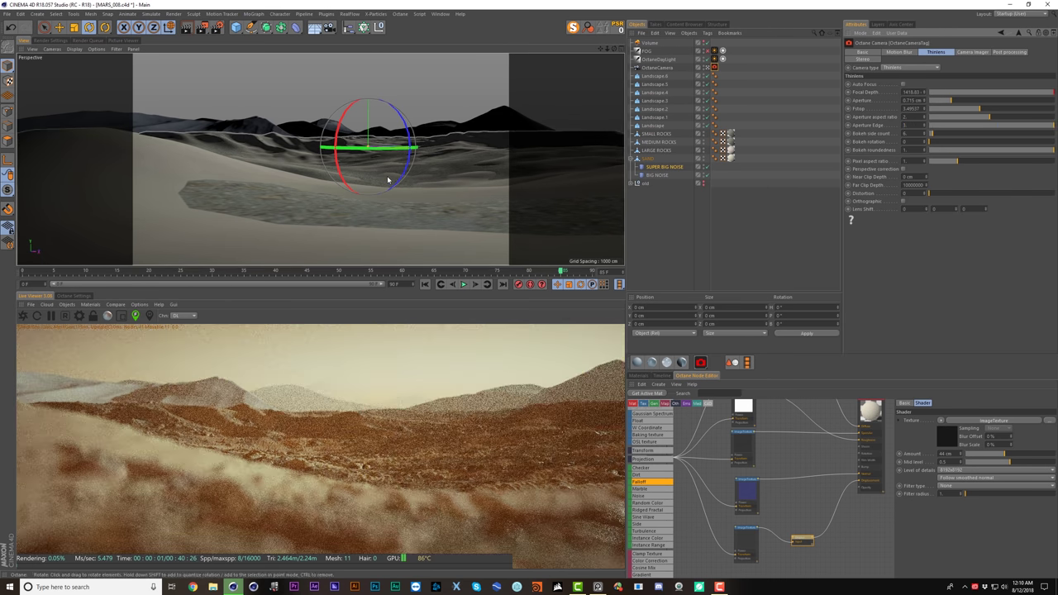
# - Reframe the camera over the foreground dune, save the scene and reduce the aperture to about 0.291 cm
pyautogui.keyDown('alt'); pyautogui.moveTo(321, 168); pyautogui.dragTo(320, 182, button='middle'); pyautogui.keyUp('alt')
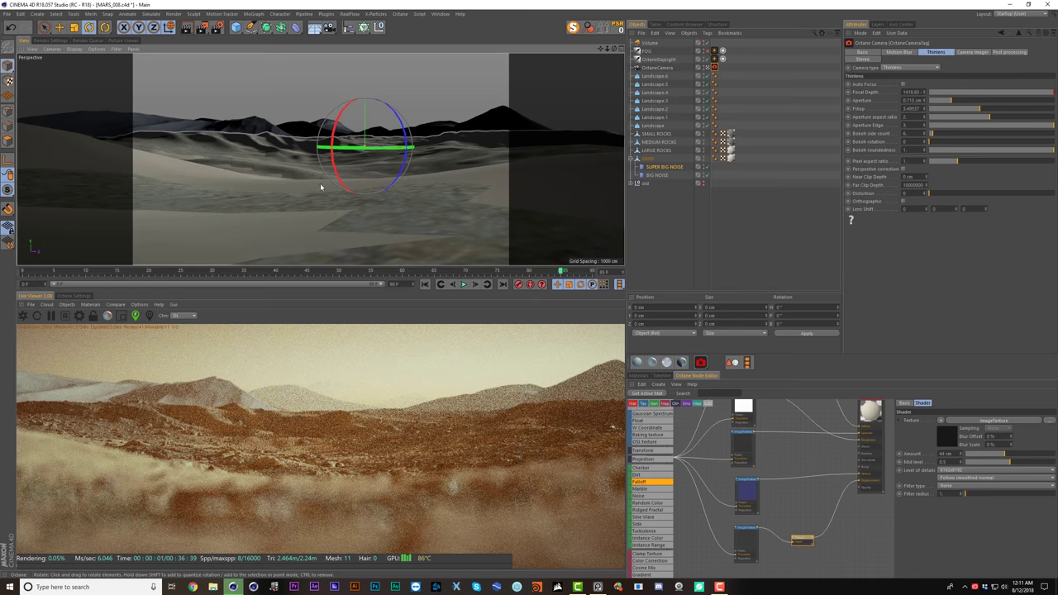
pyautogui.keyDown('alt'); pyautogui.moveTo(320, 184); pyautogui.dragTo(326, 195); pyautogui.keyUp('alt')
pyautogui.hotkey('ctrl', 's')
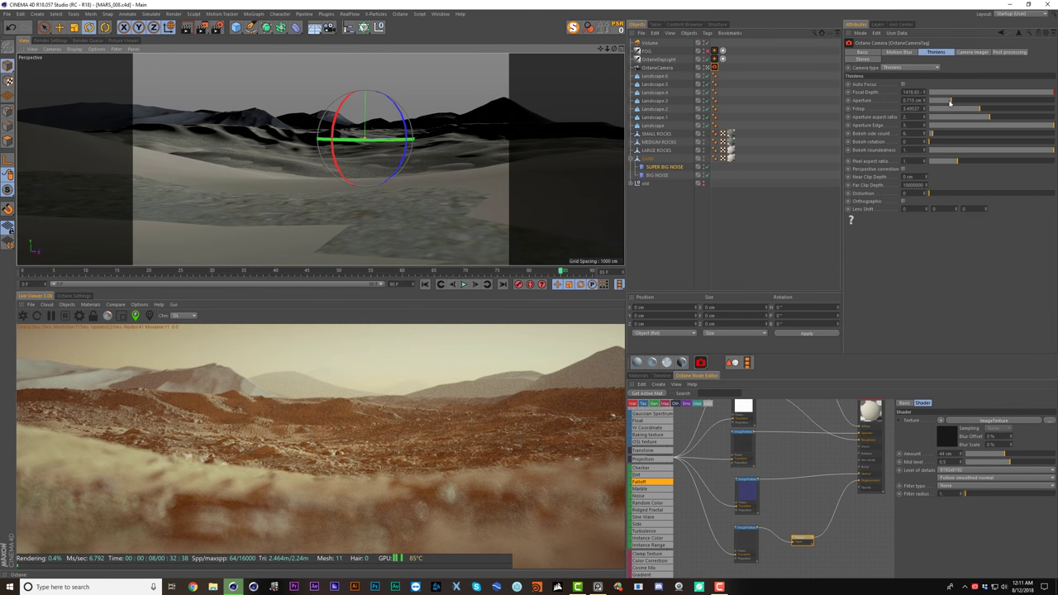
pyautogui.moveTo(950, 101); pyautogui.dragTo(933, 104)
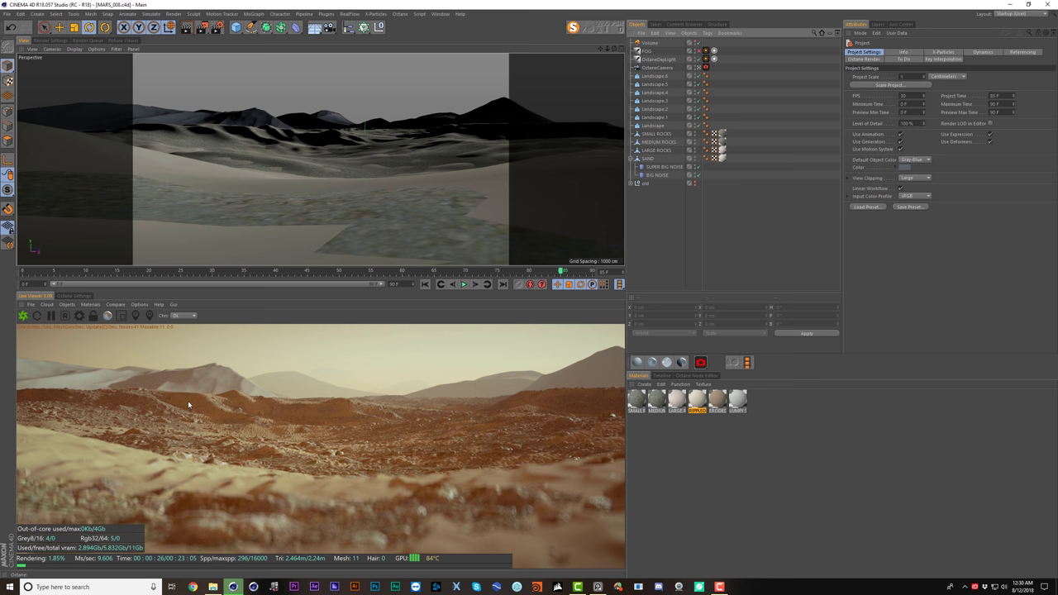
# - Set the RIPPLED SAND diffuse color correction to brightness about 0.68, hue about 0.08 and saturation about 1.22
pyautogui.click(1009, 4)
pyautogui.click(986, 88)
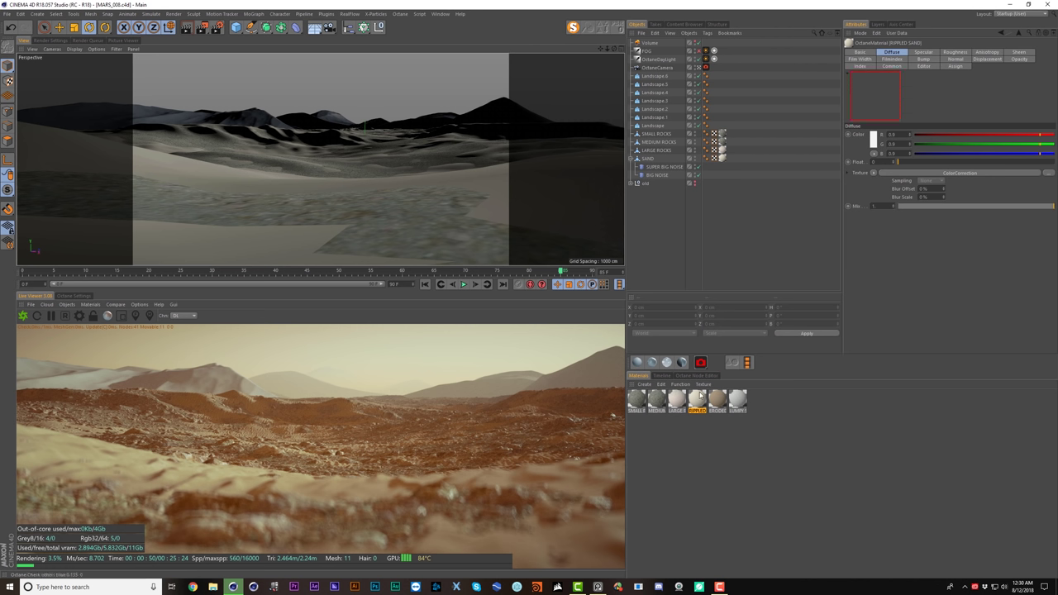
pyautogui.click(702, 377)
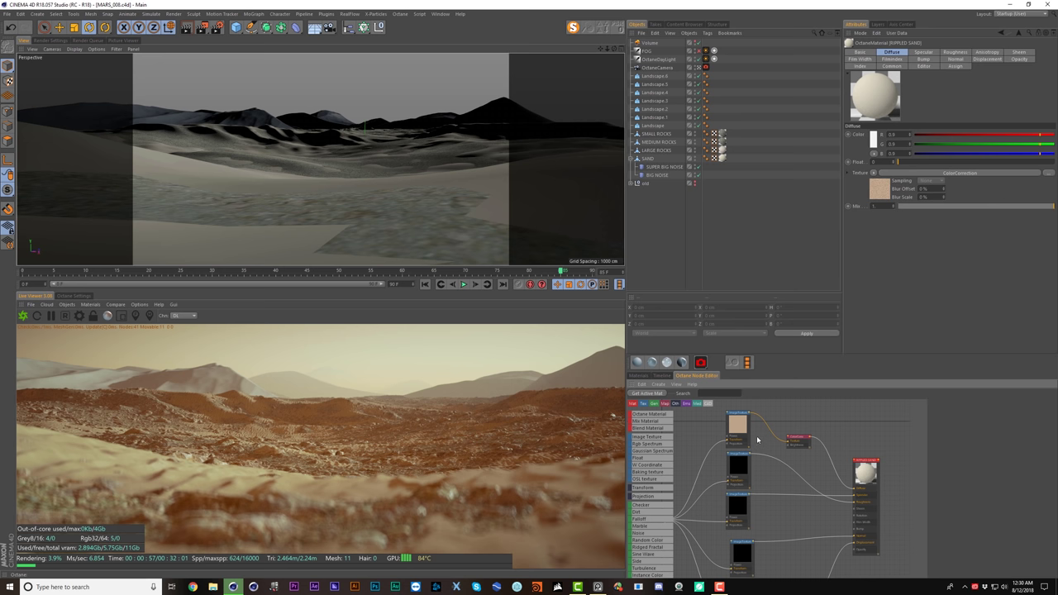
pyautogui.click(798, 440)
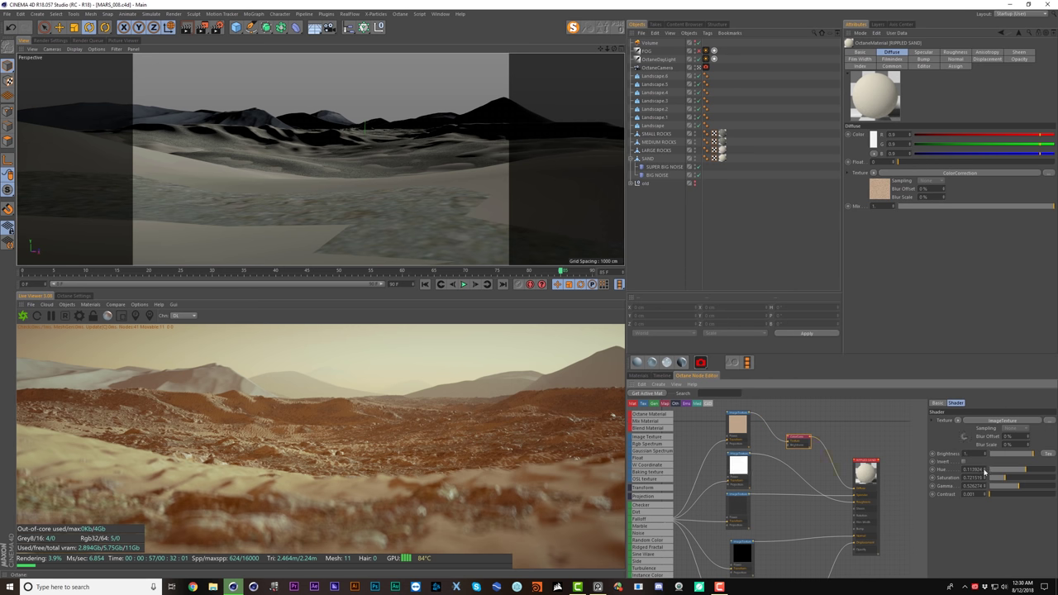
pyautogui.moveTo(1004, 477); pyautogui.dragTo(1020, 479)
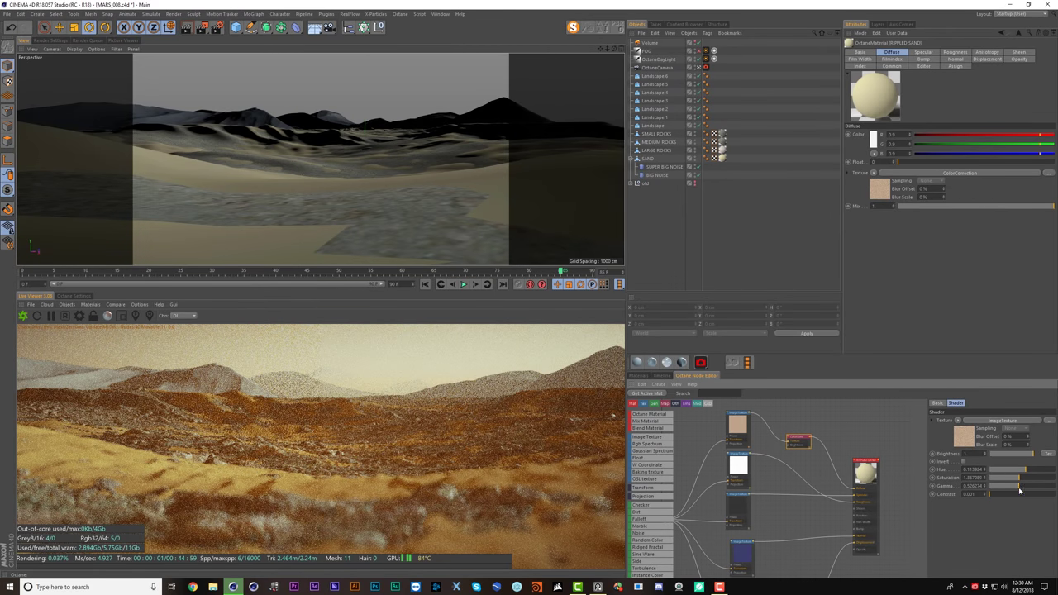
pyautogui.moveTo(1028, 456)
pyautogui.mouseDown()
pyautogui.moveTo(1020, 453)
pyautogui.moveTo(1024, 471)
pyautogui.mouseUp()
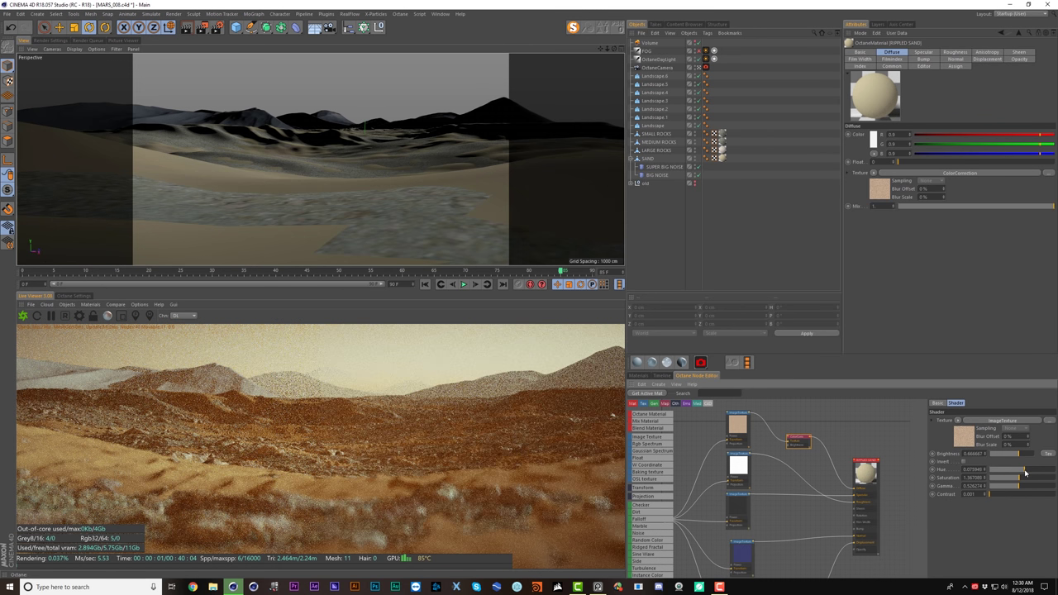
pyautogui.moveTo(1019, 481); pyautogui.dragTo(1017, 480)
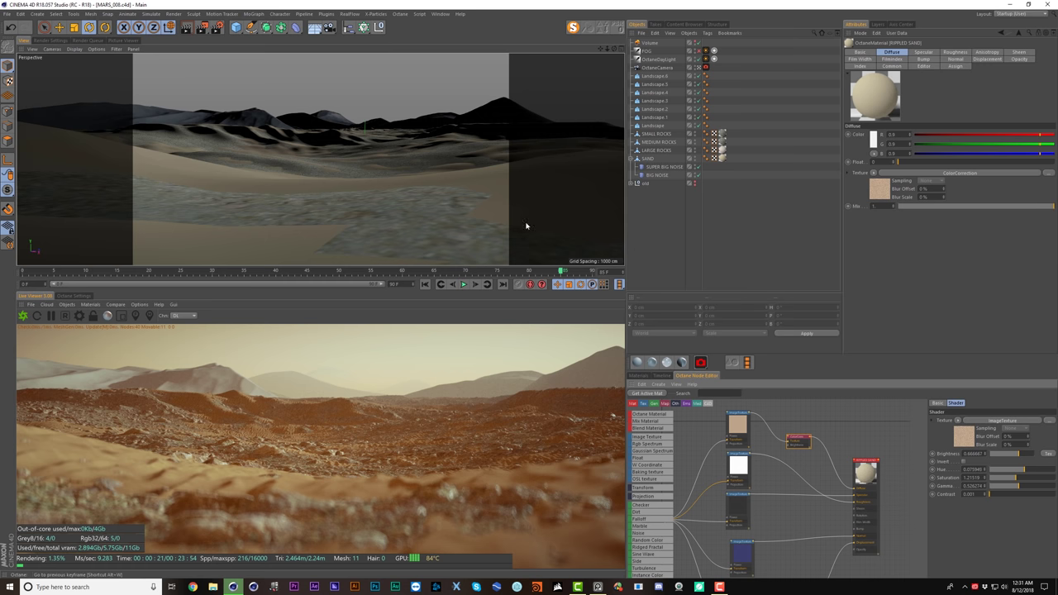
# - Duplicate the OctaneCamera and open the copy's Octane camera tag settings
pyautogui.keyDown('ctrl'); pyautogui.moveTo(658, 66); pyautogui.dragTo(659, 64); pyautogui.keyUp('ctrl')
pyautogui.click(705, 68)
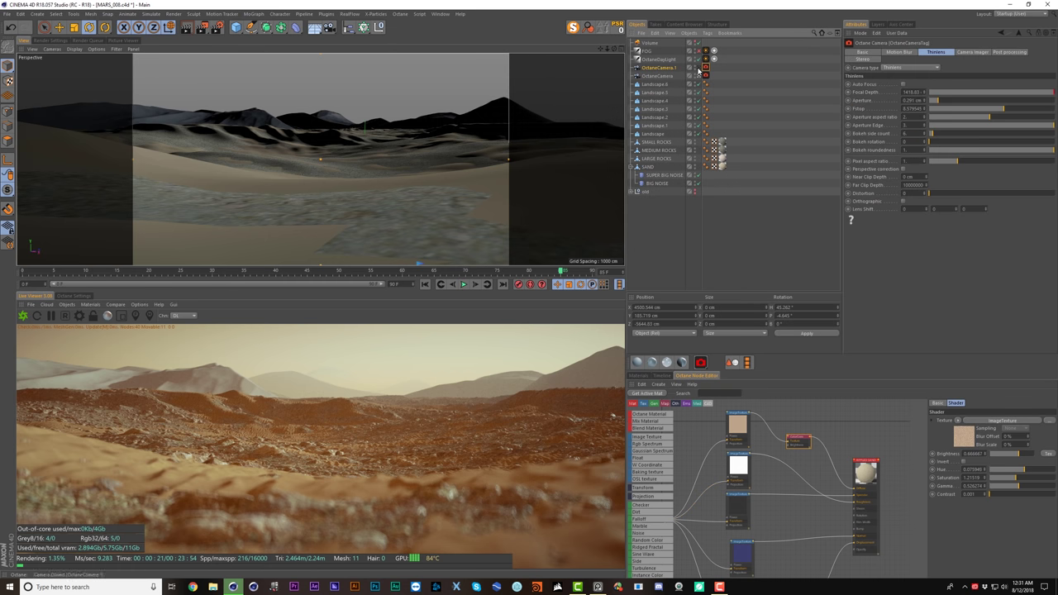
# - Set the copied camera's thin-lens aperture to 0 cm
pyautogui.click(974, 52)
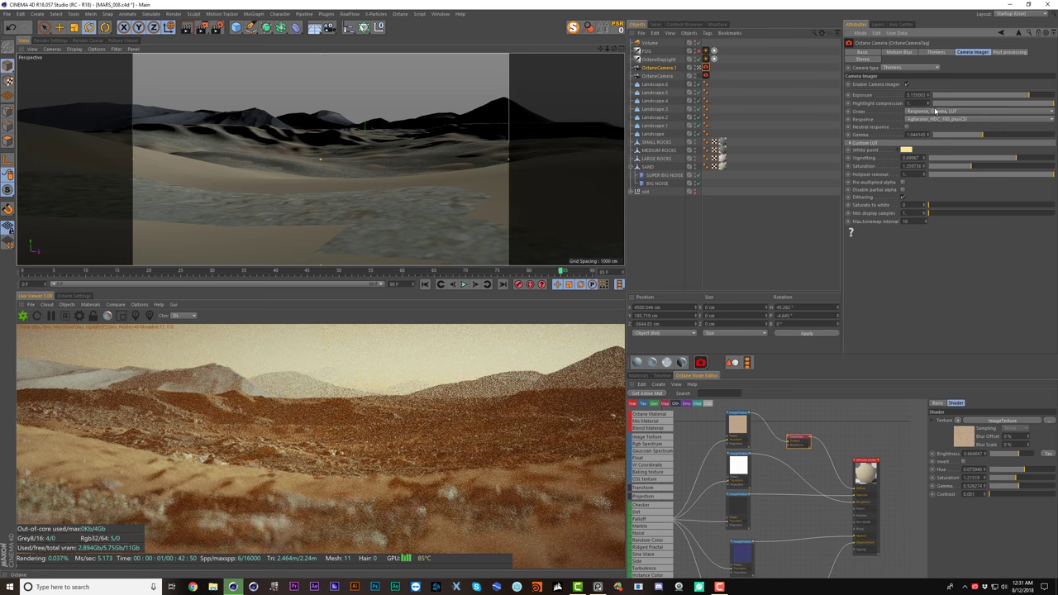
pyautogui.click(934, 52)
pyautogui.moveTo(940, 100); pyautogui.dragTo(924, 100)
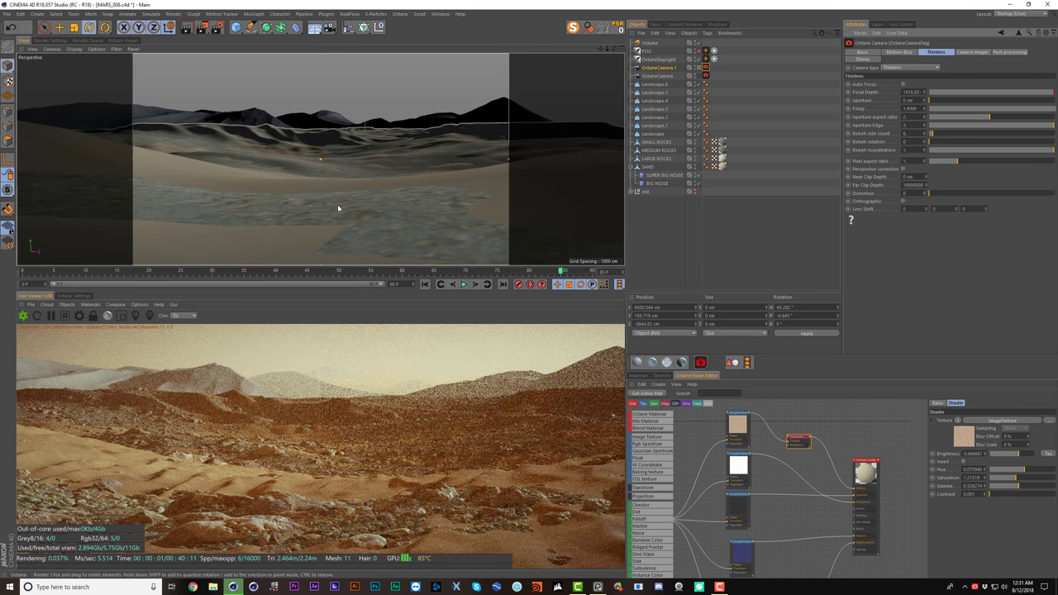
# - Move and turn the copied camera to a heading of about 62°, framing the dune, rocks and rippled foreground sand
pyautogui.scroll(-2, 332, 232)
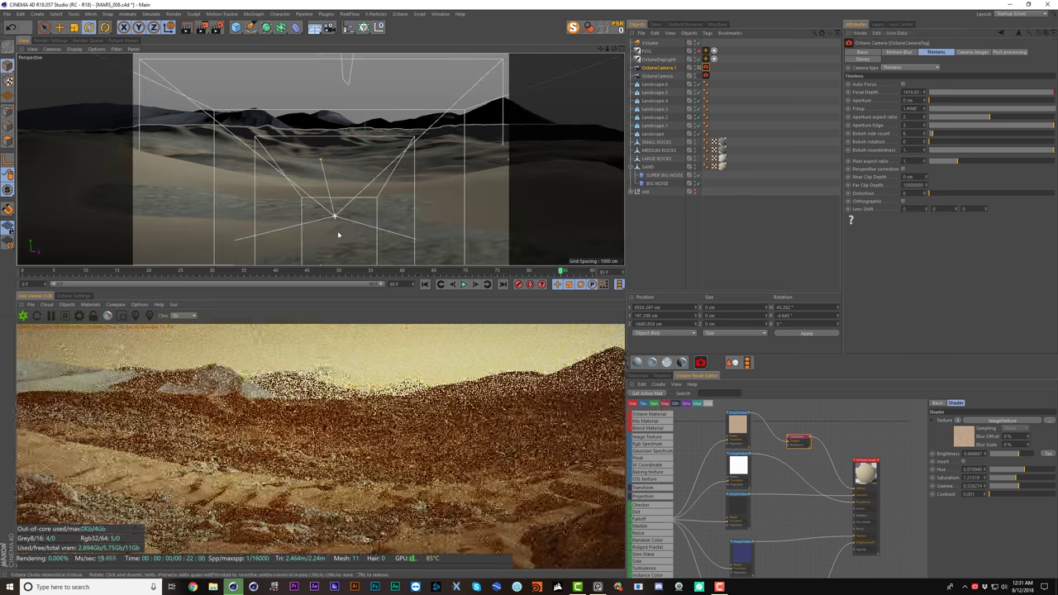
pyautogui.moveTo(331, 208)
pyautogui.mouseDown()
pyautogui.moveTo(313, 178)
pyautogui.moveTo(323, 172)
pyautogui.moveTo(323, 189)
pyautogui.mouseUp()
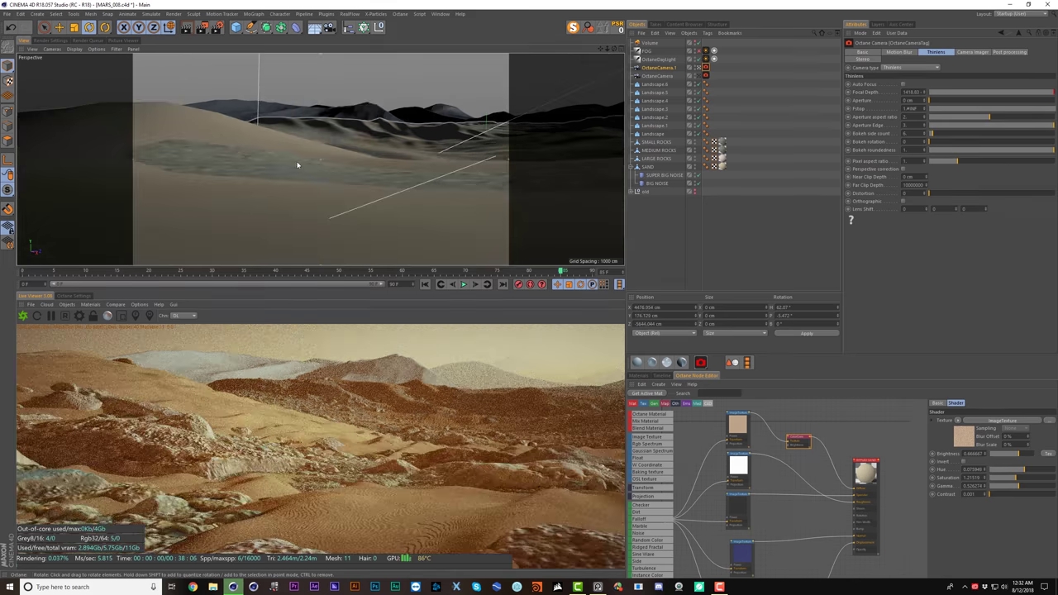
pyautogui.scroll(2, 305, 162)
pyautogui.moveTo(308, 161); pyautogui.dragTo(306, 177)
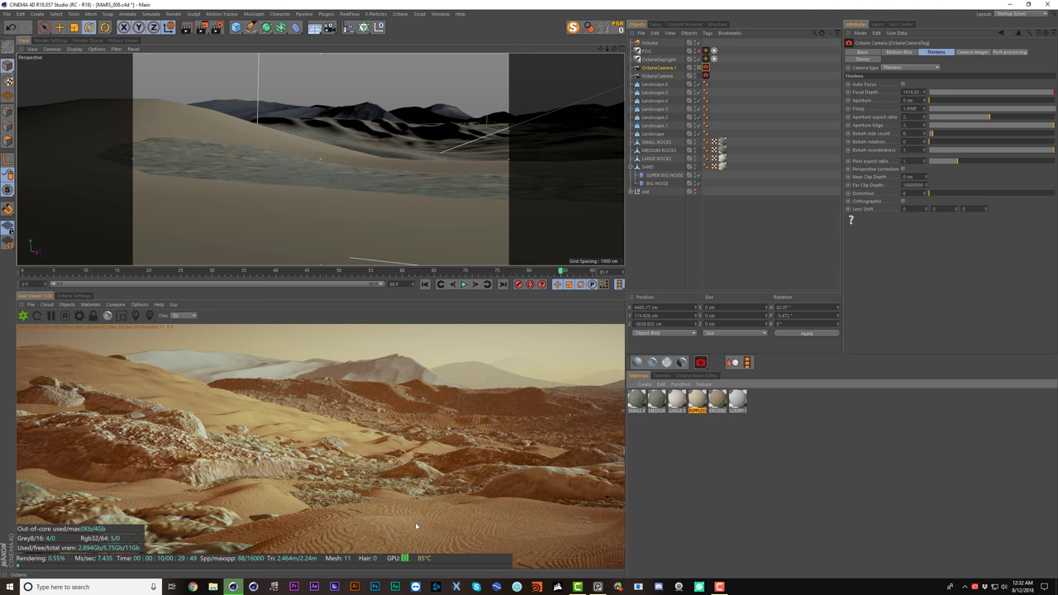
# - Try a Gaussian filter with radius 2 on the RIPPLED SAND displacement and return the filter type to None
pyautogui.click(697, 400)
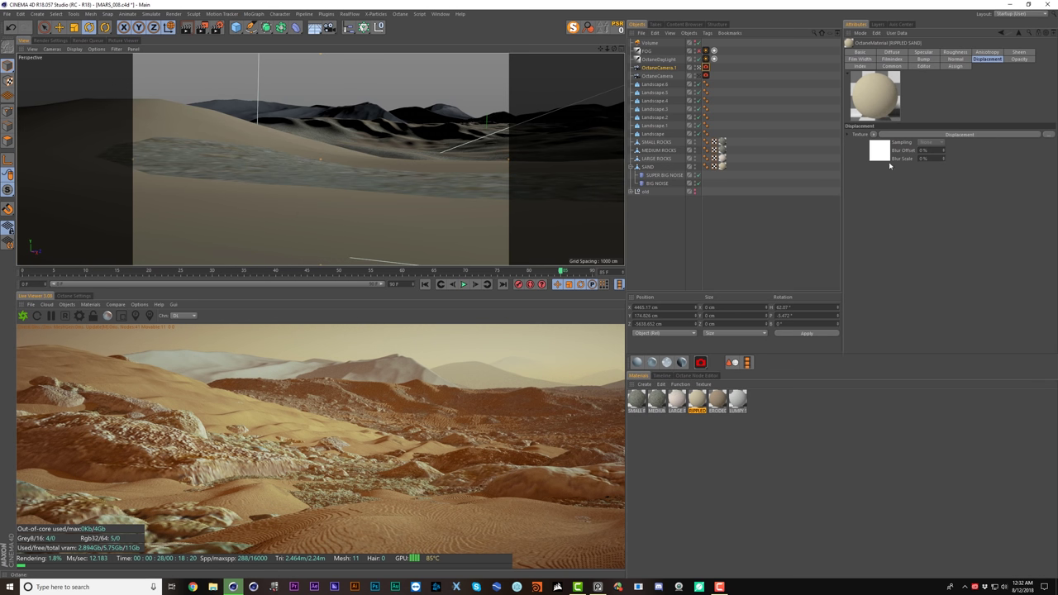
pyautogui.click(881, 155)
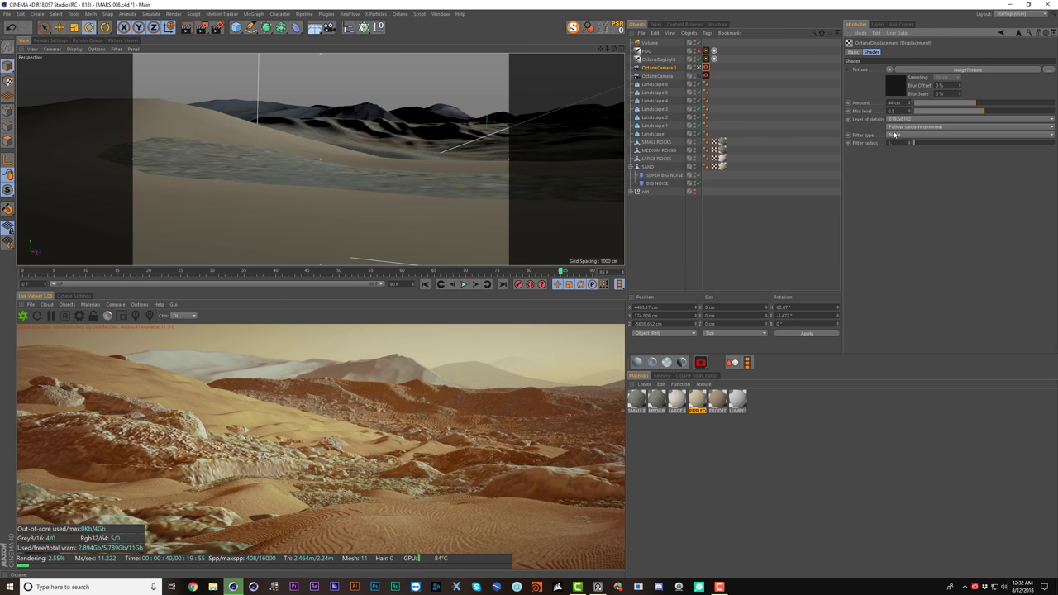
pyautogui.click(894, 135)
pyautogui.click(911, 159)
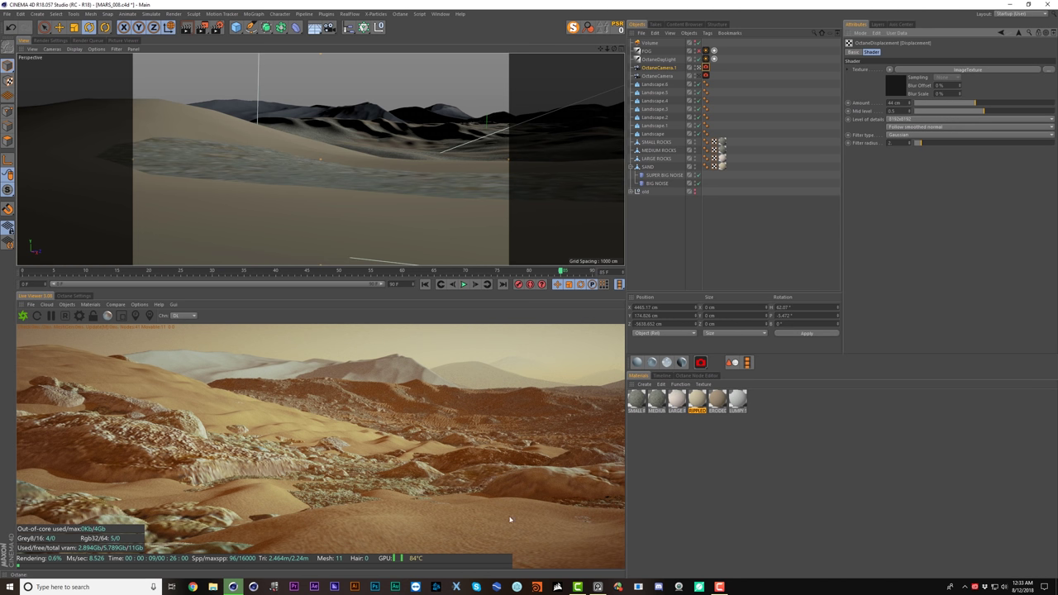
pyautogui.click(899, 135)
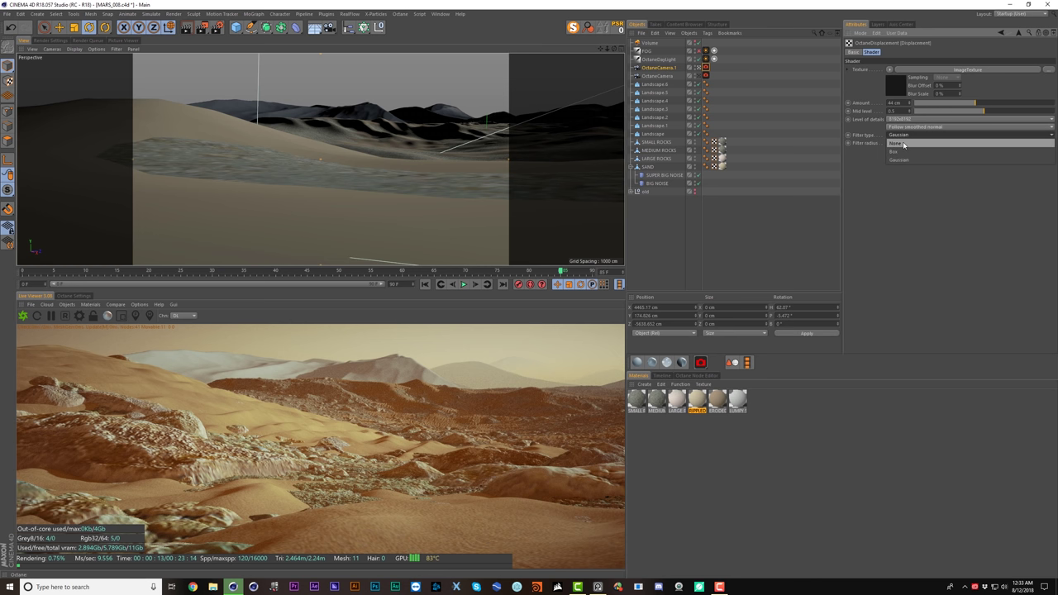
pyautogui.click(903, 143)
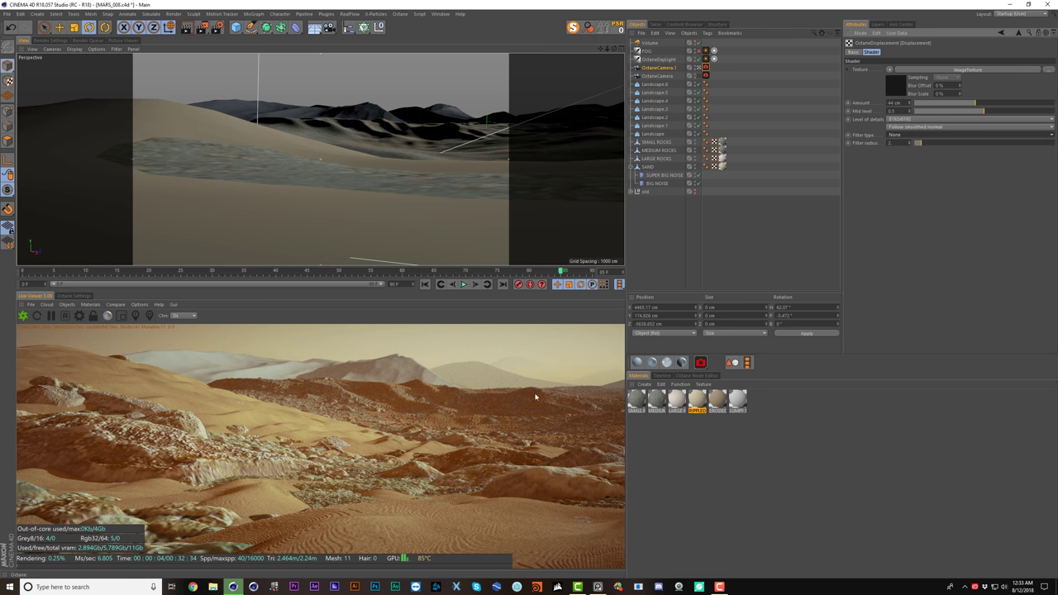
# - Open the LARGE ROCKS node graph and set its RgbSpectrum color to an orange with about 55% saturation
pyautogui.doubleClick(680, 406)
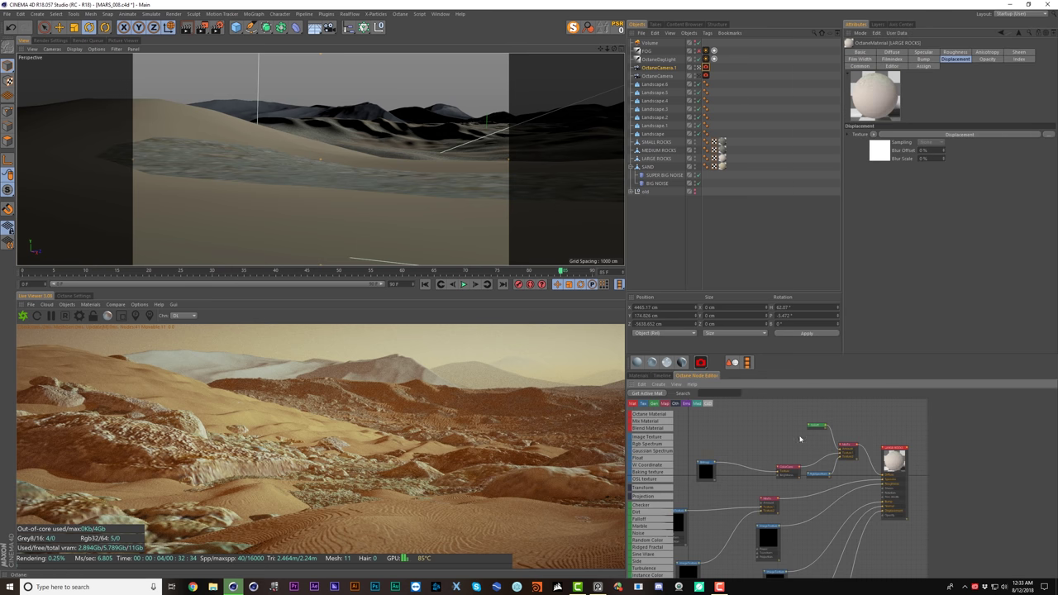
pyautogui.scroll(5, 820, 466)
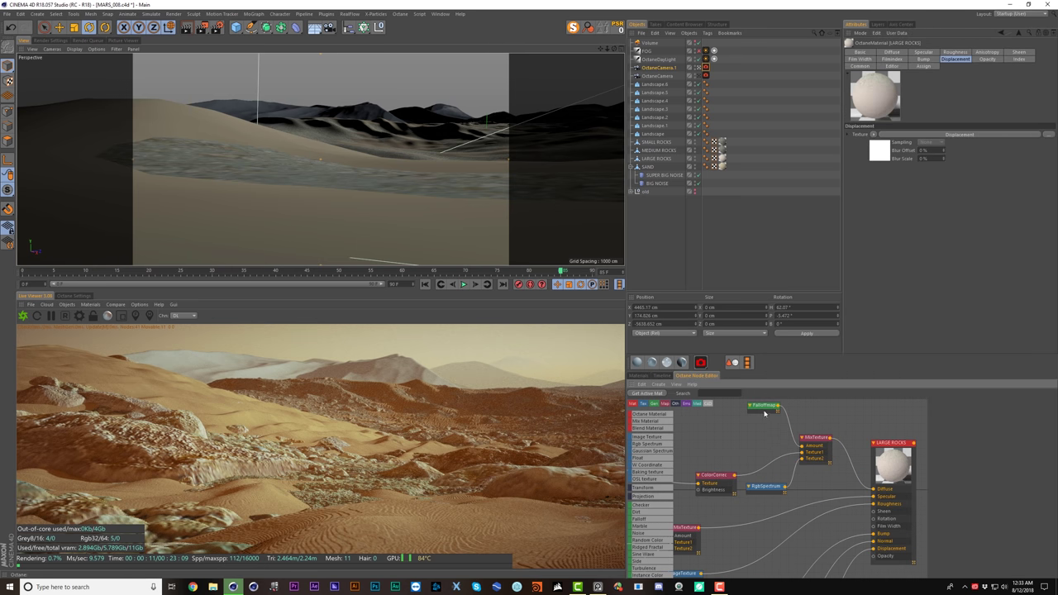
pyautogui.moveTo(744, 435); pyautogui.dragTo(743, 436)
pyautogui.moveTo(767, 486); pyautogui.dragTo(751, 504)
pyautogui.click(955, 425)
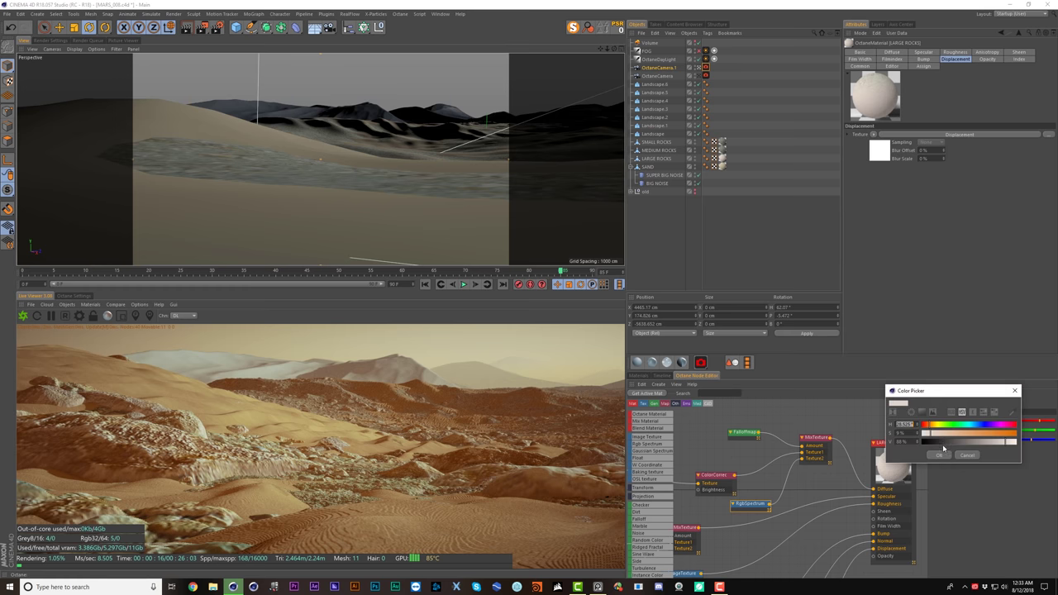
pyautogui.moveTo(948, 434); pyautogui.dragTo(977, 434)
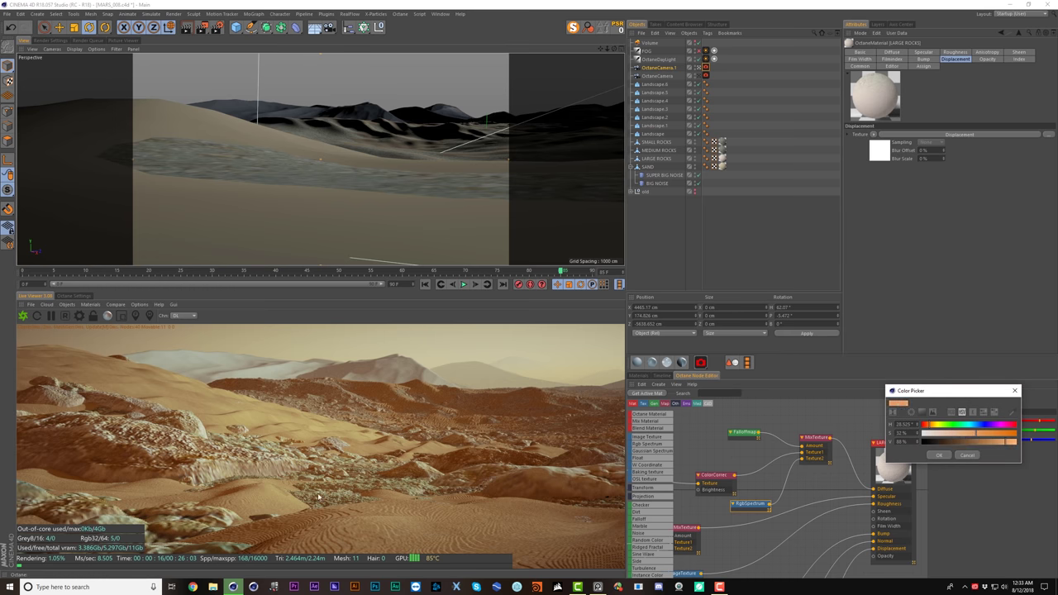
pyautogui.click(946, 456)
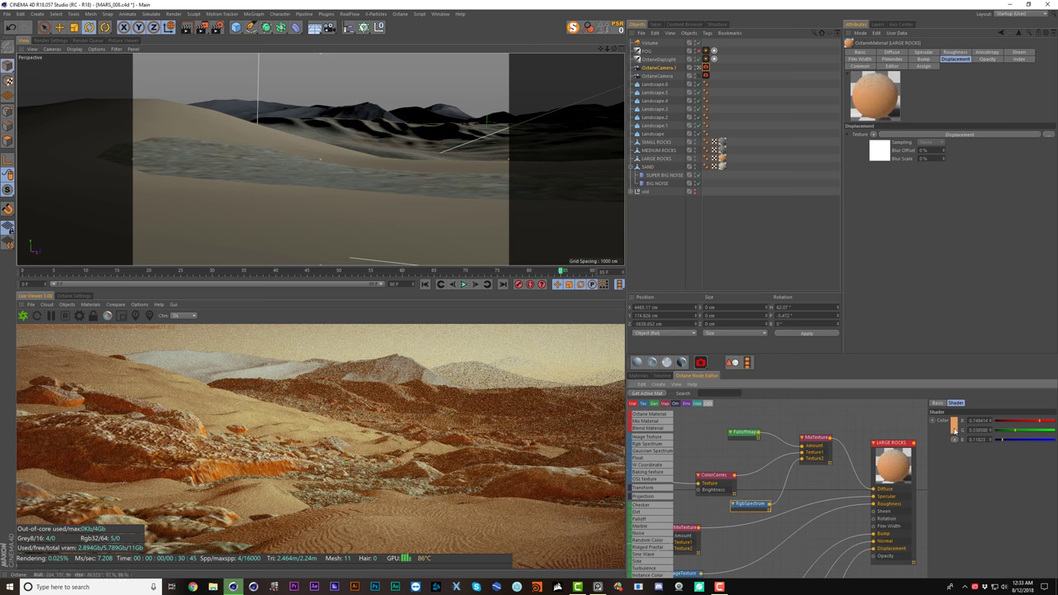
# - Soften the LARGE ROCKS RgbSpectrum color to about 22% saturation and shift its hue slightly toward yellow
pyautogui.click(954, 429)
pyautogui.moveTo(973, 435); pyautogui.dragTo(952, 436)
pyautogui.click(939, 460)
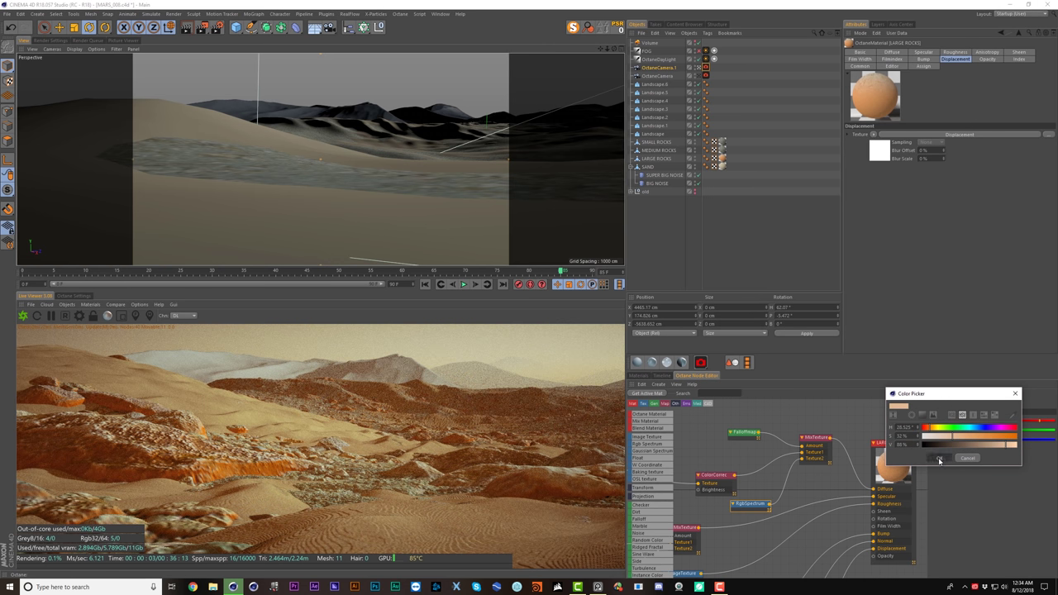
pyautogui.click(938, 458)
pyautogui.click(954, 425)
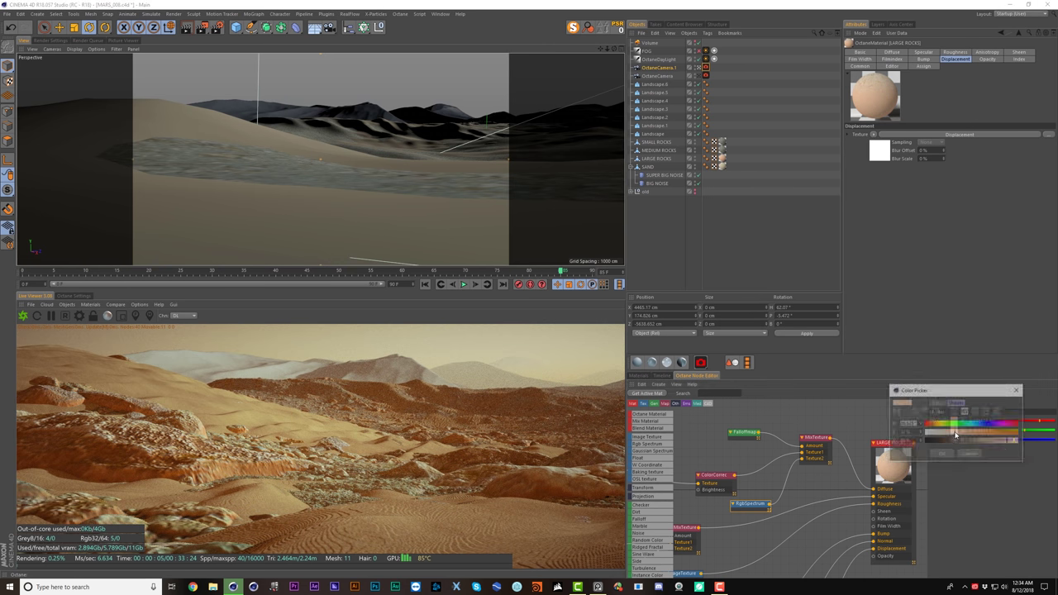
pyautogui.click(947, 436)
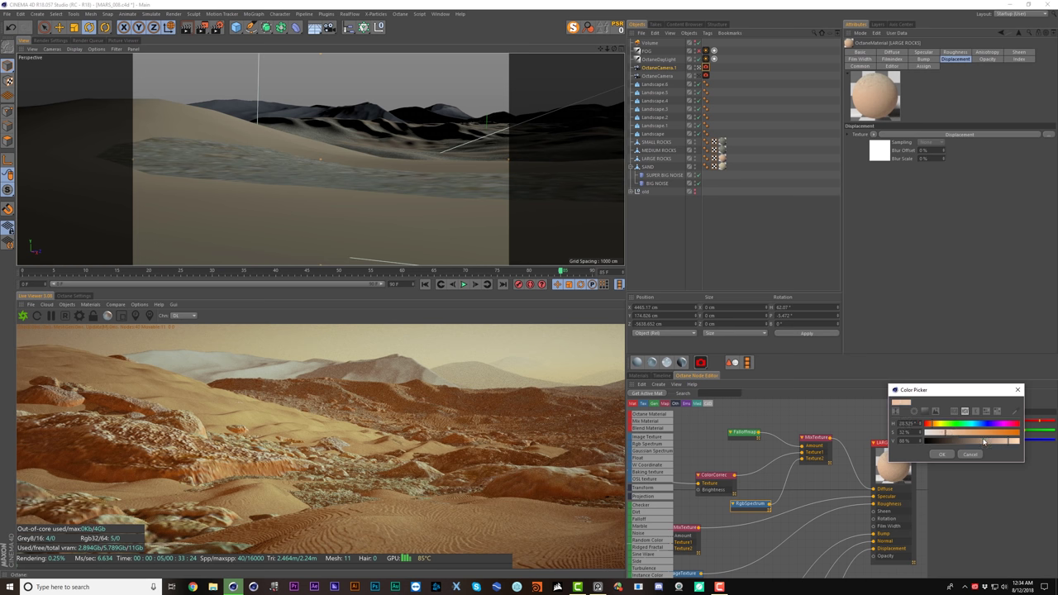
pyautogui.click(942, 455)
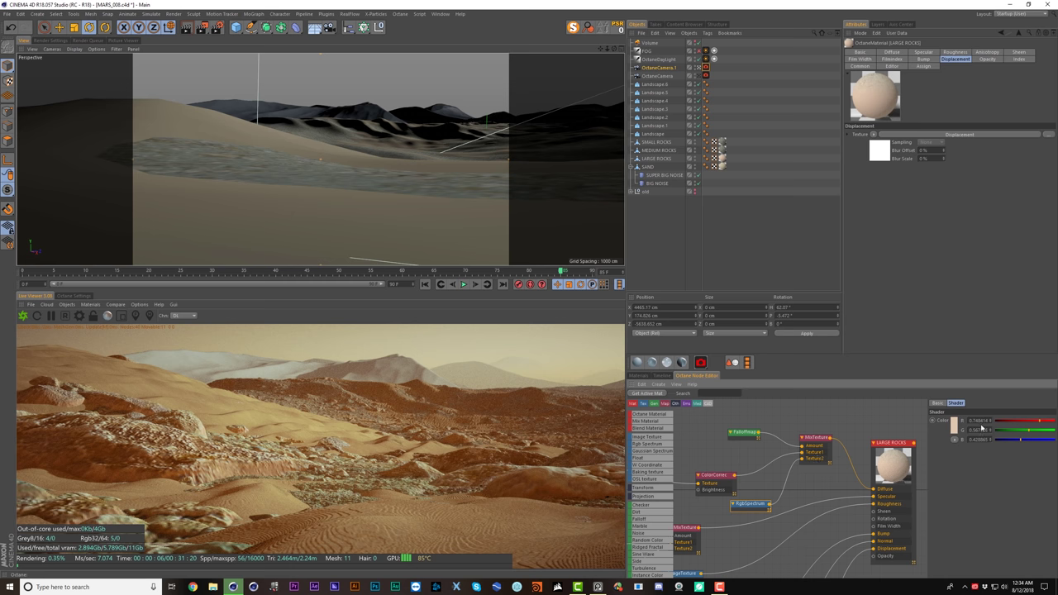
pyautogui.click(954, 427)
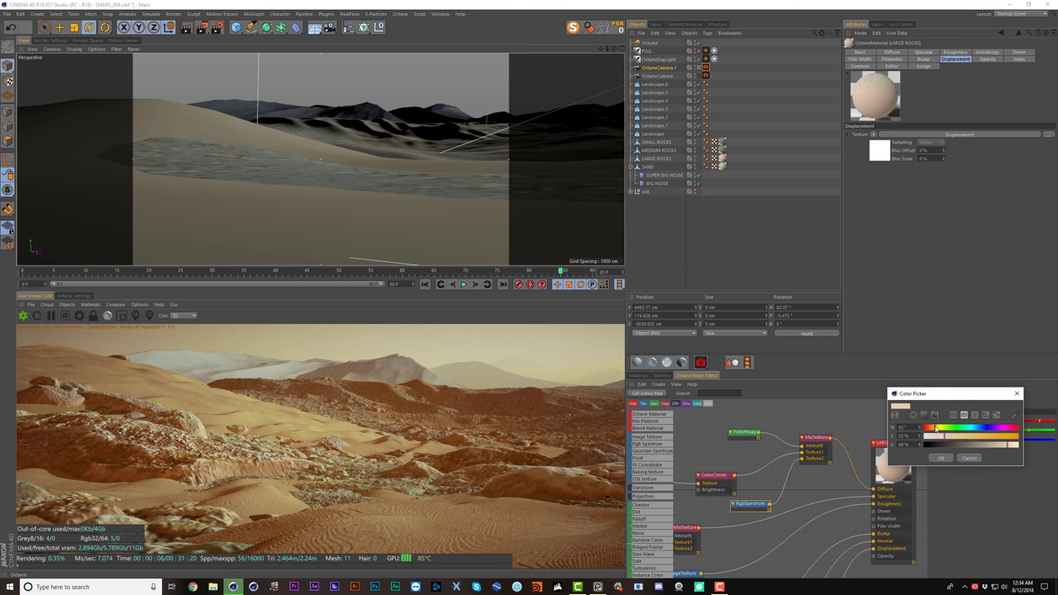
pyautogui.click(940, 457)
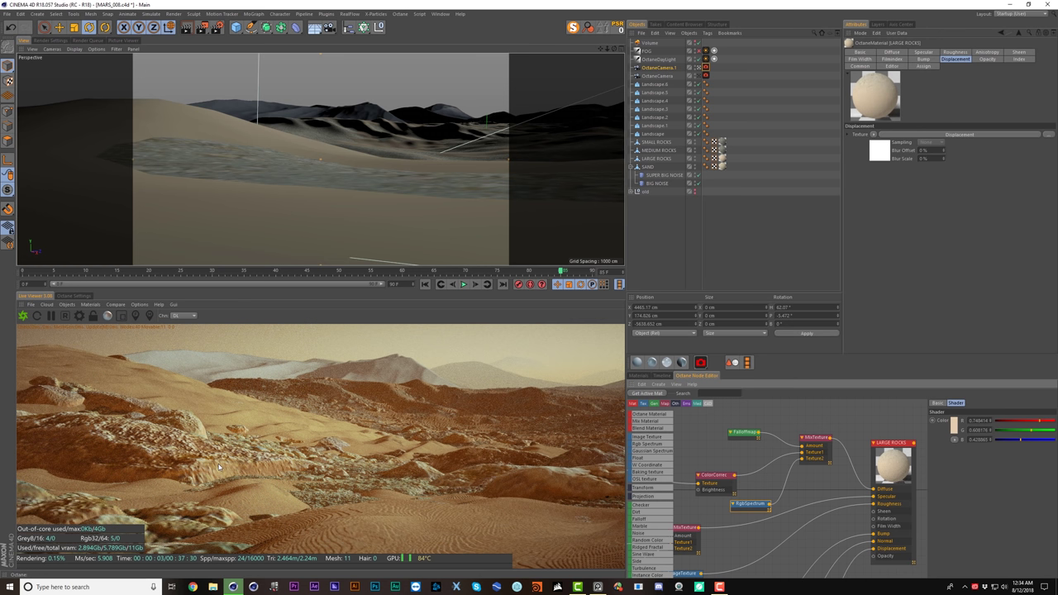
# - Try a falloff skew factor of 0.1 on the LARGE ROCKS falloff map and settle on about 1.36
pyautogui.click(742, 433)
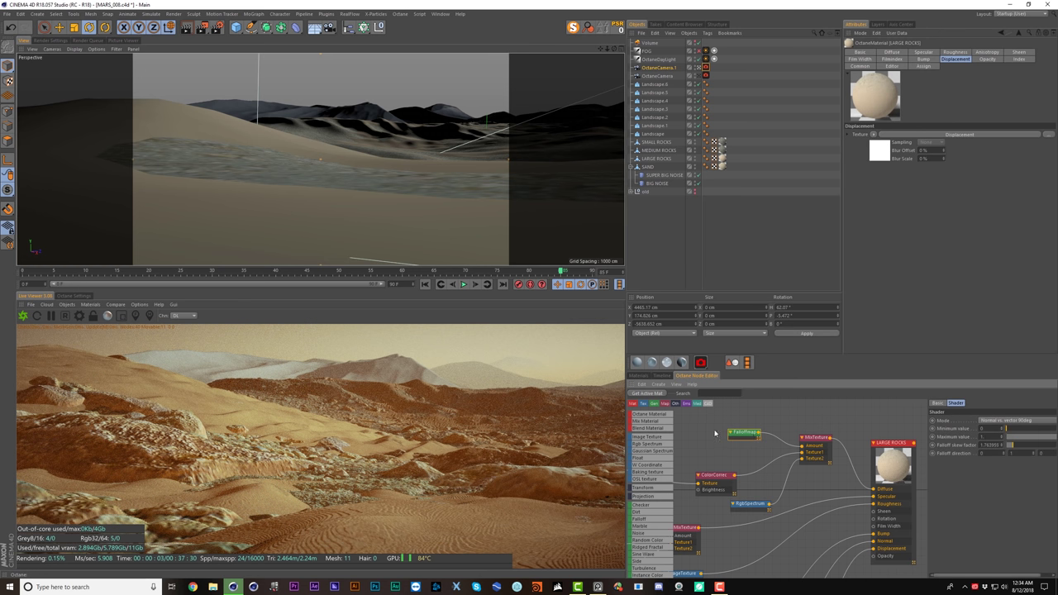
pyautogui.moveTo(1010, 445); pyautogui.dragTo(1002, 447)
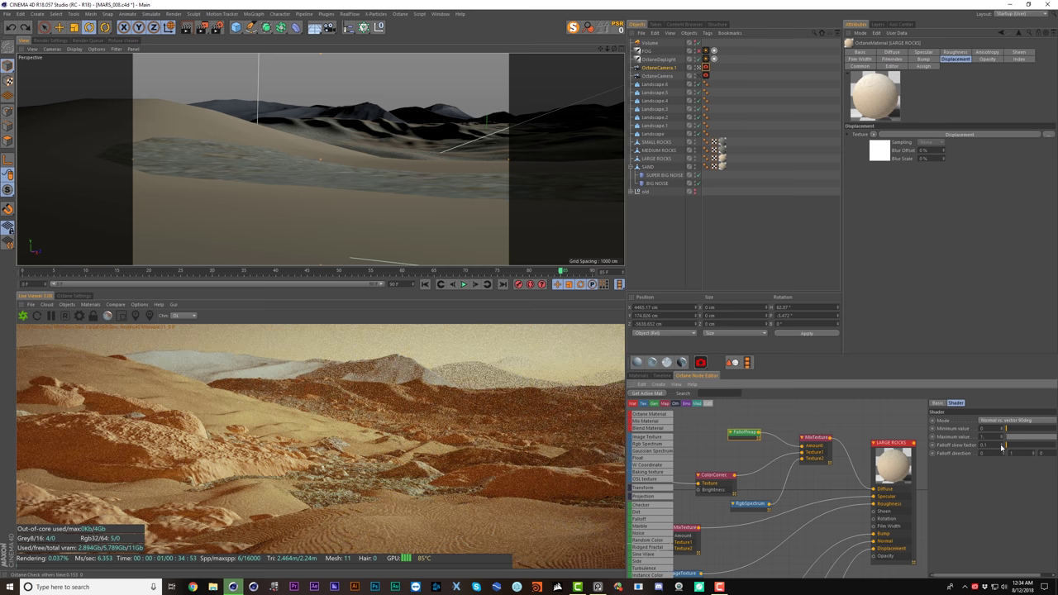
pyautogui.moveTo(1006, 448); pyautogui.dragTo(1012, 449)
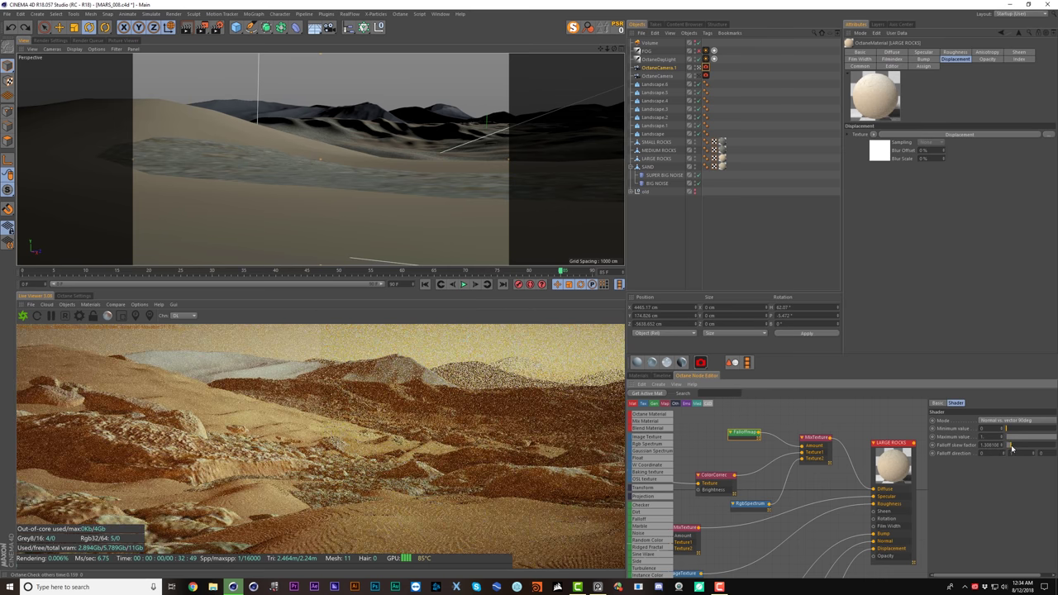
# - Copy the LARGE ROCKS diffuse mix network into the MEDIUM ROCKS material and connect it to the diffuse channel
pyautogui.scroll(-2, 847, 473)
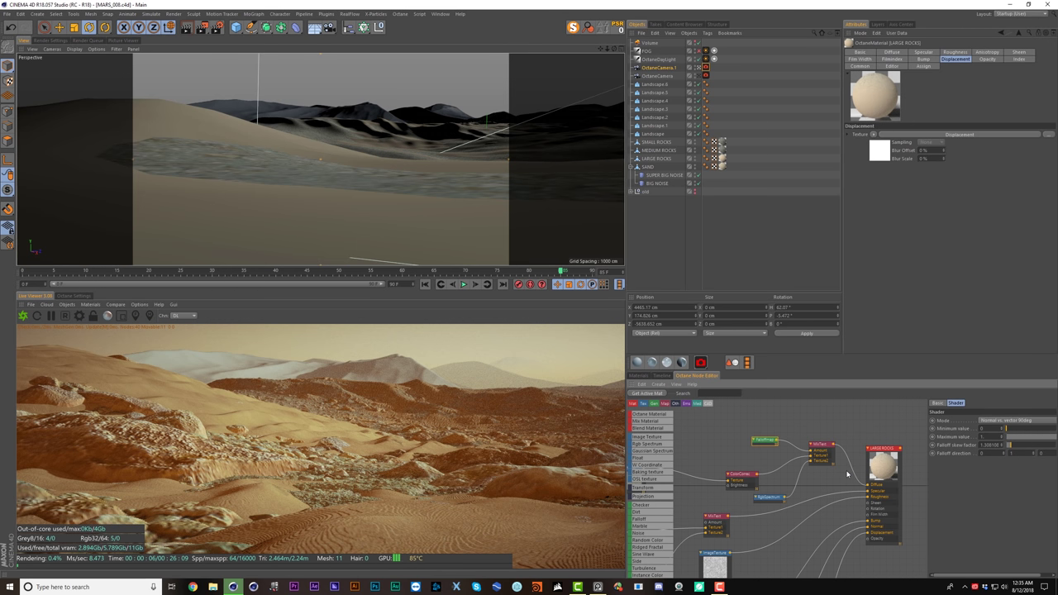
pyautogui.moveTo(847, 474); pyautogui.dragTo(894, 468, button='middle')
pyautogui.scroll(-2, 879, 465)
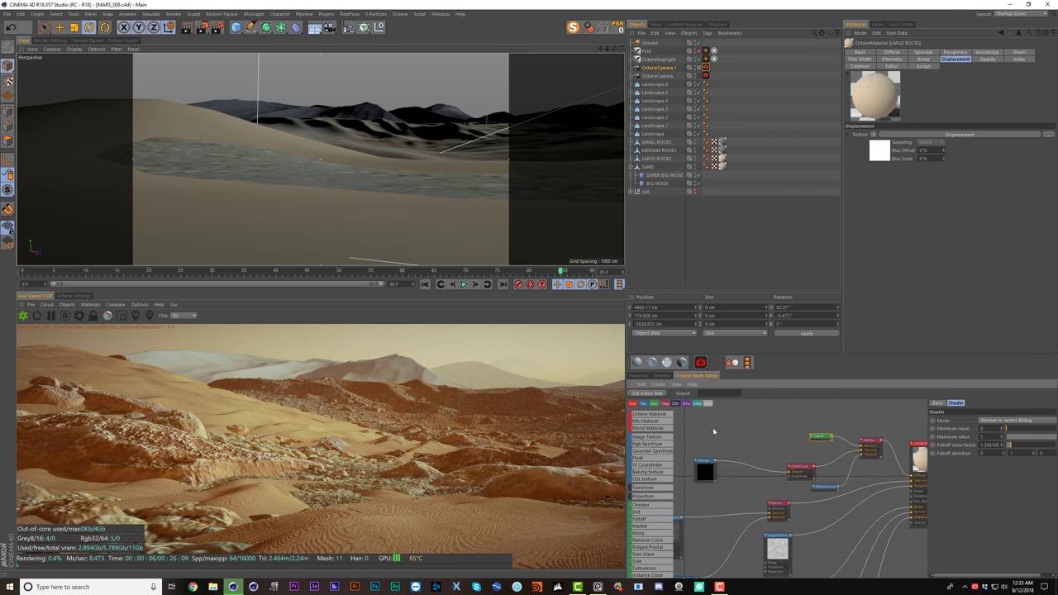
pyautogui.click(640, 376)
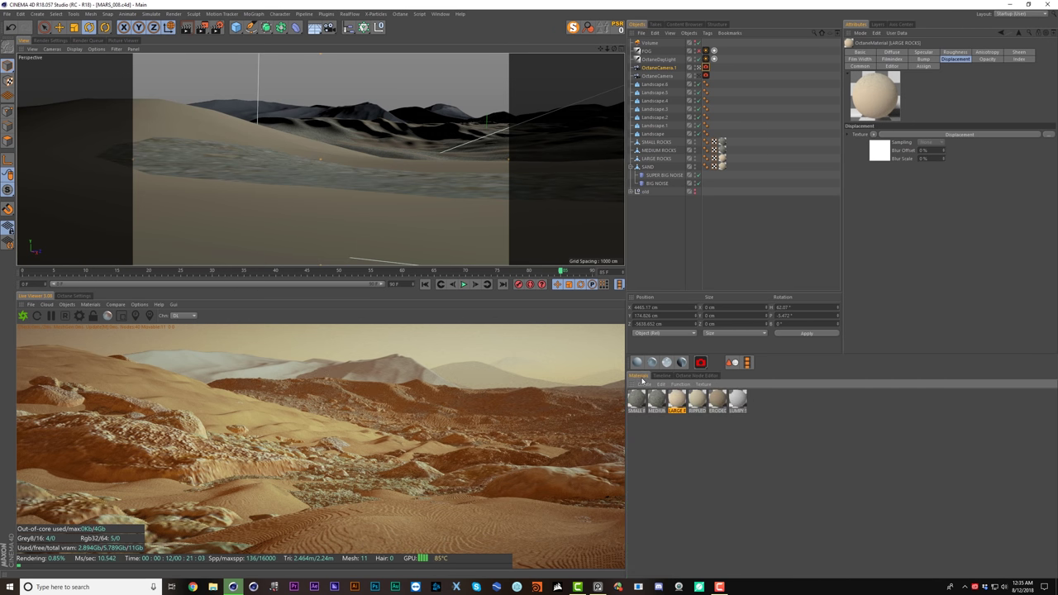
pyautogui.click(656, 400)
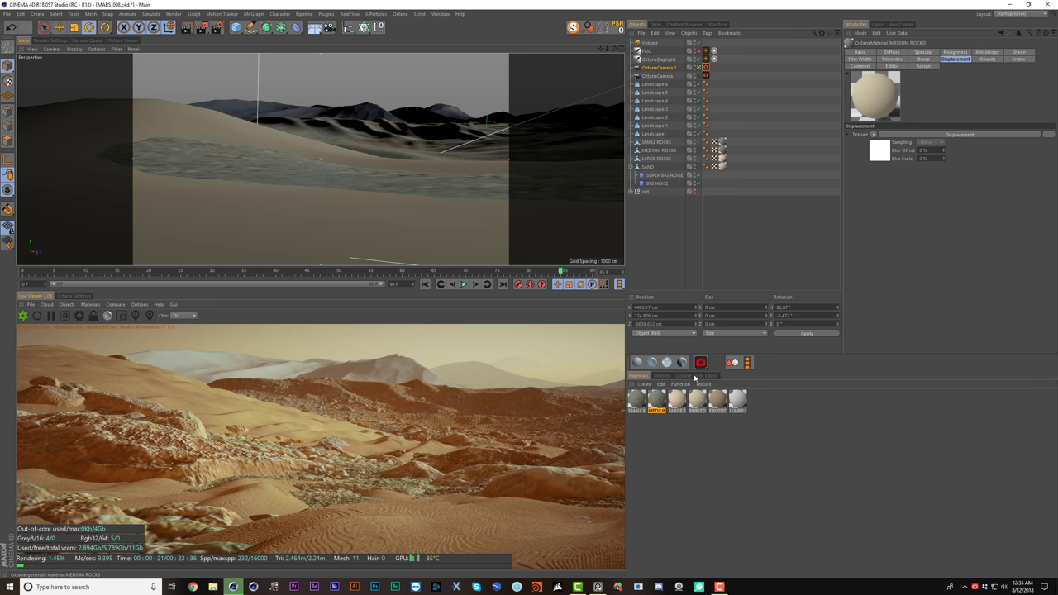
pyautogui.click(694, 376)
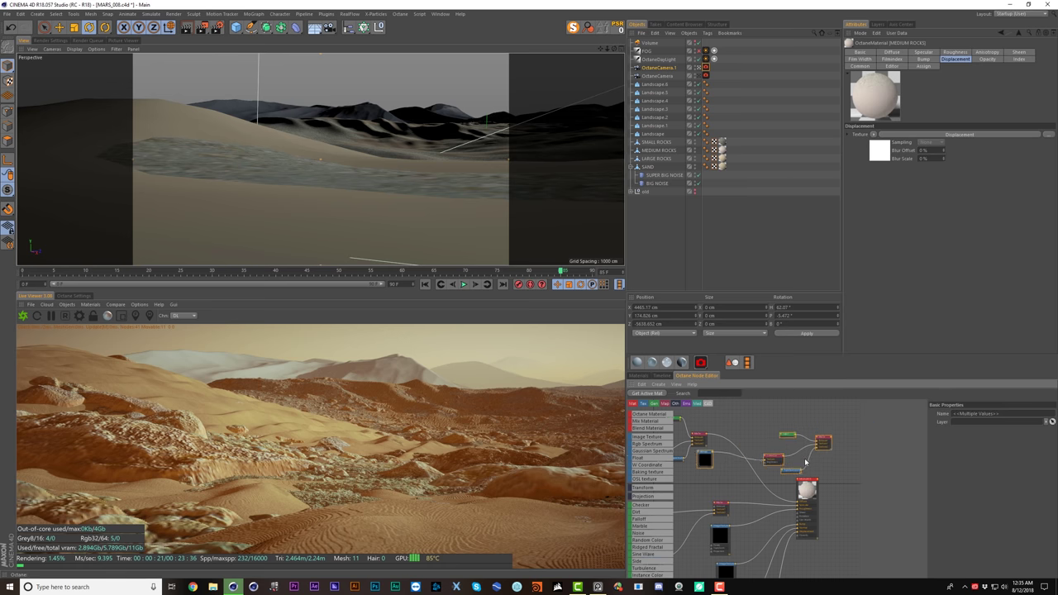
pyautogui.moveTo(712, 460); pyautogui.dragTo(825, 518)
pyautogui.scroll(-5, 801, 485)
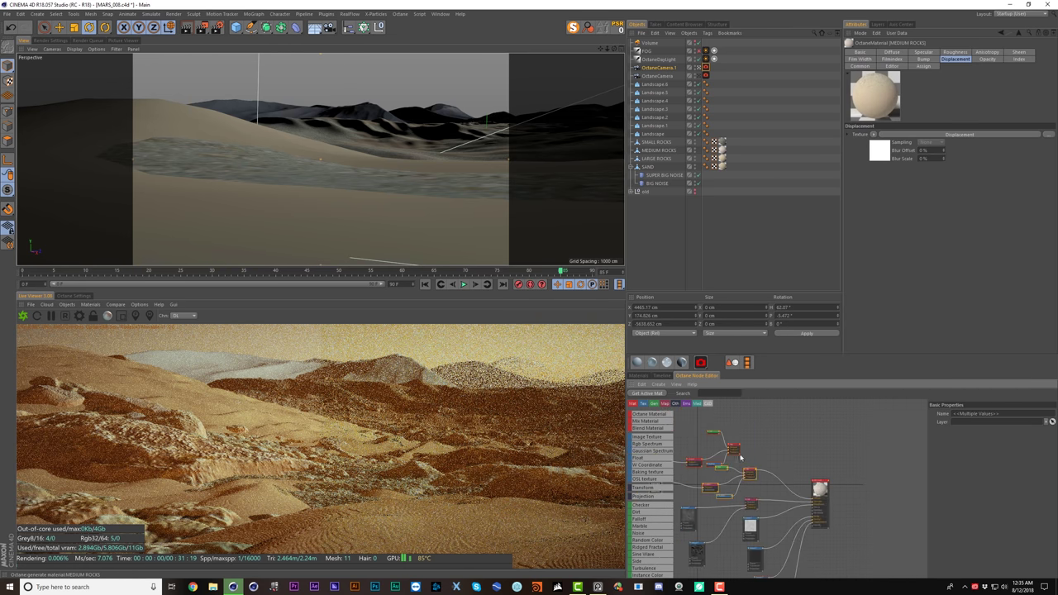
# - Delete the old diffuse mix node and its whole hierarchy from the MEDIUM ROCKS node graph
pyautogui.rightClick(848, 463)
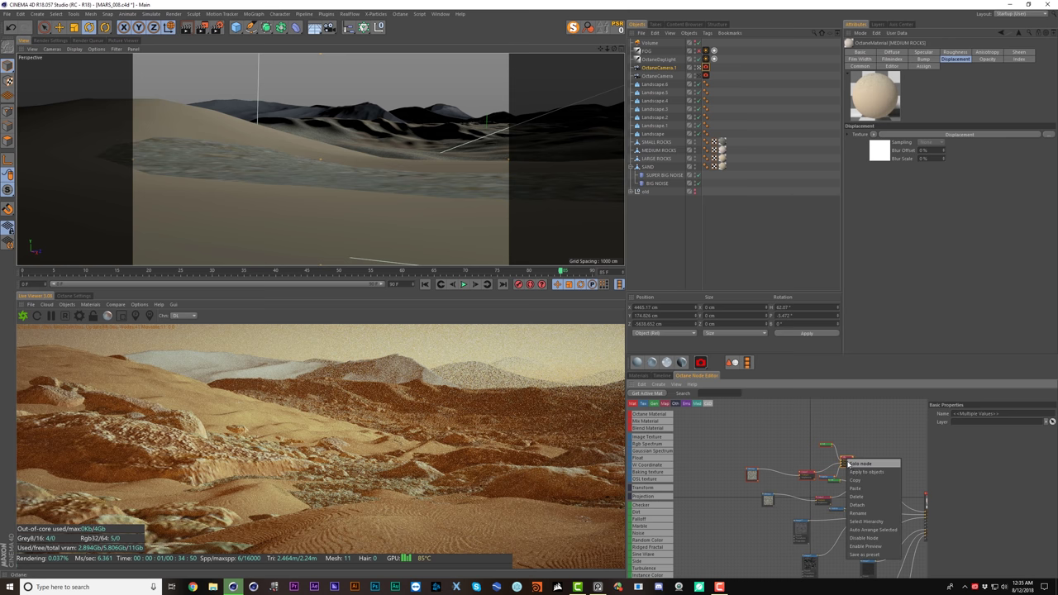
pyautogui.click(865, 521)
pyautogui.press('Delete')
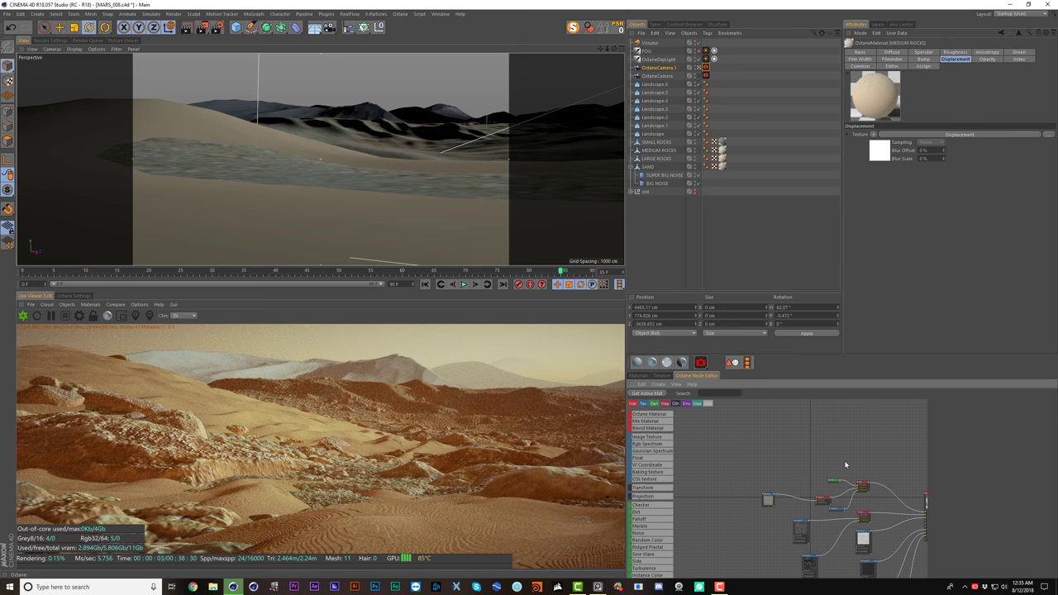
# - Paste the copied diffuse mix network into the SMALL ROCKS material and connect its mix node to the diffuse channel
pyautogui.click(641, 376)
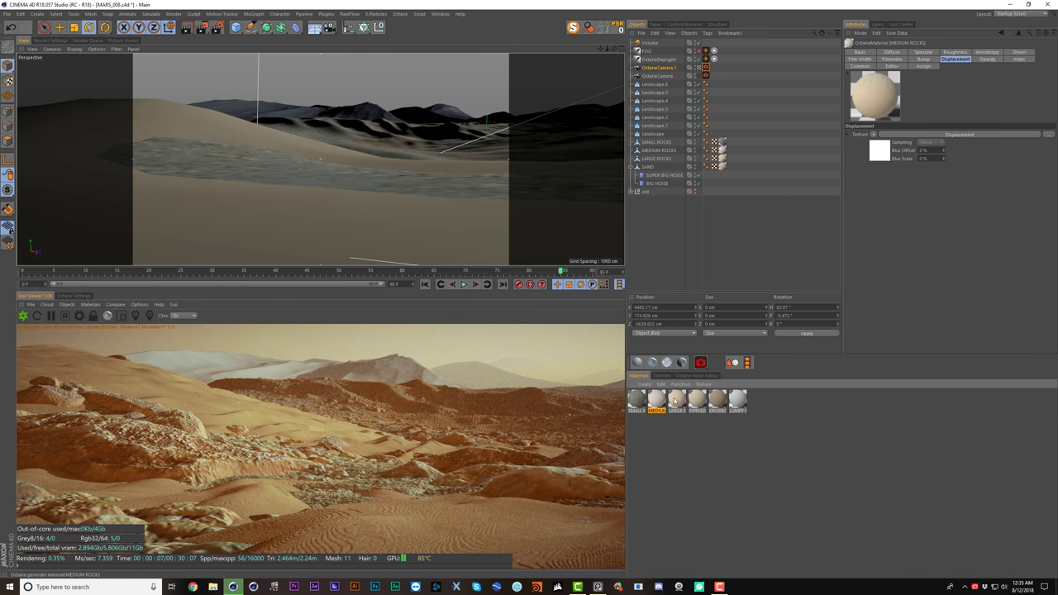
pyautogui.click(638, 401)
pyautogui.click(701, 376)
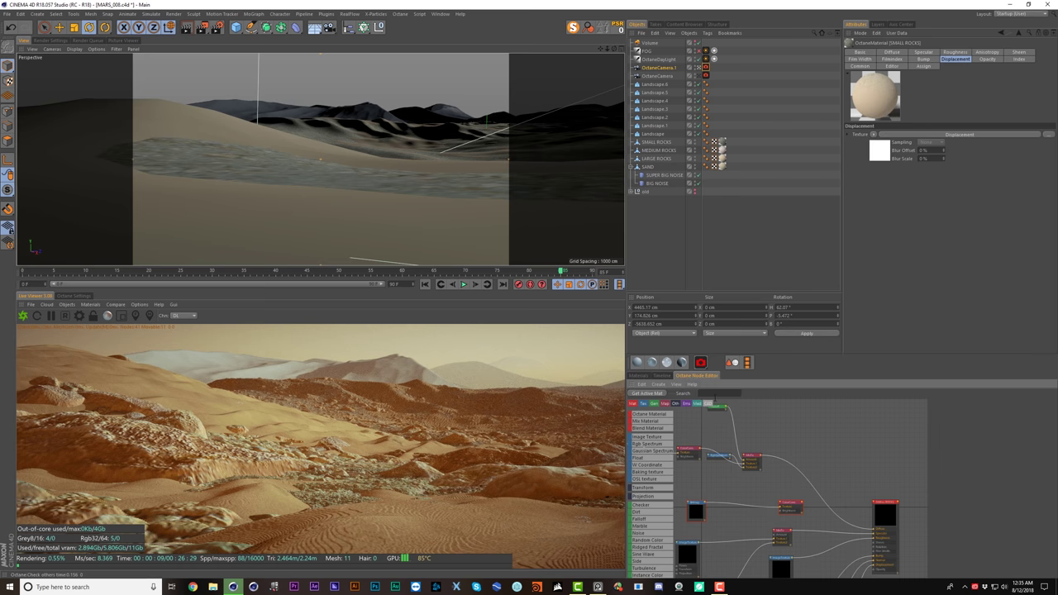
pyautogui.hotkey('ctrl', 'v')
pyautogui.moveTo(882, 450); pyautogui.dragTo(793, 444, button='middle')
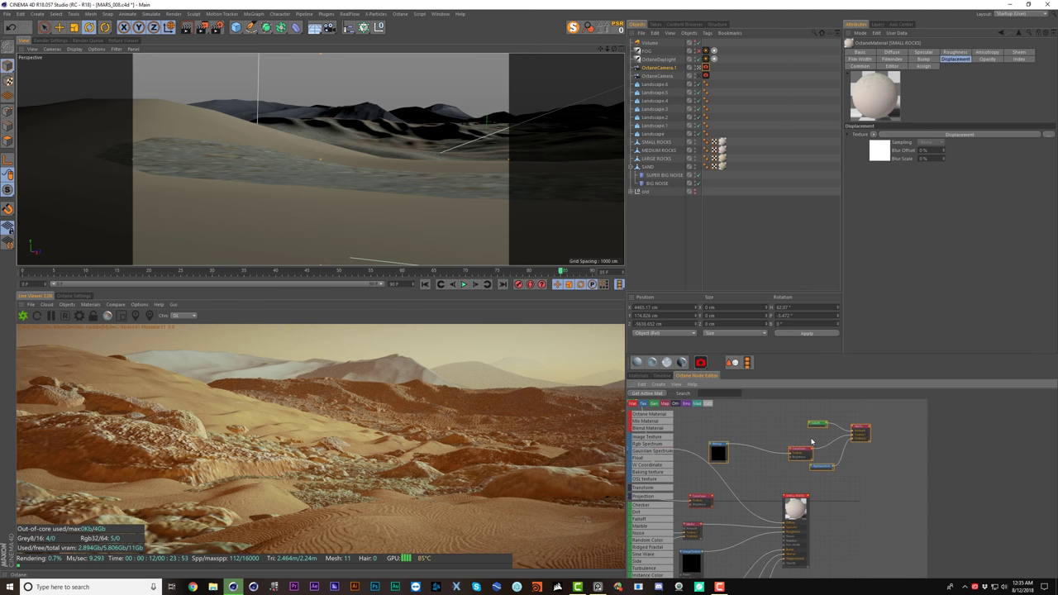
pyautogui.click(857, 439)
pyautogui.moveTo(858, 438); pyautogui.dragTo(784, 527)
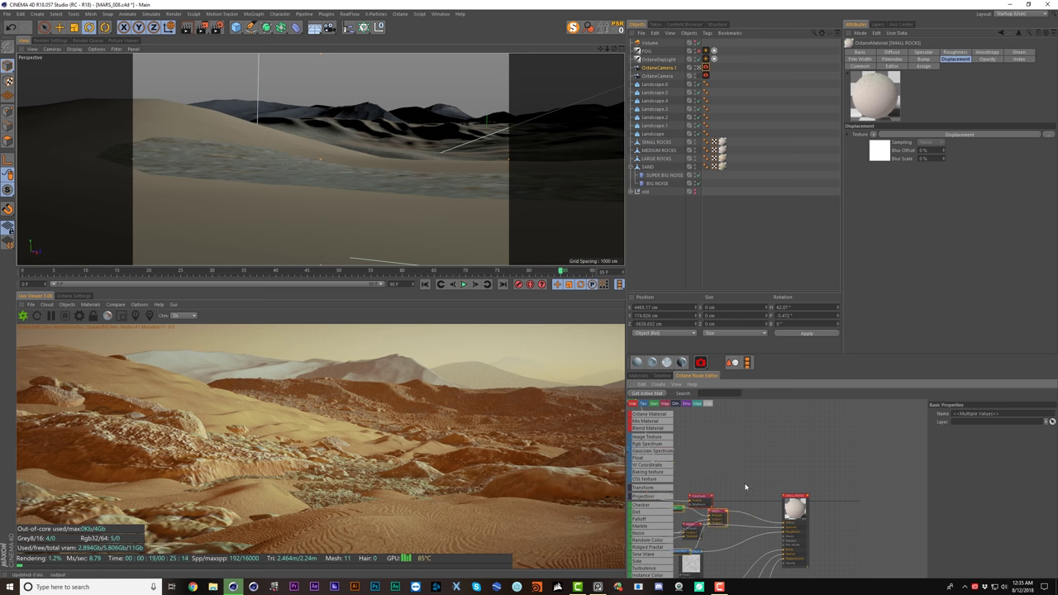
# - Delete the old diffuse mix hierarchy from the SMALL ROCKS graph, along with the leftover image texture and its color correction node
pyautogui.moveTo(746, 491); pyautogui.dragTo(866, 493, button='middle')
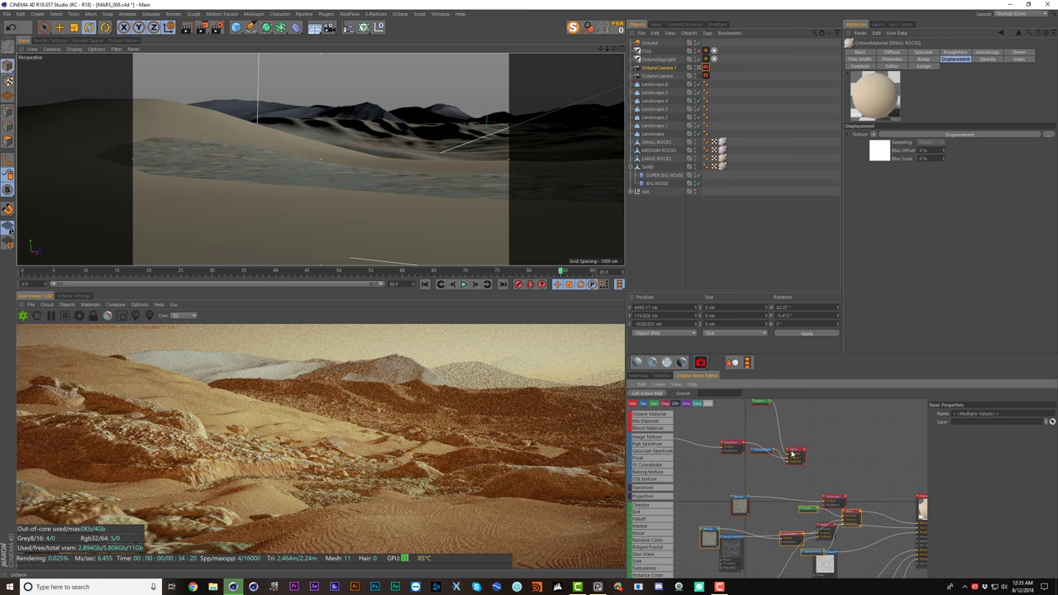
pyautogui.rightClick(791, 452)
pyautogui.click(816, 513)
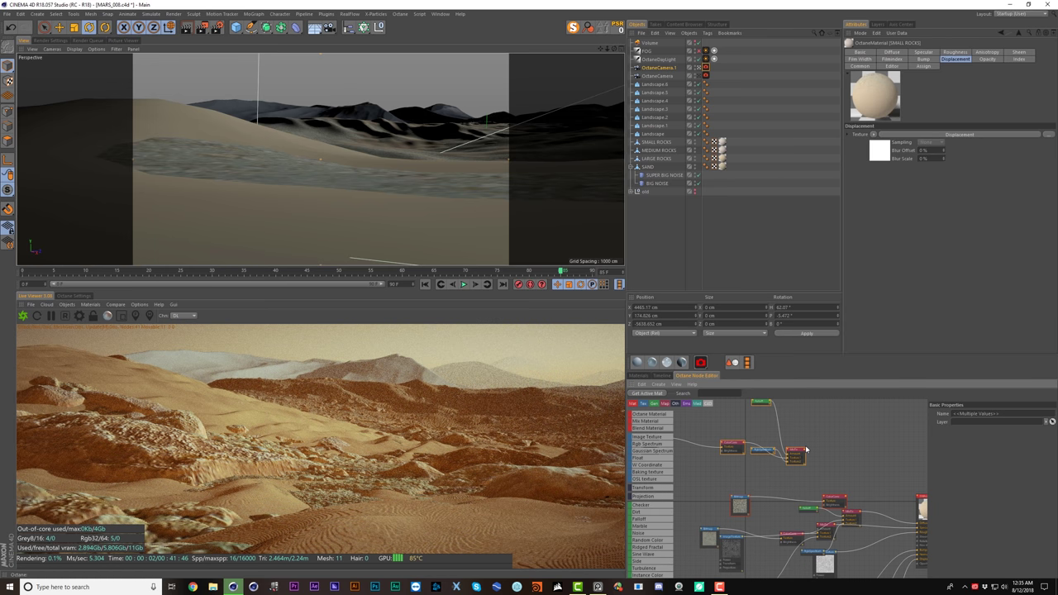
pyautogui.press('Delete')
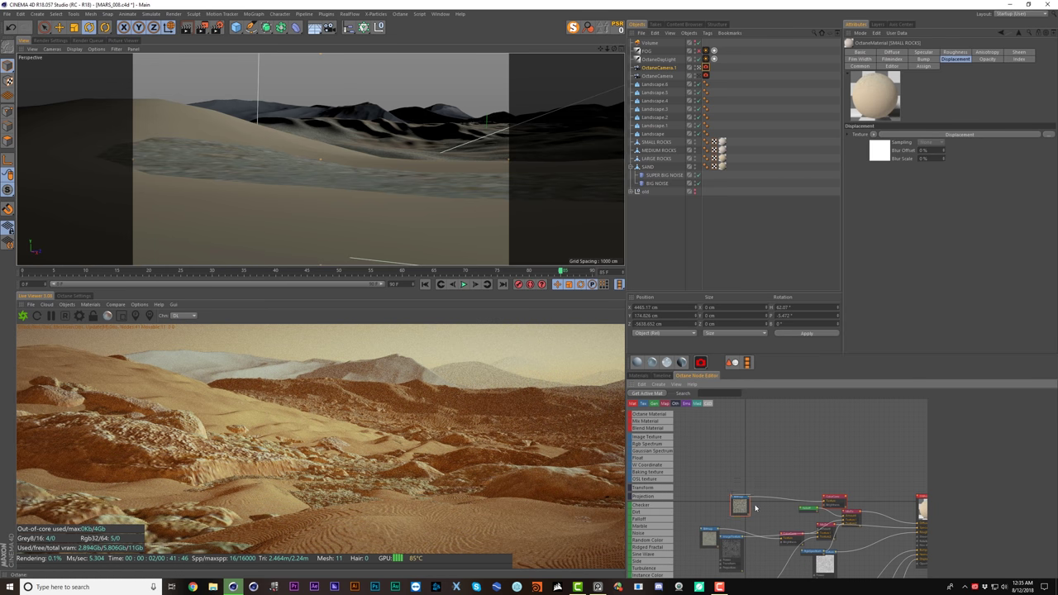
pyautogui.click(740, 505)
pyautogui.keyDown('shift'); pyautogui.click(839, 499); pyautogui.keyUp('shift')
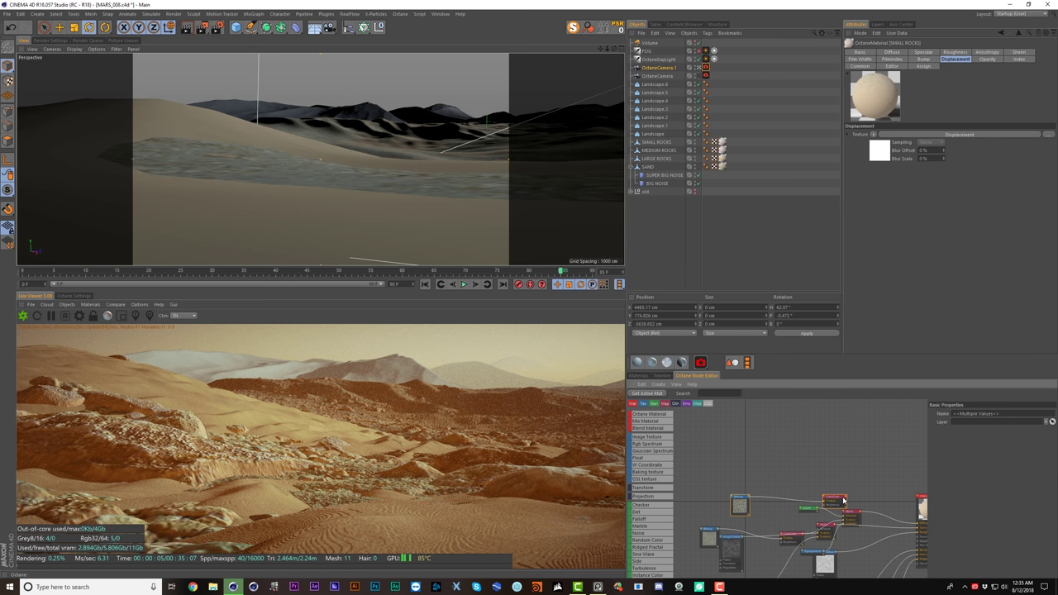
pyautogui.press('Delete')
# - Select the whole hierarchy of the new SMALL ROCKS diffuse mix and move it up, clear of the other nodes
pyautogui.rightClick(852, 516)
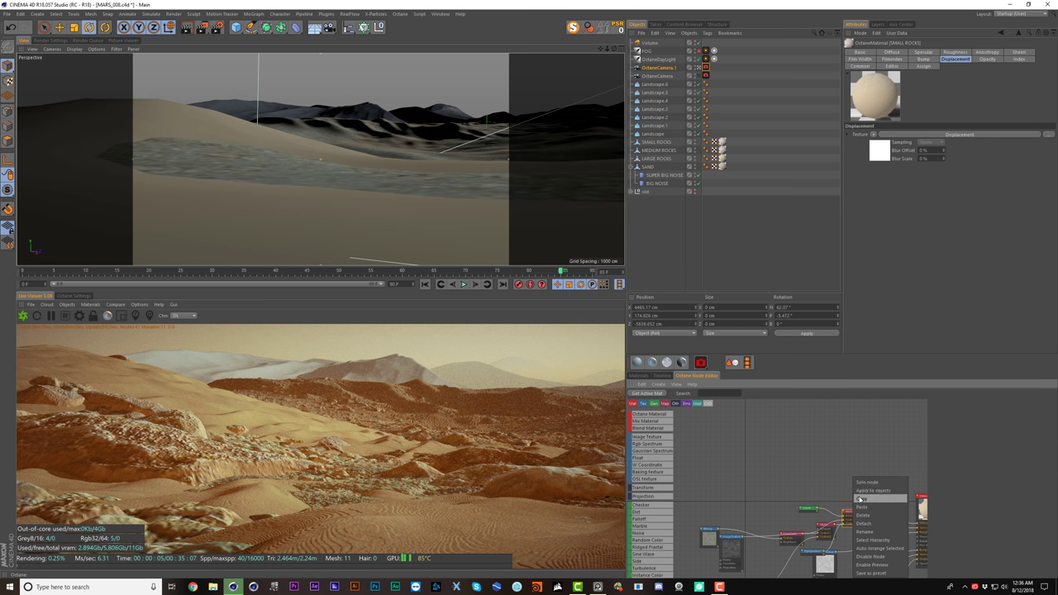
pyautogui.click(873, 541)
pyautogui.moveTo(852, 517); pyautogui.dragTo(838, 465)
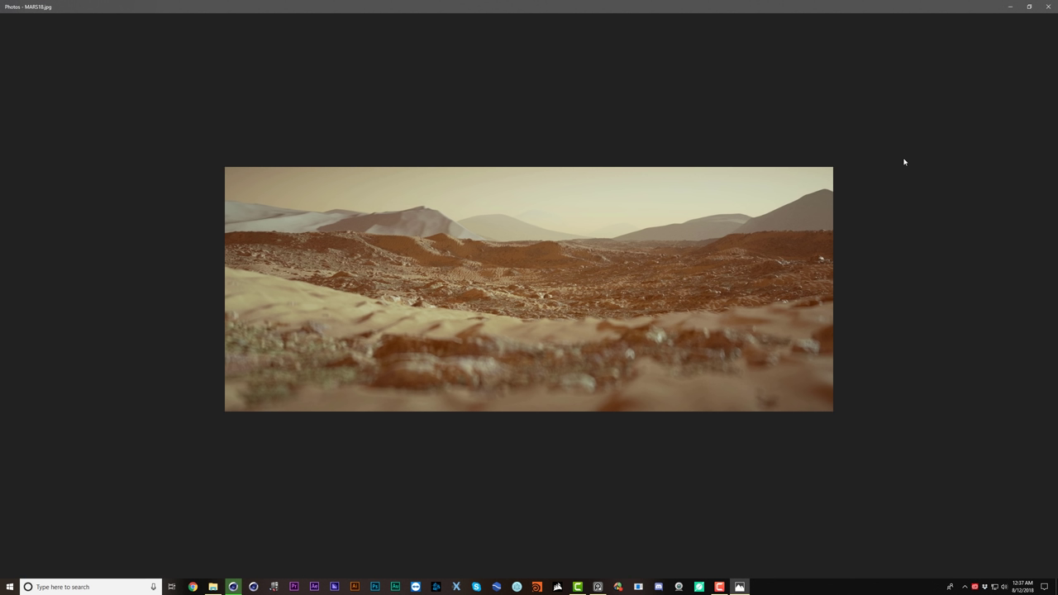
# - Compare the saved renders MARS18.jpg and MARS19.jpg by alternating between them in Photos
pyautogui.press('Right')
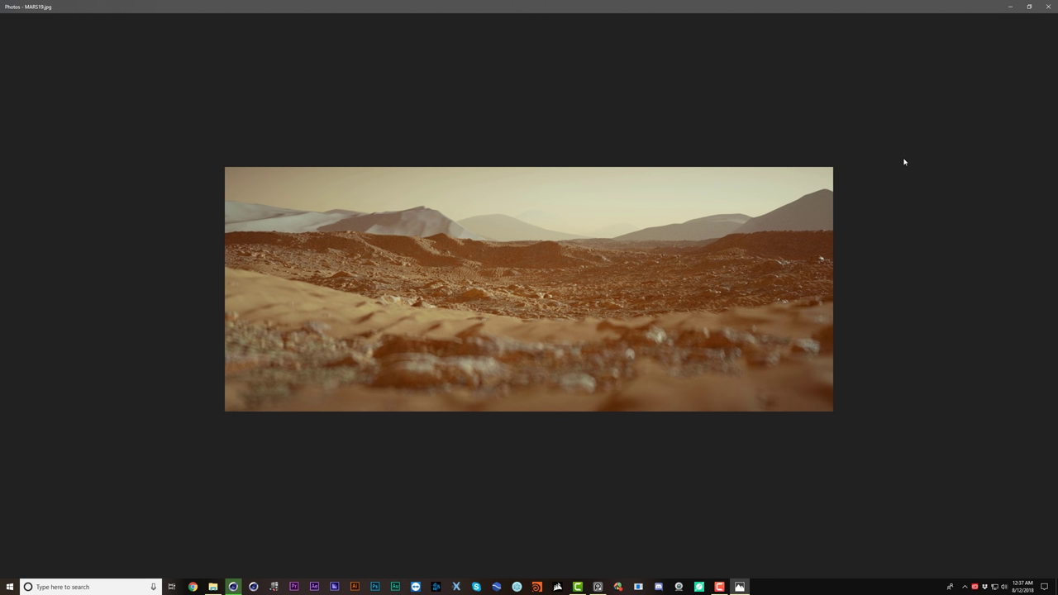
pyautogui.press('Left')
pyautogui.press('Right')
pyautogui.press('Left')
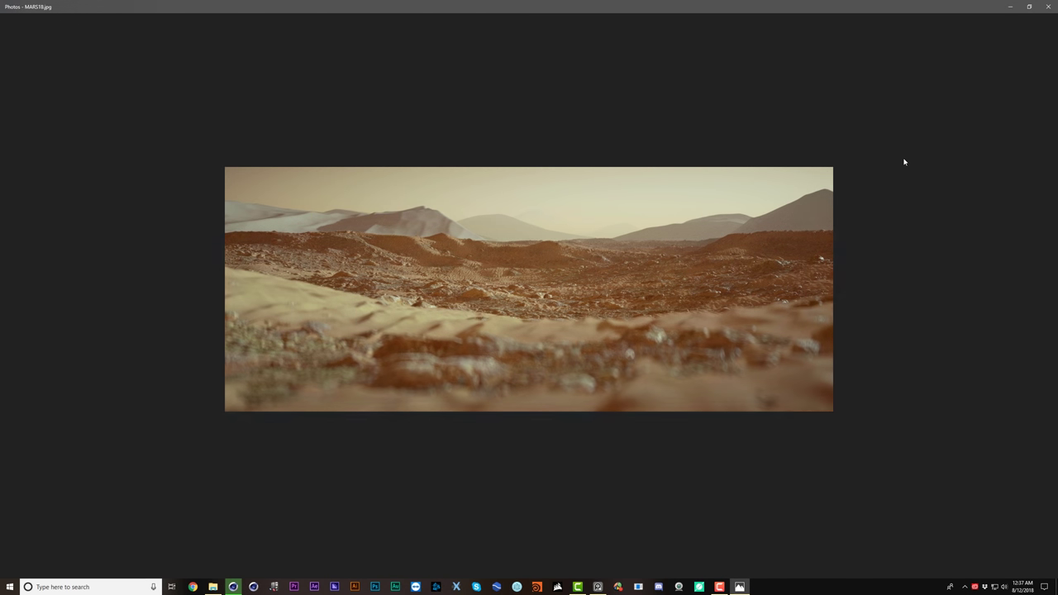
pyautogui.press('Right')
pyautogui.press('Left')
pyautogui.press('Right')
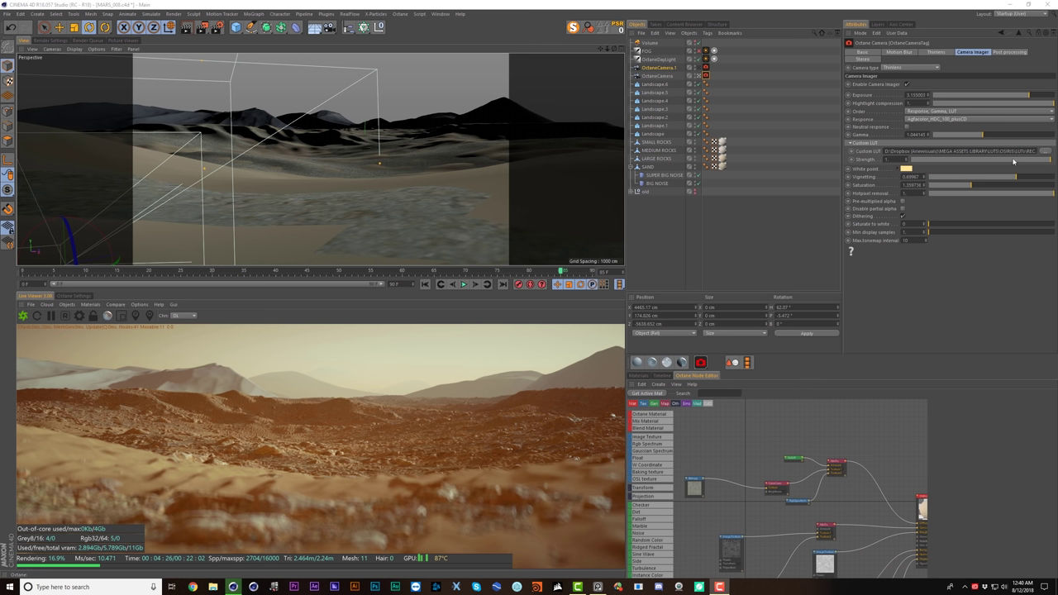
# - Try the camera imager's custom LUT at strength 0 and return it to 1
pyautogui.moveTo(912, 160); pyautogui.dragTo(899, 161)
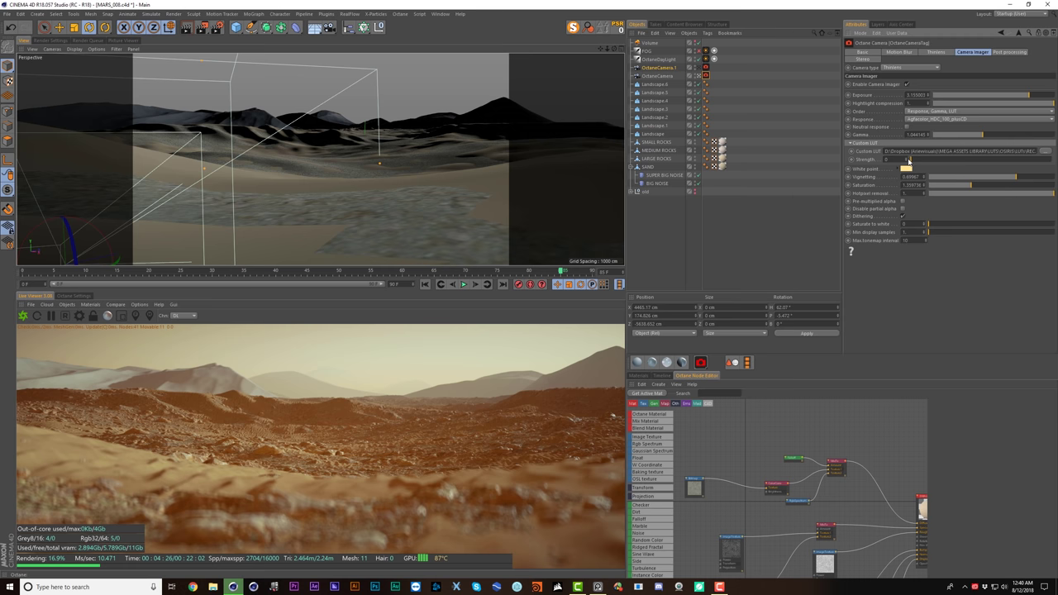
pyautogui.moveTo(970, 162); pyautogui.dragTo(1051, 160)
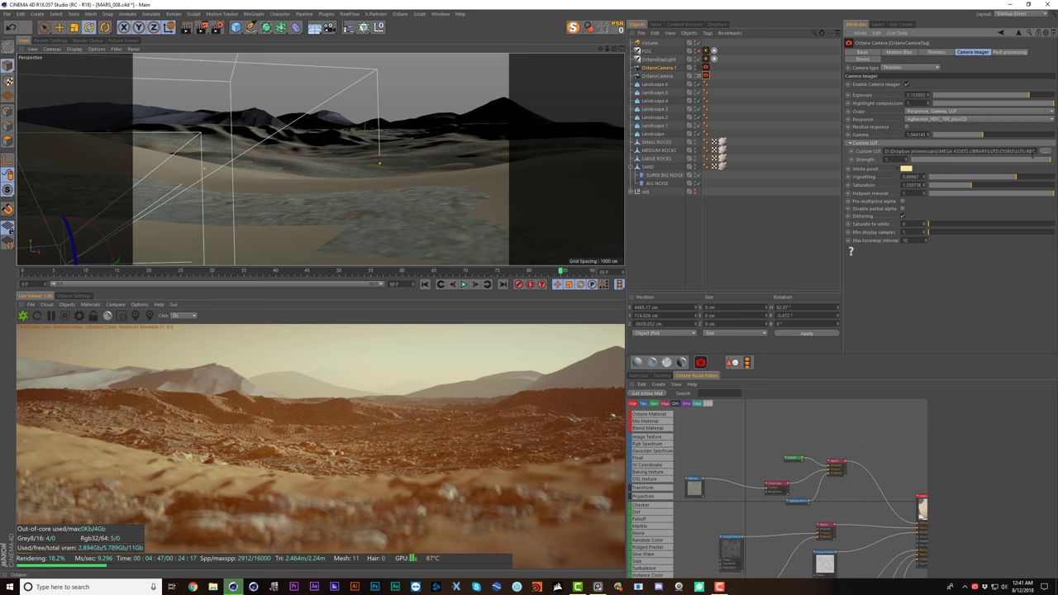
pyautogui.moveTo(1024, 161); pyautogui.dragTo(1022, 161)
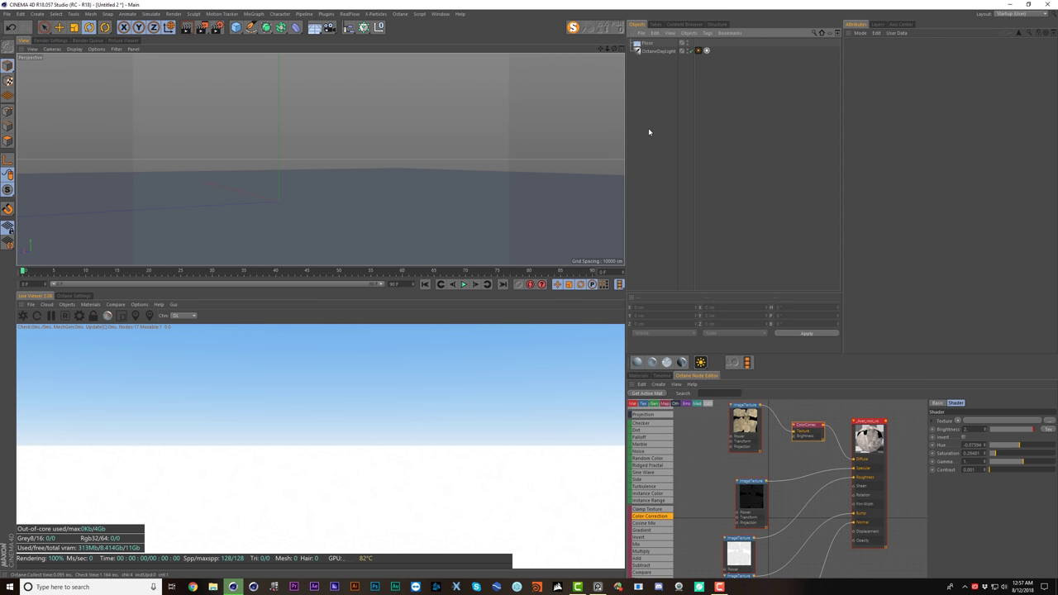
# - Merge the Aset_rock_volcanic_M_qivwJ_High model from the Rock_Volcanic_qivwJ_2K_3d_ms folder into the floor and daylight scene
pyautogui.click(7, 14)
pyautogui.click(72, 48)
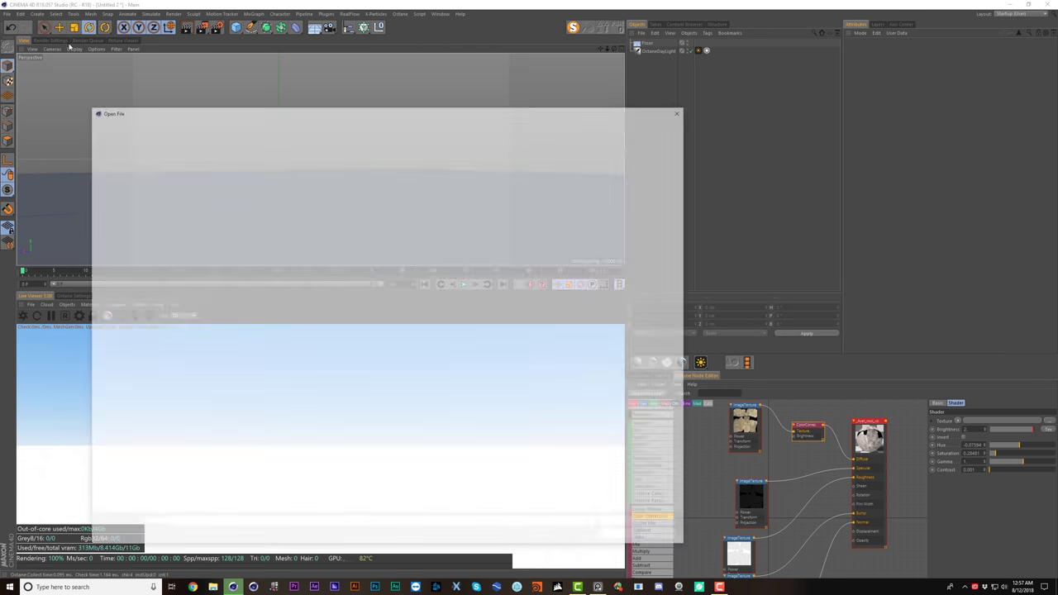
pyautogui.click(380, 122)
pyautogui.click(248, 195)
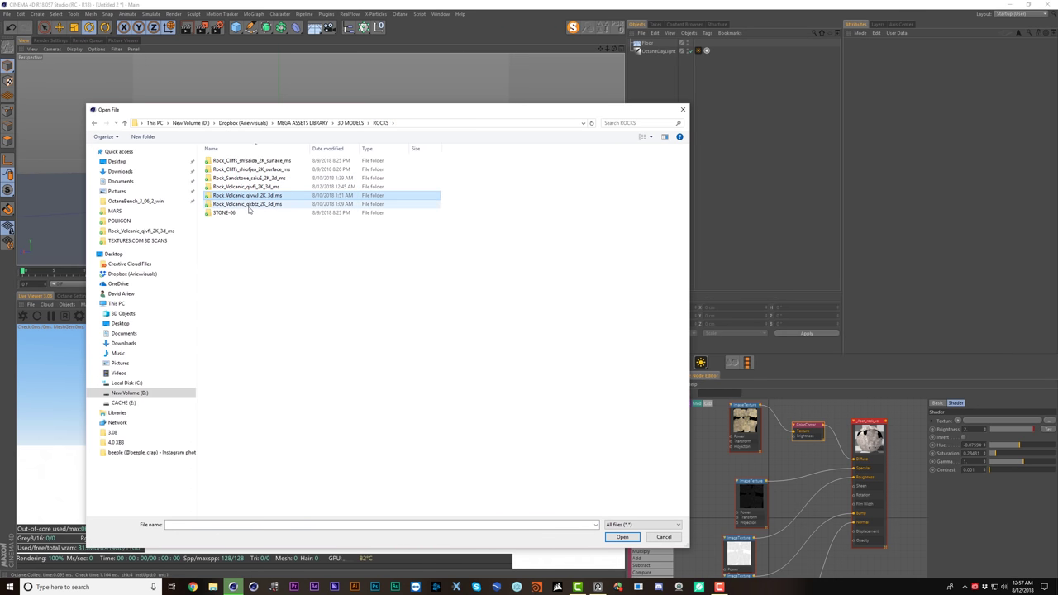
pyautogui.click(248, 179)
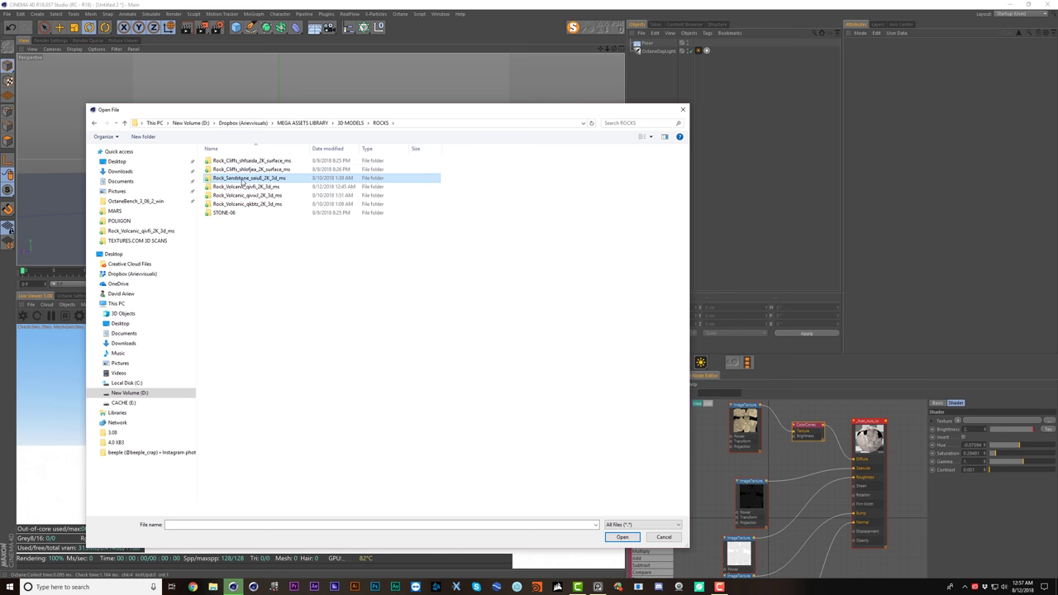
pyautogui.click(245, 196)
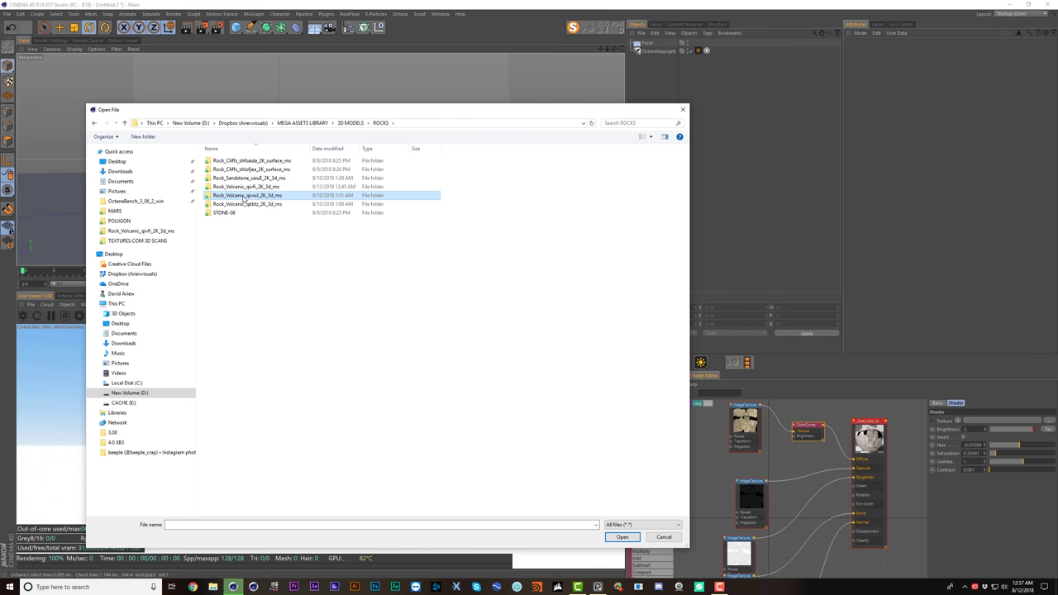
pyautogui.doubleClick(248, 197)
pyautogui.click(576, 239)
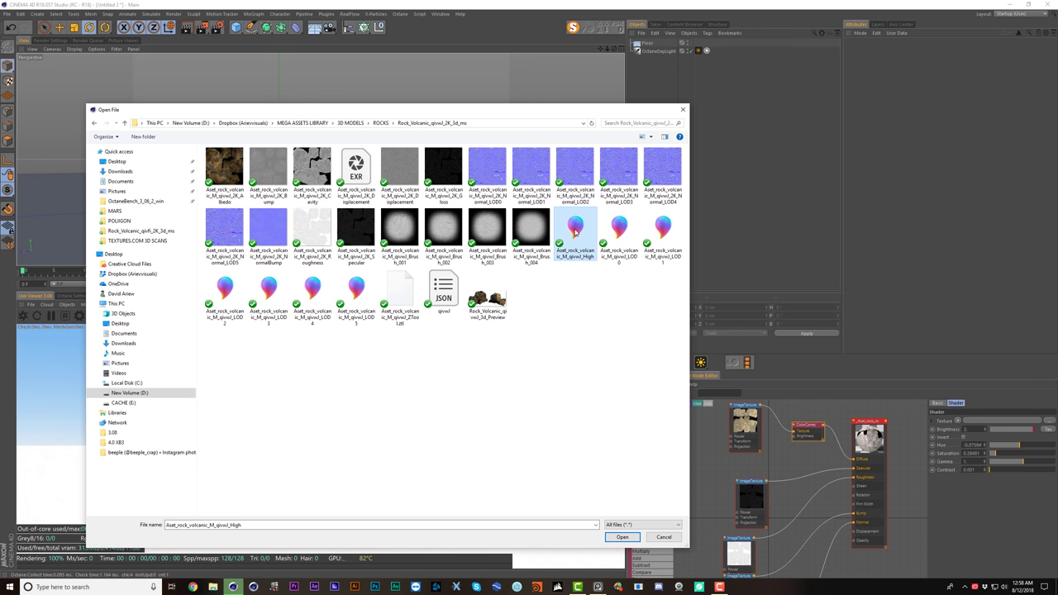
pyautogui.doubleClick(572, 235)
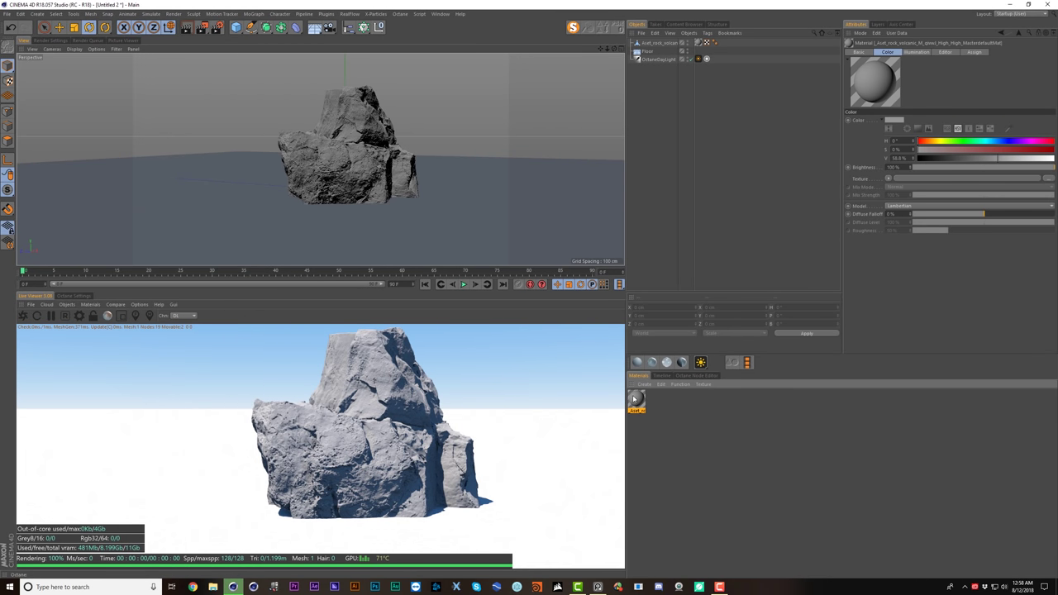
# - Convert the imported rock's material to an Octane material and remove the unused materials
pyautogui.click(91, 304)
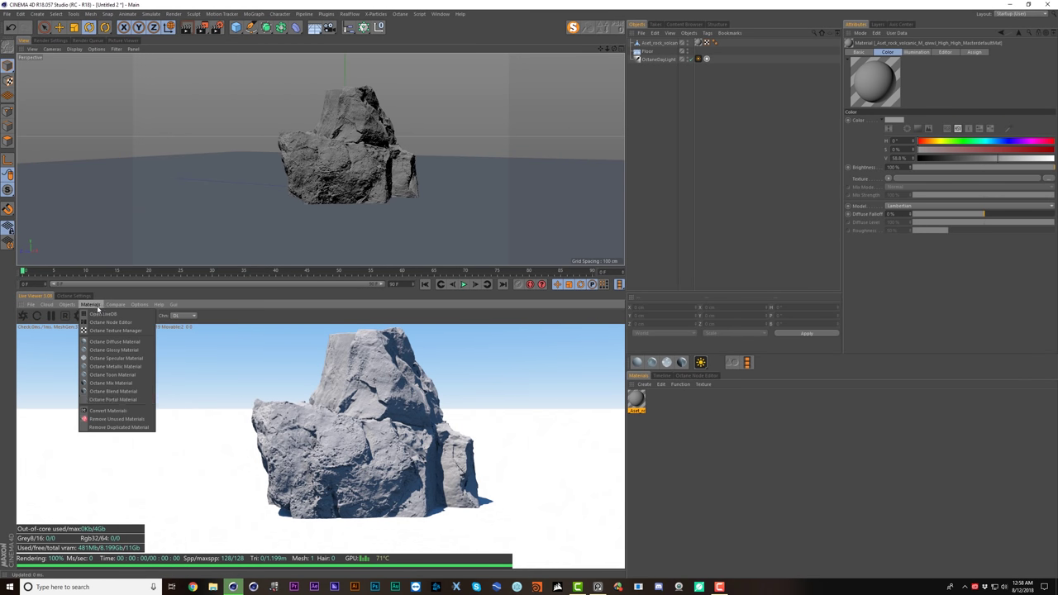
pyautogui.click(108, 410)
pyautogui.click(91, 304)
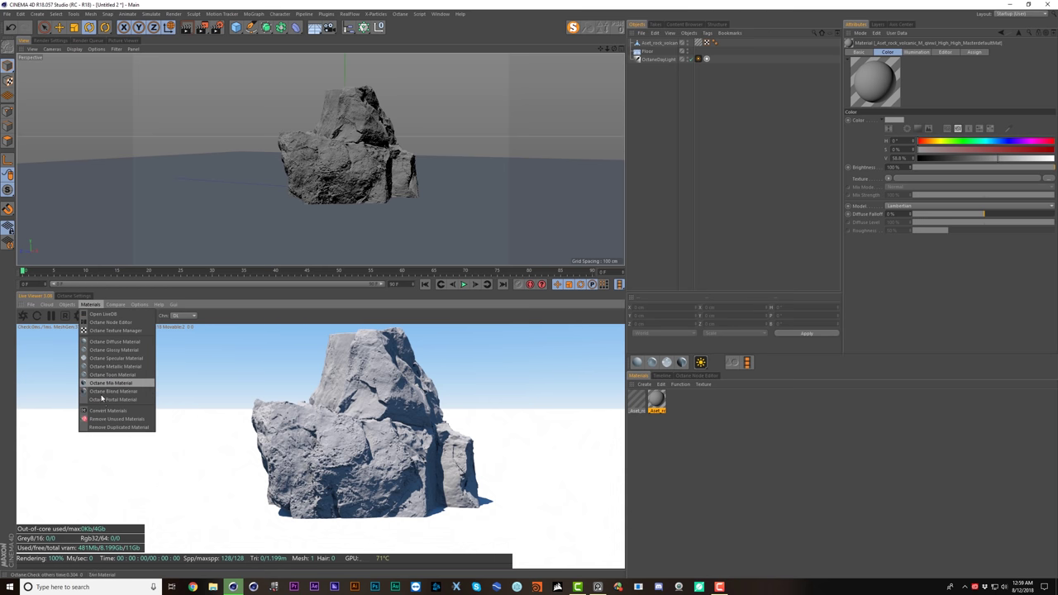
pyautogui.click(130, 422)
# - Open the converted rock material in a widened Octane Node Editor and connect an Image Texture node to its diffuse channel
pyautogui.click(637, 402)
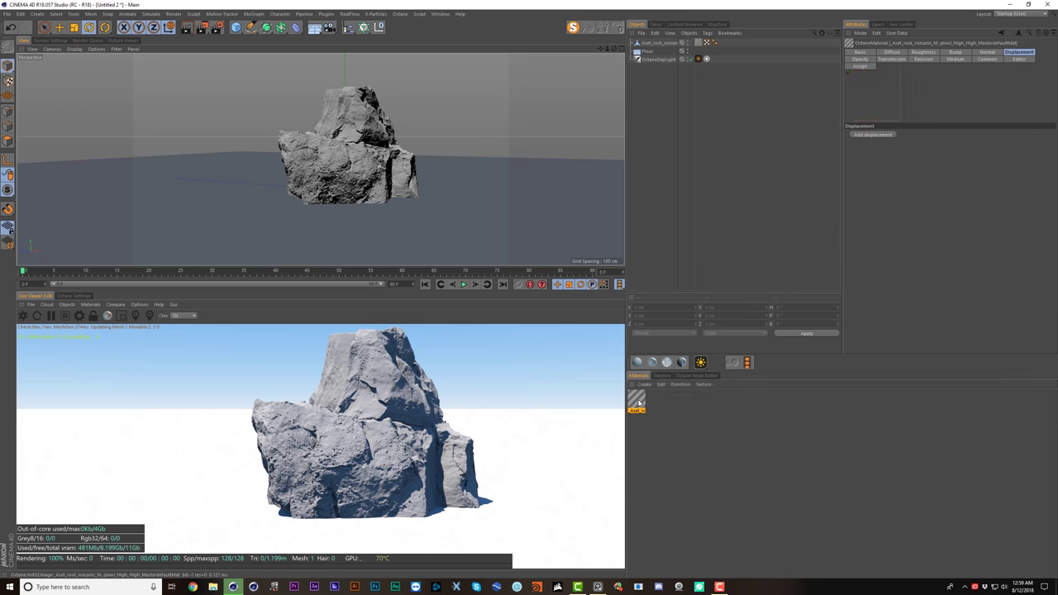
pyautogui.click(695, 376)
pyautogui.moveTo(626, 433); pyautogui.dragTo(508, 430)
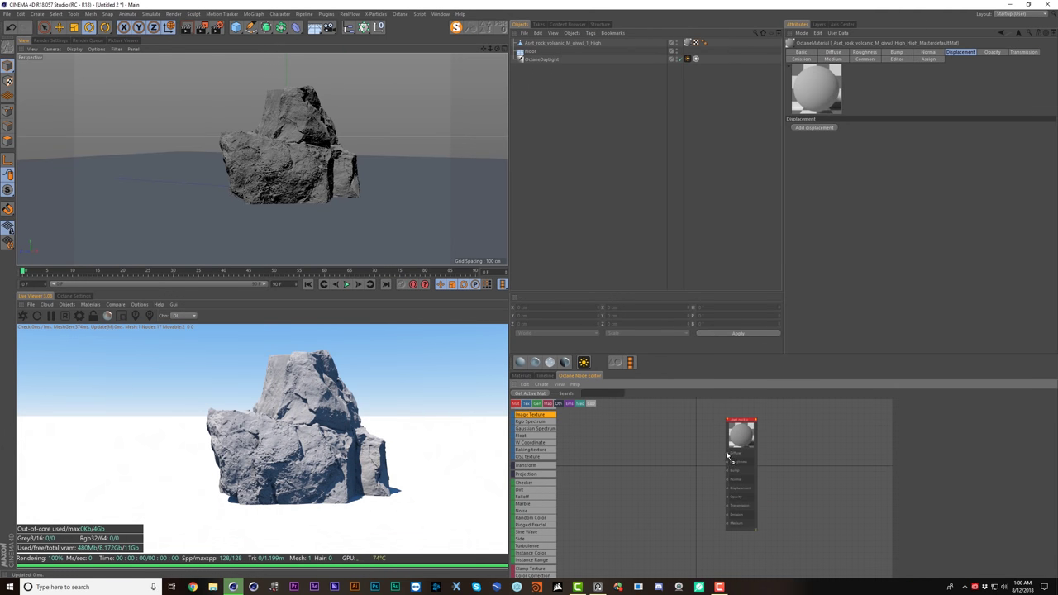
pyautogui.moveTo(728, 454); pyautogui.dragTo(687, 466)
# - Load the Albedo map from the Rock_Volcanic_qivwJ_2K_3d_ms folder into the diffuse image texture without copying it to the project
pyautogui.click(1047, 421)
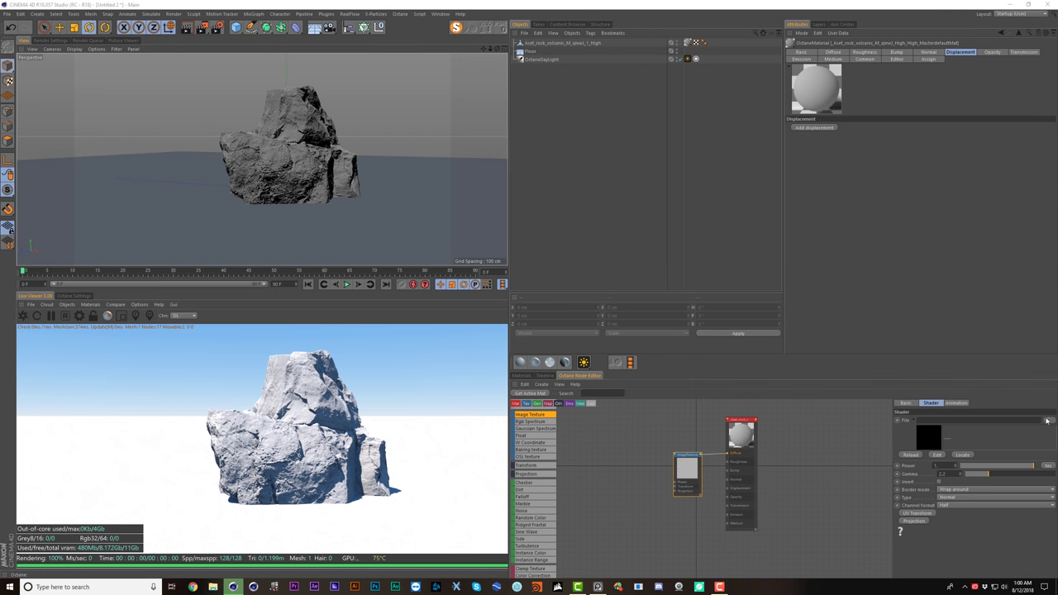
pyautogui.click(1047, 420)
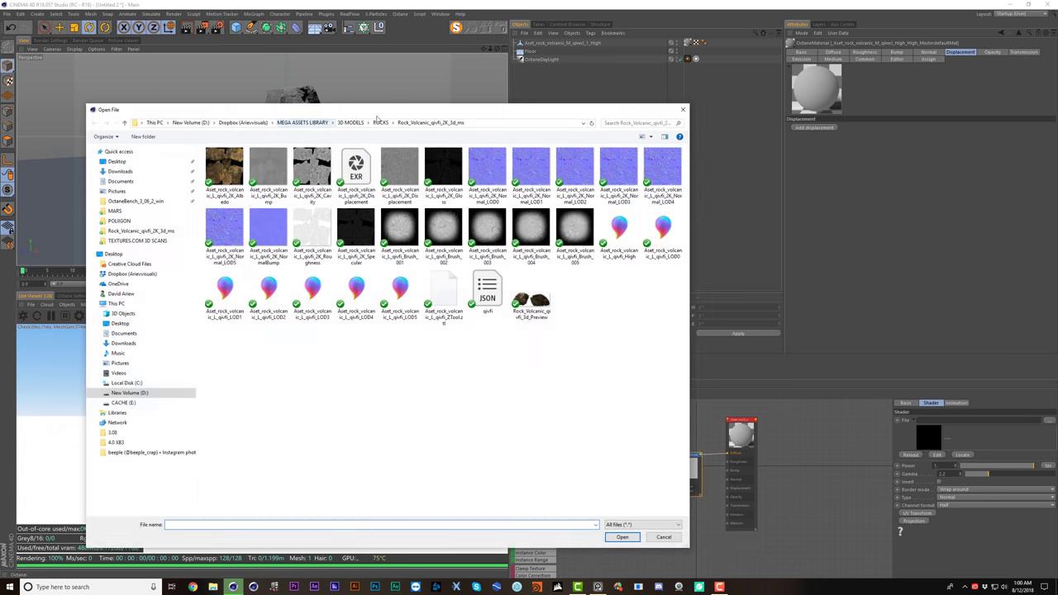
pyautogui.click(381, 122)
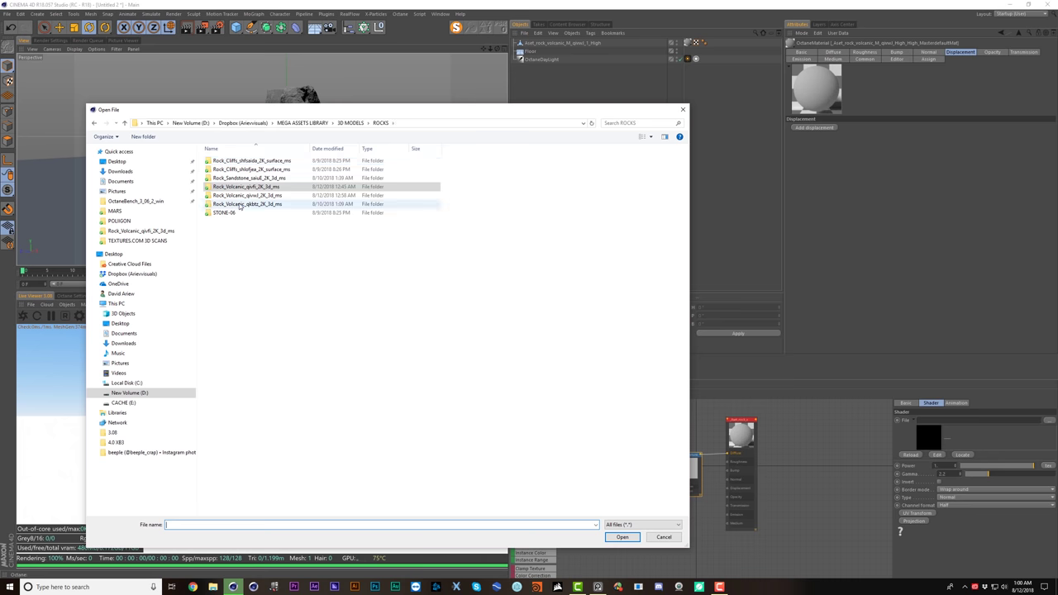
pyautogui.doubleClick(246, 180)
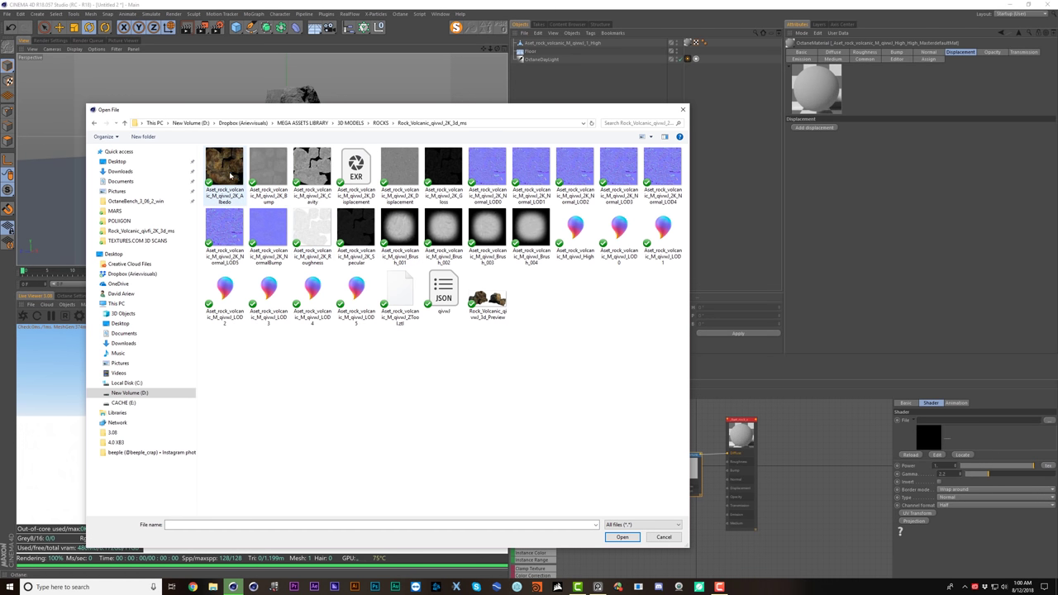
pyautogui.click(229, 173)
pyautogui.doubleClick(228, 173)
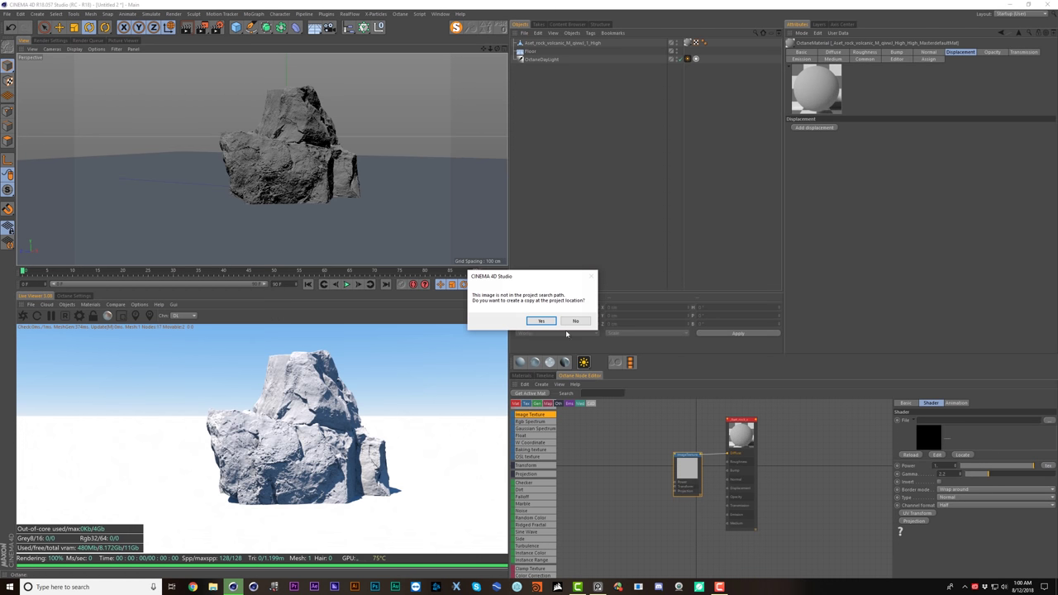
pyautogui.click(570, 318)
# - Duplicate the albedo texture node and load Aset_rock_volcanic_M_qivwJ_2K_Roughness into the original node without copying the file to the project
pyautogui.moveTo(689, 463); pyautogui.dragTo(647, 502)
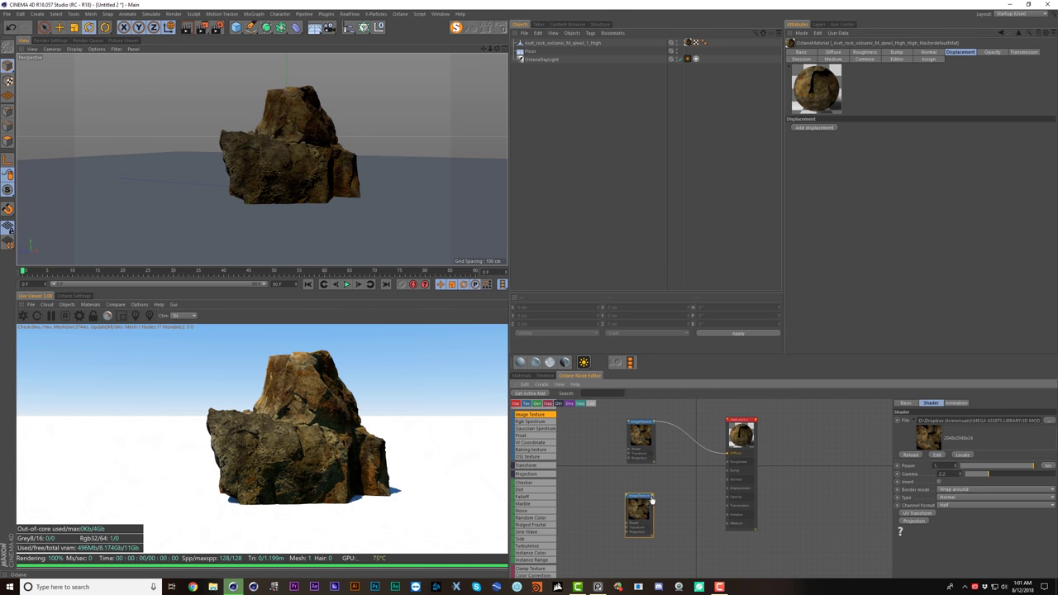
pyautogui.click(1050, 421)
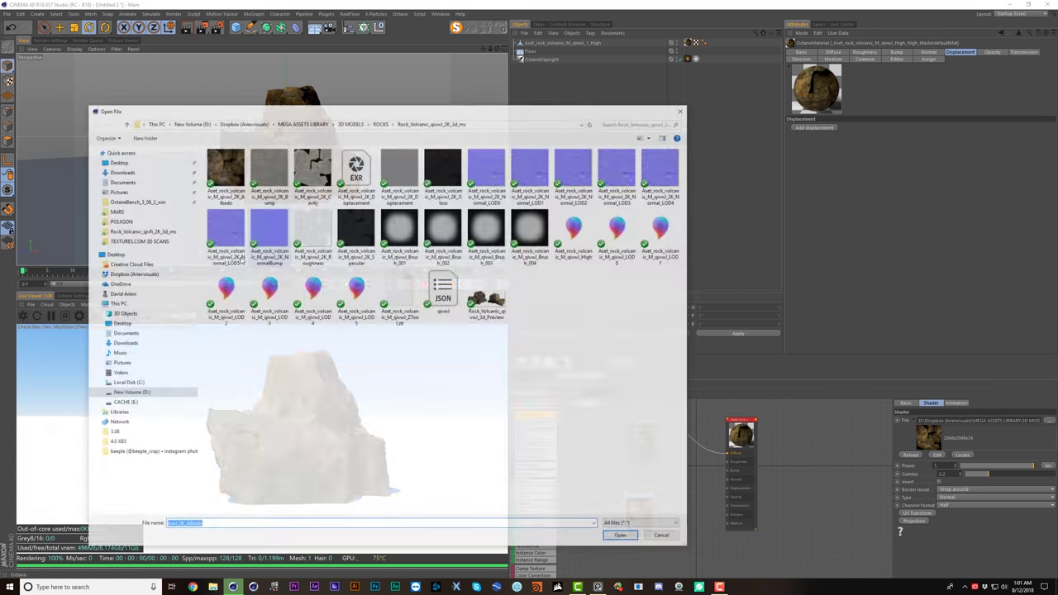
pyautogui.click(323, 254)
pyautogui.doubleClick(323, 252)
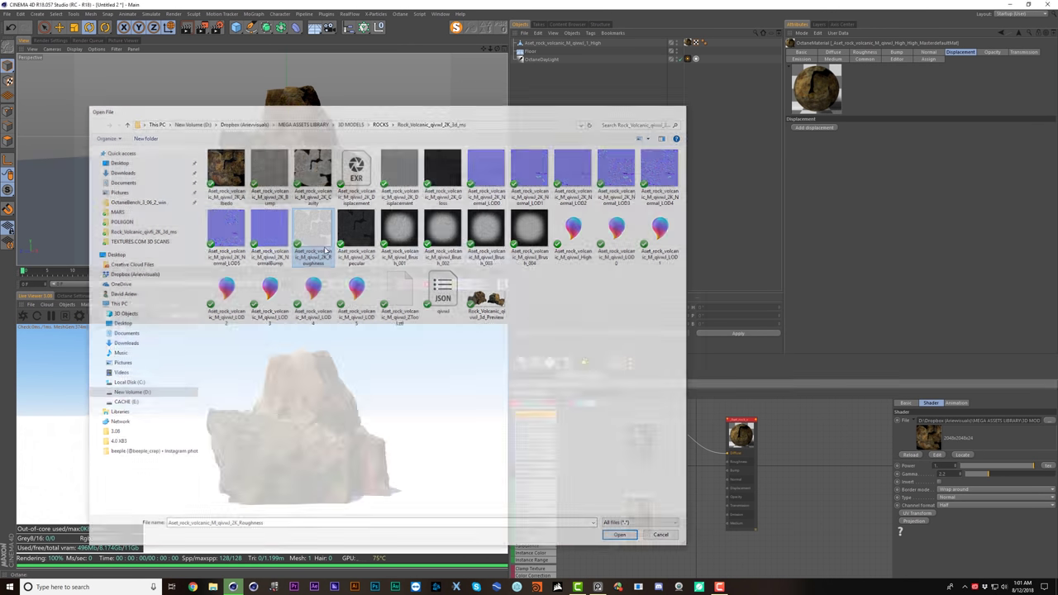
pyautogui.click(575, 321)
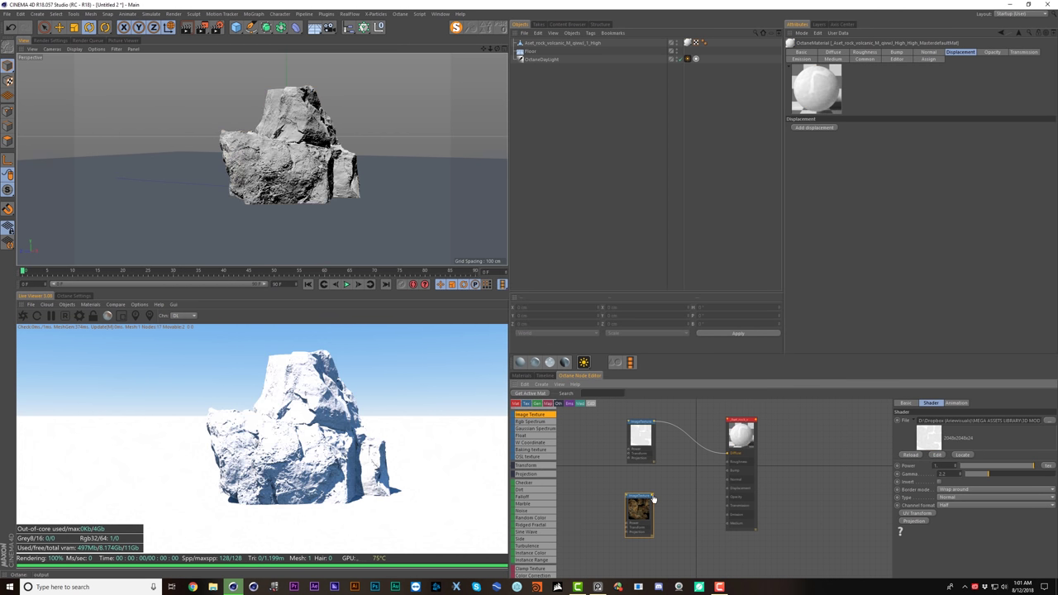
# - Rewire the rock material so the albedo texture feeds Diffuse and the roughness texture feeds Roughness, arranging the nodes in order
pyautogui.moveTo(651, 523); pyautogui.dragTo(647, 499)
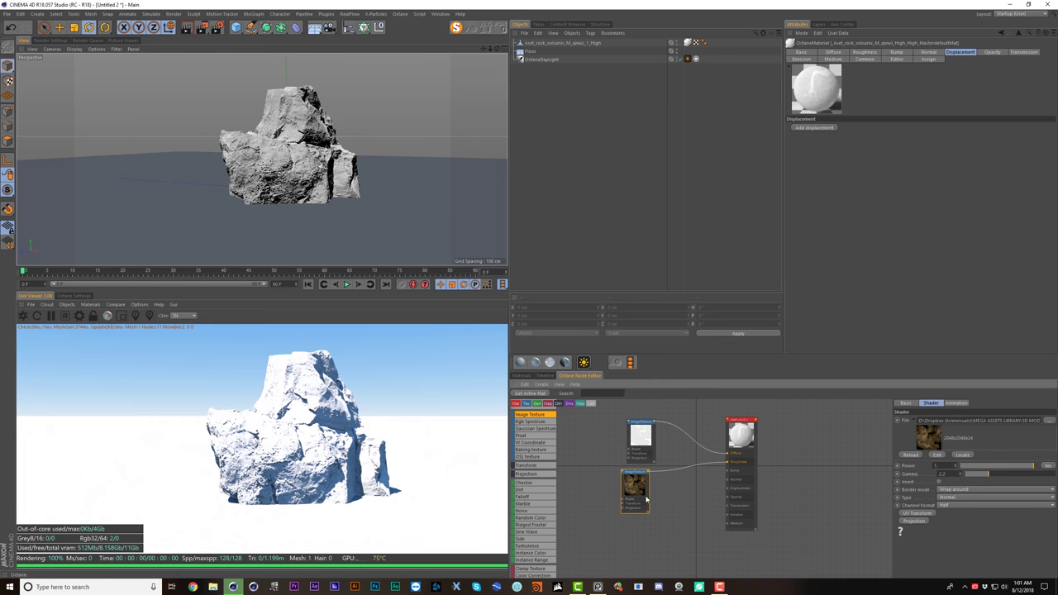
pyautogui.moveTo(641, 434); pyautogui.dragTo(633, 527)
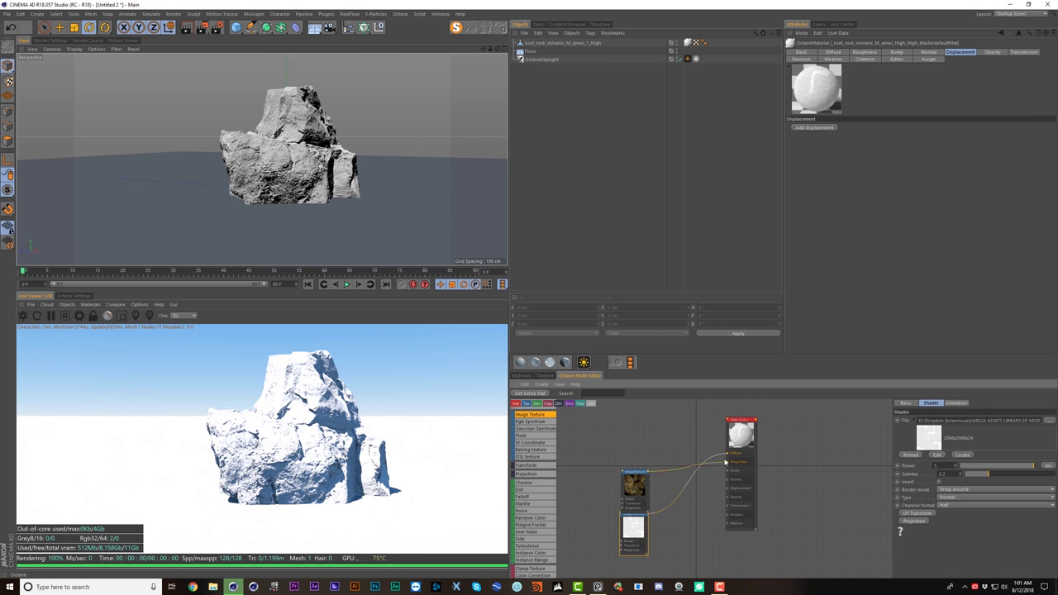
pyautogui.moveTo(728, 465); pyautogui.dragTo(727, 462)
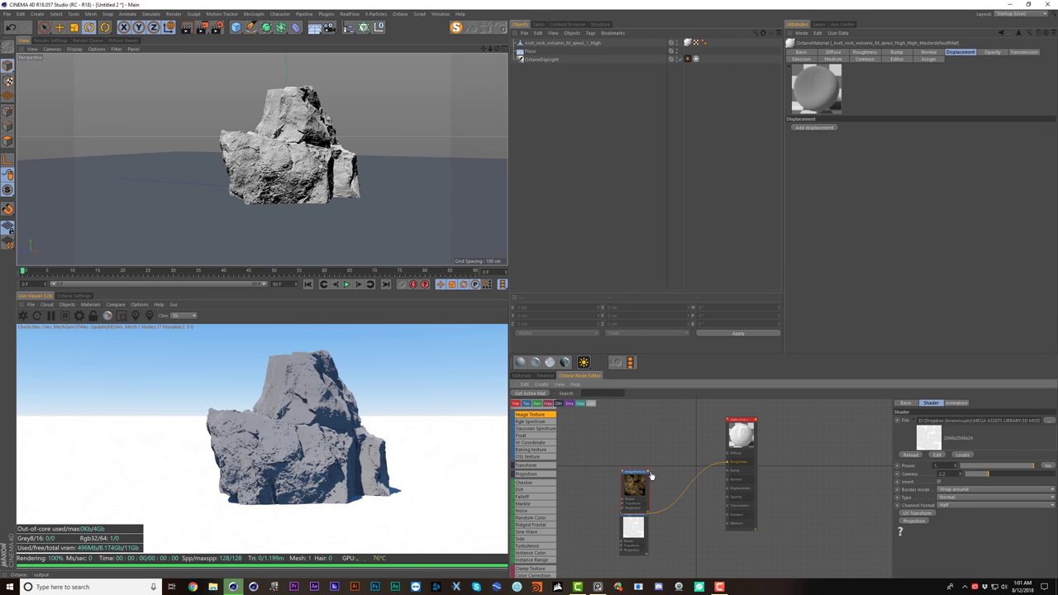
pyautogui.moveTo(648, 471); pyautogui.dragTo(635, 442)
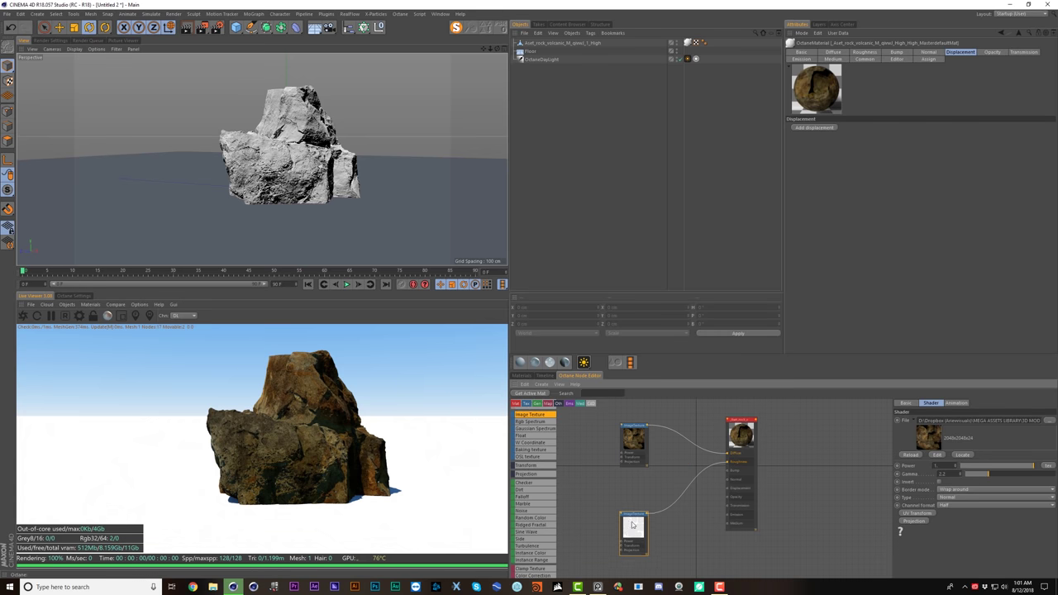
# - Duplicate the roughness texture node and load the Aset_rock_volcanic_M_qivwJ_2K_Bump map into the copy
pyautogui.moveTo(640, 543); pyautogui.dragTo(639, 496)
pyautogui.moveTo(640, 539); pyautogui.dragTo(646, 536)
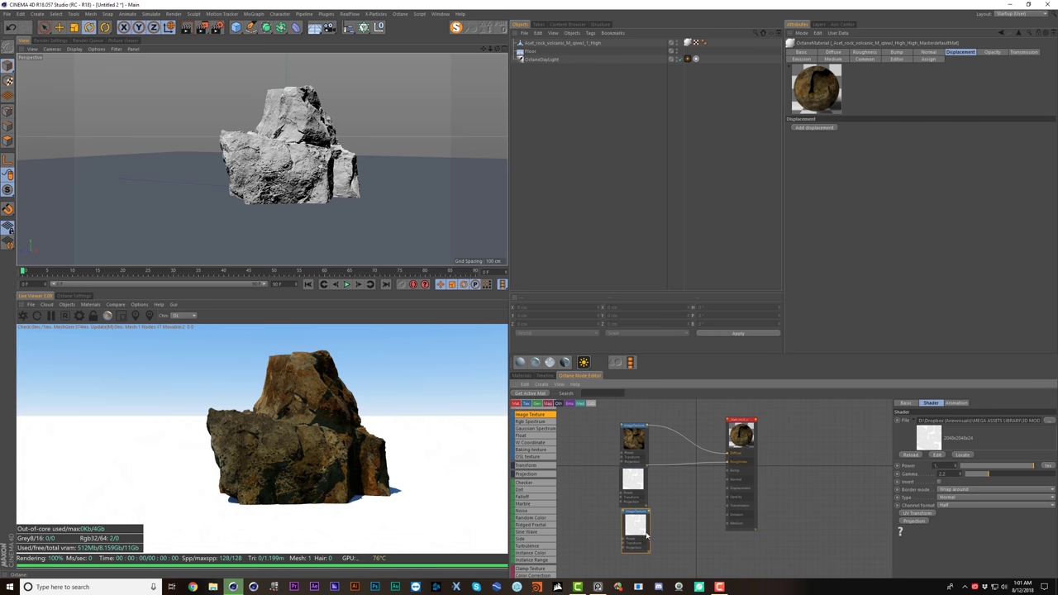
pyautogui.click(1048, 421)
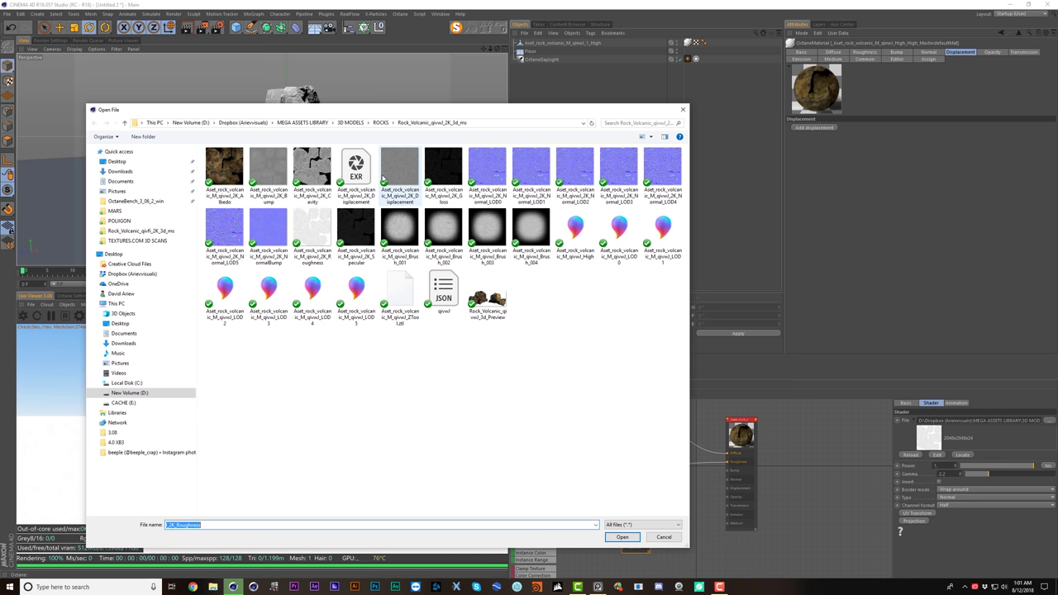
pyautogui.doubleClick(268, 170)
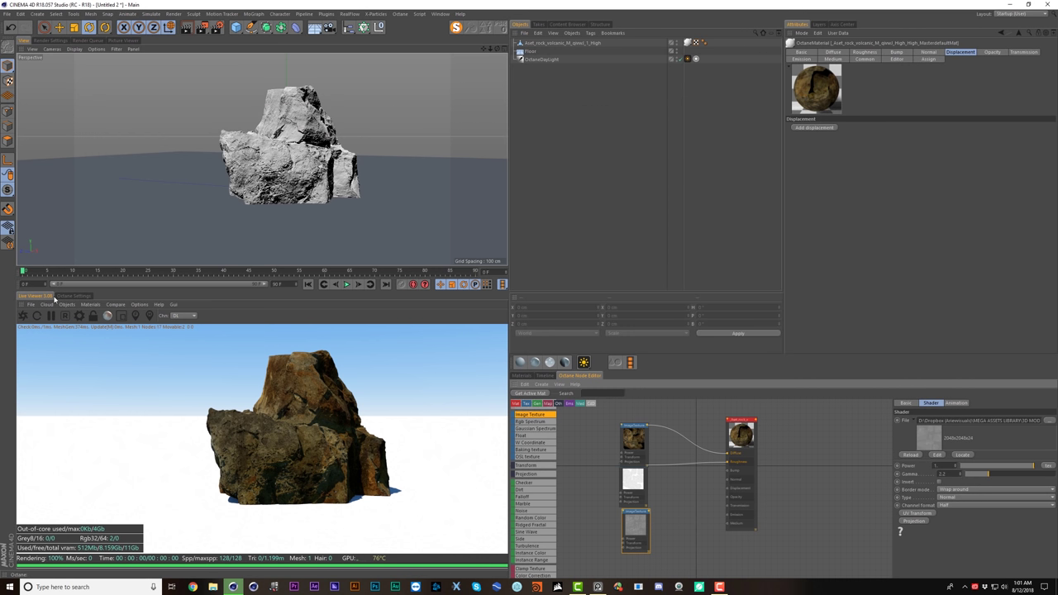
# - Turn on the Live Viewer's render comparison and connect the bump texture to the material's Bump channel
pyautogui.click(116, 304)
pyautogui.click(125, 315)
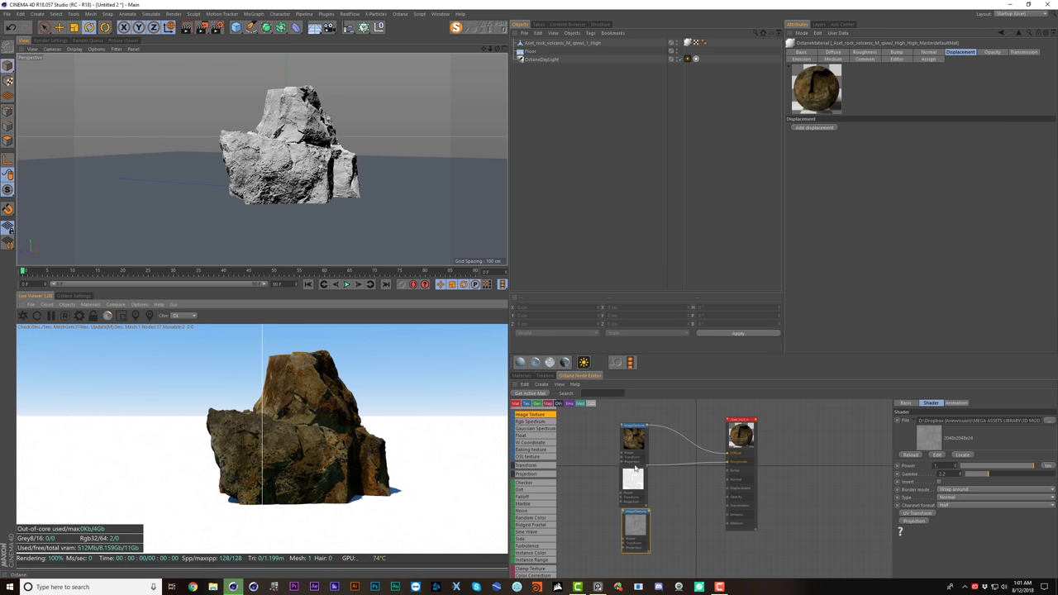
pyautogui.moveTo(649, 514); pyautogui.dragTo(730, 471)
pyautogui.moveTo(736, 471); pyautogui.dragTo(741, 419, button='middle')
# - Duplicate the bump texture node, load Aset_rock_volcanic_M_qivwJ_2K_NormalBump without copying it to the project, and connect it to Normal
pyautogui.moveTo(642, 479); pyautogui.dragTo(635, 529)
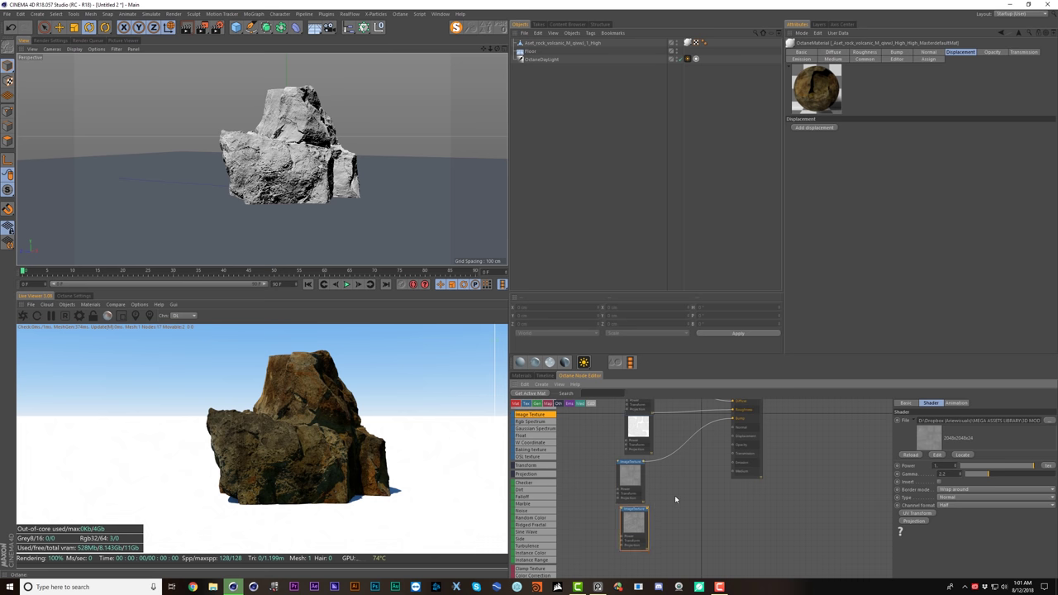
pyautogui.click(1053, 420)
pyautogui.click(268, 233)
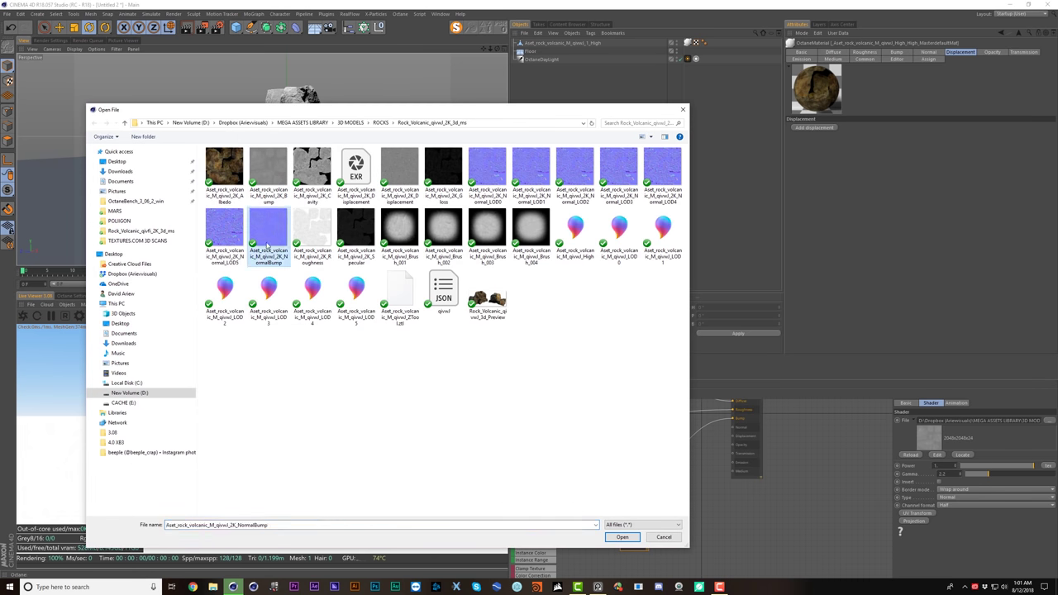
pyautogui.click(220, 238)
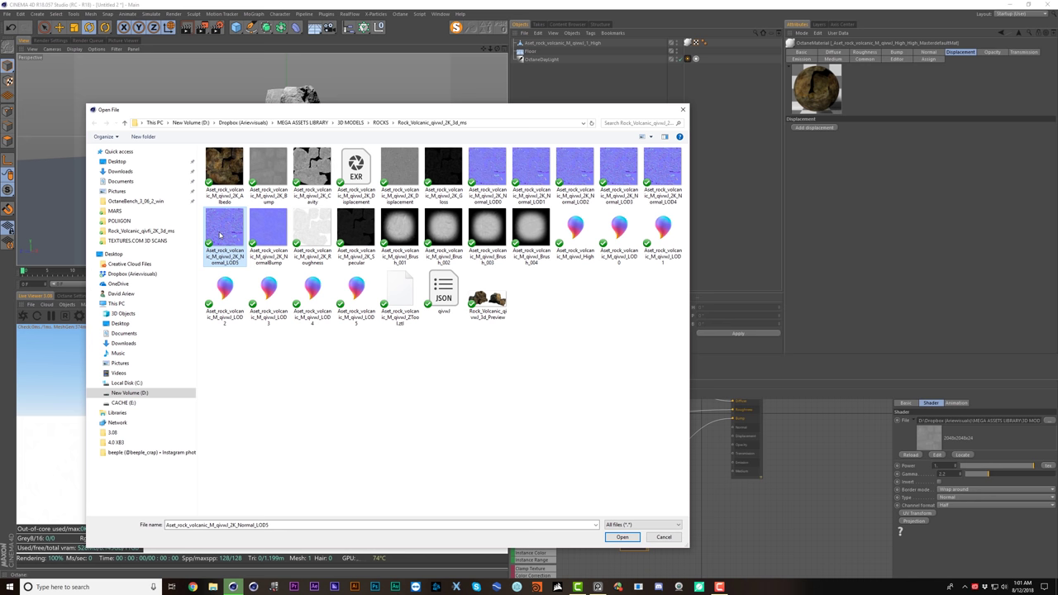
pyautogui.click(619, 173)
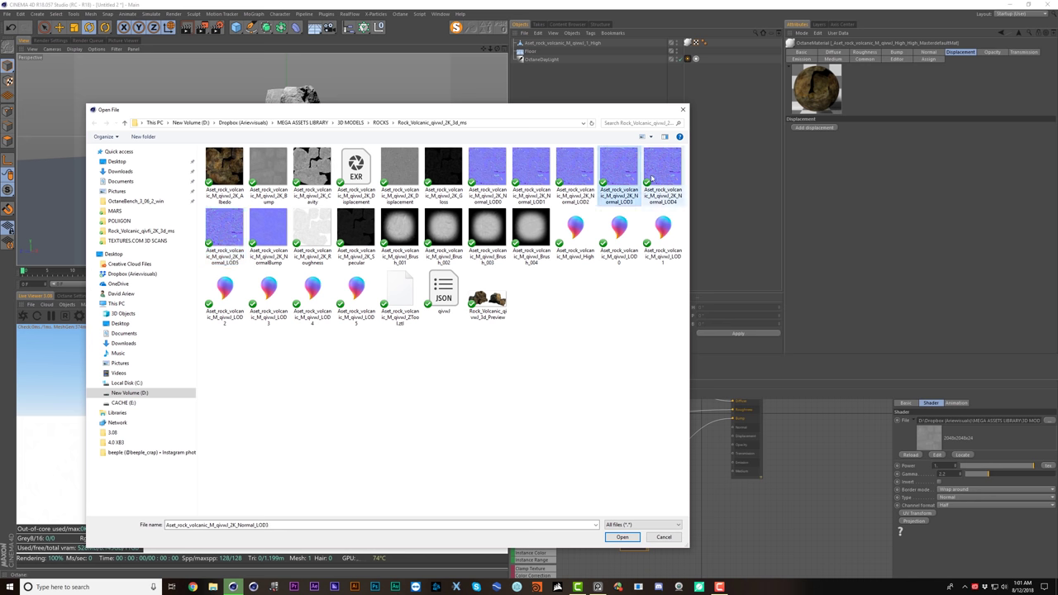
pyautogui.click(273, 232)
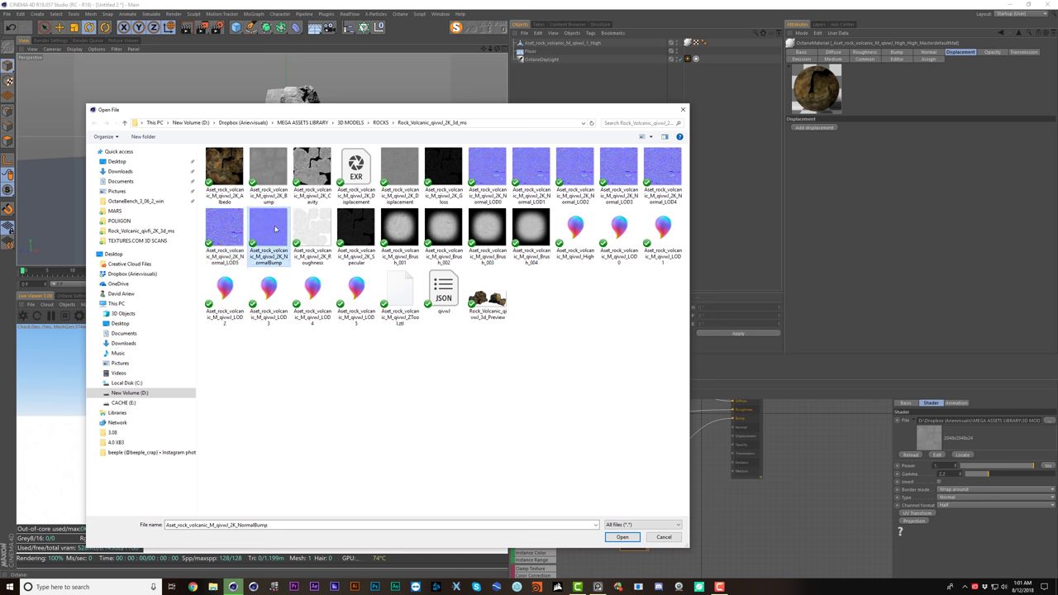
pyautogui.doubleClick(275, 229)
pyautogui.click(574, 321)
pyautogui.moveTo(647, 509); pyautogui.dragTo(731, 430)
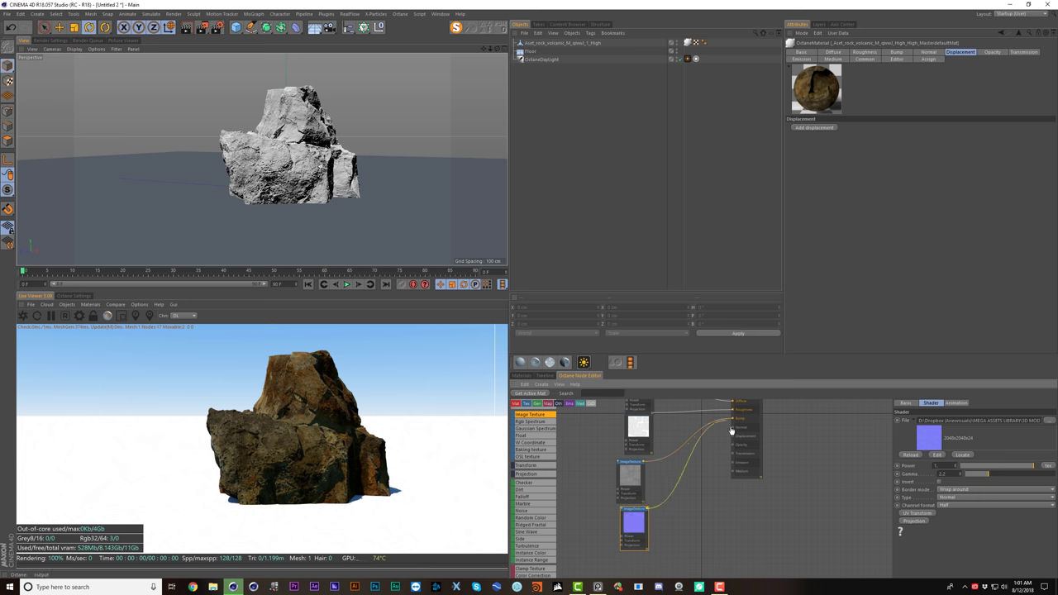
# - Compare the rock's render with and without the normal map, and leave the map connected to the Normal channel
pyautogui.click(123, 307)
pyautogui.click(125, 316)
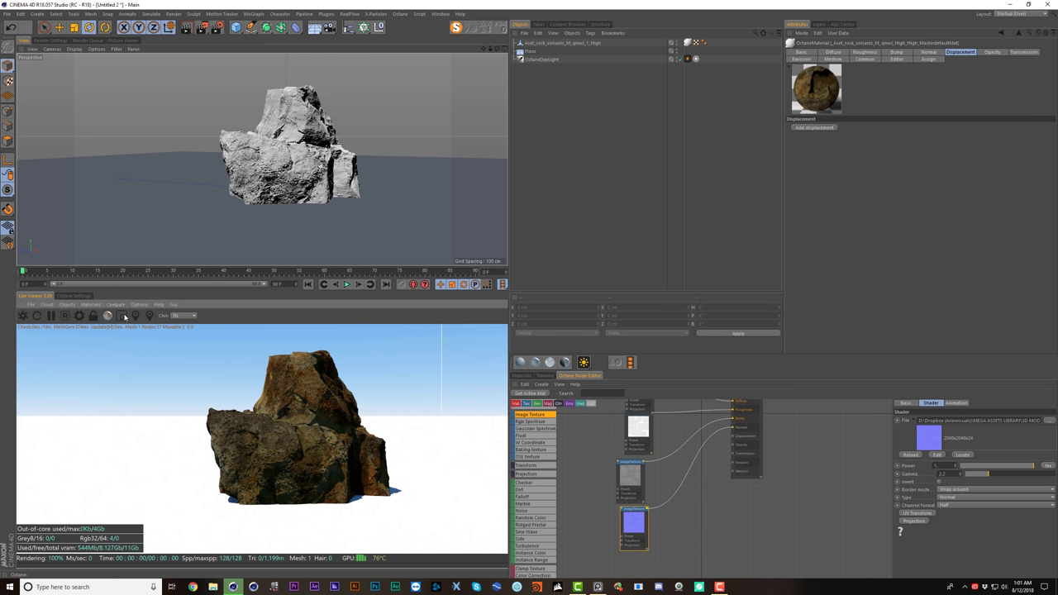
pyautogui.click(684, 480)
pyautogui.moveTo(264, 439); pyautogui.dragTo(119, 365)
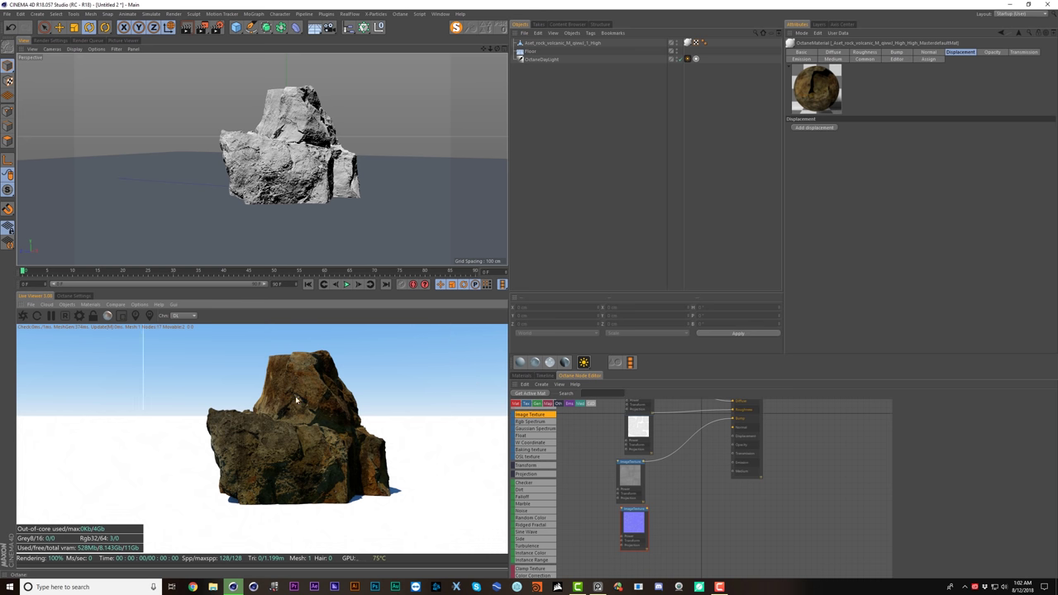
pyautogui.moveTo(649, 513); pyautogui.dragTo(734, 429)
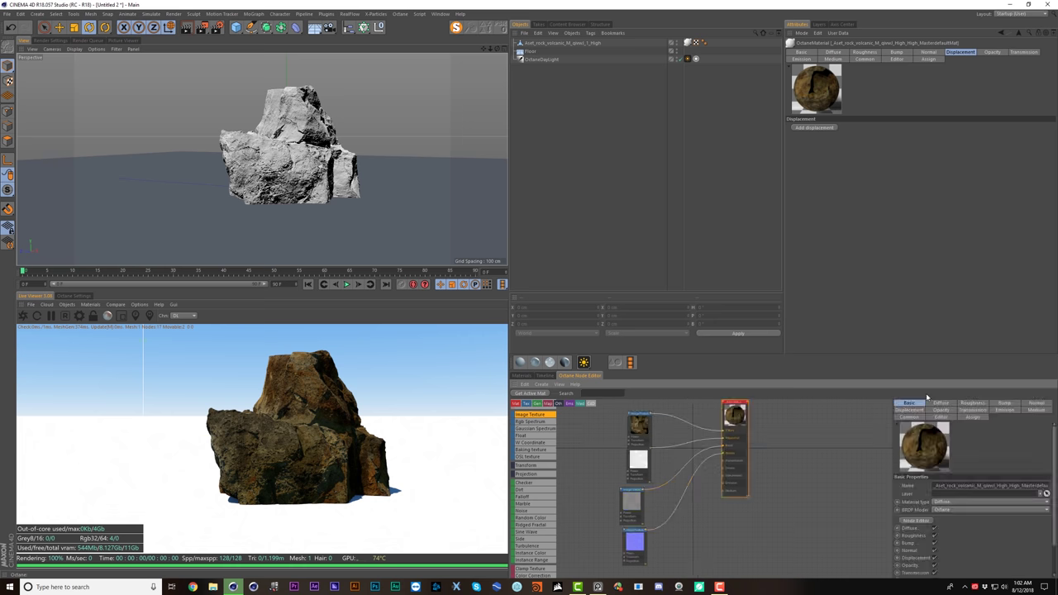
# - Change the rock's material type to Glossy and connect a duplicate of the albedo texture node to its Specular channel
pyautogui.click(988, 502)
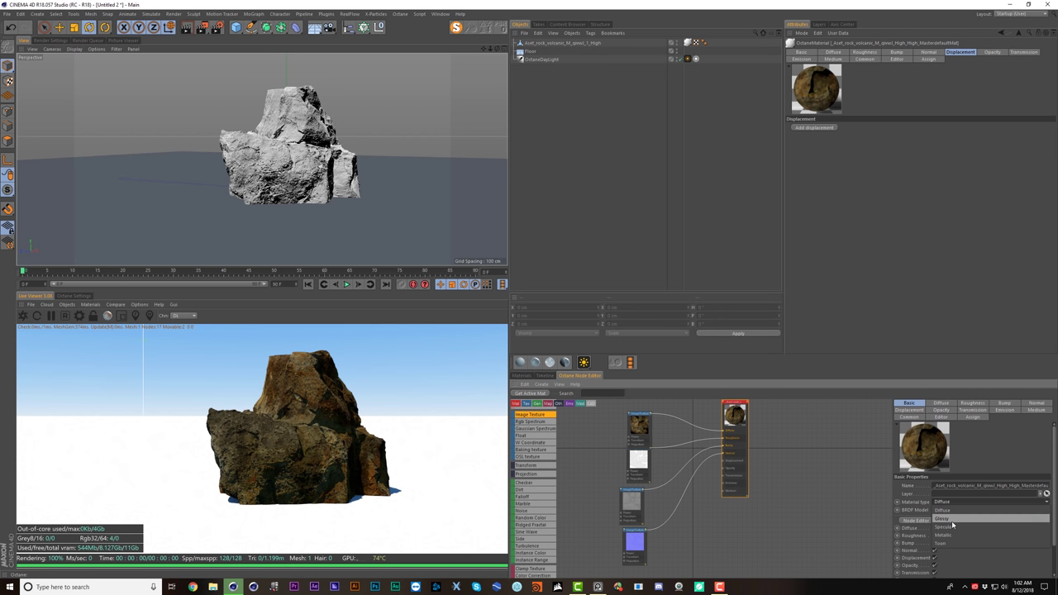
pyautogui.click(952, 520)
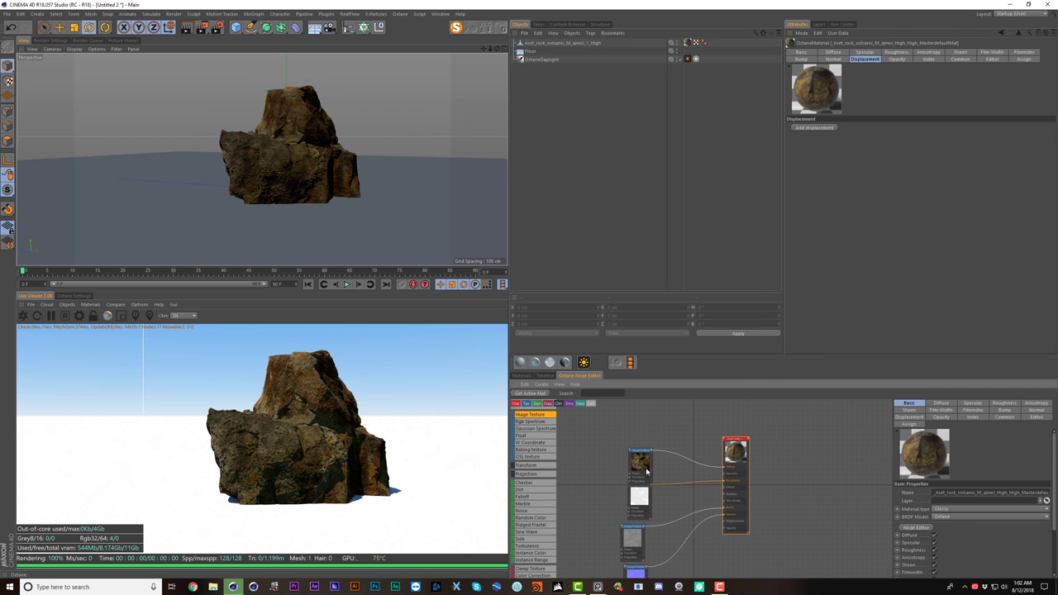
pyautogui.click(640, 421)
pyautogui.keyDown('ctrl'); pyautogui.moveTo(641, 464); pyautogui.dragTo(643, 468); pyautogui.keyUp('ctrl')
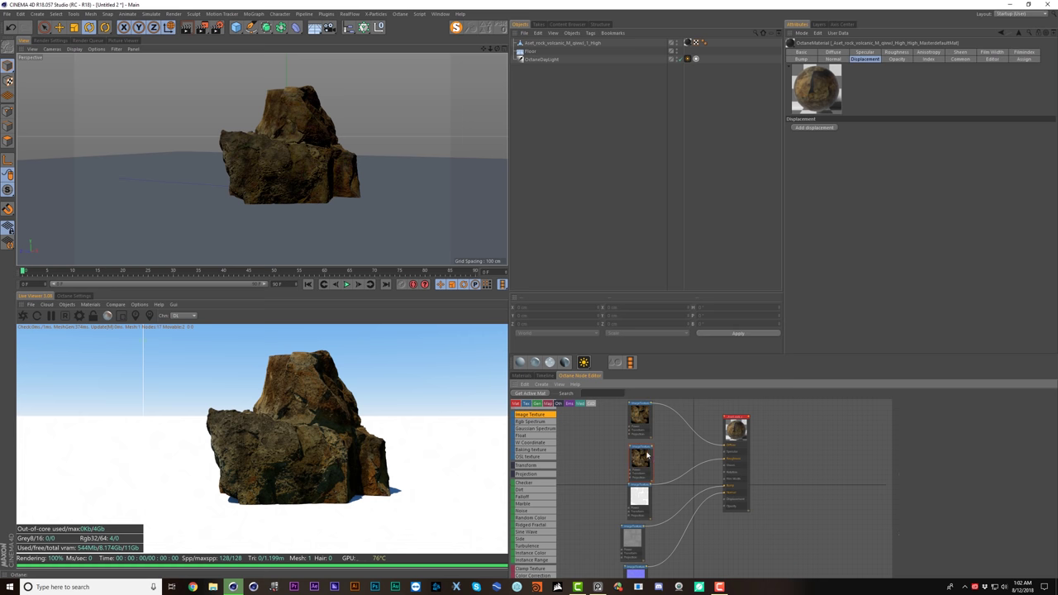
pyautogui.click(644, 467)
pyautogui.moveTo(725, 455); pyautogui.dragTo(725, 452)
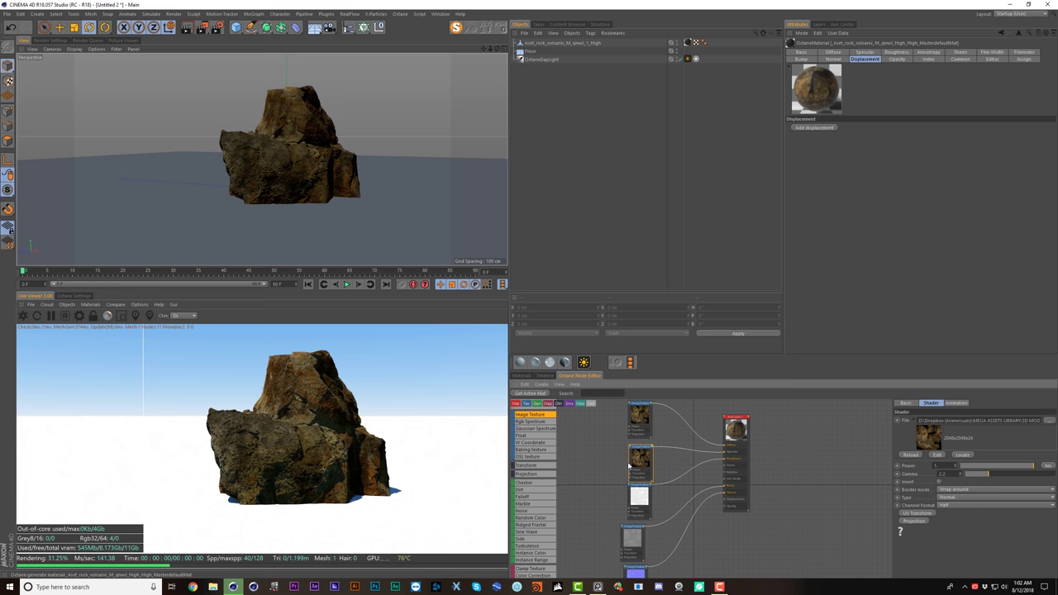
# - Load the Aset_rock_volcanic_M_qivwJ_2K_Specular map into the duplicated texture node without copying it to the project
pyautogui.click(1046, 420)
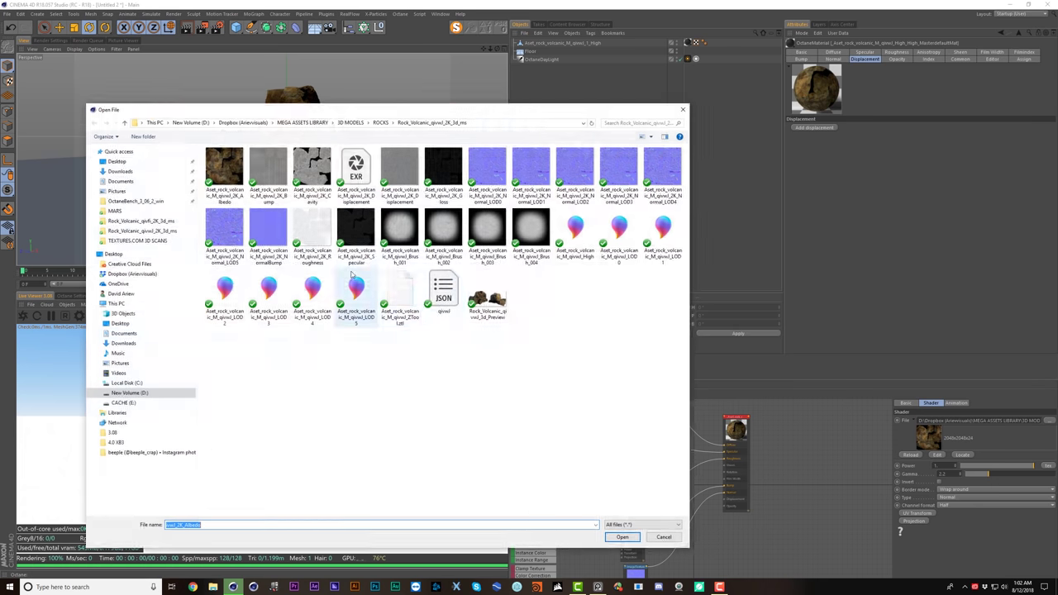
pyautogui.click(361, 240)
pyautogui.doubleClick(360, 240)
pyautogui.click(573, 321)
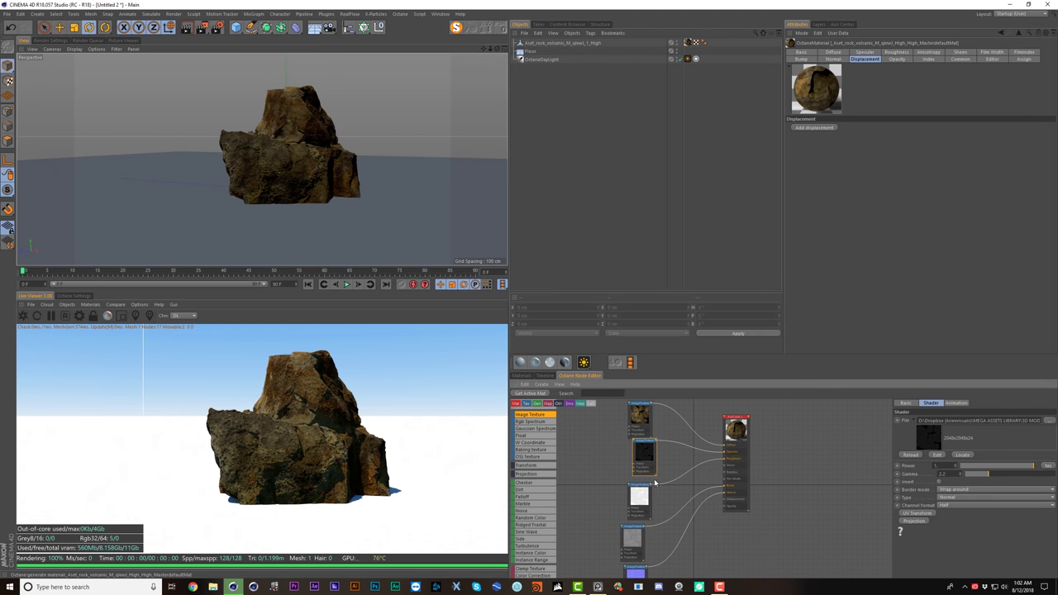
# - Copy the textured rock into the MARS_008.c4d scene and place it on the foreground dune at the left of the camera frame
pyautogui.click(562, 43)
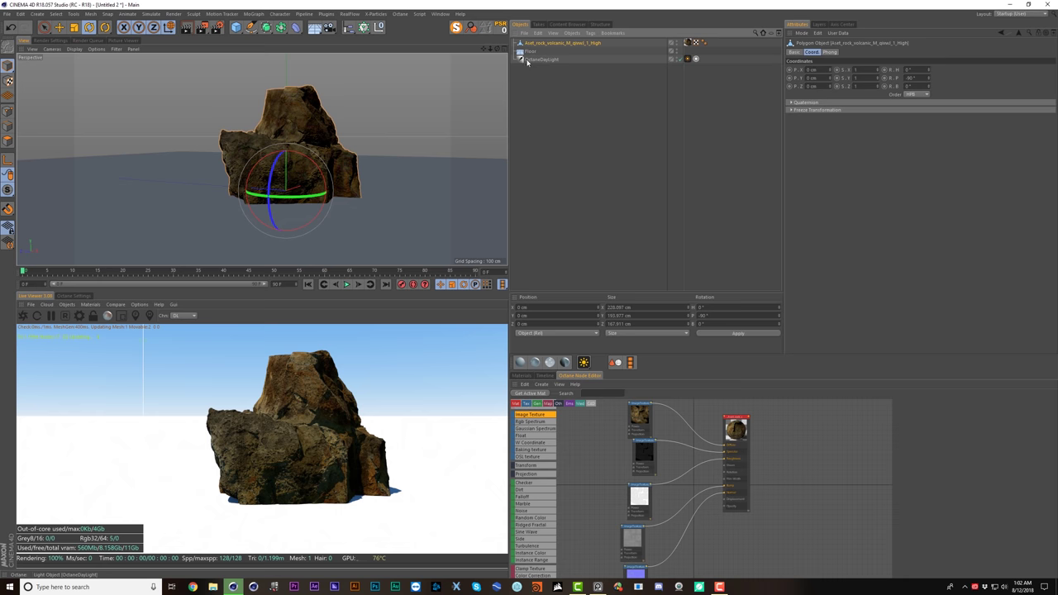
pyautogui.press('v')
pyautogui.click(296, 199)
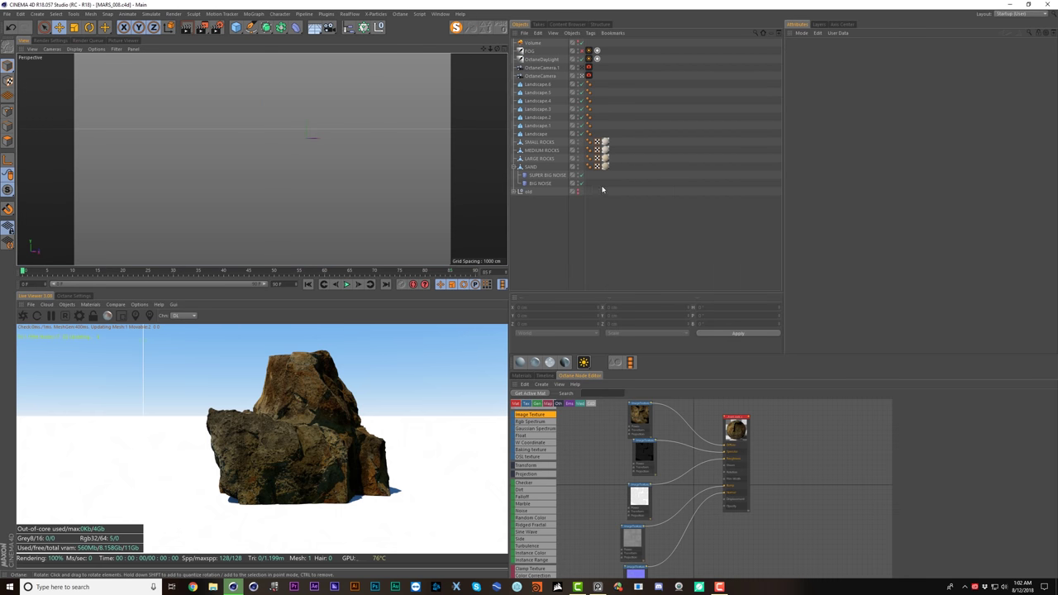
pyautogui.hotkey('ctrl', 'v')
pyautogui.moveTo(206, 189); pyautogui.dragTo(248, 217)
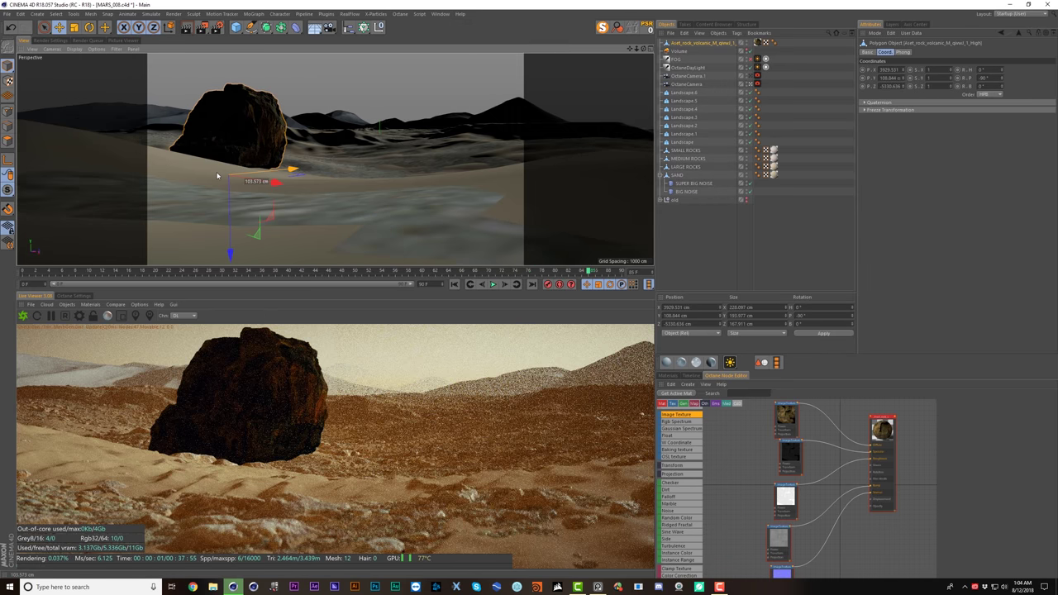
pyautogui.moveTo(217, 175); pyautogui.dragTo(217, 178)
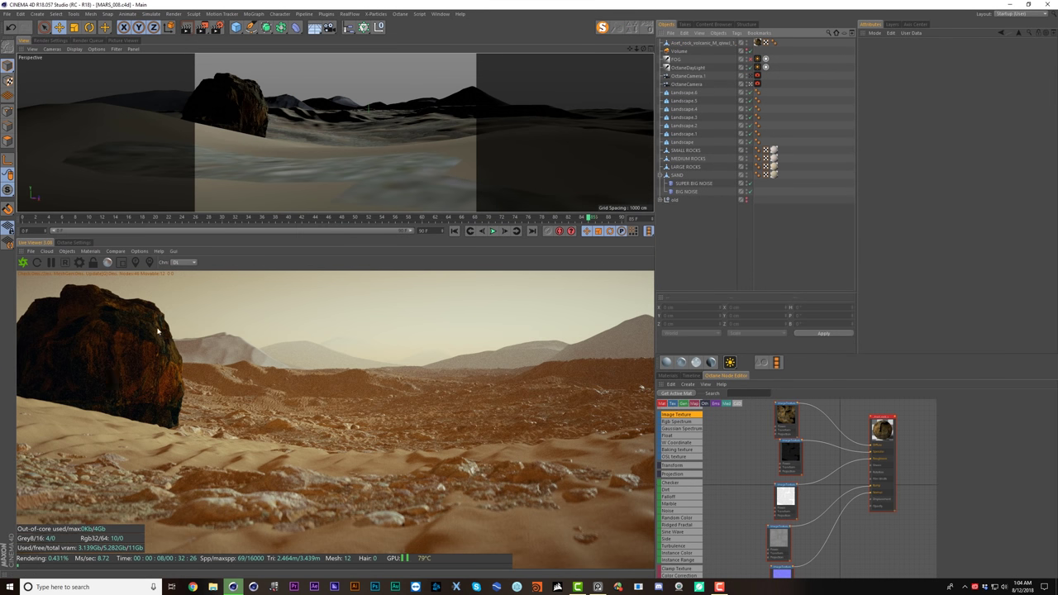
# - Insert a Color Correction node between the rock's albedo texture and Diffuse, with gamma about 0.2, hue about -0.04 and saturation about 0.55
pyautogui.moveTo(748, 449); pyautogui.dragTo(689, 478, button='middle')
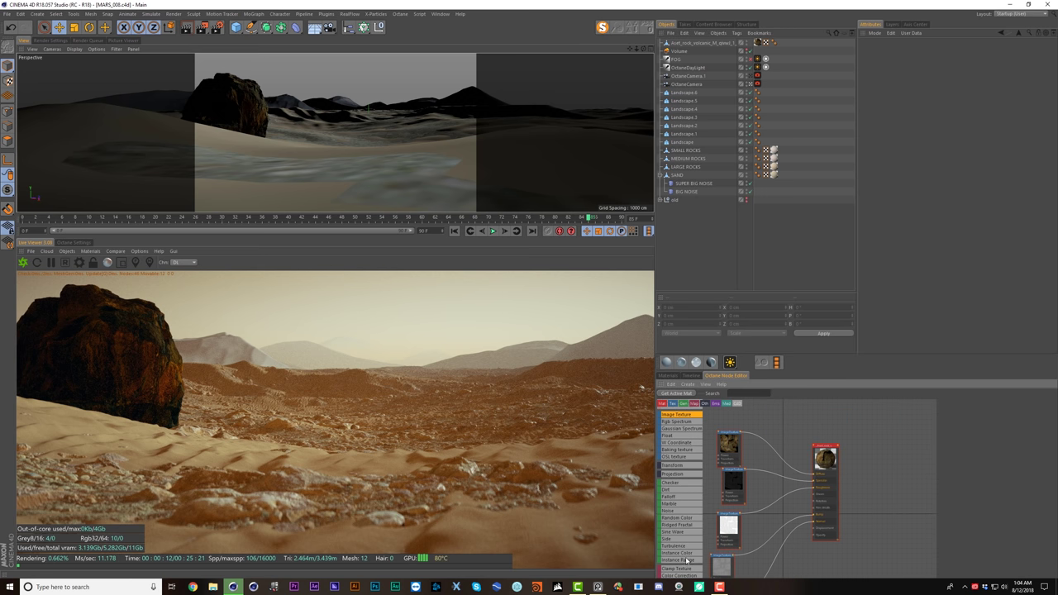
pyautogui.moveTo(688, 576); pyautogui.dragTo(779, 456)
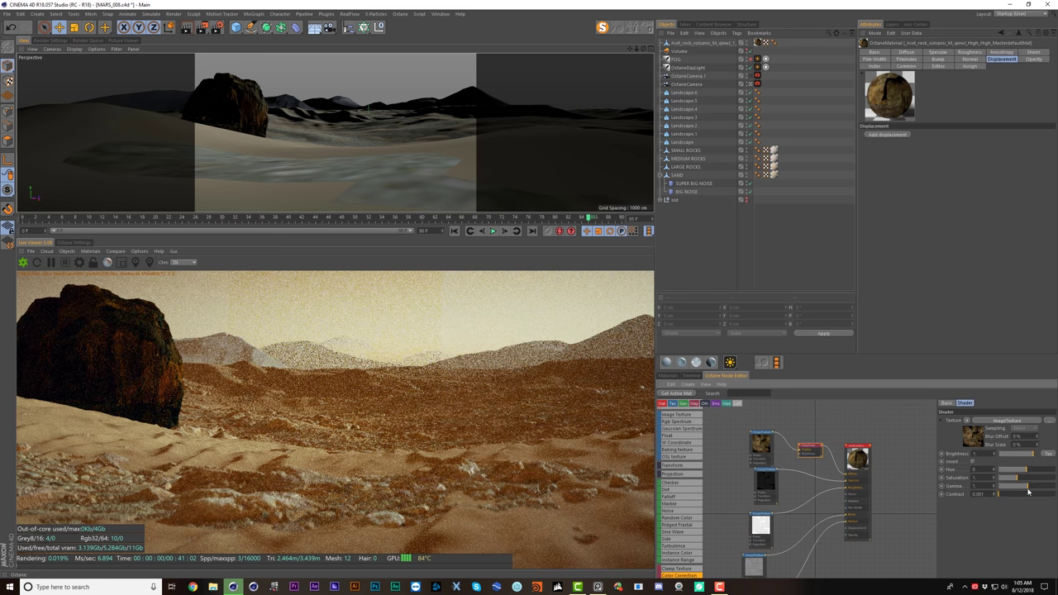
pyautogui.moveTo(1027, 490); pyautogui.dragTo(1019, 491)
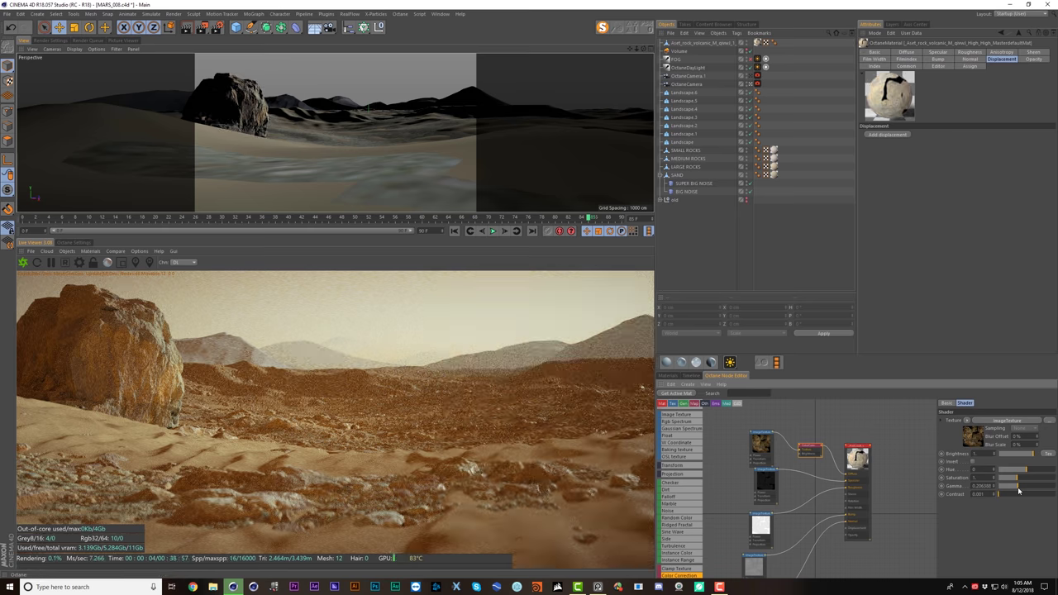
pyautogui.click(1027, 472)
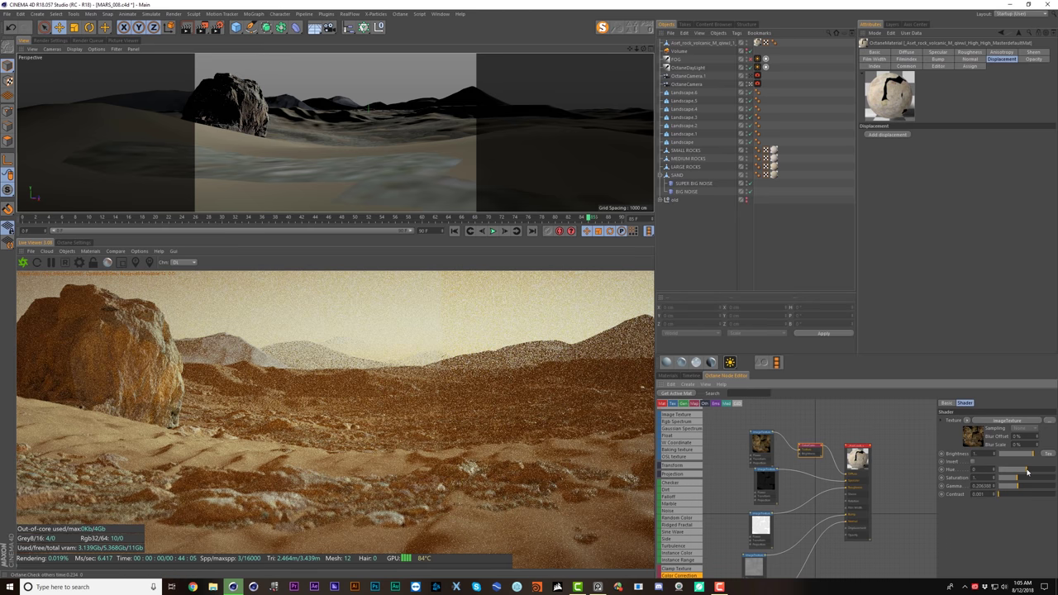
pyautogui.moveTo(1027, 471); pyautogui.dragTo(1026, 471)
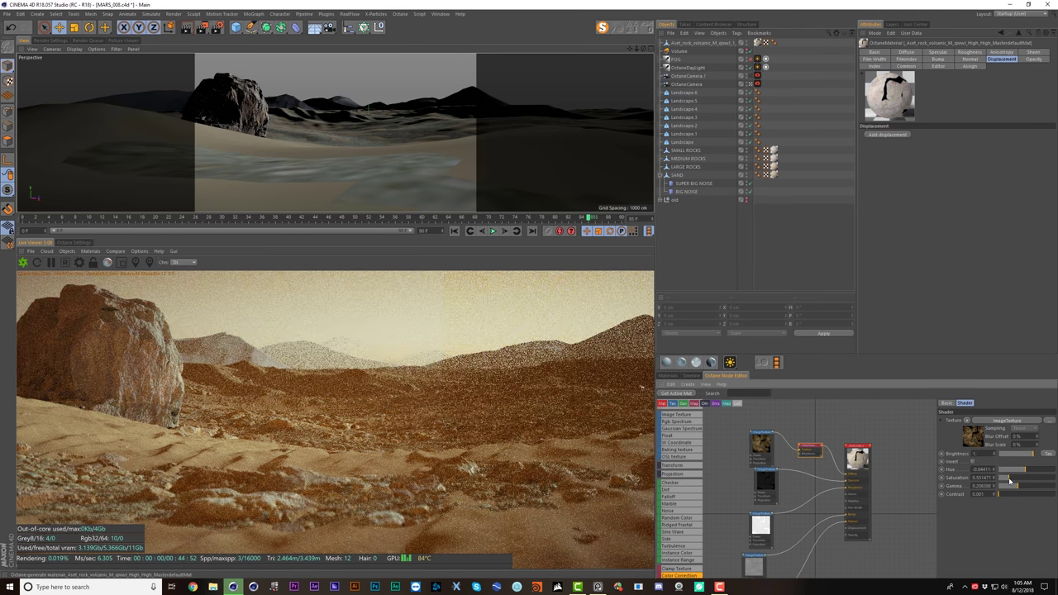
# - Move the rock back into the right mid-distance of the landscape and scale it down to about 138 cm in X
pyautogui.click(255, 149)
pyautogui.moveTo(255, 149); pyautogui.dragTo(413, 142)
pyautogui.press('t')
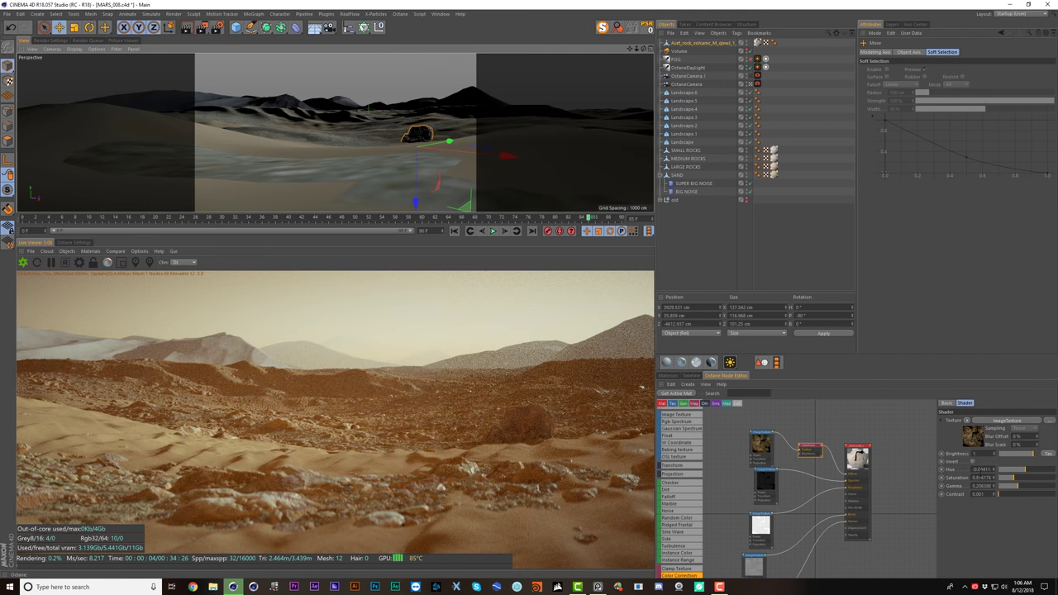
# - Set the hue of the rock's Color Correction node to 0
pyautogui.doubleClick(981, 470)
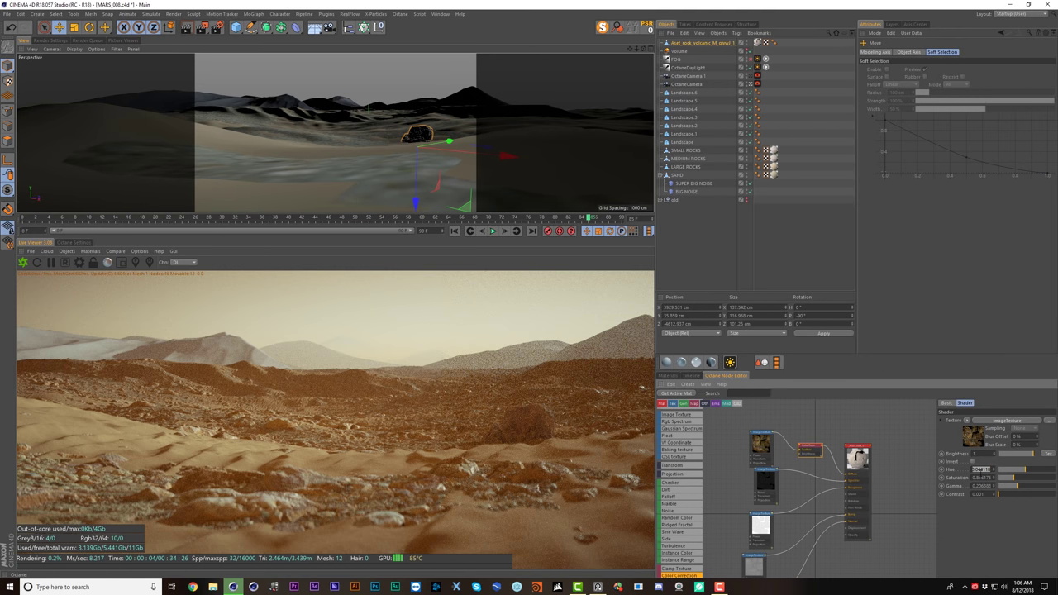
pyautogui.press('Return')
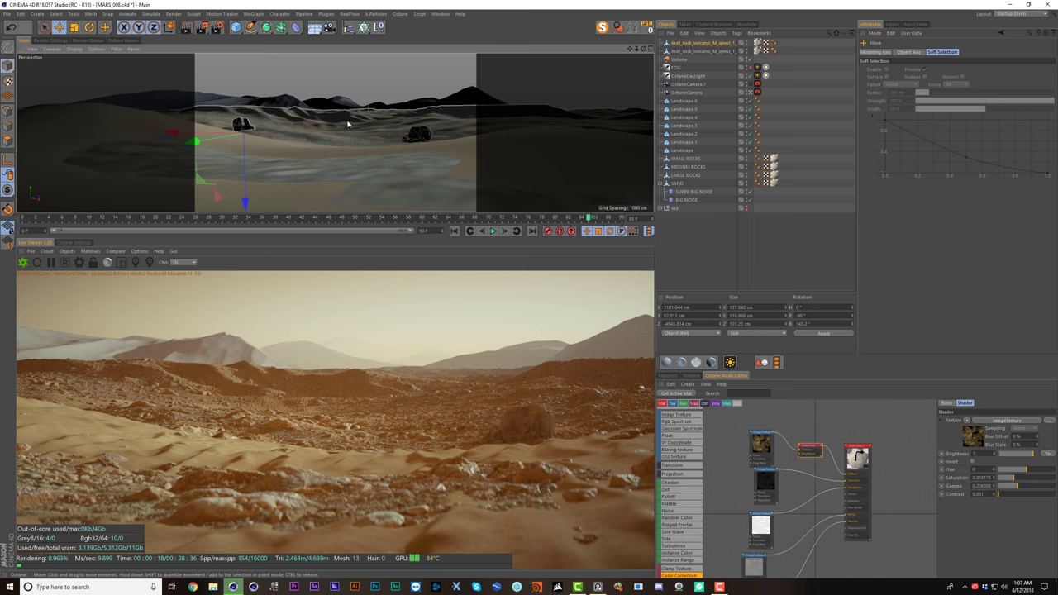
# - Push the right-hand volcanic rock farther back into the mid-distance of the landscape
pyautogui.click(721, 94)
pyautogui.click(419, 134)
pyautogui.moveTo(442, 137)
pyautogui.mouseDown()
pyautogui.moveTo(472, 130)
pyautogui.moveTo(394, 134)
pyautogui.moveTo(441, 124)
pyautogui.mouseUp()
pyautogui.click(715, 103)
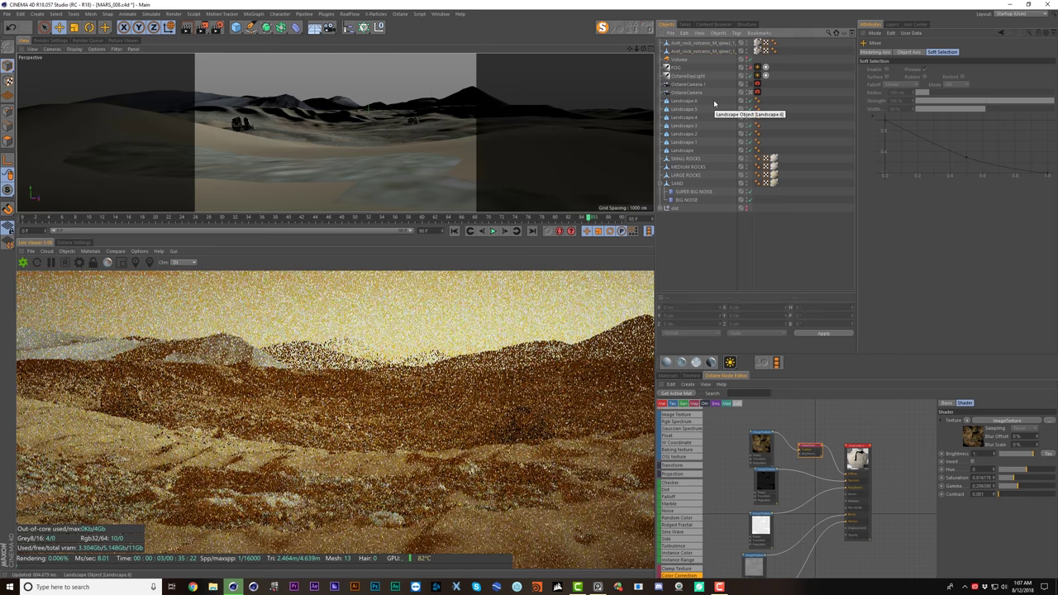
# - Move that volcanic rock onto the distant ridge at the right of the frame, around X 3118 cm and Z -2412 cm
pyautogui.press('r')
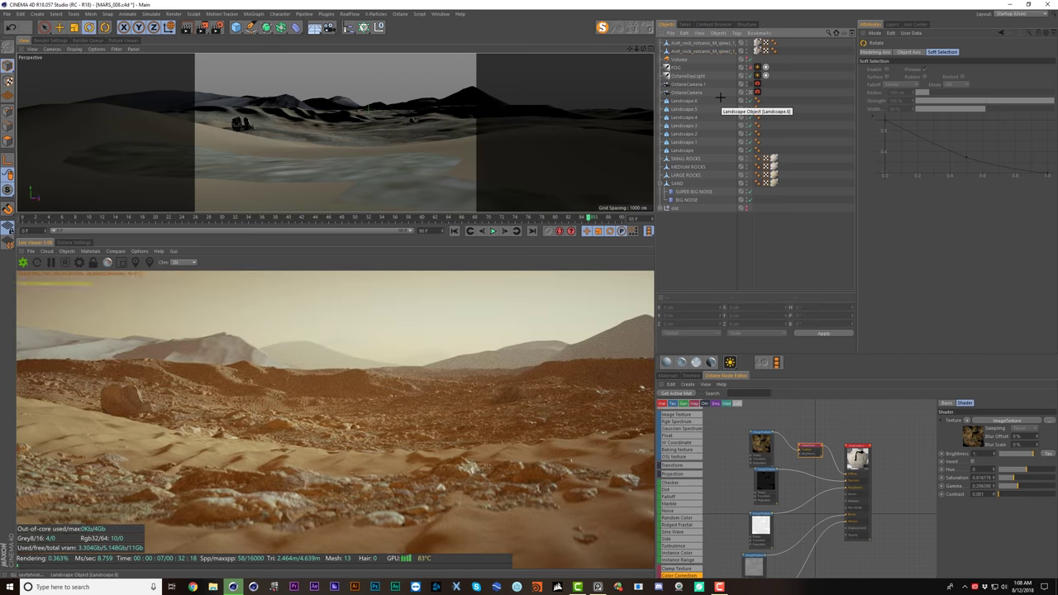
pyautogui.click(420, 124)
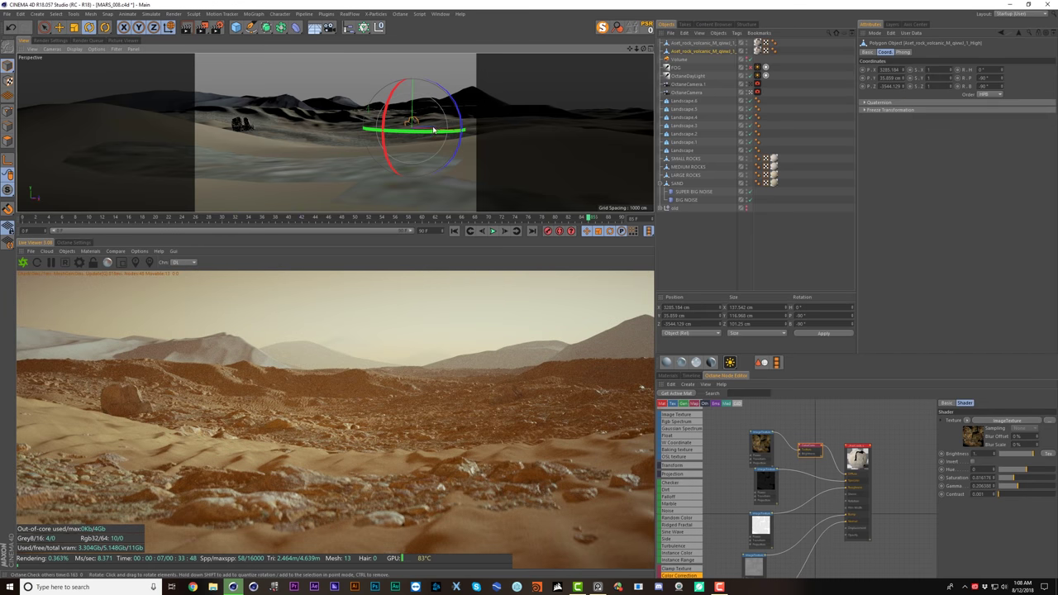
pyautogui.press('e')
pyautogui.moveTo(444, 116); pyautogui.dragTo(480, 110)
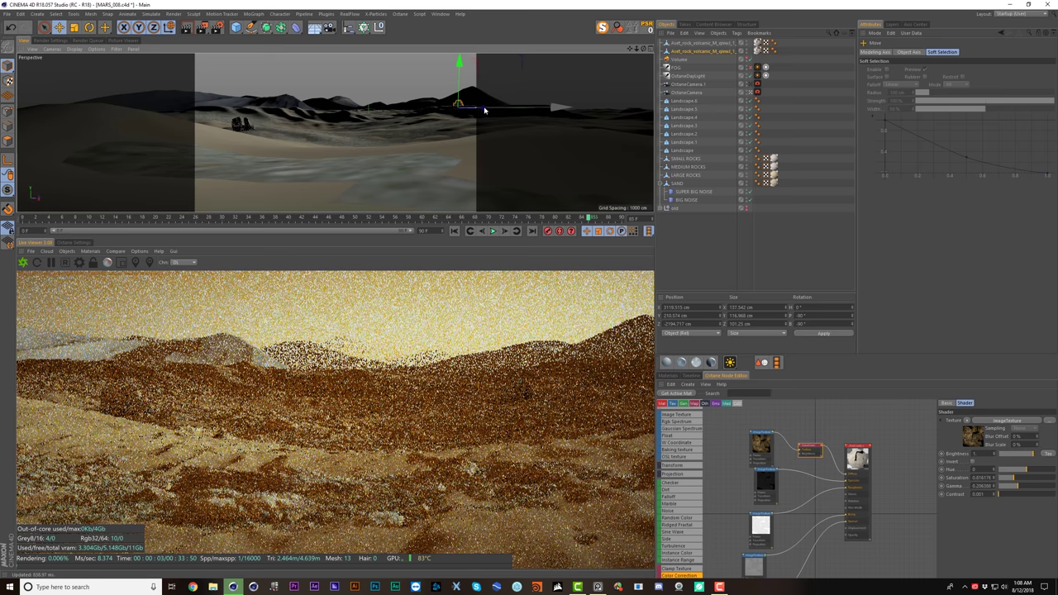
pyautogui.click(480, 113)
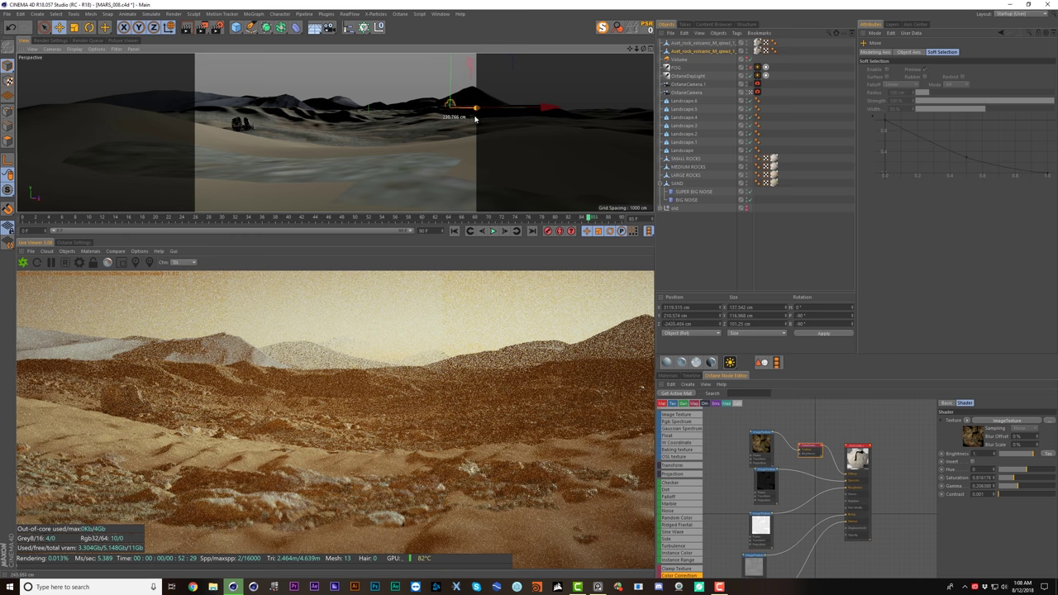
pyautogui.moveTo(475, 119); pyautogui.dragTo(473, 119)
# - Turn the rock on the distant ridge around its vertical axis and save the scene
pyautogui.moveTo(448, 110); pyautogui.dragTo(399, 114)
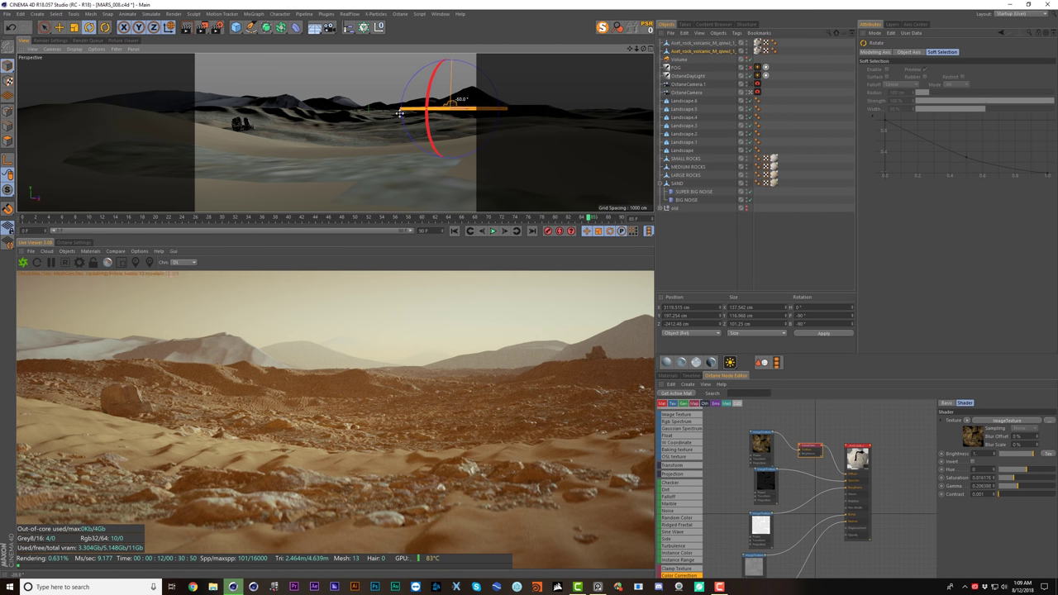
pyautogui.click(787, 86)
pyautogui.hotkey('ctrl', 's')
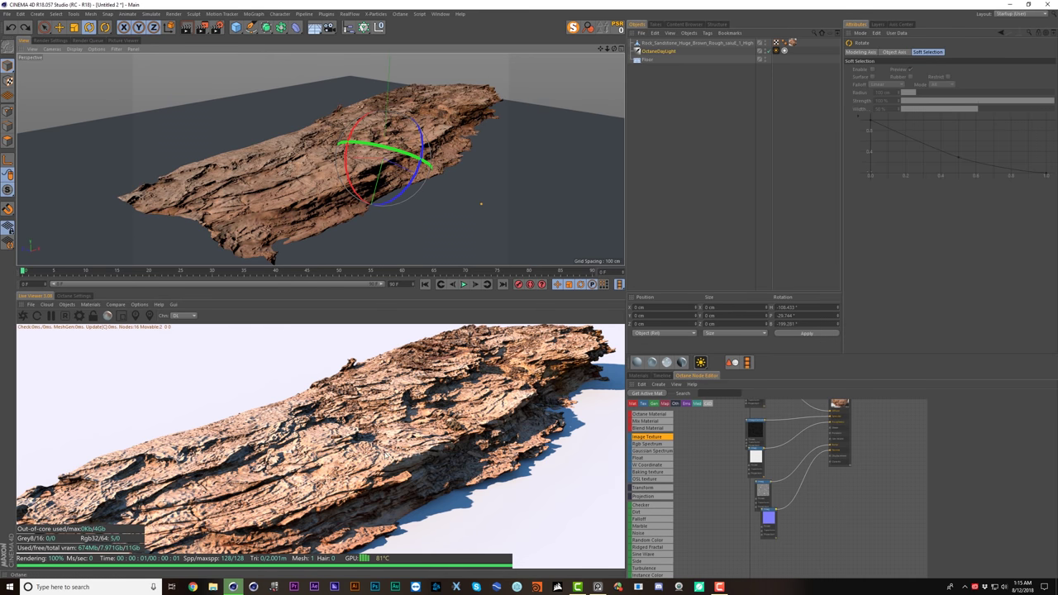
# - Enable the A/B render comparison, check the sandstone with its grey texture disconnected from the material, and delete that texture node
pyautogui.click(114, 305)
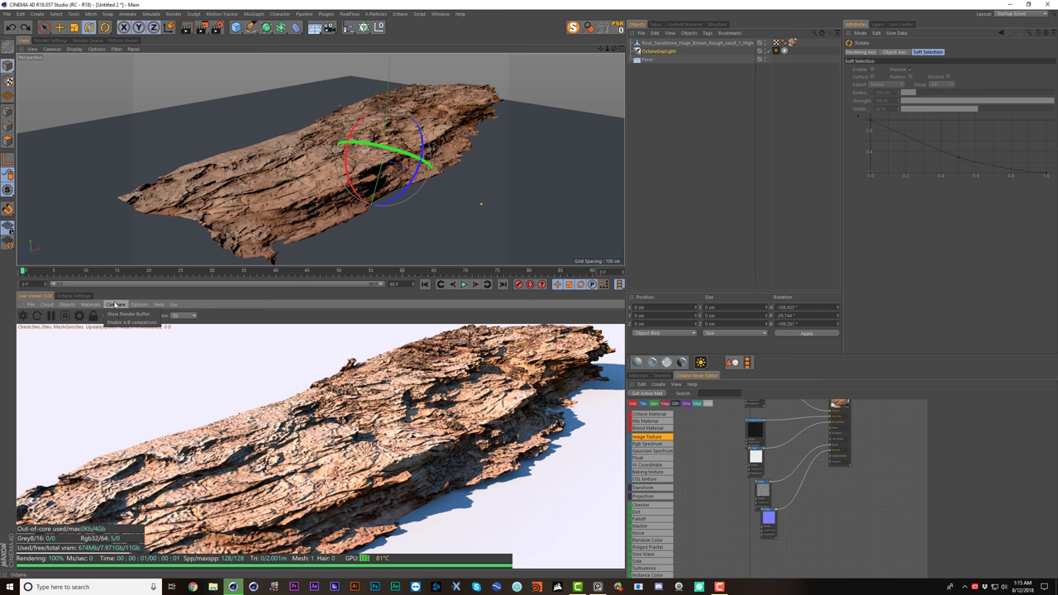
pyautogui.click(124, 320)
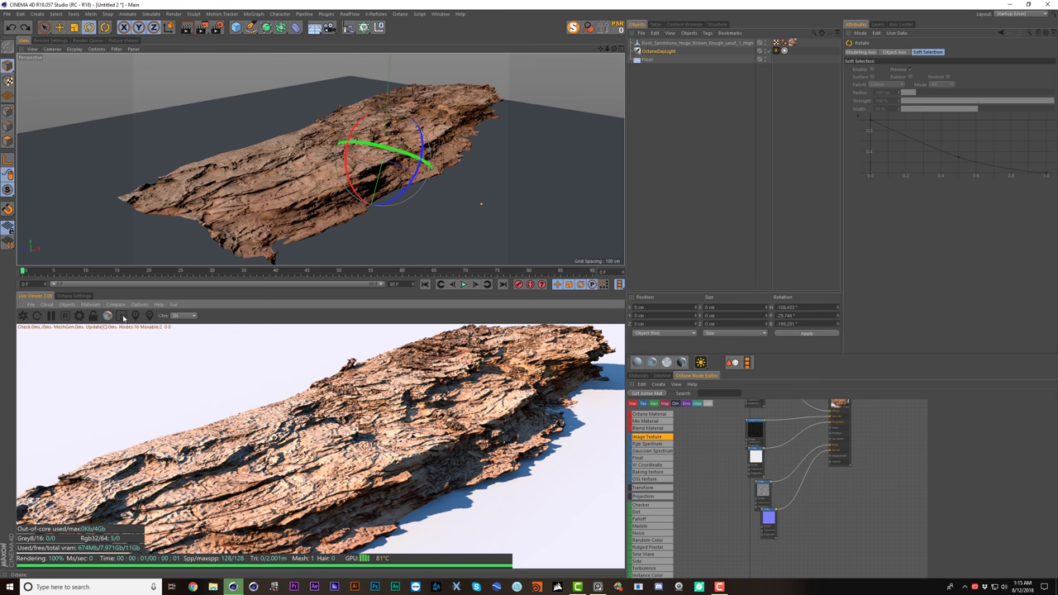
pyautogui.click(791, 474)
pyautogui.moveTo(320, 423); pyautogui.dragTo(486, 434)
pyautogui.moveTo(556, 421); pyautogui.dragTo(584, 432)
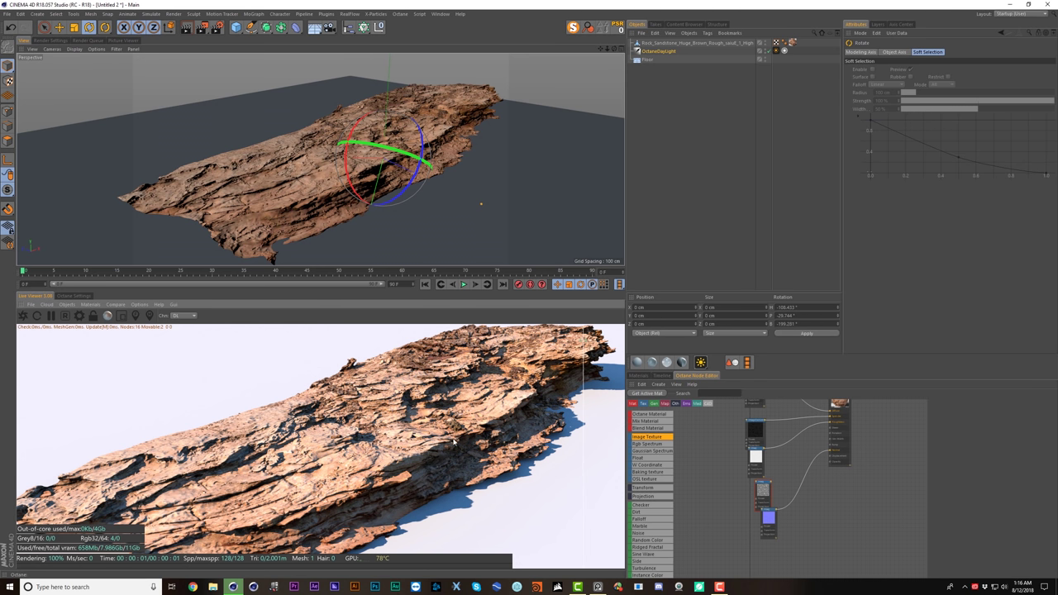
pyautogui.press('Delete')
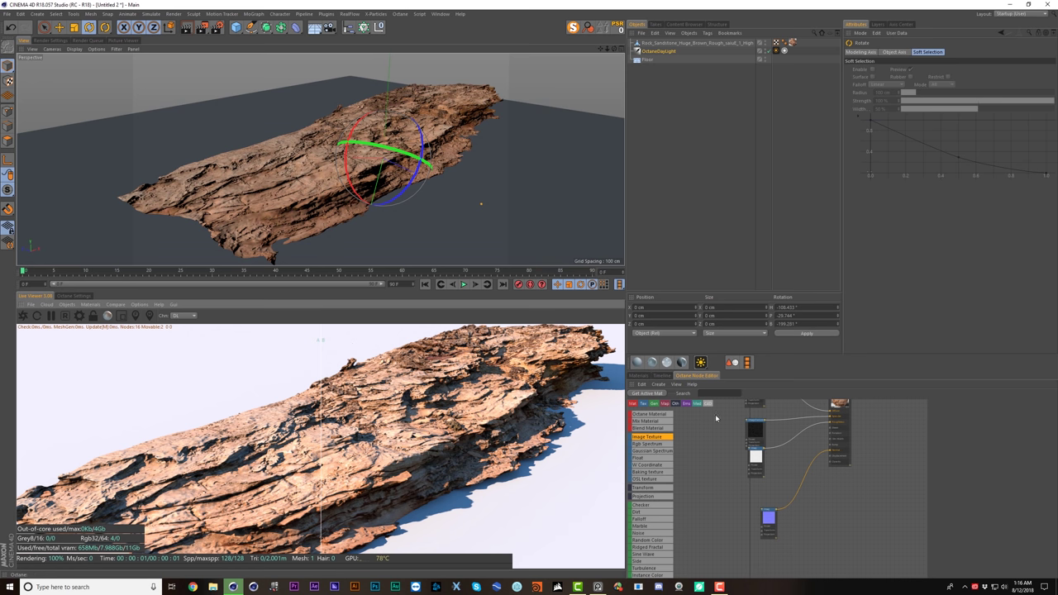
# - Disconnect the normal map from the sandstone material to compare the render without it, and reconnect it
pyautogui.click(805, 484)
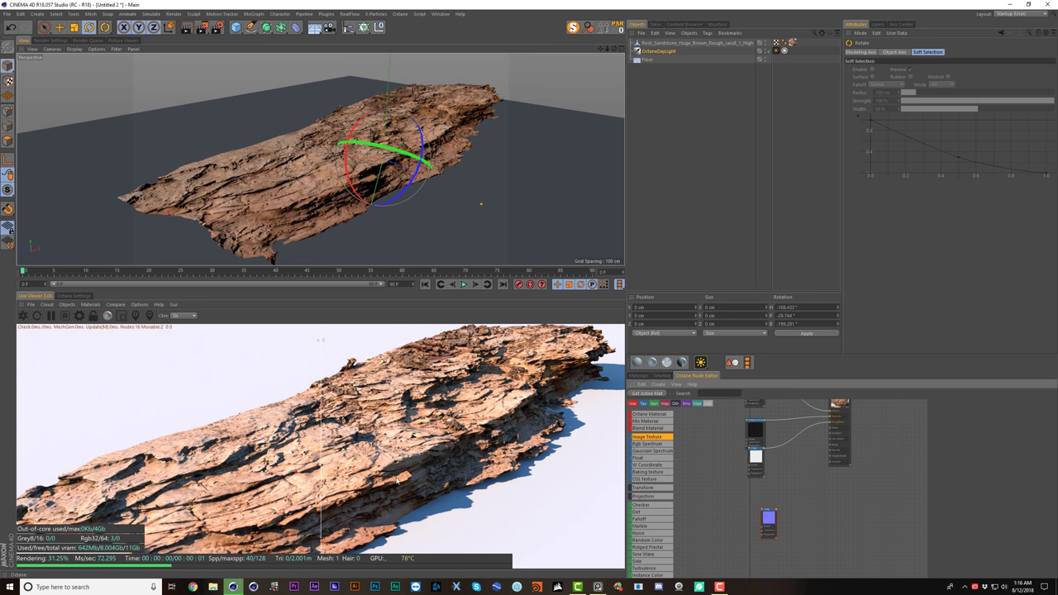
pyautogui.moveTo(320, 476); pyautogui.dragTo(159, 475)
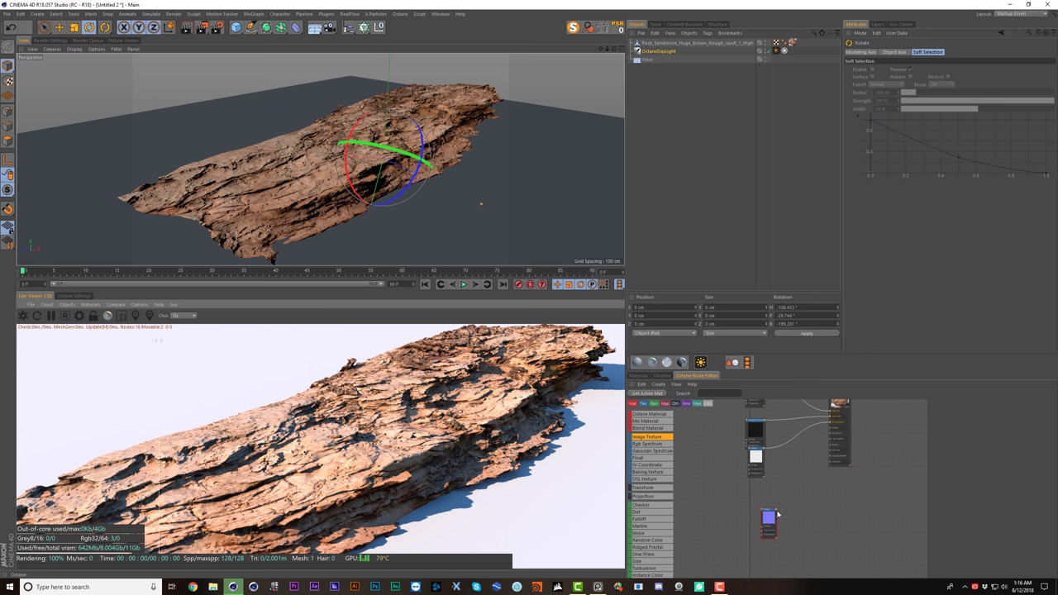
pyautogui.moveTo(777, 514); pyautogui.dragTo(823, 468)
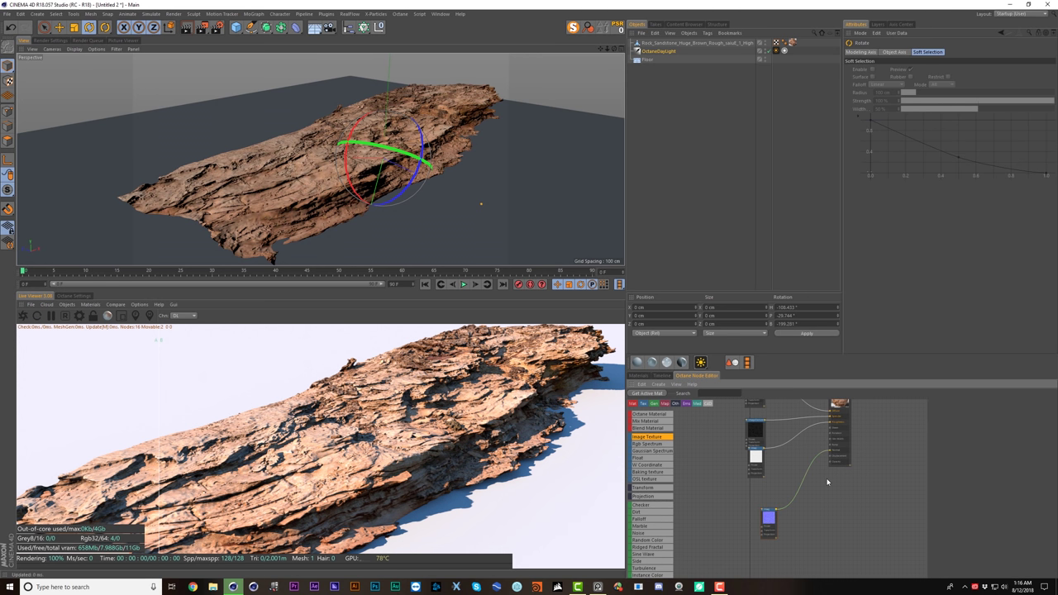
# - Copy the sandstone rock with its material into the MARS_008.c4d scene
pyautogui.click(638, 376)
pyautogui.click(651, 80)
pyautogui.click(653, 45)
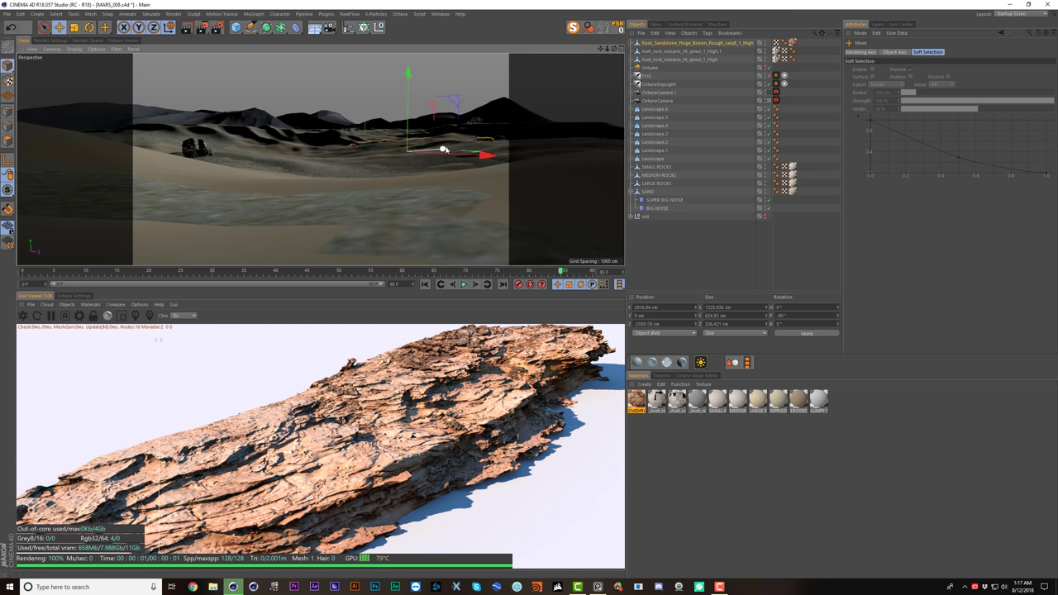
# - Rotate the sandstone rock, scale it down to about 892 cm in X, and place it behind the foreground dune
pyautogui.moveTo(483, 157); pyautogui.dragTo(303, 172)
pyautogui.press('r')
pyautogui.press('t')
pyautogui.press('e')
pyautogui.moveTo(494, 201); pyautogui.dragTo(505, 203)
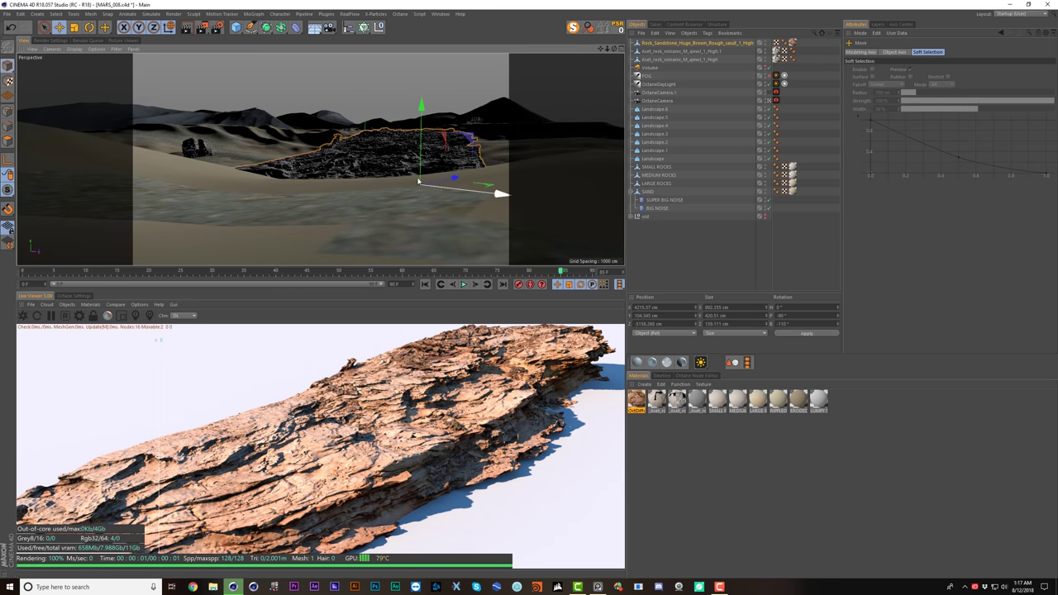
# - Rotate the sandstone rock to a heading of about -204° and move it back toward the right of the frame
pyautogui.press('r')
pyautogui.moveTo(366, 177); pyautogui.dragTo(363, 175)
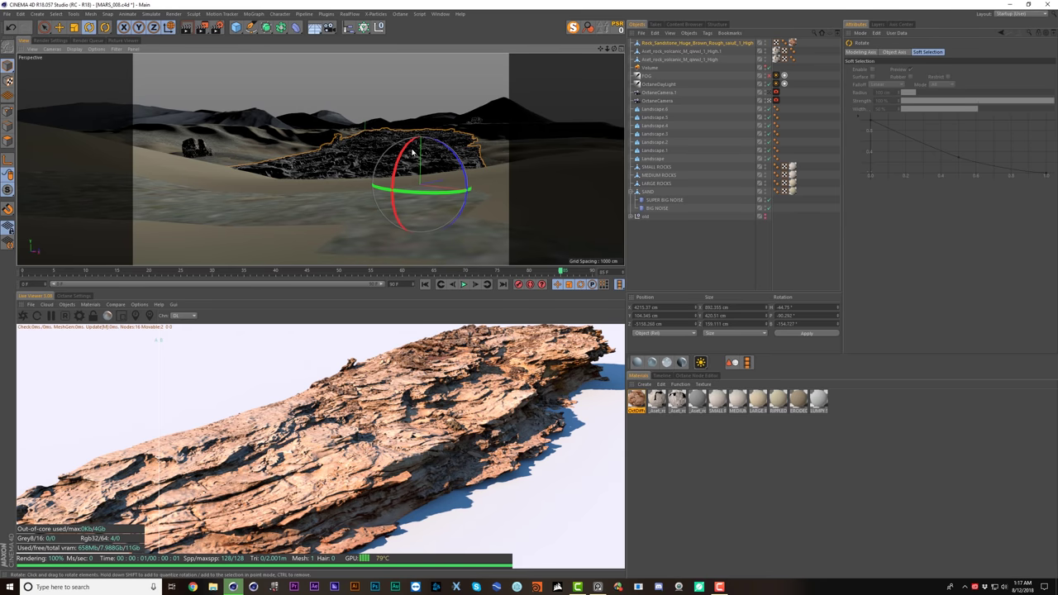
pyautogui.press('e')
pyautogui.moveTo(444, 183); pyautogui.dragTo(345, 162)
pyautogui.press('r')
pyautogui.press('e')
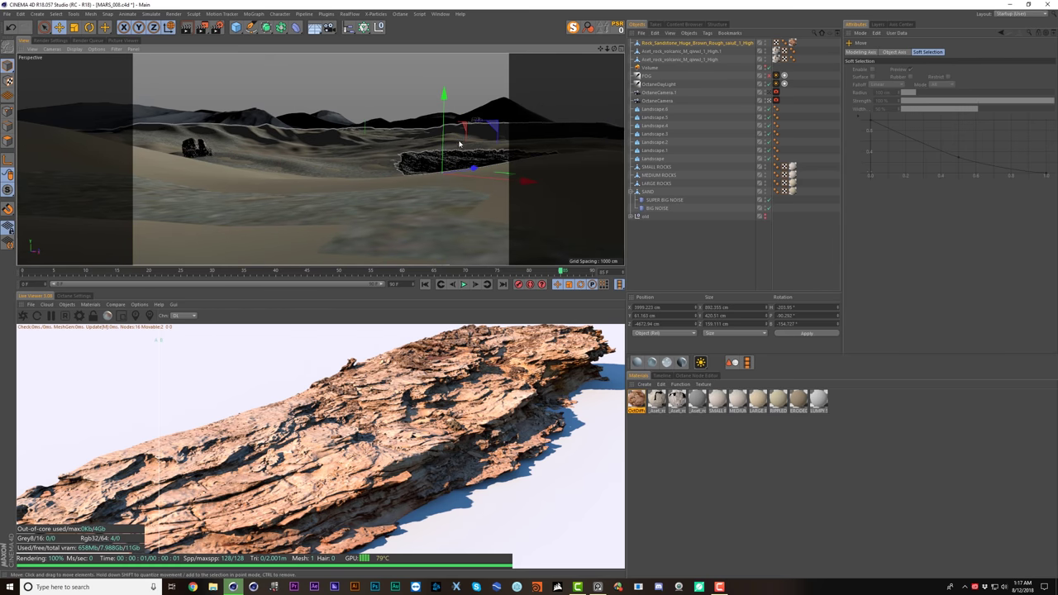
# - Turn the sandstone rock to a heading of about -239° and sink it behind the dune crest at the right
pyautogui.press('r')
pyautogui.moveTo(460, 146); pyautogui.dragTo(438, 149)
pyautogui.press('e')
pyautogui.press('r')
pyautogui.press('e')
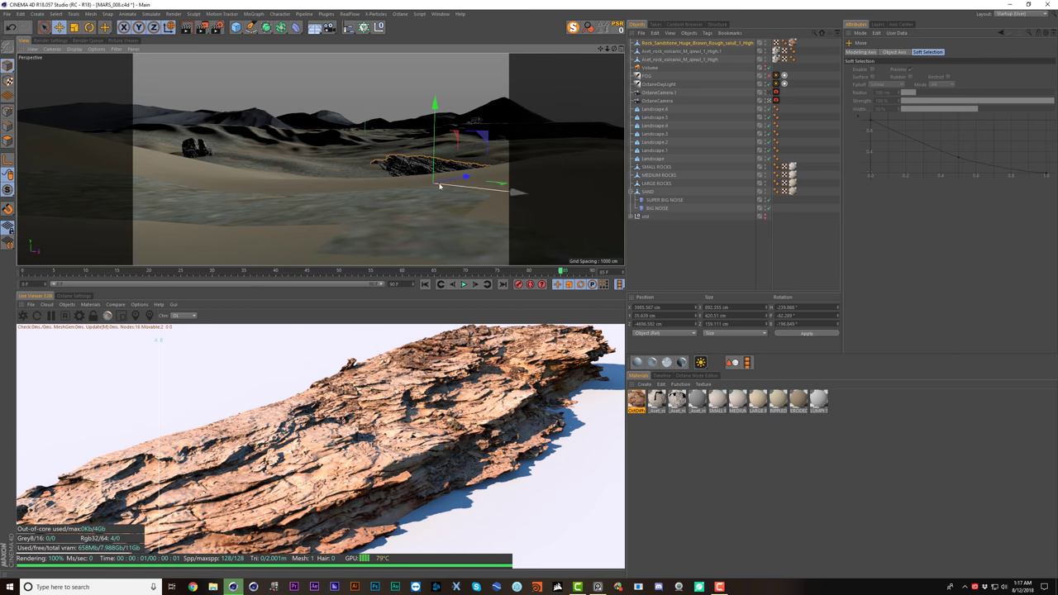
# - Render the scene live and lower the sandstone albedo texture's power to about 0.7 along with its gamma
pyautogui.click(24, 316)
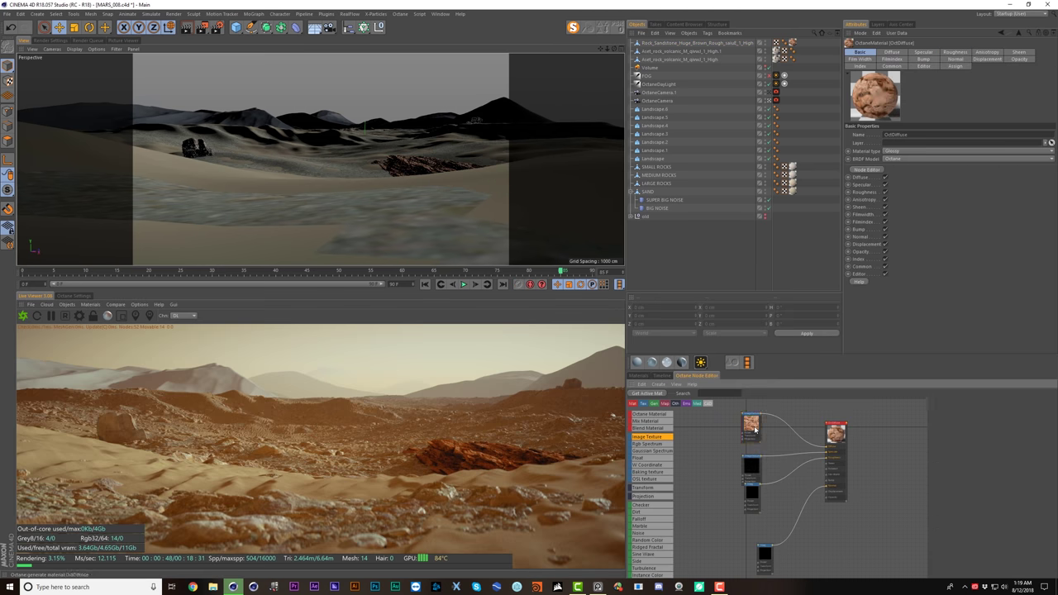
pyautogui.click(752, 426)
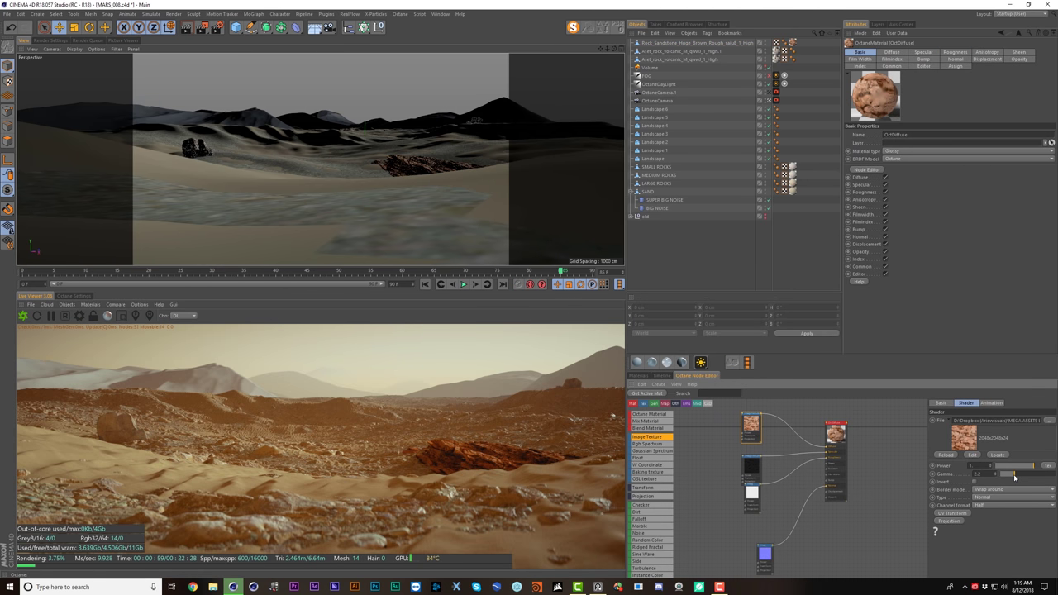
pyautogui.moveTo(1015, 477)
pyautogui.mouseDown()
pyautogui.moveTo(1005, 477)
pyautogui.moveTo(1020, 468)
pyautogui.mouseUp()
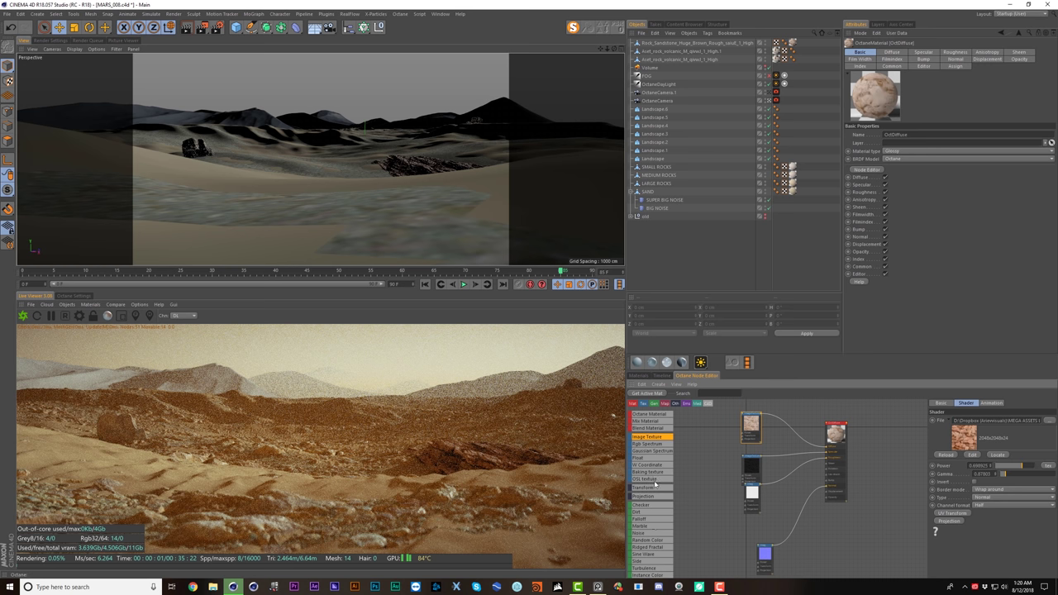
# - Insert a Color Correction node between the sandstone albedo texture and Diffuse, and nudge its hue slightly upward
pyautogui.scroll(-3, 655, 483)
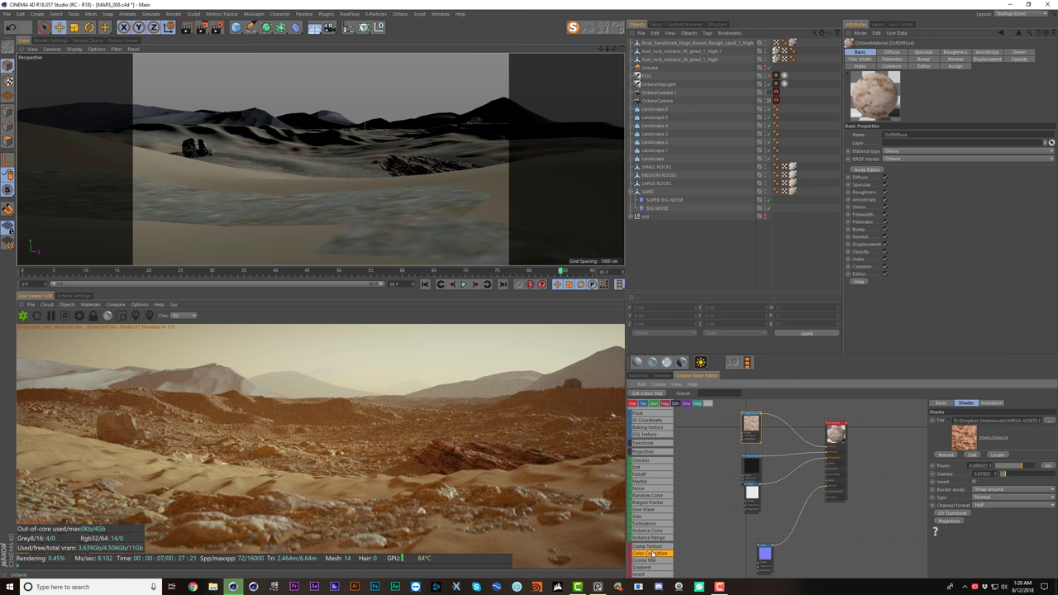
pyautogui.moveTo(784, 426); pyautogui.dragTo(785, 427)
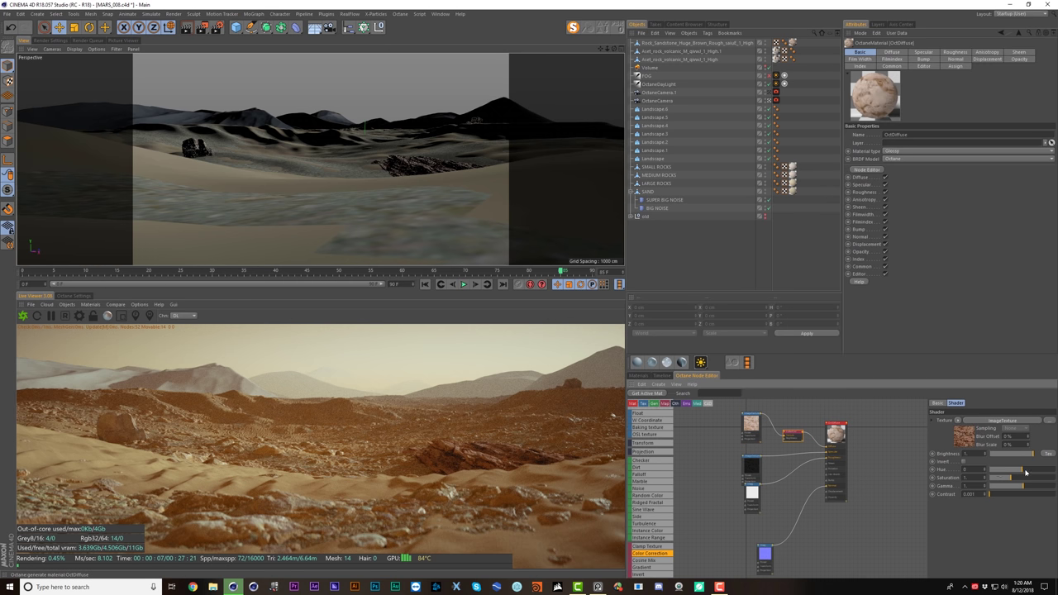
pyautogui.click(1025, 470)
# - Try brightness 1.5 on the sandstone's Color Correction node, return it to 1, and lower the gamma to about 0.5
pyautogui.doubleClick(977, 454)
pyautogui.write('1.5')
pyautogui.press('Return')
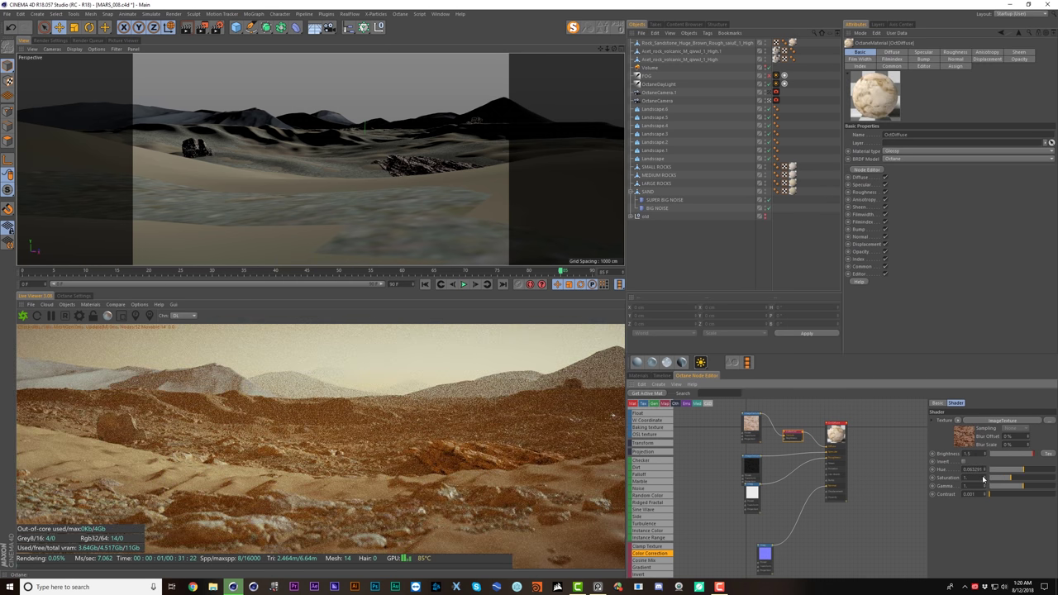
pyautogui.moveTo(1017, 486); pyautogui.dragTo(1010, 481)
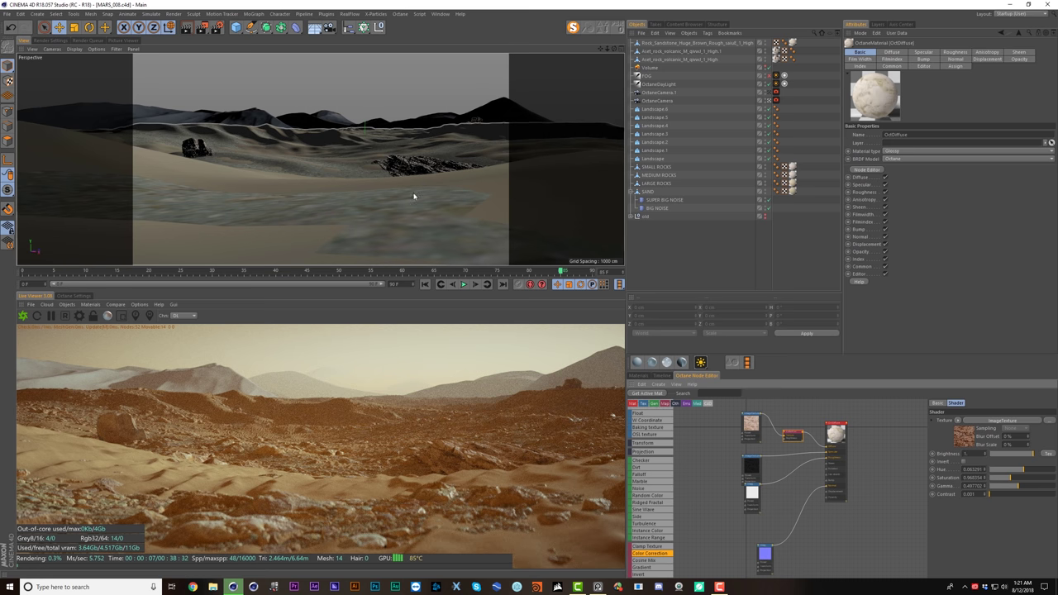
# - Try the sandstone rock at new spots along the dune crest, rotating it and scaling it down to about 351 cm in X
pyautogui.click(423, 166)
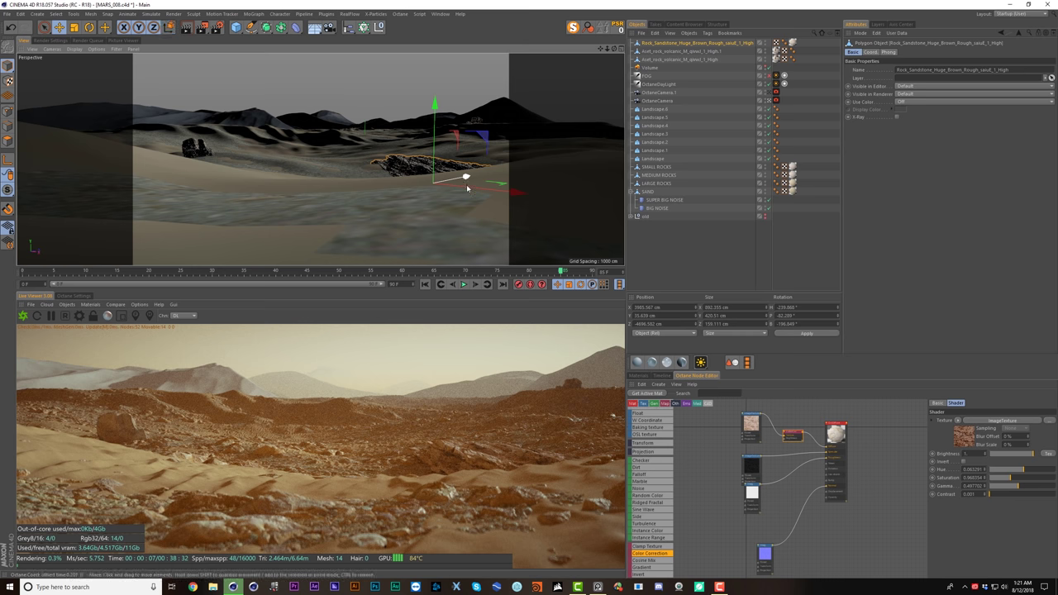
pyautogui.moveTo(467, 180); pyautogui.dragTo(311, 216)
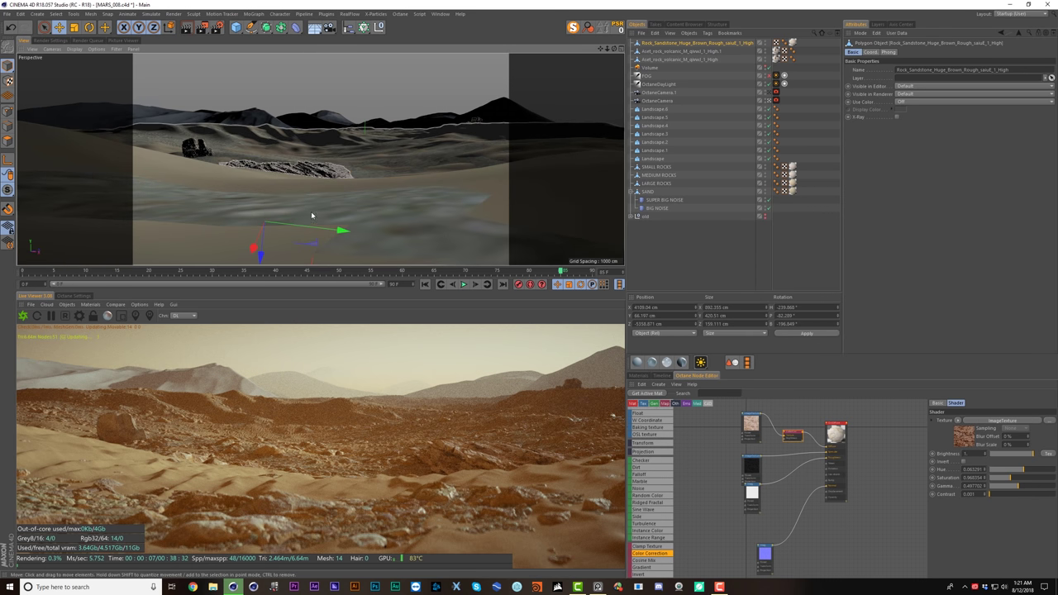
pyautogui.moveTo(358, 178); pyautogui.dragTo(529, 171)
pyautogui.press('t')
pyautogui.press('r')
pyautogui.press('e')
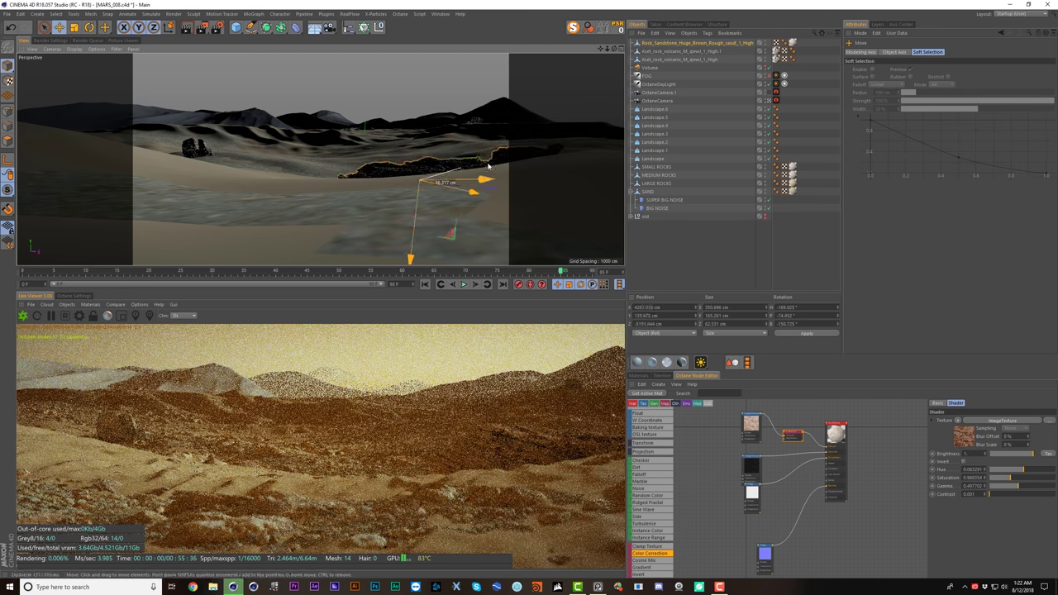
pyautogui.click(736, 102)
# - Set the sandstone rock's scale to 1 and shift it back behind the dune at the right, around X 3825 cm and Z -4600 cm
pyautogui.click(696, 43)
pyautogui.press('w')
pyautogui.moveTo(444, 177)
pyautogui.mouseDown()
pyautogui.moveTo(401, 177)
pyautogui.moveTo(475, 175)
pyautogui.moveTo(405, 171)
pyautogui.moveTo(432, 173)
pyautogui.mouseUp()
pyautogui.doubleClick(919, 70)
pyautogui.write('1rer')
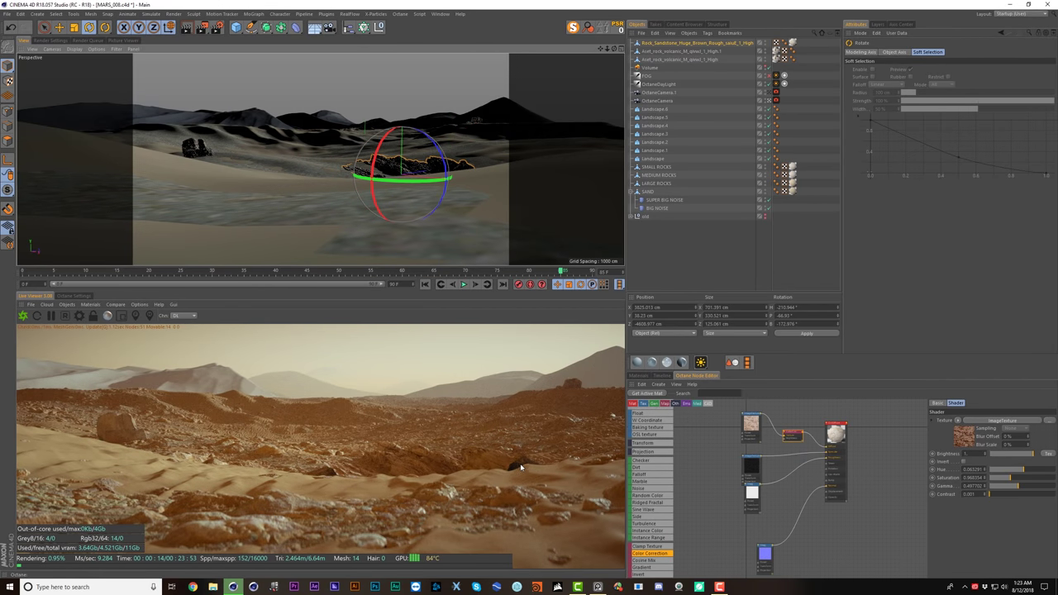
# - Rotate the sandstone rock, and place it in the mid-distance with a duplicate of it
pyautogui.moveTo(444, 169); pyautogui.dragTo(446, 180)
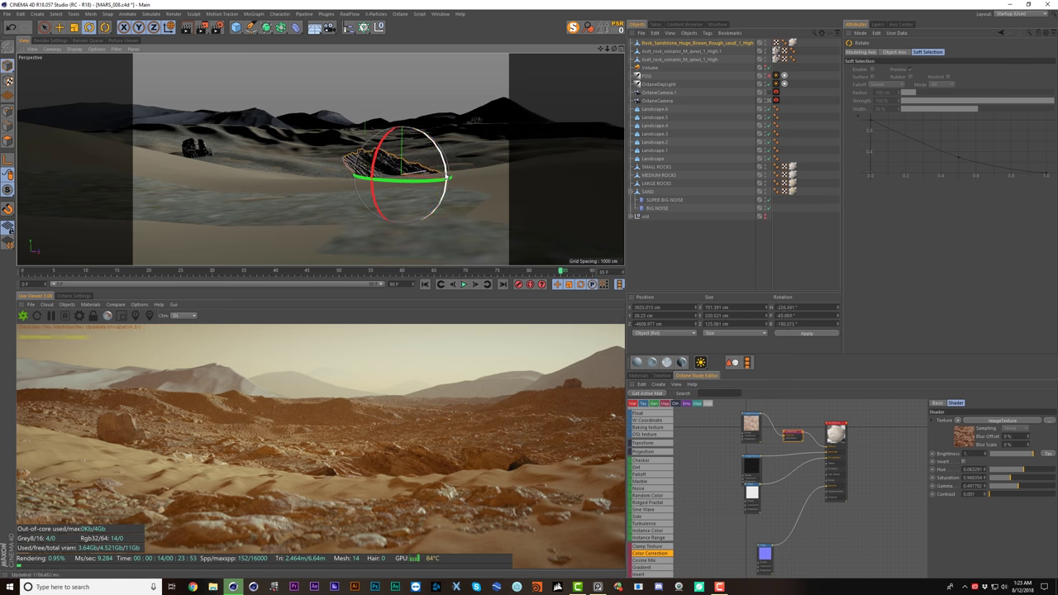
pyautogui.click(702, 43)
pyautogui.moveTo(372, 156); pyautogui.dragTo(402, 146)
pyautogui.press('e')
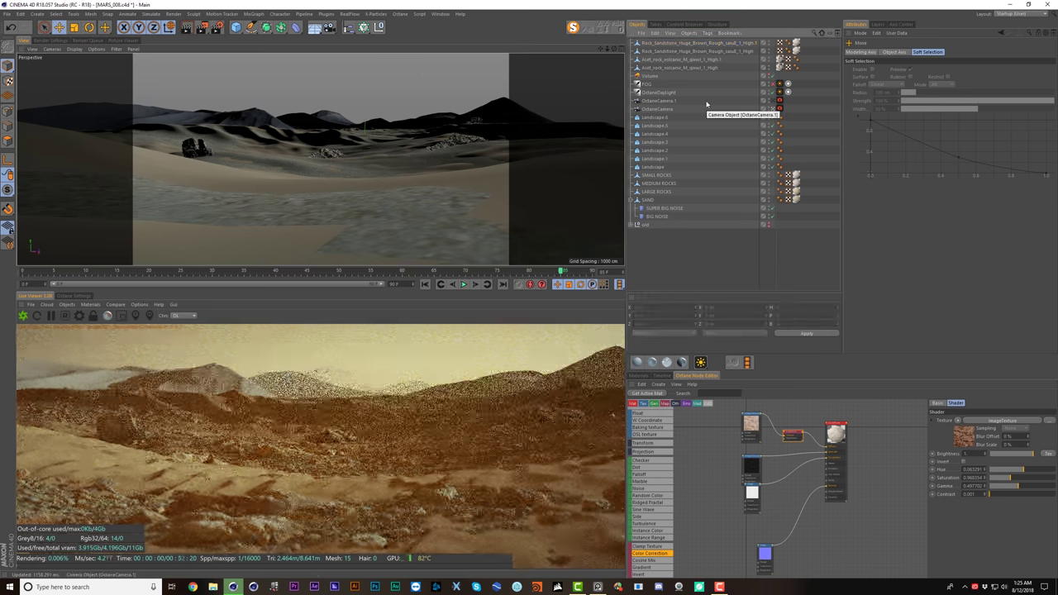
# - Place the sandstone duplicate at scale 2 behind the left volcanic rock, rotated to about -197°, -102° and -326°
pyautogui.moveTo(166, 138); pyautogui.dragTo(165, 160)
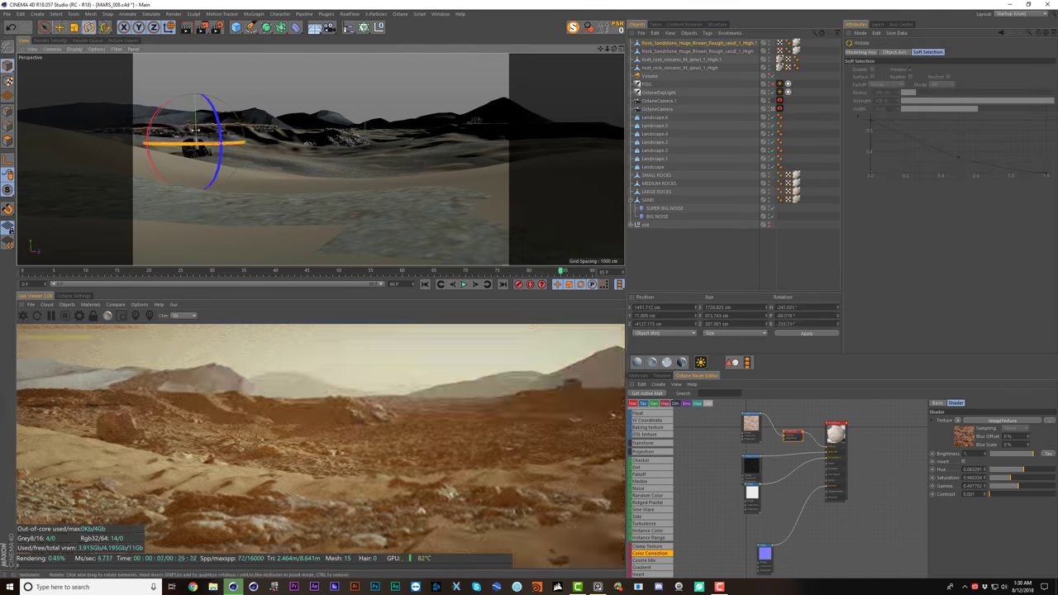
pyautogui.click(698, 43)
pyautogui.press('e')
pyautogui.press('r')
pyautogui.moveTo(194, 126); pyautogui.dragTo(197, 134)
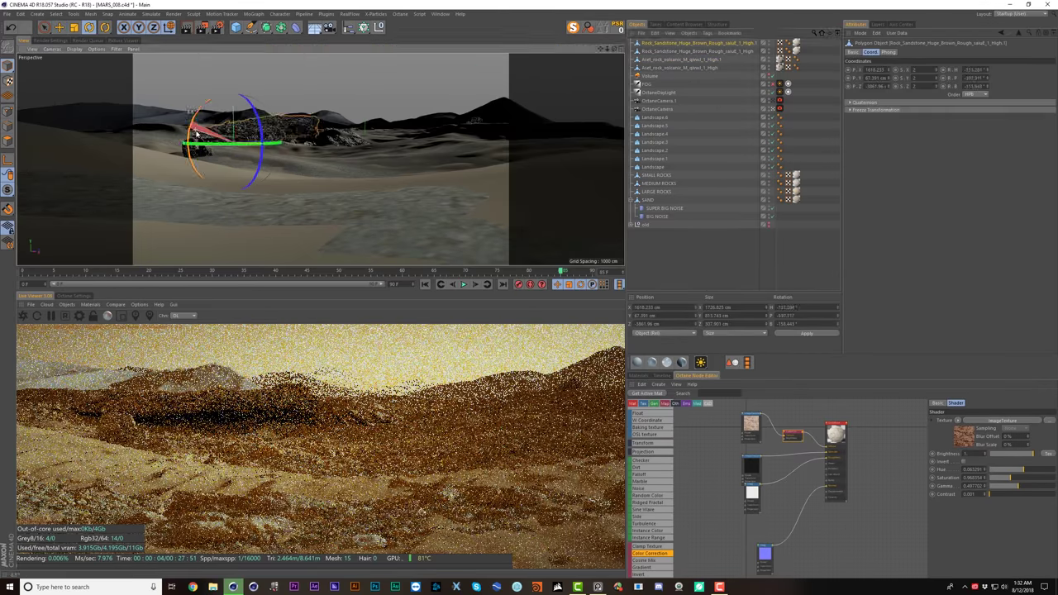
pyautogui.click(736, 104)
pyautogui.click(699, 43)
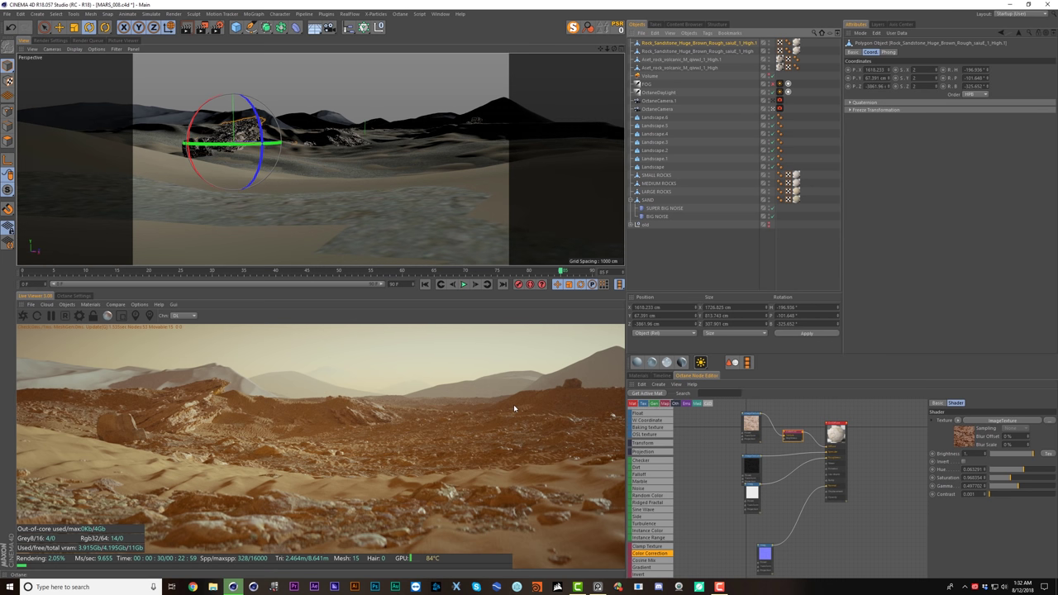
# - Place one instance of the sandstone rock in the distance at the right and a second, rotated one at the far left of the shot
pyautogui.press('e')
pyautogui.moveTo(268, 146); pyautogui.dragTo(479, 130)
pyautogui.press('r')
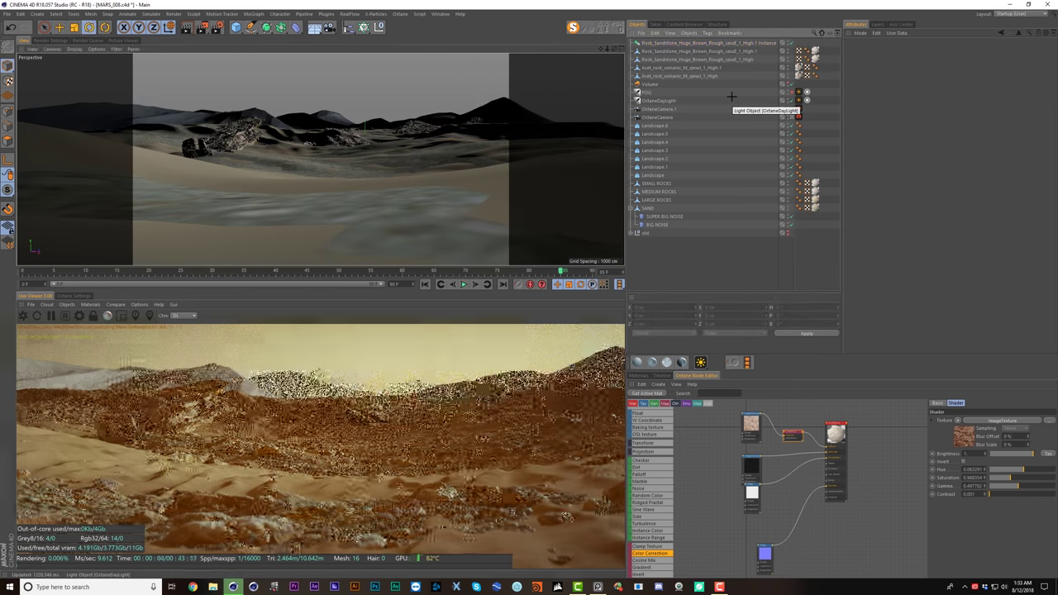
pyautogui.click(11, 30)
pyautogui.click(741, 92)
pyautogui.press('r')
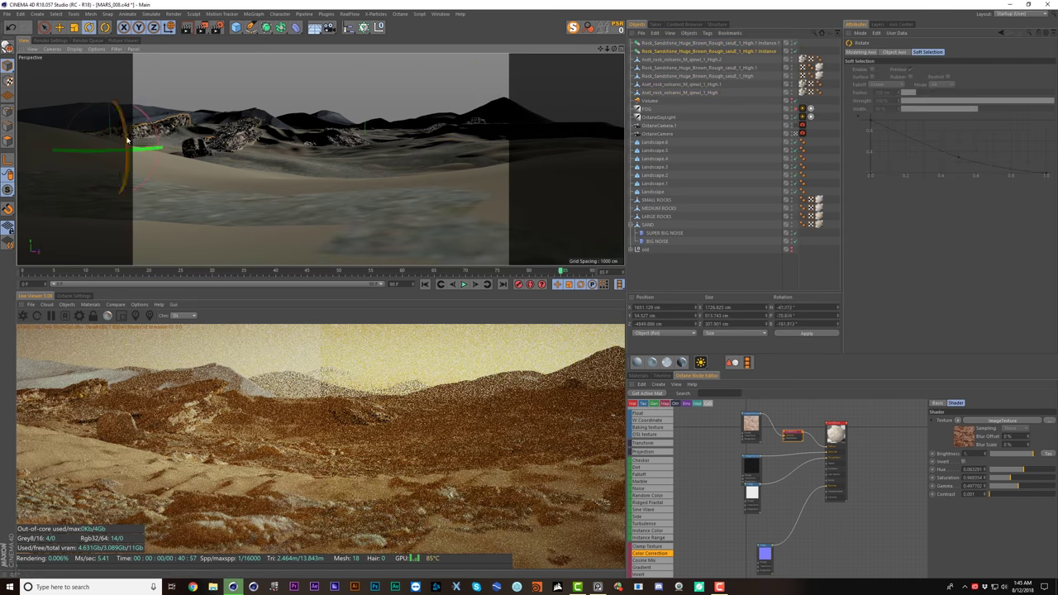
# - Create an instance of the mid-distance sandstone rock, Rock_Sandstone_Huge_Brown_Rough_saiuE_1_High
pyautogui.click(261, 131)
pyautogui.click(732, 76)
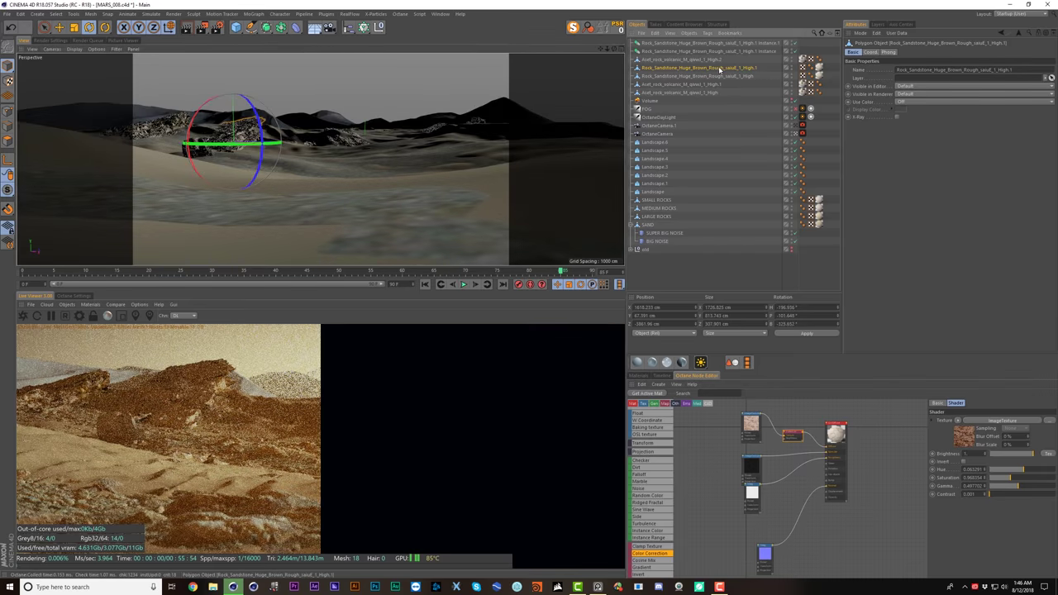
pyautogui.click(741, 94)
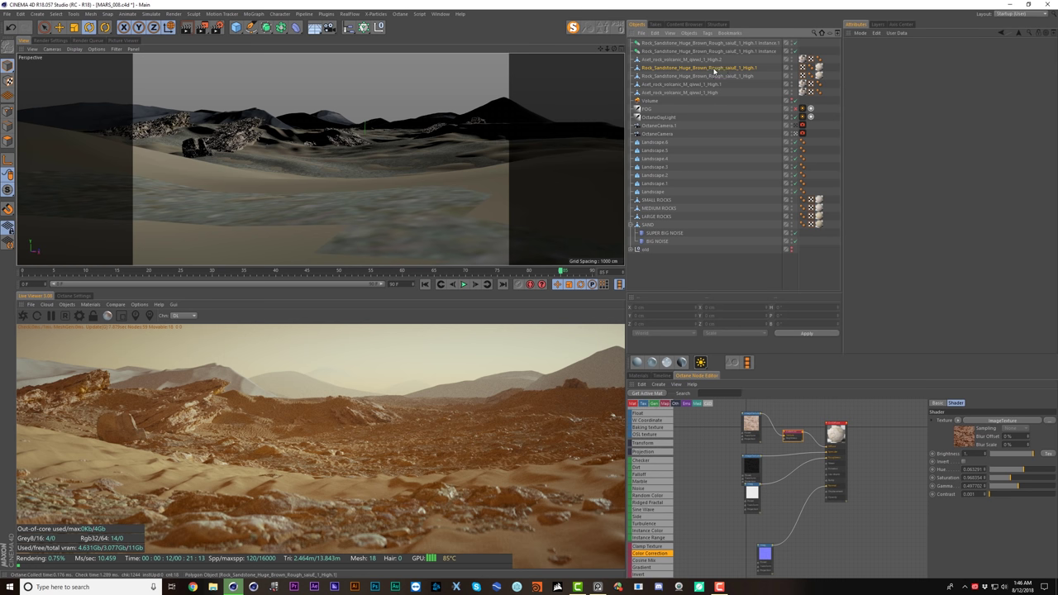
pyautogui.click(666, 68)
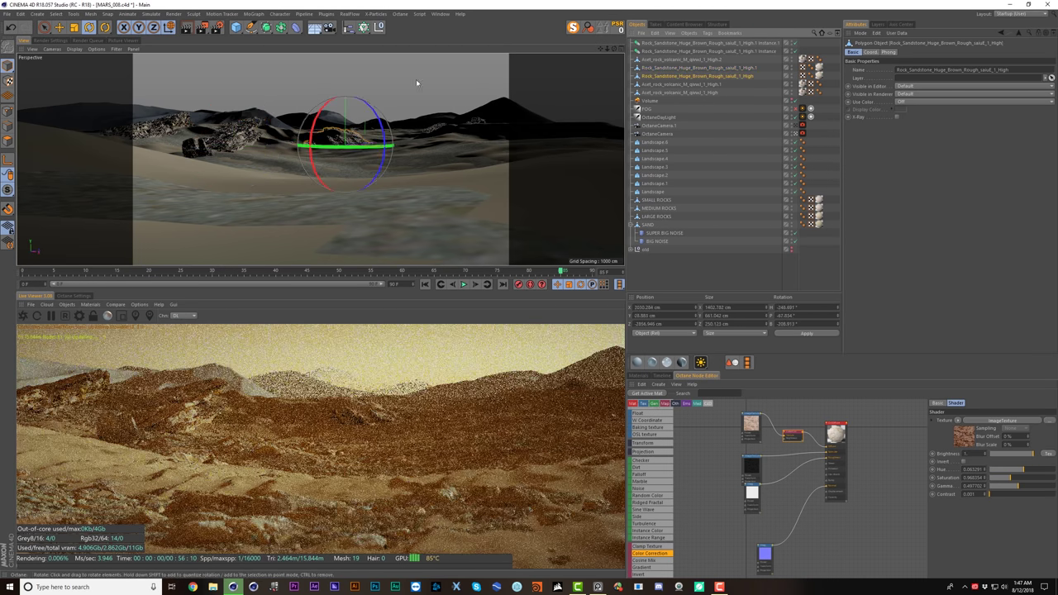
pyautogui.moveTo(281, 29); pyautogui.dragTo(441, 59)
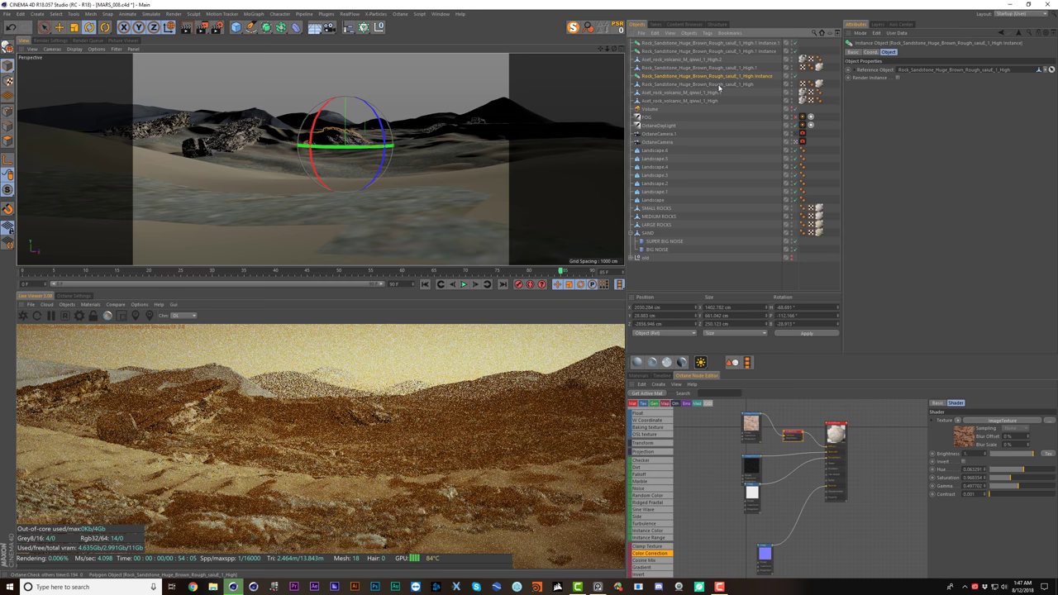
# - Delete the original mid-distance sandstone rock and link its instance to Rock_Sandstone_Huge_Brown_Rough_saiuE_1_High.1 as reference object
pyautogui.click(719, 85)
pyautogui.press('Delete')
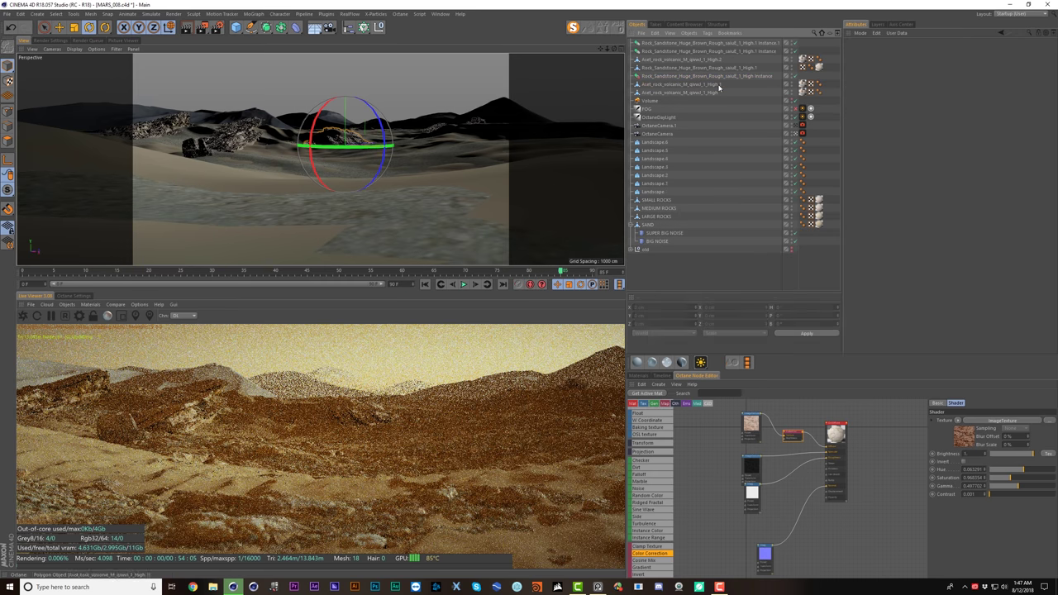
pyautogui.click(733, 75)
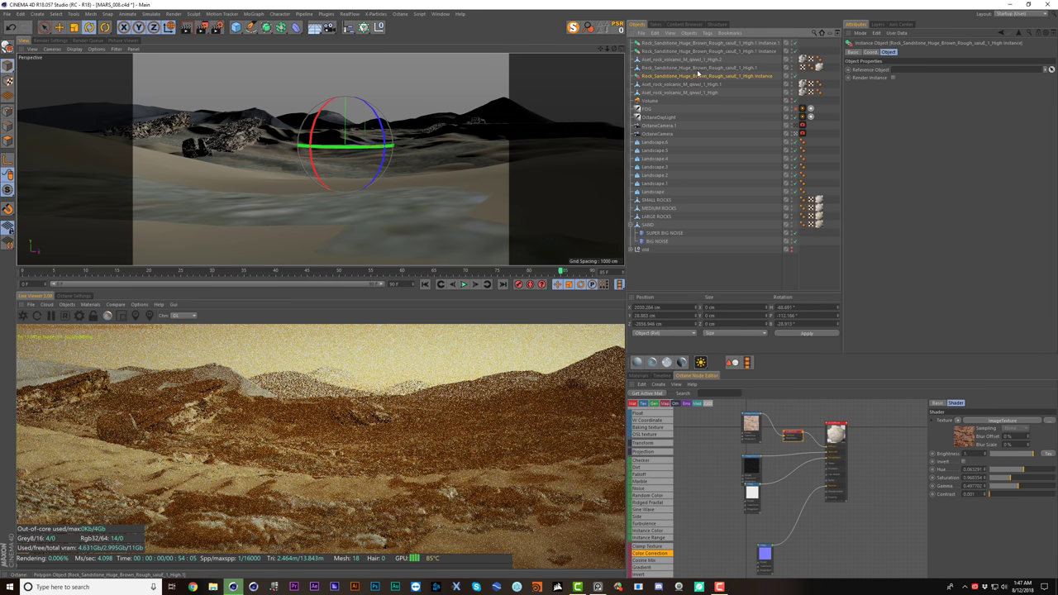
pyautogui.moveTo(857, 73); pyautogui.dragTo(904, 72)
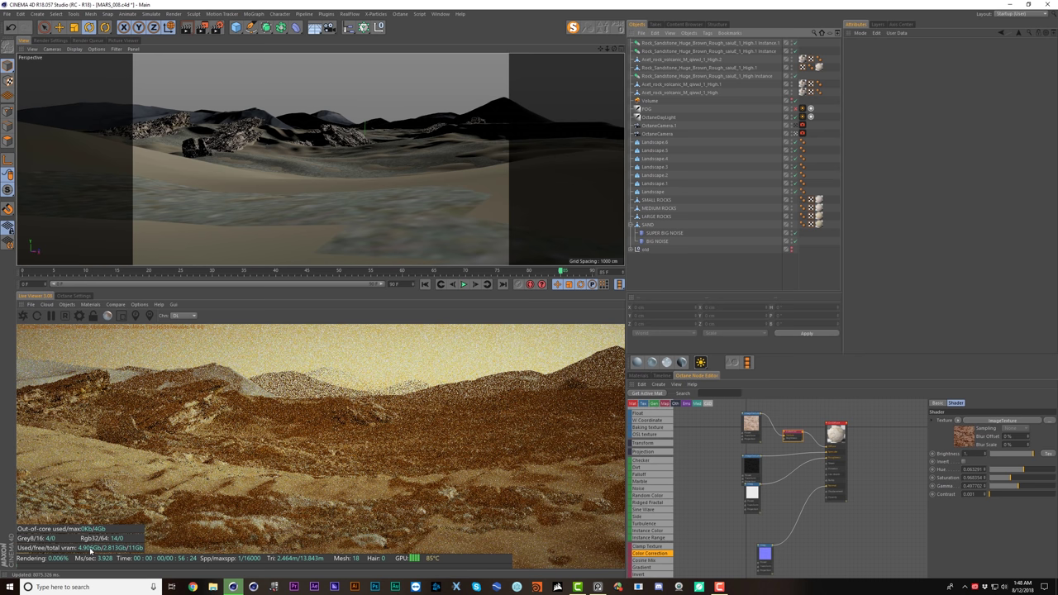
# - Enable Render Instance for all three sandstone rock instances
pyautogui.click(751, 76)
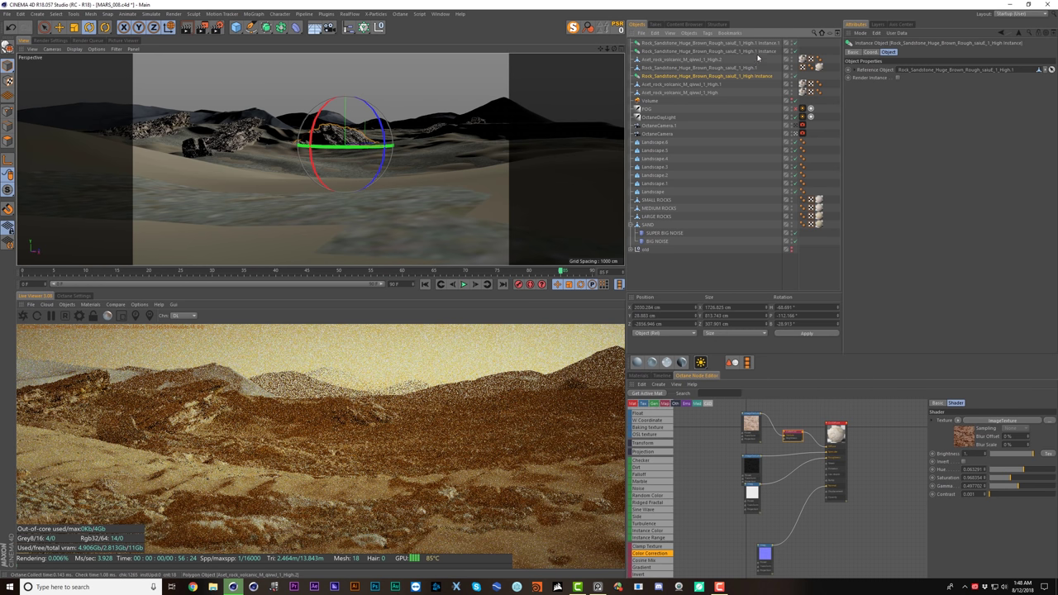
pyautogui.keyDown('ctrl'); pyautogui.click(760, 51); pyautogui.keyUp('ctrl')
pyautogui.keyDown('ctrl'); pyautogui.click(761, 43); pyautogui.keyUp('ctrl')
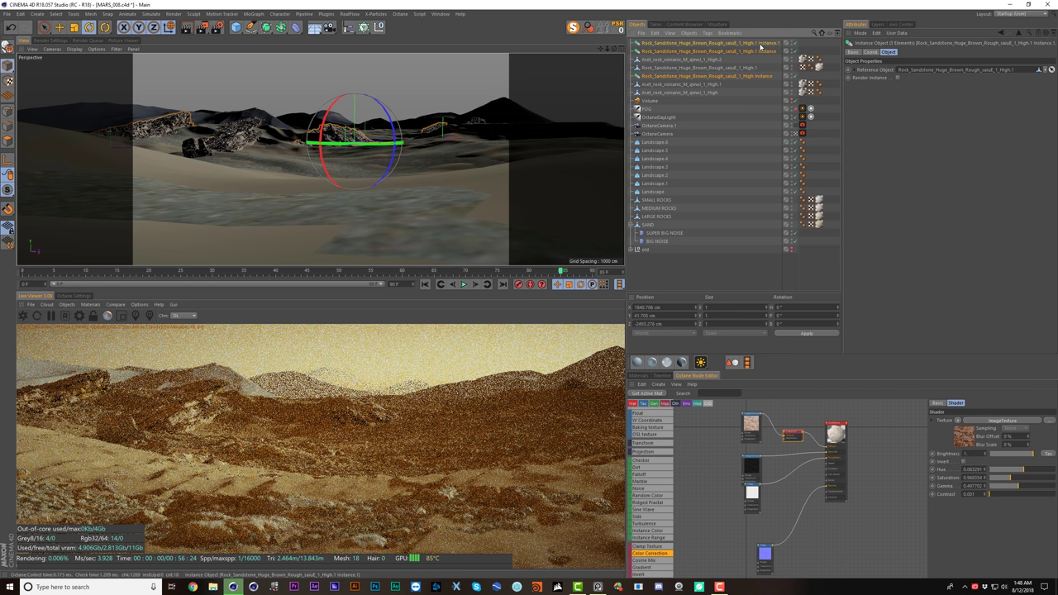
pyautogui.click(898, 77)
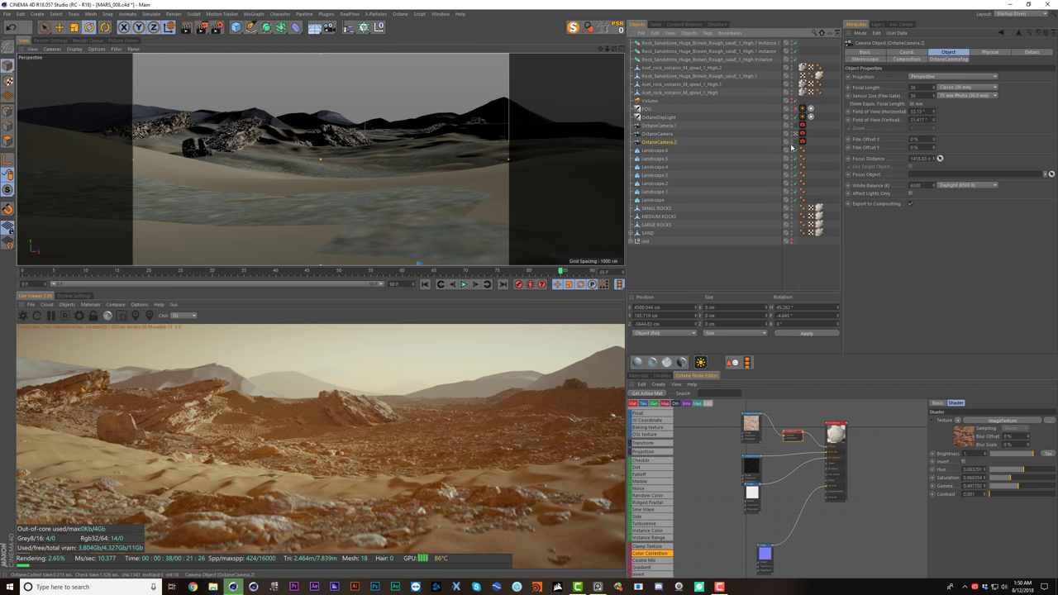
# - Look through OctaneCamera.2 at the distant hills and apply a new Octane glossy material to the large mountain, Landscape.1
pyautogui.click(795, 142)
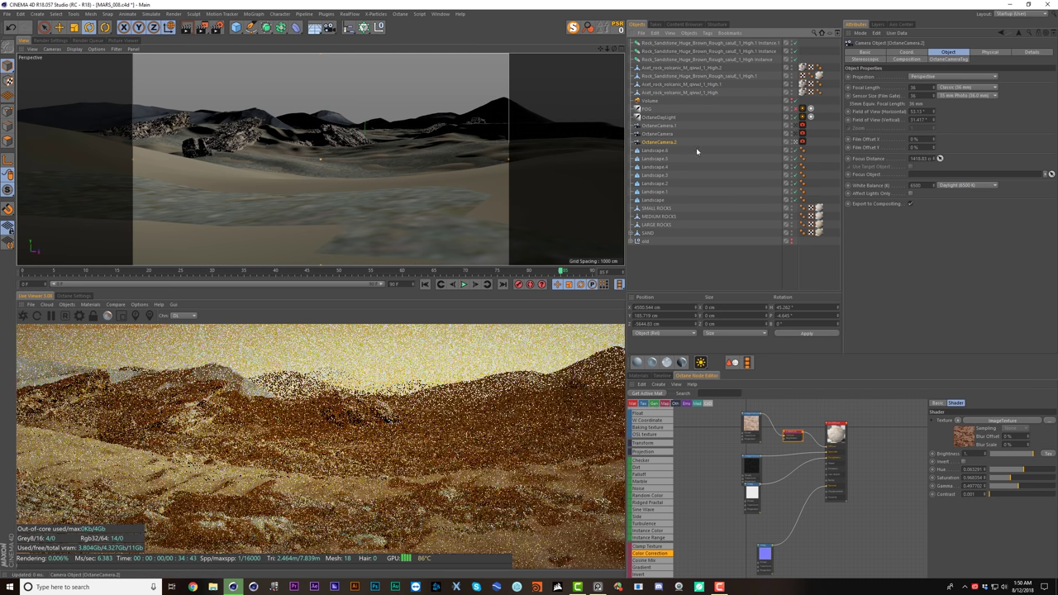
pyautogui.keyDown('alt'); pyautogui.moveTo(504, 107); pyautogui.dragTo(392, 141); pyautogui.keyUp('alt')
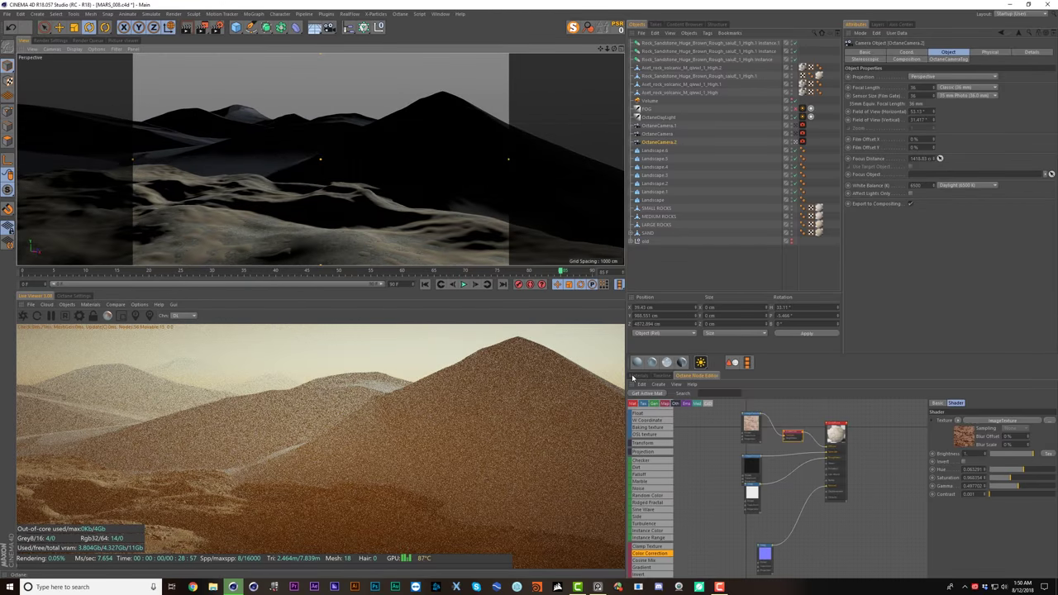
pyautogui.click(639, 375)
pyautogui.click(651, 362)
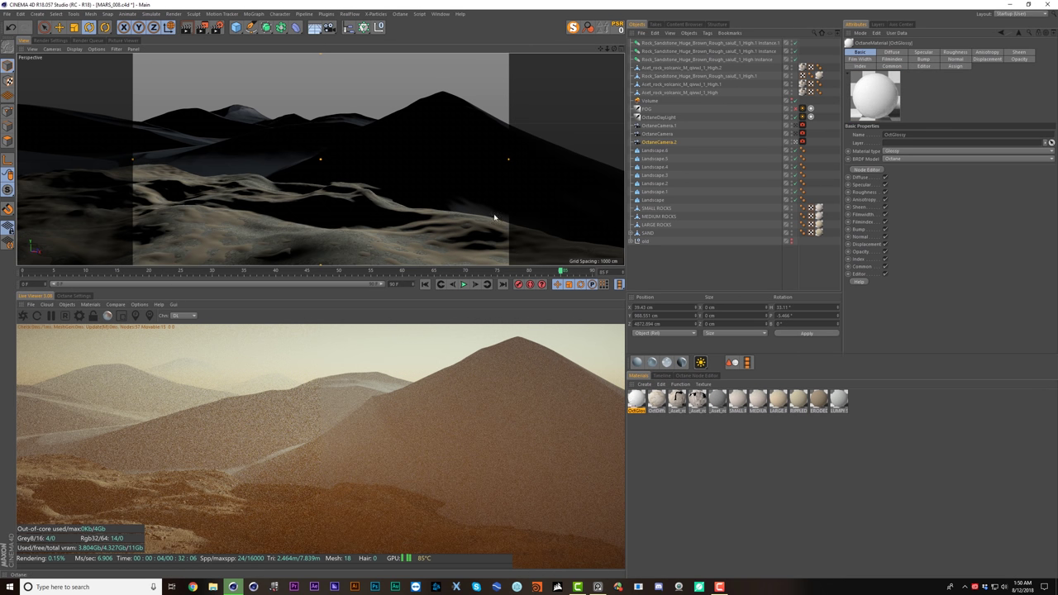
pyautogui.click(446, 146)
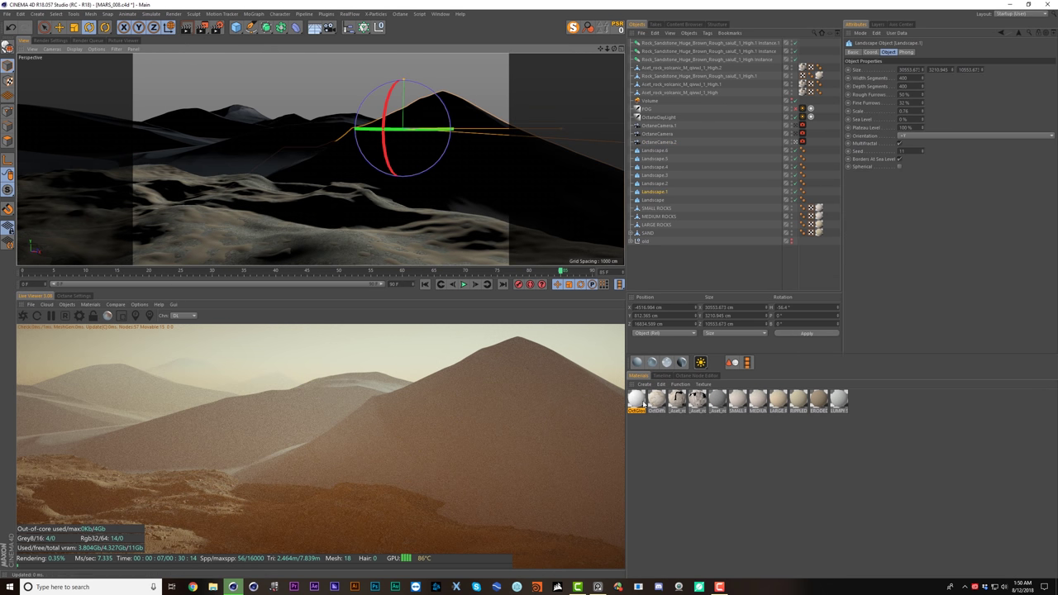
pyautogui.moveTo(634, 405); pyautogui.dragTo(651, 279)
pyautogui.moveTo(666, 195); pyautogui.dragTo(810, 191)
# - Add an Image Texture node to the mountain's glossy material and connect it to the diffuse channel
pyautogui.click(697, 376)
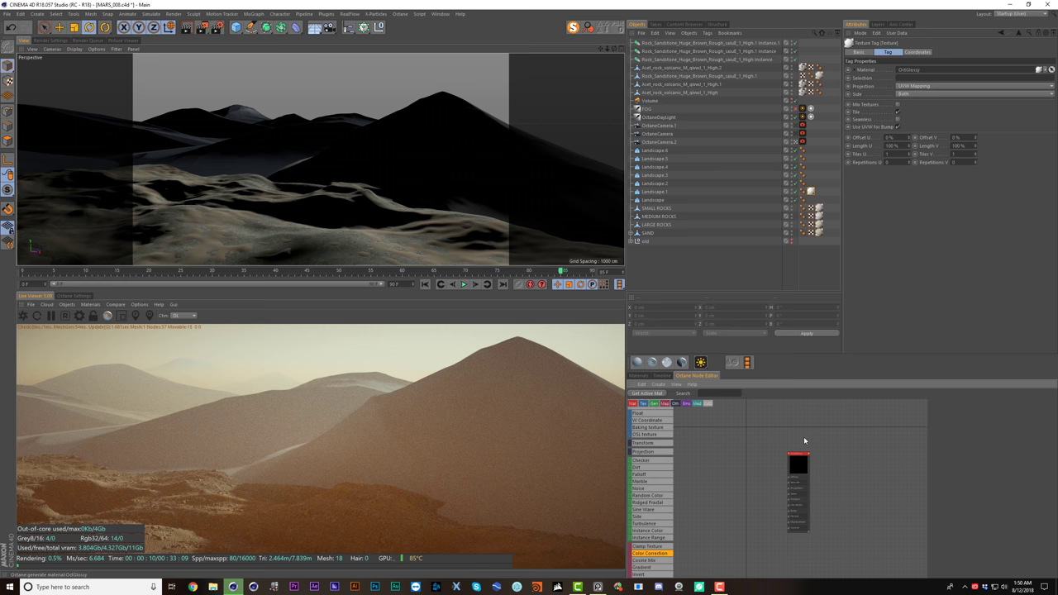
pyautogui.moveTo(803, 455); pyautogui.dragTo(803, 418)
pyautogui.moveTo(652, 436); pyautogui.dragTo(752, 471)
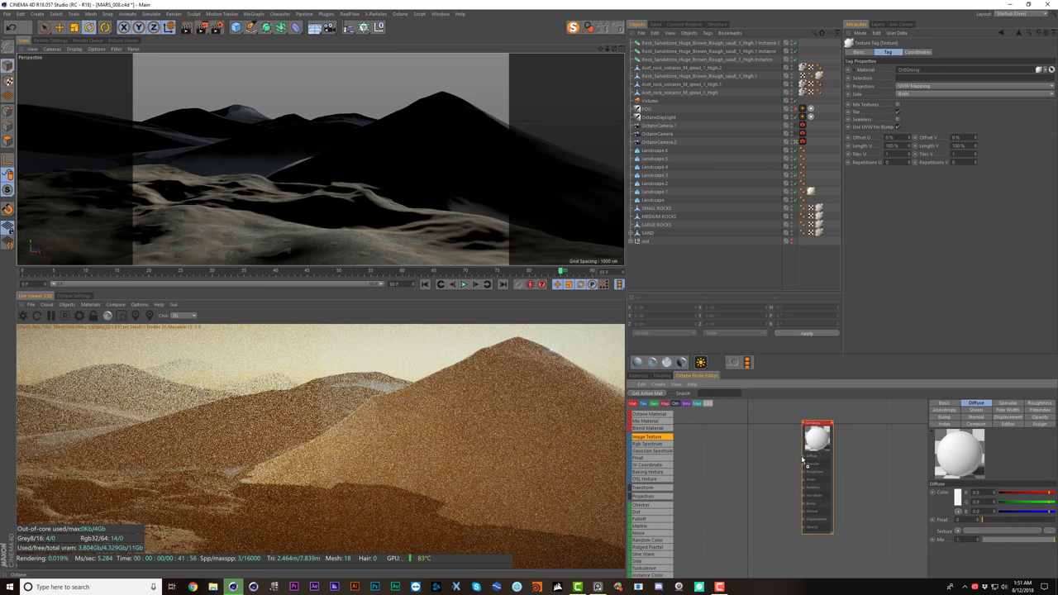
# - Preview TexturesCom_CliffLayered_8192_albedo from the TEXTURES.COM 3D SCANS folder and load it into the diffuse image texture
pyautogui.doubleClick(761, 467)
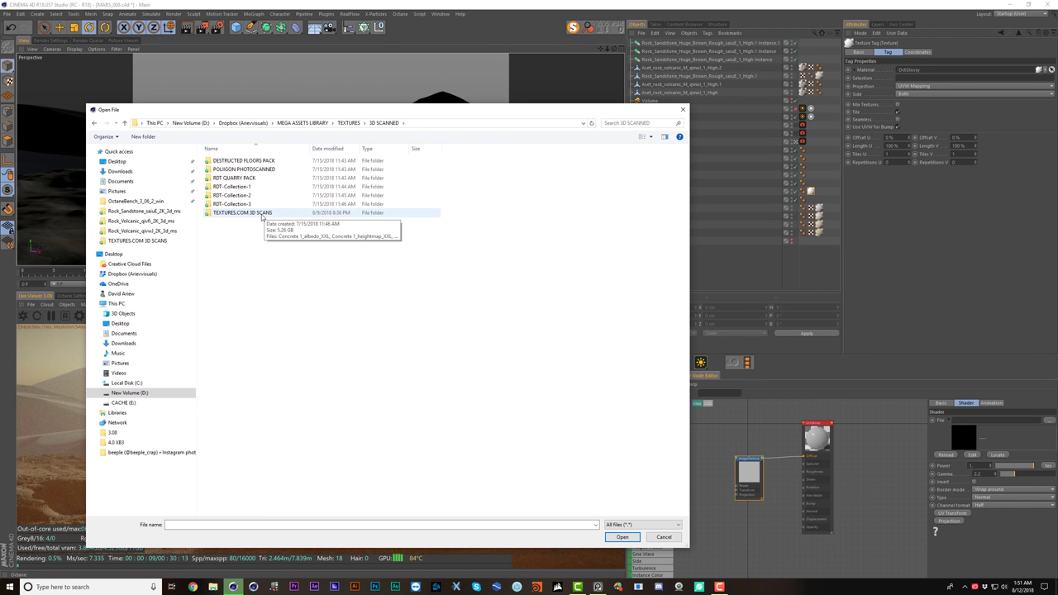
pyautogui.doubleClick(248, 212)
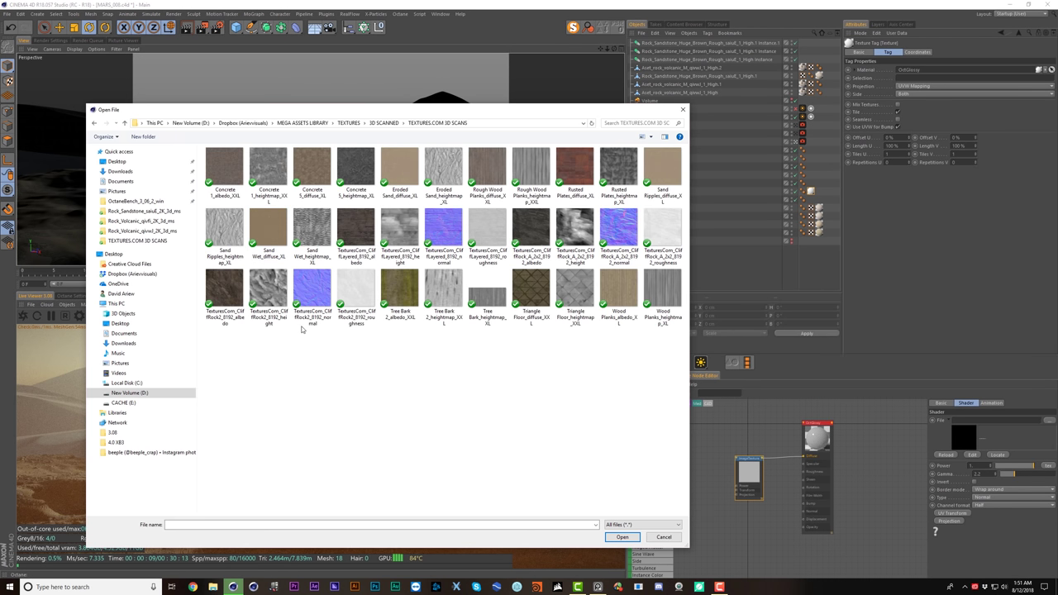
pyautogui.click(337, 261)
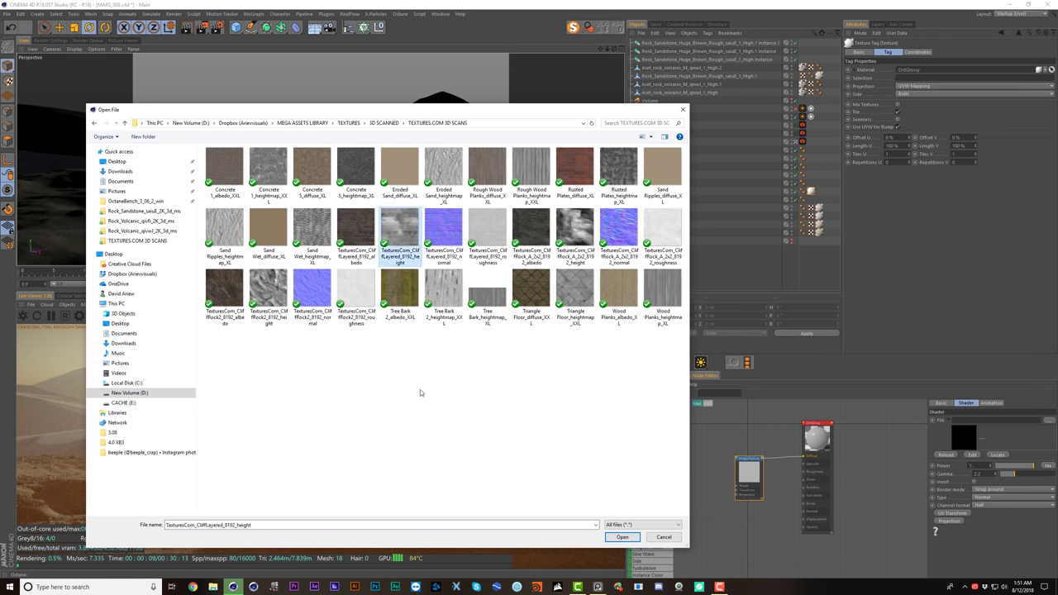
pyautogui.rightClick(361, 226)
pyautogui.click(311, 242)
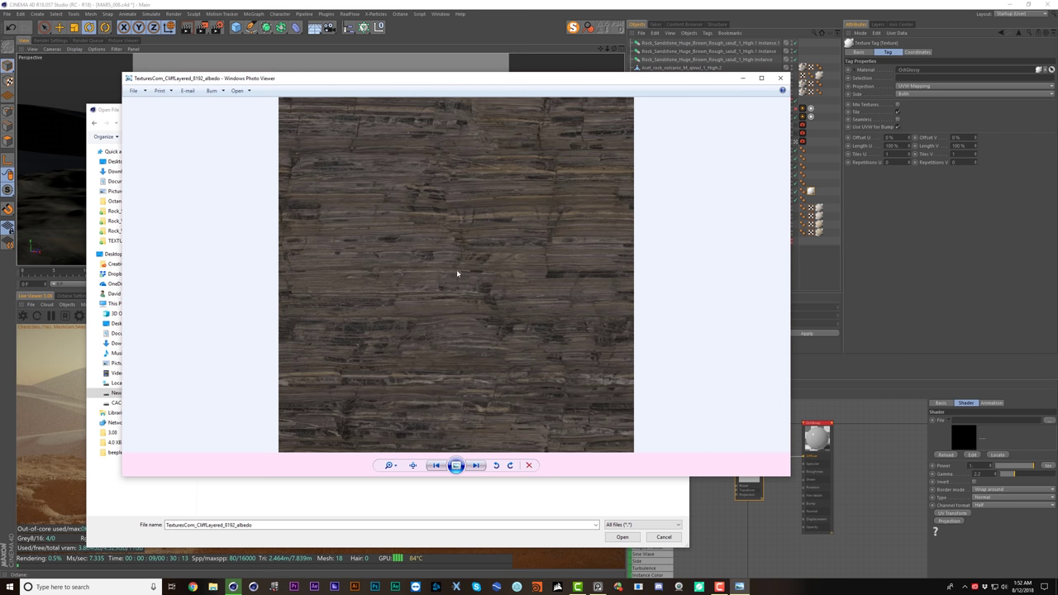
pyautogui.click(779, 78)
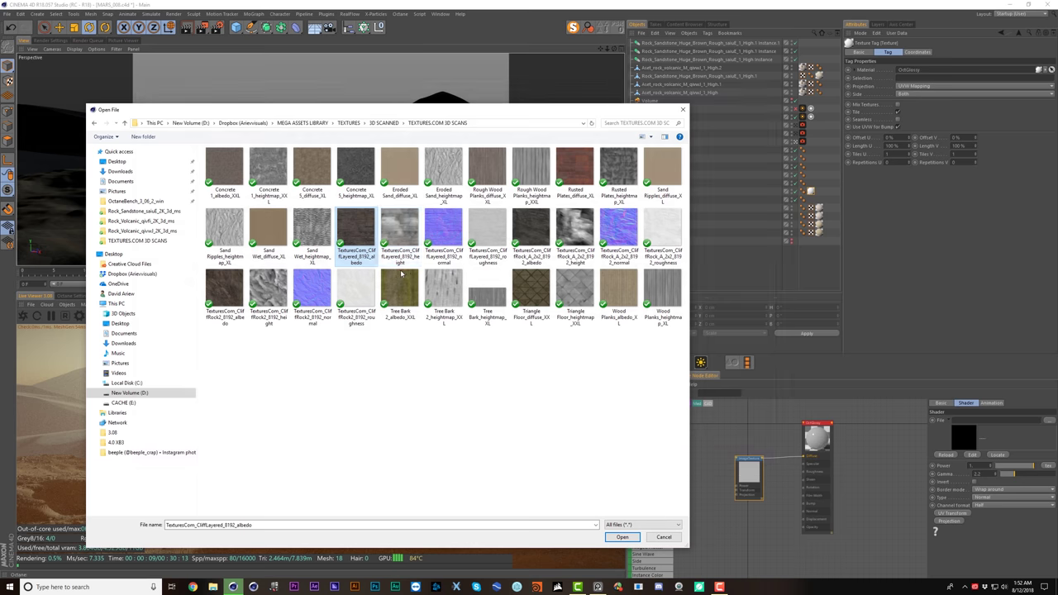
pyautogui.doubleClick(357, 232)
pyautogui.click(576, 320)
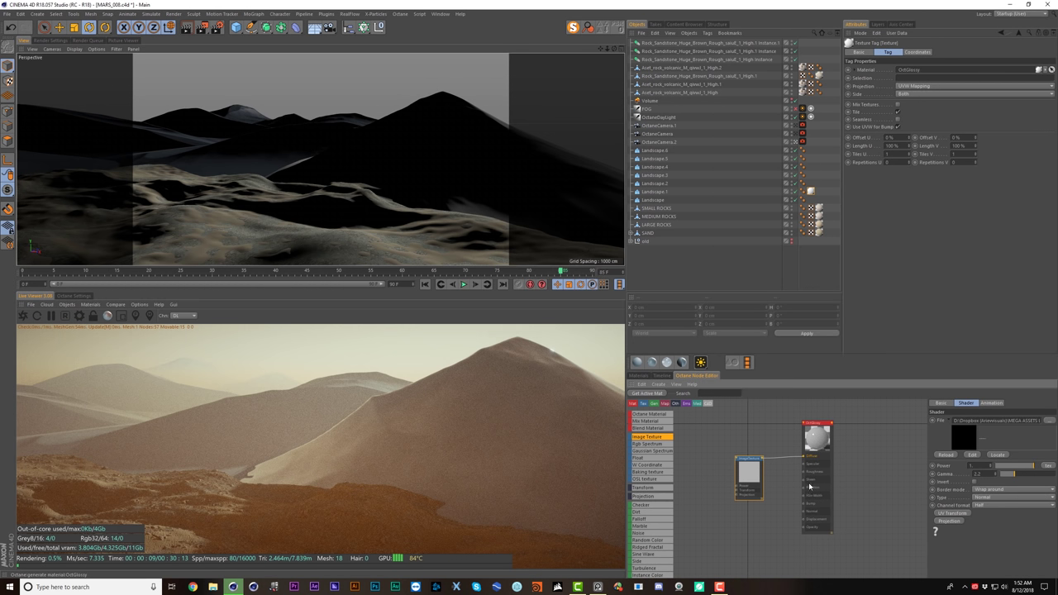
# - Add a UV Transform node to the cliff albedo texture and rotate the texture about Z
pyautogui.moveTo(749, 476); pyautogui.dragTo(719, 451)
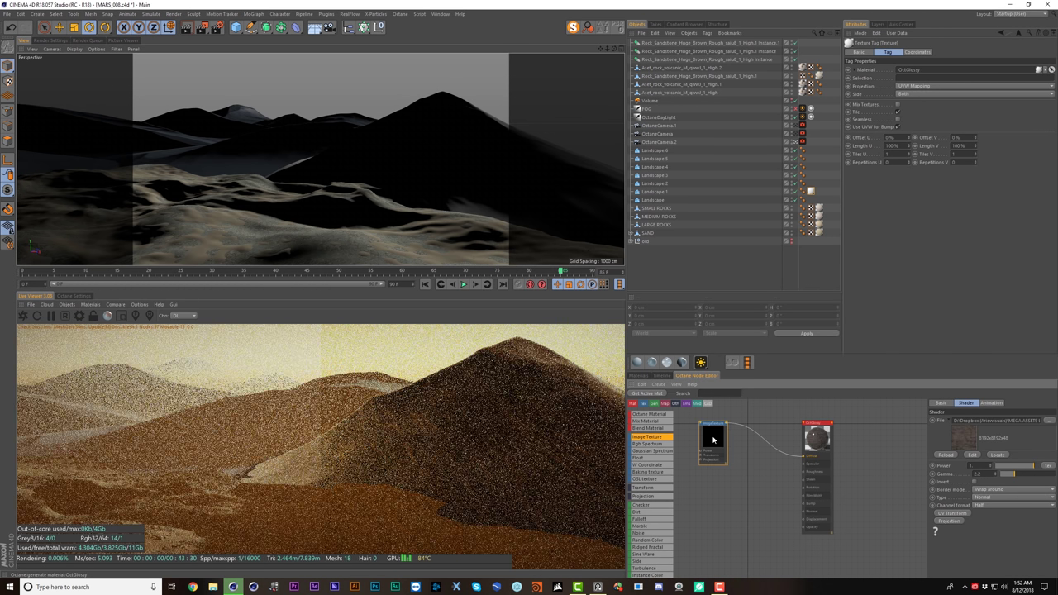
pyautogui.click(951, 512)
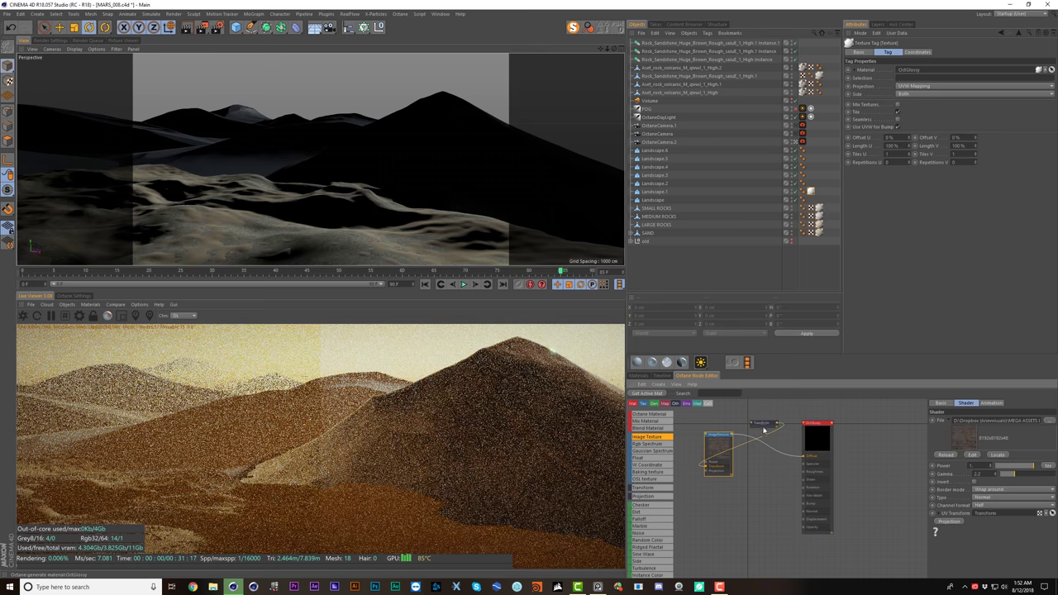
pyautogui.moveTo(682, 467); pyautogui.dragTo(673, 482)
pyautogui.moveTo(709, 472); pyautogui.dragTo(762, 470, button='middle')
pyautogui.moveTo(1007, 472); pyautogui.dragTo(1005, 472)
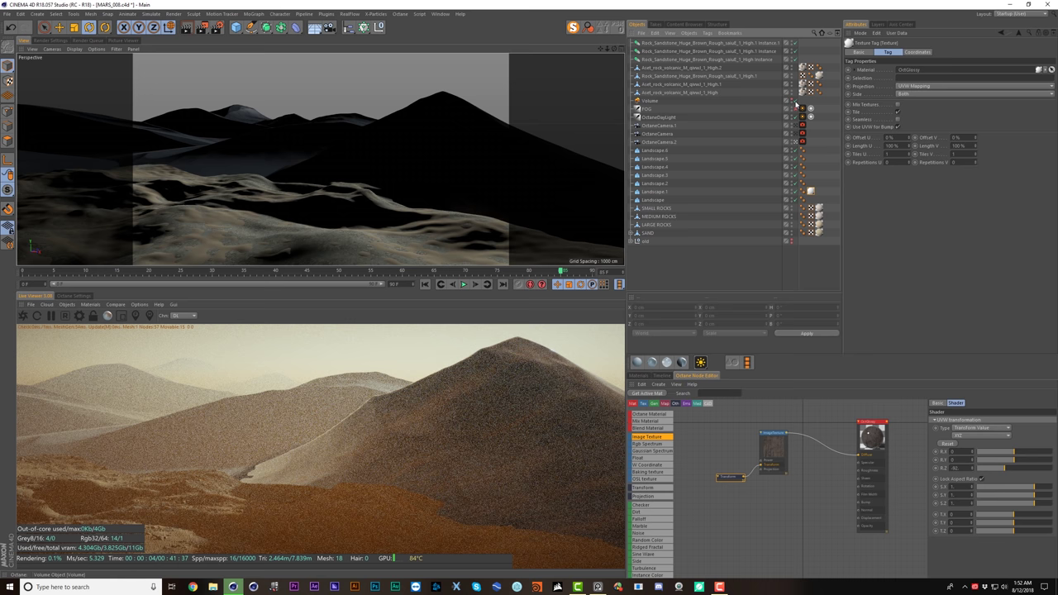
# - Disable the Volume object, and set the cliff texture's transform to about 64° Z rotation and about 0.189 scale
pyautogui.click(814, 154)
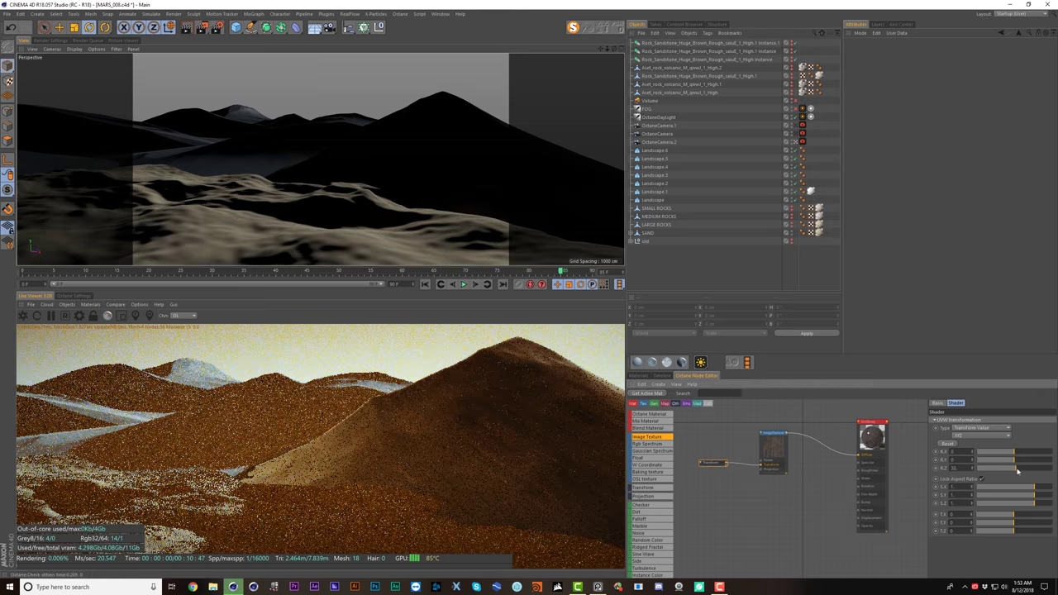
pyautogui.moveTo(1017, 469); pyautogui.dragTo(1021, 472)
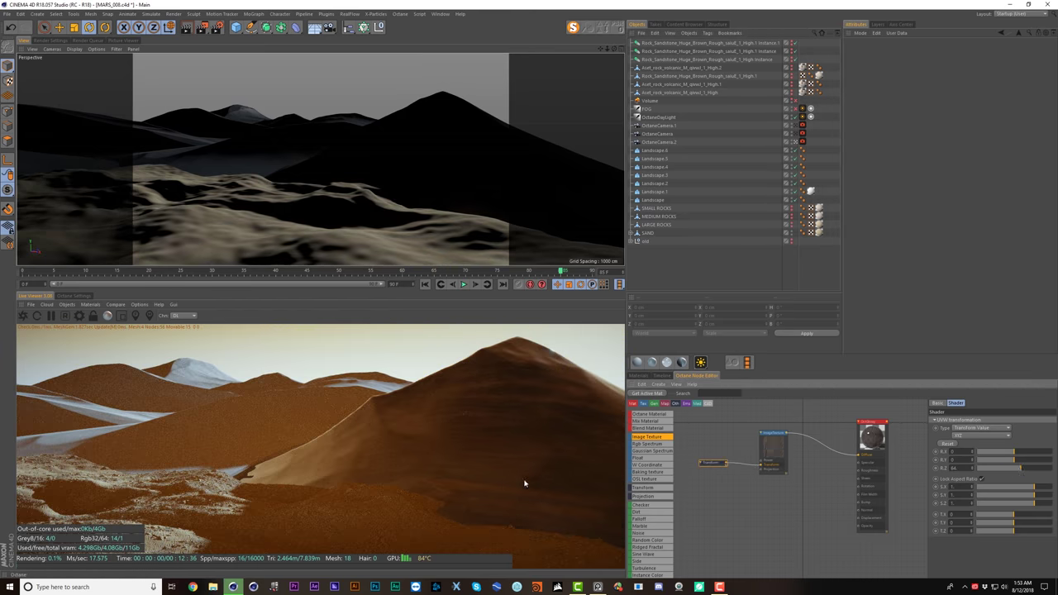
pyautogui.moveTo(1034, 490); pyautogui.dragTo(1022, 493)
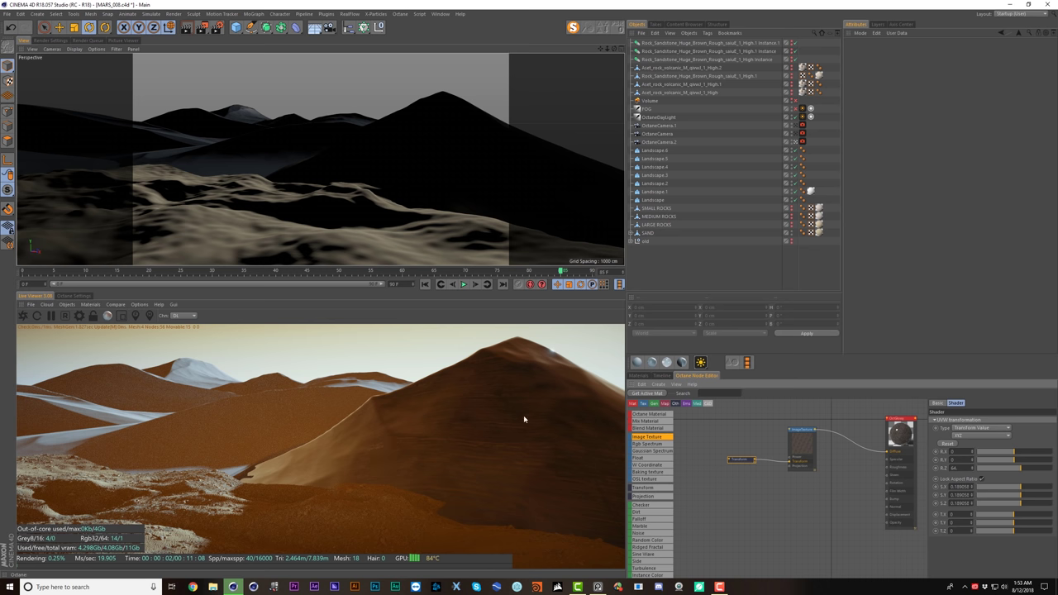
# - Duplicate the cliff image texture node, connect the same transform to it, and load TexturesCom_CliffLayered_8192_height
pyautogui.moveTo(804, 446); pyautogui.dragTo(813, 501)
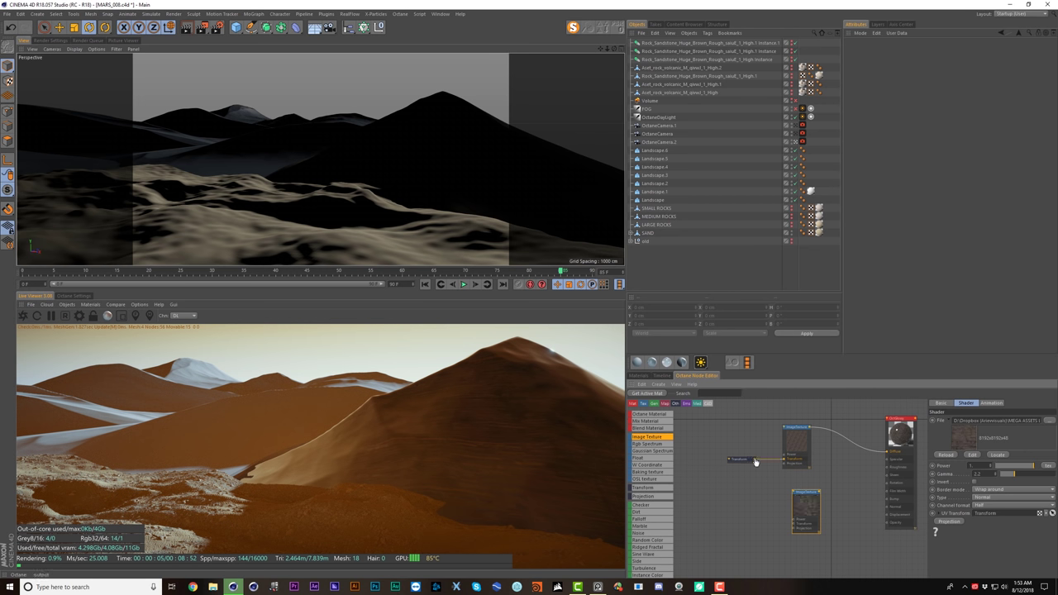
pyautogui.moveTo(754, 460); pyautogui.dragTo(794, 522)
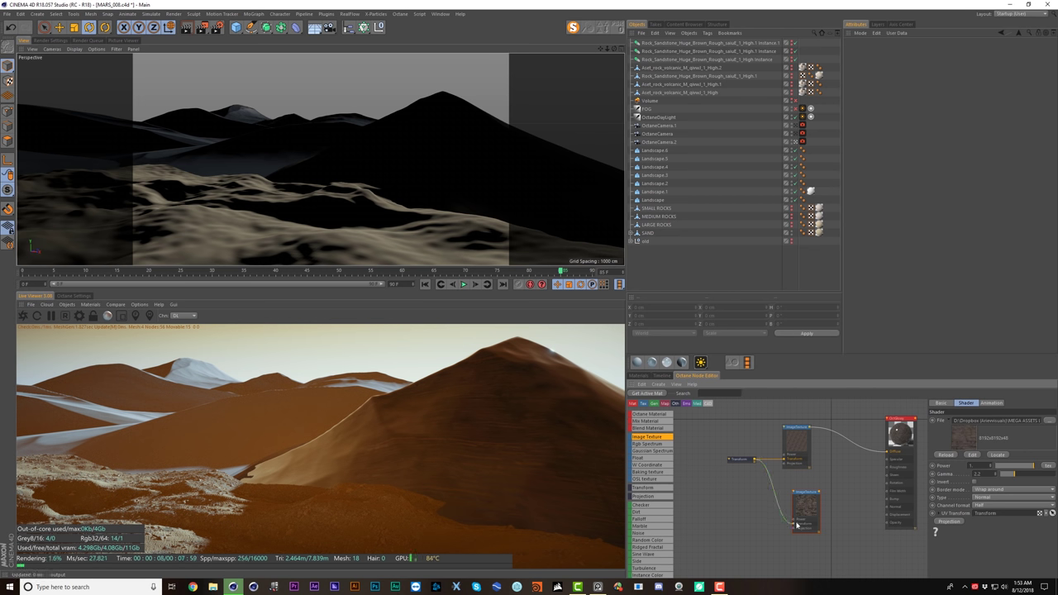
pyautogui.click(1048, 421)
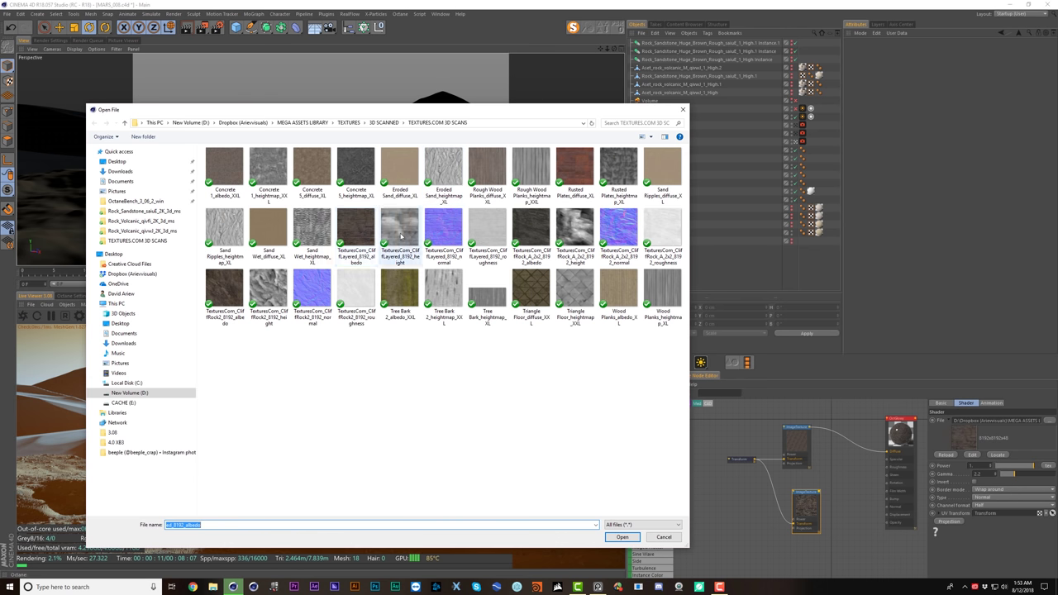
pyautogui.doubleClick(400, 237)
pyautogui.click(576, 321)
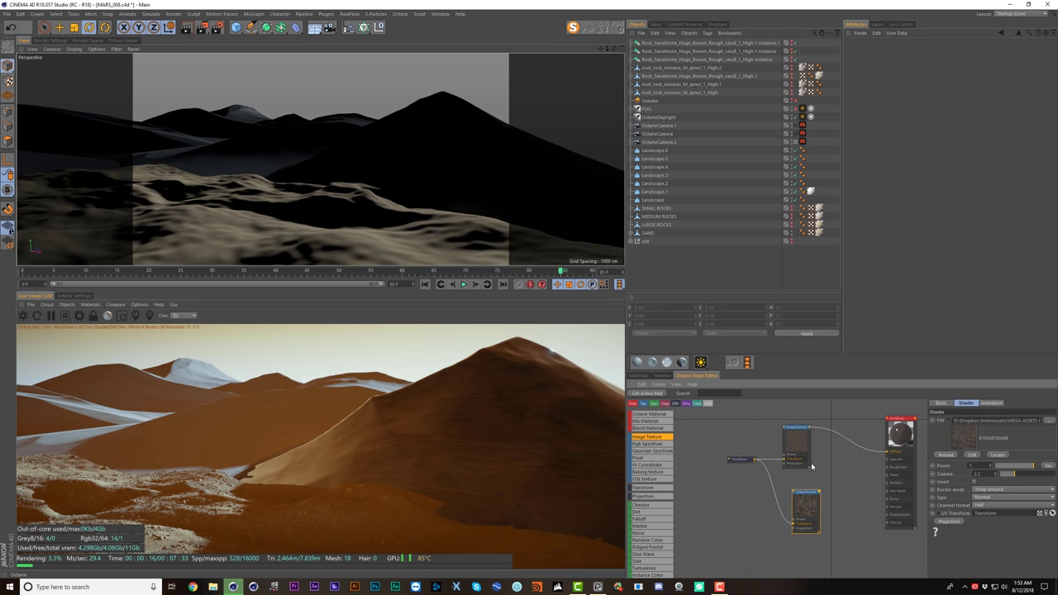
# - Add displacement to the cliff material and connect the height image texture to the displacement node
pyautogui.click(901, 432)
pyautogui.click(1005, 417)
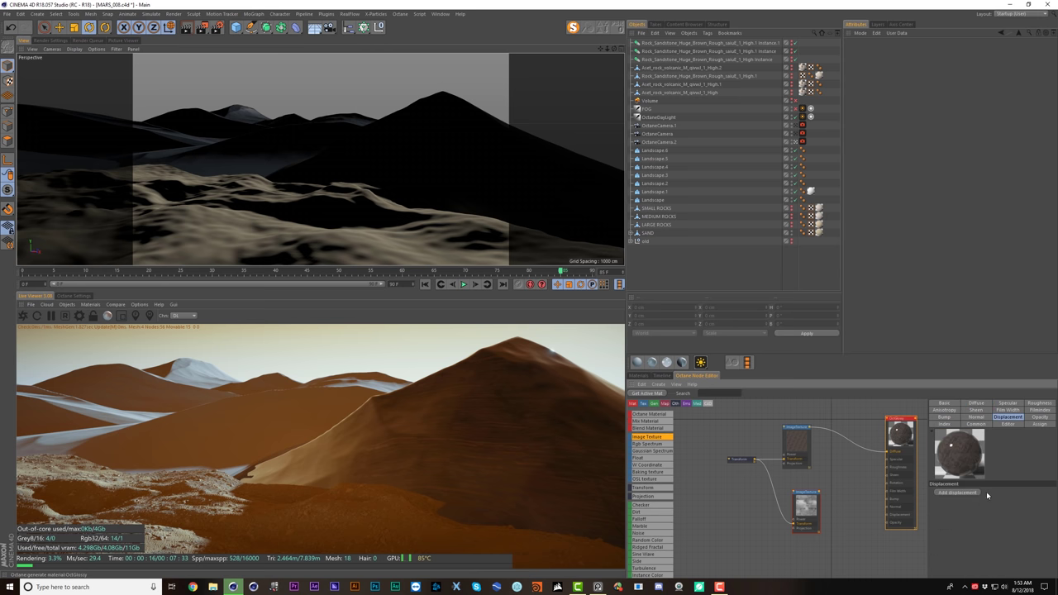
pyautogui.click(976, 492)
pyautogui.moveTo(868, 500); pyautogui.dragTo(844, 513)
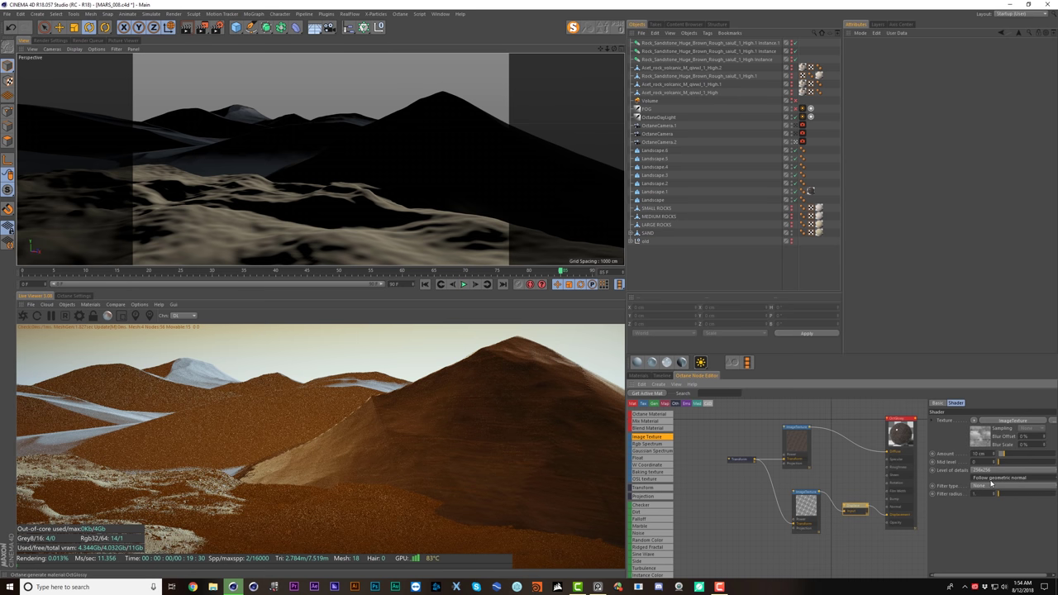
# - Set the displacement to follow the smoothed normal, with a level of detail of 8192x8192 and an amount of 100 cm
pyautogui.click(992, 479)
pyautogui.click(991, 502)
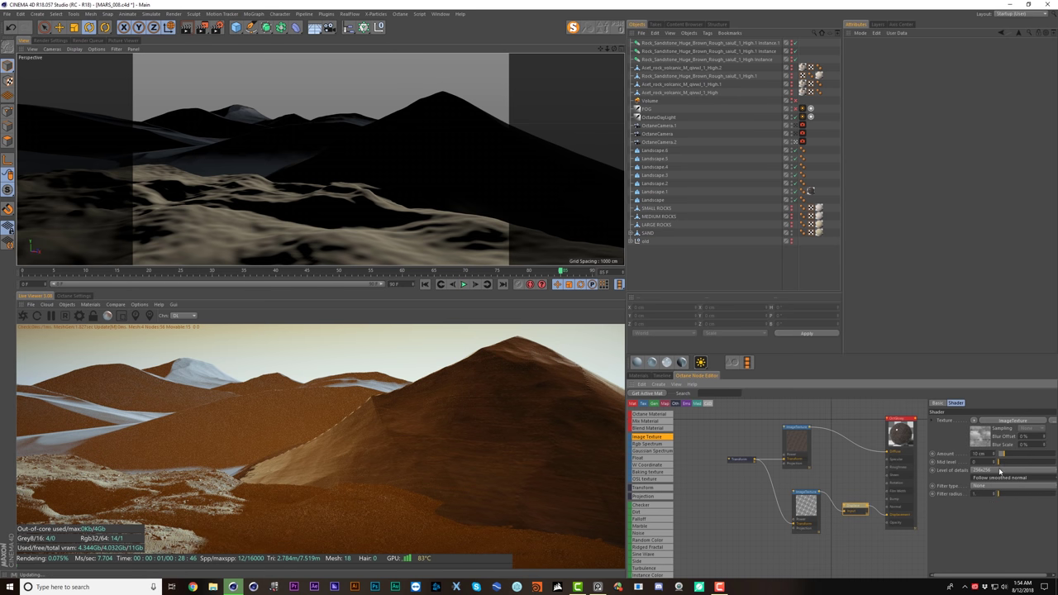
pyautogui.click(997, 470)
pyautogui.click(984, 519)
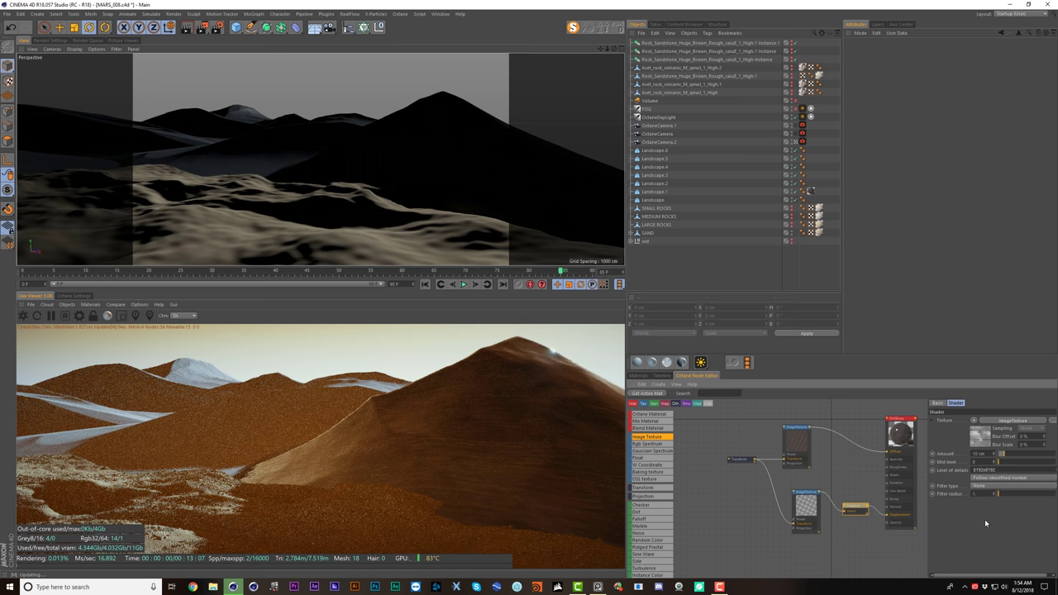
pyautogui.press('BackSpace')
pyautogui.write('10')
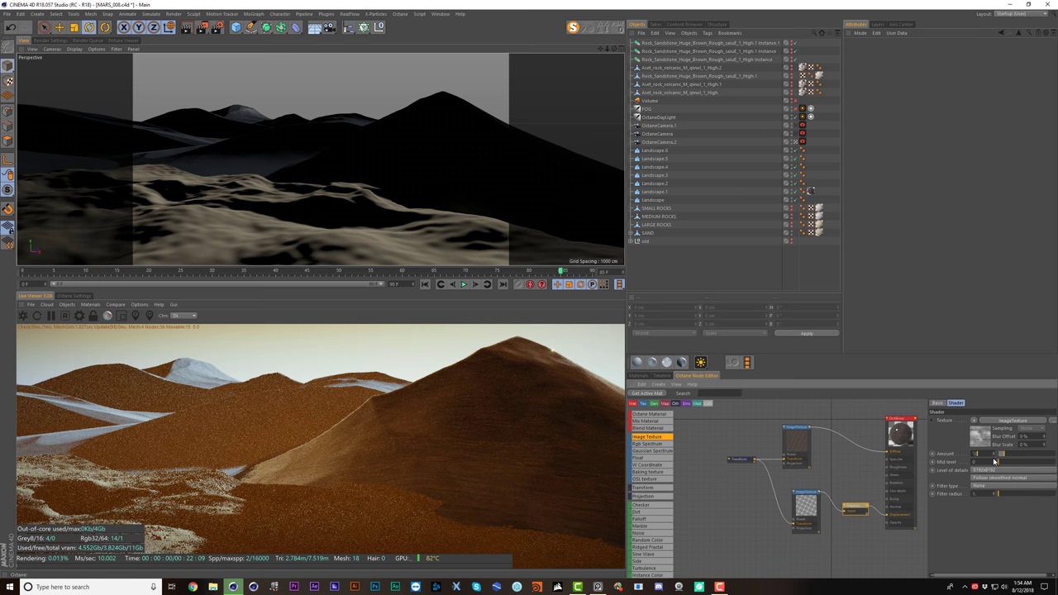
pyautogui.write('0')
pyautogui.press('Return')
# - Set the scale of the shared cliff texture transform to 0.1
pyautogui.click(738, 461)
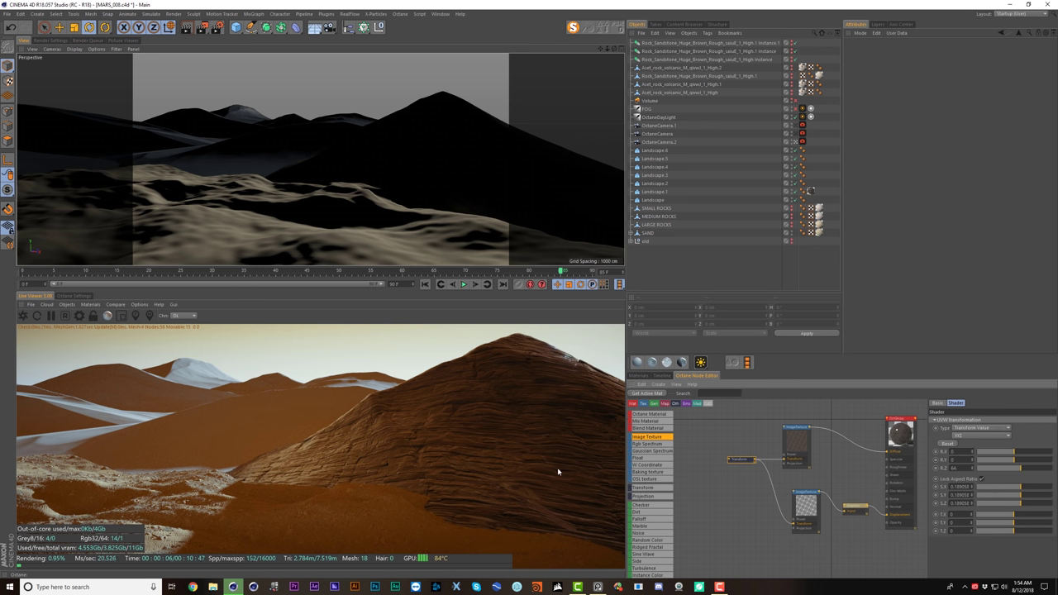
pyautogui.doubleClick(960, 487)
pyautogui.write('0.05')
pyautogui.press('Return')
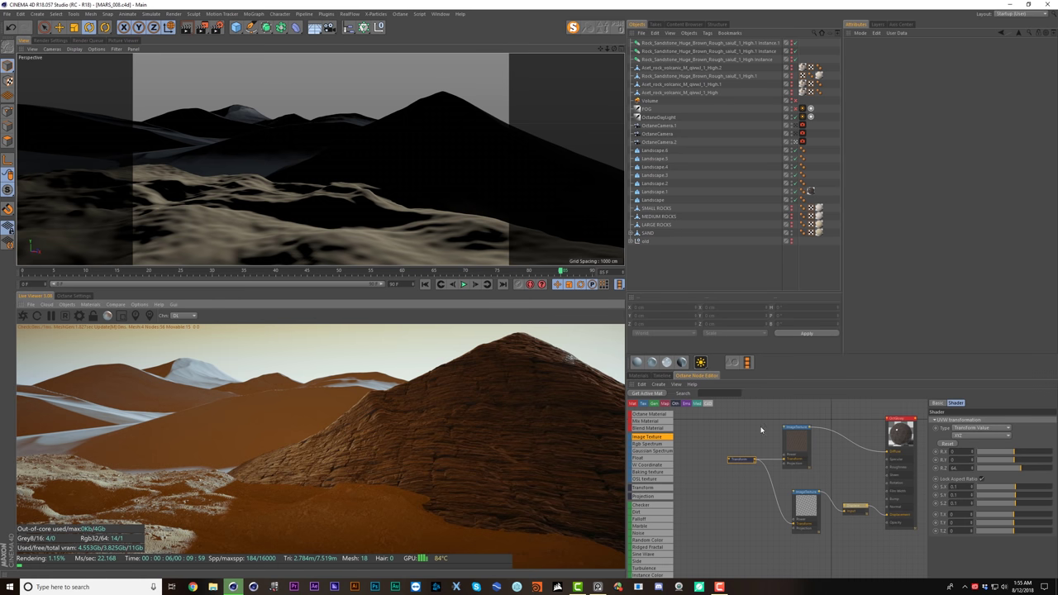
# - Lower the cliff albedo texture's gamma to about 1.42 and insert a Color Correction node between it and the material's diffuse input
pyautogui.click(795, 445)
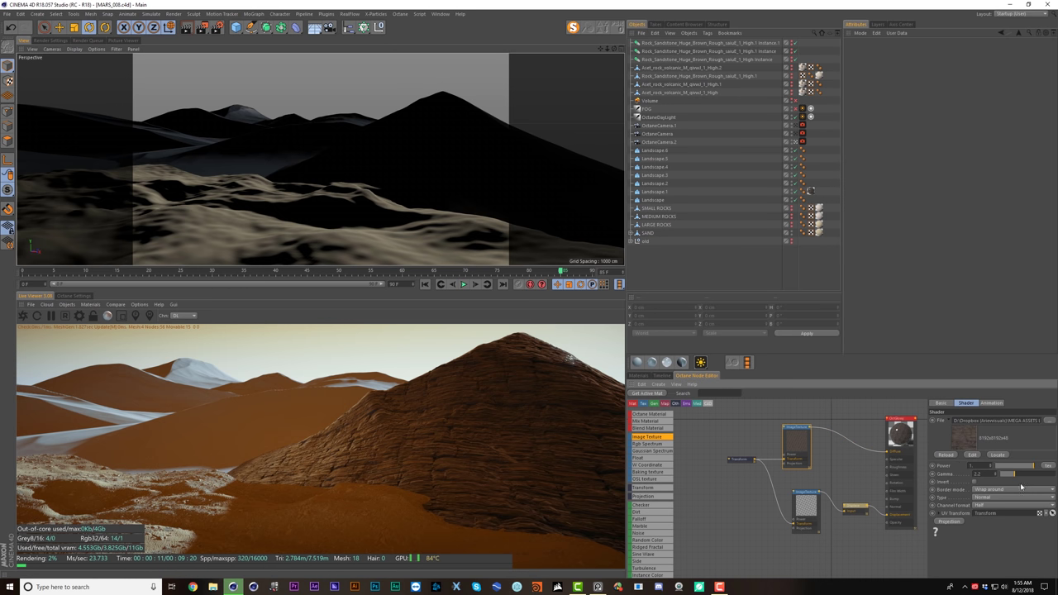
pyautogui.moveTo(1010, 477); pyautogui.dragTo(1009, 473)
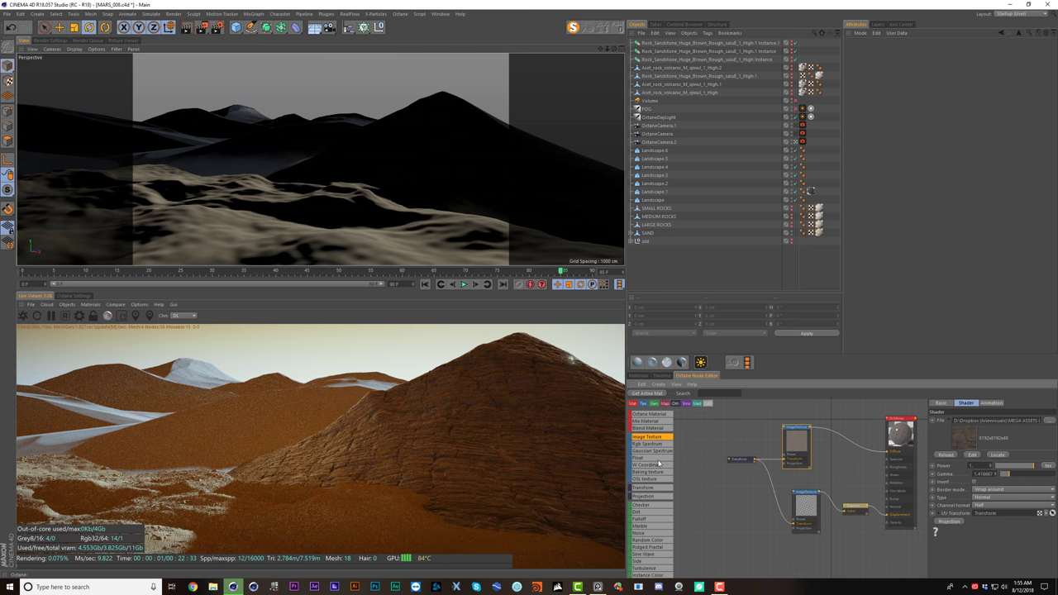
pyautogui.scroll(-3, 648, 526)
pyautogui.moveTo(665, 521); pyautogui.dragTo(857, 448)
# - Set the Color Correction hue to about 0.08, saturation to about 2.03, gamma to about 0.47 and contrast to about 0.75
pyautogui.moveTo(1009, 479); pyautogui.dragTo(1017, 481)
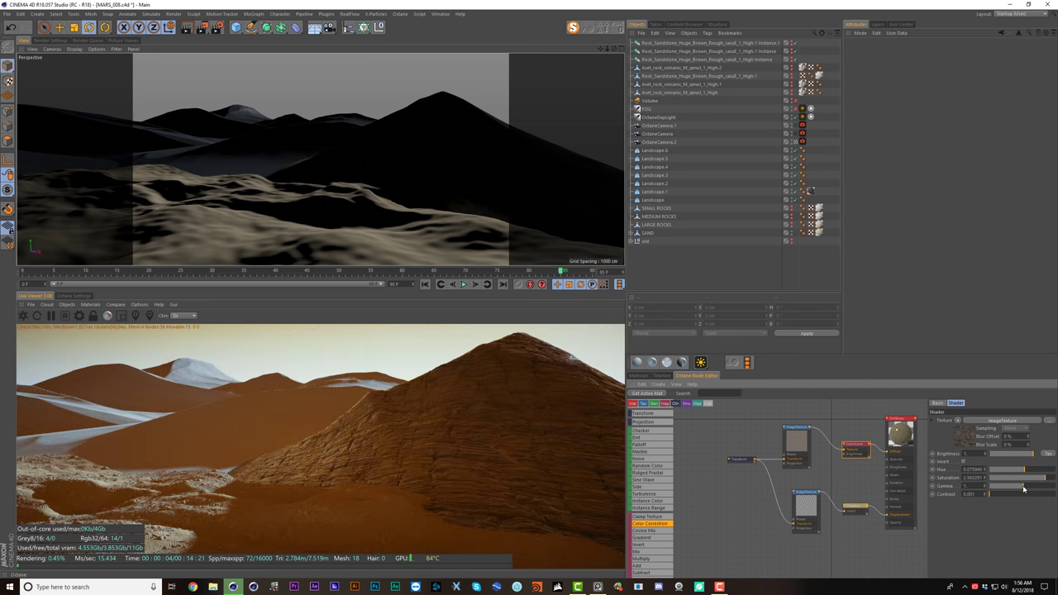
pyautogui.moveTo(1023, 489); pyautogui.dragTo(1021, 489)
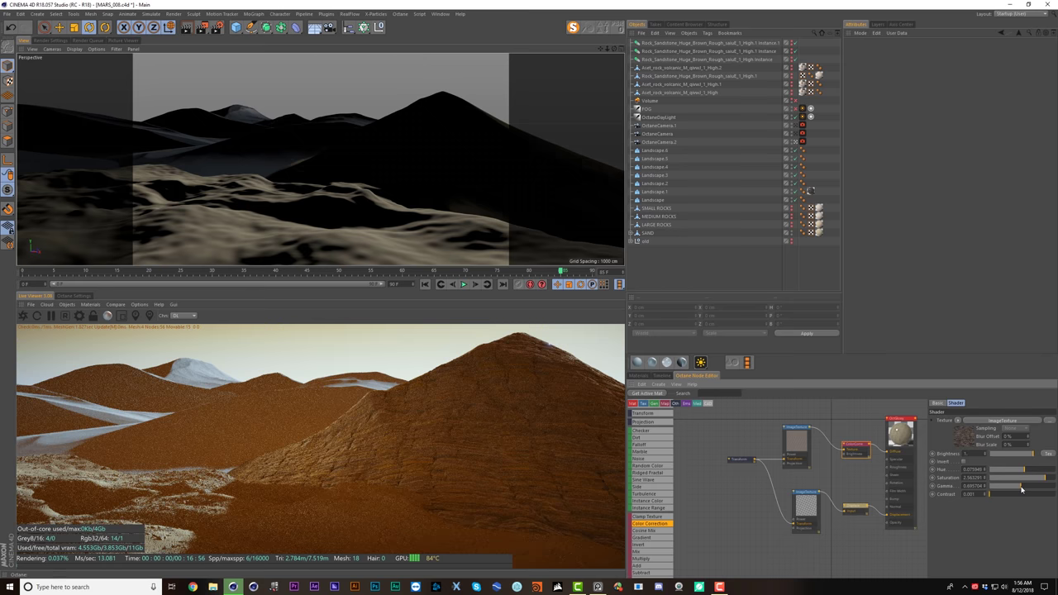
pyautogui.moveTo(1029, 496); pyautogui.dragTo(1046, 499)
pyautogui.moveTo(1044, 480)
pyautogui.mouseDown()
pyautogui.moveTo(1034, 481)
pyautogui.moveTo(1034, 497)
pyautogui.mouseUp()
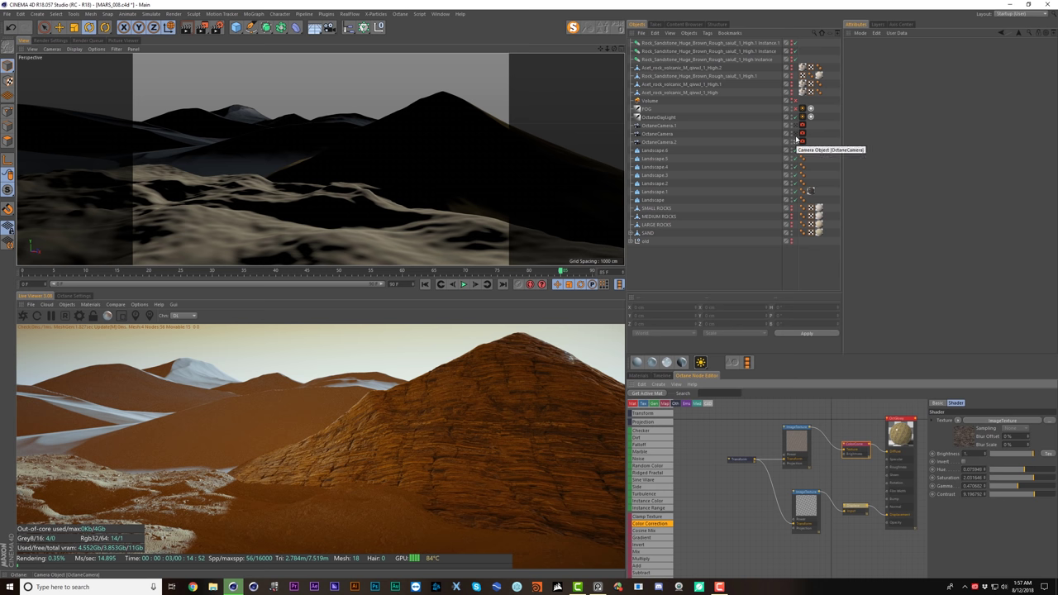
# - View the scene through OctaneCamera without the Volume, and reduce the Color Correction gamma to about 0.42 and saturation to about 0.96
pyautogui.click(795, 134)
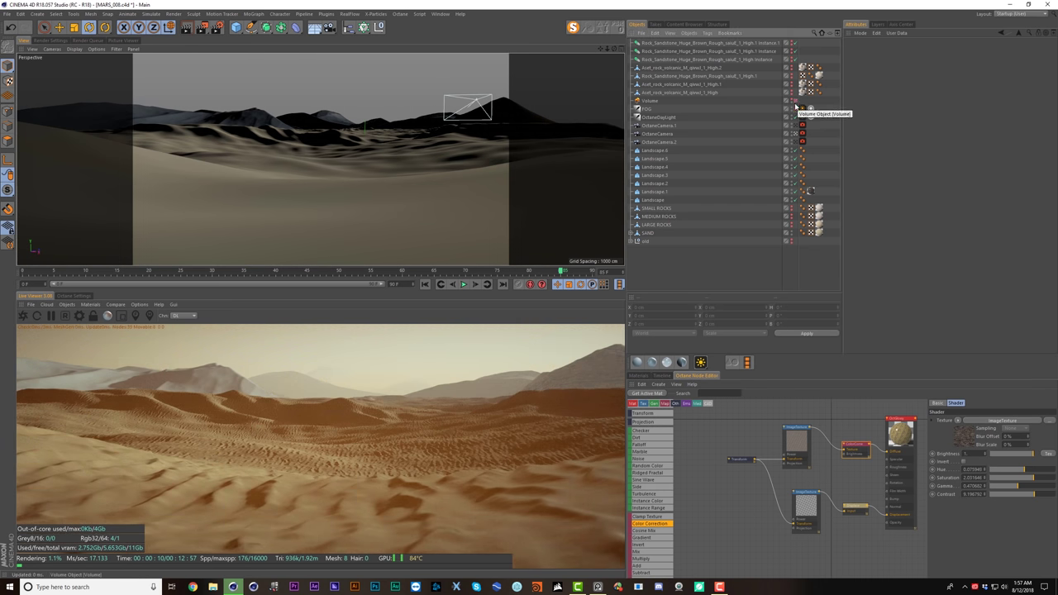
pyautogui.click(796, 108)
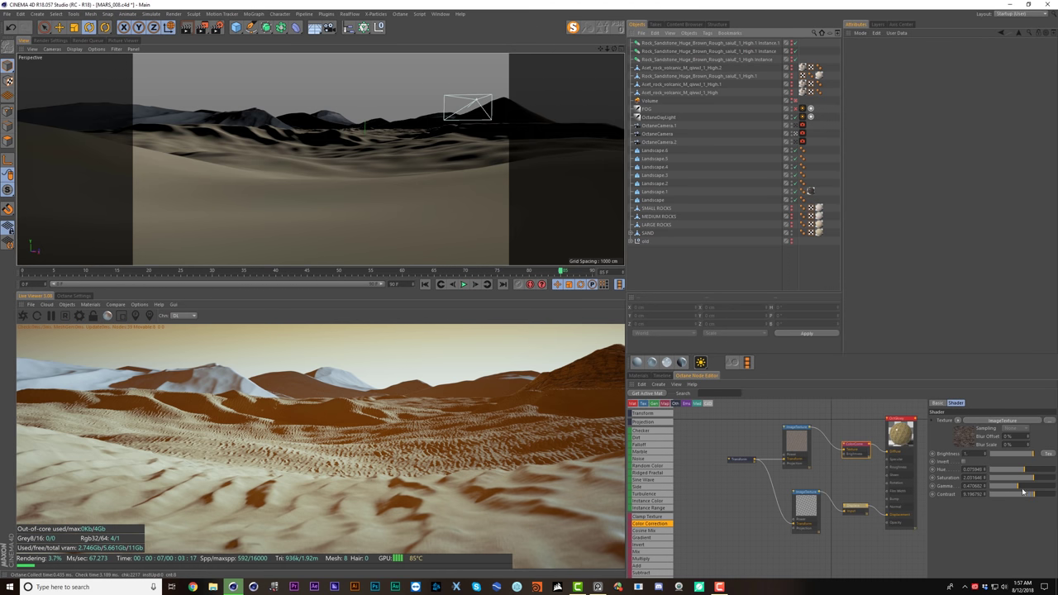
pyautogui.moveTo(1018, 489); pyautogui.dragTo(1017, 489)
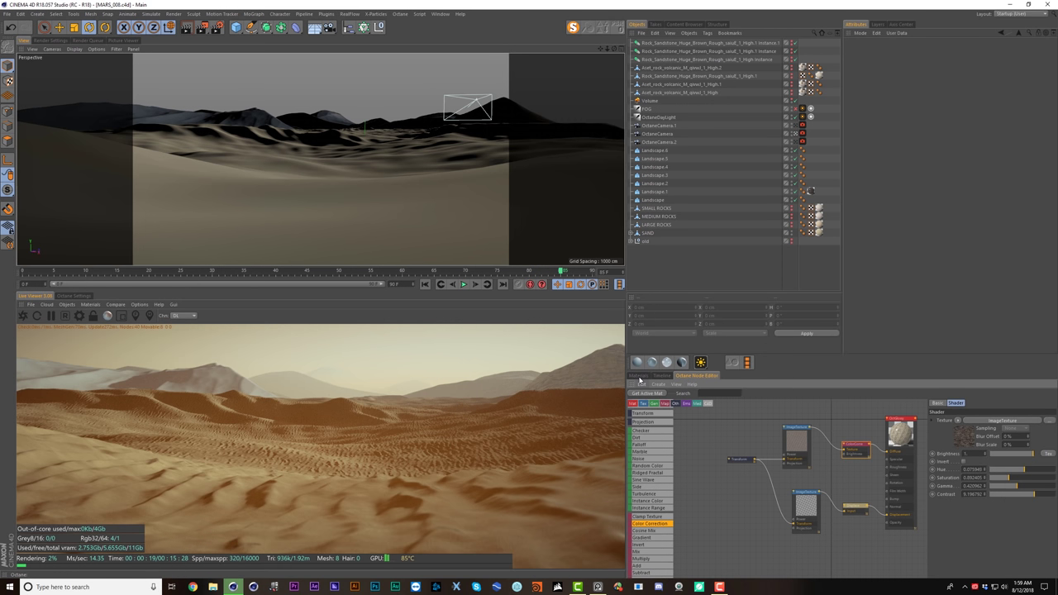
# - Copy the cliff material tag from the textured Landscape object to all the other Landscape objects
pyautogui.click(638, 376)
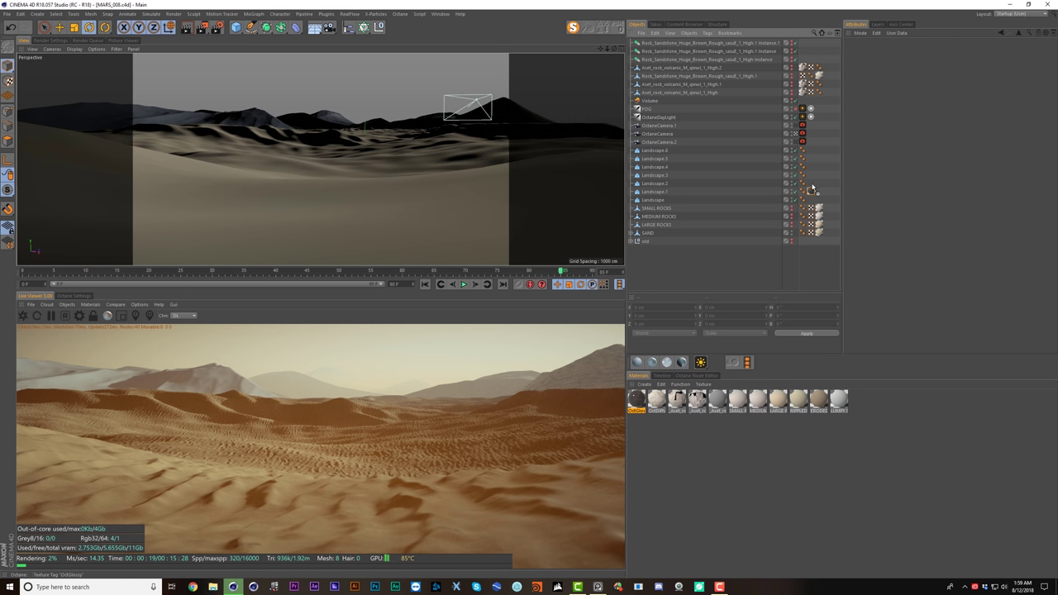
pyautogui.moveTo(811, 189); pyautogui.dragTo(813, 162)
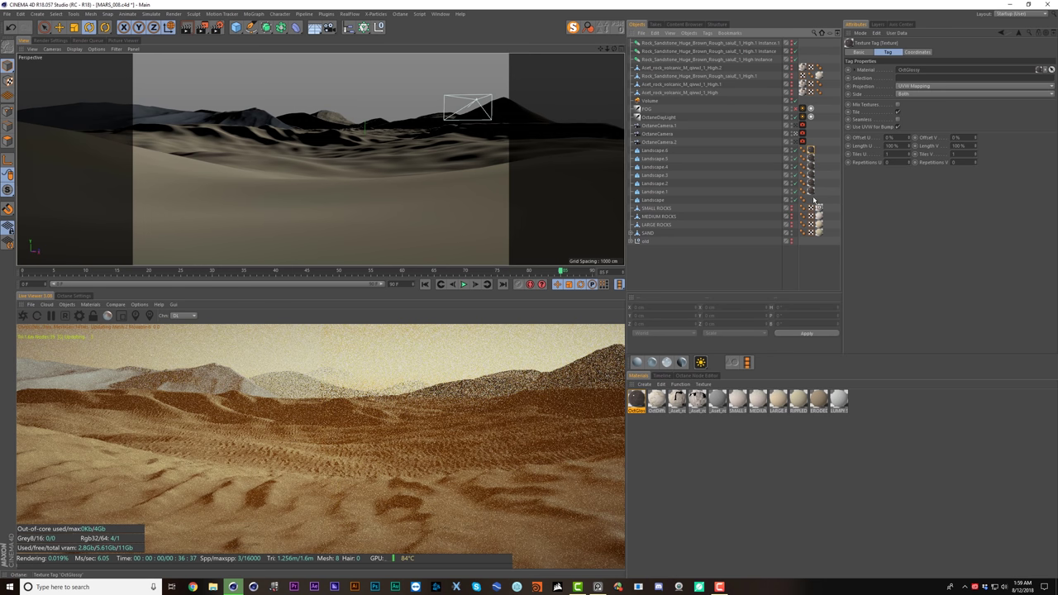
pyautogui.click(727, 264)
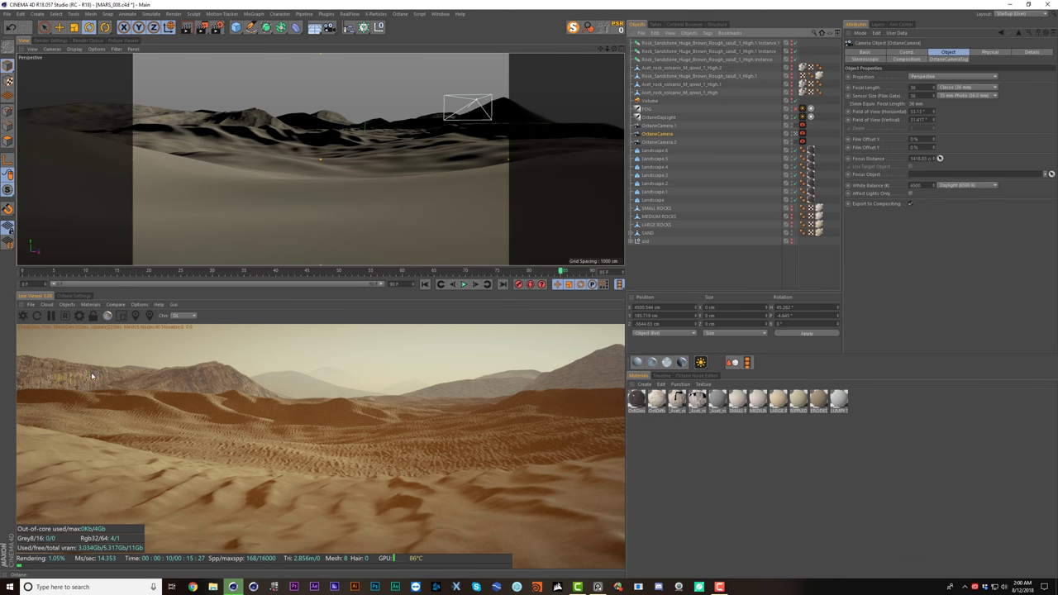
# - Duplicate OctaneCamera, look through the copy, and move it close to the mountain on the view's left side
pyautogui.keyDown('ctrl'); pyautogui.moveTo(670, 134); pyautogui.dragTo(671, 130); pyautogui.keyUp('ctrl')
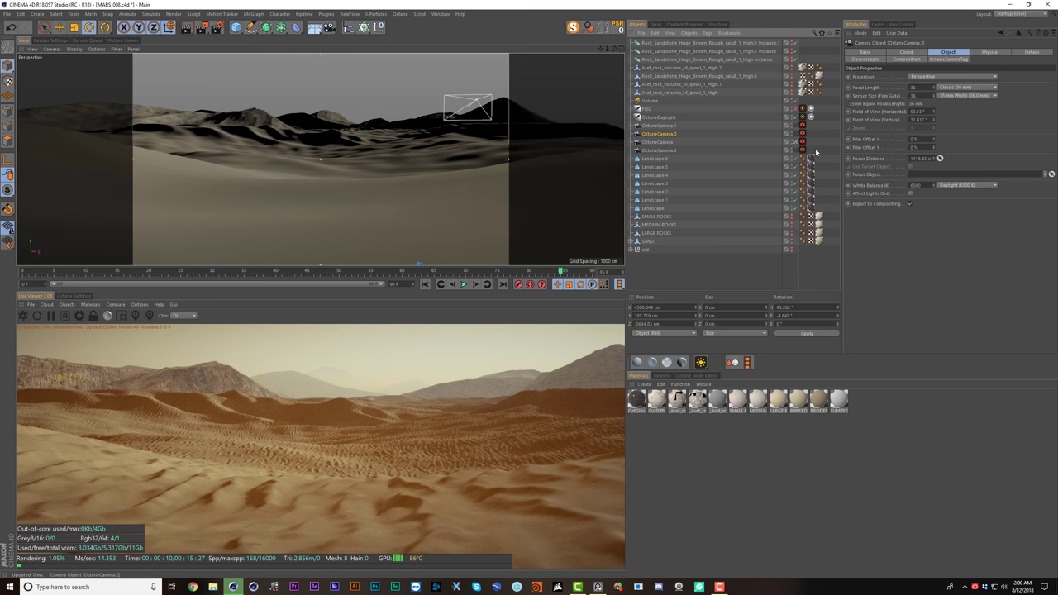
pyautogui.click(796, 133)
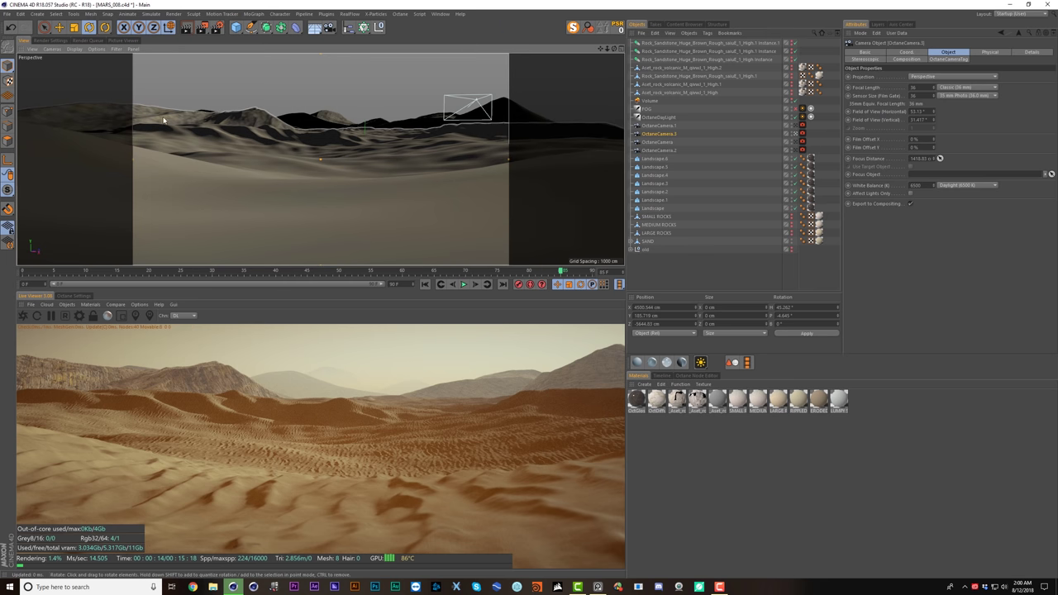
pyautogui.keyDown('alt'); pyautogui.moveTo(166, 117); pyautogui.dragTo(236, 95, button='right'); pyautogui.keyUp('alt')
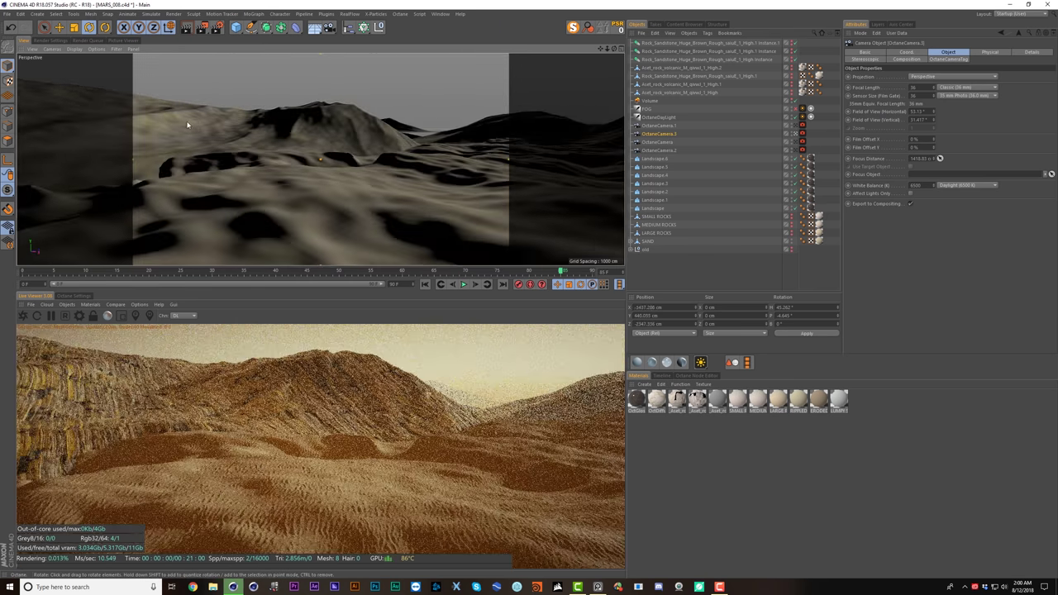
pyautogui.scroll(2, 235, 133)
# - Duplicate the cliff material and assign the copy to the Landscape object forming the nearby left mountain
pyautogui.click(191, 147)
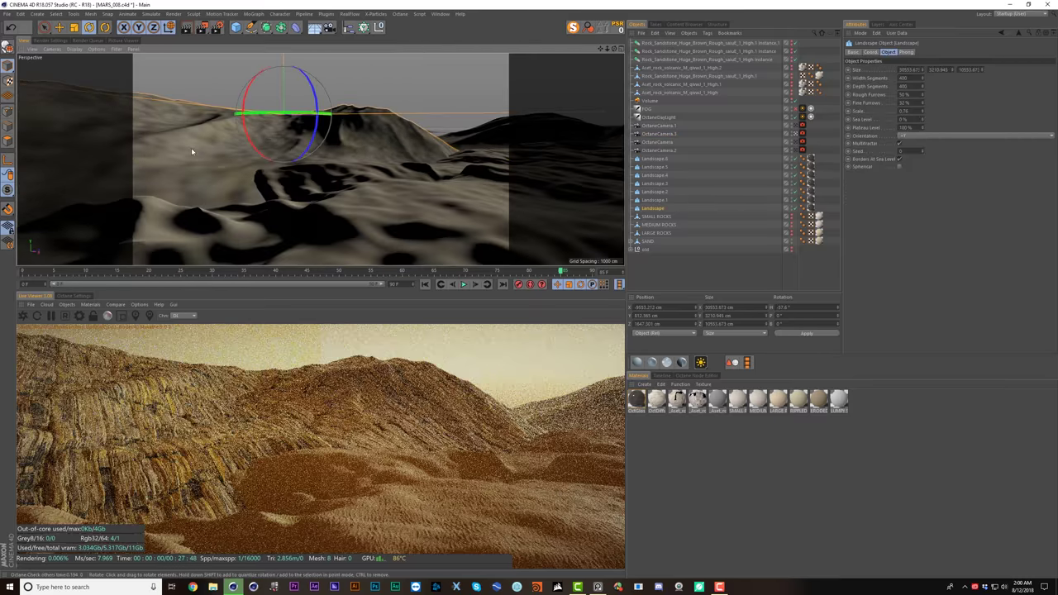
pyautogui.click(811, 208)
pyautogui.keyDown('ctrl'); pyautogui.moveTo(637, 403); pyautogui.dragTo(785, 246); pyautogui.keyUp('ctrl')
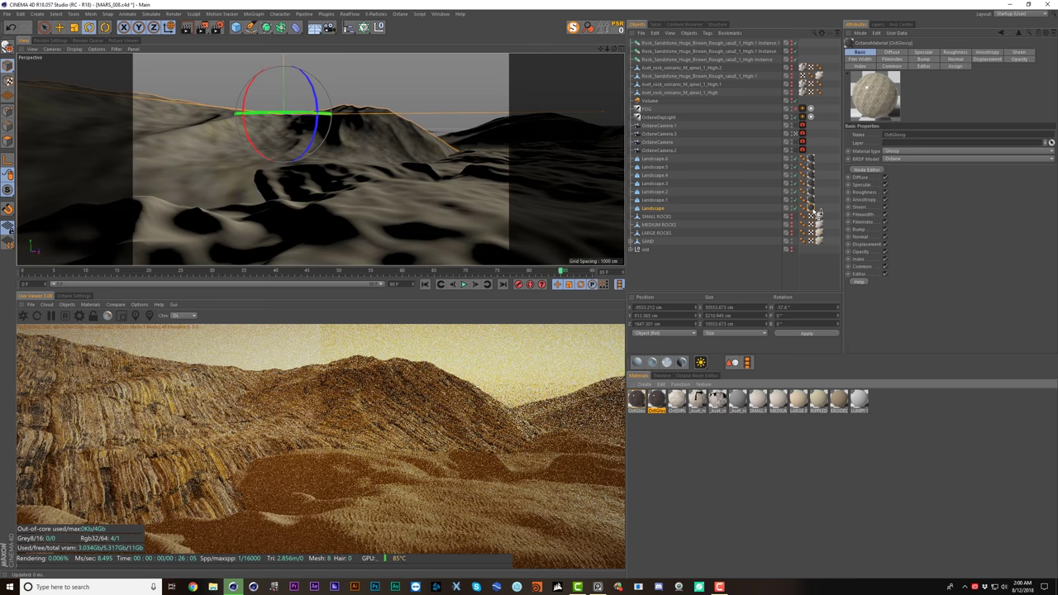
# - Set the copied cliff material's transform to about -20° Z rotation, disconnecting the displacement while adjusting and reconnecting it
pyautogui.click(692, 378)
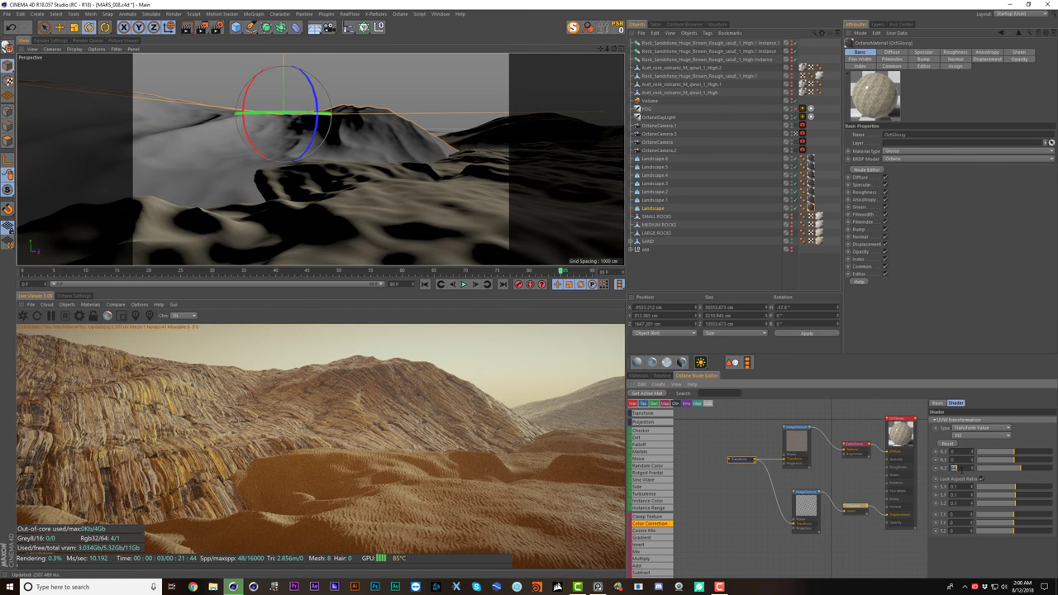
pyautogui.press('Return')
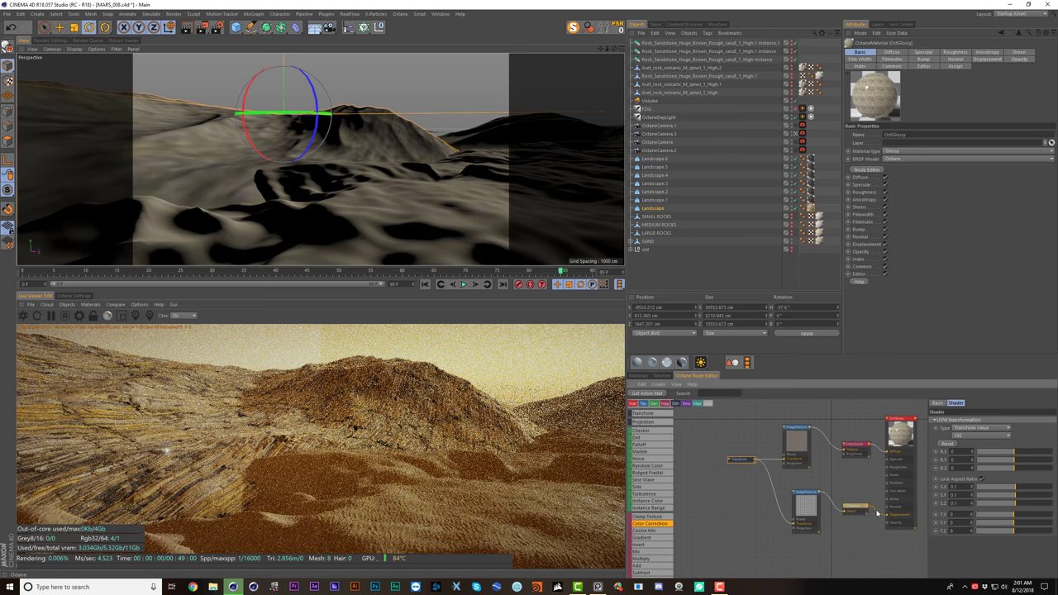
pyautogui.click(877, 513)
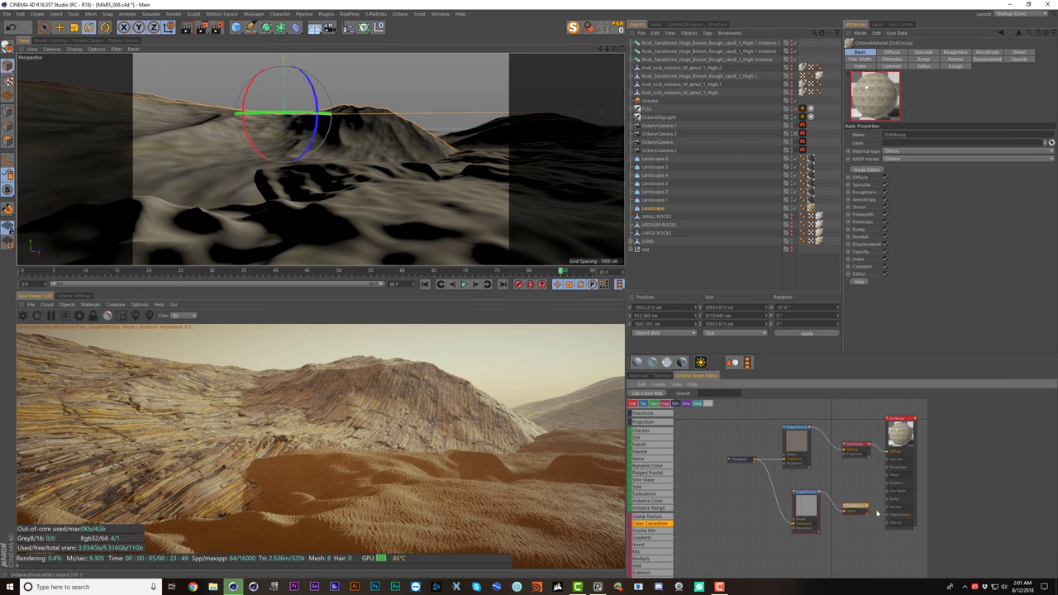
pyautogui.click(737, 460)
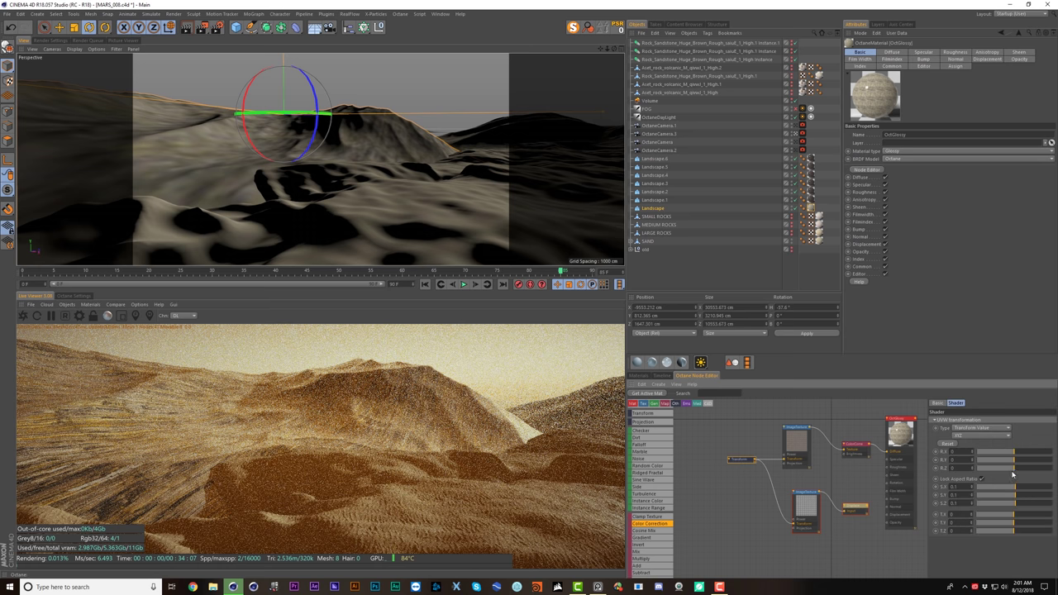
pyautogui.moveTo(1012, 473); pyautogui.dragTo(1013, 470)
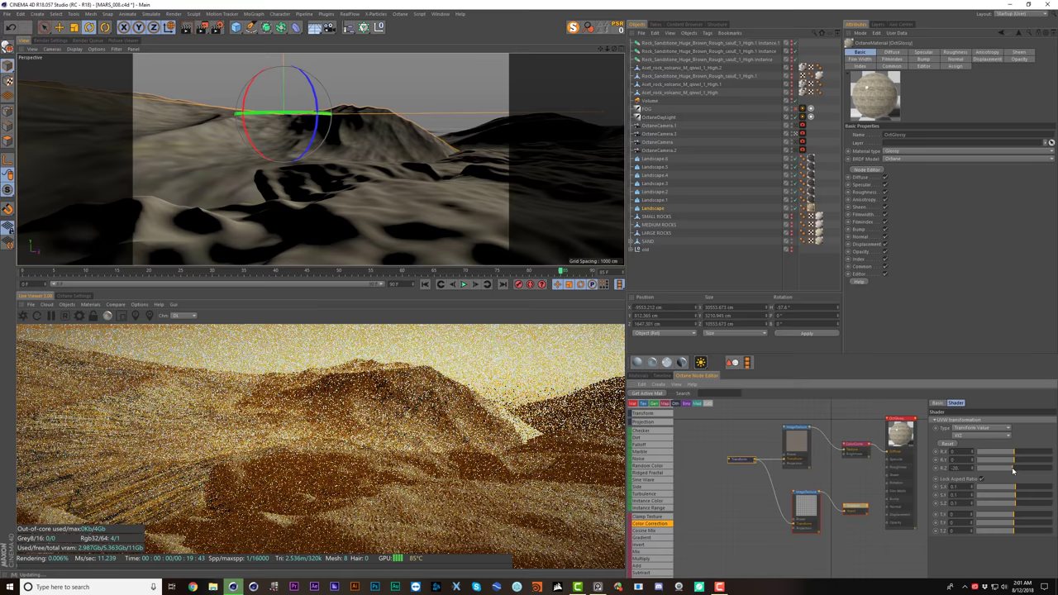
pyautogui.moveTo(867, 505); pyautogui.dragTo(869, 507)
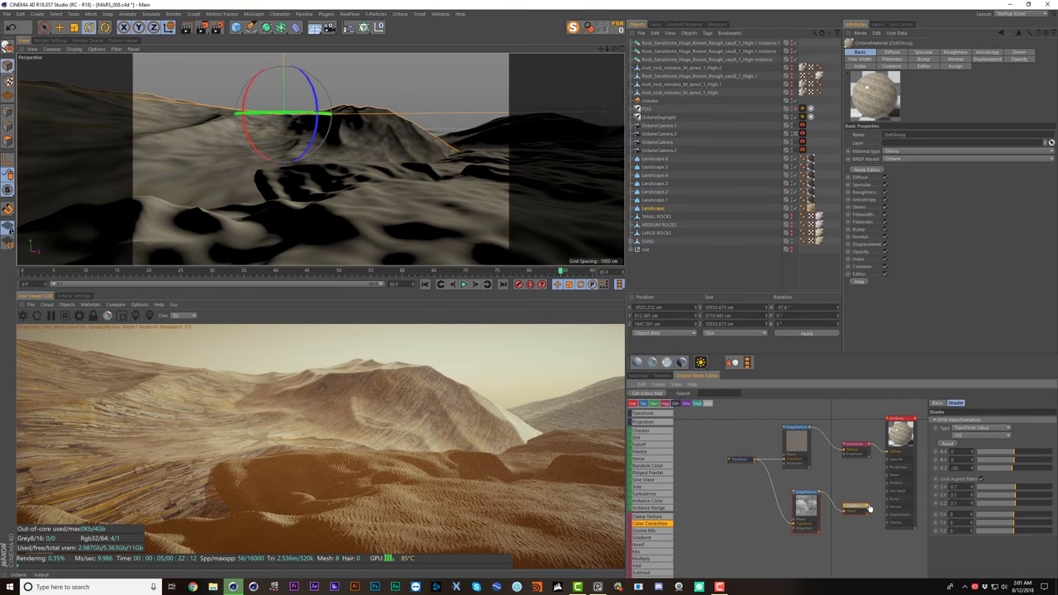
# - Set the copied cliff material's displacement amount to 200 cm
pyautogui.click(856, 509)
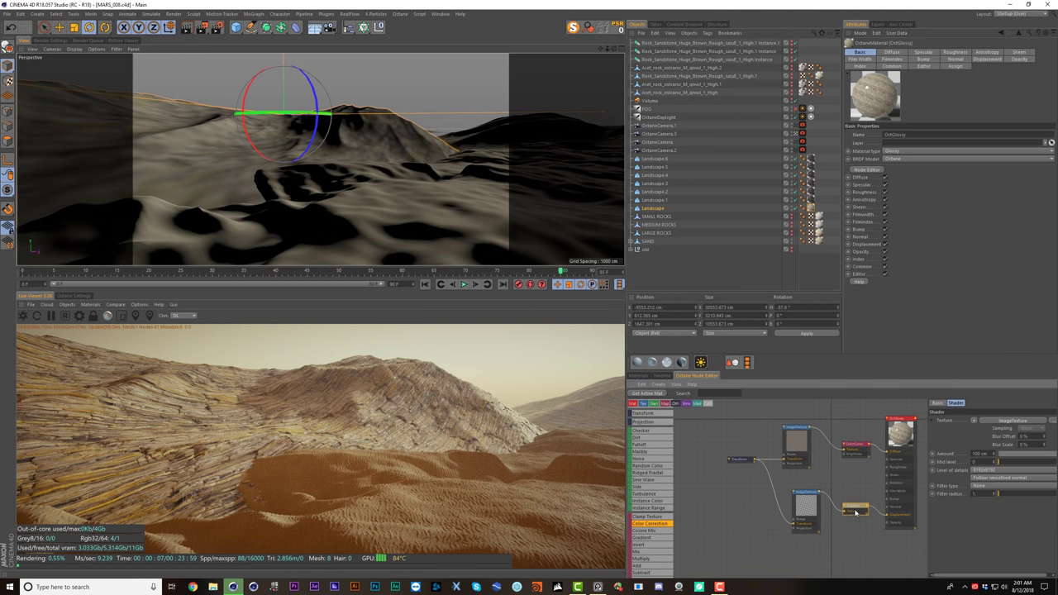
pyautogui.write('2')
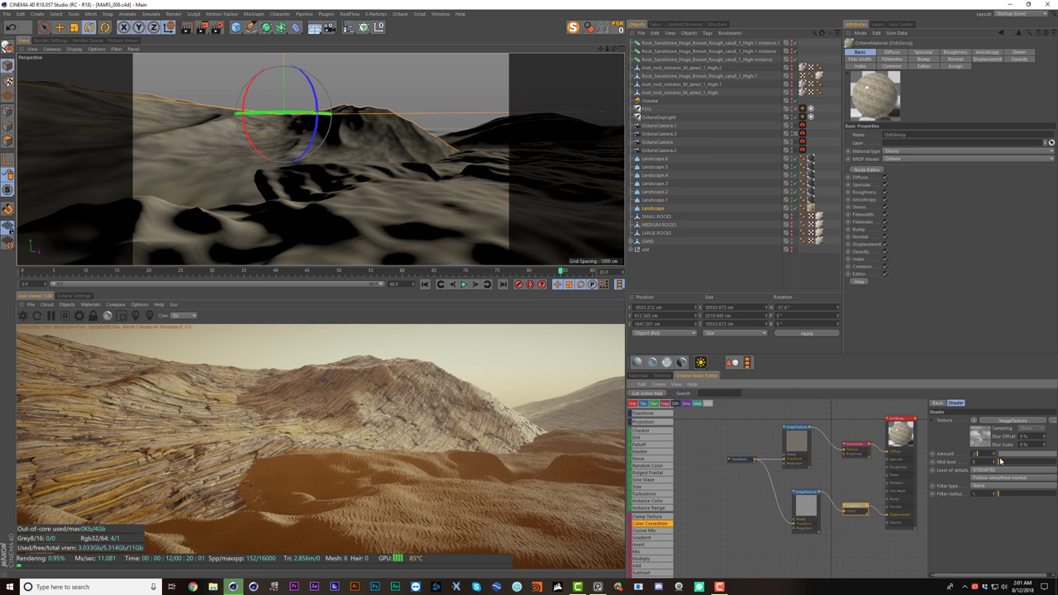
pyautogui.write('00')
pyautogui.press('Return')
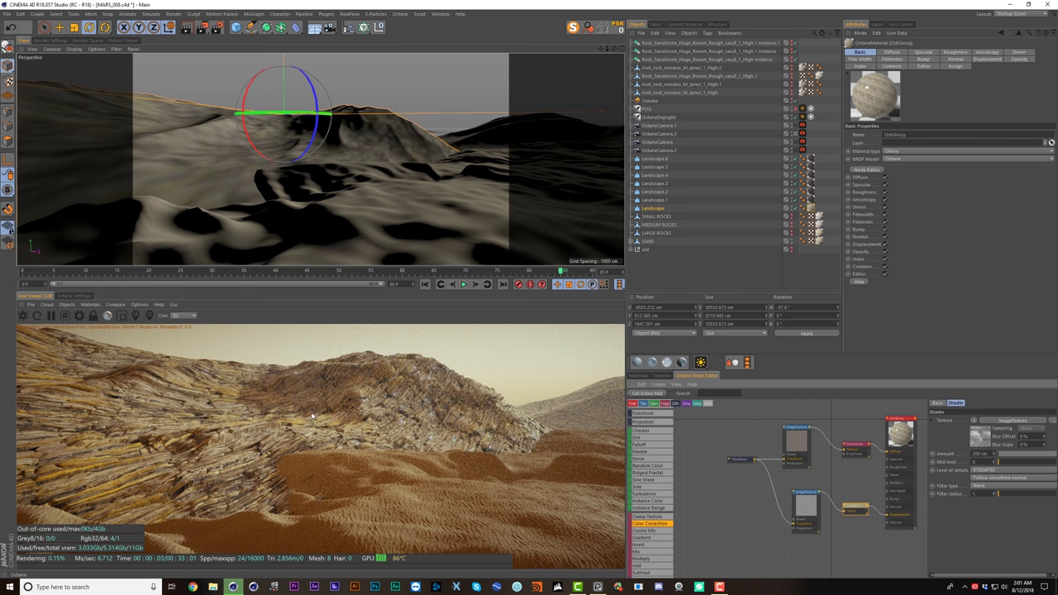
# - Use the adjusted cliff material on all the Landscape objects and raise its roughness to about 0.42
pyautogui.click(638, 376)
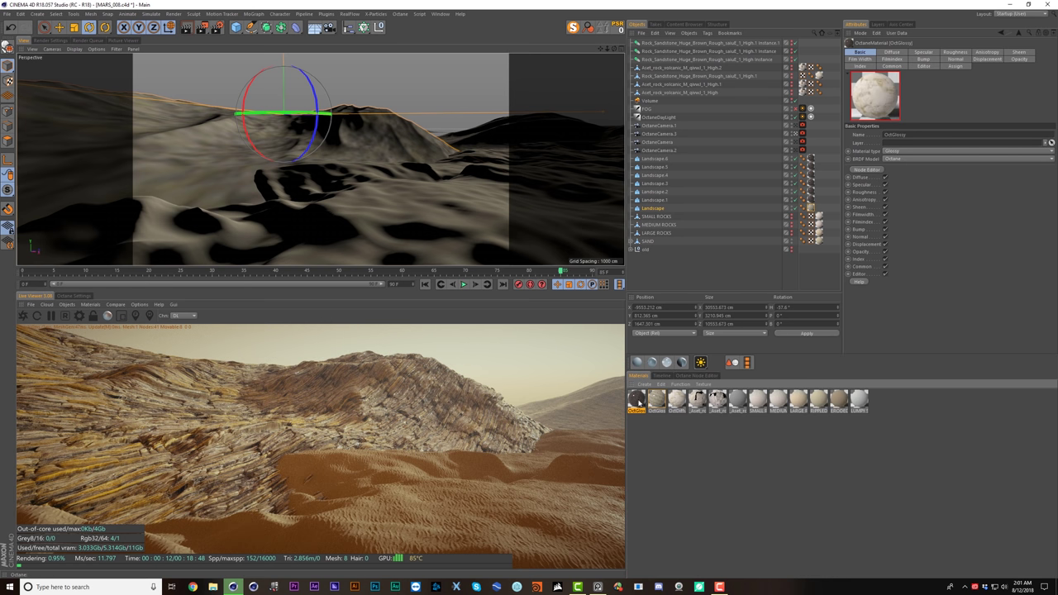
pyautogui.click(690, 376)
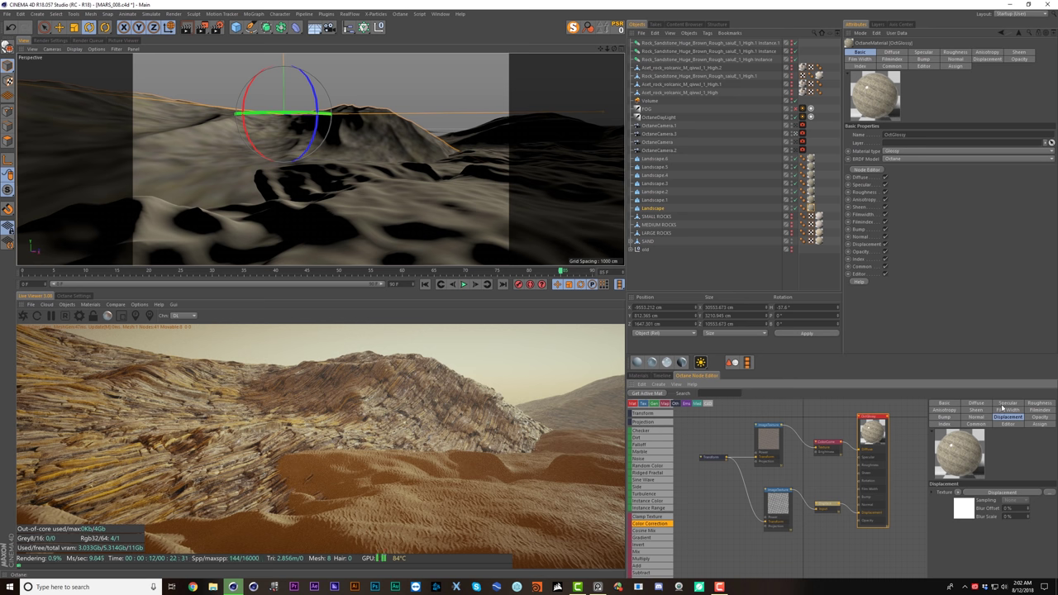
pyautogui.click(1030, 404)
pyautogui.moveTo(979, 519); pyautogui.dragTo(1014, 519)
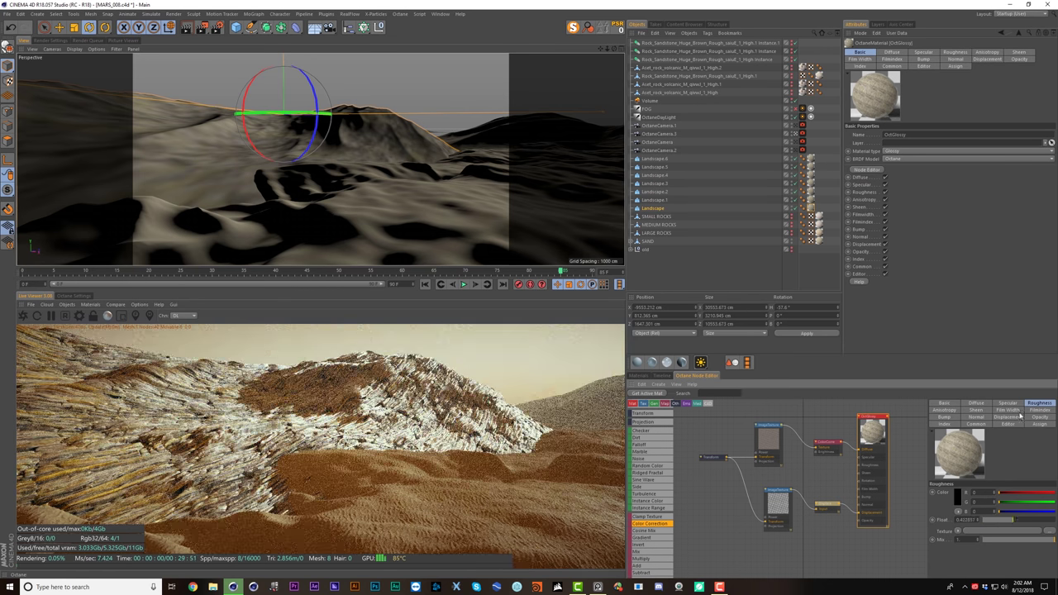
# - Adjust the copied cliff material's specular amount and raise its roughness to 1
pyautogui.click(1008, 403)
pyautogui.click(1003, 520)
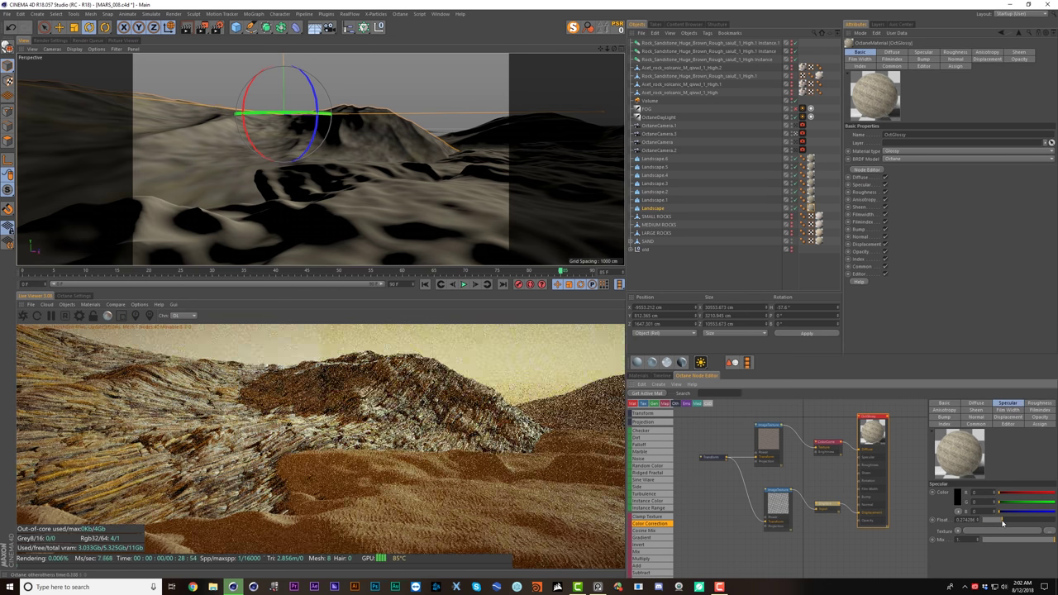
pyautogui.moveTo(1003, 522); pyautogui.dragTo(1055, 521)
pyautogui.click(1039, 403)
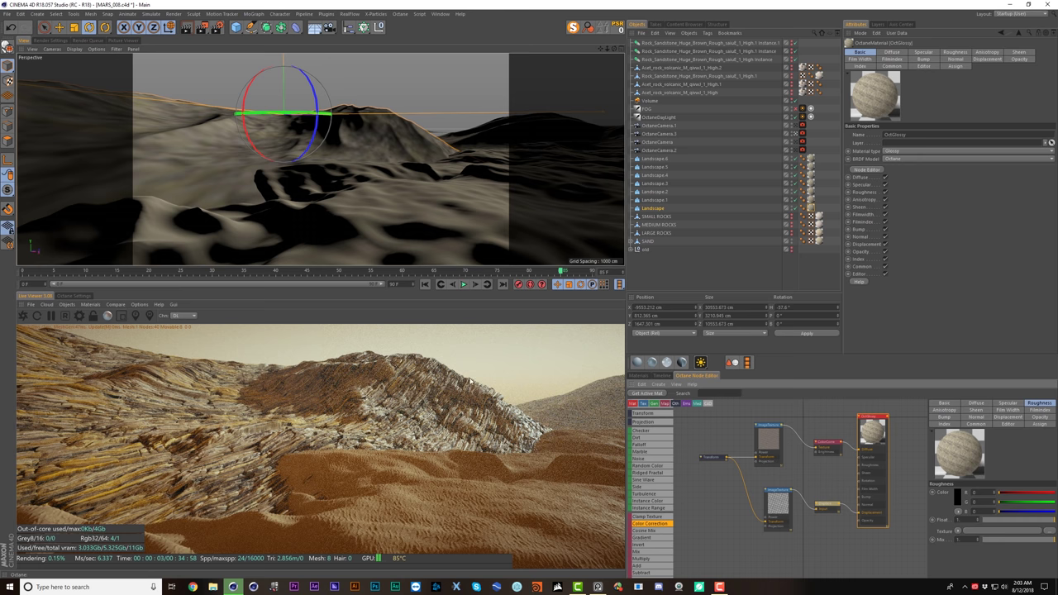
# - Set the other cliff material's roughness to 1 and its specular amount to about 0.15
pyautogui.click(638, 376)
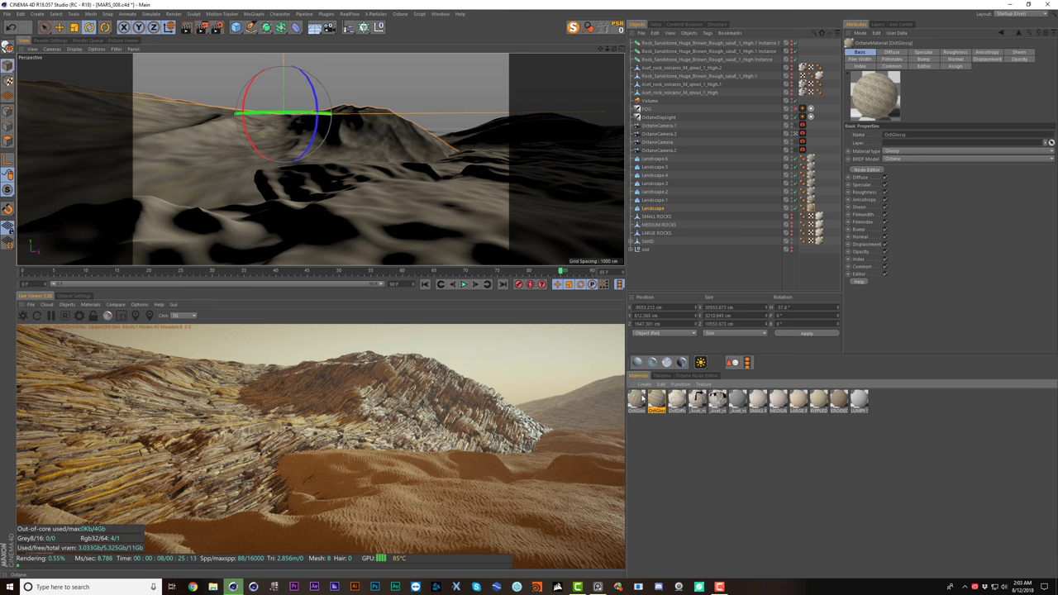
pyautogui.click(701, 377)
pyautogui.click(901, 431)
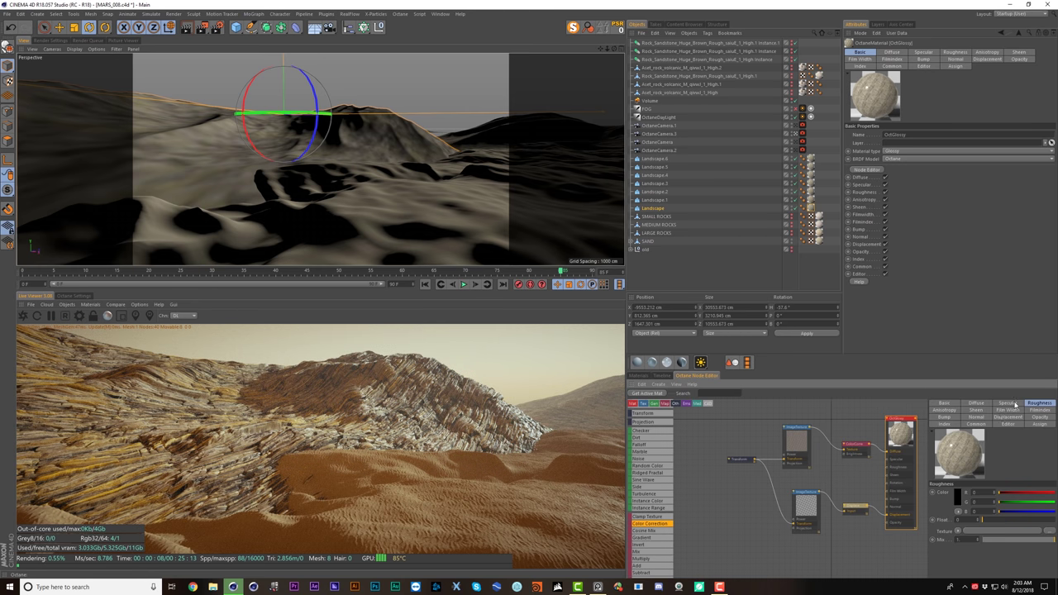
pyautogui.moveTo(1000, 519); pyautogui.dragTo(1055, 519)
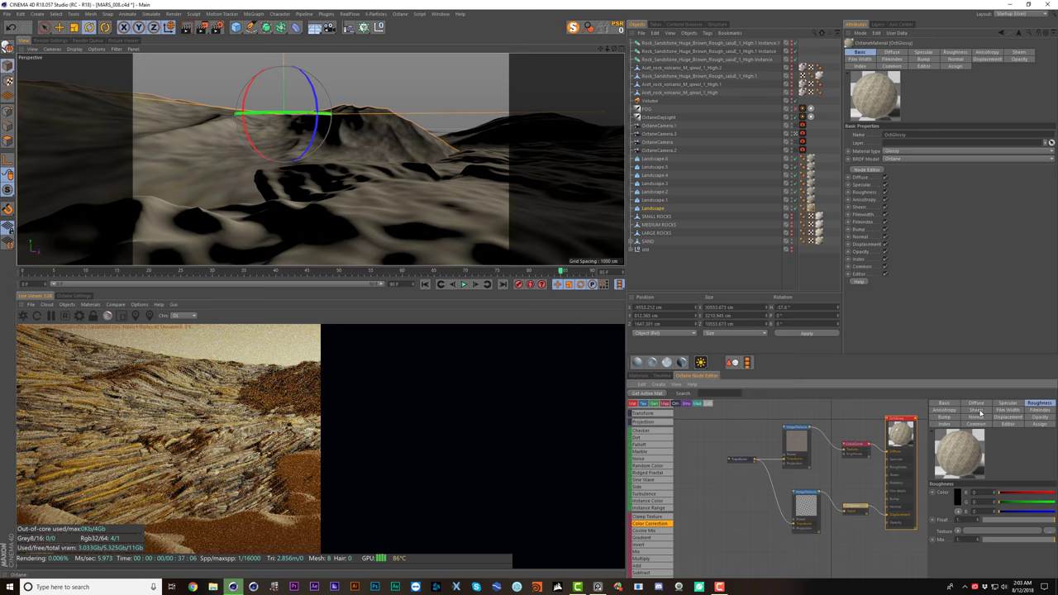
pyautogui.click(1015, 404)
pyautogui.moveTo(998, 523); pyautogui.dragTo(995, 522)
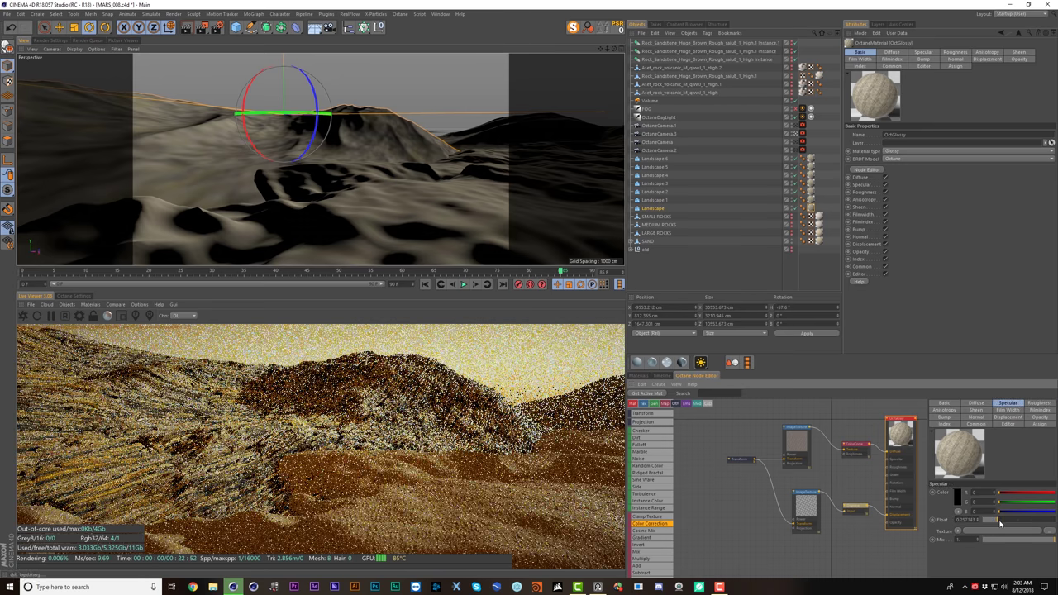
# - Look through OctaneCamera and duplicate the Landscape object that forms the nearby left mountain
pyautogui.click(800, 142)
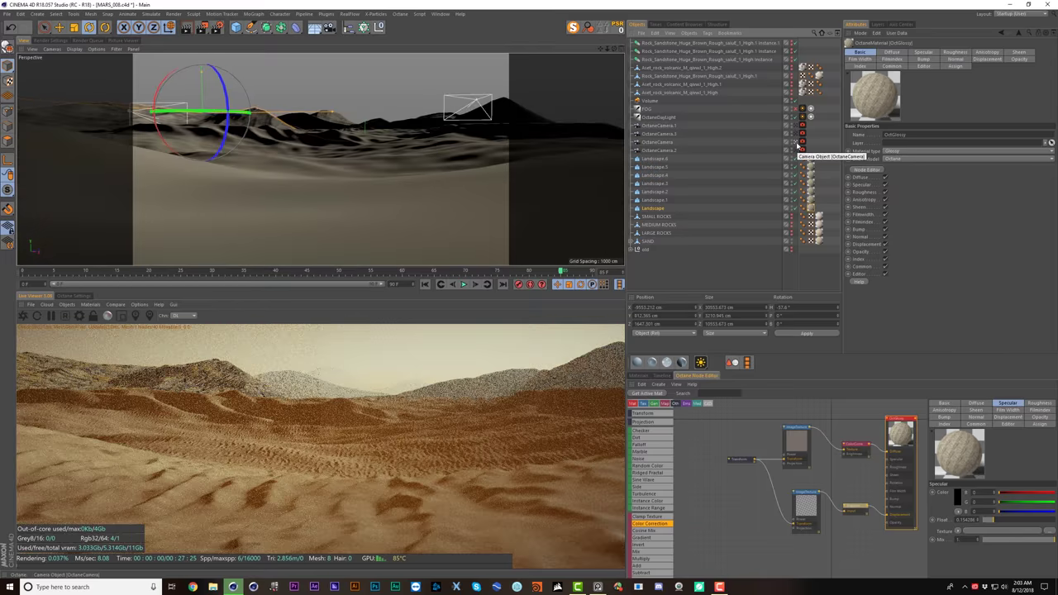
pyautogui.click(777, 268)
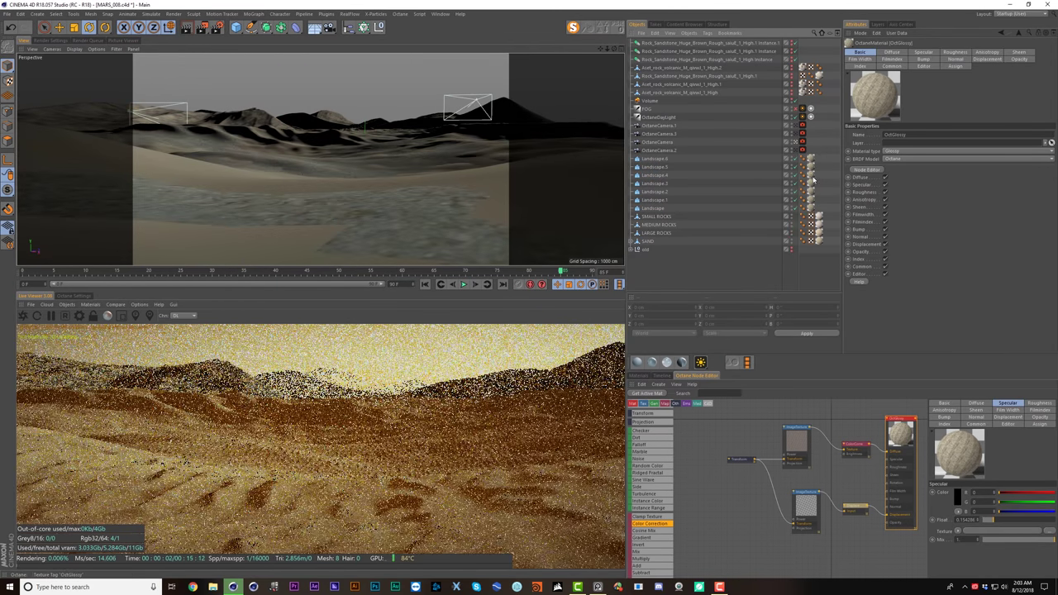
pyautogui.click(653, 207)
pyautogui.hotkey('ctrl', 'c')
pyautogui.hotkey('ctrl', 'v')
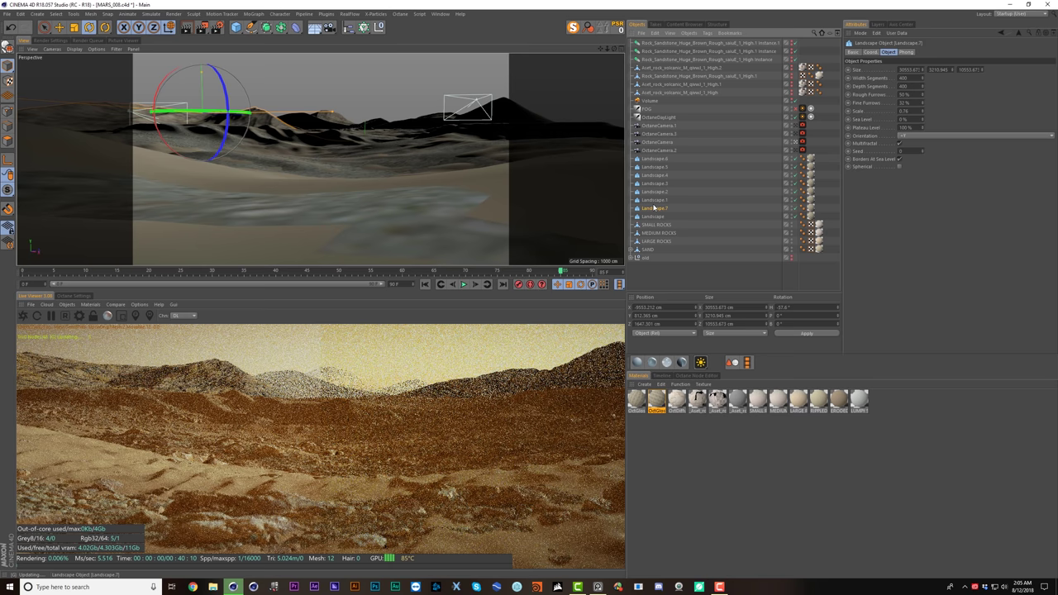
# - Replace the duplicated Landscape's material with LARGE ROCKS and view the mountain through OctaneCamera.3
pyautogui.click(727, 424)
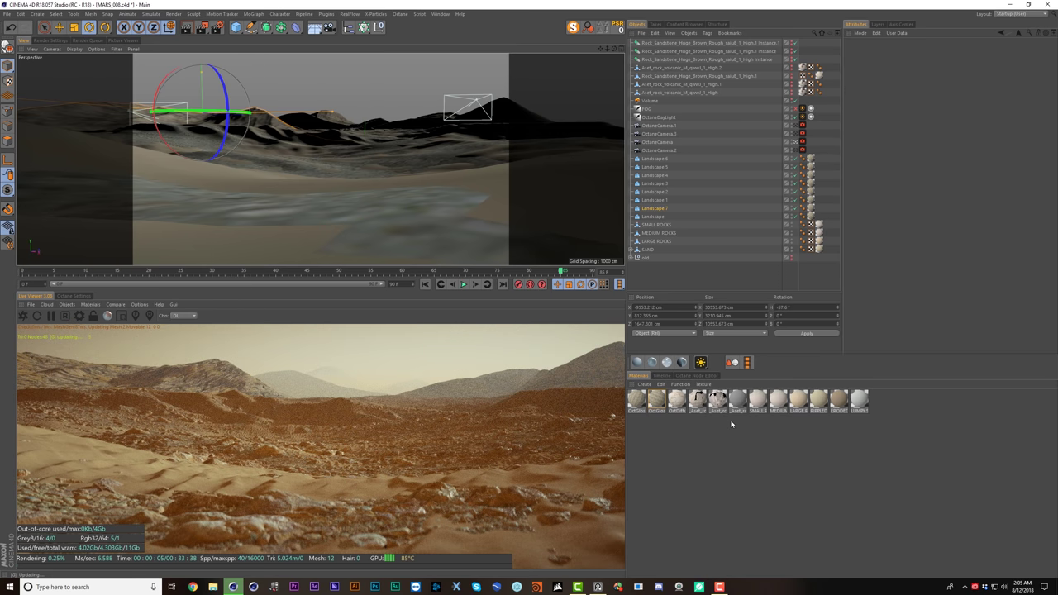
pyautogui.moveTo(785, 403); pyautogui.dragTo(817, 212)
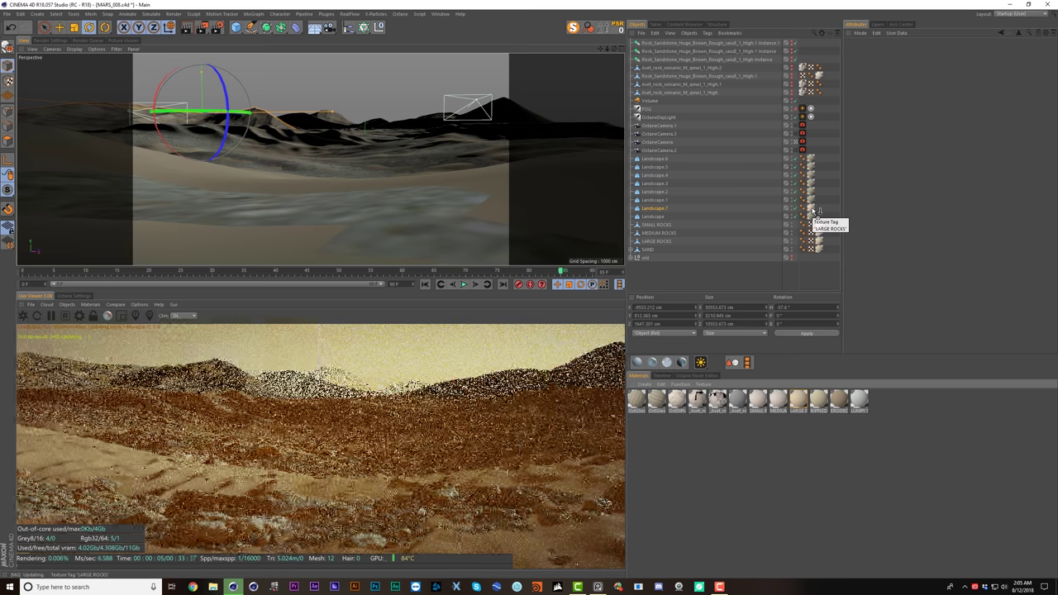
pyautogui.click(795, 134)
pyautogui.click(796, 134)
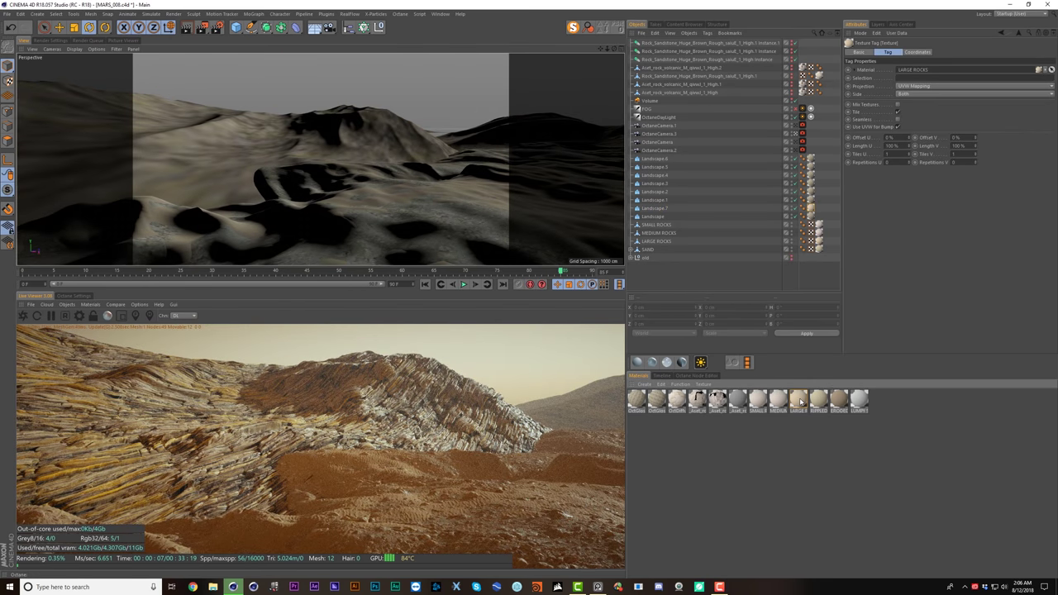
# - Duplicate the LARGE ROCKS material for the duplicated Landscape and set the copy's displacement mid level to 0
pyautogui.keyDown('ctrl'); pyautogui.moveTo(800, 402); pyautogui.dragTo(884, 404); pyautogui.keyUp('ctrl')
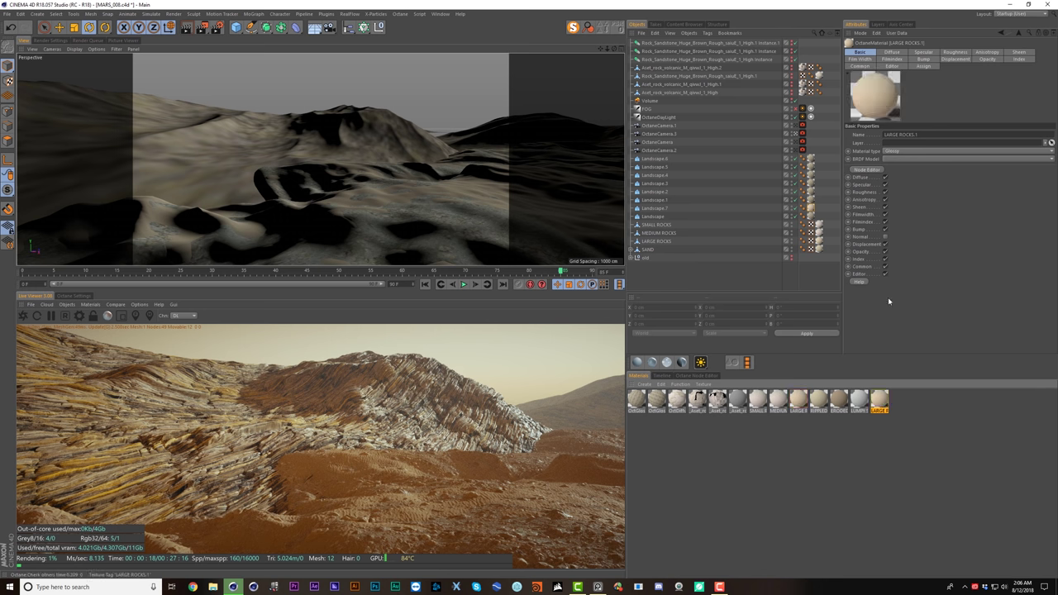
pyautogui.click(699, 376)
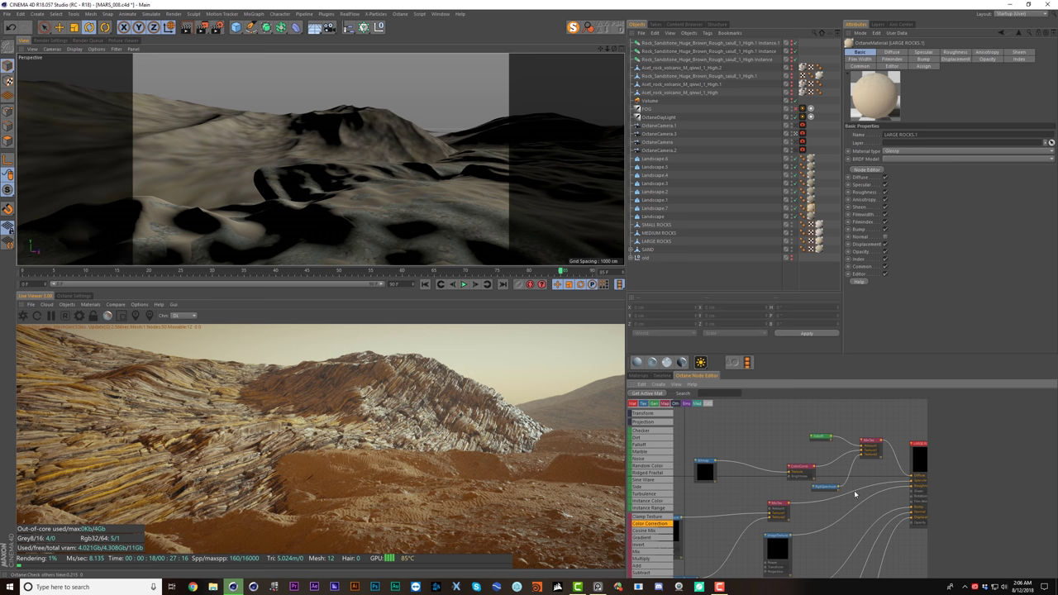
pyautogui.scroll(-5, 865, 463)
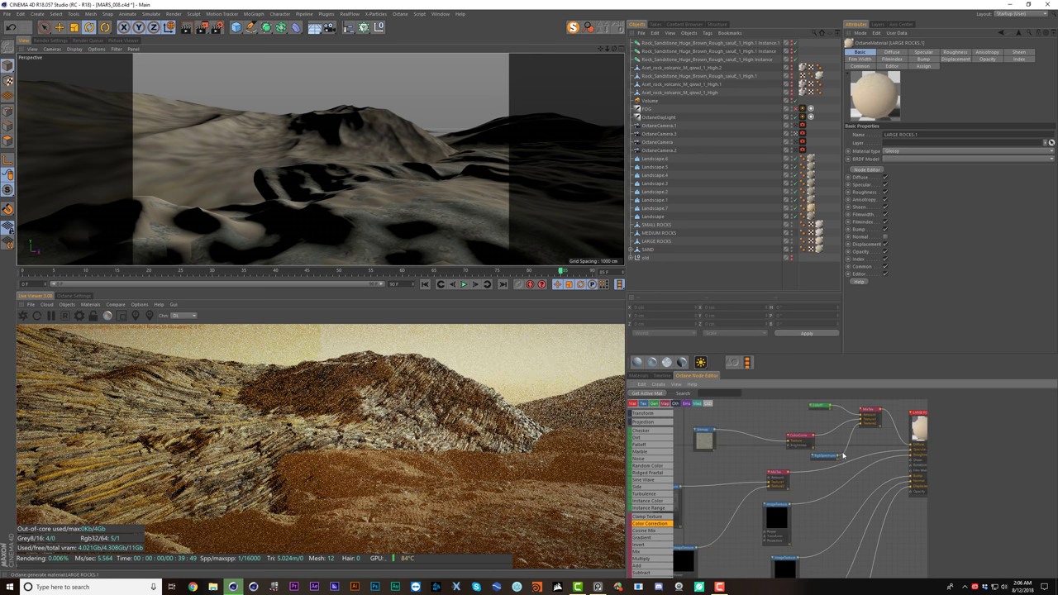
pyautogui.click(812, 510)
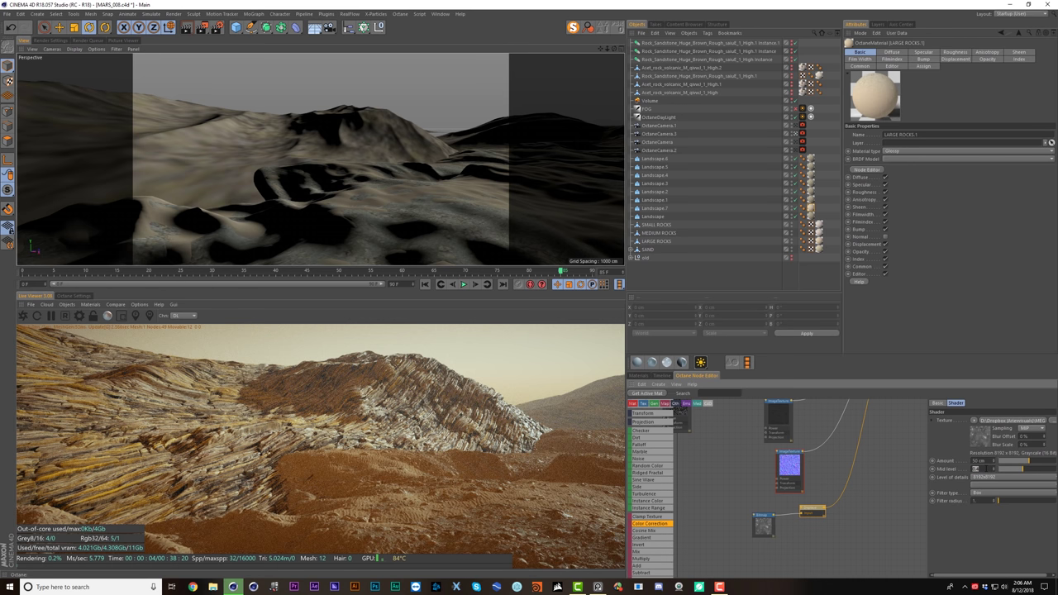
pyautogui.write('0')
pyautogui.press('Return')
# - Set the displacement mid level of the original Landscape's cliff material to 1
pyautogui.click(809, 216)
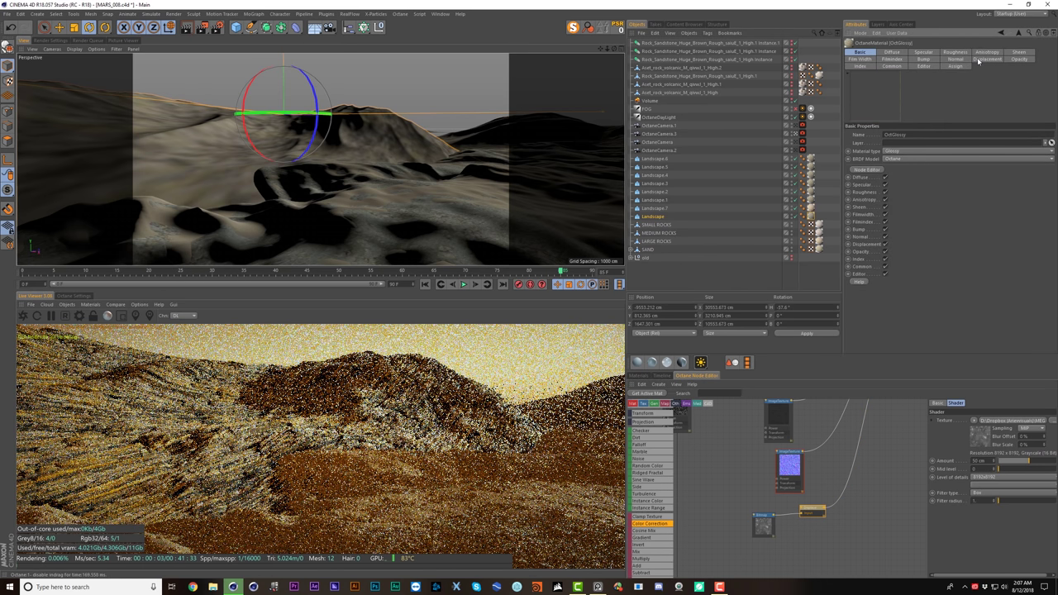
pyautogui.click(988, 60)
pyautogui.click(913, 137)
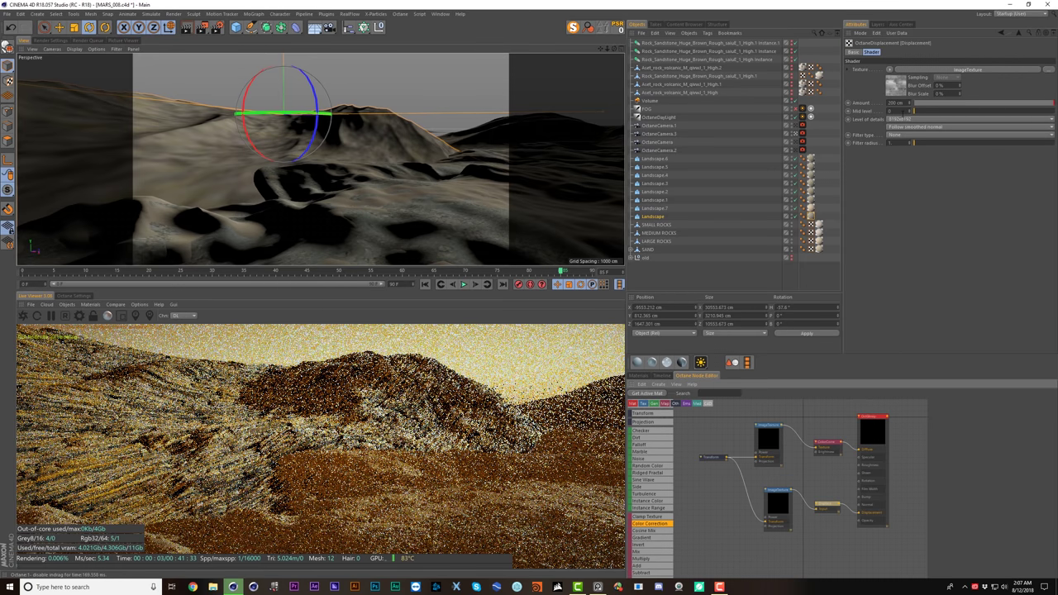
pyautogui.doubleClick(903, 113)
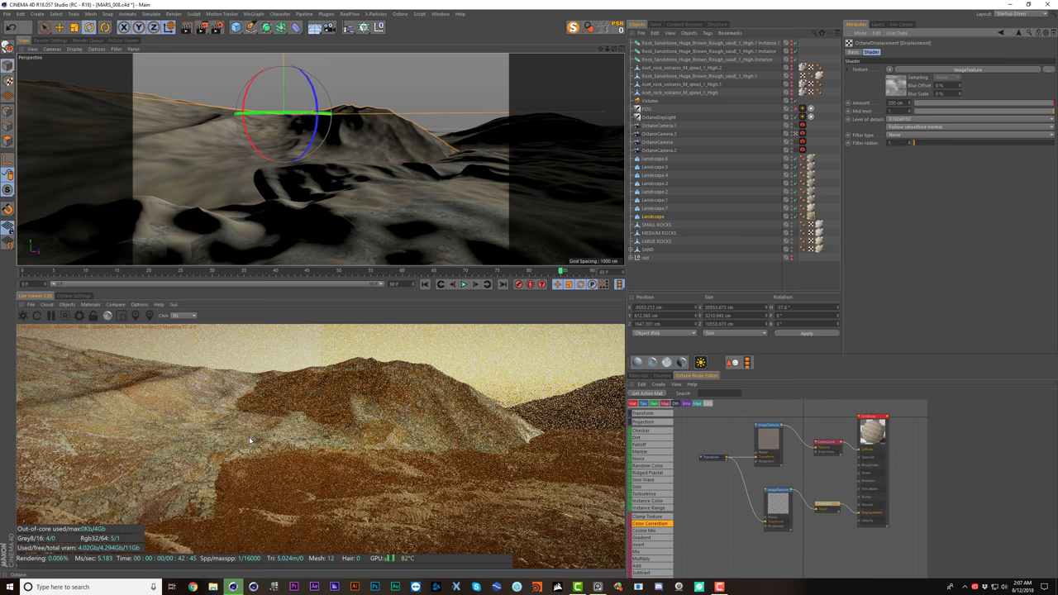
# - Set the U and V length of the duplicated Landscape's LARGE ROCKS.1 texture tag to 10%
pyautogui.click(814, 211)
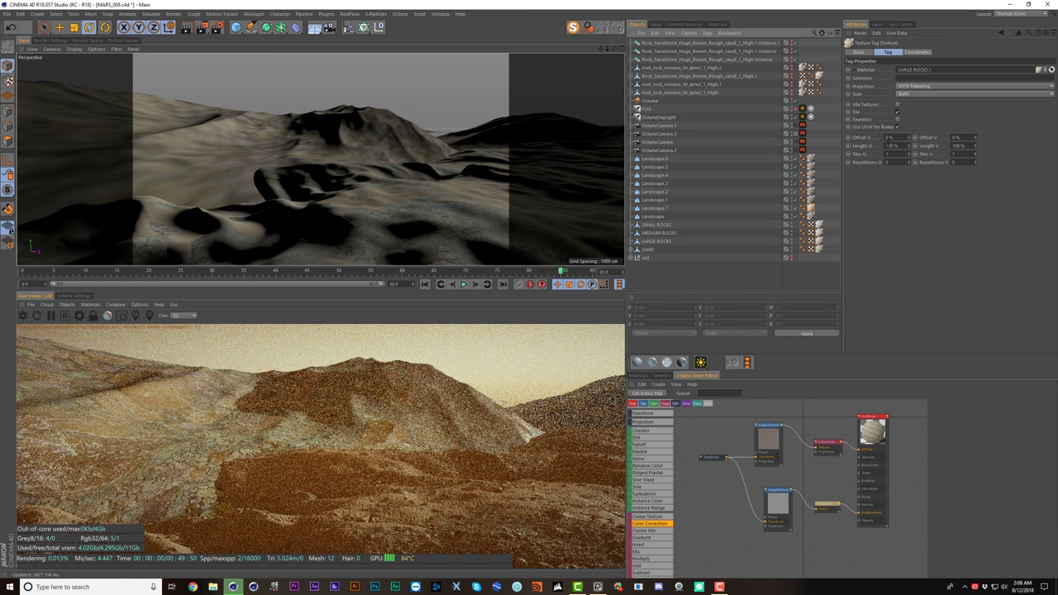
pyautogui.click(891, 145)
pyautogui.write('4')
pyautogui.press('Tab')
pyautogui.write('4')
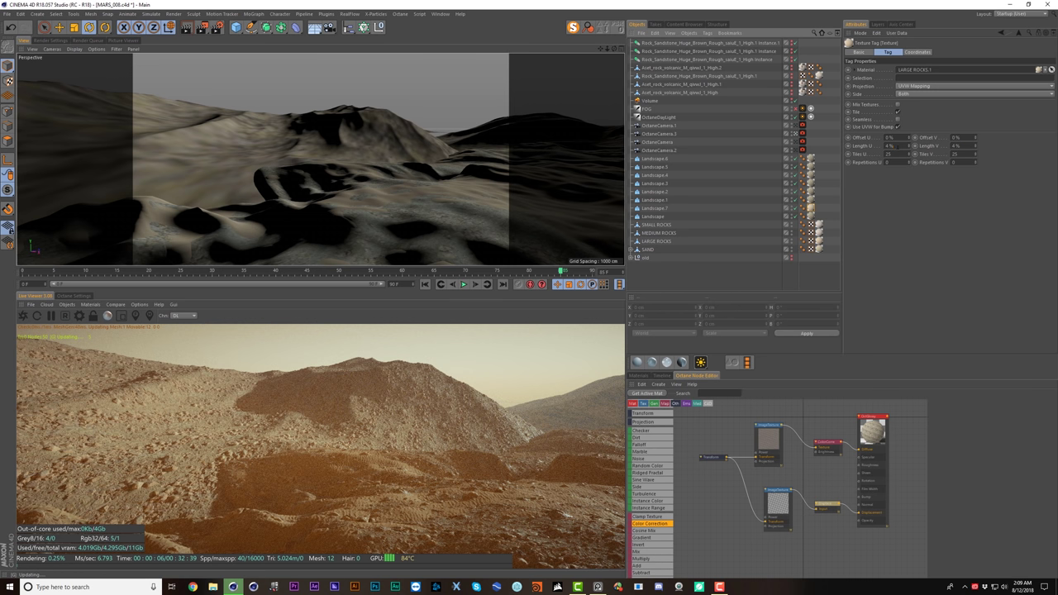
pyautogui.doubleClick(898, 147)
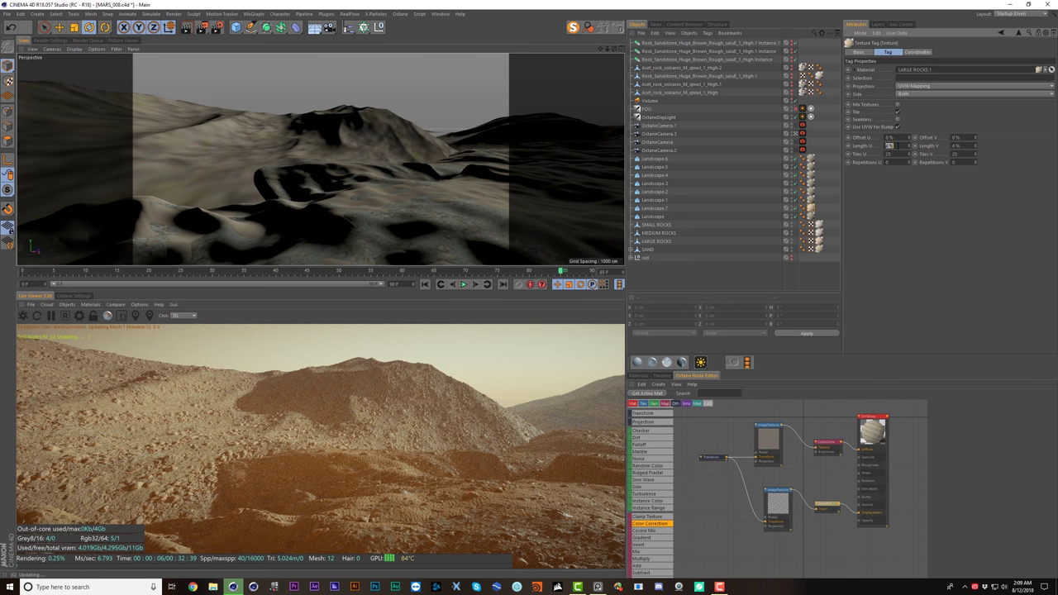
pyautogui.write('10')
pyautogui.press('Tab')
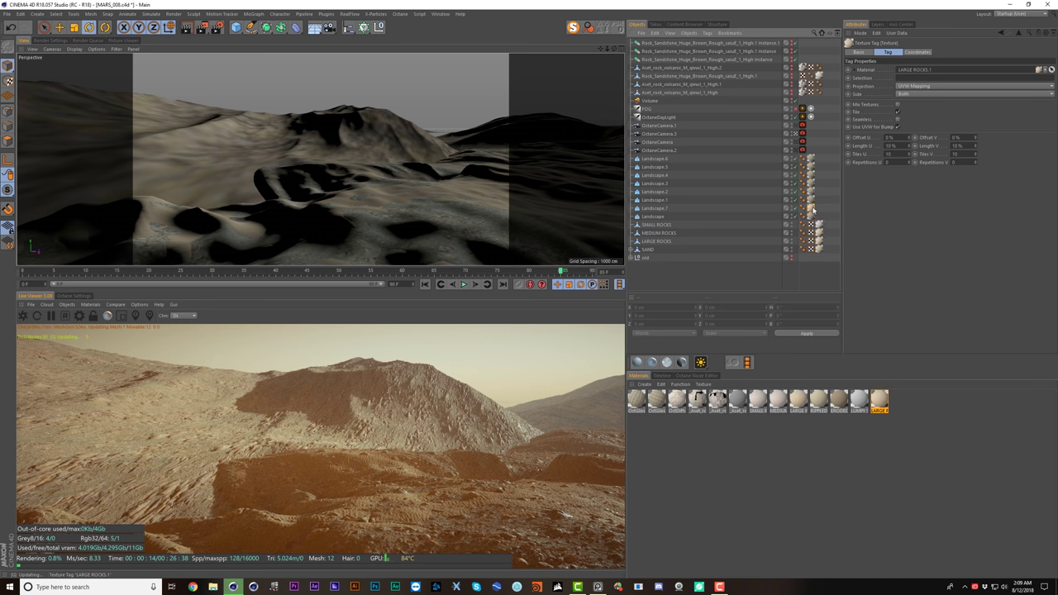
# - Set the LARGE ROCKS.1 material's displacement amount to 200 cm and check it through OctaneCamera and OctaneCamera.3
pyautogui.doubleClick(813, 210)
pyautogui.click(697, 375)
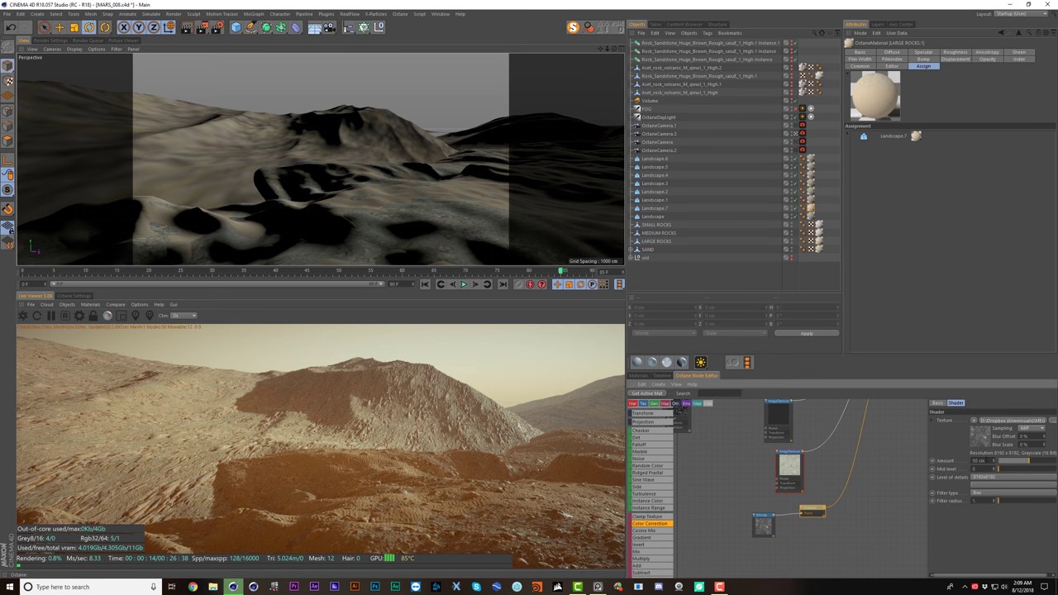
pyautogui.doubleClick(978, 461)
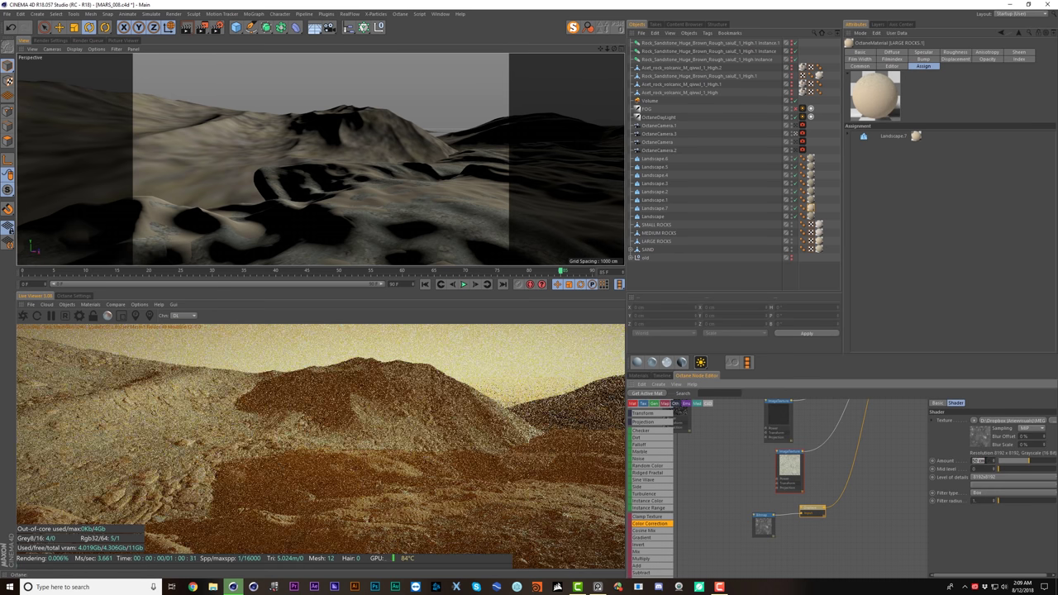
pyautogui.write('200')
pyautogui.press('Return')
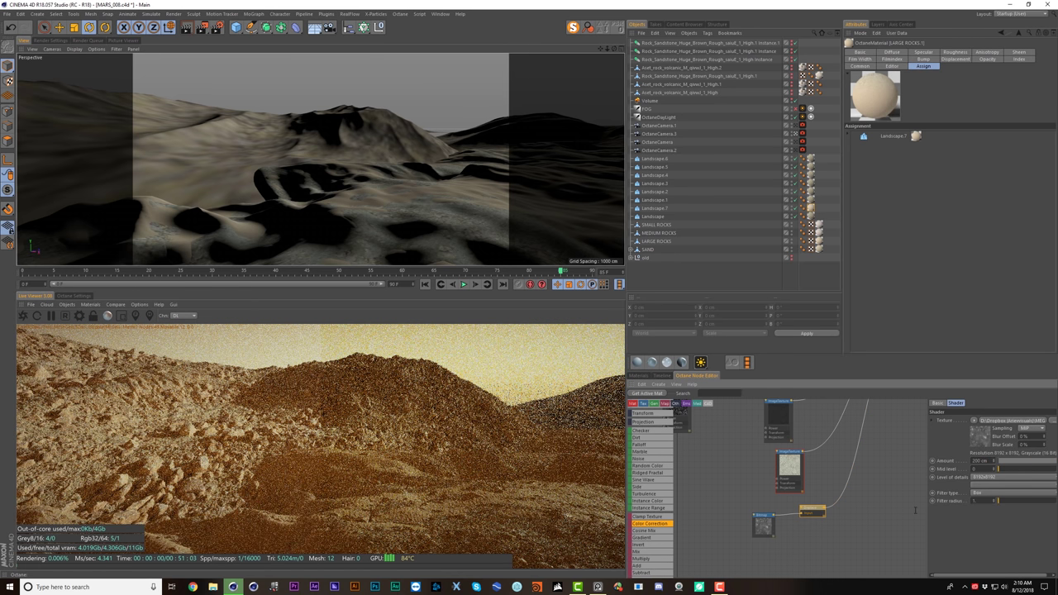
pyautogui.click(794, 133)
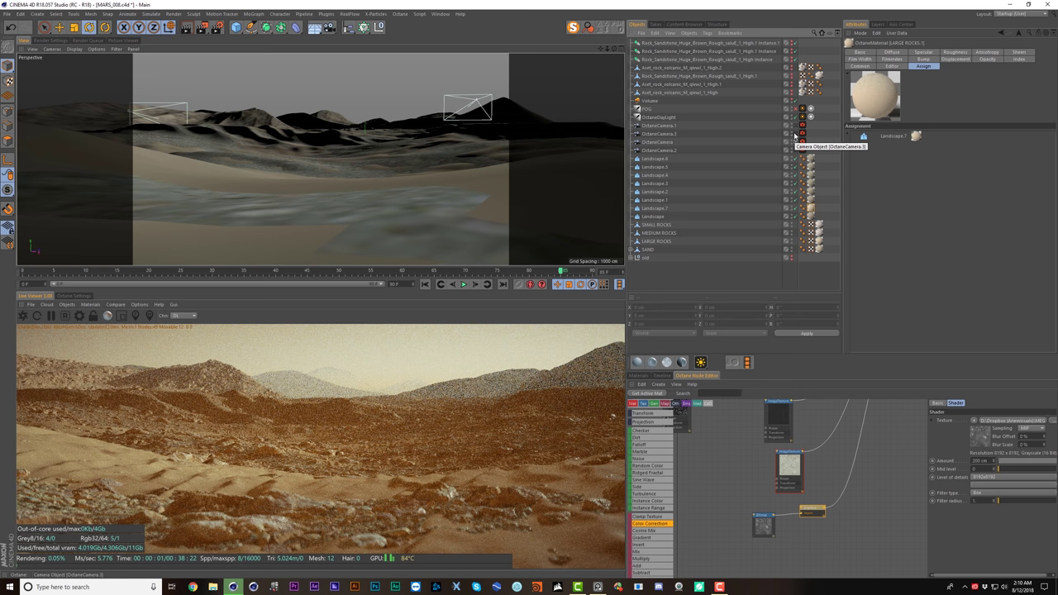
pyautogui.click(794, 133)
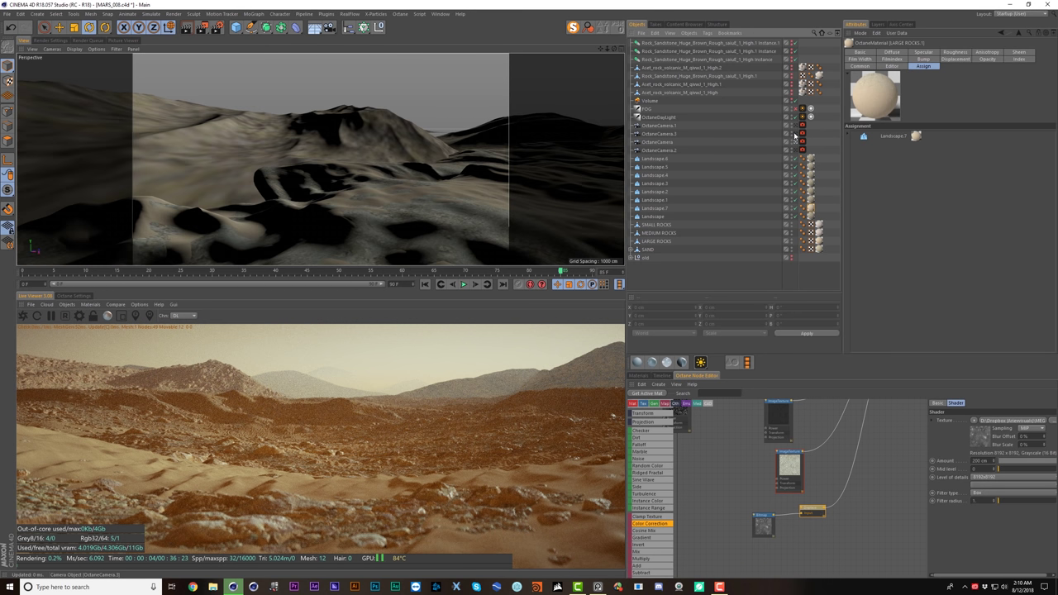
# - Rename the duplicated Landscape object as LANDSCAPE BIG ROCKS
pyautogui.click(661, 208)
pyautogui.doubleClick(658, 208)
pyautogui.doubleClick(662, 208)
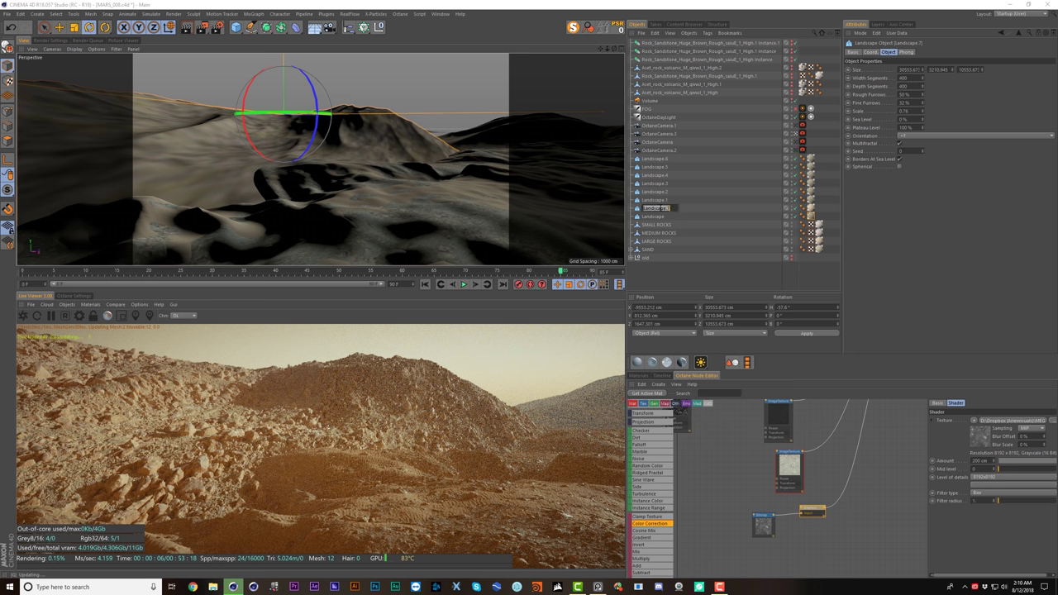
pyautogui.write('LanDSCAPE BIG ROCKS')
pyautogui.press('Return')
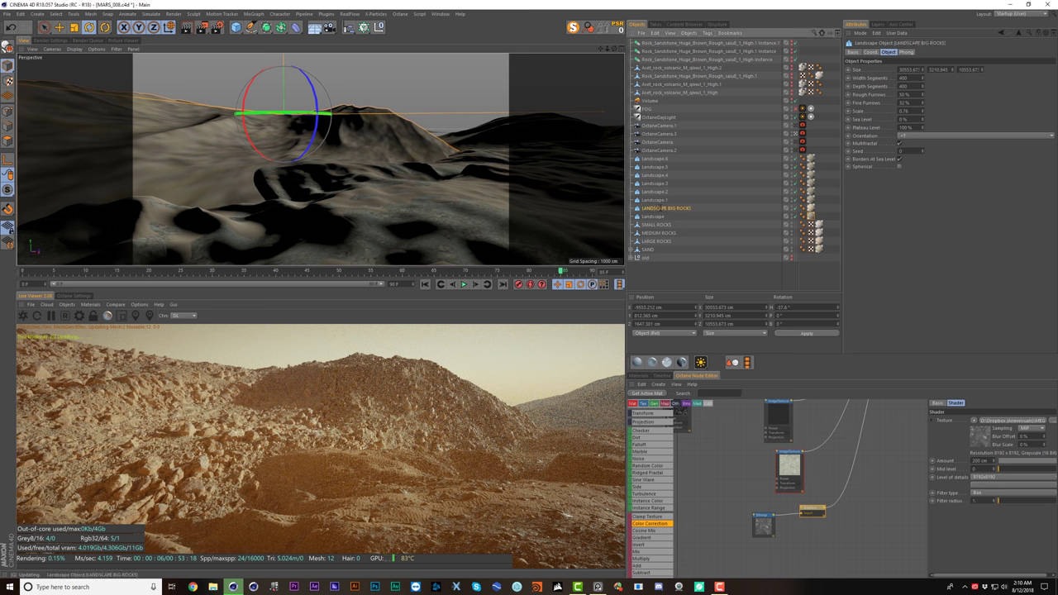
# - Rename the original Landscape object as LANDSCAPE STRIATIONS
pyautogui.doubleClick(660, 216)
pyautogui.write('LARGE STRIATIONS')
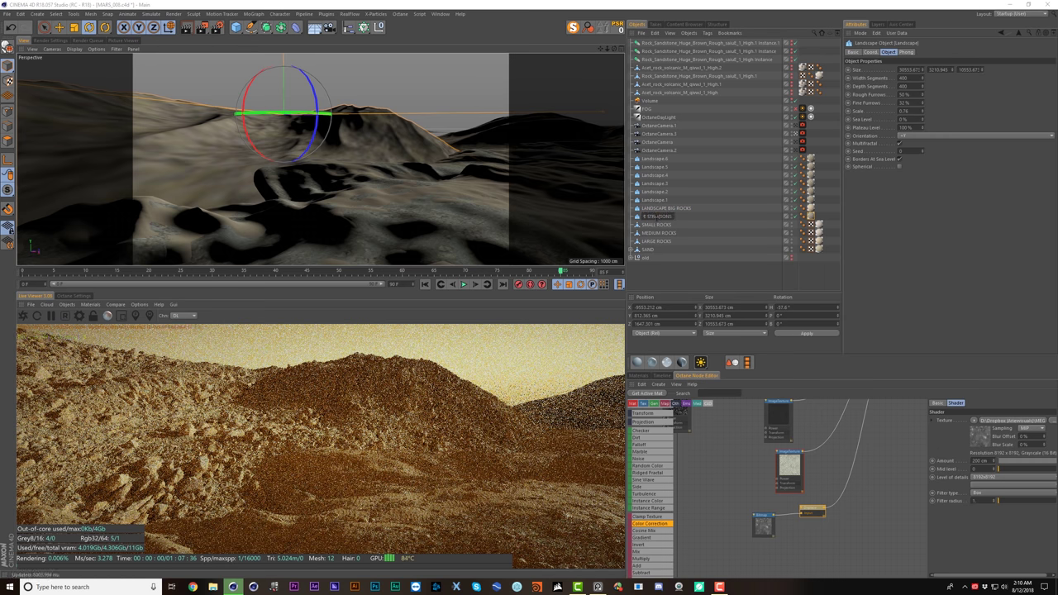
pyautogui.press('Return')
# - Set the displacement mid level of the LANDSCAPE STRIATIONS material to 0.2
pyautogui.doubleClick(811, 217)
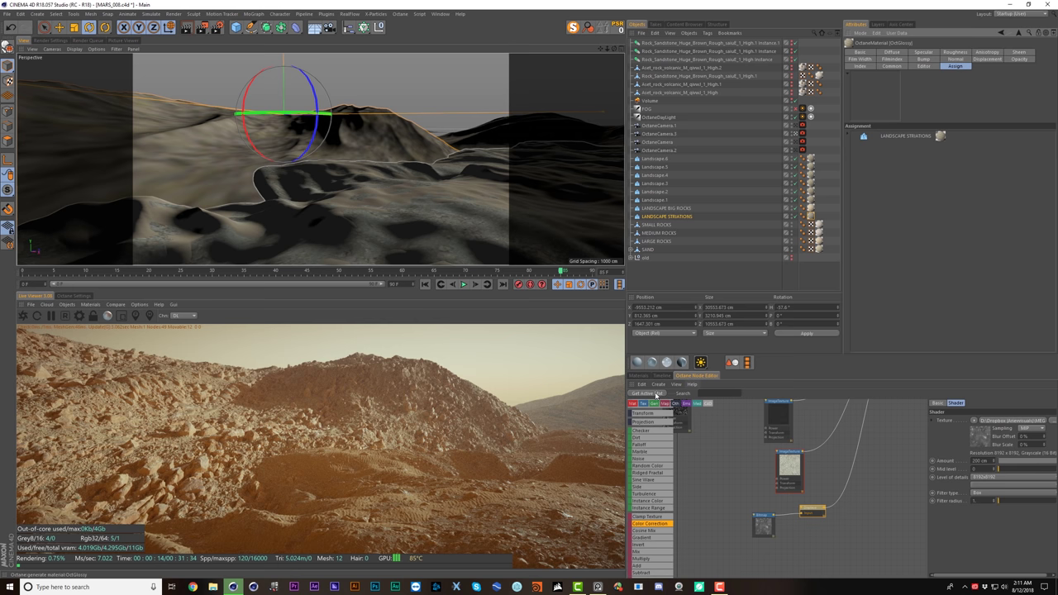
pyautogui.click(657, 394)
pyautogui.click(821, 506)
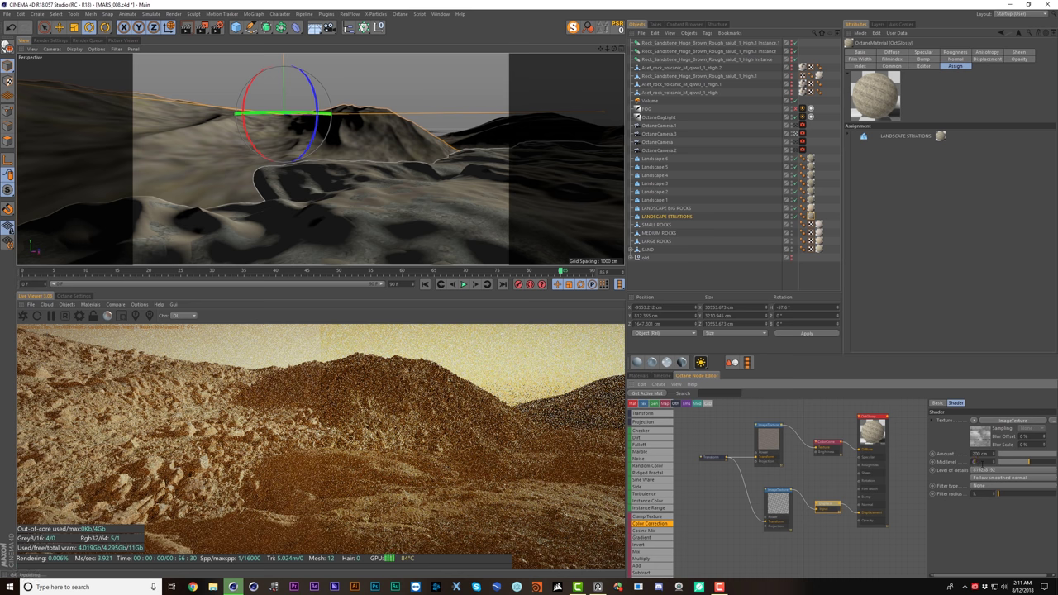
pyautogui.press('Return')
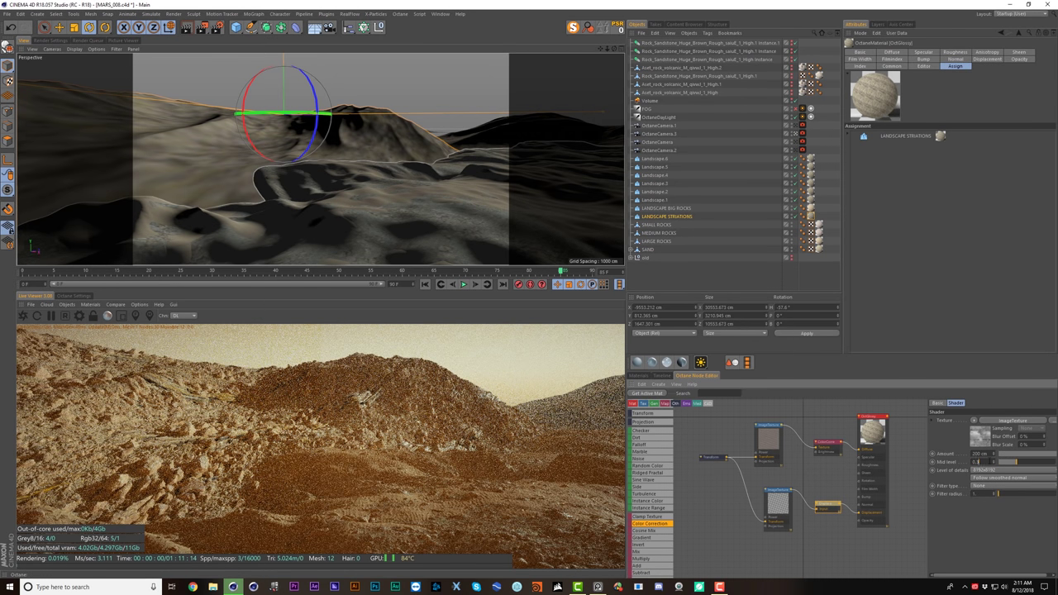
pyautogui.write('2')
pyautogui.press('Return')
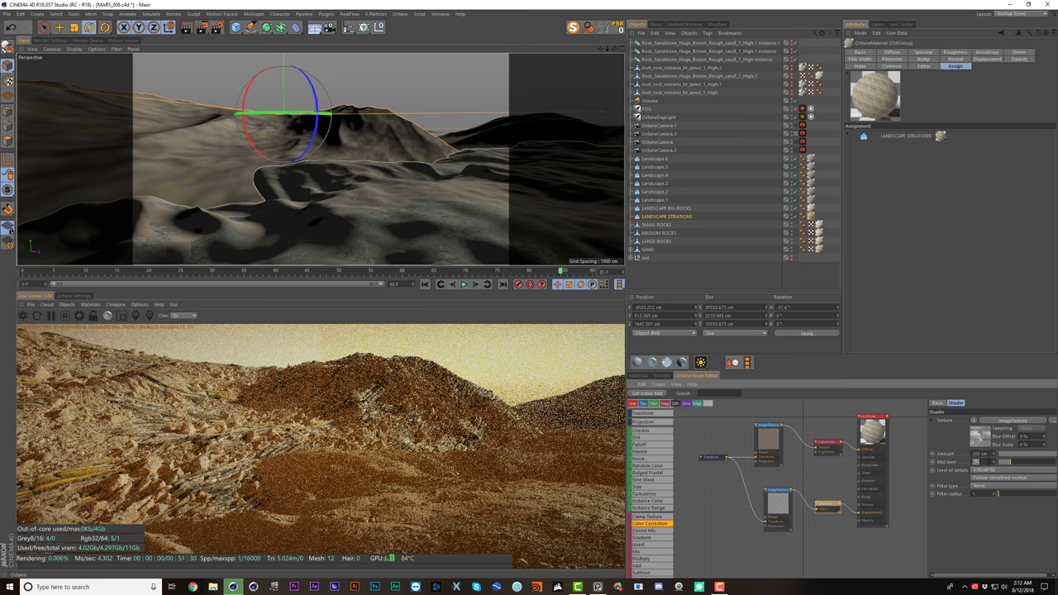
# - Set the striations material's displacement mid level to 0 and its Color Correction saturation to about 0.9
pyautogui.write('0')
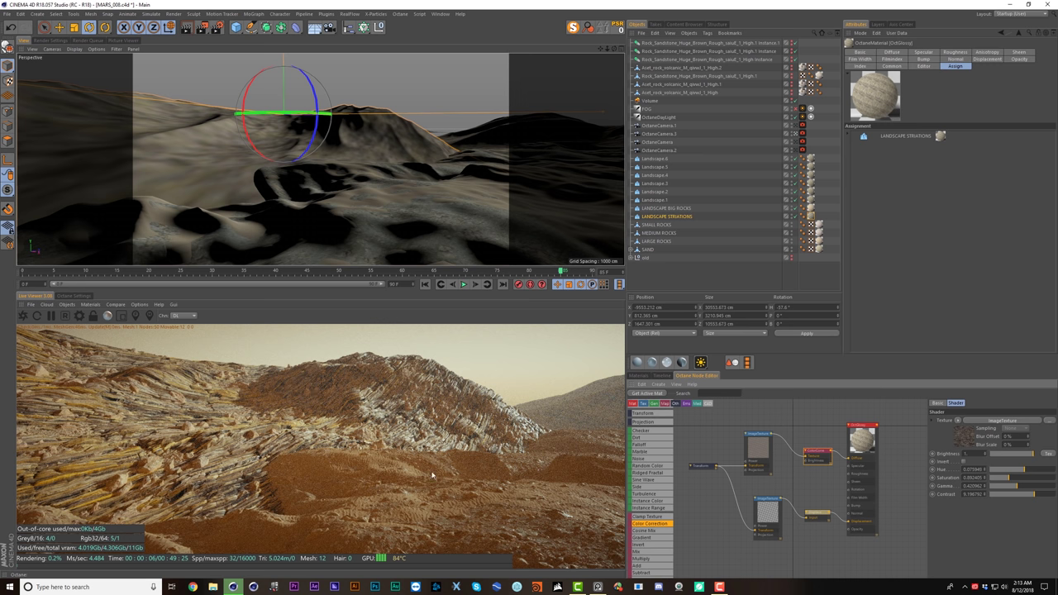
pyautogui.click(1002, 478)
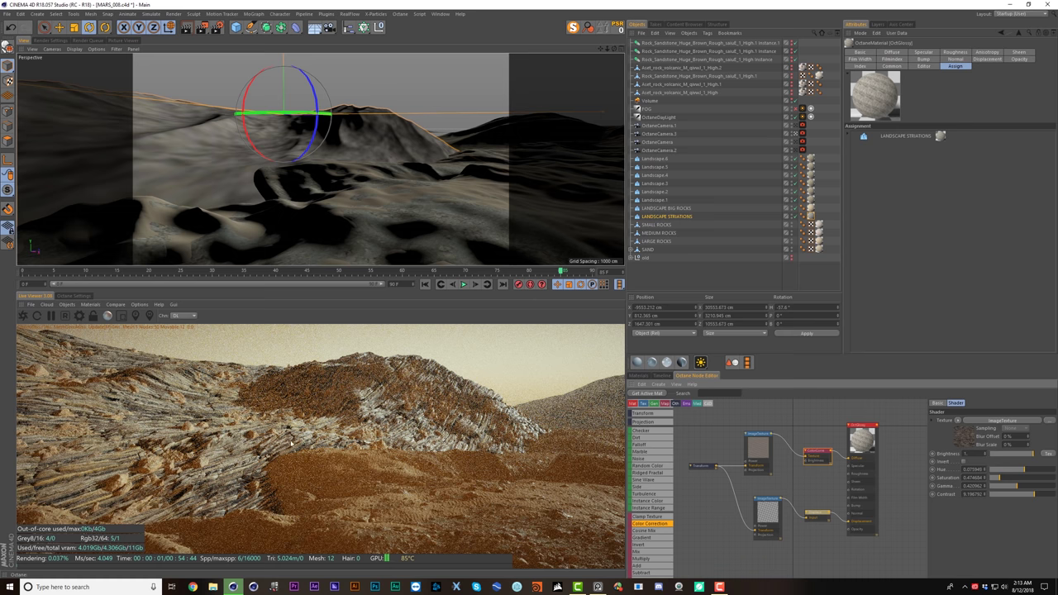
pyautogui.click(1010, 478)
# - Make room beside the striations material node and insert a Mix node between Color Correction and the Diffuse input
pyautogui.moveTo(812, 462); pyautogui.dragTo(745, 494, button='middle')
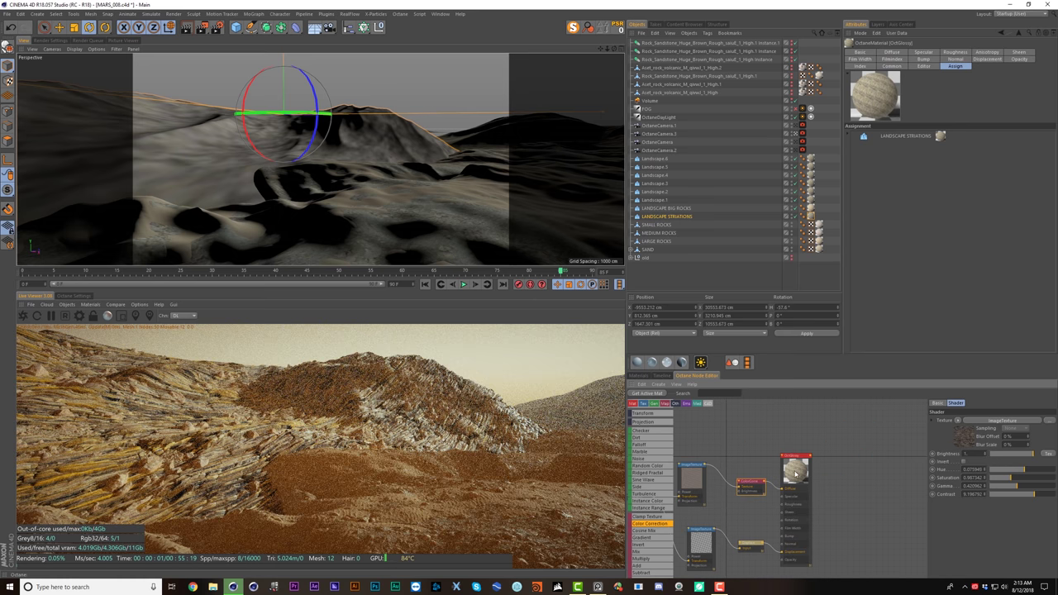
pyautogui.moveTo(797, 471); pyautogui.dragTo(841, 478)
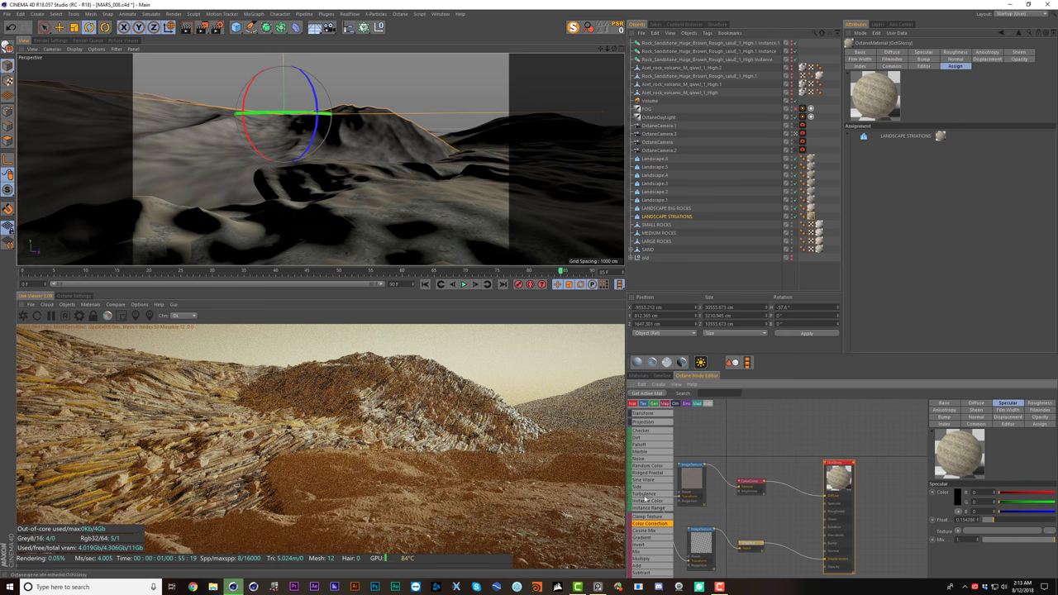
pyautogui.click(644, 552)
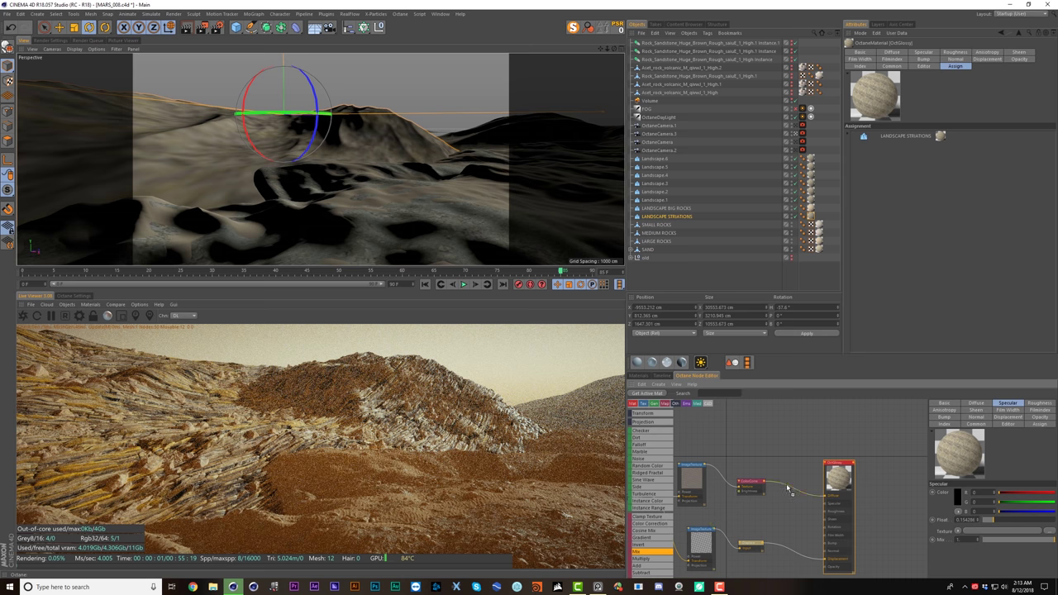
pyautogui.moveTo(788, 497); pyautogui.dragTo(793, 476)
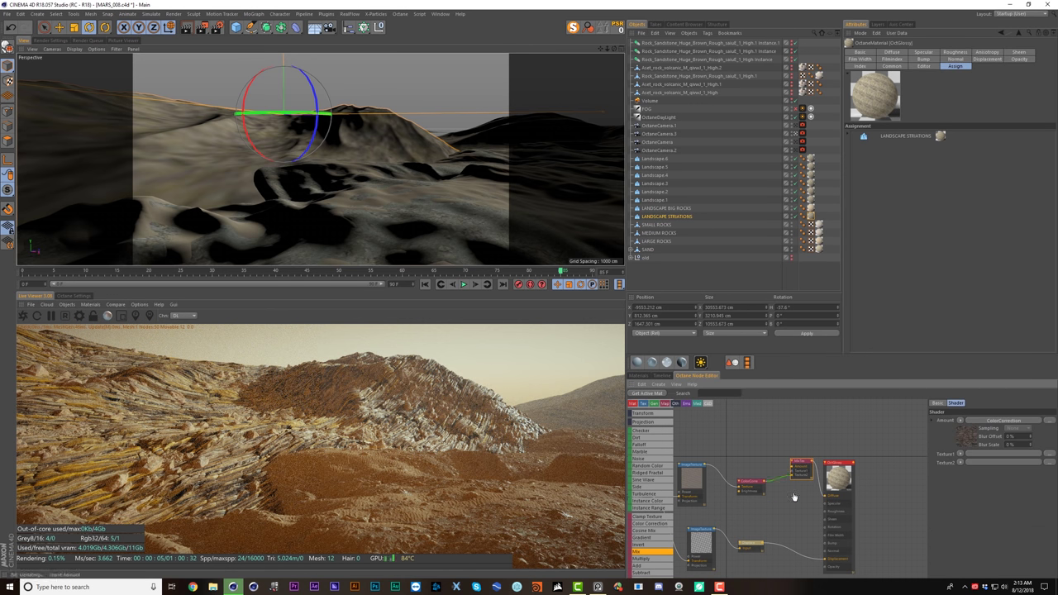
# - Add an RGB Spectrum node and feed it into the Mix node's Texture1, with Color Correction in Texture2
pyautogui.scroll(3, 647, 541)
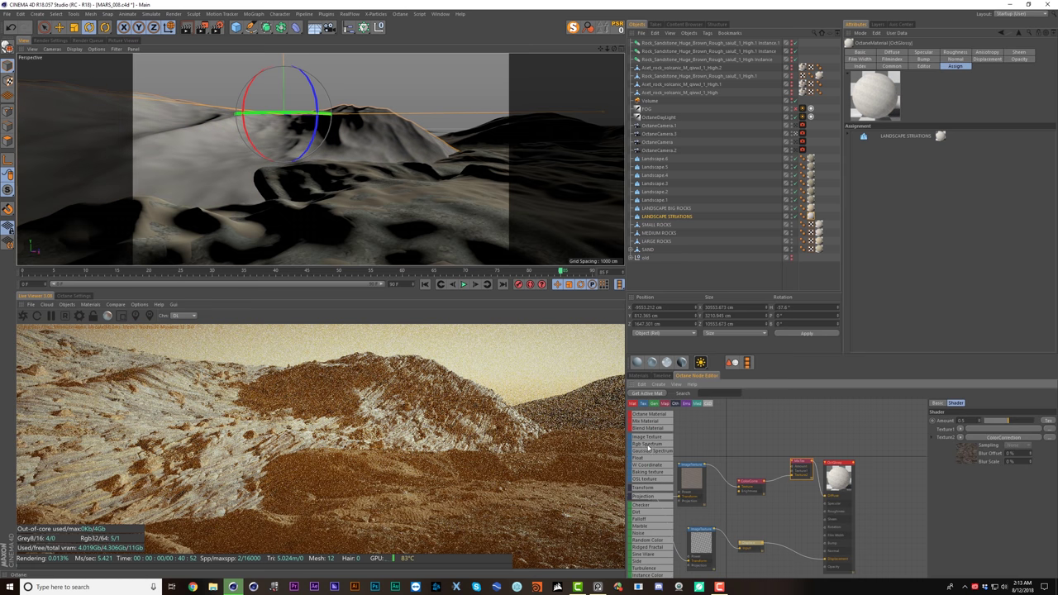
pyautogui.click(651, 445)
pyautogui.moveTo(796, 472); pyautogui.dragTo(740, 457)
# - Sample a sandy tan colour from the screen for the RGB Spectrum node and set the Mix amount to about 0.27
pyautogui.click(966, 444)
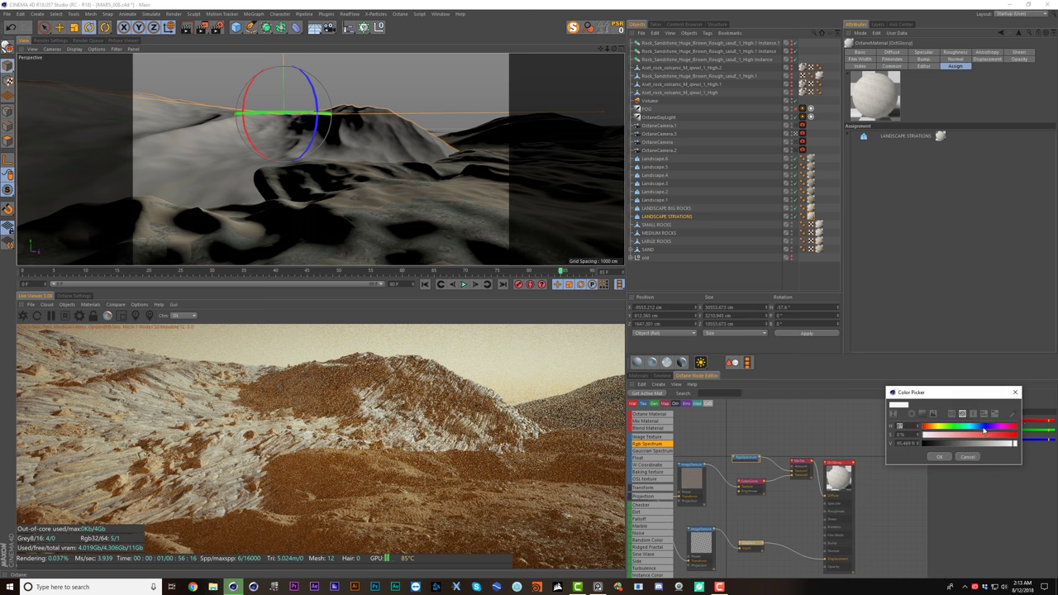
pyautogui.click(1016, 416)
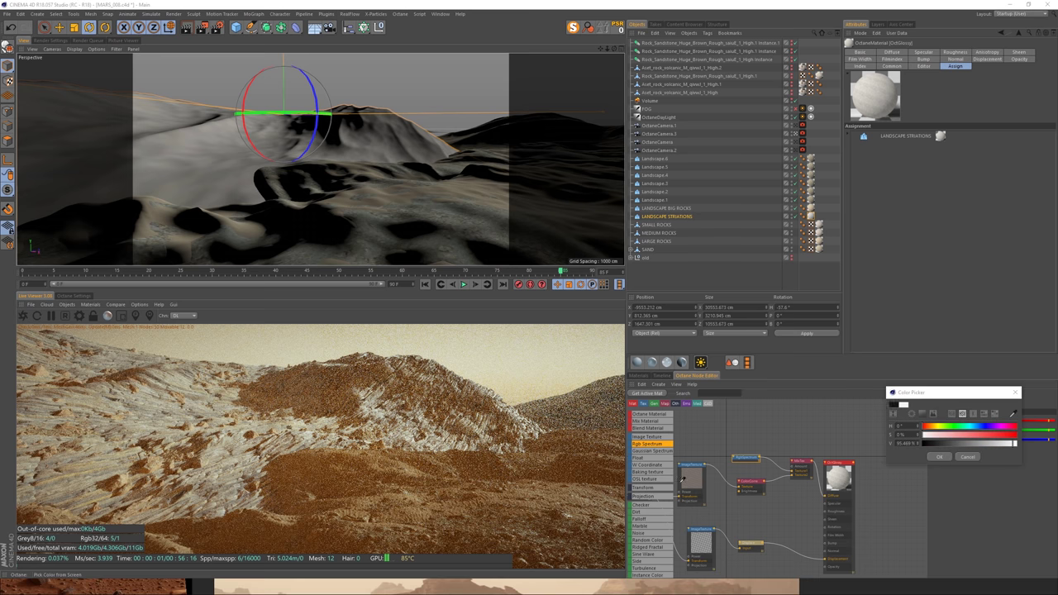
pyautogui.click(490, 490)
pyautogui.click(939, 456)
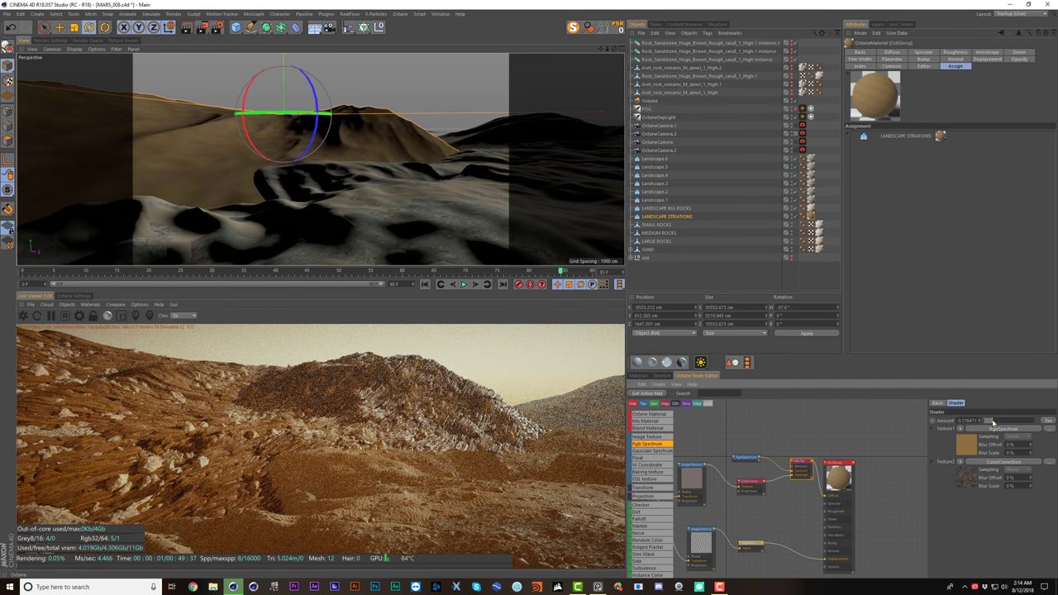
pyautogui.moveTo(994, 422); pyautogui.dragTo(999, 423)
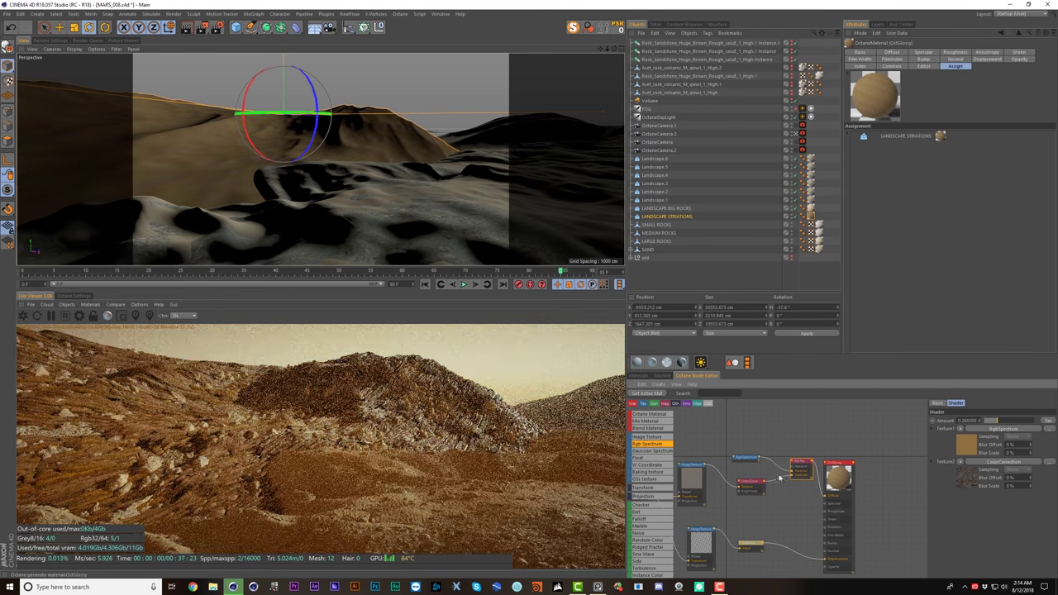
# - Refine the RGB Spectrum node's tan colour to 34% saturation and 59% value
pyautogui.click(1002, 428)
pyautogui.click(957, 428)
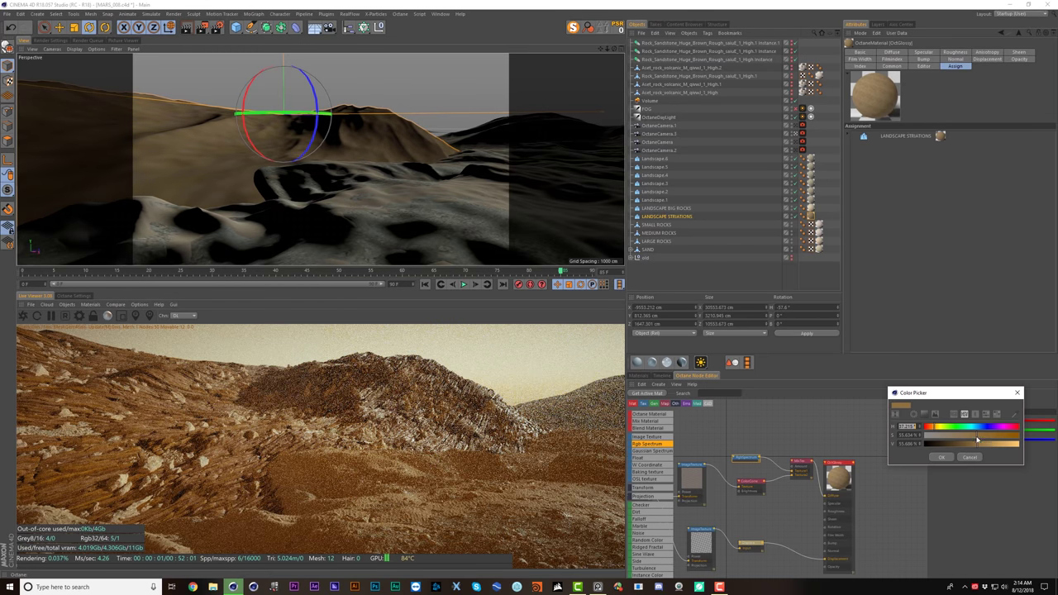
pyautogui.moveTo(978, 442); pyautogui.dragTo(996, 444)
pyautogui.click(941, 457)
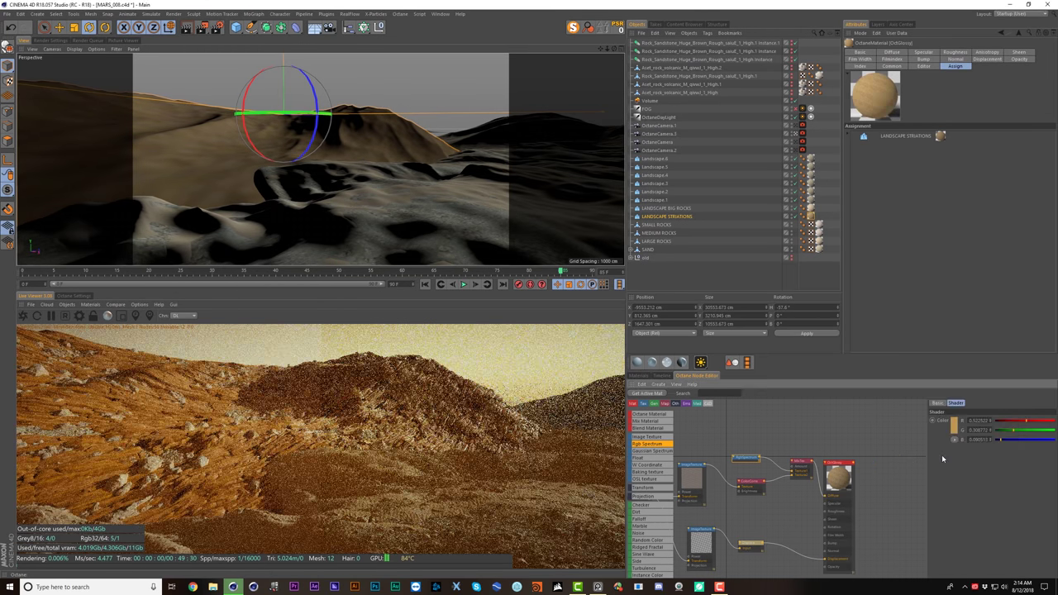
pyautogui.click(955, 425)
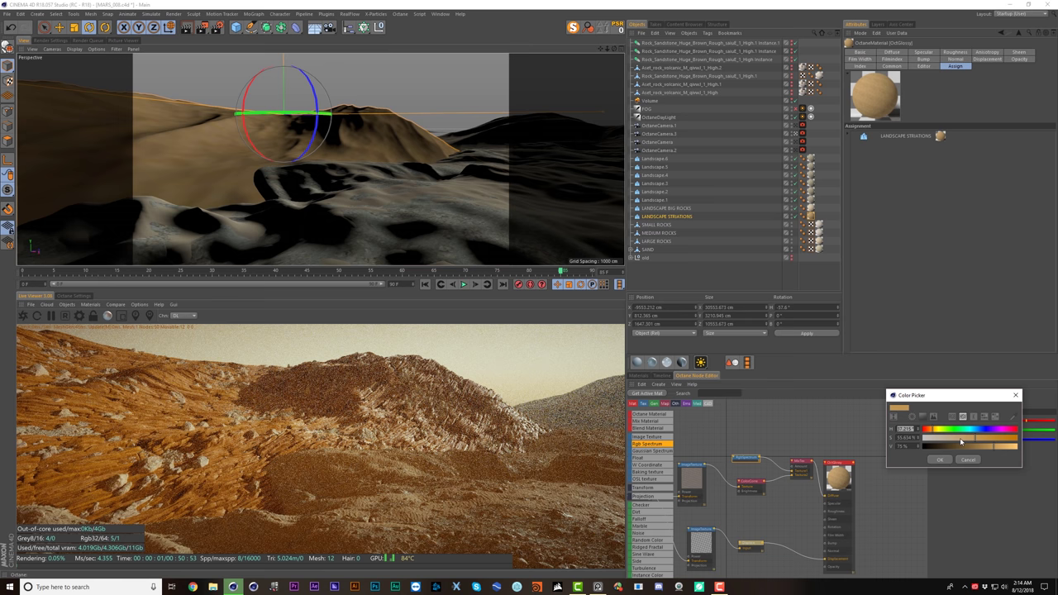
pyautogui.click(954, 438)
pyautogui.click(940, 460)
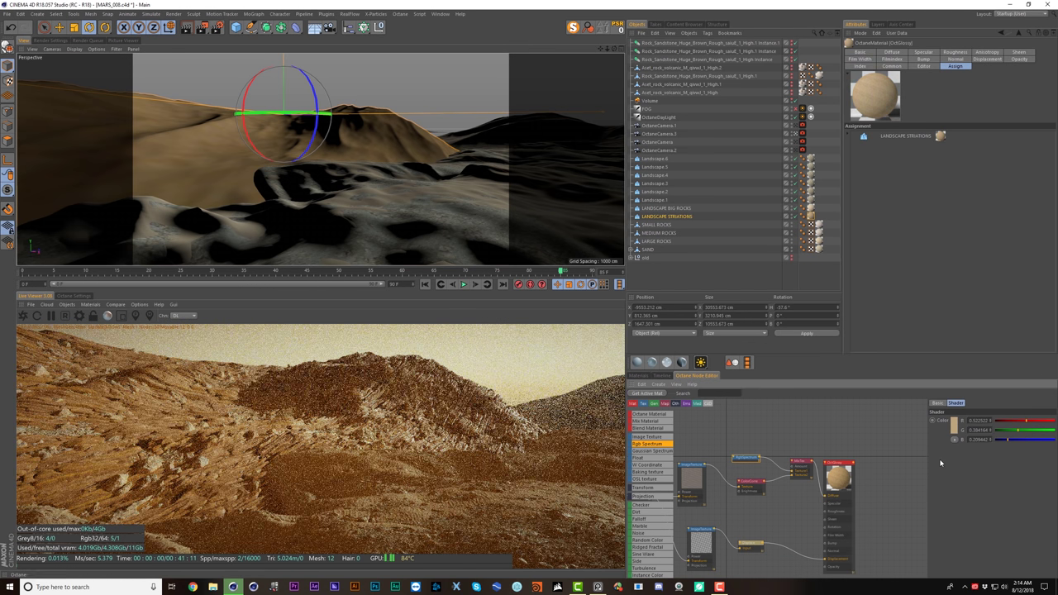
pyautogui.click(954, 428)
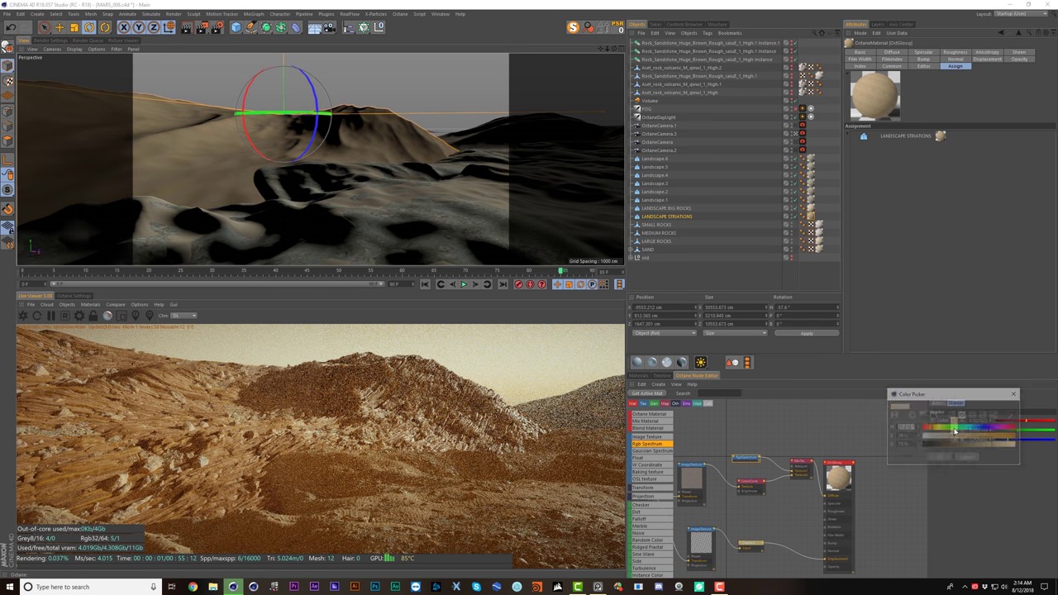
pyautogui.click(977, 445)
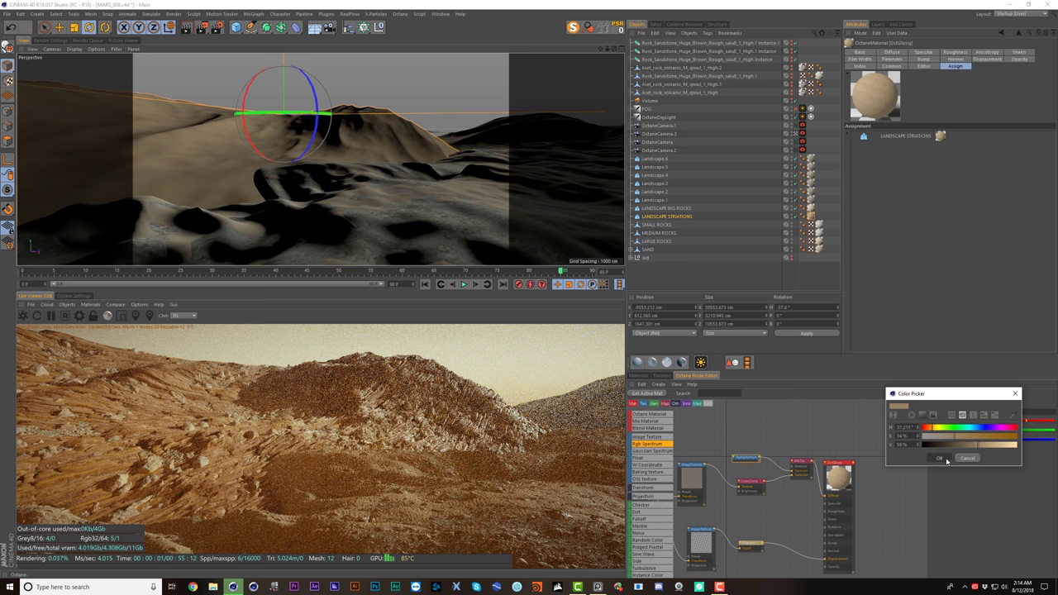
# - Accept the tan RGB Spectrum colour and set the Mix texture amount to about 0.4
pyautogui.click(942, 458)
pyautogui.click(802, 468)
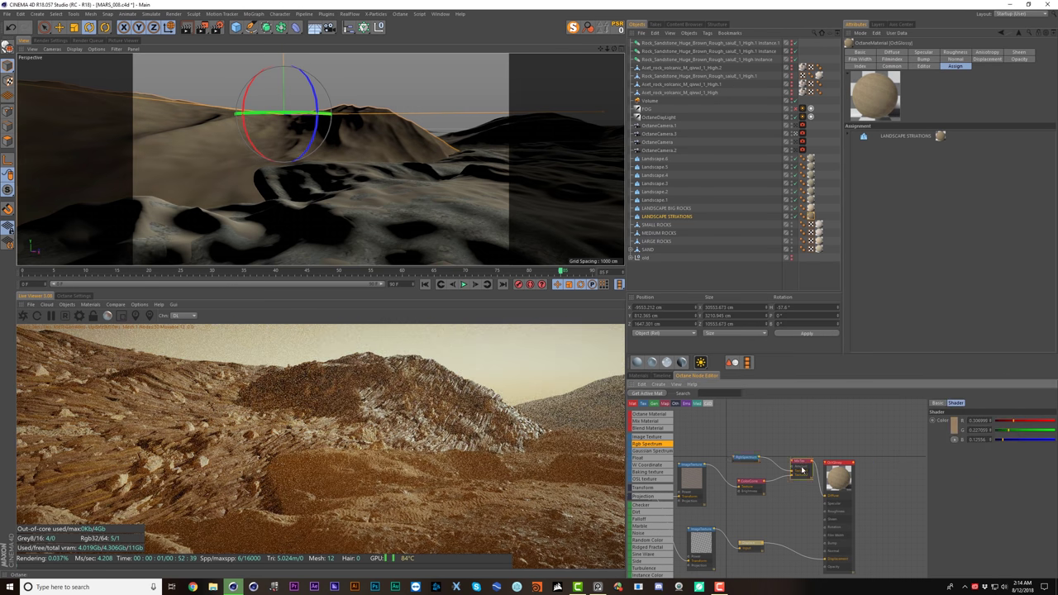
pyautogui.moveTo(997, 422); pyautogui.dragTo(1003, 424)
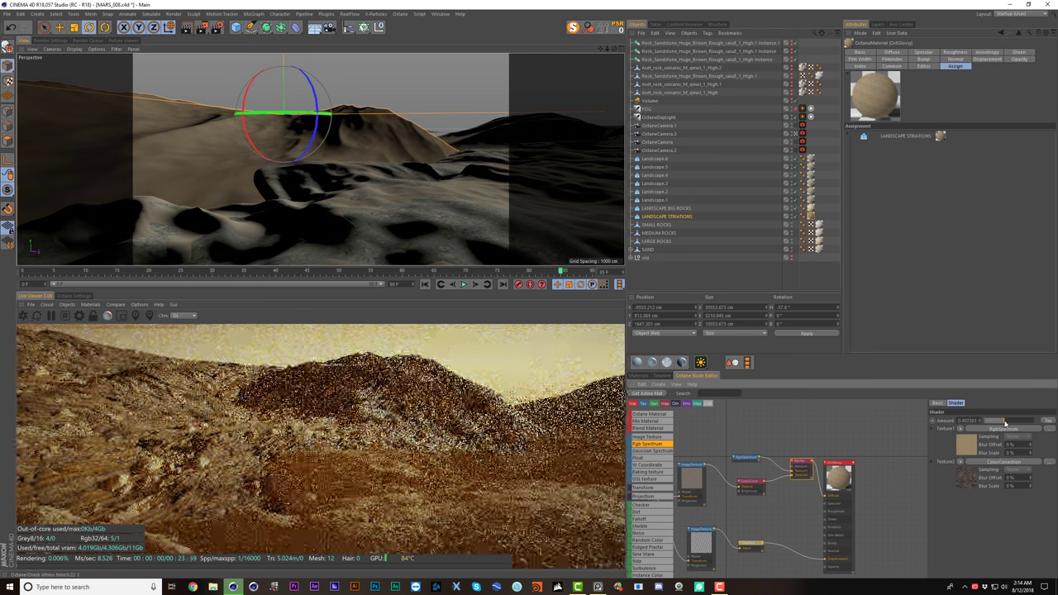
# - Brighten the RGB Spectrum colour feeding the mix by setting its V value to 71%
pyautogui.click(1001, 429)
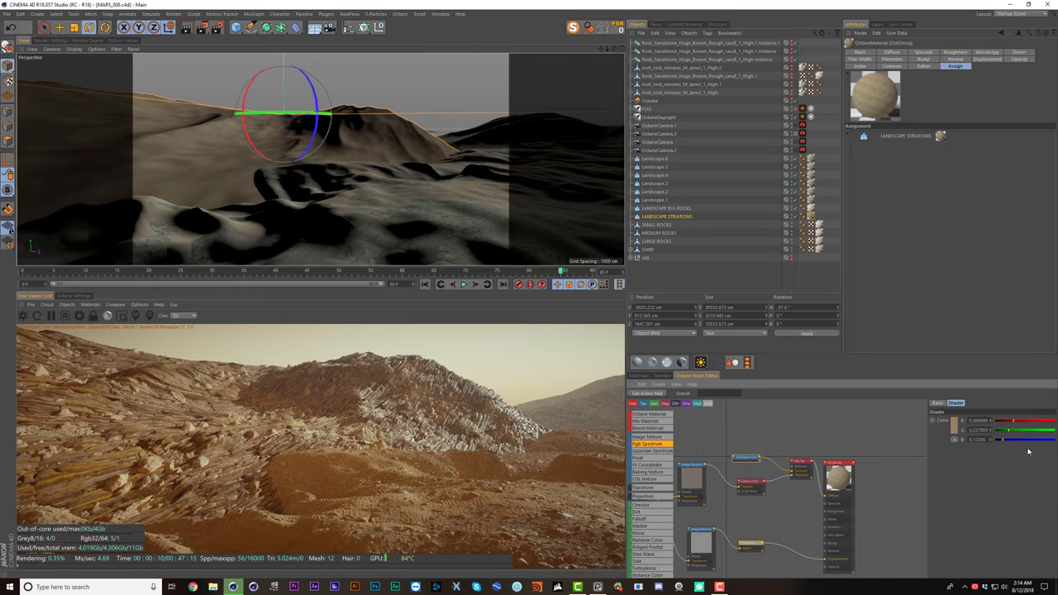
pyautogui.click(954, 423)
pyautogui.moveTo(985, 445); pyautogui.dragTo(991, 446)
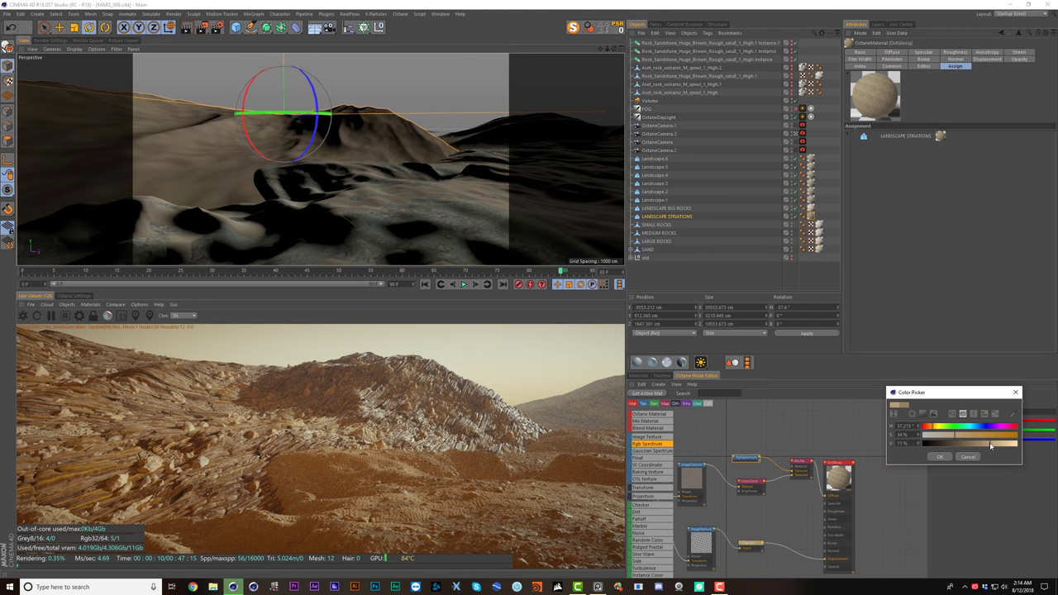
pyautogui.click(940, 456)
# - Try copying the BIG NOISE displacer from SAND under LANDSCAPE STRIATIONS, and undo the copy
pyautogui.click(633, 249)
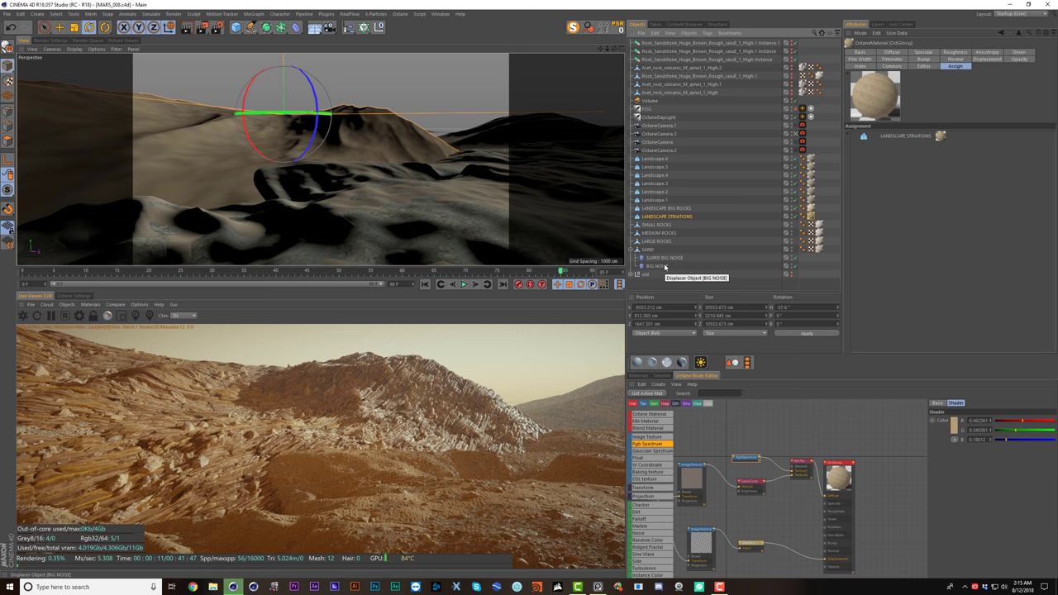
pyautogui.click(662, 266)
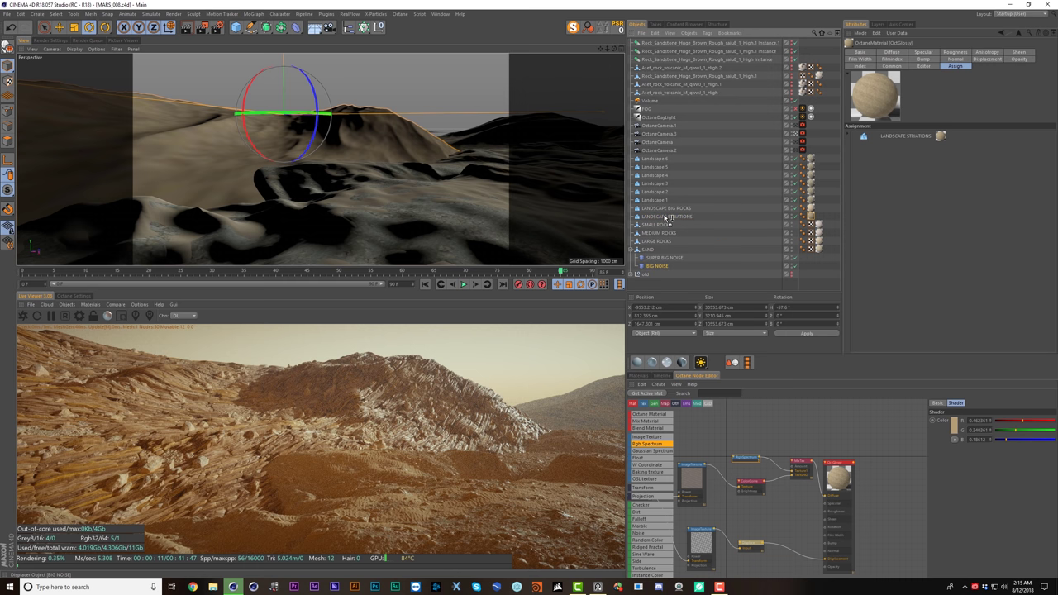
pyautogui.moveTo(667, 218); pyautogui.dragTo(668, 217)
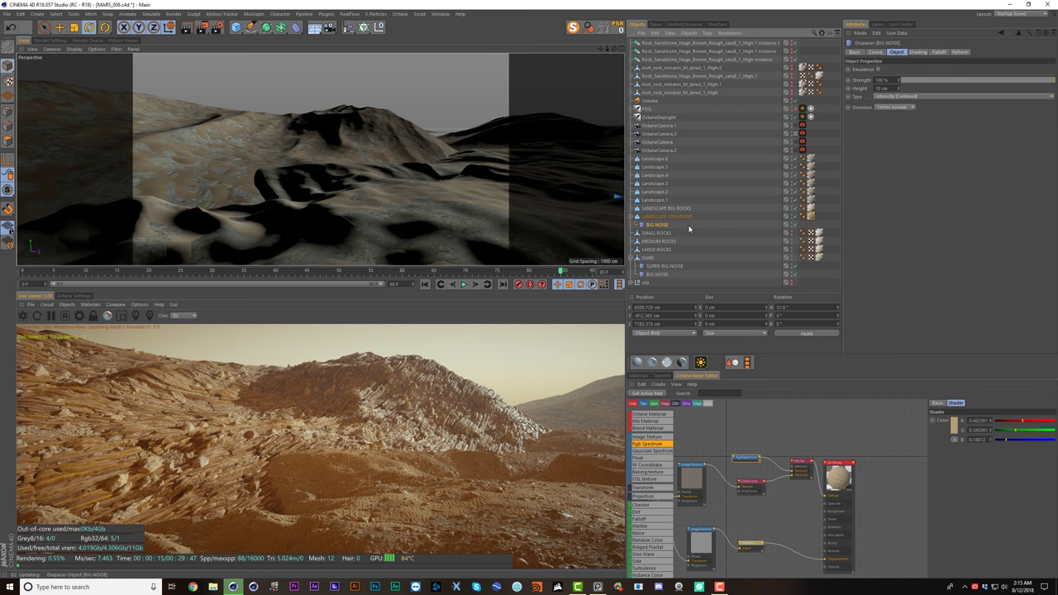
pyautogui.click(682, 223)
pyautogui.click(680, 216)
pyautogui.click(659, 226)
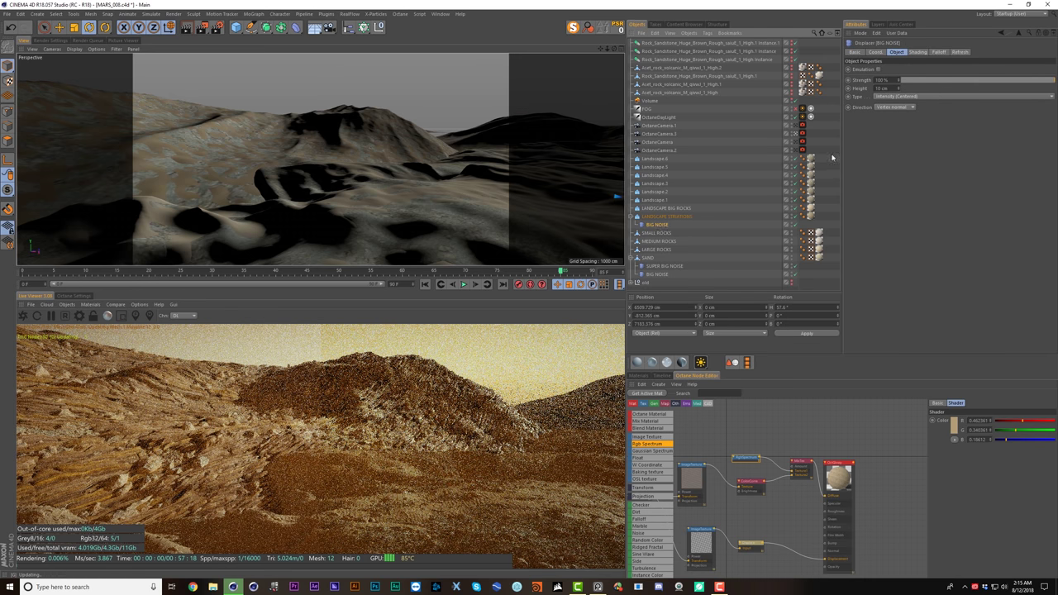
pyautogui.hotkey('ctrl', 'z')
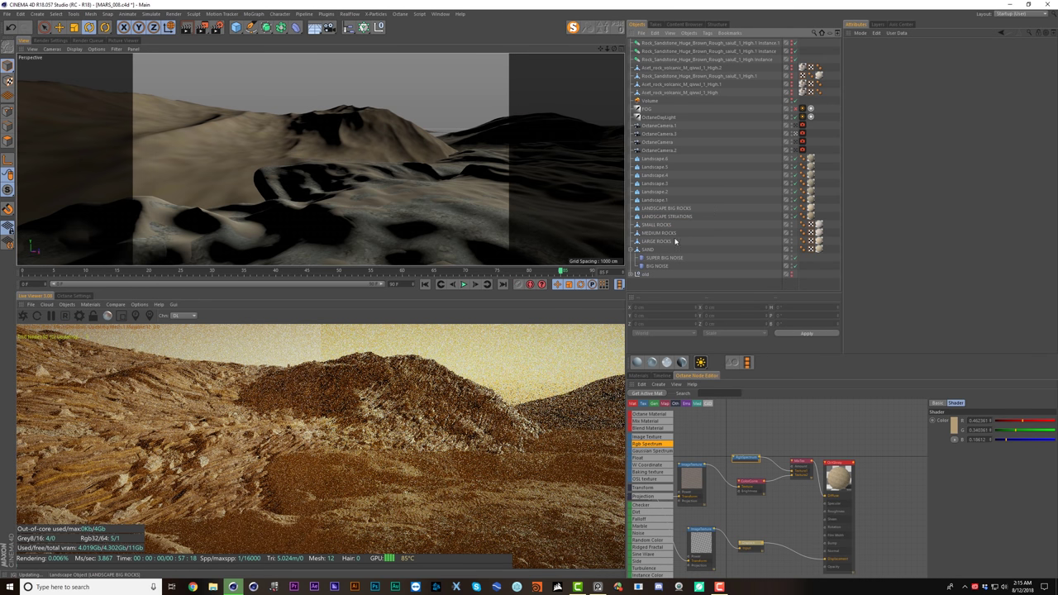
# - Copy the SUPER BIG NOISE displacer from SAND under LANDSCAPE STRIATIONS and set the copy's height to 50 cm
pyautogui.click(668, 259)
pyautogui.keyDown('ctrl'); pyautogui.moveTo(658, 223); pyautogui.dragTo(660, 217); pyautogui.keyUp('ctrl')
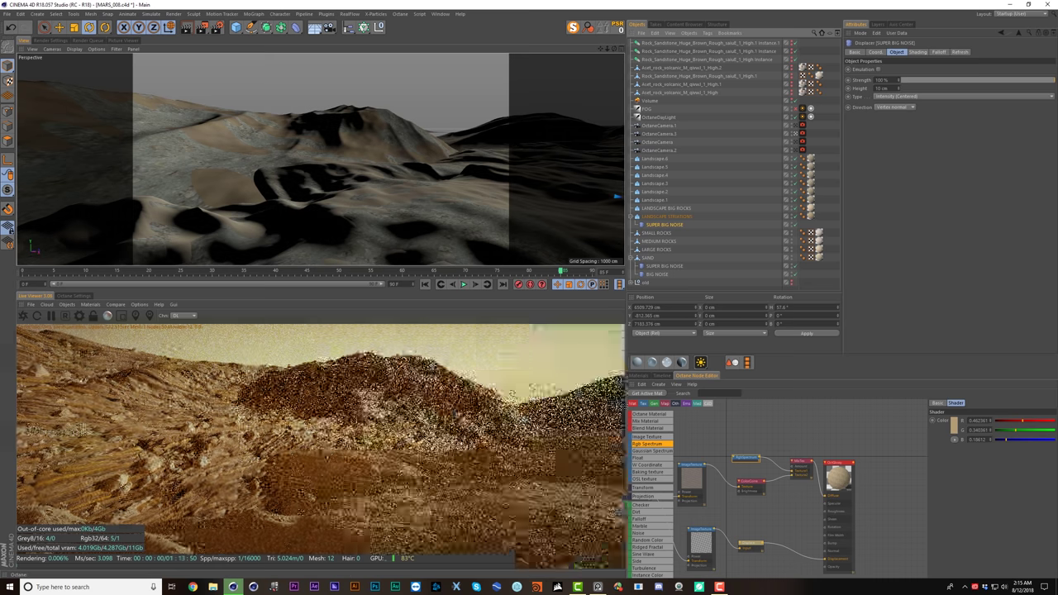
pyautogui.click(899, 88)
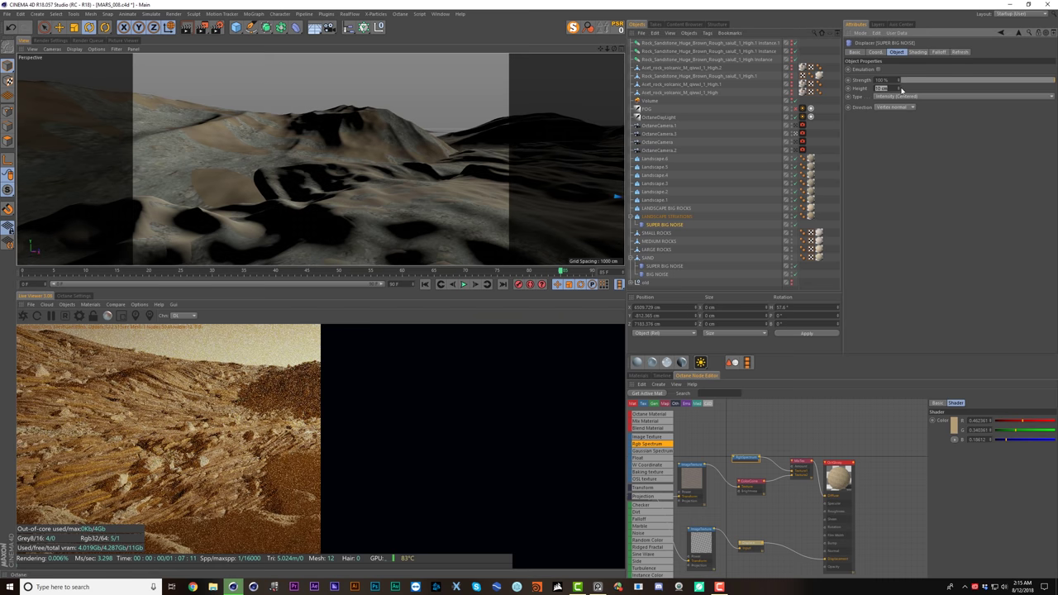
pyautogui.write('30')
pyautogui.press('Return')
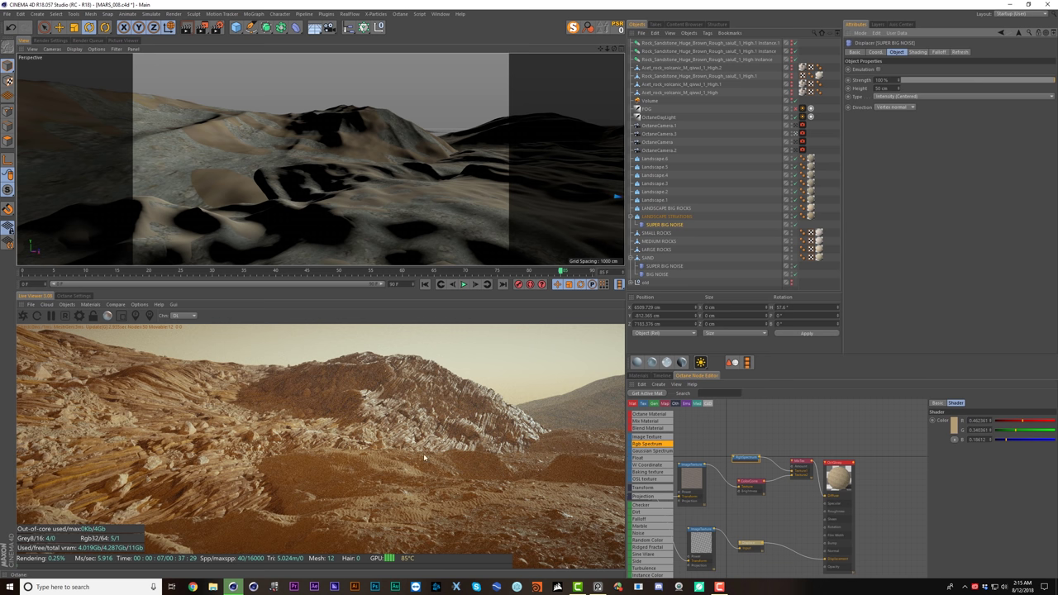
# - Make the objects Landscape.1 to Landscape.6 editable and connect them into one object, deleting the originals
pyautogui.click(794, 143)
pyautogui.moveTo(685, 161); pyautogui.dragTo(652, 202)
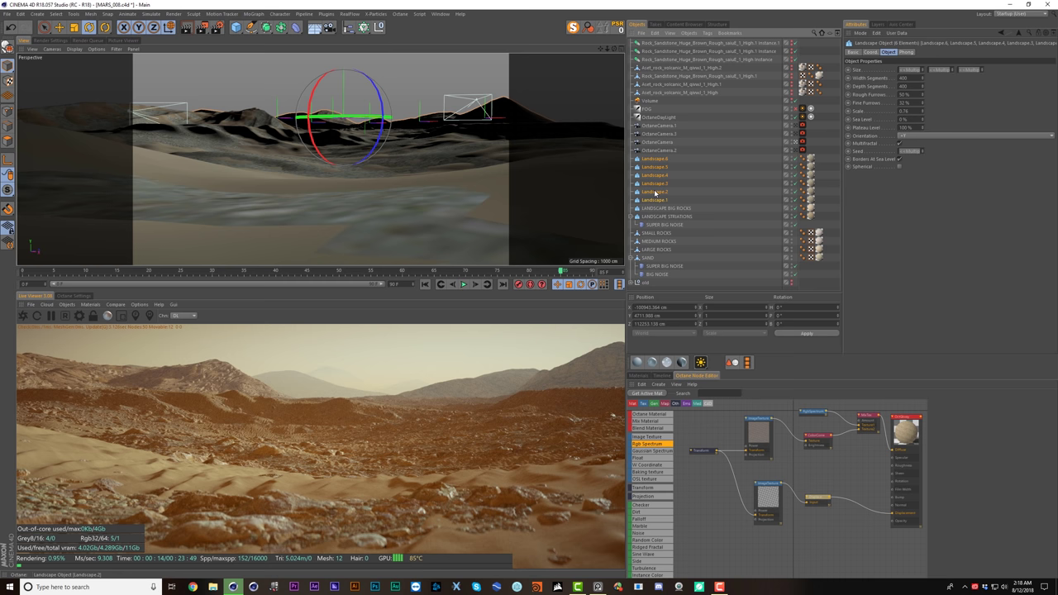
pyautogui.press('c')
pyautogui.rightClick(654, 190)
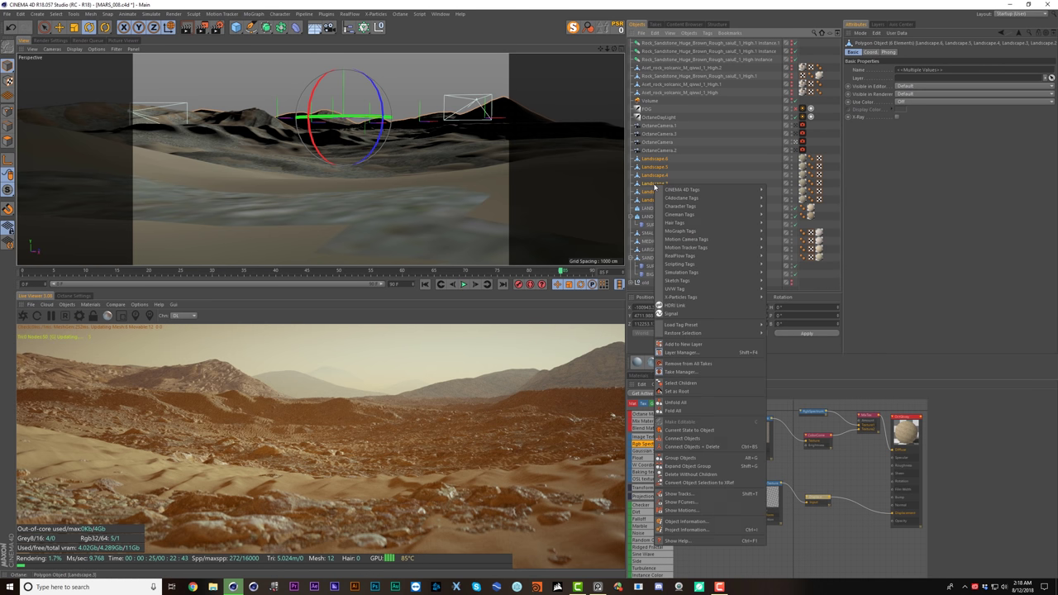
pyautogui.click(714, 448)
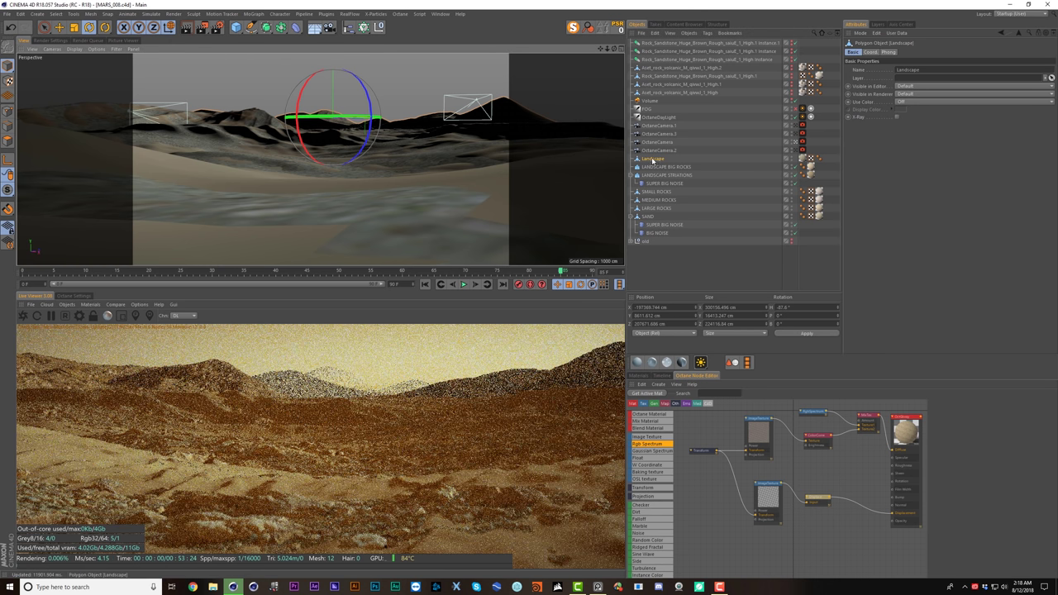
# - Duplicate the merged Landscape object and replace the copy's original texture tag with the LARGE ROCKS.1 material
pyautogui.keyDown('ctrl'); pyautogui.moveTo(652, 162); pyautogui.dragTo(659, 156); pyautogui.keyUp('ctrl')
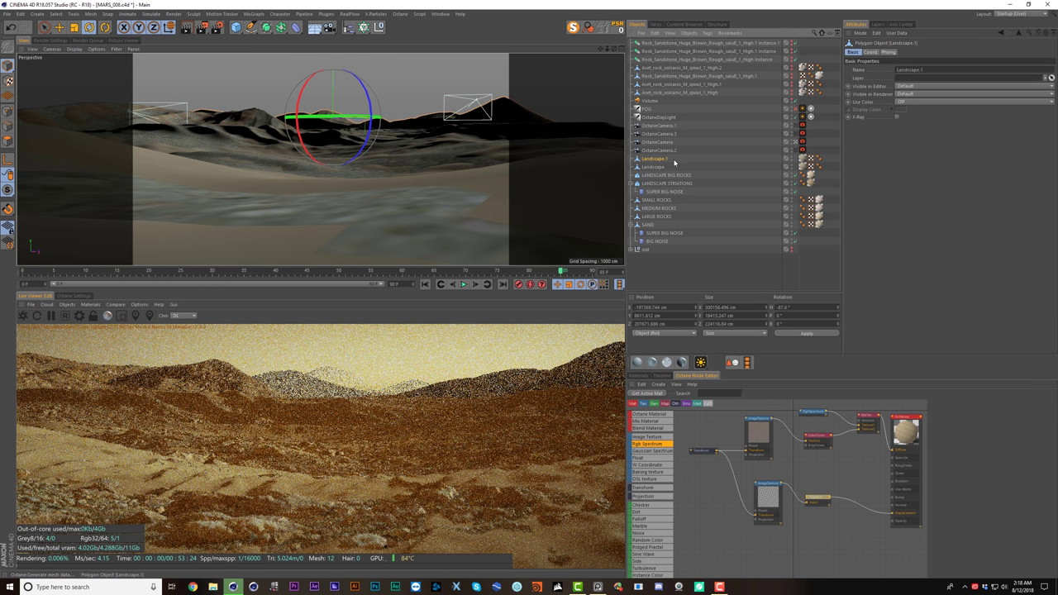
pyautogui.click(813, 159)
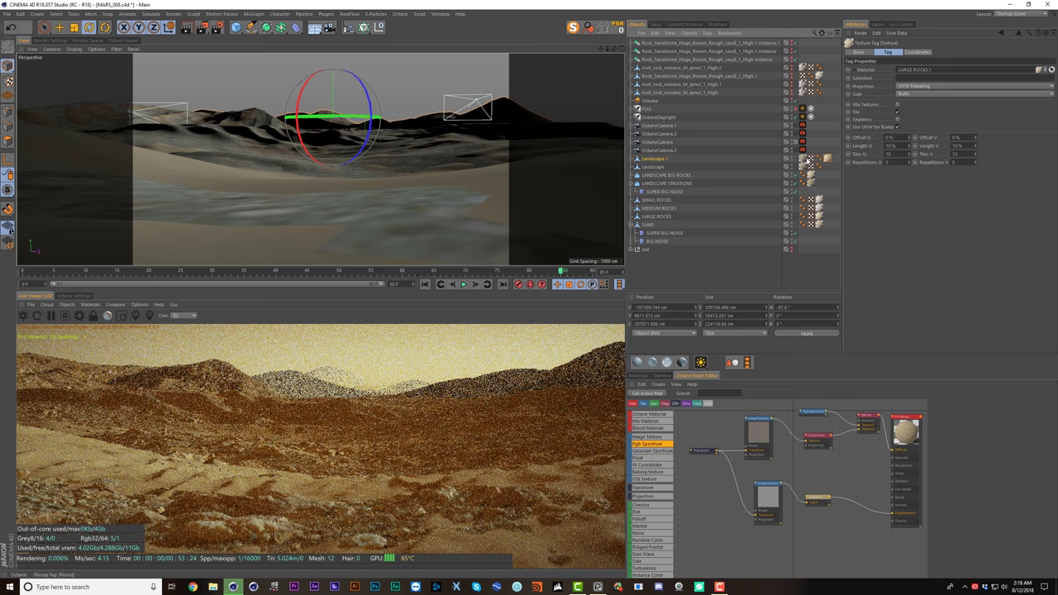
pyautogui.press('Delete')
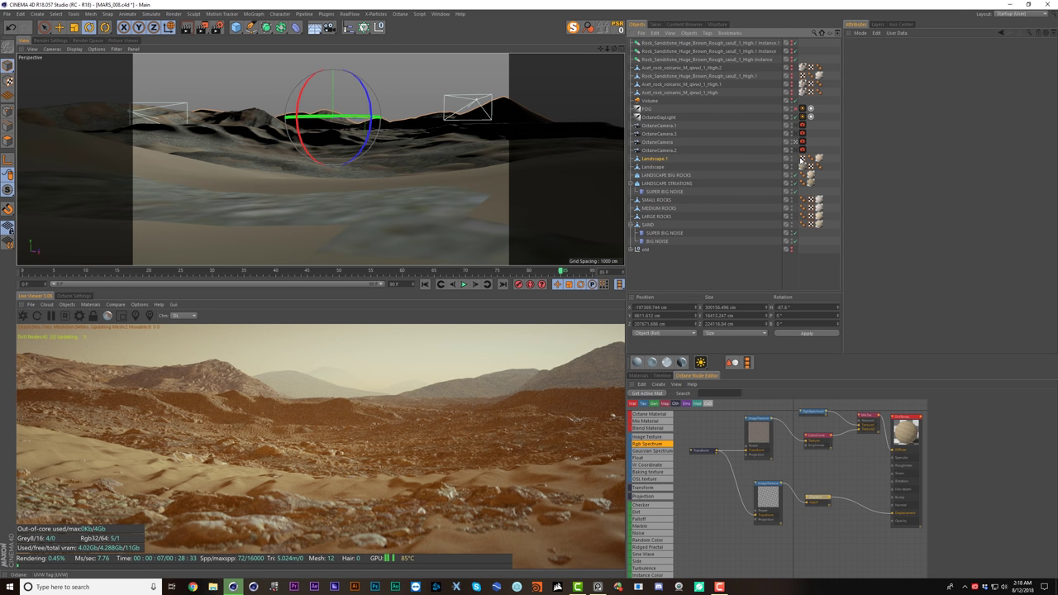
# - Copy the SUPER BIG NOISE displacer under the merged Landscape and rename that object MAJORITY LANDSCAPE STRIATIONS
pyautogui.click(665, 192)
pyautogui.moveTo(655, 169); pyautogui.dragTo(656, 169)
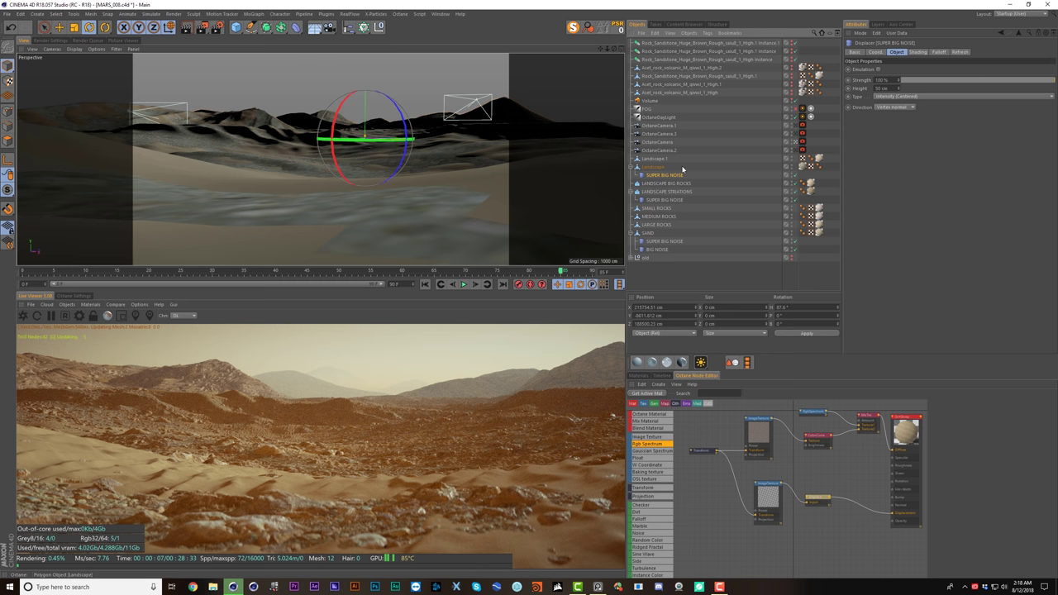
pyautogui.doubleClick(682, 168)
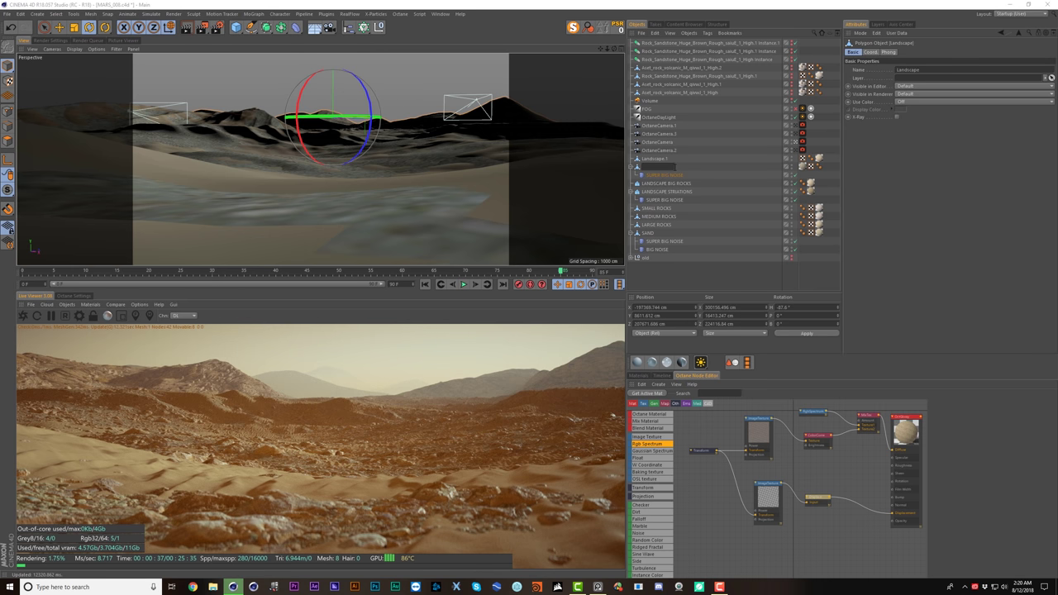
pyautogui.write('MARS')
pyautogui.write('RITY L')
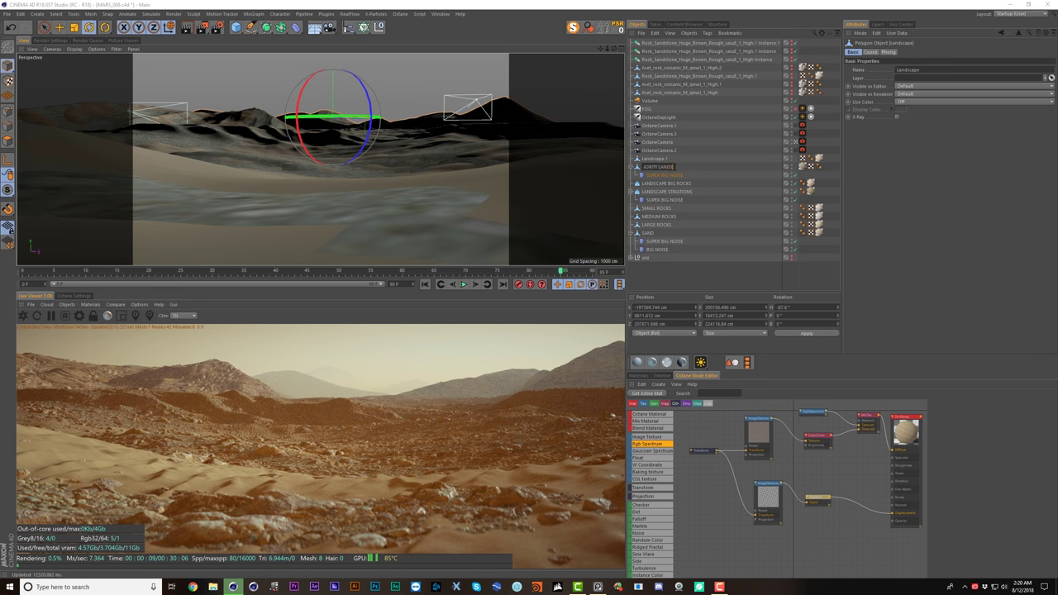
pyautogui.write('ANDSCAP STRIATIO')
pyautogui.write('NS')
# - Rename the duplicated Landscape.1 object as MAJORITY LANDSCAPE BIG ROCKS
pyautogui.doubleClick(657, 158)
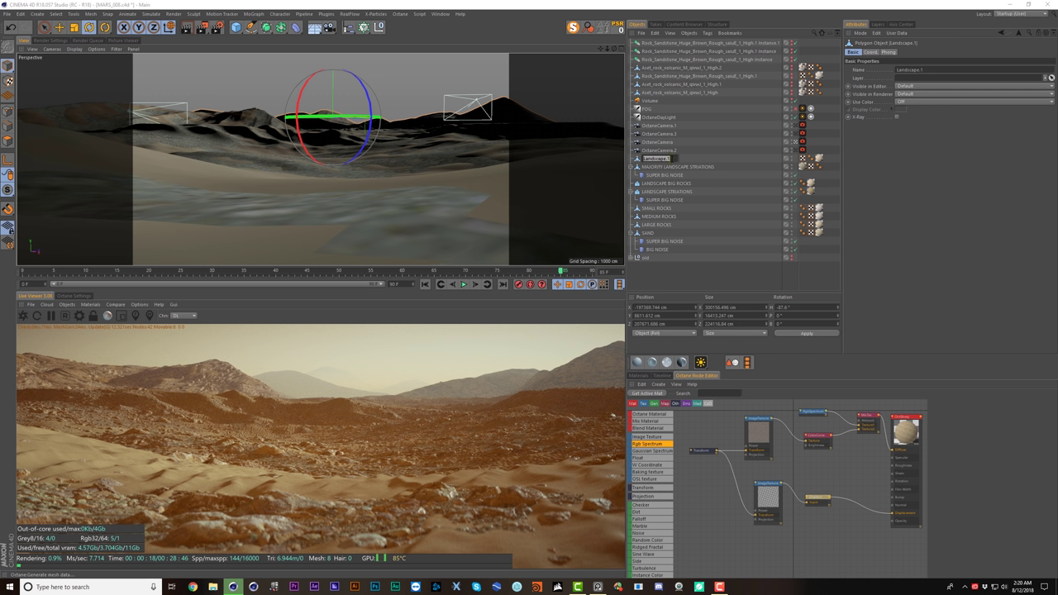
pyautogui.write('MAJORITY SAND')
pyautogui.press('BackSpace')
pyautogui.press('BackSpace')
pyautogui.press('BackSpace')
pyautogui.press('BackSpace')
pyautogui.write('LANDSCAPE BIG ROCKS')
pyautogui.press('Return')
# - Load the MAJORITY LANDSCAPE STRIATIONS material into the node editor and set its displacement mid level to 0.2
pyautogui.click(697, 167)
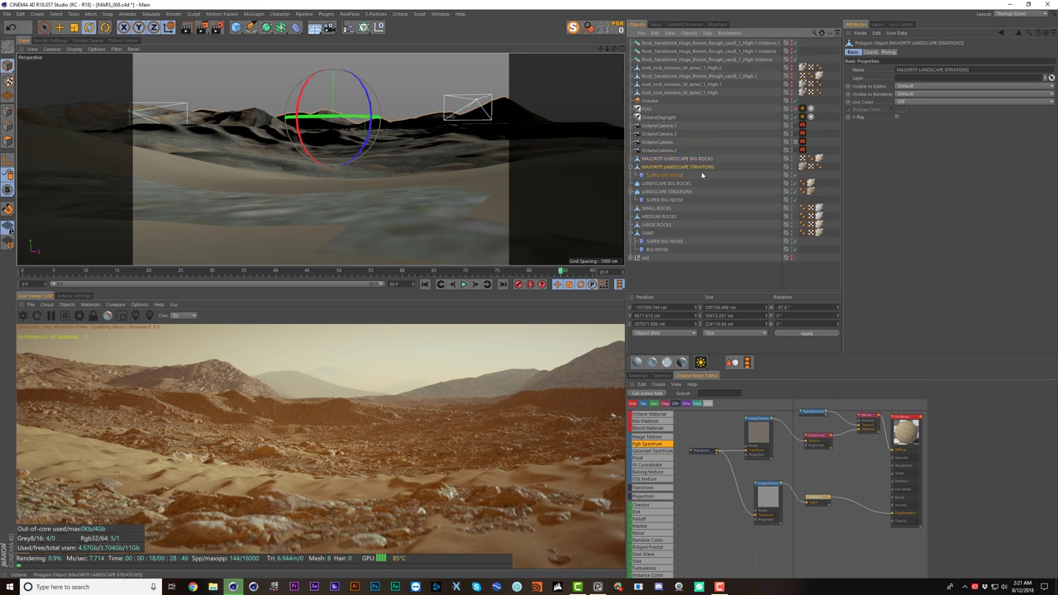
pyautogui.doubleClick(802, 167)
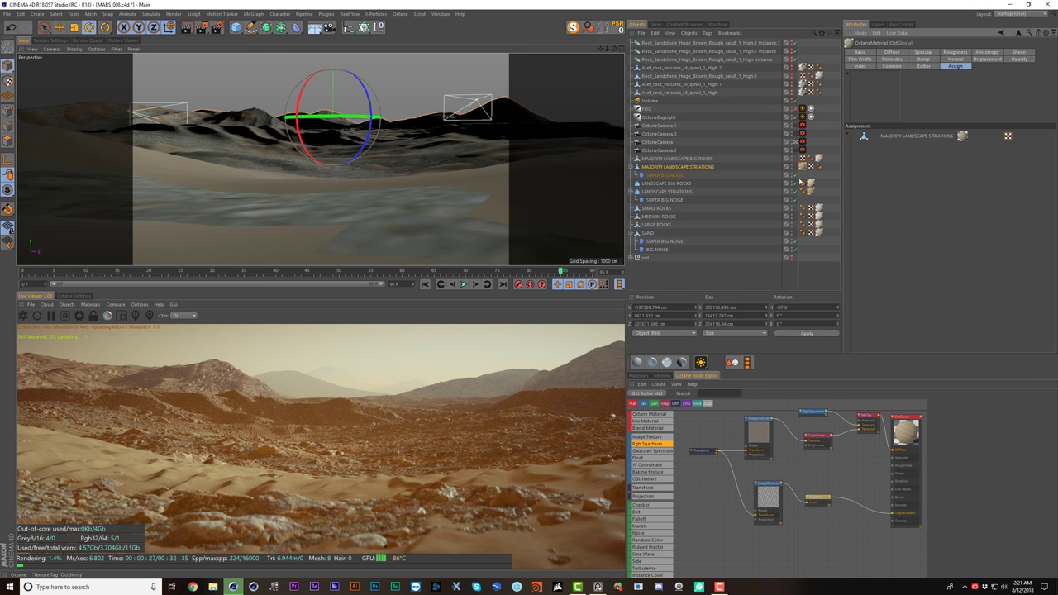
pyautogui.click(649, 392)
pyautogui.click(821, 505)
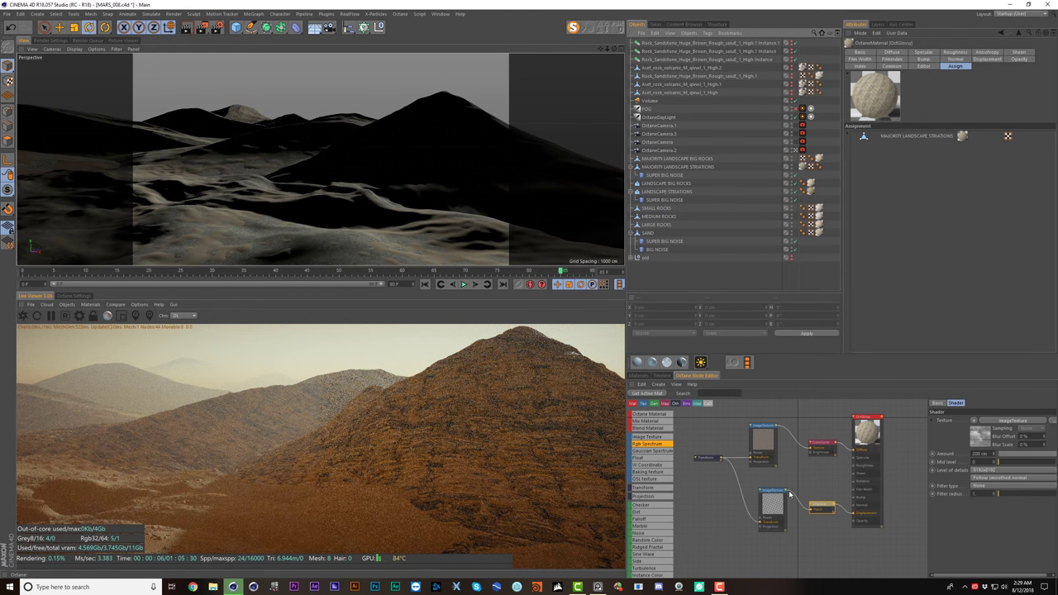
pyautogui.doubleClick(981, 462)
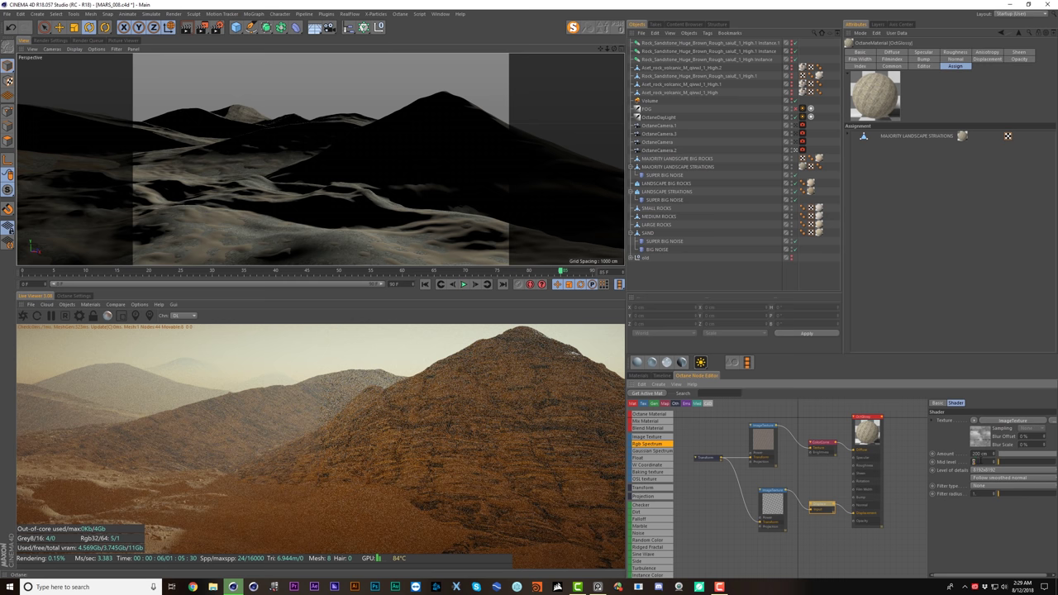
pyautogui.write('0.')
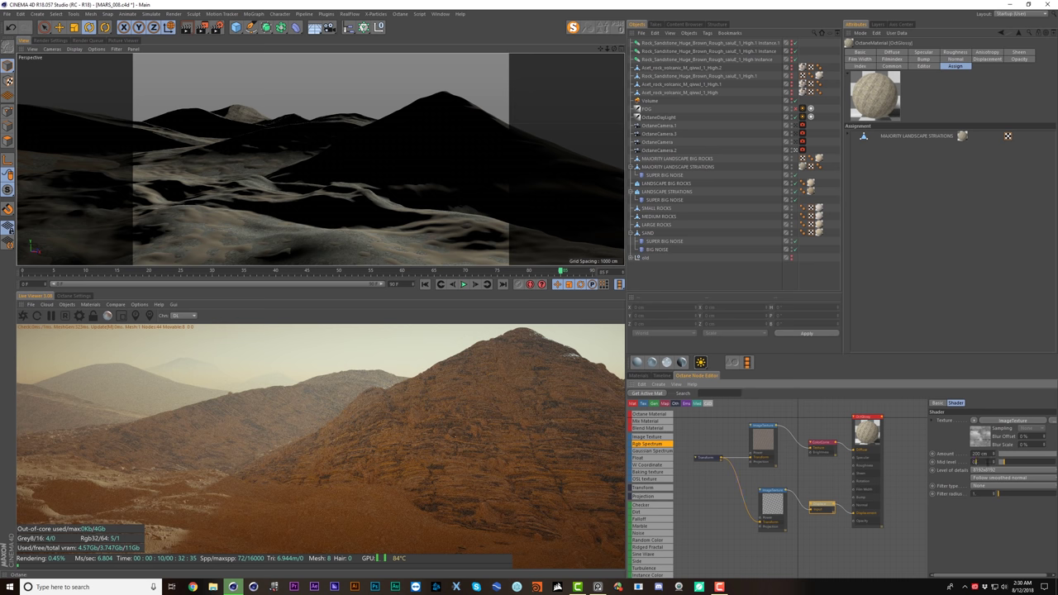
pyautogui.write('3')
pyautogui.press('Return')
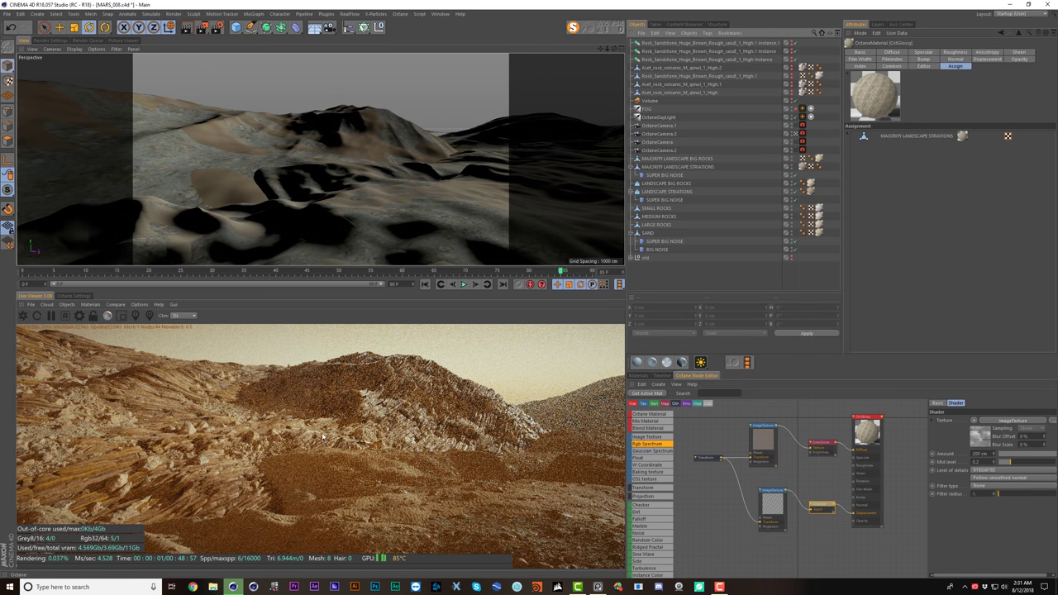
# - Open the OctGlossy material of the LANDSCAPE STRIATIONS object in the Octane Node Editor
pyautogui.click(638, 375)
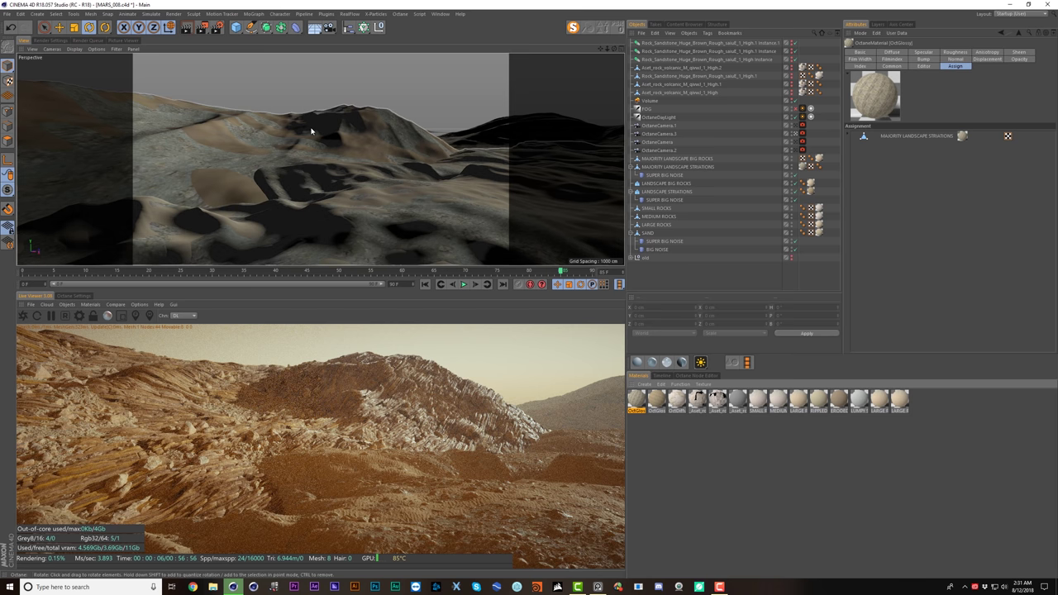
pyautogui.click(349, 130)
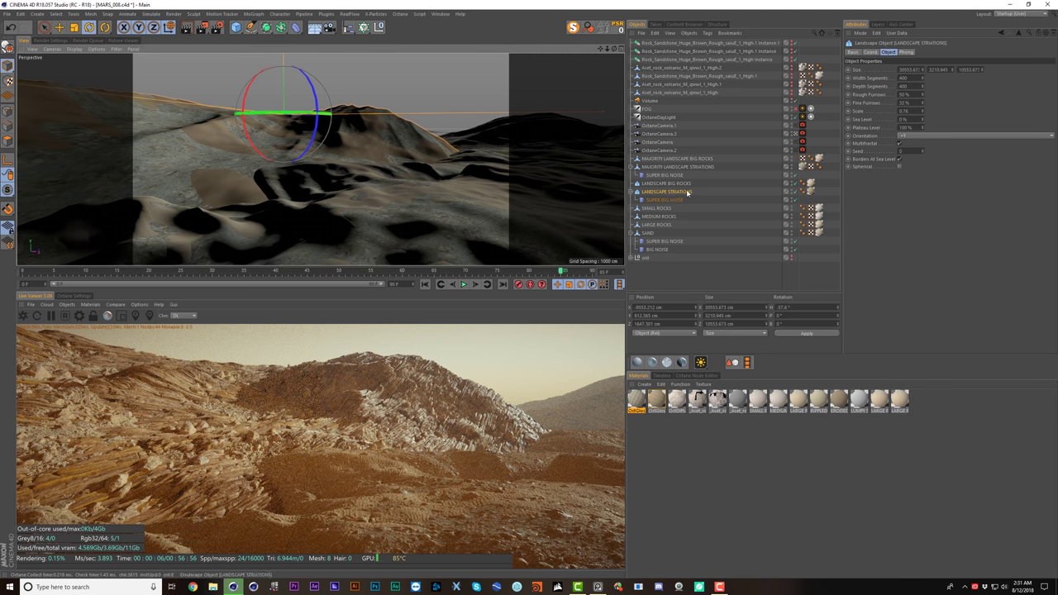
pyautogui.click(810, 192)
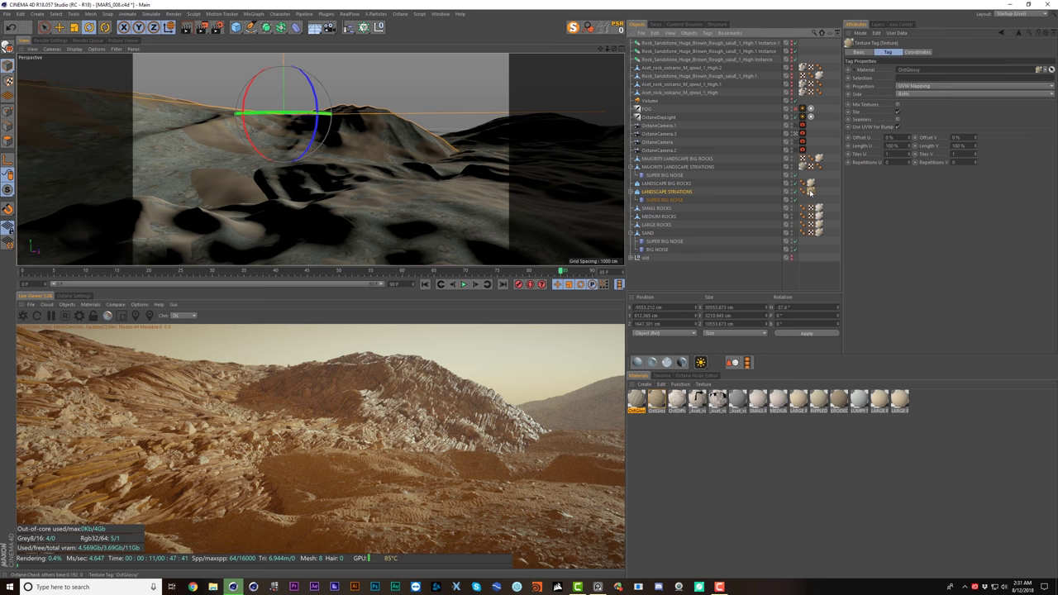
pyautogui.doubleClick(810, 192)
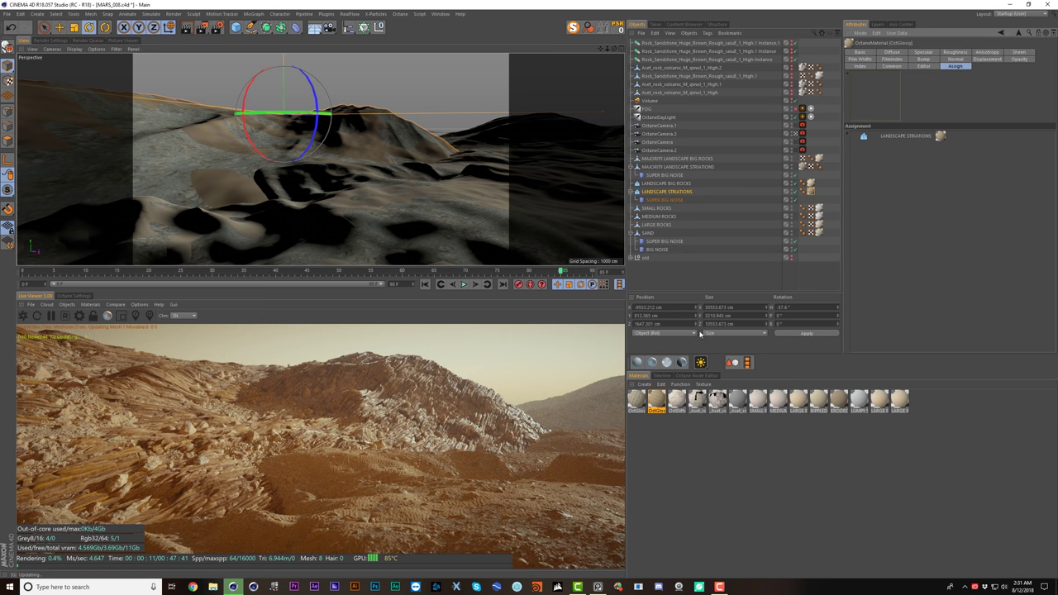
pyautogui.click(696, 376)
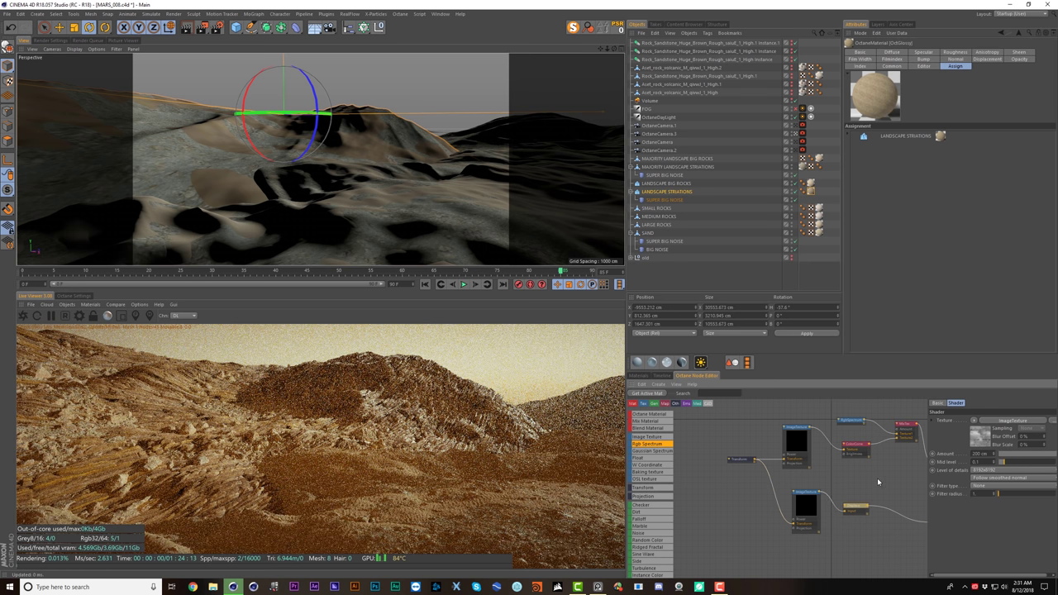
pyautogui.moveTo(878, 481); pyautogui.dragTo(839, 481, button='middle')
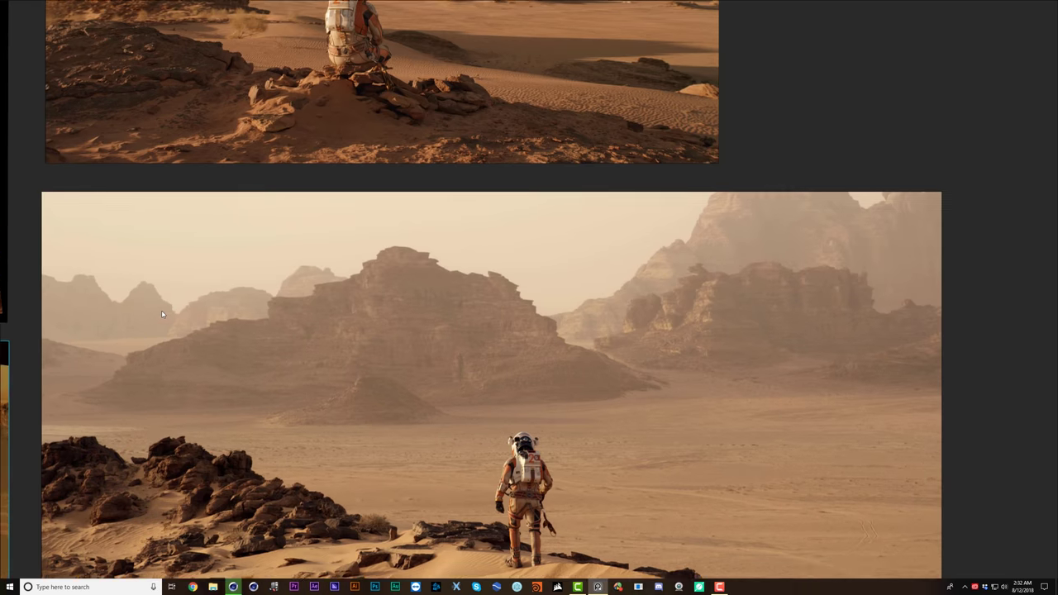
pyautogui.moveTo(137, 331); pyautogui.dragTo(161, 310, button='middle')
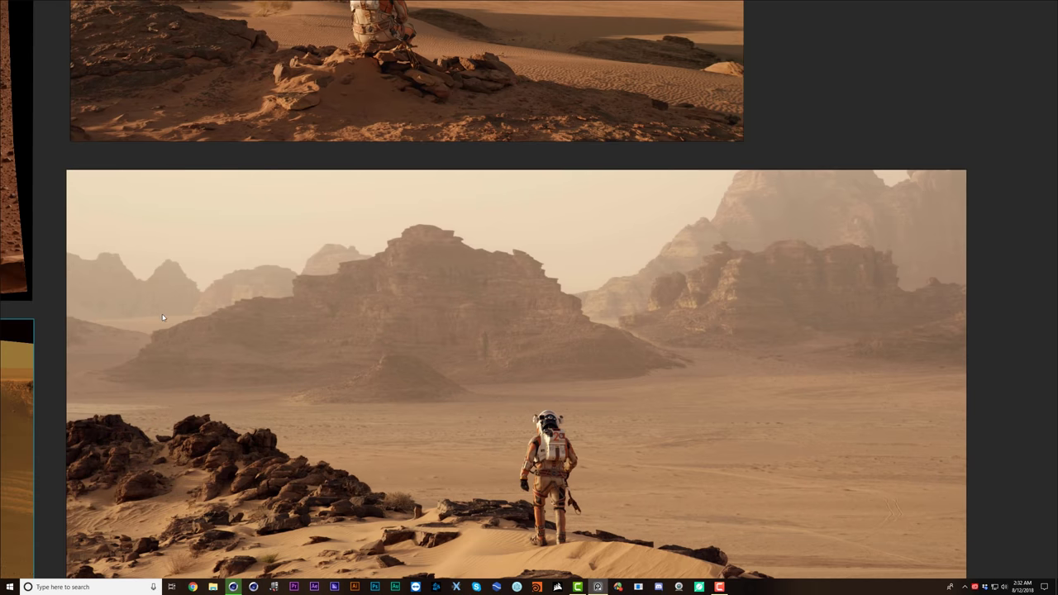
# - Increase the OctaneCamera's thin lens aperture and set the camera's pitch rotation to 1.355°
pyautogui.scroll(2, 167, 322)
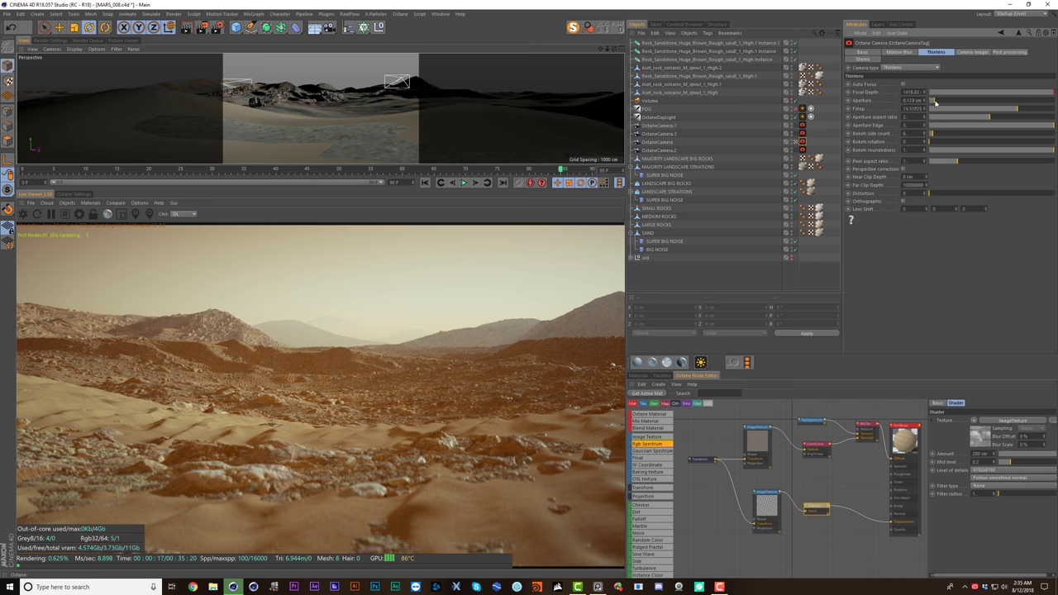
pyautogui.moveTo(935, 102); pyautogui.dragTo(937, 103)
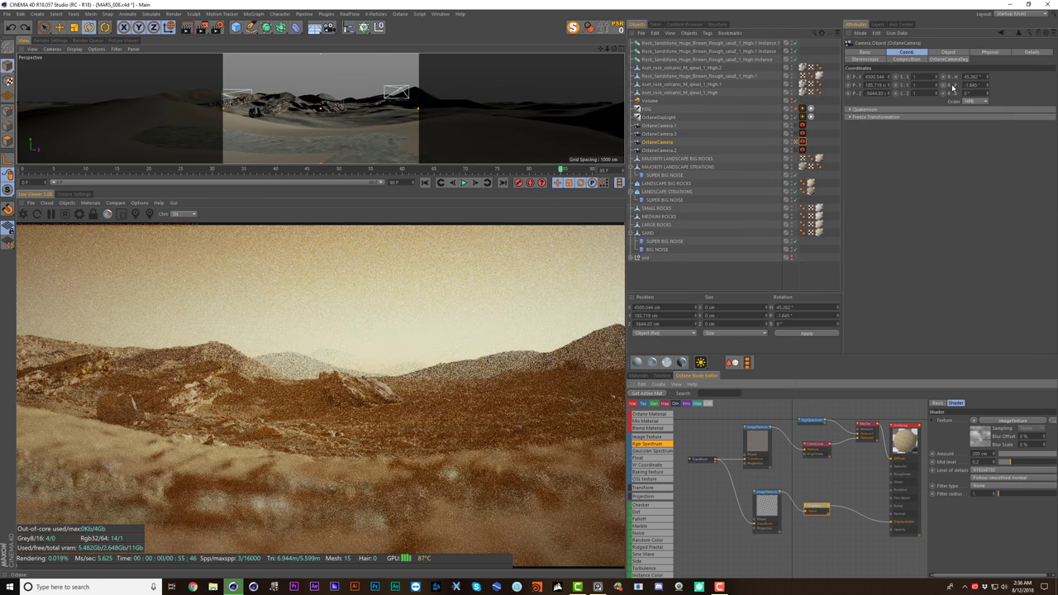
pyautogui.moveTo(987, 86); pyautogui.dragTo(987, 84)
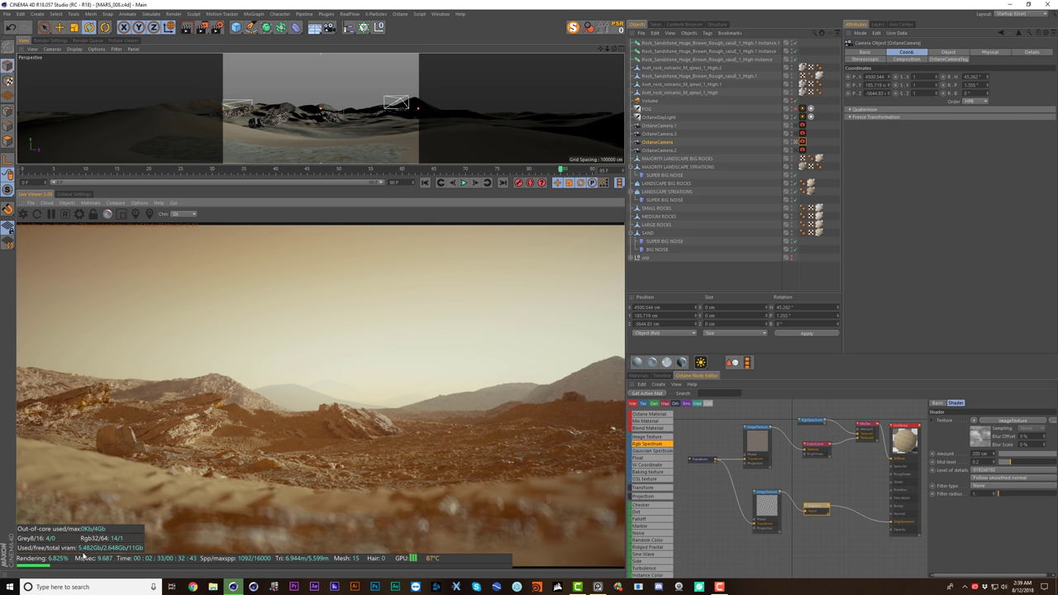
# - Open the shader settings of the ImageTexture node feeding the displacement and check its image type options
pyautogui.click(770, 501)
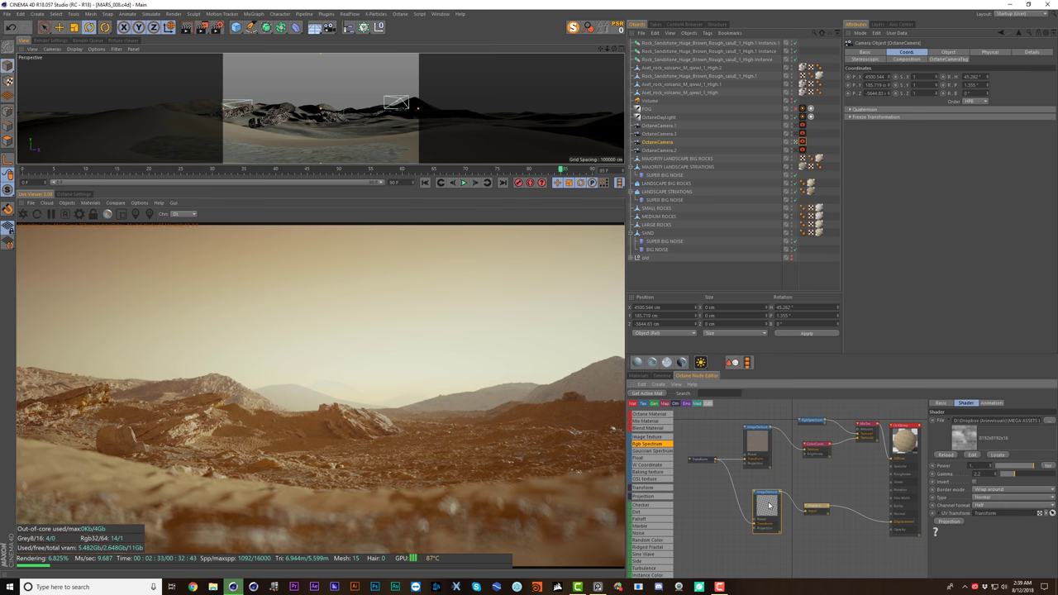
pyautogui.click(989, 496)
pyautogui.click(992, 507)
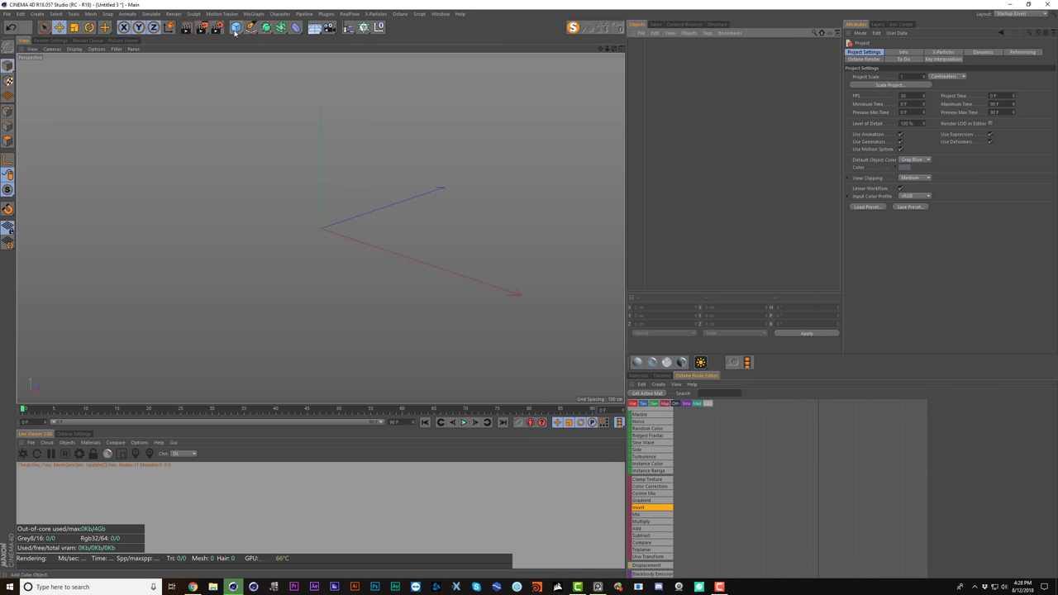
# - Add a plane in the new empty project and apply a new standard material to it
pyautogui.click(235, 27)
pyautogui.click(306, 54)
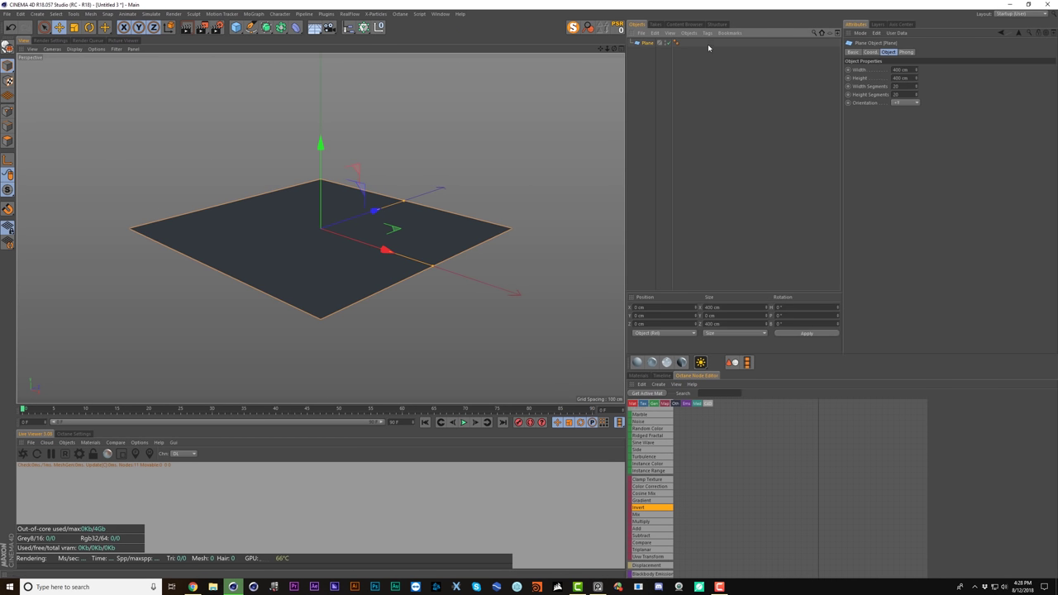
pyautogui.click(642, 377)
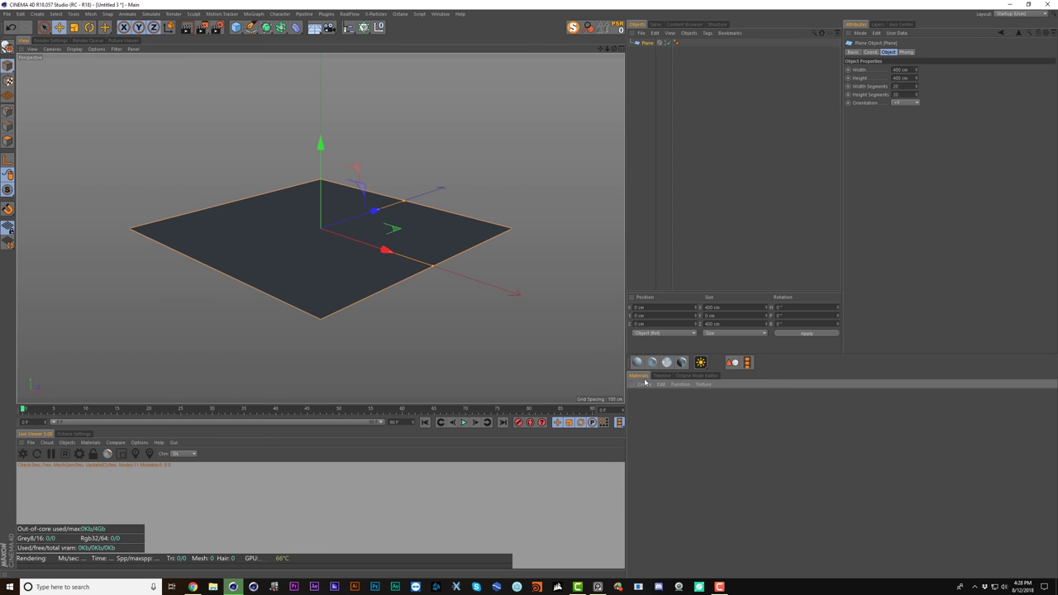
pyautogui.doubleClick(665, 419)
pyautogui.click(636, 403)
pyautogui.moveTo(637, 402); pyautogui.dragTo(651, 43)
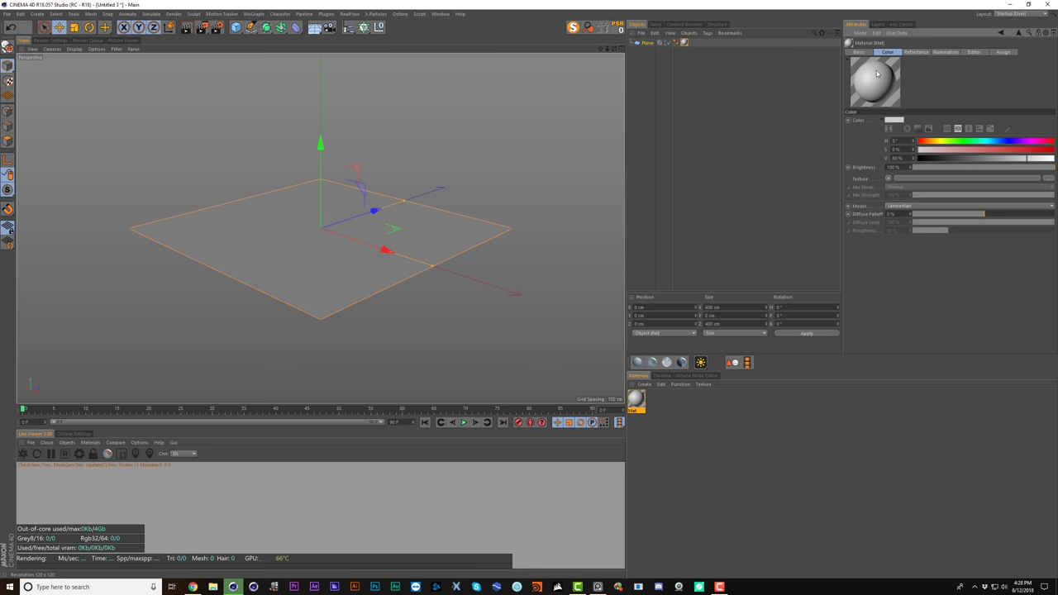
# - Enable the material's Luminance channel and disable its Color and Reflectance channels
pyautogui.click(874, 52)
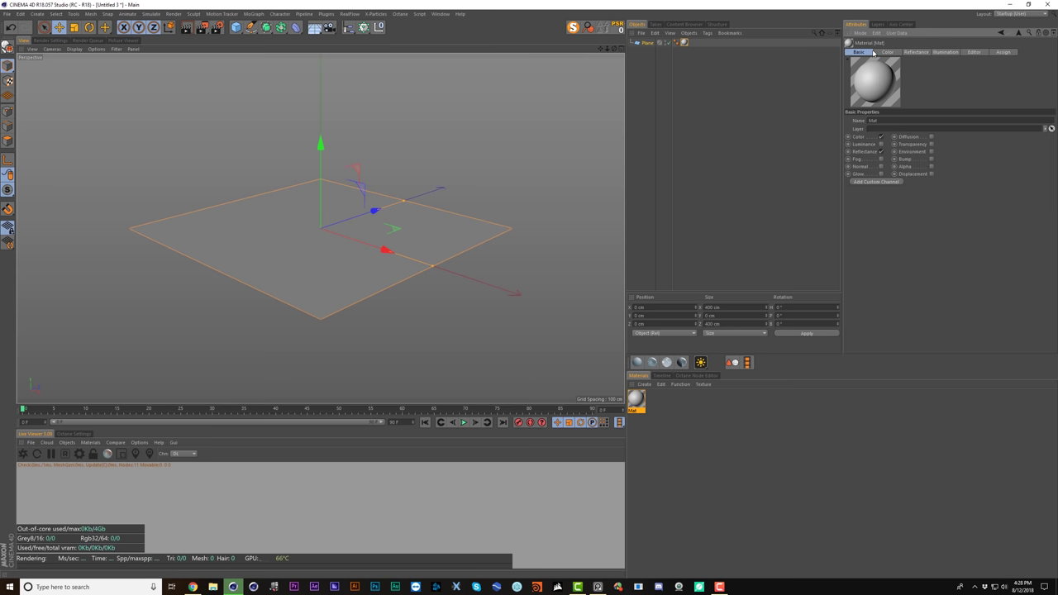
pyautogui.click(881, 144)
pyautogui.click(882, 137)
pyautogui.click(881, 151)
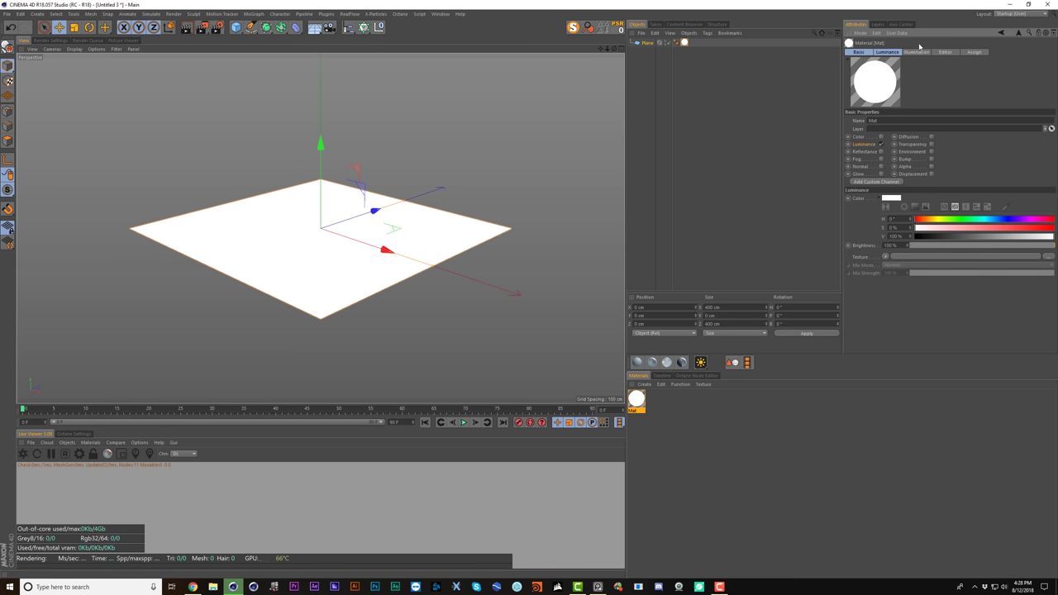
# - Load a Noise shader into the luminance texture, wrap it in a Layer shader and open the layer stack
pyautogui.click(890, 52)
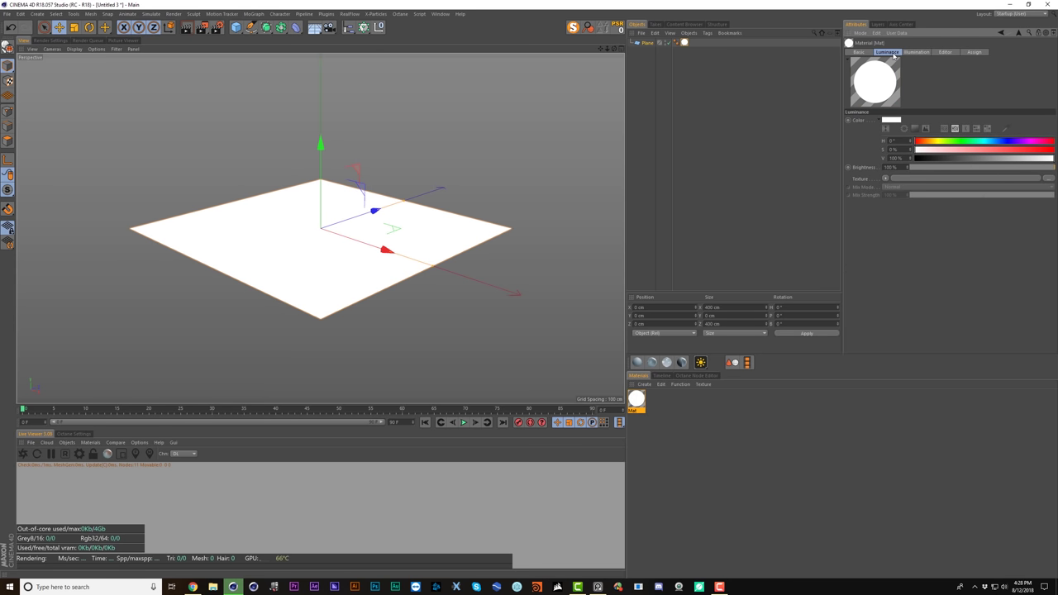
pyautogui.click(886, 179)
pyautogui.click(897, 277)
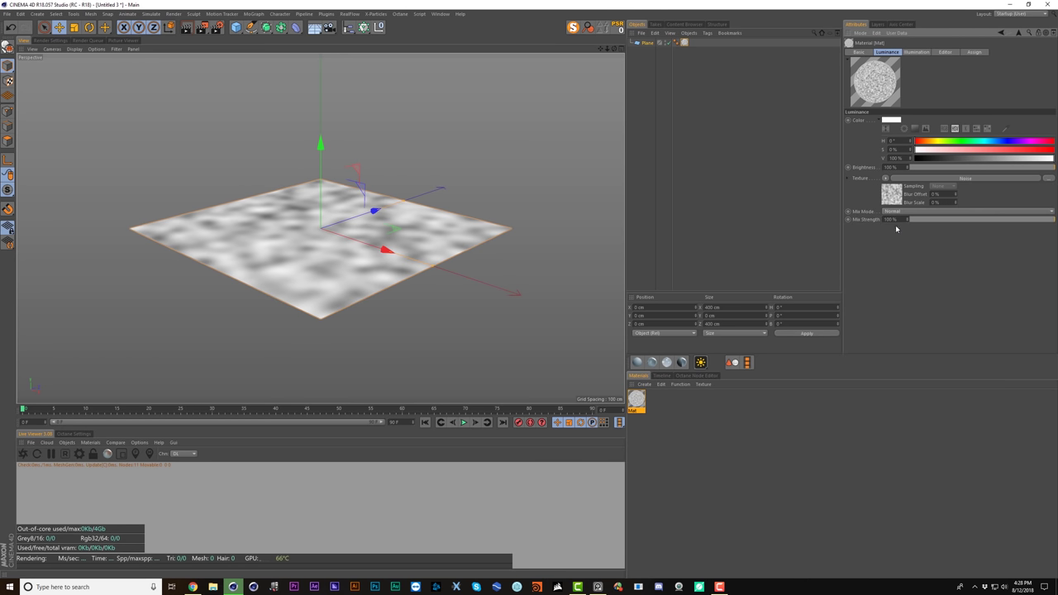
pyautogui.click(885, 178)
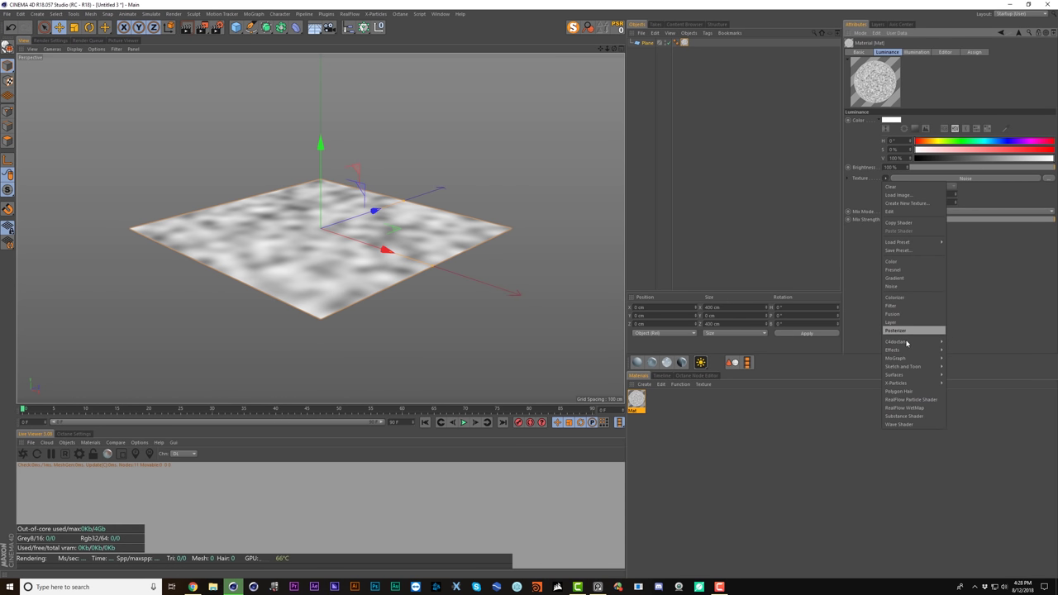
pyautogui.click(890, 323)
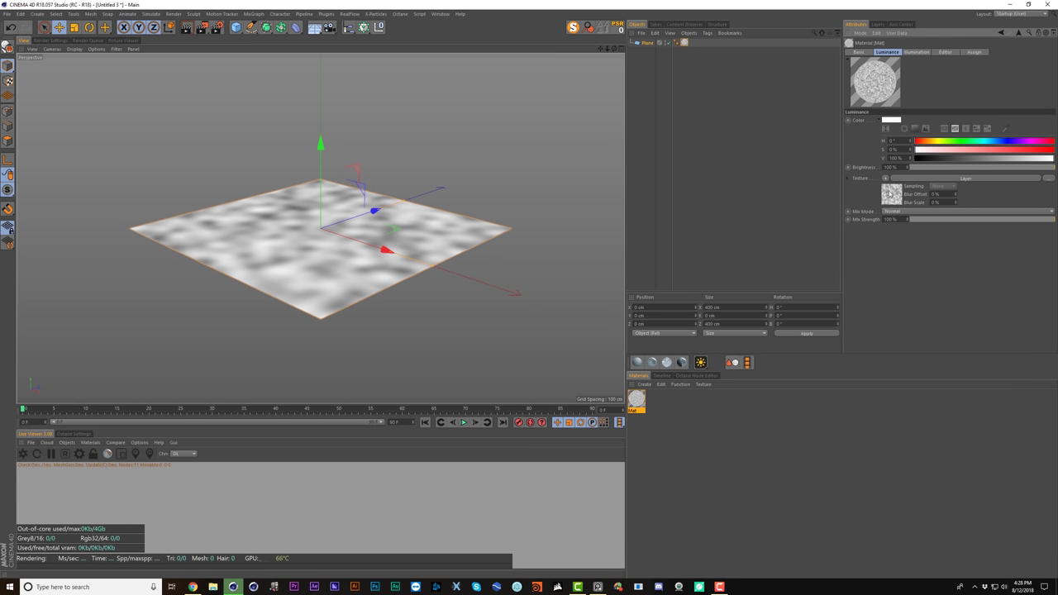
pyautogui.click(890, 193)
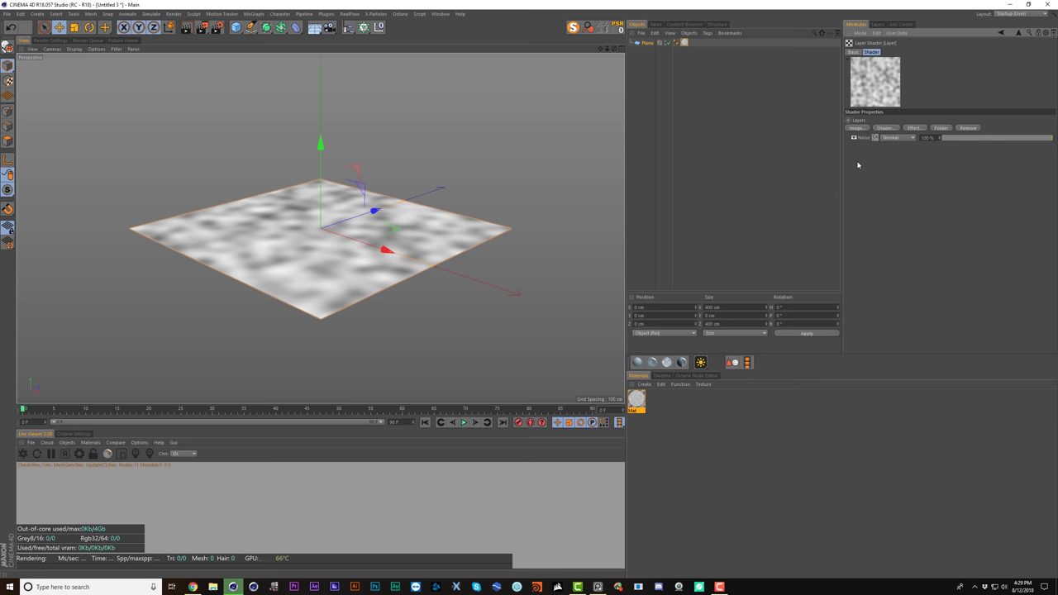
pyautogui.click(647, 43)
pyautogui.click(295, 27)
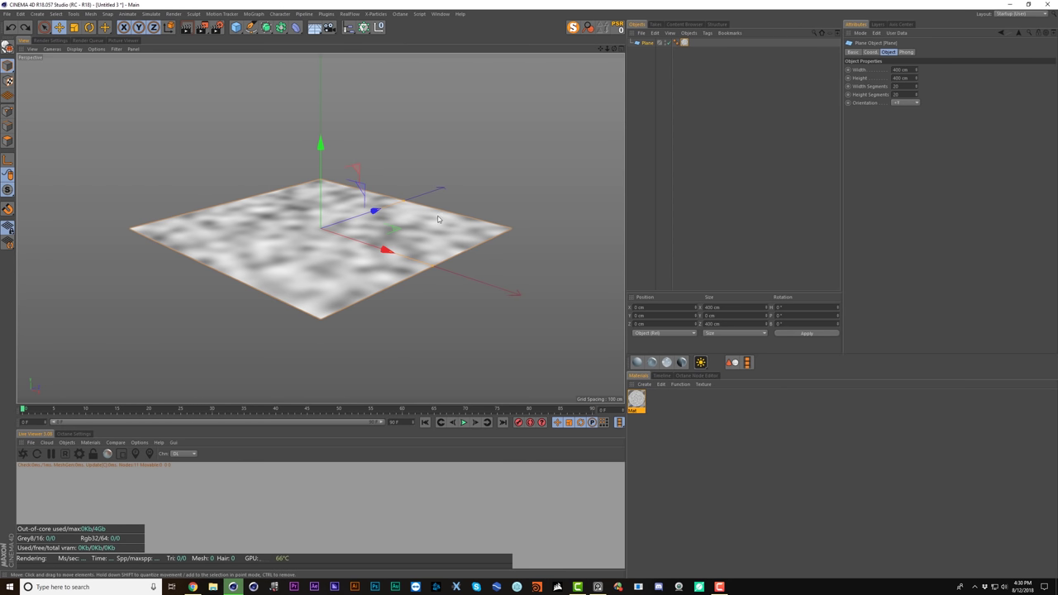
pyautogui.click(685, 43)
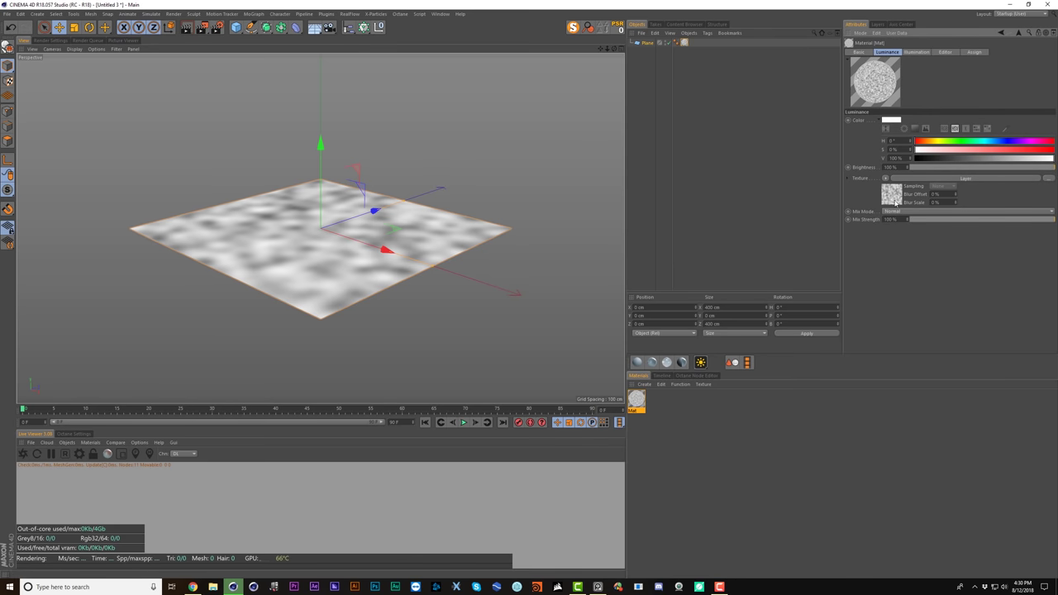
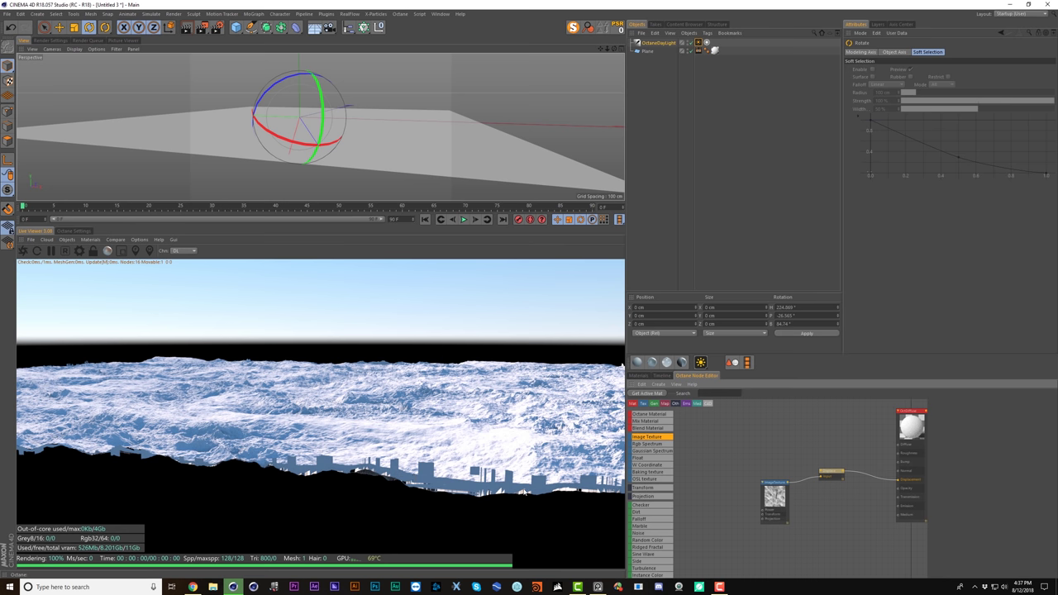
# - Add a UV transform node to the displacement's ImageTexture and set its scale to 1.01
pyautogui.click(770, 493)
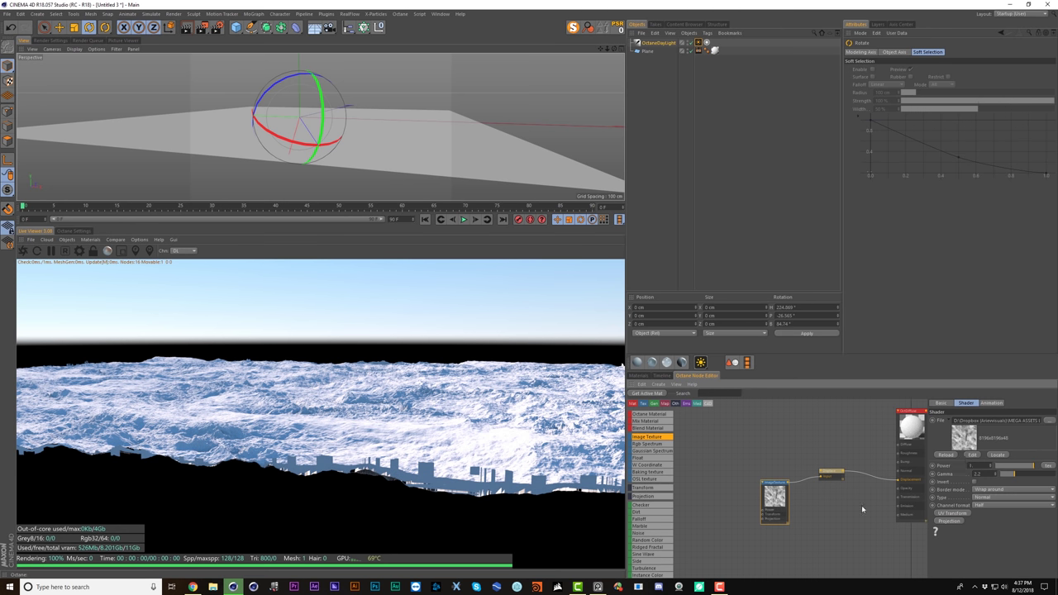
pyautogui.click(957, 514)
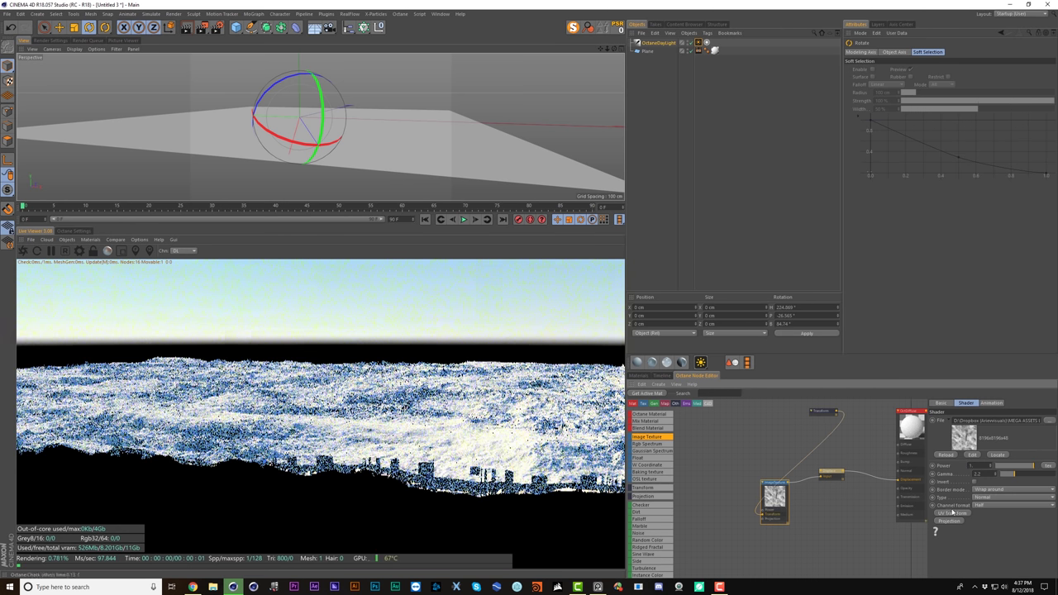
pyautogui.click(754, 441)
pyautogui.moveTo(829, 416); pyautogui.dragTo(687, 501)
pyautogui.click(974, 488)
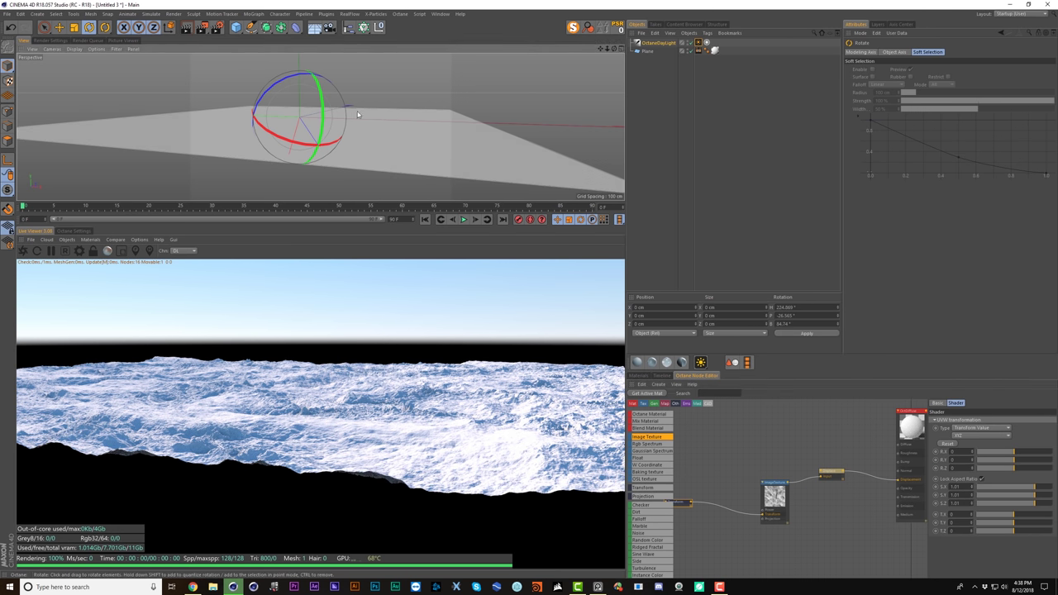
# - Increase the displacement amount of the plane's material to about 14.9 cm
pyautogui.keyDown('alt'); pyautogui.moveTo(358, 116); pyautogui.dragTo(363, 113); pyautogui.keyUp('alt')
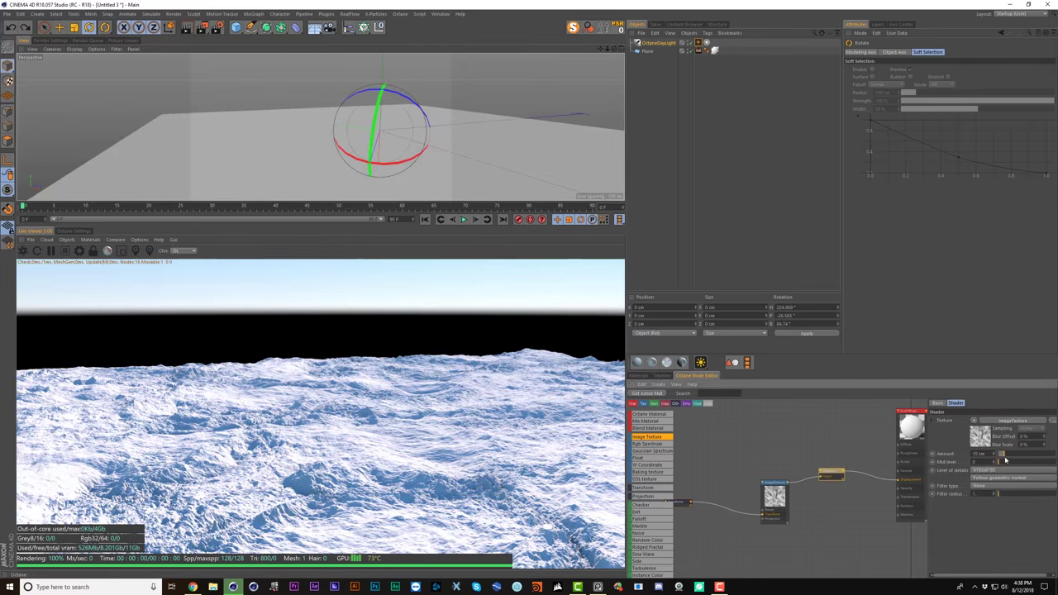
pyautogui.moveTo(1005, 460); pyautogui.dragTo(1015, 456)
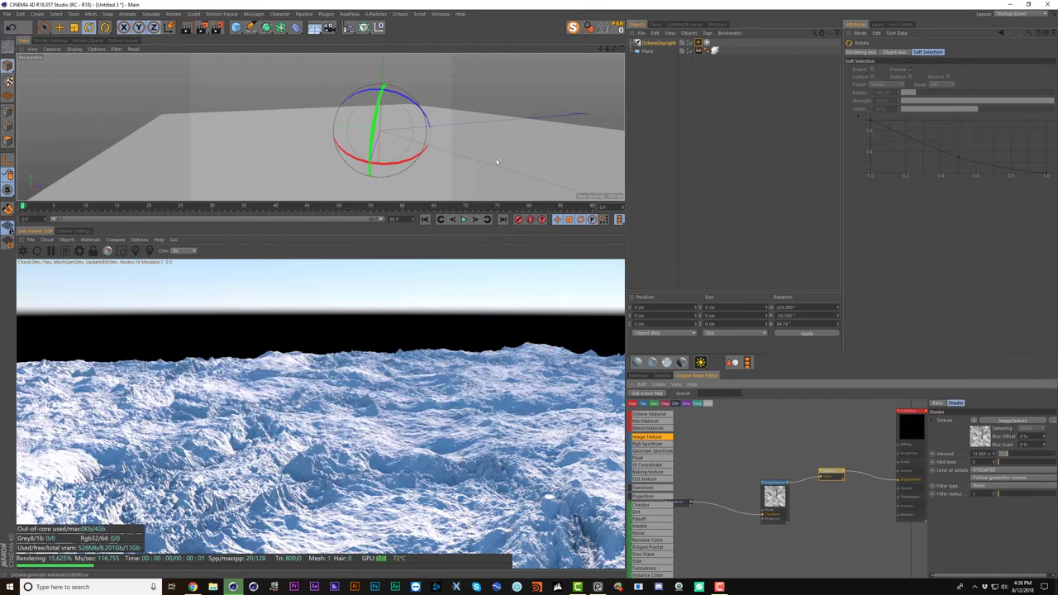
pyautogui.keyDown('alt'); pyautogui.moveTo(497, 162); pyautogui.dragTo(392, 124); pyautogui.keyUp('alt')
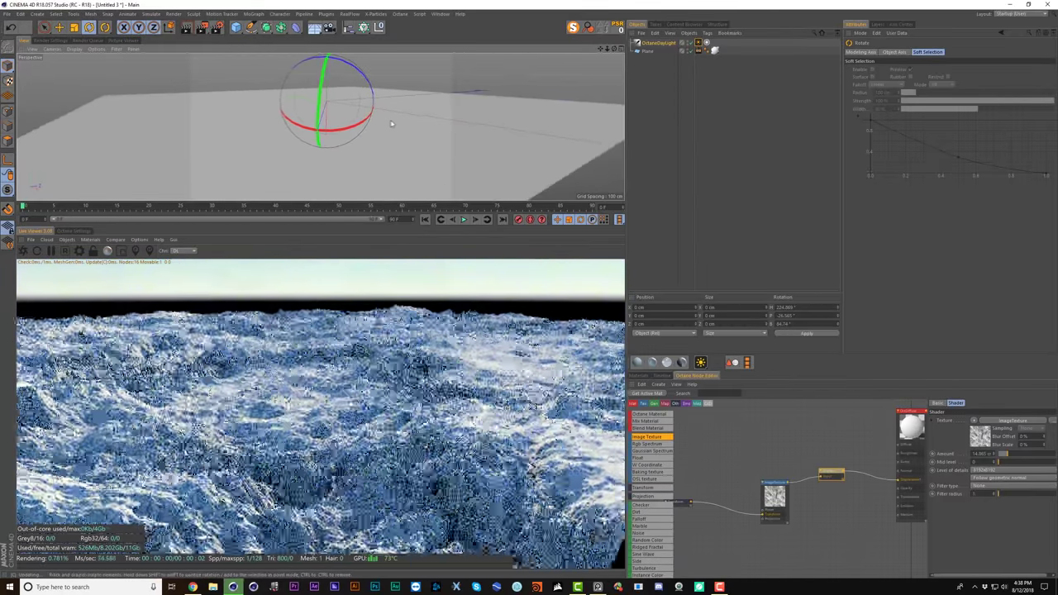
# - Duplicate the plane and give the copy its own duplicate of the Octane diffuse material
pyautogui.click(676, 80)
pyautogui.keyDown('ctrl'); pyautogui.moveTo(648, 51); pyautogui.dragTo(658, 66); pyautogui.keyUp('ctrl')
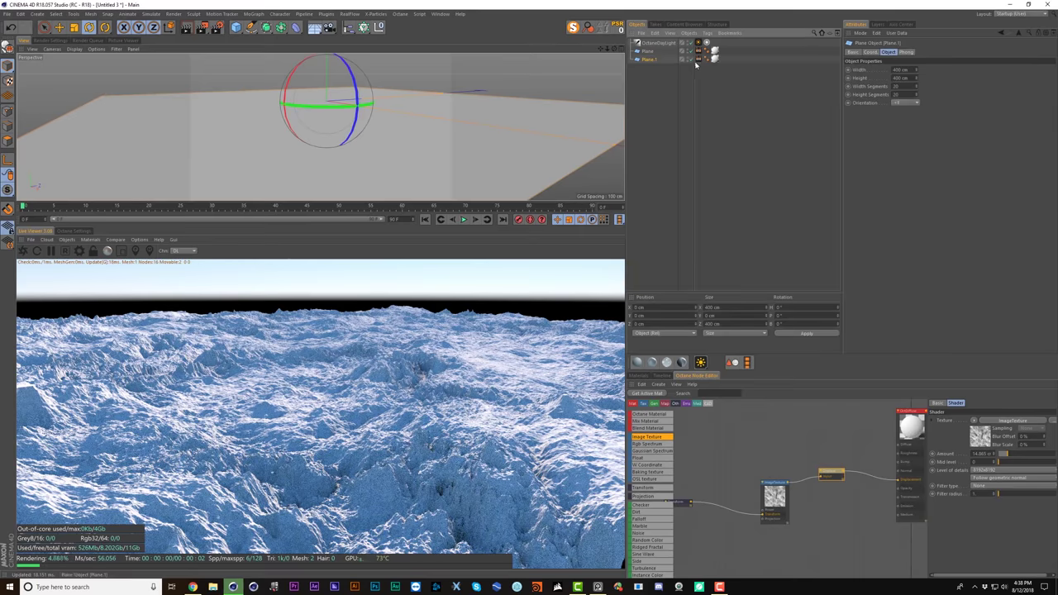
pyautogui.click(714, 53)
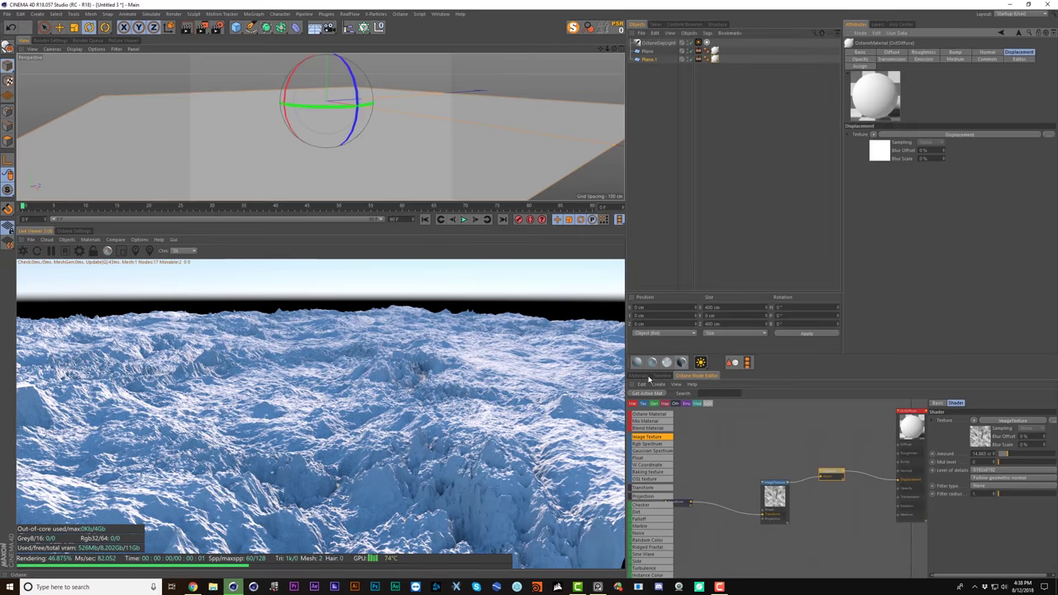
pyautogui.click(646, 376)
pyautogui.keyDown('ctrl'); pyautogui.moveTo(674, 408); pyautogui.dragTo(675, 405); pyautogui.keyUp('ctrl')
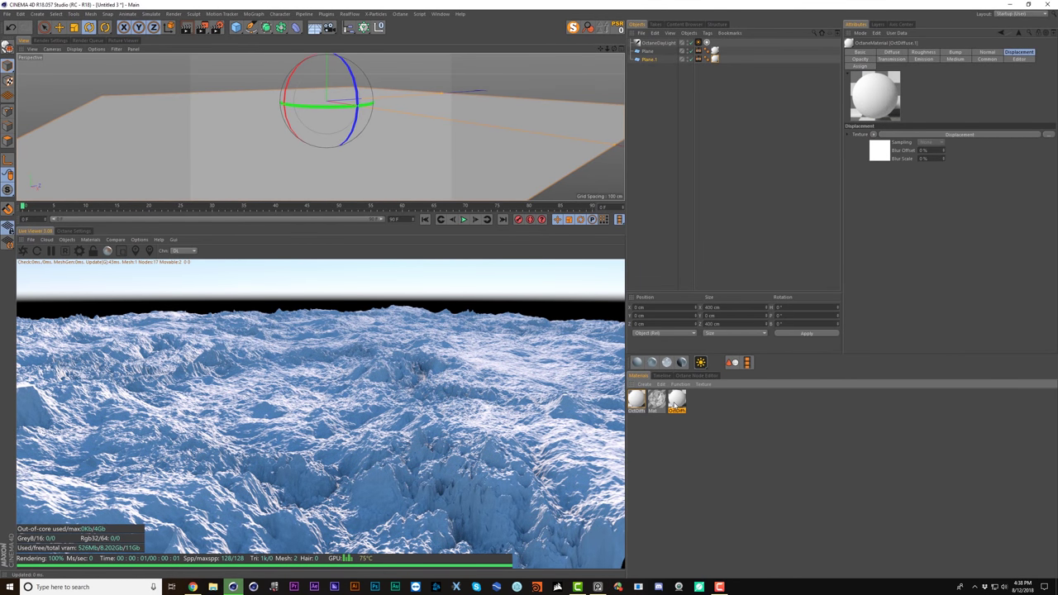
# - Load OBER_001Luminance as the duplicate material's displacement image without copying it to the project location
pyautogui.click(874, 148)
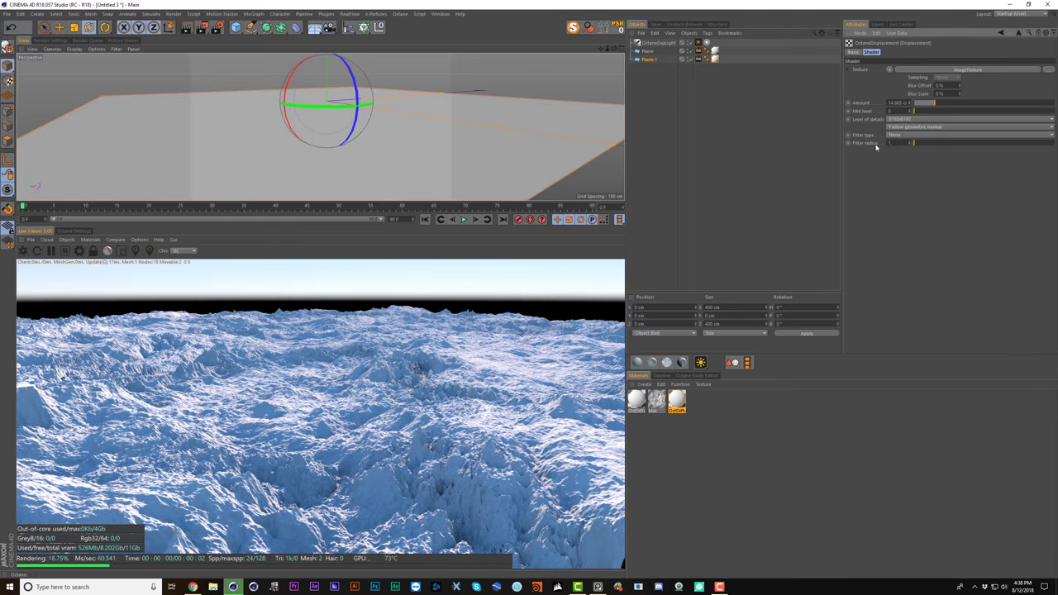
pyautogui.click(1045, 70)
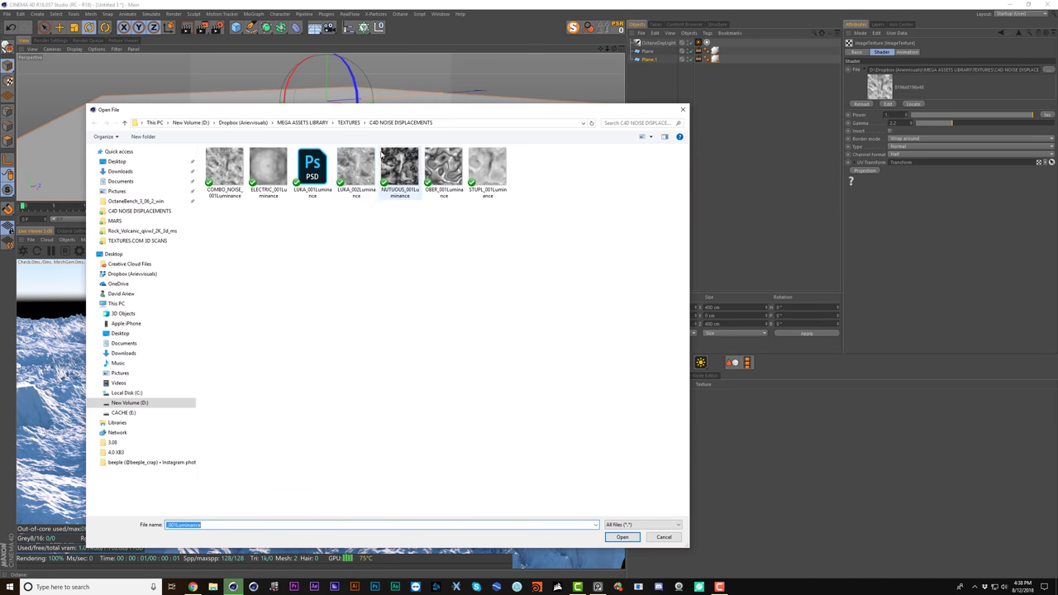
pyautogui.click(444, 170)
pyautogui.doubleClick(444, 171)
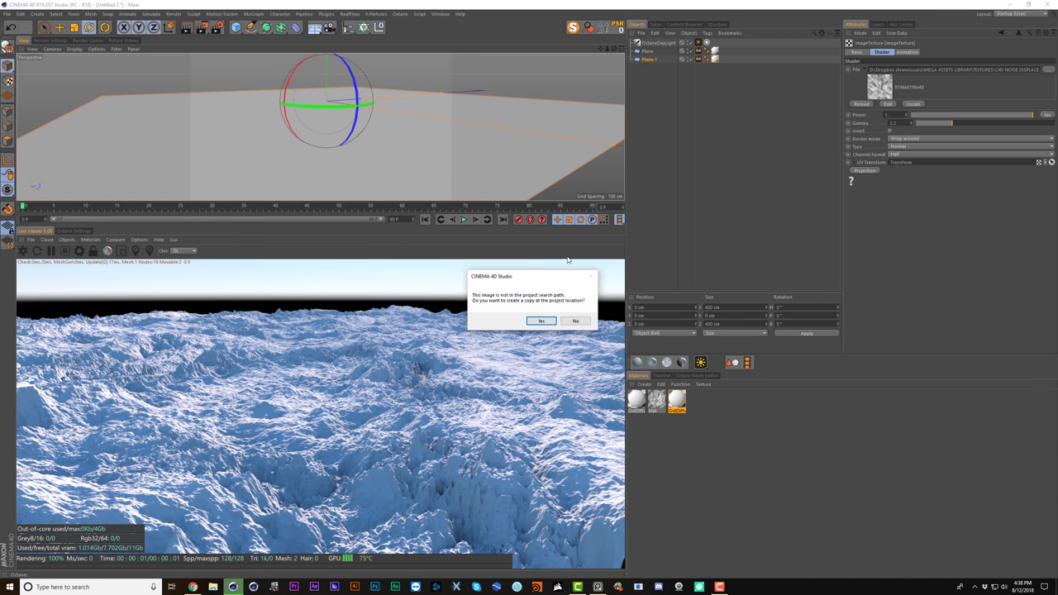
pyautogui.click(578, 321)
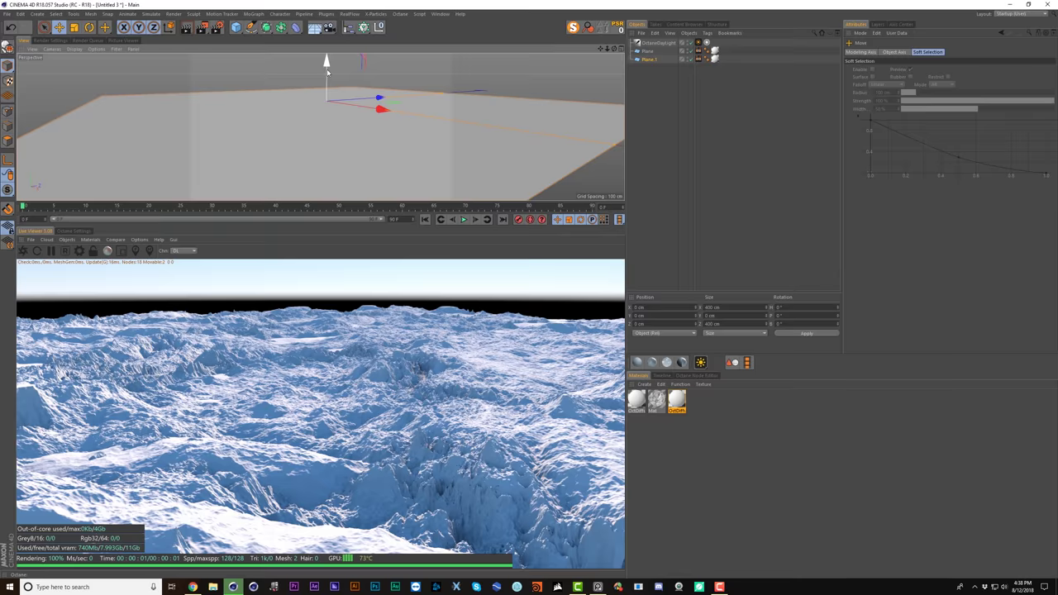
# - Raise the duplicate plane to Y 2.37 cm, and set its displacement amount to about 23.4 cm with mid level 0.5
pyautogui.moveTo(328, 72); pyautogui.dragTo(331, 73)
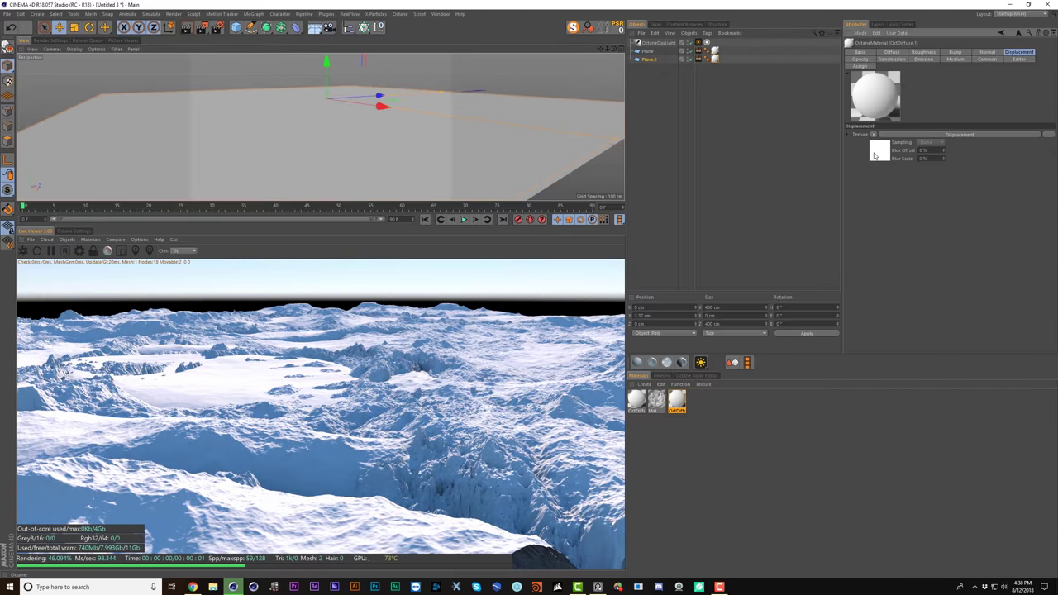
pyautogui.click(875, 154)
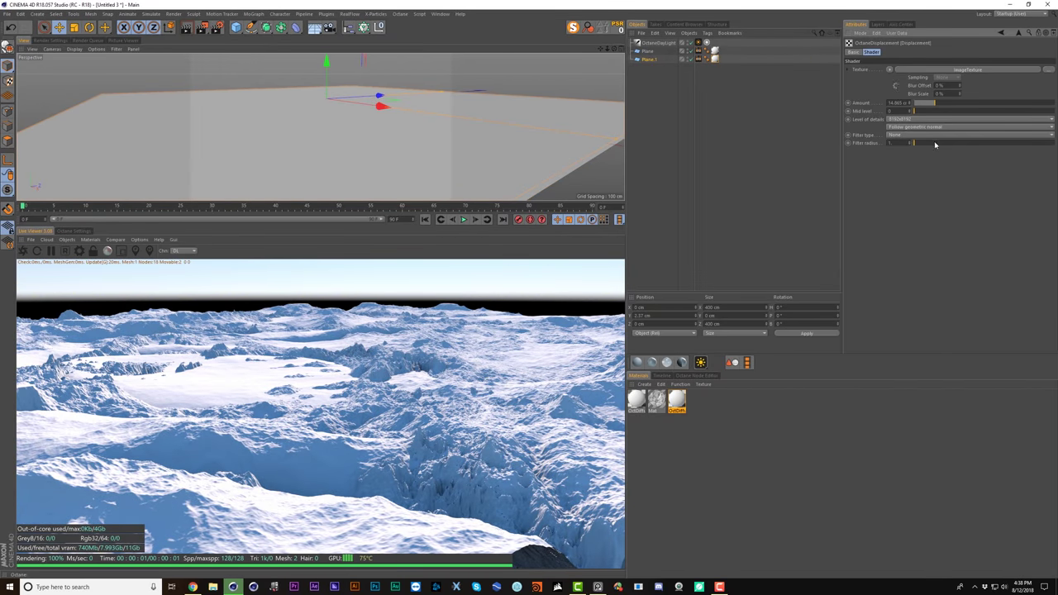
pyautogui.moveTo(935, 105); pyautogui.dragTo(964, 117)
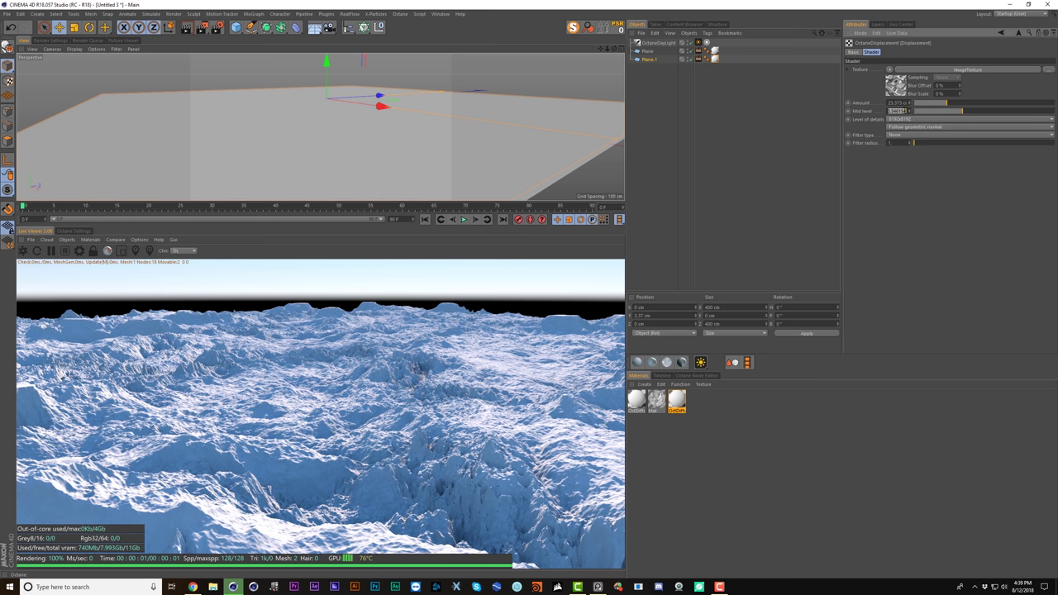
pyautogui.write('0.5')
pyautogui.press('Return')
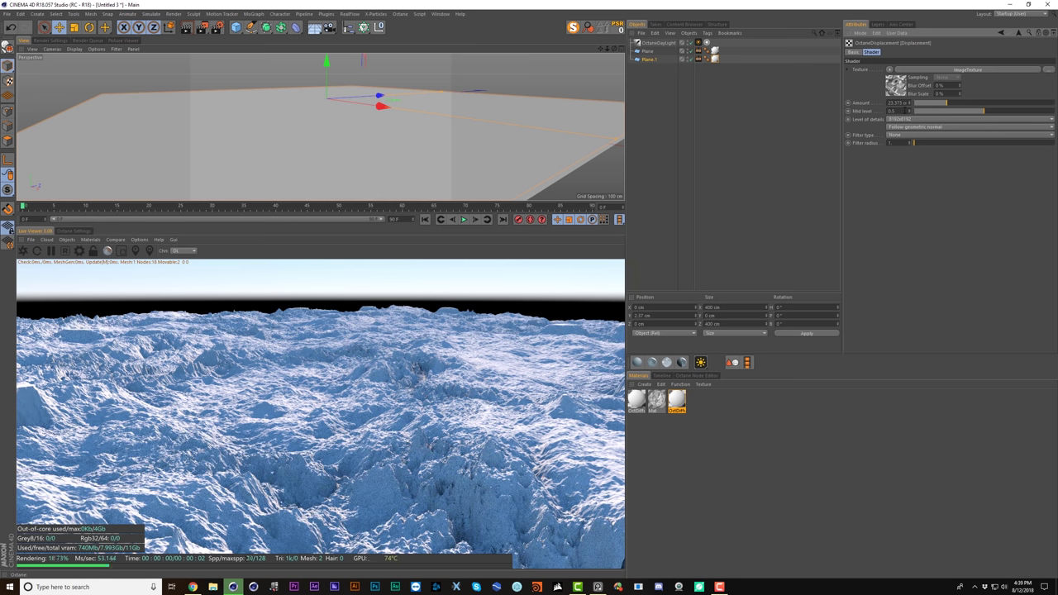
# - Hide the original plane and increase the duplicate plane's displacement amount to about 52.9 cm with mid level 0.5
pyautogui.click(690, 53)
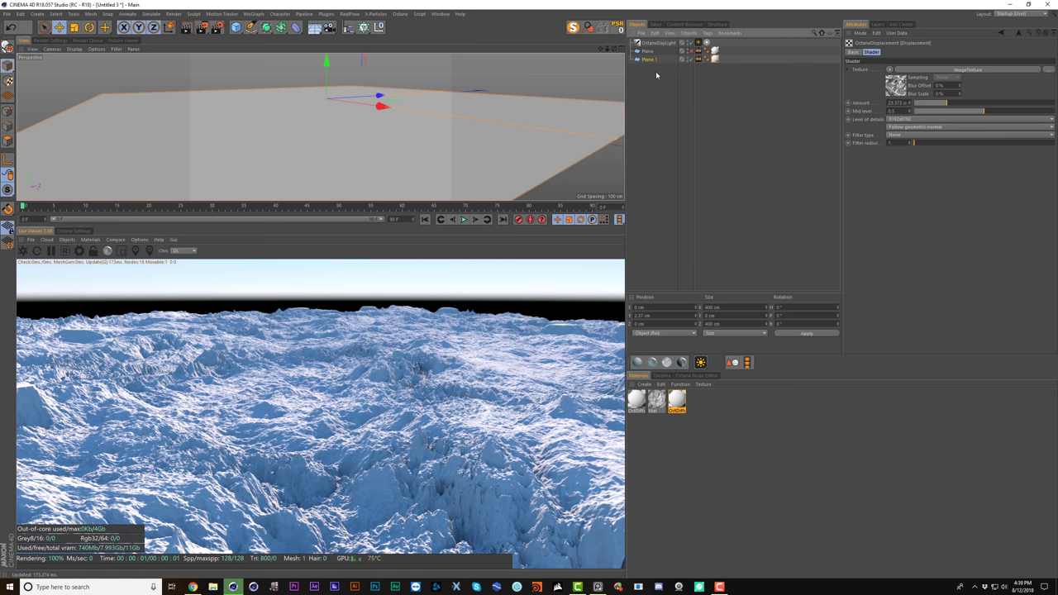
pyautogui.click(709, 62)
pyautogui.moveTo(949, 104); pyautogui.dragTo(978, 104)
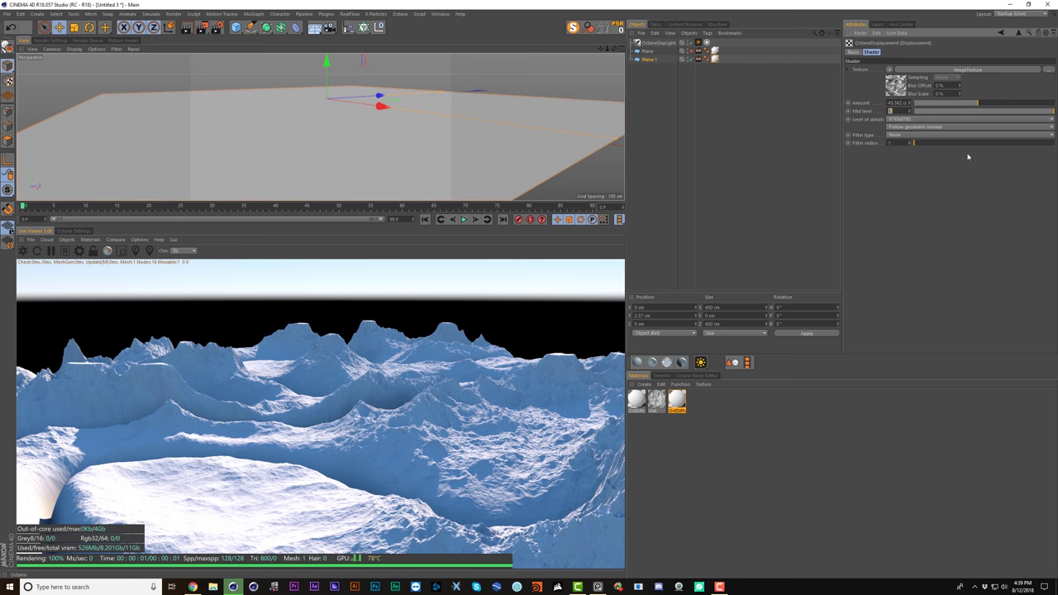
pyautogui.write('0.5')
pyautogui.press('Return')
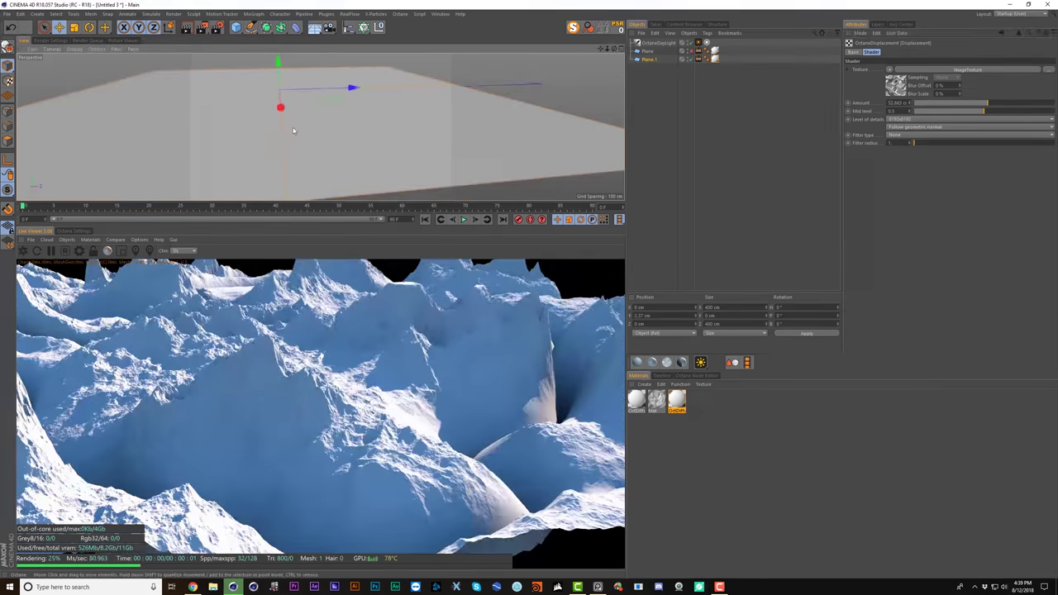
pyautogui.keyDown('alt'); pyautogui.moveTo(321, 127); pyautogui.dragTo(407, 123); pyautogui.keyUp('alt')
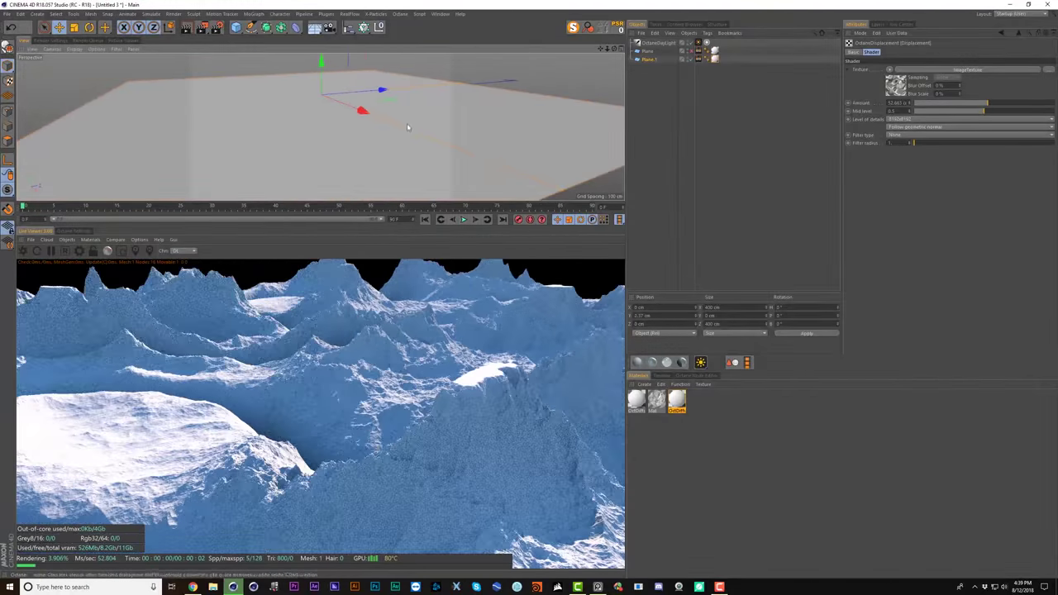
# - Show the original plane again and lower it slightly along Y
pyautogui.click(692, 51)
pyautogui.click(648, 51)
pyautogui.moveTo(324, 67); pyautogui.dragTo(325, 71)
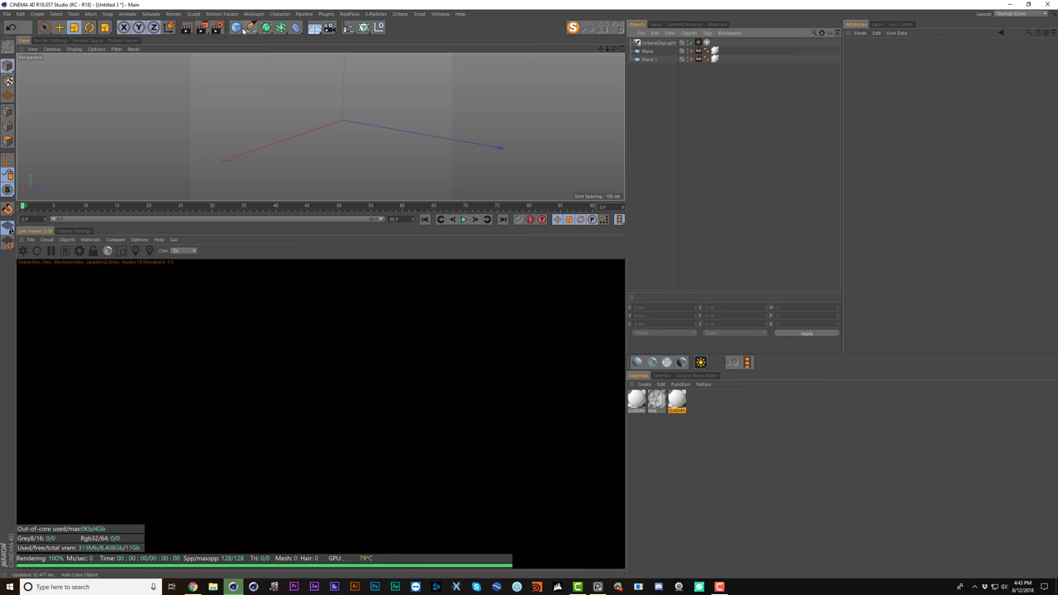
# - Add a new plane with a Displacer deformer as its child and load a Noise shader into the Displacer
pyautogui.moveTo(236, 27); pyautogui.dragTo(345, 132)
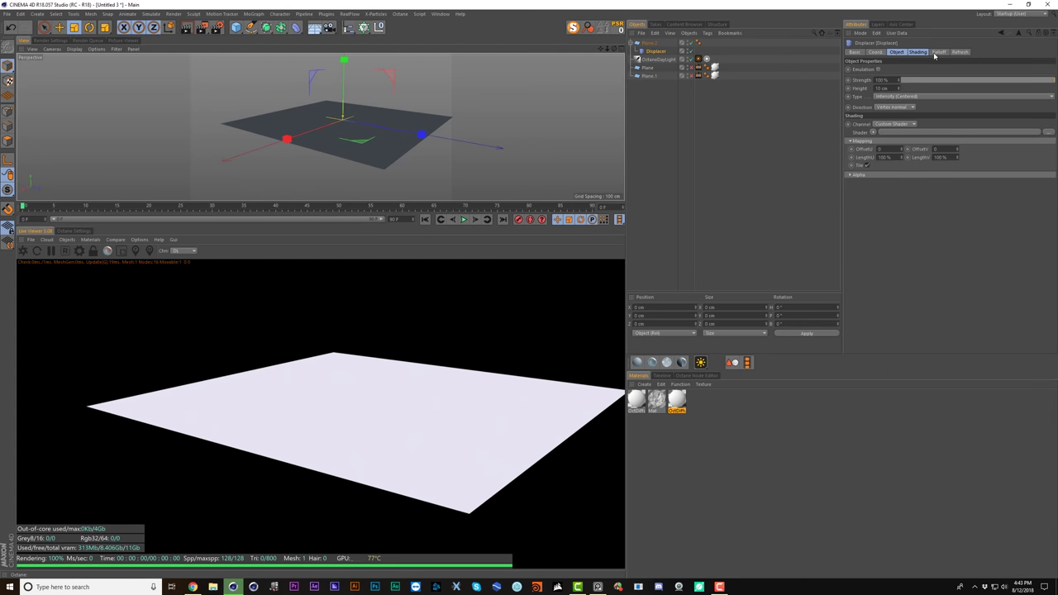
pyautogui.click(919, 52)
pyautogui.click(874, 77)
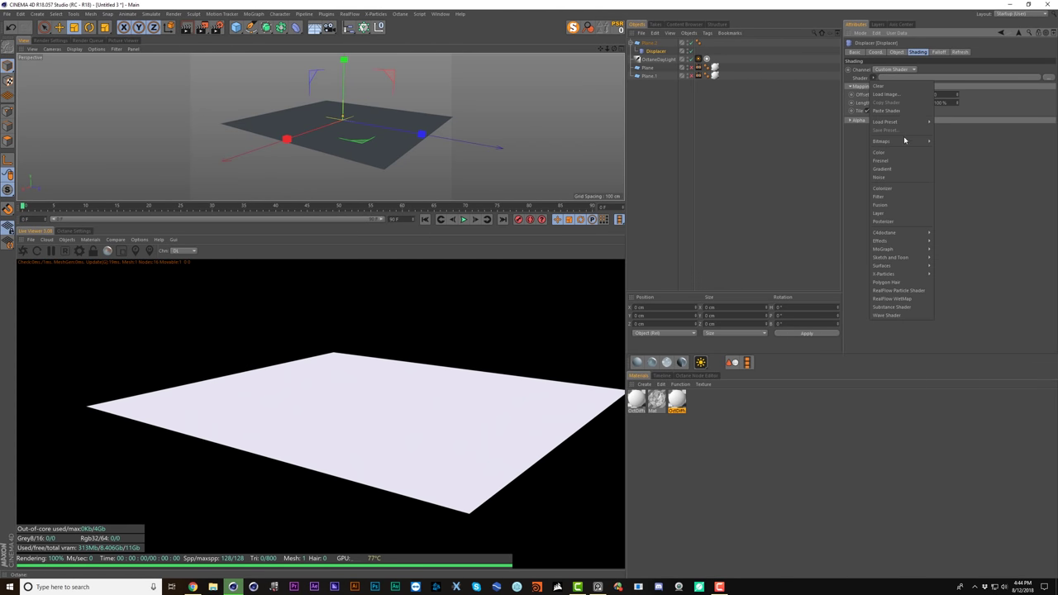
pyautogui.click(901, 178)
pyautogui.click(879, 92)
# - Set the new plane's width and height segments to 555 each
pyautogui.click(648, 44)
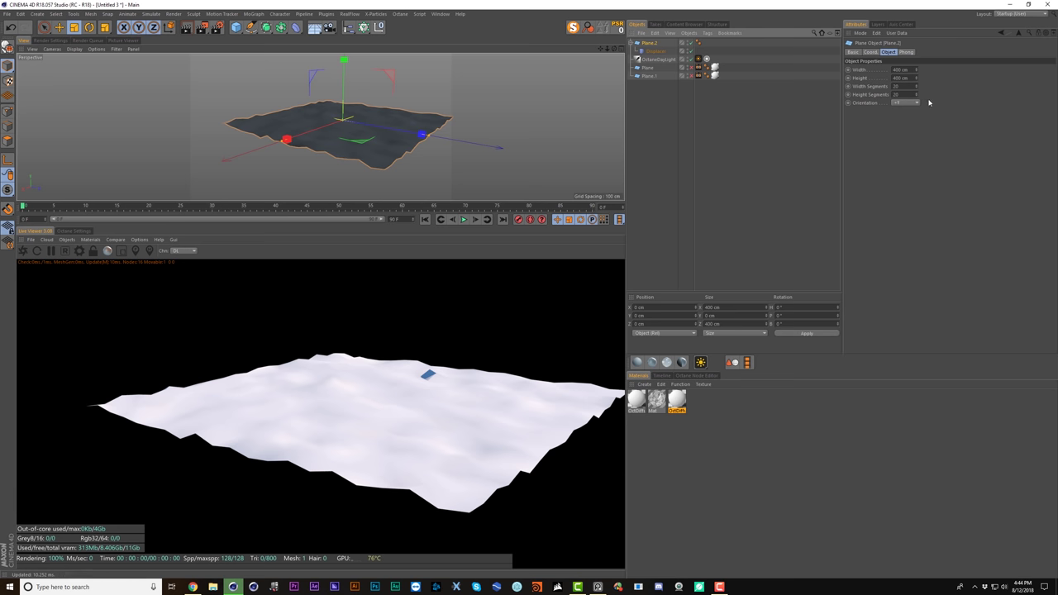
pyautogui.click(897, 86)
pyautogui.doubleClick(906, 95)
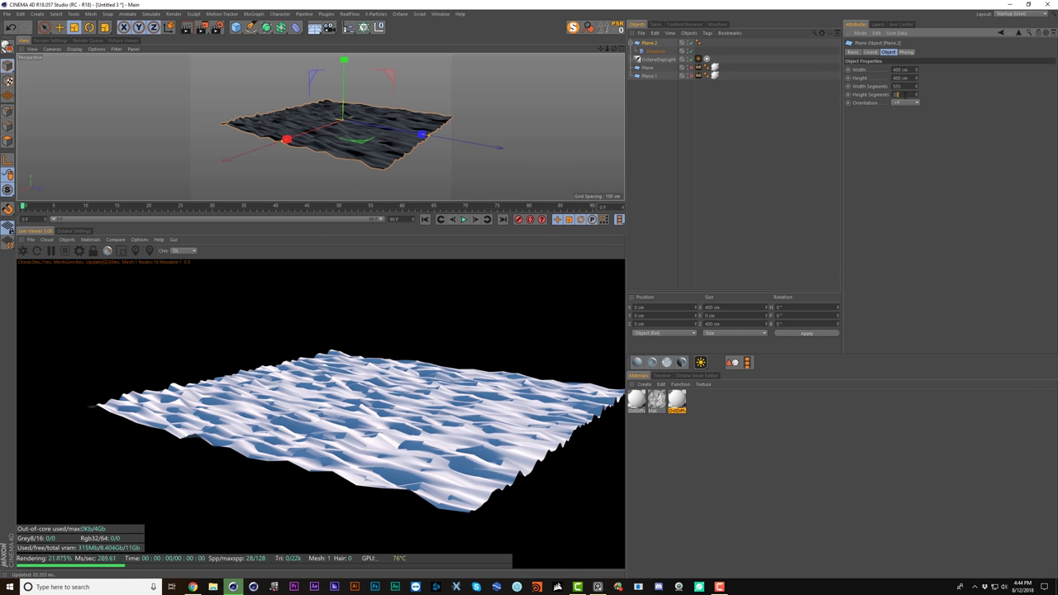
pyautogui.write('555')
pyautogui.press('Return')
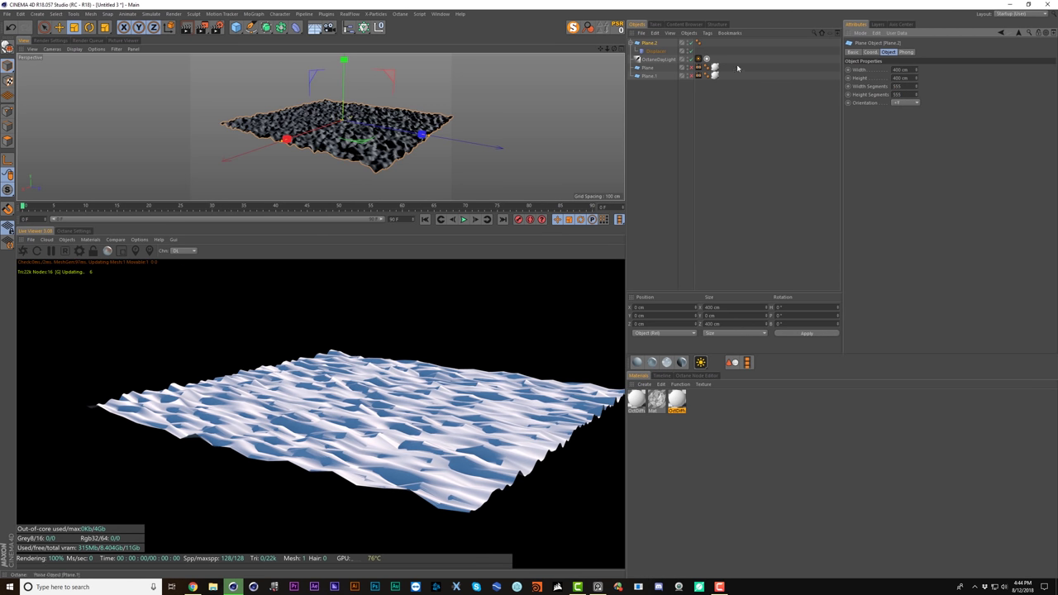
# - Enlarge the Displacer noise through its global scale and increase the Displacer's height to nearly 300 cm
pyautogui.click(656, 52)
pyautogui.click(881, 97)
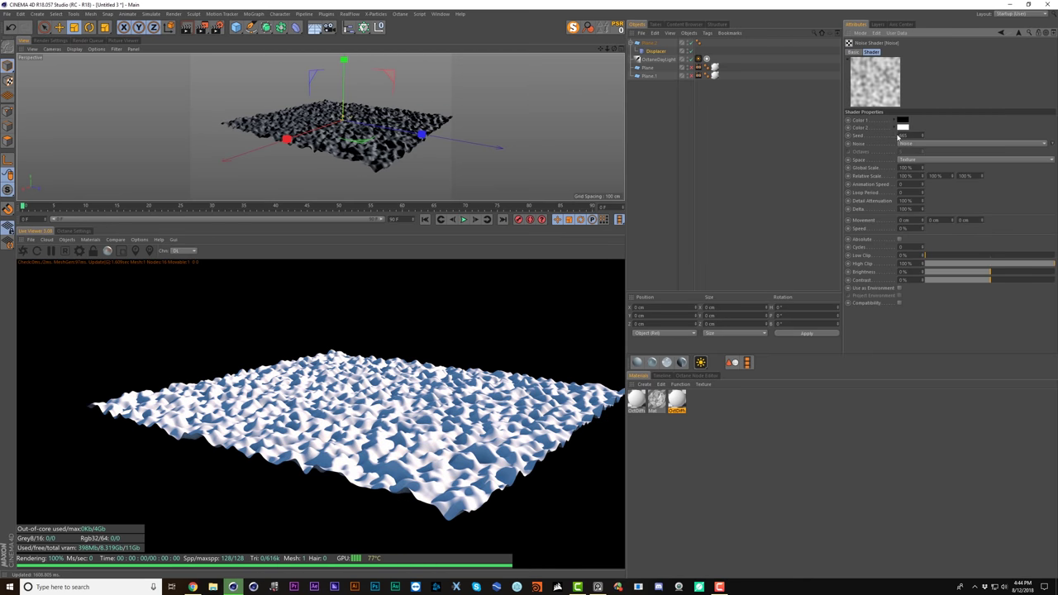
pyautogui.write('5')
pyautogui.press('Return')
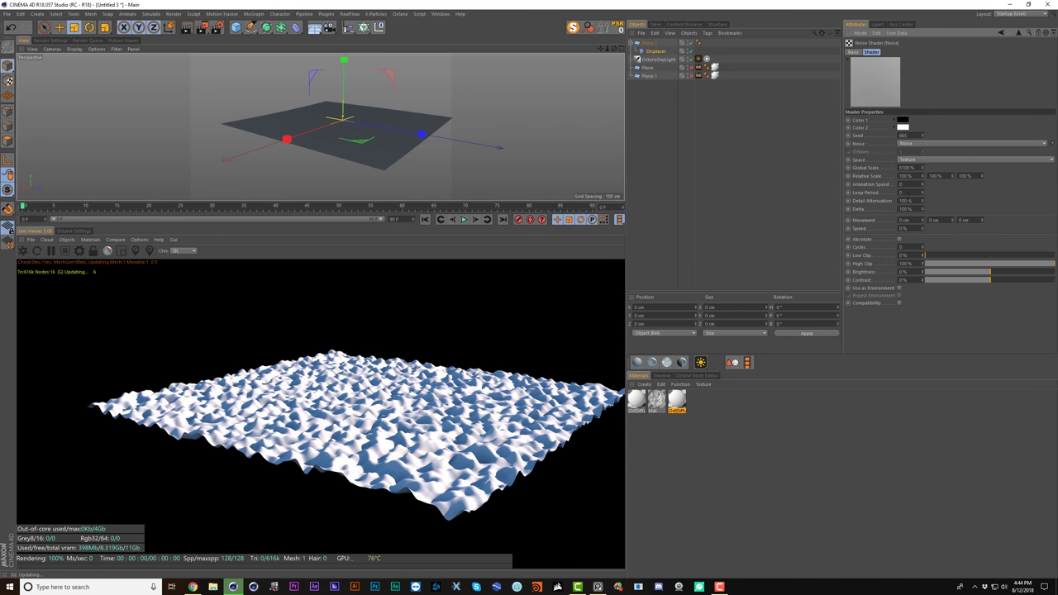
pyautogui.moveTo(898, 89); pyautogui.dragTo(899, 53)
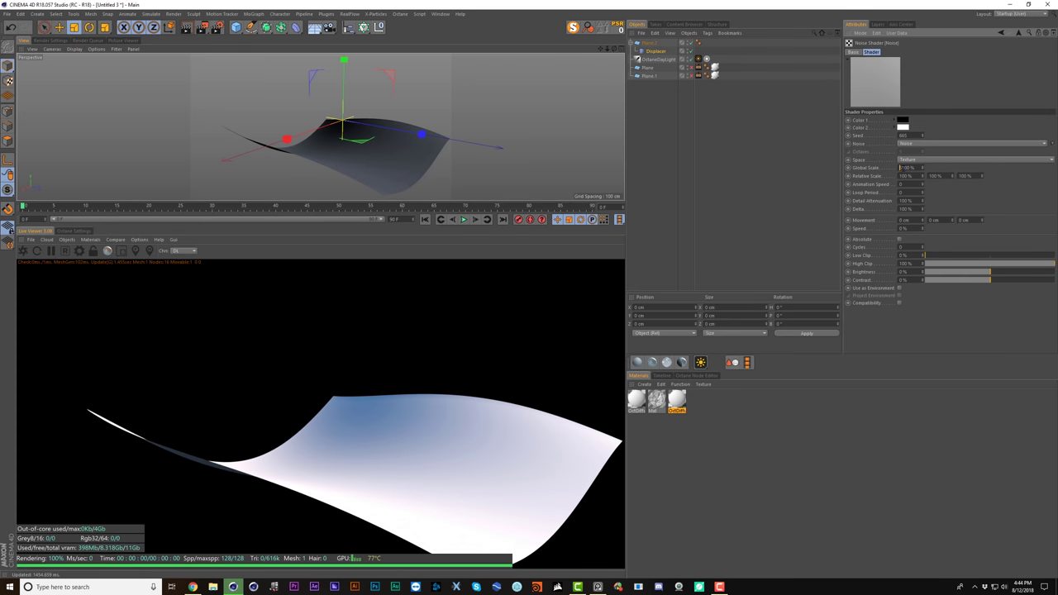
pyautogui.press('BackSpace')
pyautogui.press('Return')
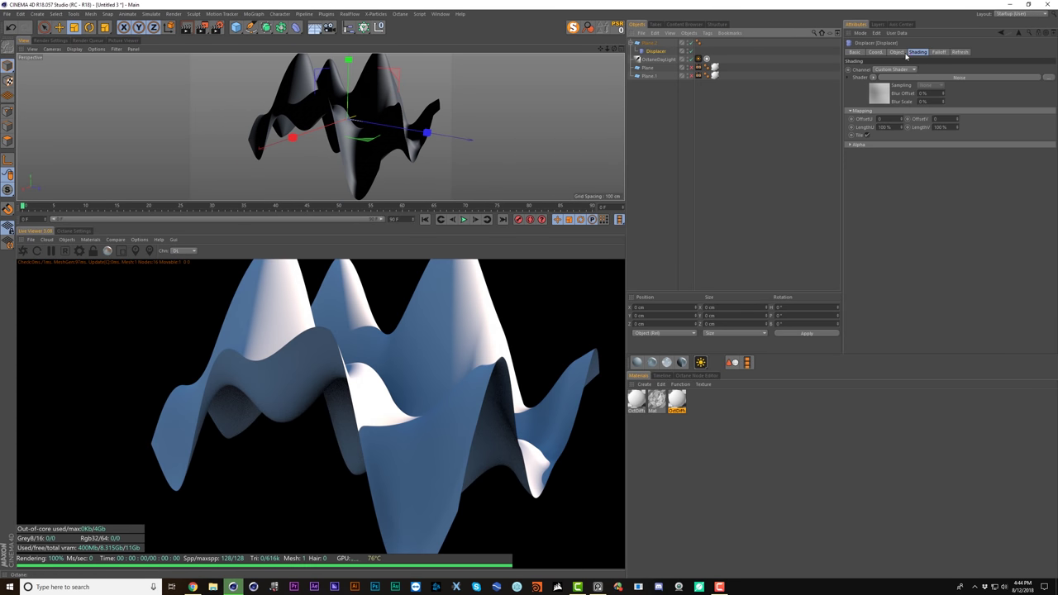
# - Set the Displacer's height to about -64 cm
pyautogui.click(899, 52)
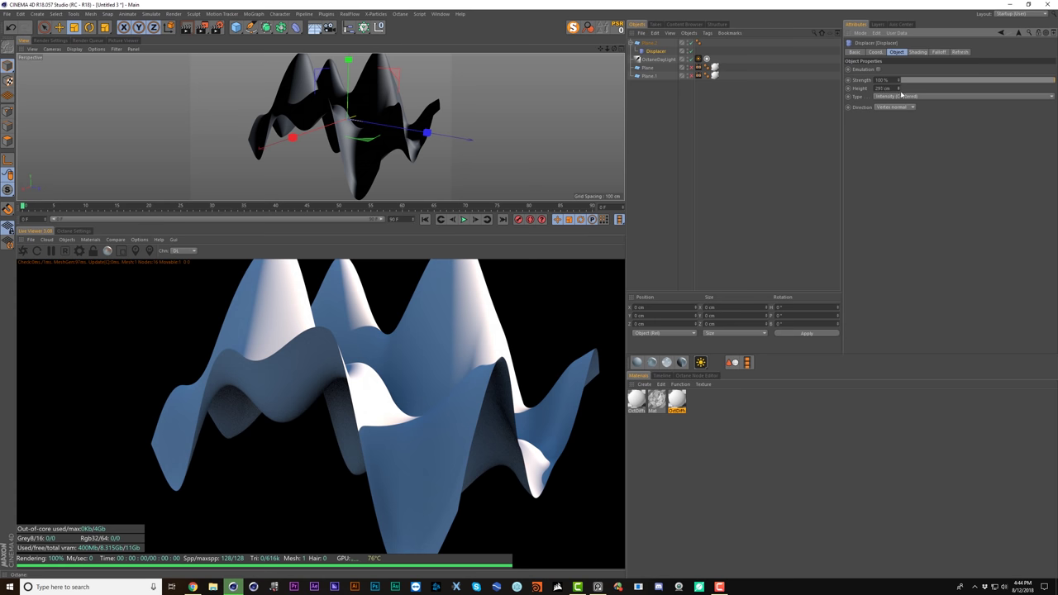
pyautogui.moveTo(899, 91); pyautogui.dragTo(900, 140)
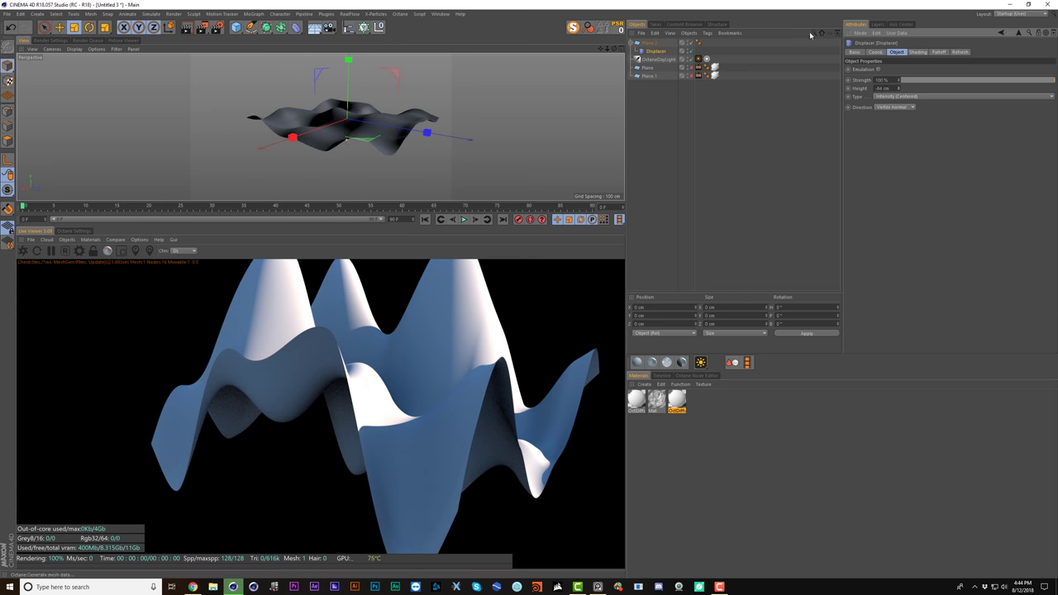
pyautogui.scroll(5, 358, 131)
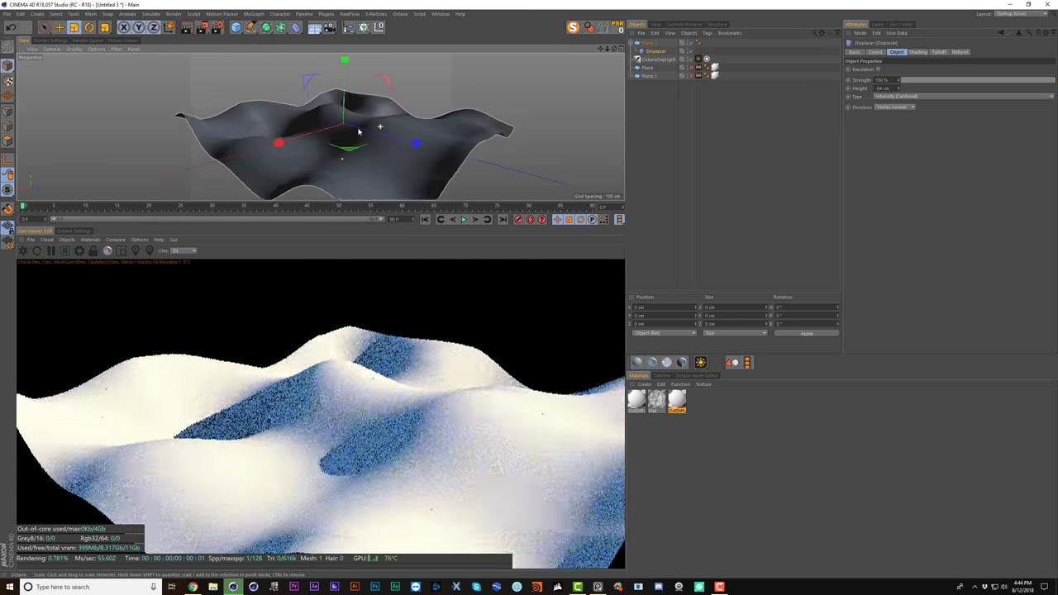
pyautogui.scroll(-3, 359, 131)
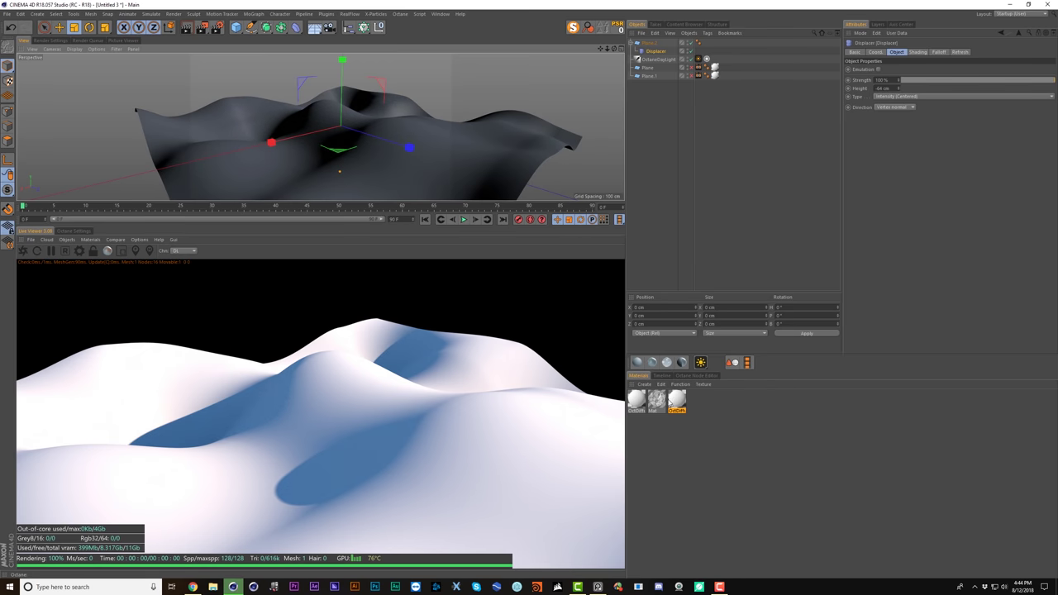
# - Apply the OctDiffuse 1 material to the new plane and make its displacement follow the smoothed normal
pyautogui.moveTo(656, 48); pyautogui.dragTo(652, 43)
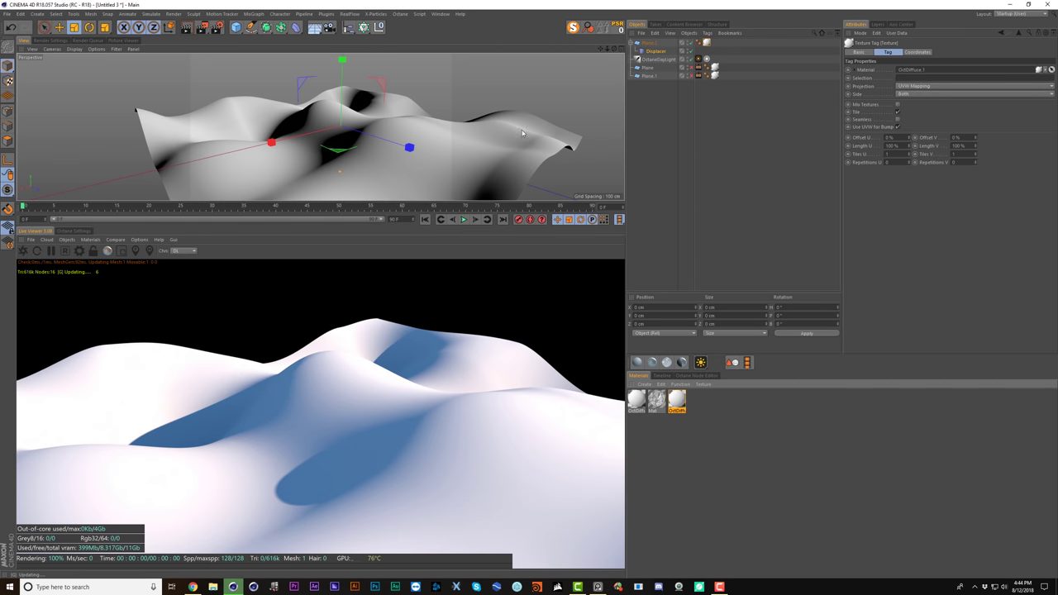
pyautogui.click(677, 400)
pyautogui.click(708, 376)
pyautogui.click(837, 478)
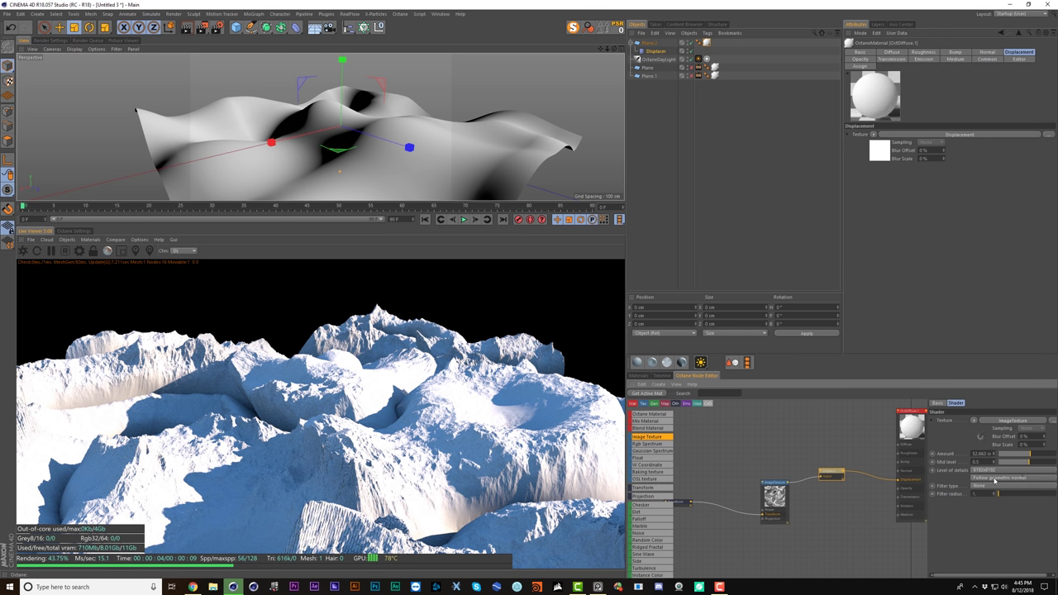
pyautogui.click(995, 479)
pyautogui.click(1000, 503)
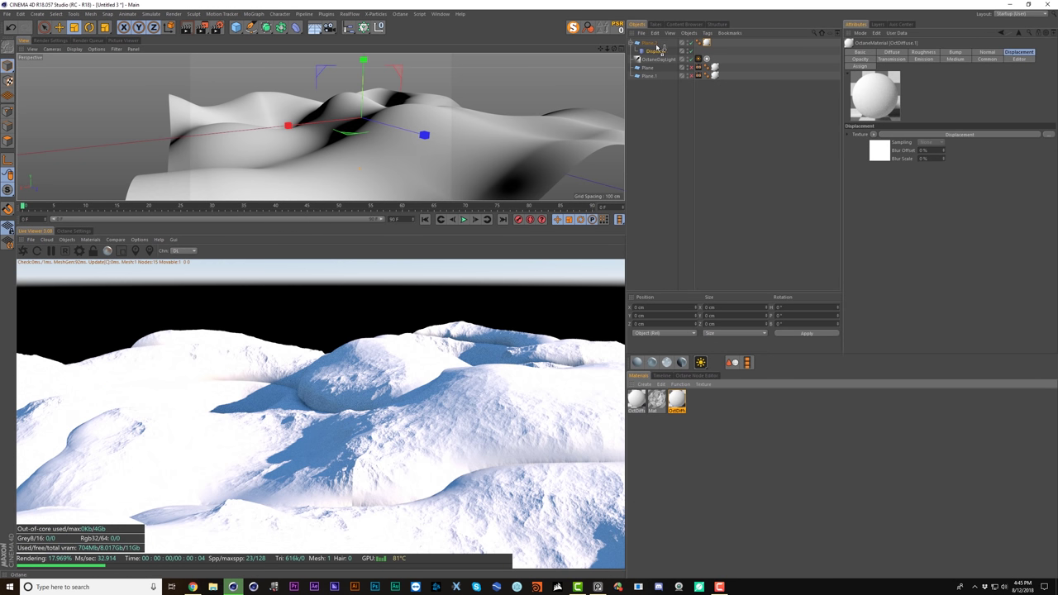
# - Apply the OctDiffuse material to the new plane as well and change which normal its displacement follows
pyautogui.moveTo(657, 47); pyautogui.dragTo(655, 52)
pyautogui.click(699, 376)
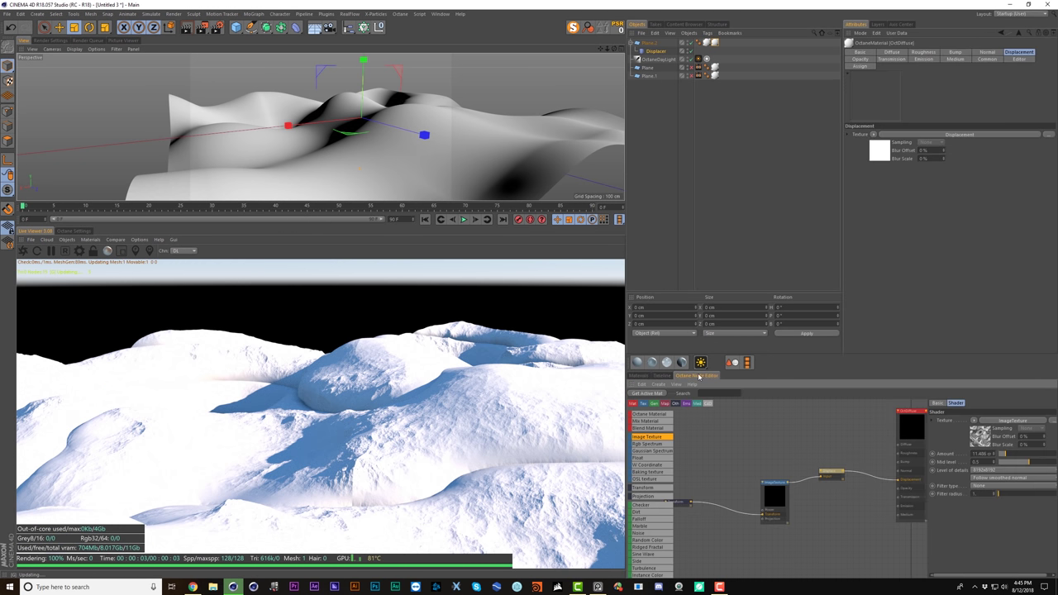
pyautogui.click(832, 471)
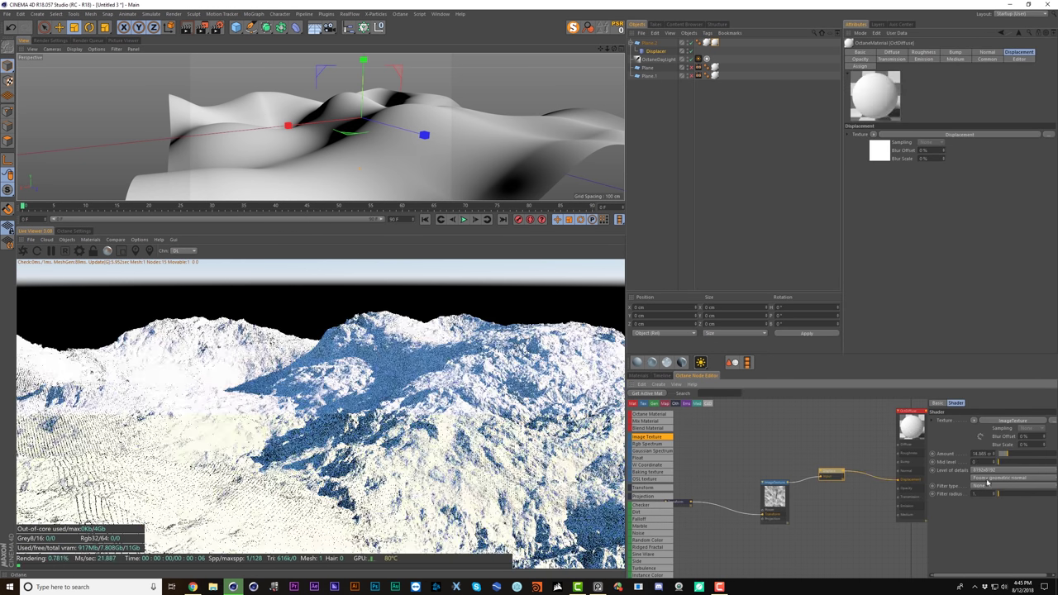
pyautogui.click(987, 478)
pyautogui.click(987, 487)
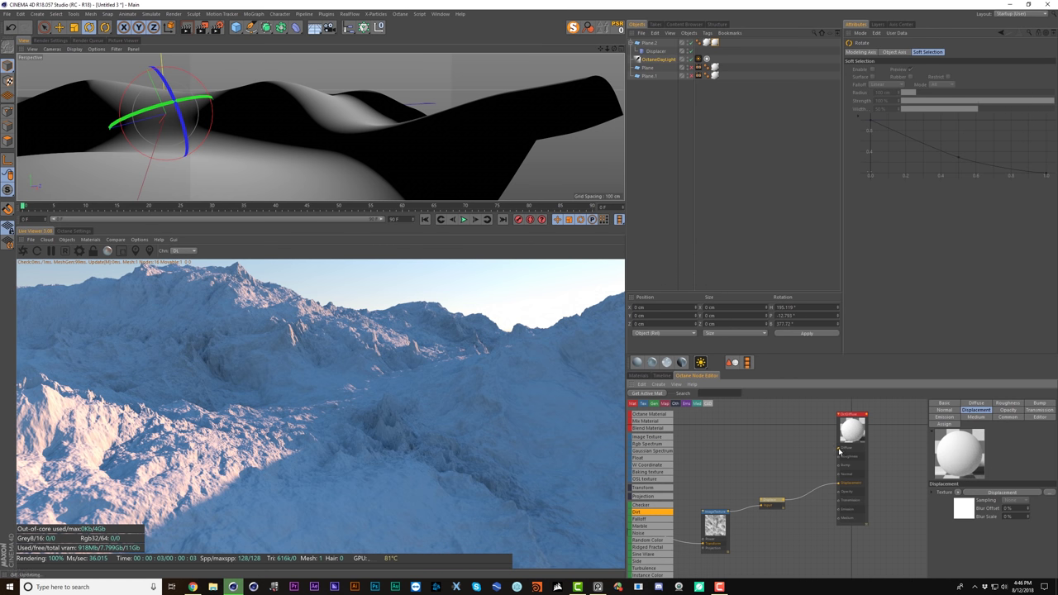
# - Connect a Dirt node to the OctDiffuse material's diffuse input and change the material type to Glossy
pyautogui.moveTo(824, 457); pyautogui.dragTo(740, 445)
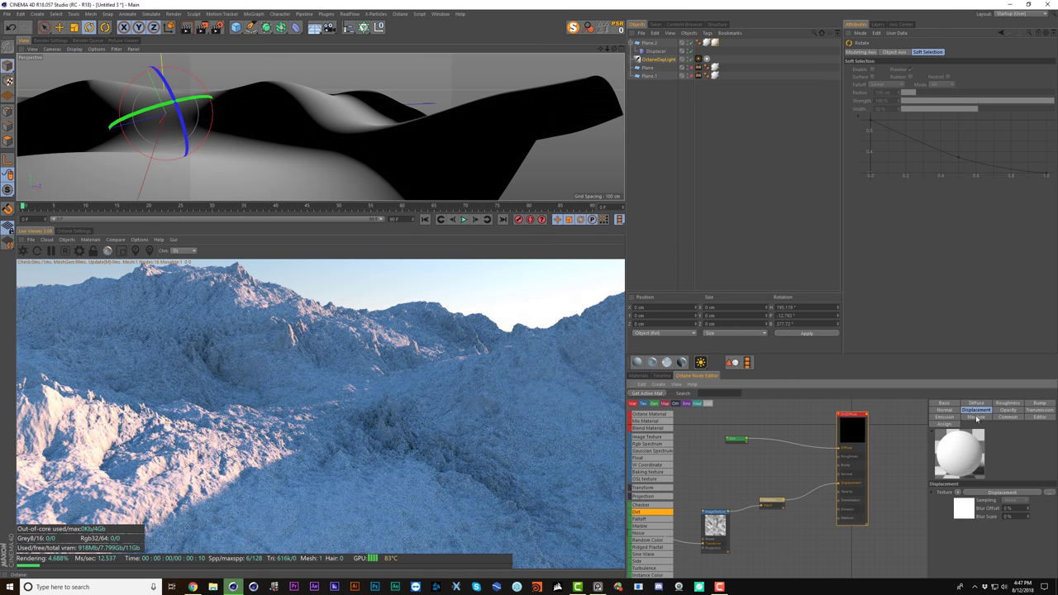
pyautogui.click(953, 405)
pyautogui.click(996, 509)
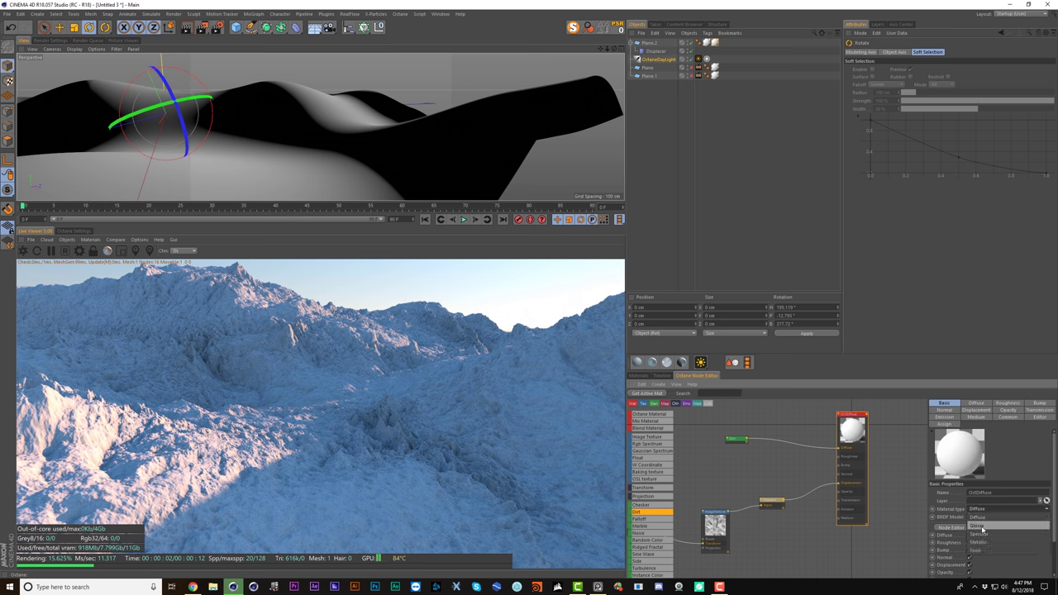
pyautogui.click(983, 529)
# - Insert a Gradient node between the Dirt node and the diffuse input, and recolour the gradient's black end to brown
pyautogui.click(736, 439)
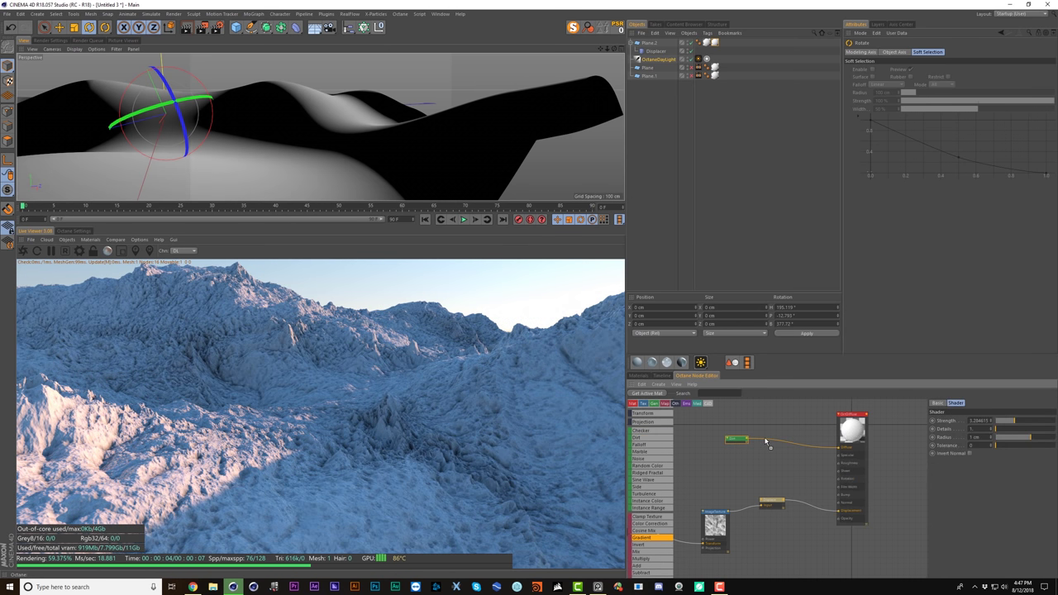
pyautogui.moveTo(784, 446); pyautogui.dragTo(774, 432)
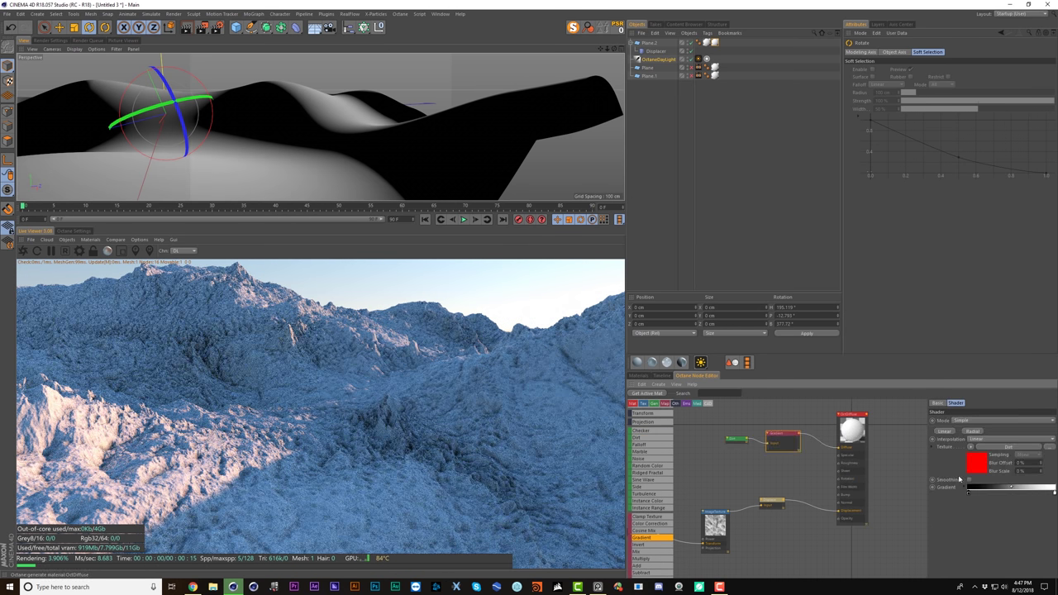
pyautogui.doubleClick(970, 495)
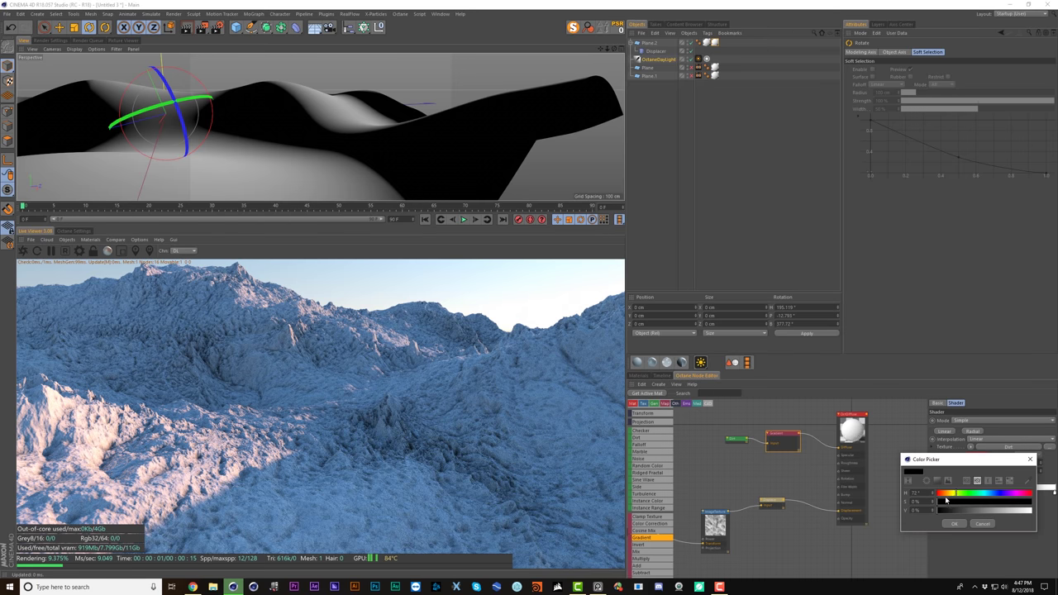
pyautogui.moveTo(946, 499)
pyautogui.mouseDown()
pyautogui.moveTo(982, 504)
pyautogui.moveTo(967, 510)
pyautogui.mouseUp()
pyautogui.click(955, 524)
# - Change the gradient's white end to a dark olive-yellow
pyautogui.doubleClick(1054, 495)
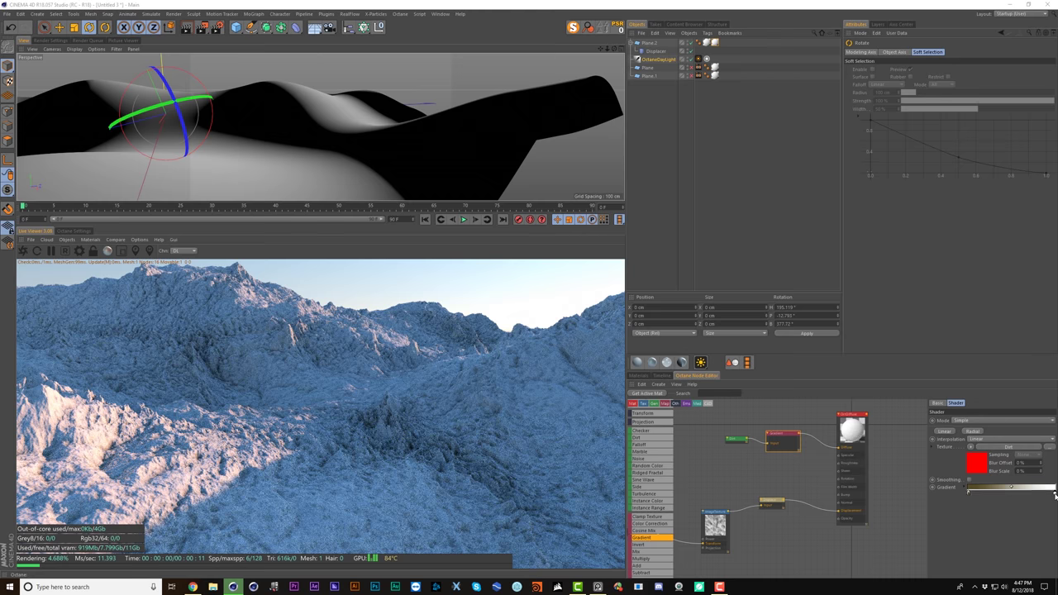
pyautogui.doubleClick(1055, 494)
pyautogui.moveTo(973, 500); pyautogui.dragTo(986, 515)
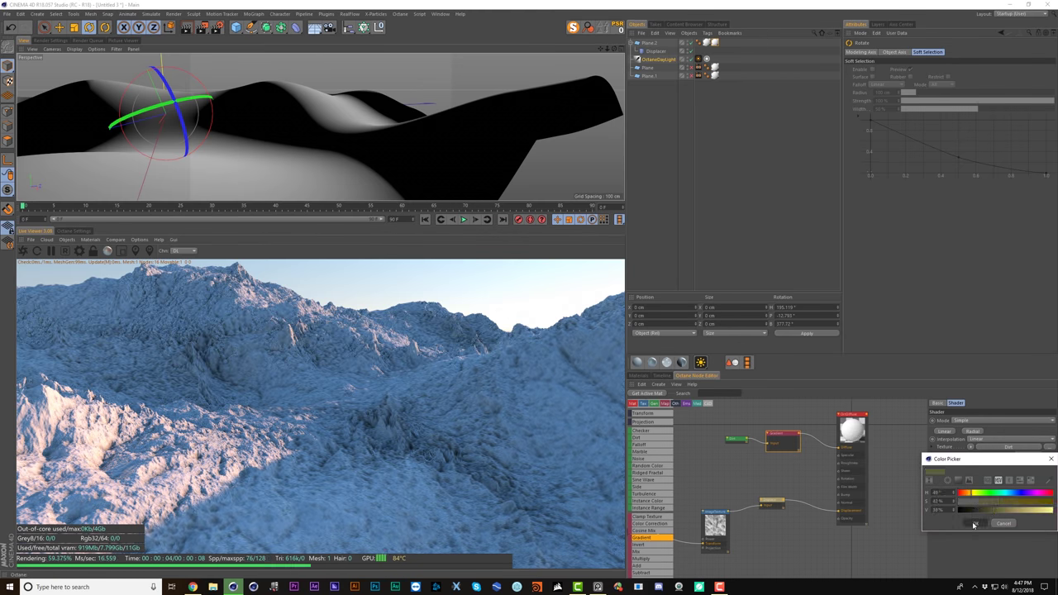
pyautogui.click(975, 523)
# - Check the file path of the image texture connected to the material's diffuse input
pyautogui.click(1038, 402)
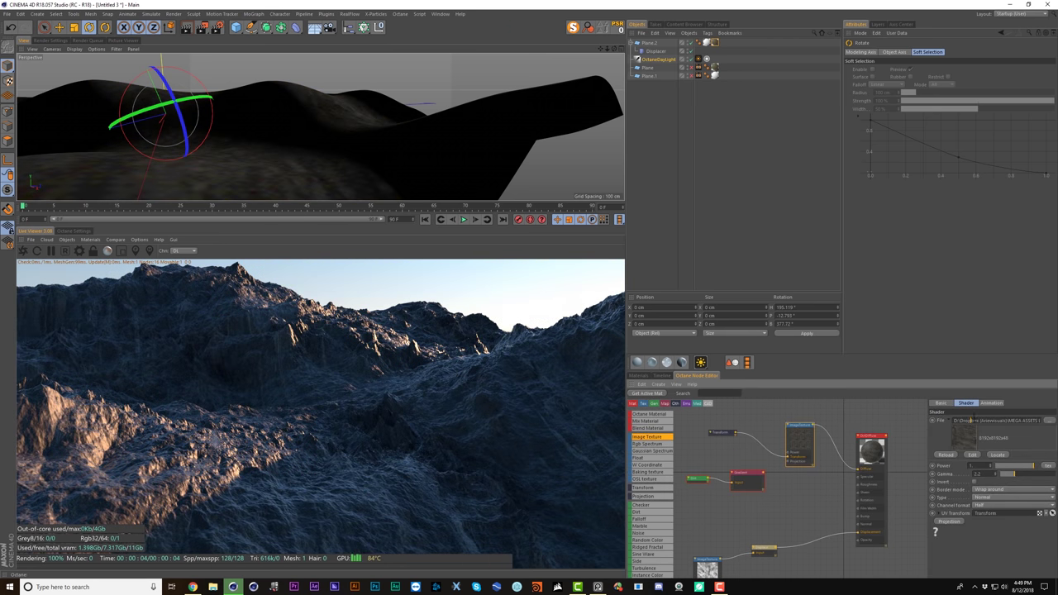
pyautogui.click(973, 455)
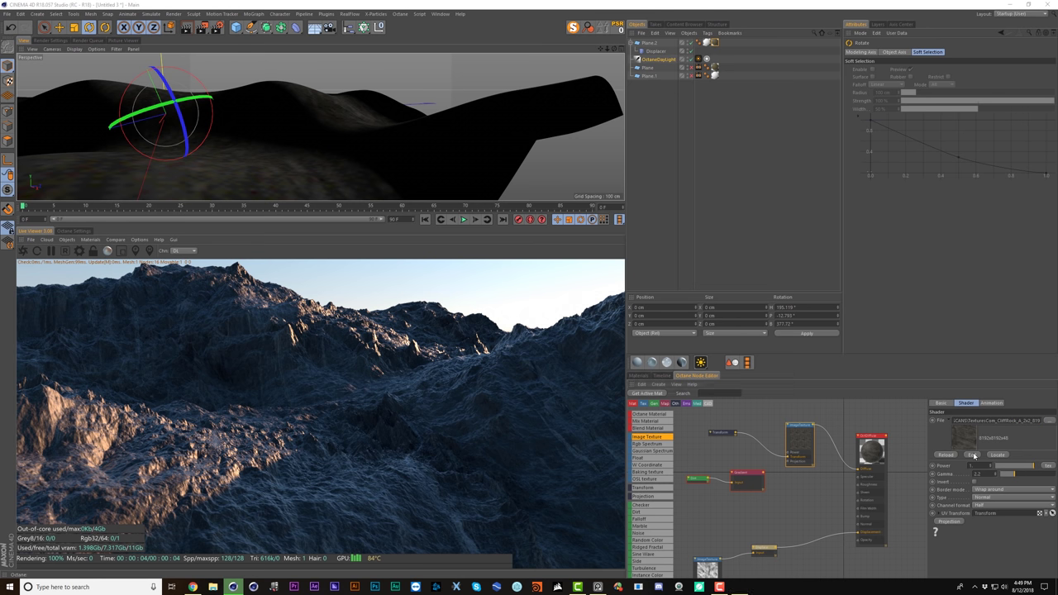
pyautogui.click(835, 483)
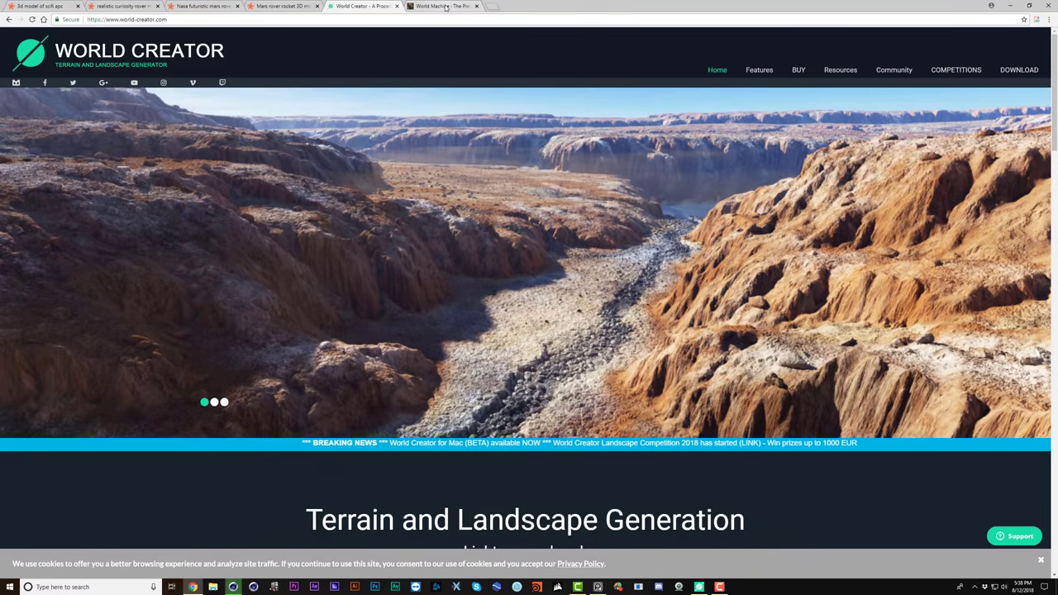
# - Switch from the World Creator website to the World Machine website
pyautogui.hotkey('ctrl', 'Tab')
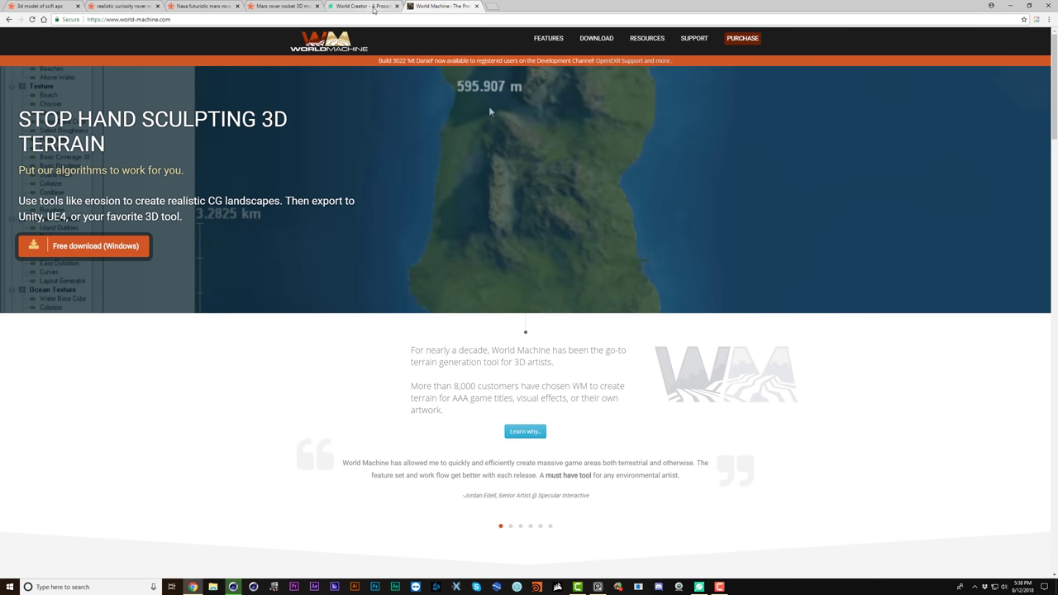
# - Return to the World Creator website, switch to the World Creator application and examine the default terrain's peaks and soil edge
pyautogui.click(374, 10)
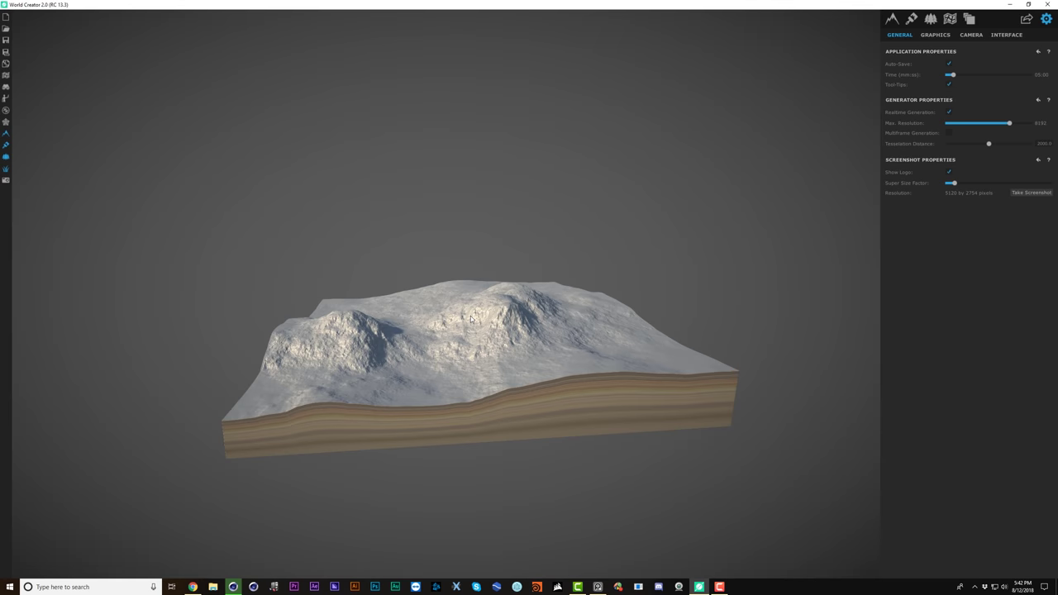
pyautogui.moveTo(471, 318); pyautogui.dragTo(433, 329)
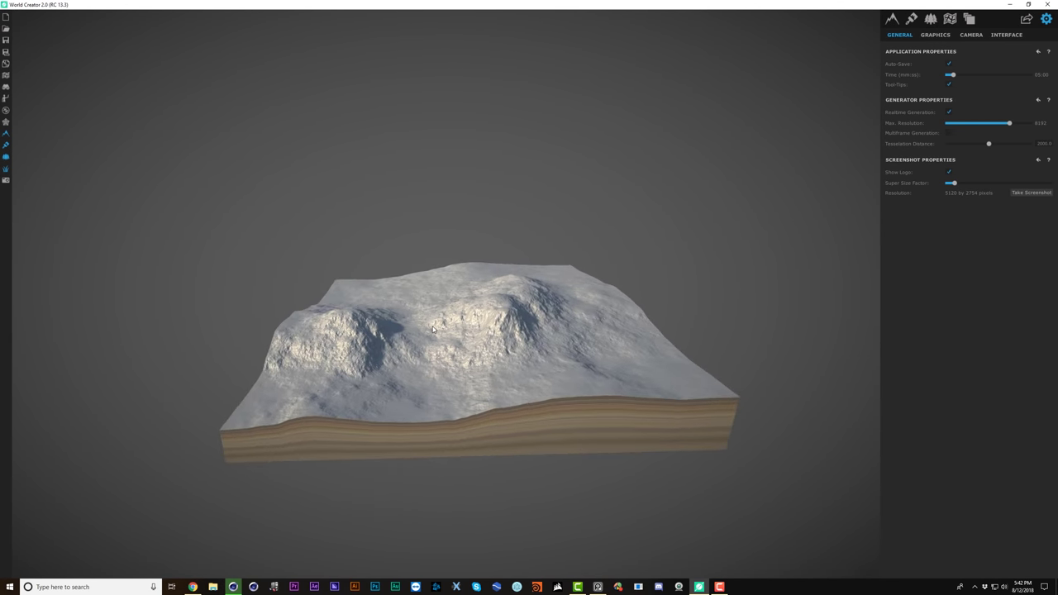
pyautogui.scroll(4, 511, 352)
pyautogui.scroll(-5, 510, 354)
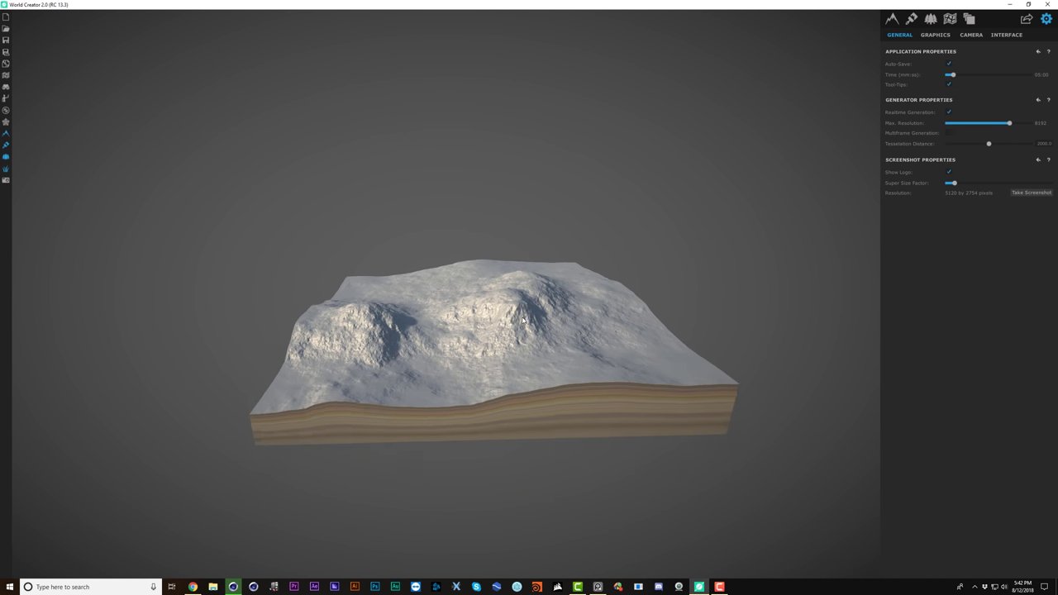
pyautogui.scroll(2, 506, 356)
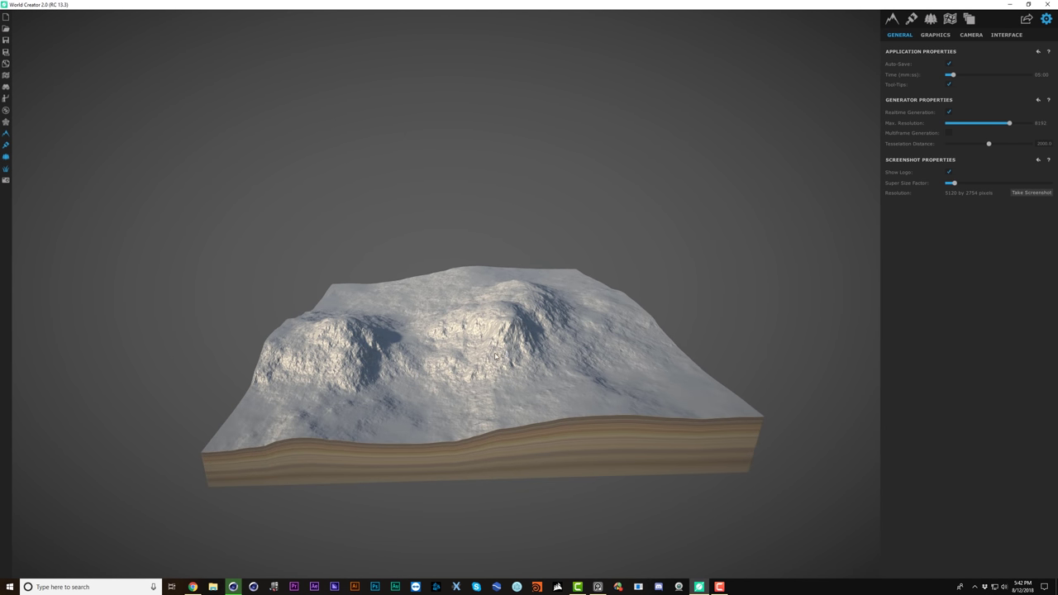
pyautogui.moveTo(497, 352); pyautogui.dragTo(498, 345, button='right')
pyautogui.moveTo(460, 351); pyautogui.dragTo(446, 374, button='right')
pyautogui.moveTo(446, 374); pyautogui.dragTo(479, 370, button='middle')
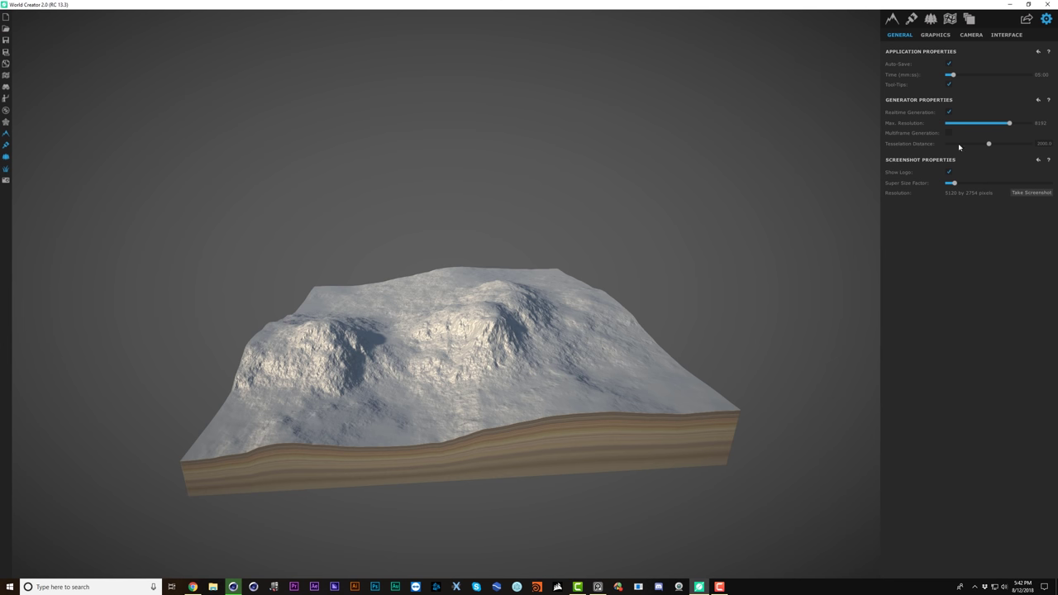
# - Set the base terrain's precision to 1/4 m
pyautogui.click(890, 18)
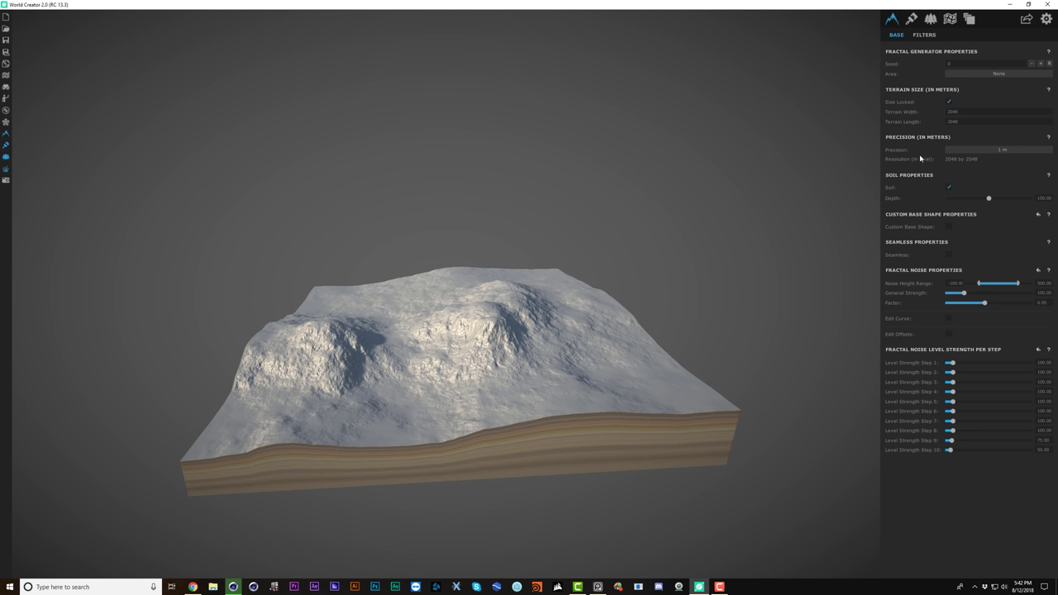
pyautogui.click(970, 152)
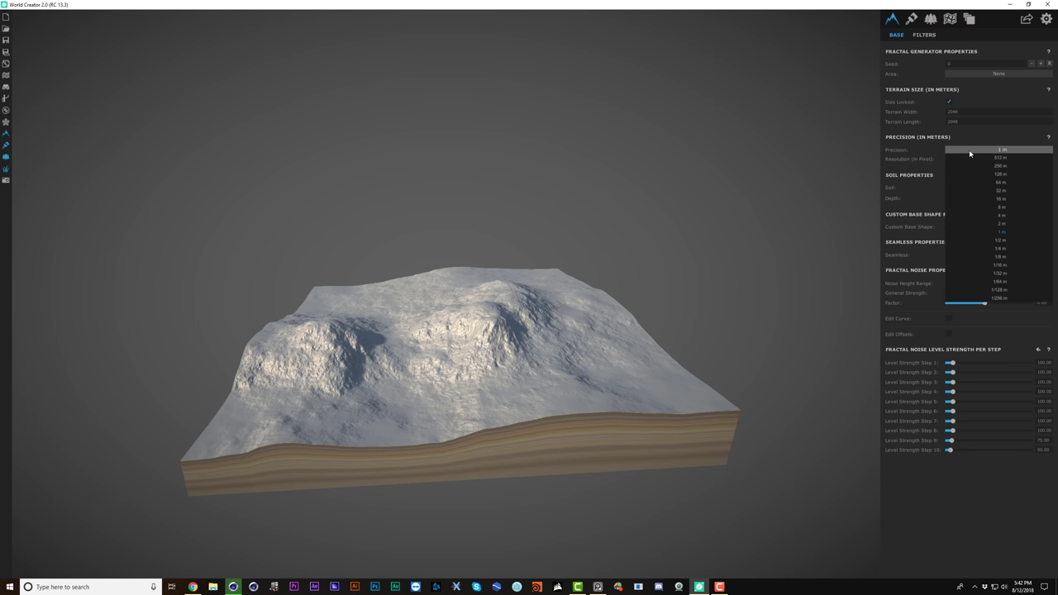
pyautogui.click(999, 249)
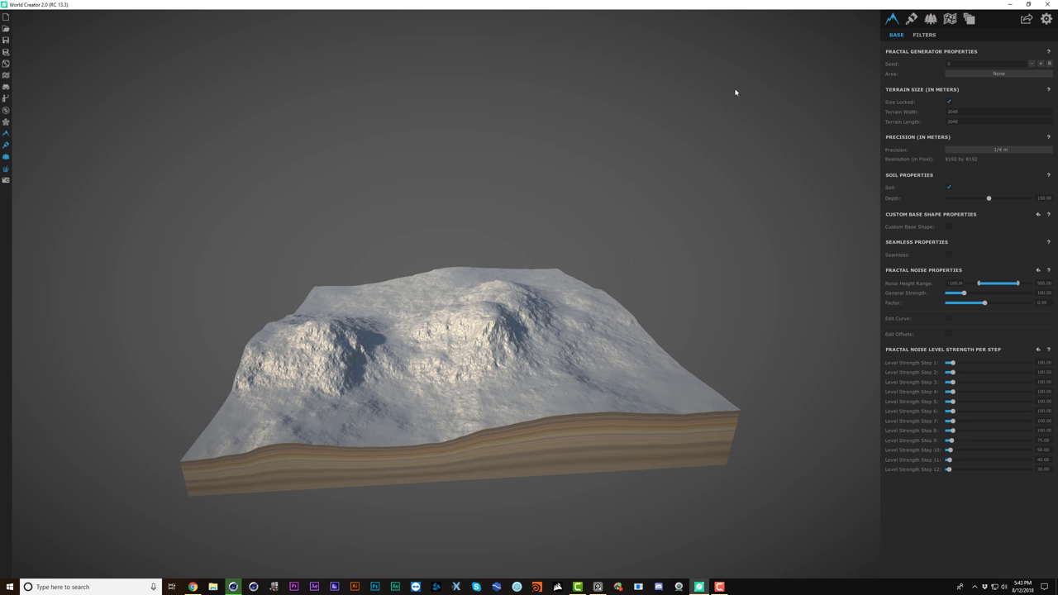
# - Add a filter layer to the terrain and give it the Canyon Sand Covered filter
pyautogui.click(924, 35)
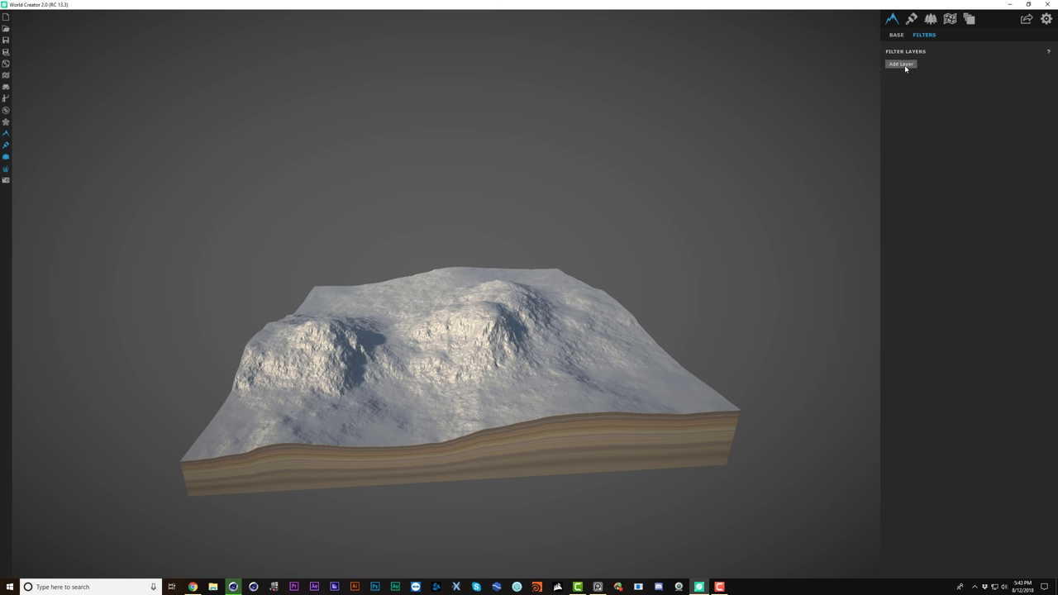
pyautogui.click(902, 65)
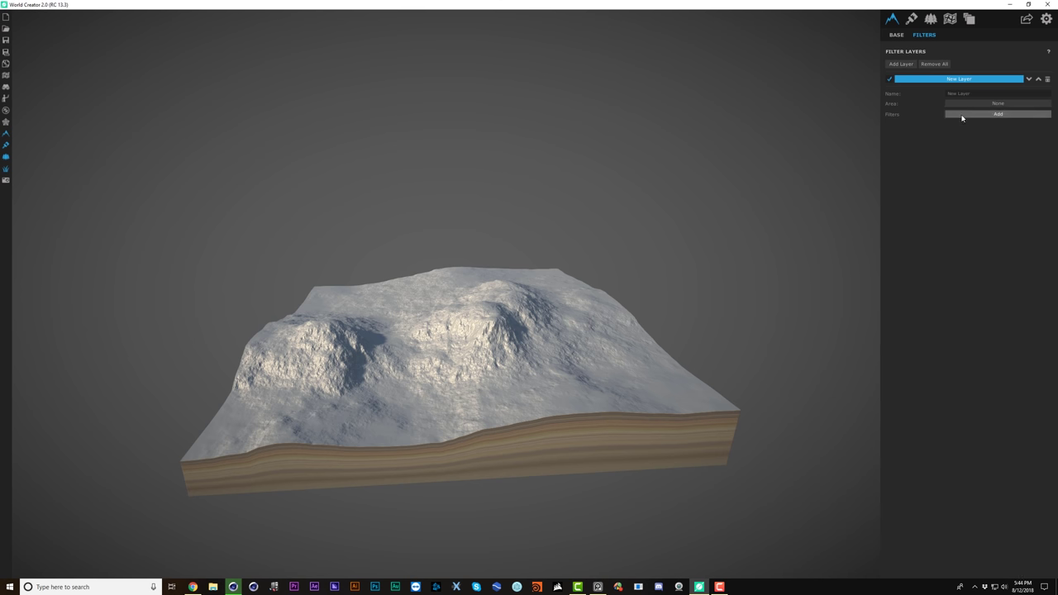
pyautogui.click(962, 118)
pyautogui.click(480, 201)
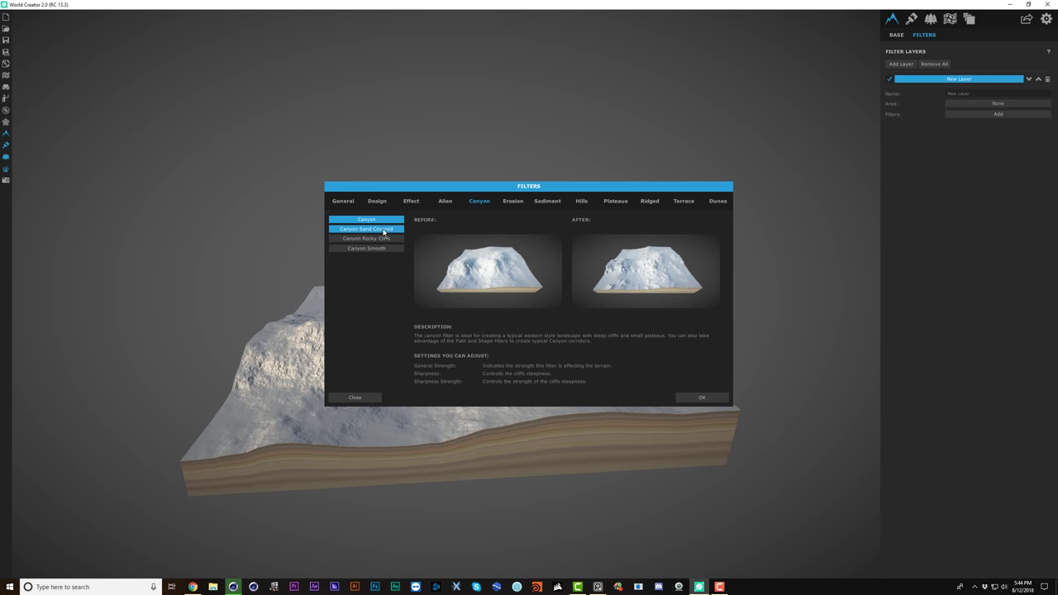
pyautogui.click(384, 229)
pyautogui.click(701, 397)
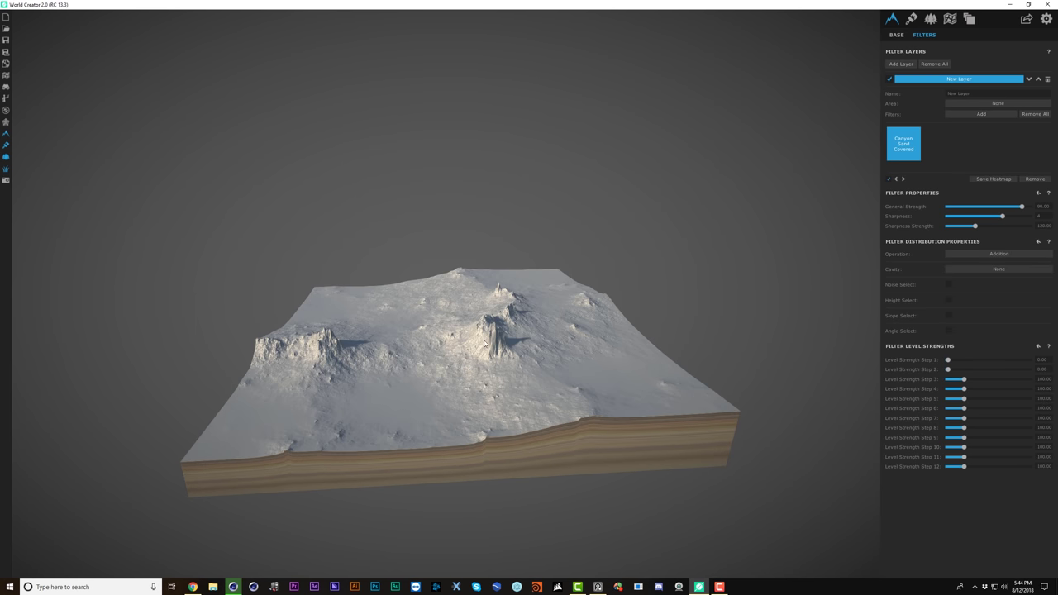
# - Lower the Canyon Sand Covered filter's general strength to about 66 and its sharpness to 3
pyautogui.keyDown('alt'); pyautogui.moveTo(484, 343); pyautogui.dragTo(526, 336); pyautogui.keyUp('alt')
pyautogui.scroll(3, 526, 337)
pyautogui.scroll(5, 525, 332)
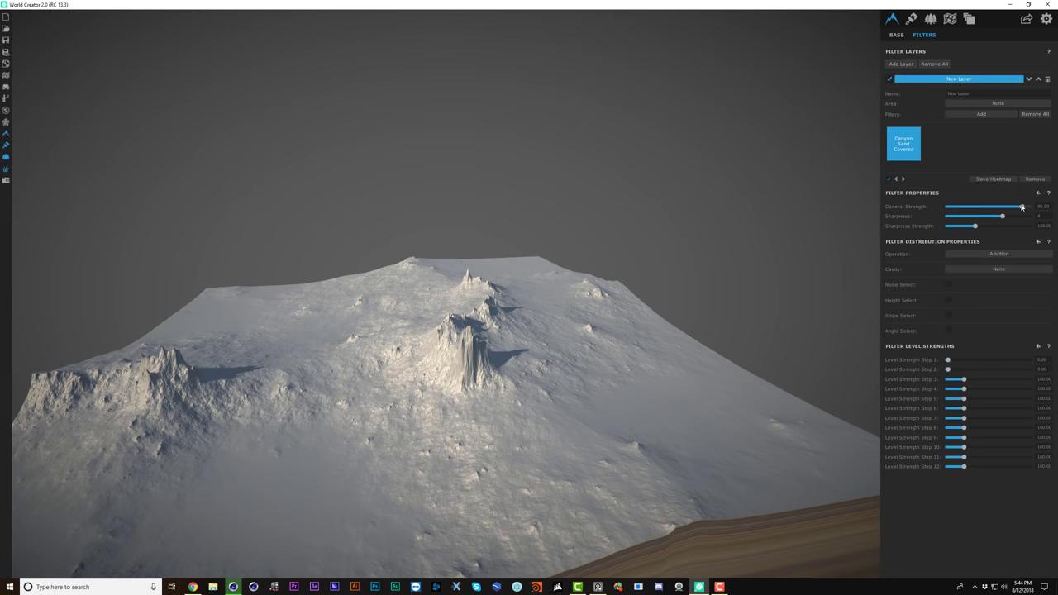
pyautogui.moveTo(1011, 208); pyautogui.dragTo(947, 217)
pyautogui.click(990, 217)
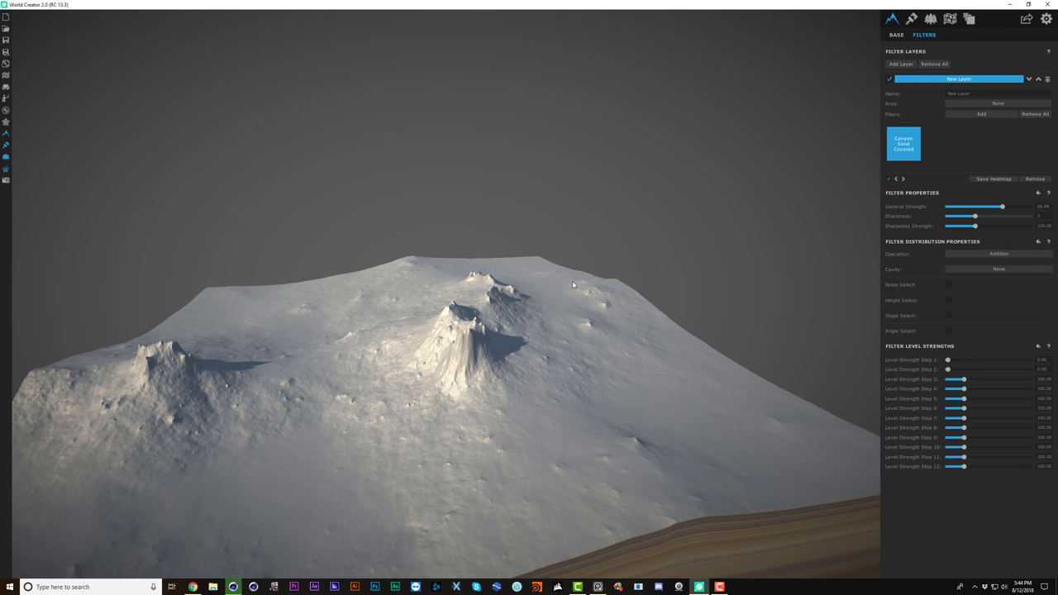
# - Add the Erosion Soft filter to the same filter layer
pyautogui.moveTo(477, 308)
pyautogui.mouseDown(button='middle')
pyautogui.moveTo(496, 300)
pyautogui.moveTo(476, 305)
pyautogui.mouseUp(button='middle')
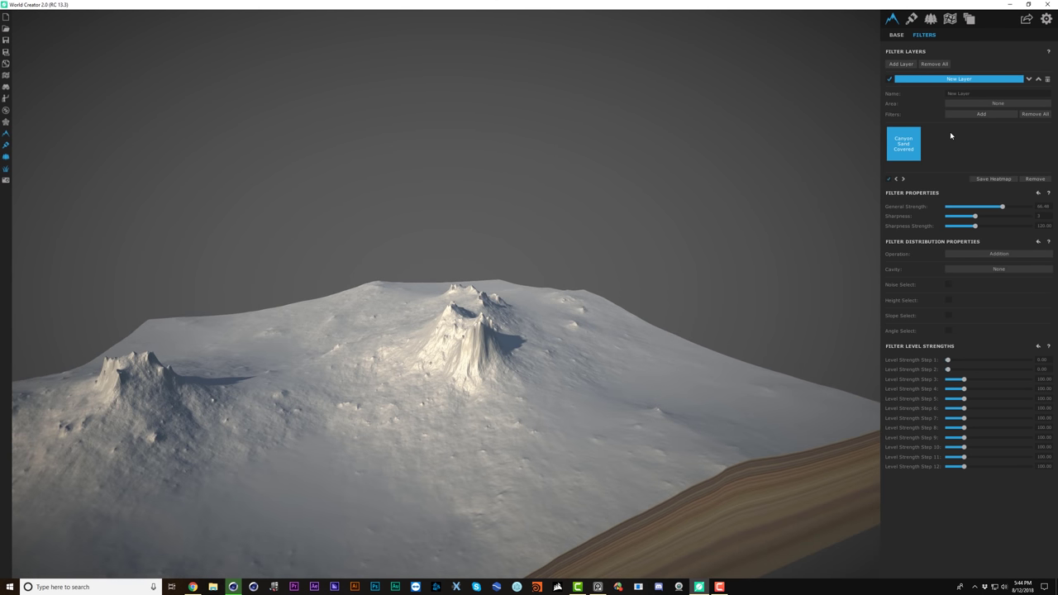
pyautogui.click(979, 116)
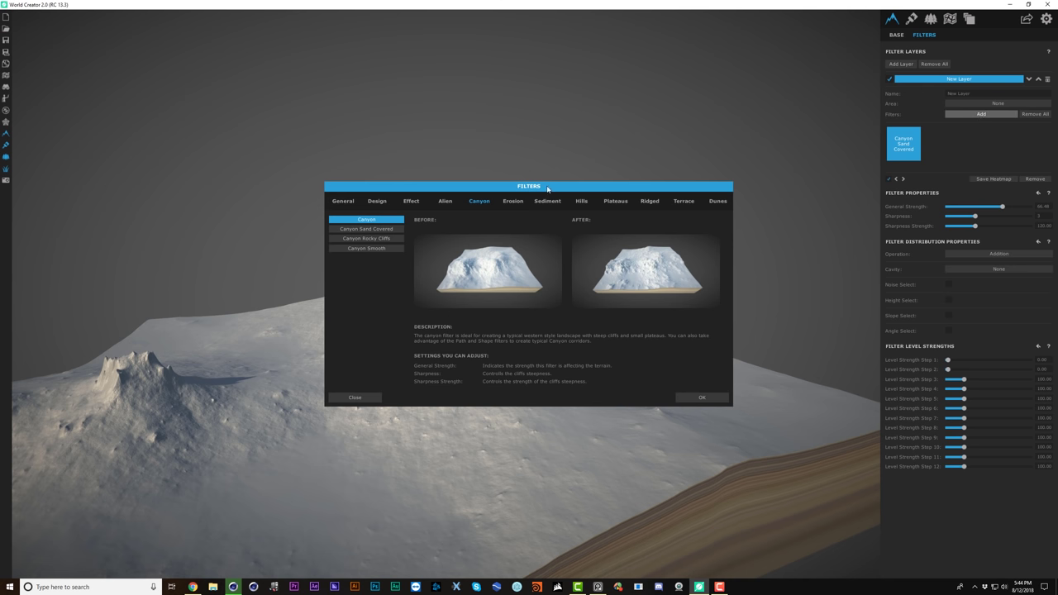
pyautogui.click(513, 201)
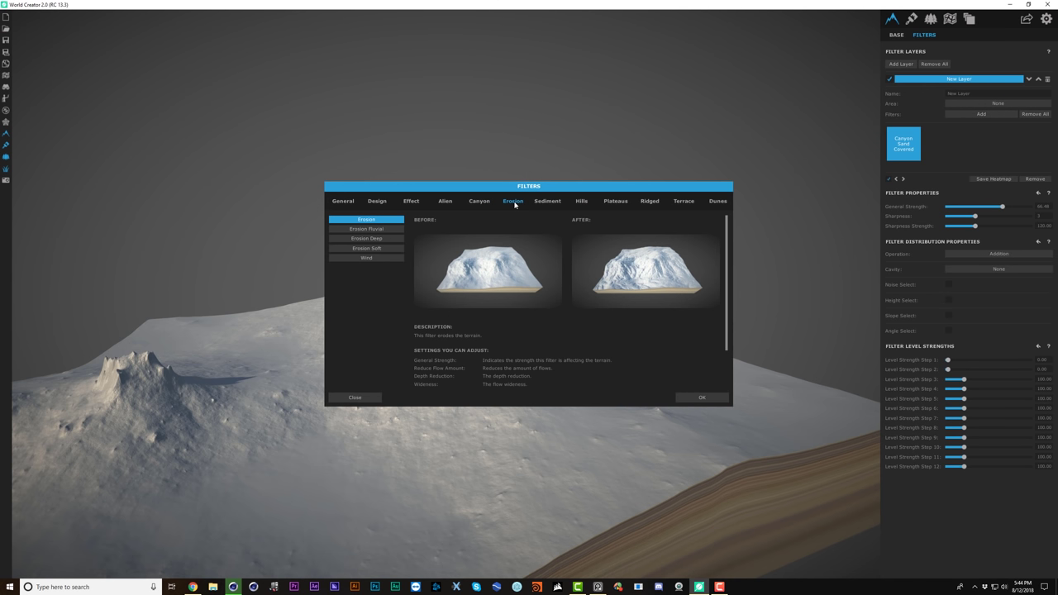
pyautogui.click(376, 239)
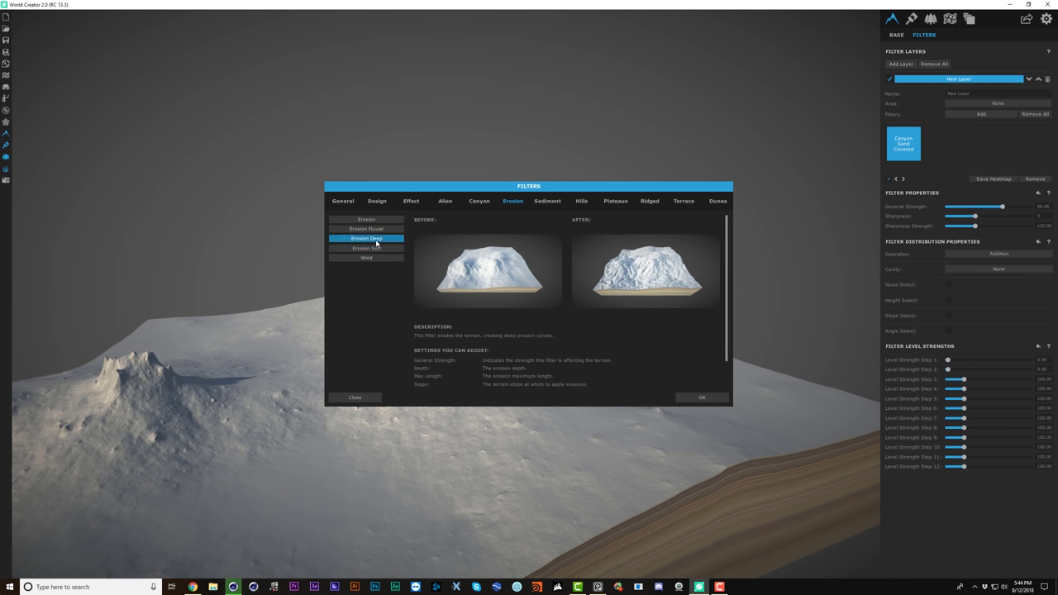
pyautogui.click(376, 248)
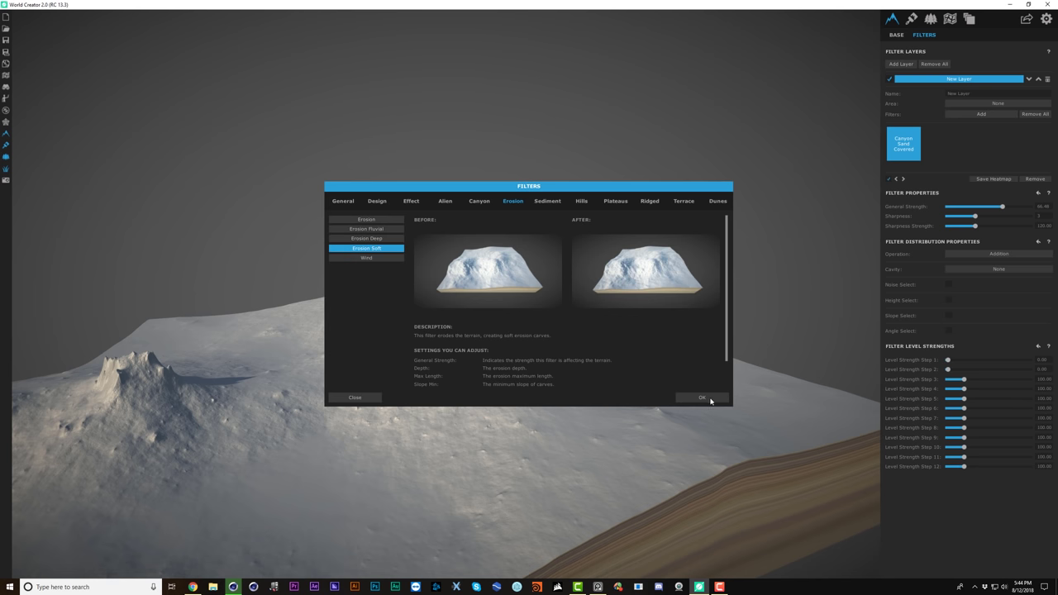
pyautogui.click(701, 398)
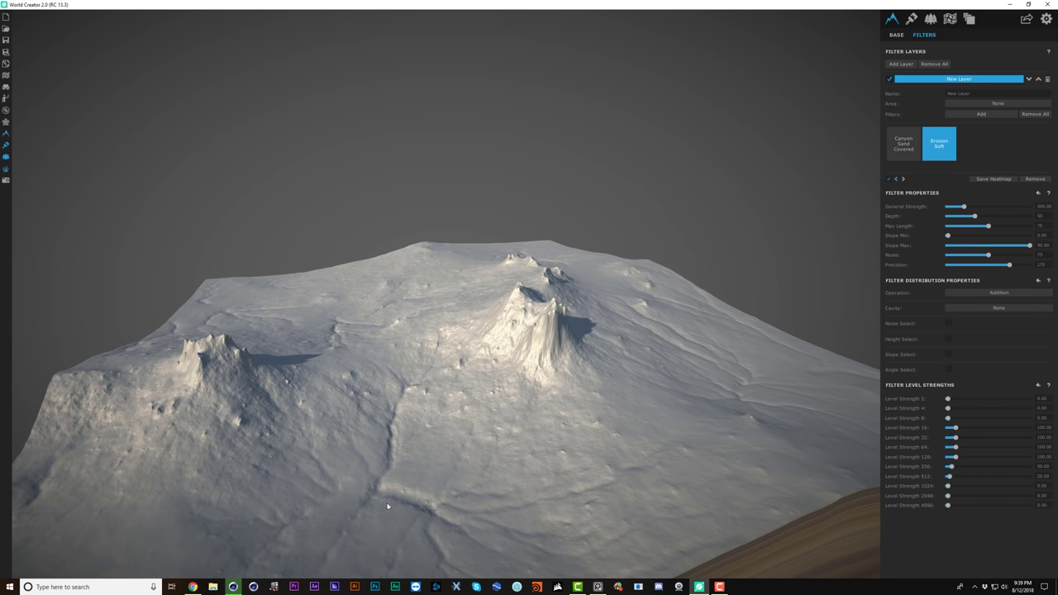
# - Increase the sharpness strength of the Canyon Sand Covered filter
pyautogui.scroll(-2, 491, 496)
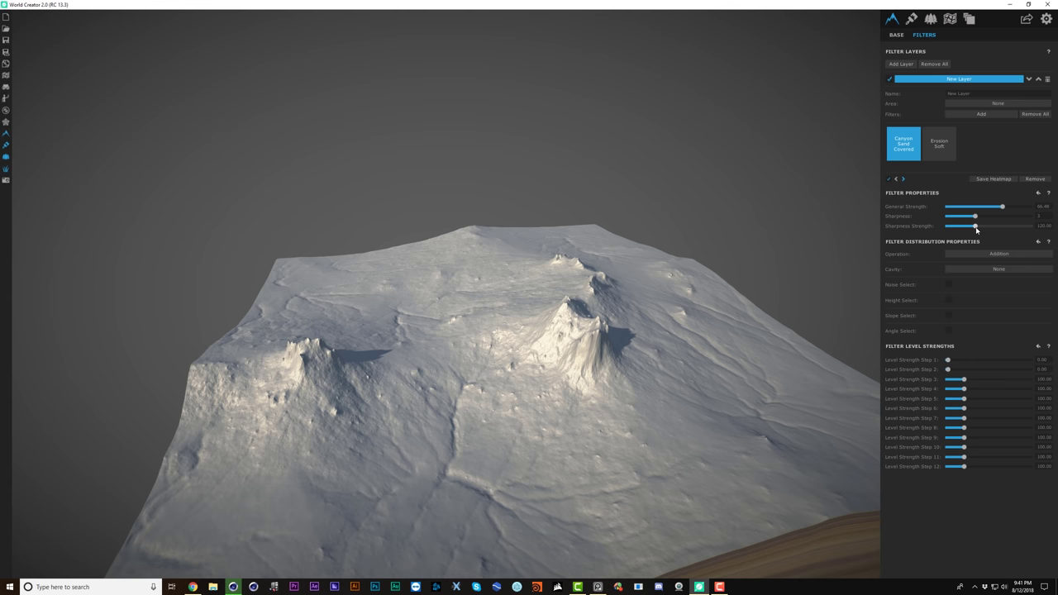
pyautogui.moveTo(976, 227); pyautogui.dragTo(1022, 227)
pyautogui.keyDown('alt'); pyautogui.moveTo(515, 358); pyautogui.dragTo(502, 326); pyautogui.keyUp('alt')
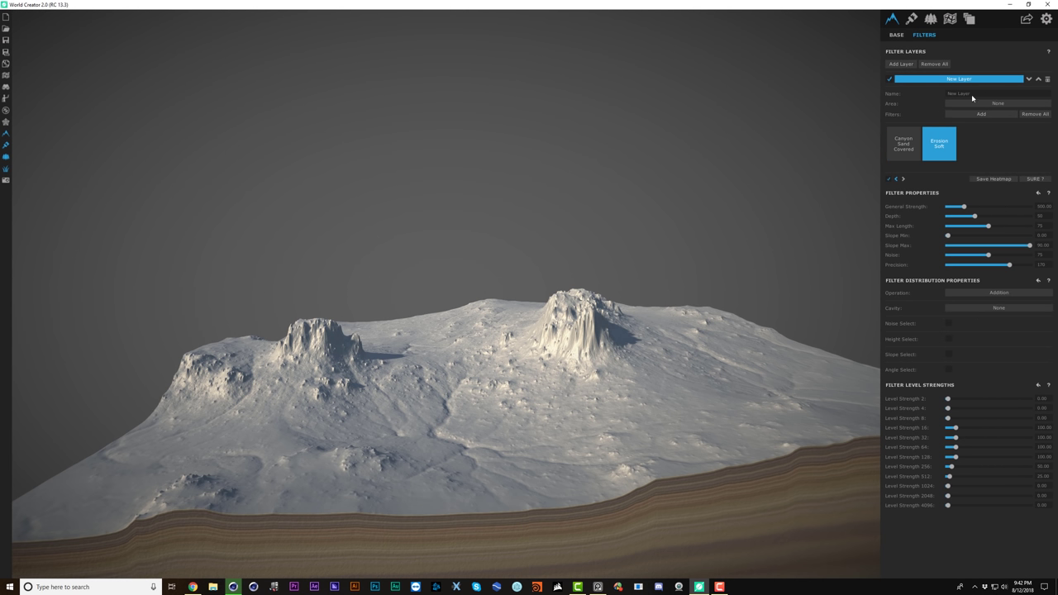
# - Add the Rocky Plateaus filter to the layer and reduce its general strength to roughly half
pyautogui.click(981, 113)
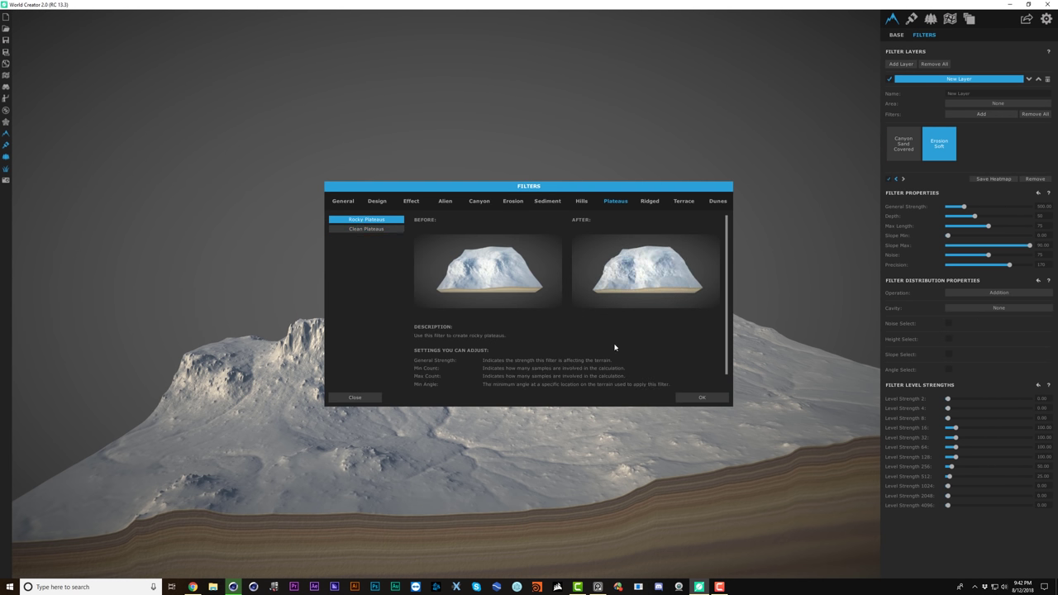
pyautogui.click(692, 398)
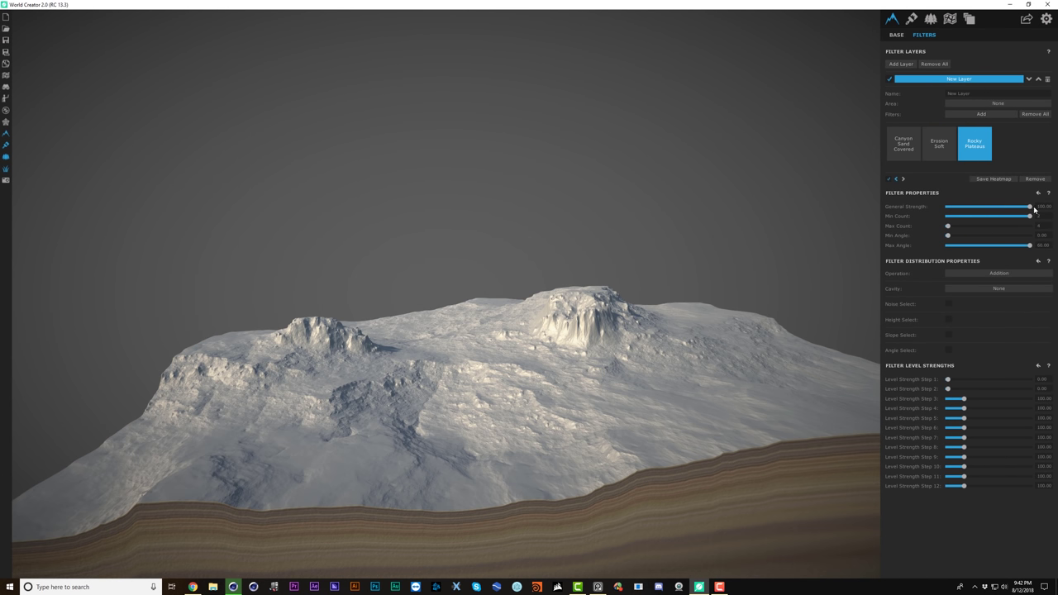
pyautogui.moveTo(1028, 207); pyautogui.dragTo(986, 209)
# - Move the Erosion Soft filter behind Rocky Plateaus in the layer's filter order
pyautogui.moveTo(552, 285); pyautogui.dragTo(544, 311, button='middle')
pyautogui.click(939, 146)
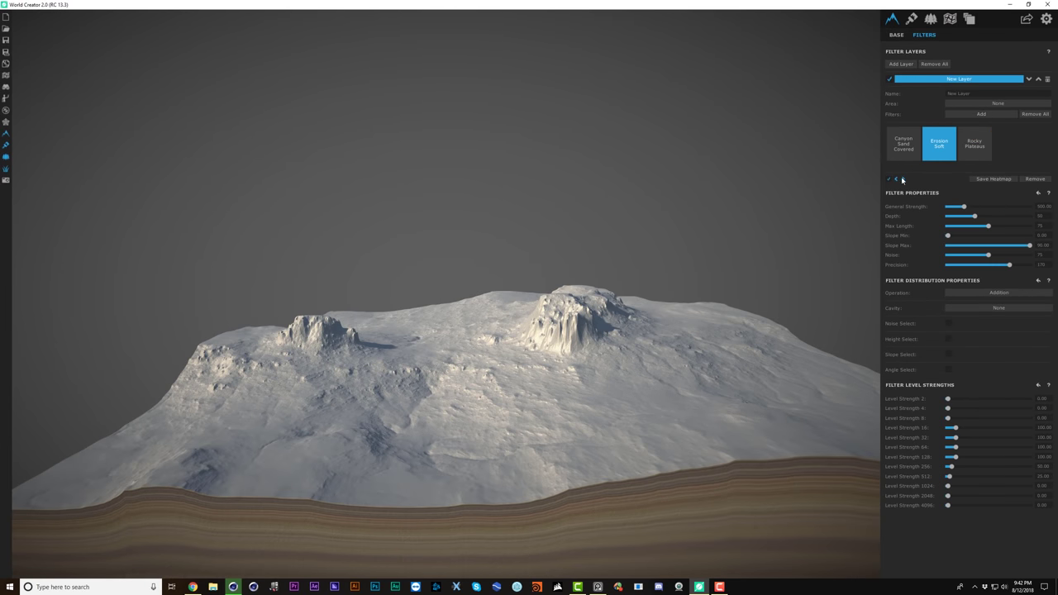
pyautogui.click(904, 180)
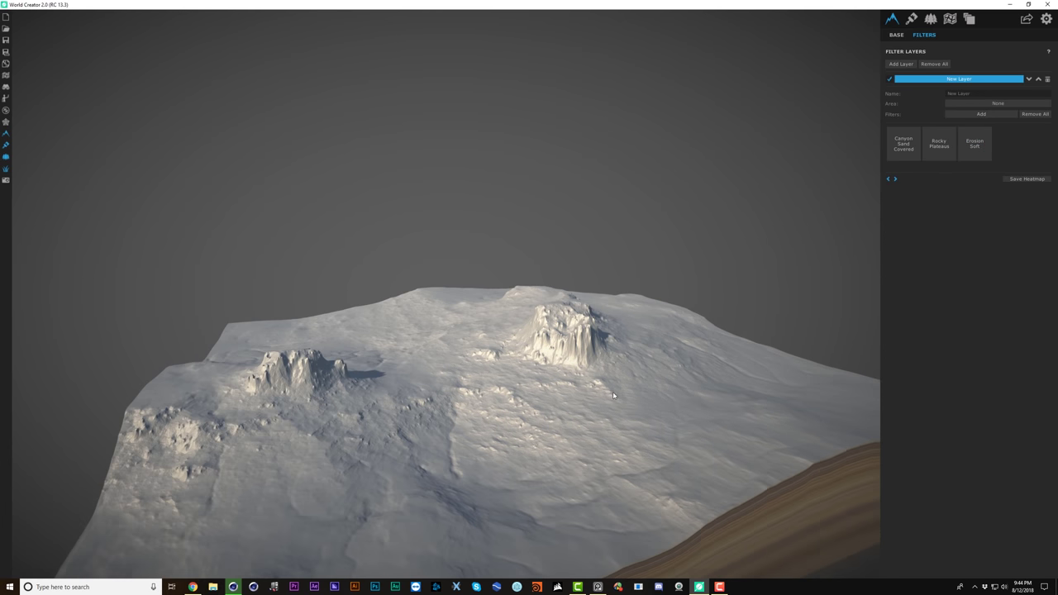
# - Add the basic Terrace filter to the filter layer
pyautogui.click(957, 113)
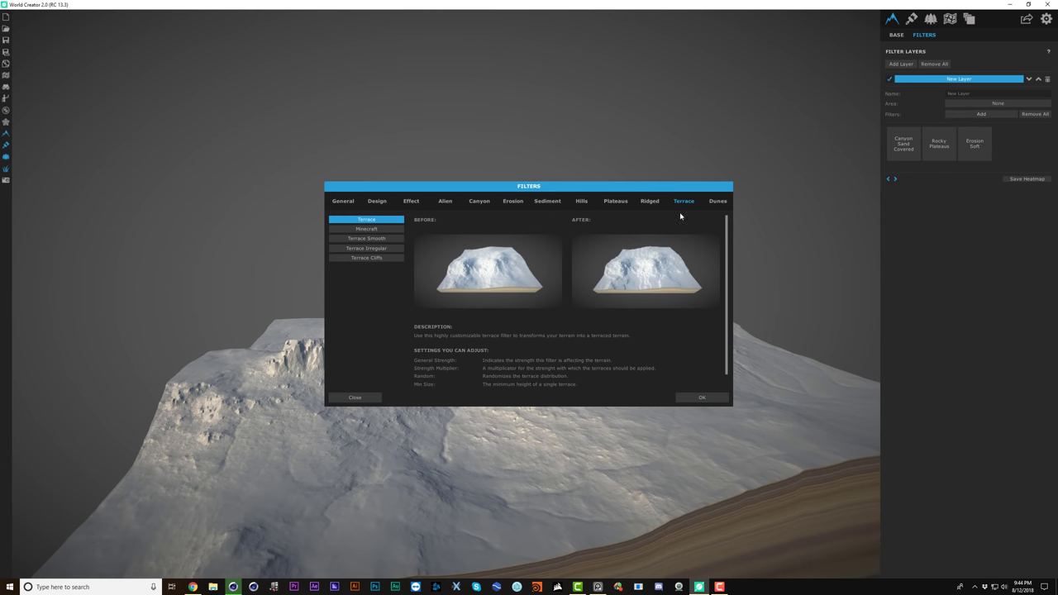
pyautogui.click(702, 397)
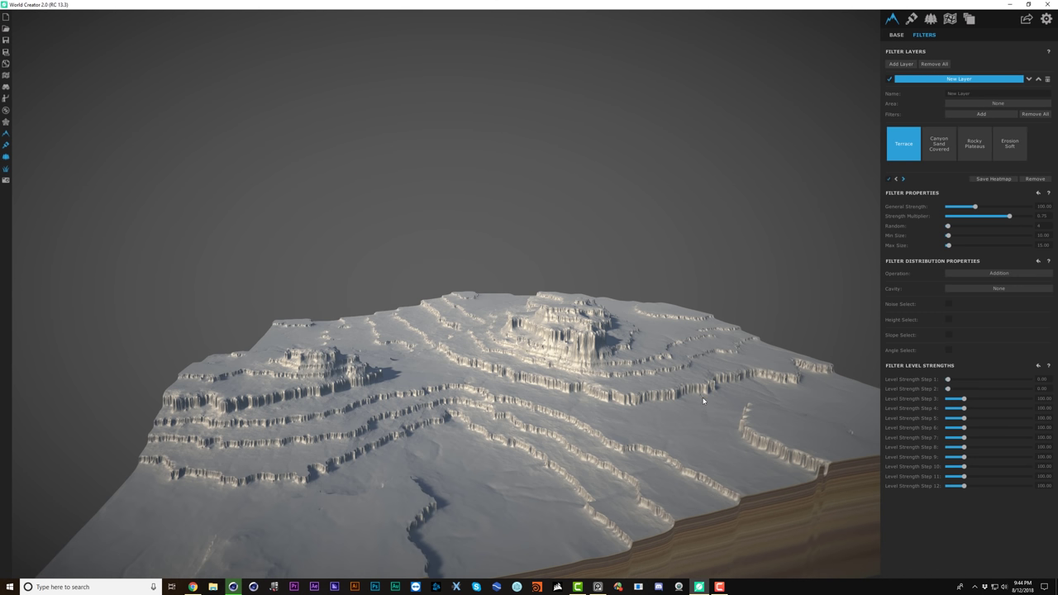
pyautogui.keyDown('alt'); pyautogui.moveTo(527, 382); pyautogui.dragTo(508, 368); pyautogui.keyUp('alt')
pyautogui.scroll(3, 537, 368)
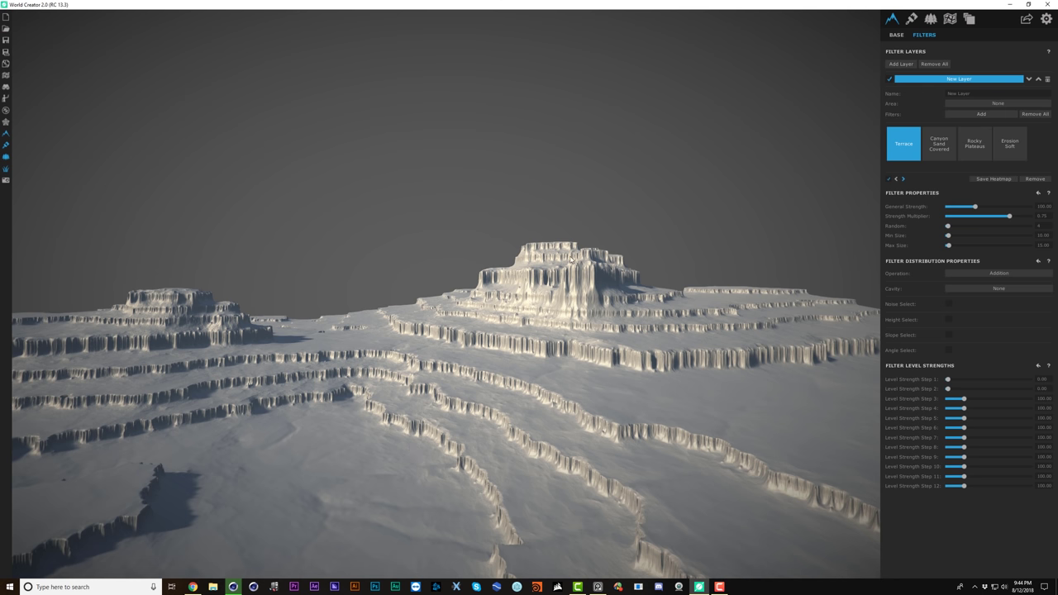
# - Enable height selection for the Terrace filter, raise the lower limit of its height range to about 90 and adjust the height smoothness
pyautogui.click(949, 320)
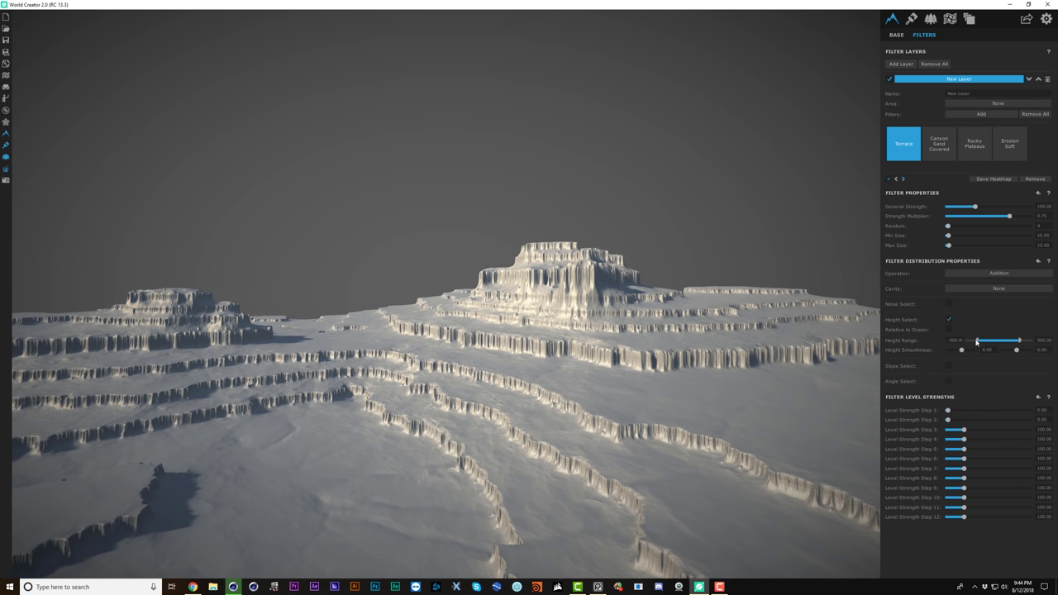
pyautogui.moveTo(978, 342)
pyautogui.mouseDown()
pyautogui.moveTo(1001, 345)
pyautogui.moveTo(962, 351)
pyautogui.mouseUp()
pyautogui.moveTo(641, 344); pyautogui.dragTo(653, 322)
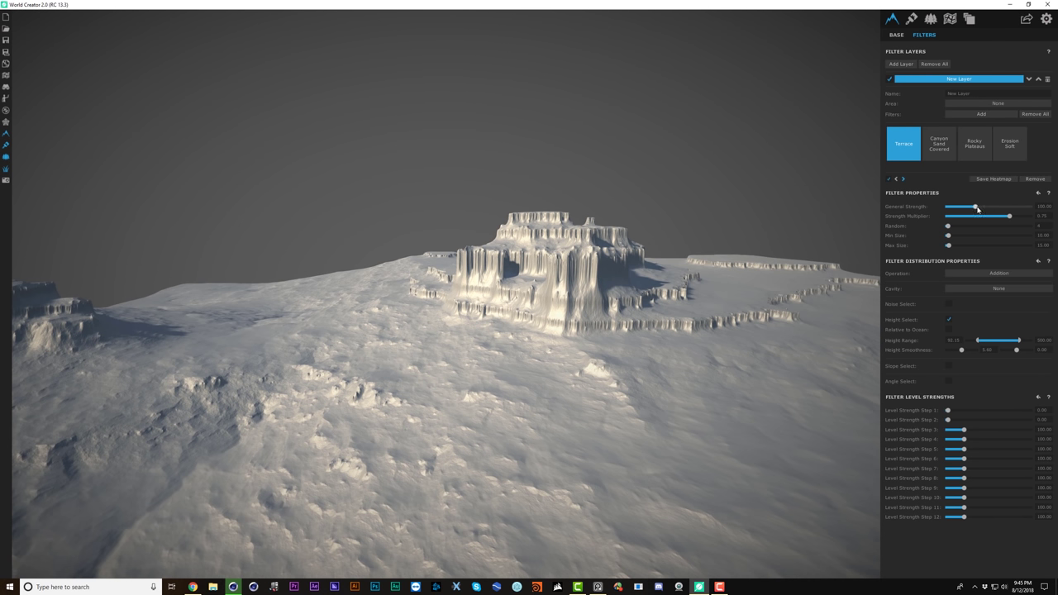
# - Lower the Terrace filter's general strength to about 65 and raise its Random value to vary the terrace distribution
pyautogui.moveTo(972, 209)
pyautogui.mouseDown()
pyautogui.moveTo(954, 212)
pyautogui.moveTo(965, 212)
pyautogui.mouseUp()
pyautogui.moveTo(606, 268); pyautogui.dragTo(637, 265, button='middle')
pyautogui.click(987, 226)
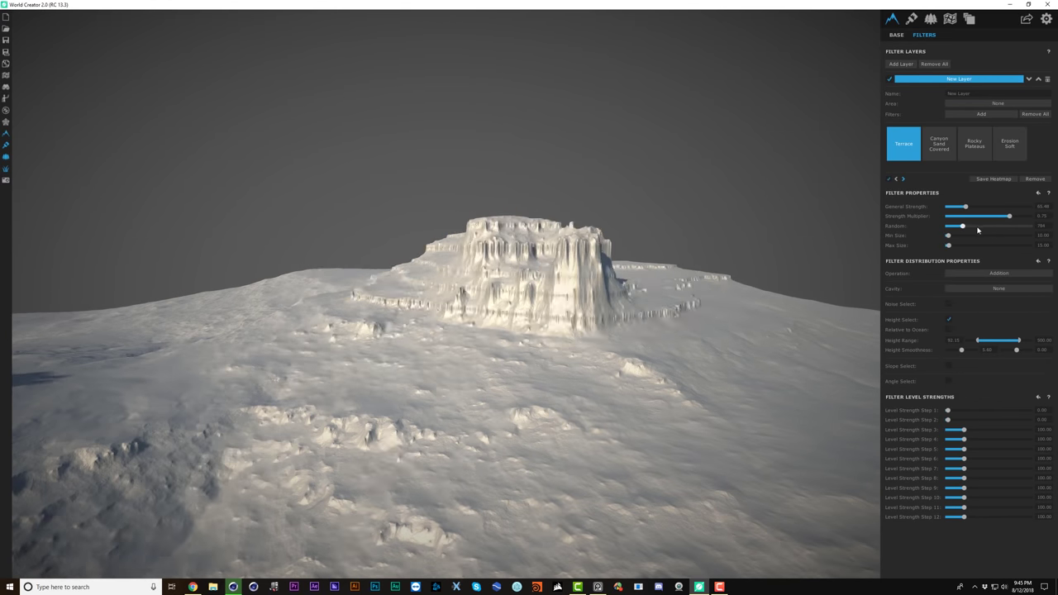
pyautogui.click(990, 228)
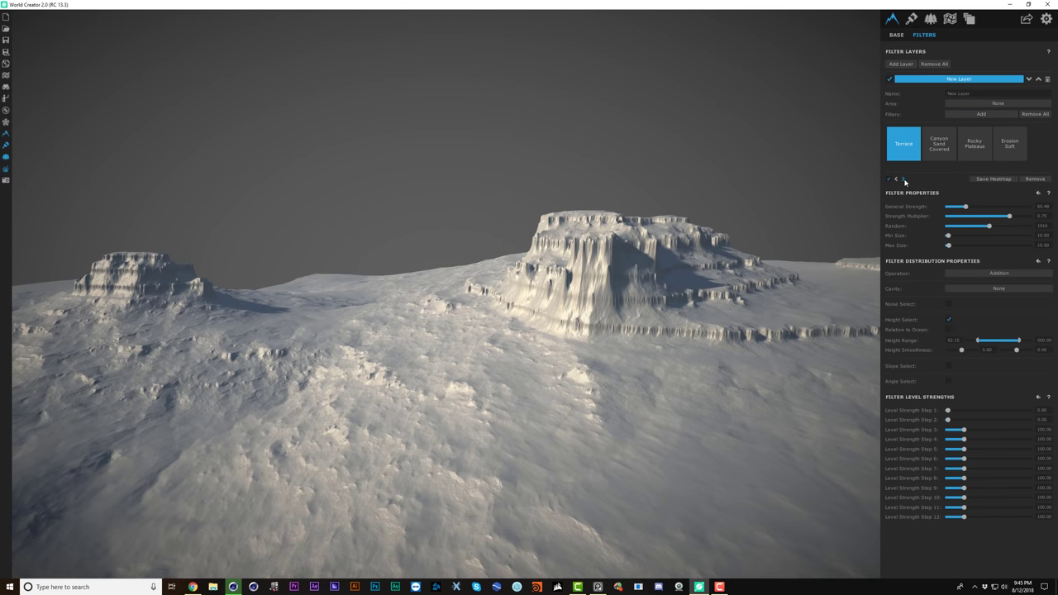
# - Move the Terrace filter between Rocky Plateaus and Erosion Soft in the filter order
pyautogui.click(903, 179)
pyautogui.click(903, 179)
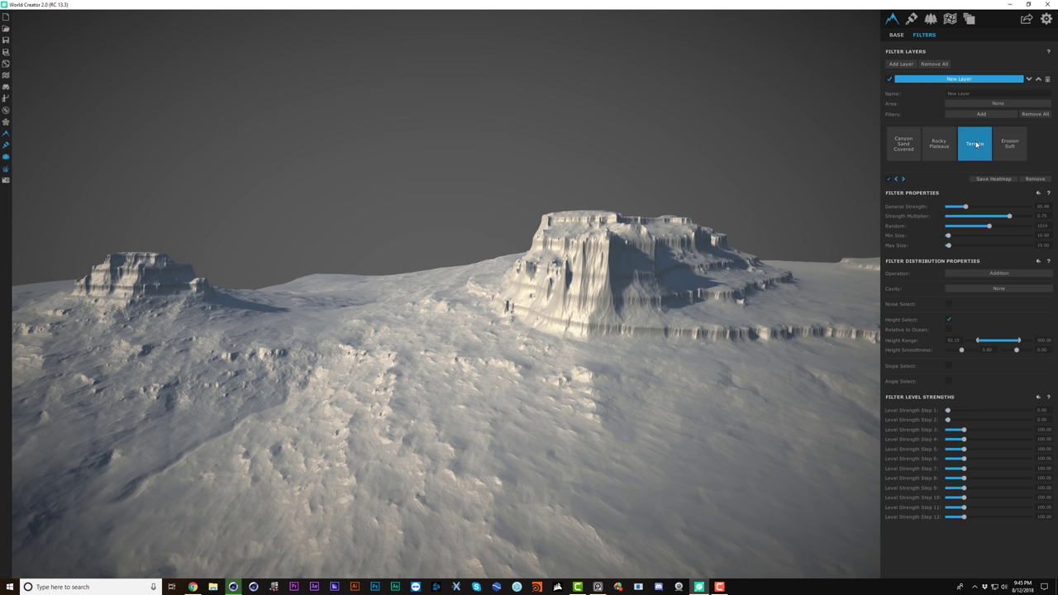
# - Add a second basic Terrace filter to the filter layer and lower its general strength to about 57
pyautogui.click(981, 114)
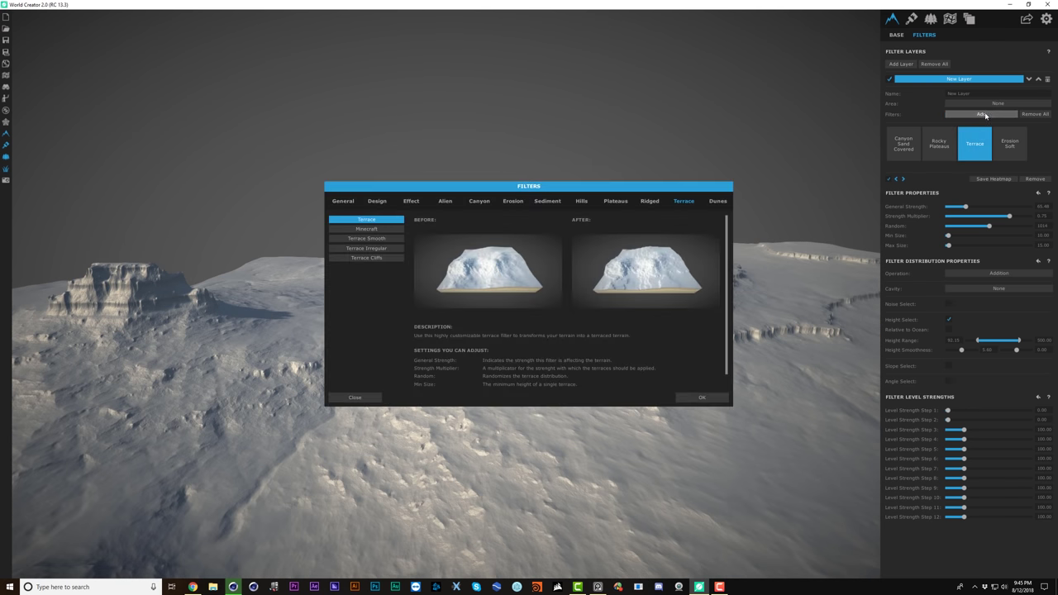
pyautogui.click(698, 398)
pyautogui.scroll(5, 602, 332)
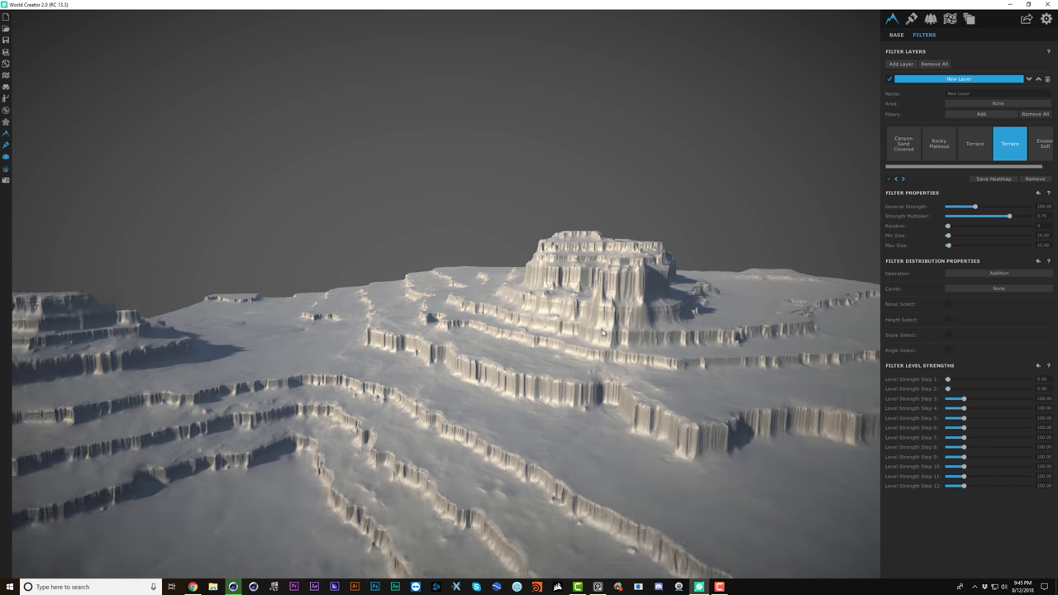
pyautogui.moveTo(975, 206); pyautogui.dragTo(964, 211)
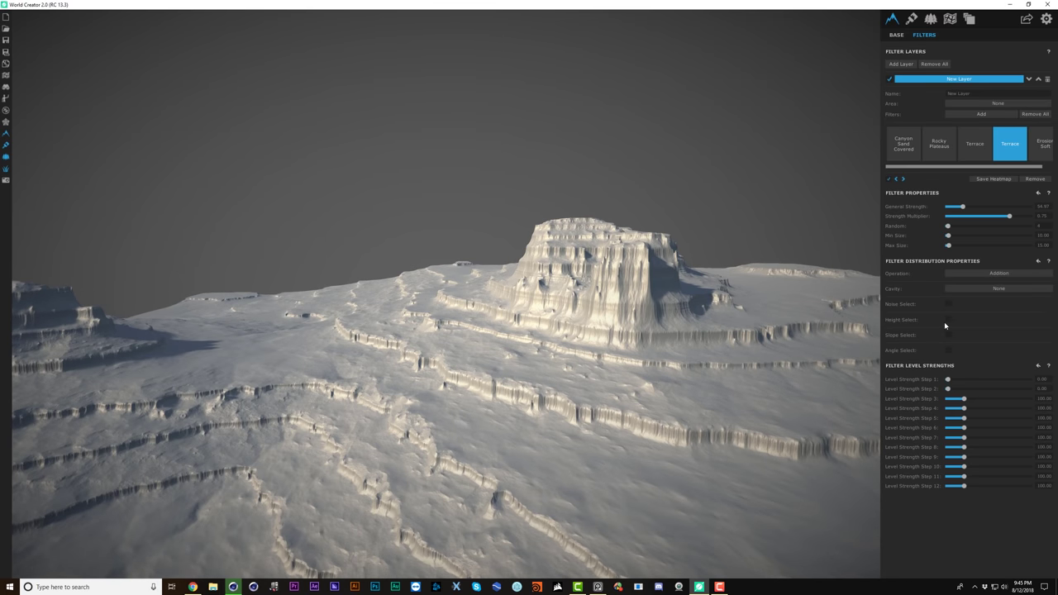
# - Enable height selection for the second Terrace filter and raise the lower limit of its height range to about 113
pyautogui.click(948, 320)
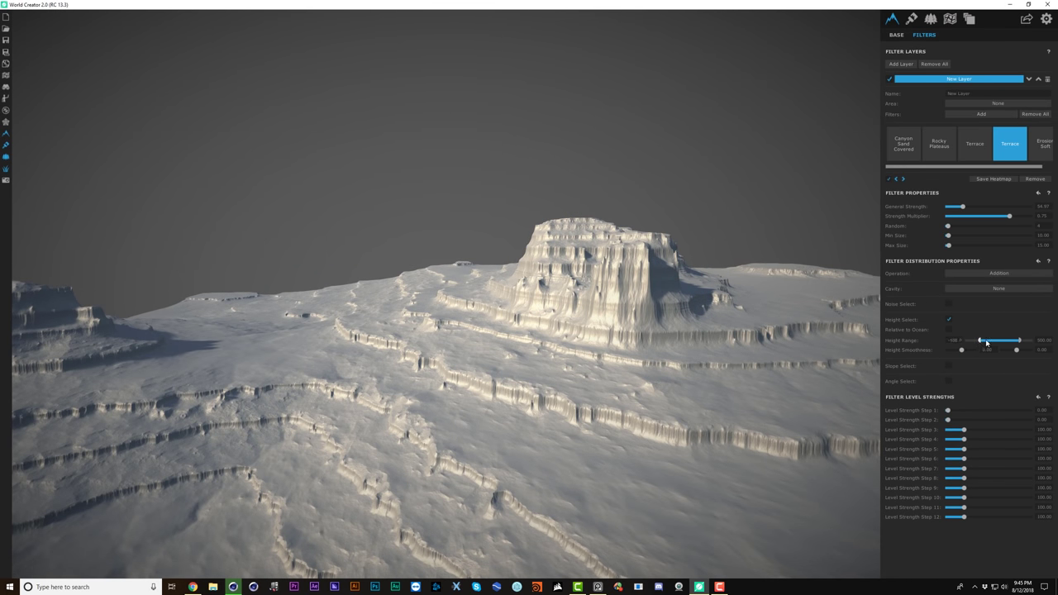
pyautogui.moveTo(985, 341); pyautogui.dragTo(1003, 345)
pyautogui.hotkey('ctrl', 'z')
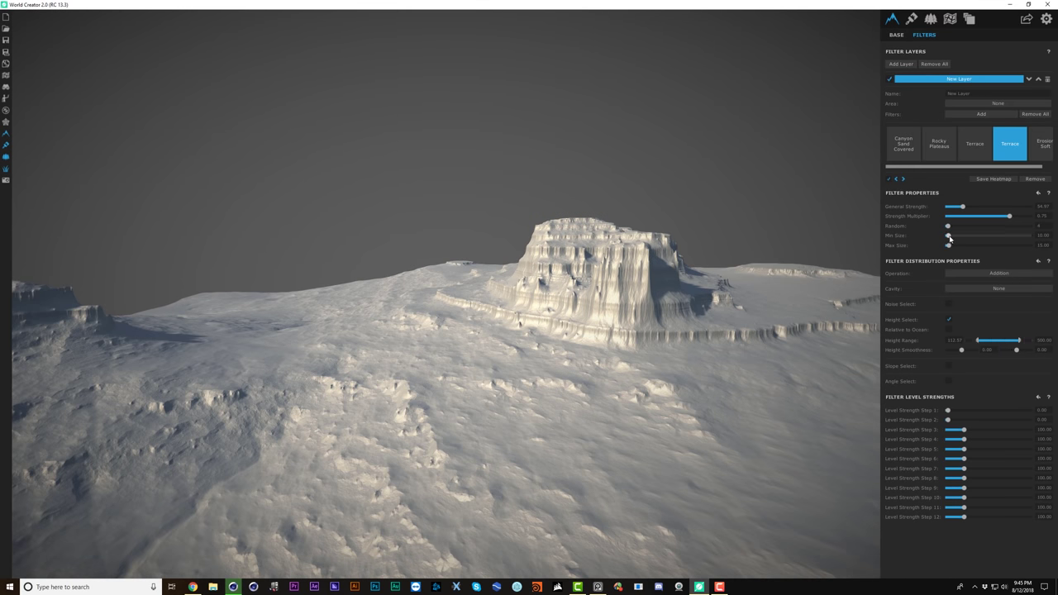
# - Lower the second Terrace filter's Min Size to almost zero, set its Max Size to 3 and raise its general strength to about 164
pyautogui.moveTo(950, 237); pyautogui.dragTo(947, 246)
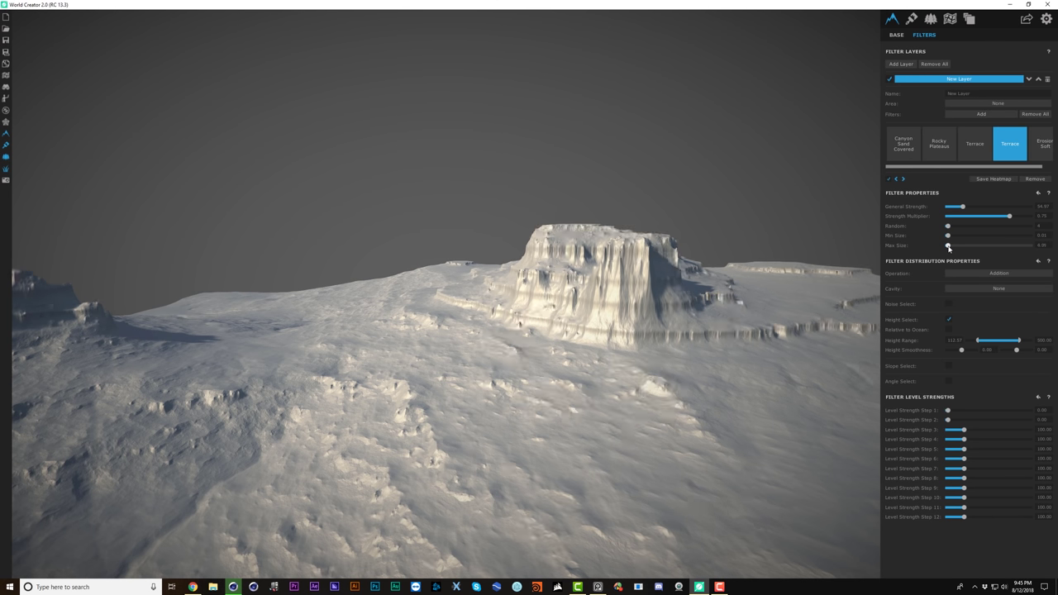
pyautogui.press('w')
pyautogui.moveTo(533, 308); pyautogui.dragTo(589, 292, button='right')
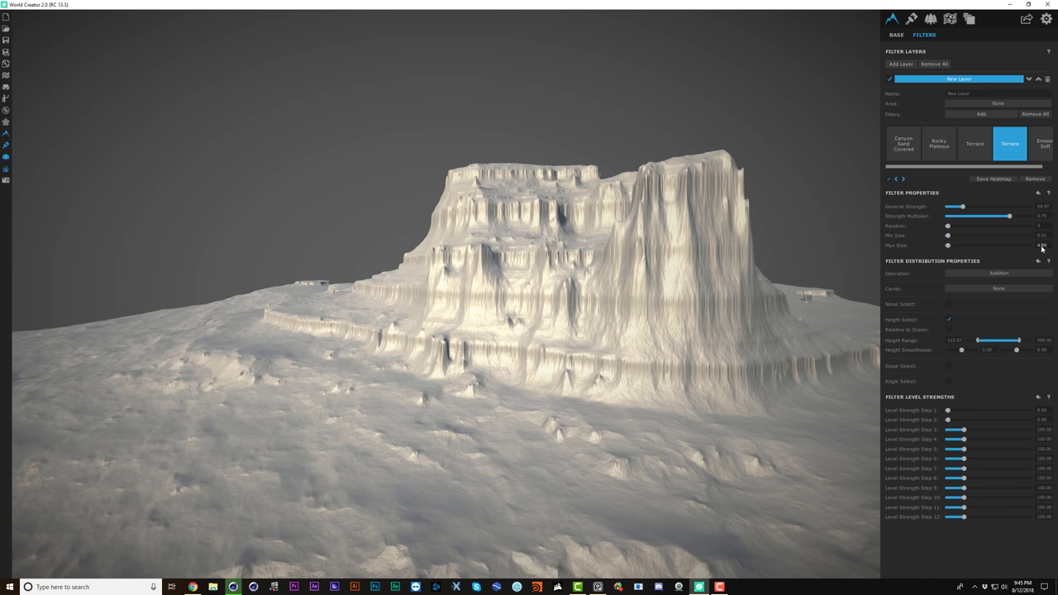
pyautogui.click(1006, 260)
pyautogui.moveTo(963, 208); pyautogui.dragTo(996, 209)
pyautogui.keyDown('alt'); pyautogui.moveTo(540, 272); pyautogui.dragTo(503, 315); pyautogui.keyUp('alt')
pyautogui.moveTo(552, 298); pyautogui.dragTo(560, 186, button='right')
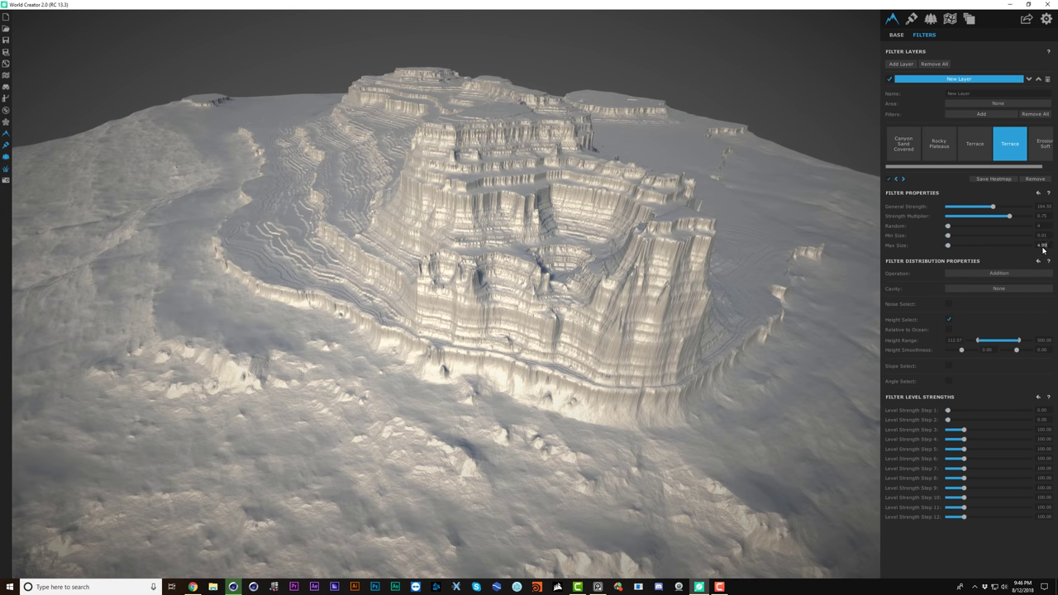
pyautogui.write('3')
pyautogui.press('Return')
pyautogui.moveTo(496, 318); pyautogui.dragTo(512, 245, button='right')
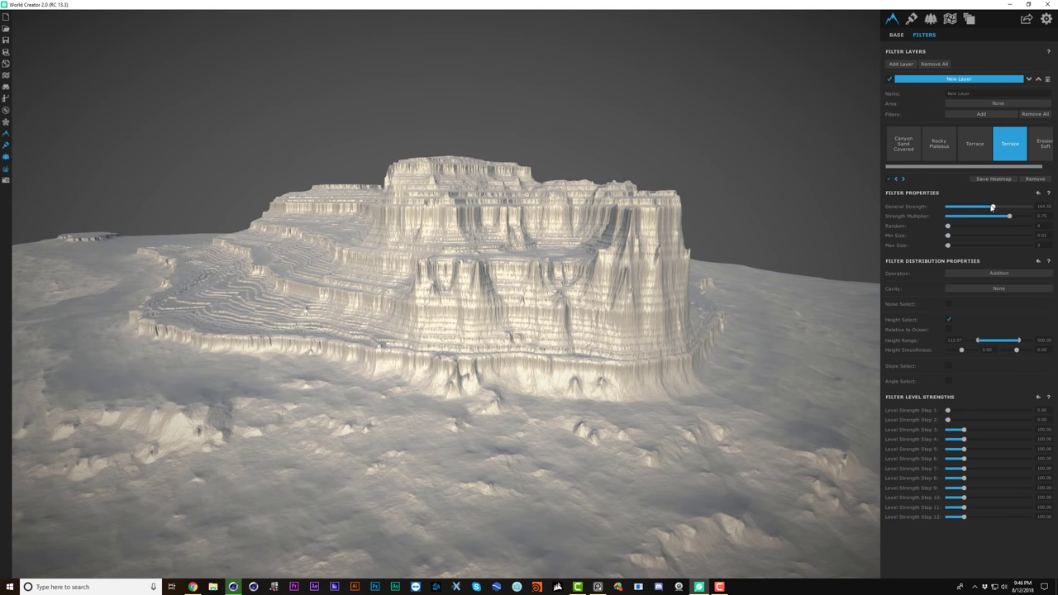
# - Reduce the second Terrace filter's general strength to about 78 and slightly increase the height smoothness of its lower limit
pyautogui.moveTo(992, 208); pyautogui.dragTo(969, 210)
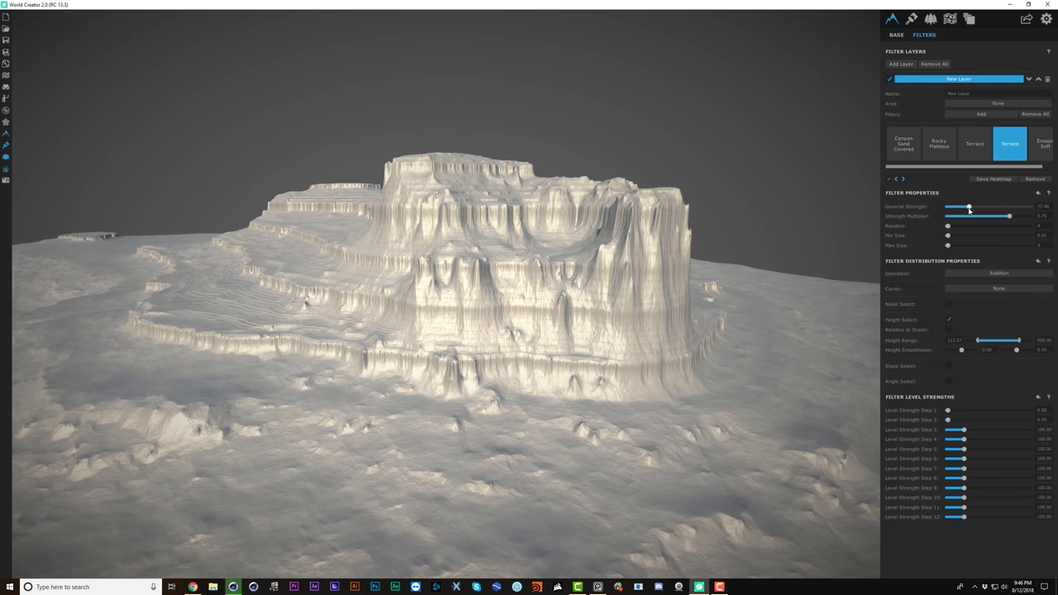
pyautogui.moveTo(720, 248); pyautogui.dragTo(522, 323, button='right')
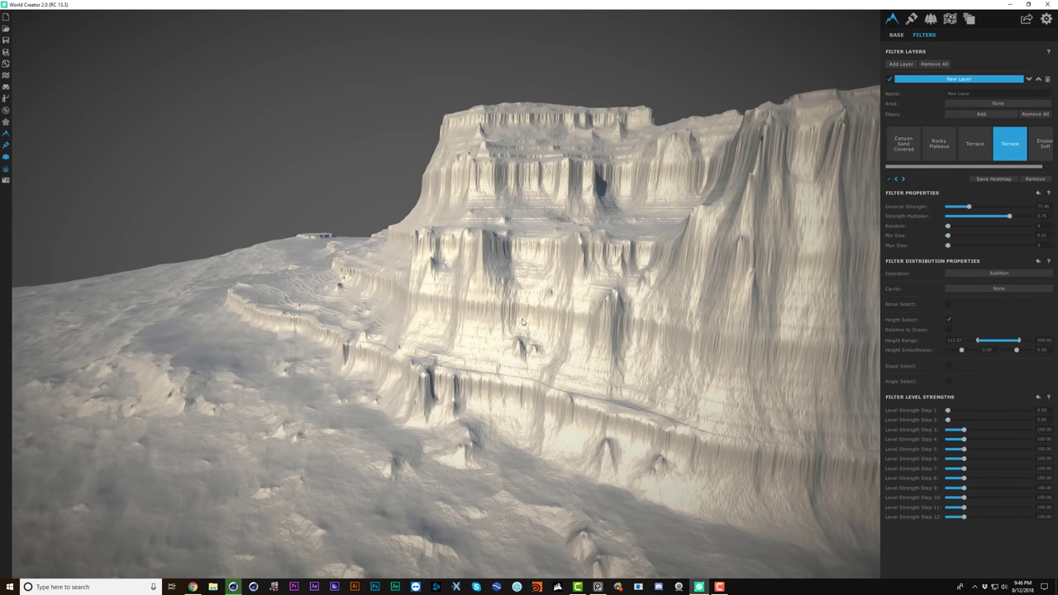
pyautogui.scroll(-5, 484, 354)
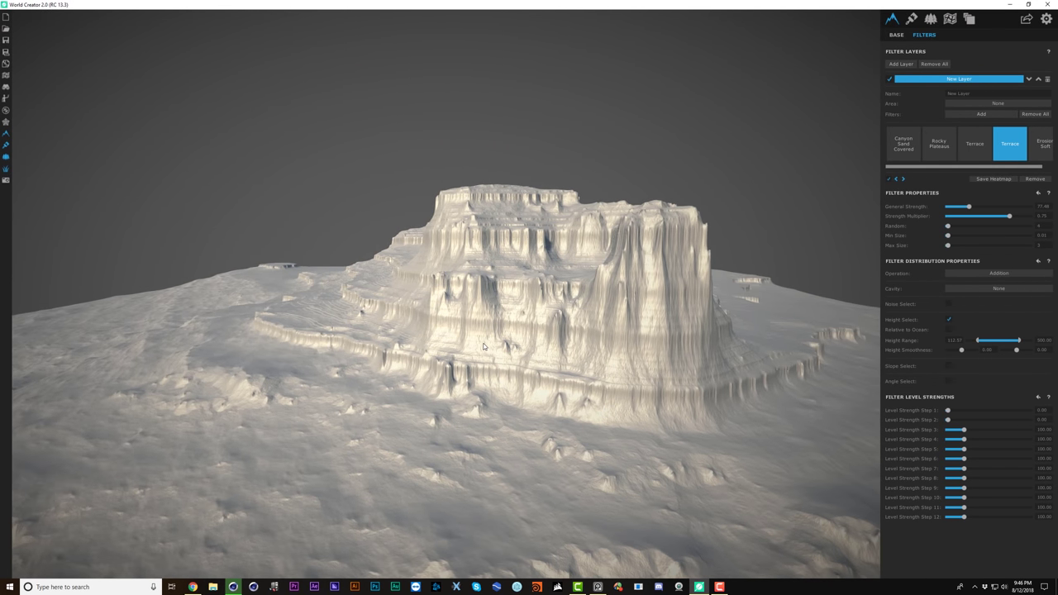
pyautogui.moveTo(961, 349); pyautogui.dragTo(972, 353)
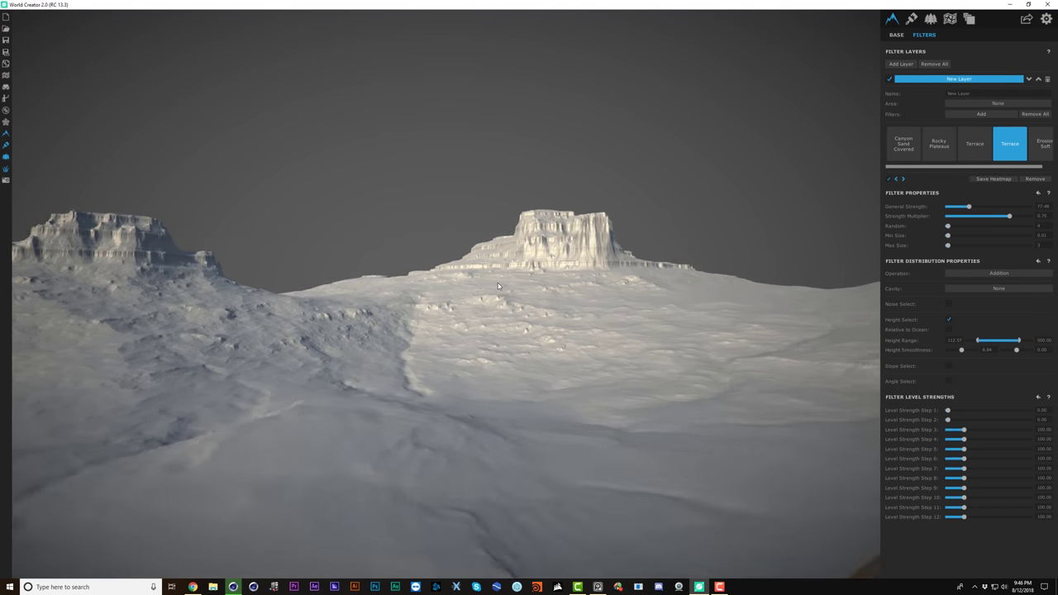
# - Add the Wind filter from the Erosion category and increase its Length
pyautogui.keyDown('alt'); pyautogui.moveTo(498, 286); pyautogui.dragTo(496, 285); pyautogui.keyUp('alt')
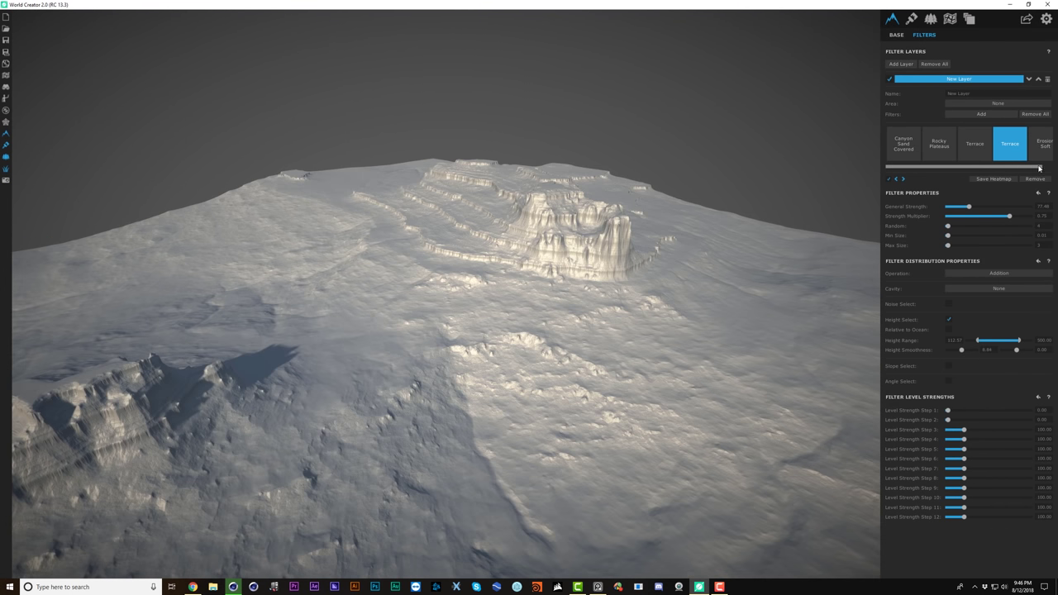
pyautogui.hscroll(1, 1033, 160)
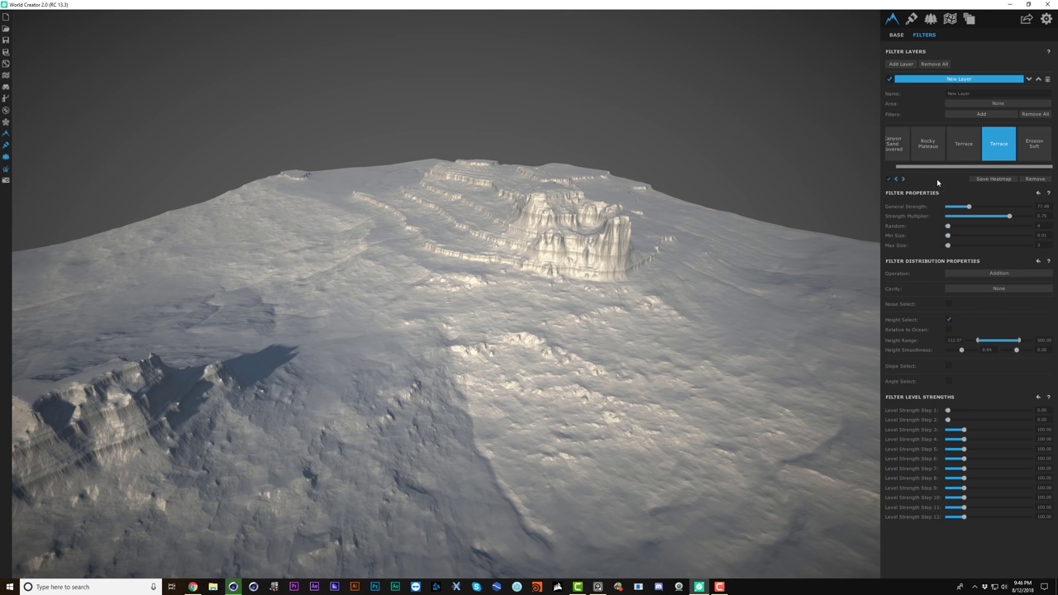
pyautogui.click(981, 113)
pyautogui.click(366, 257)
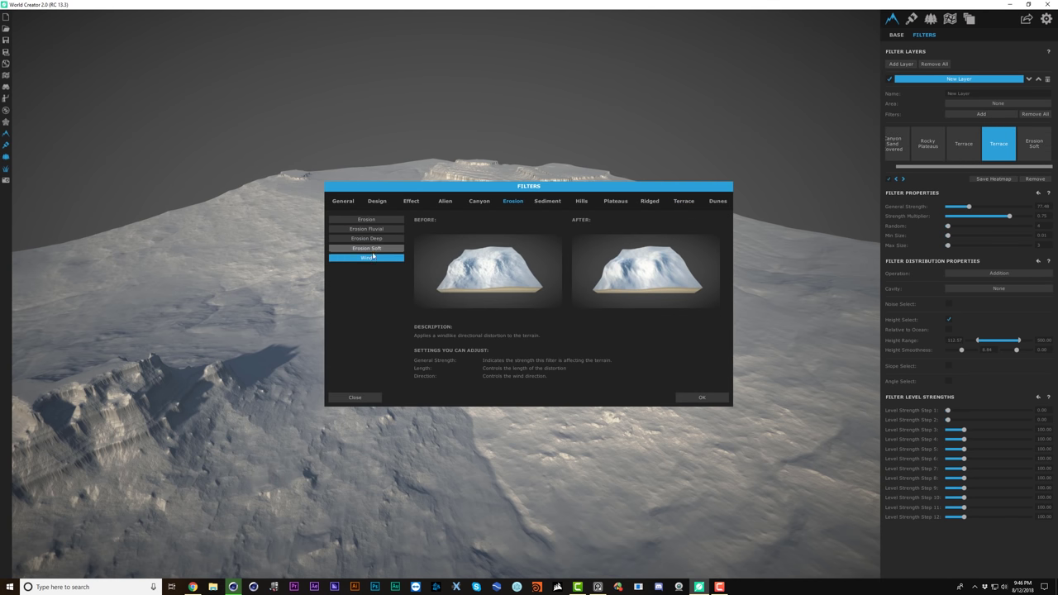
pyautogui.click(703, 397)
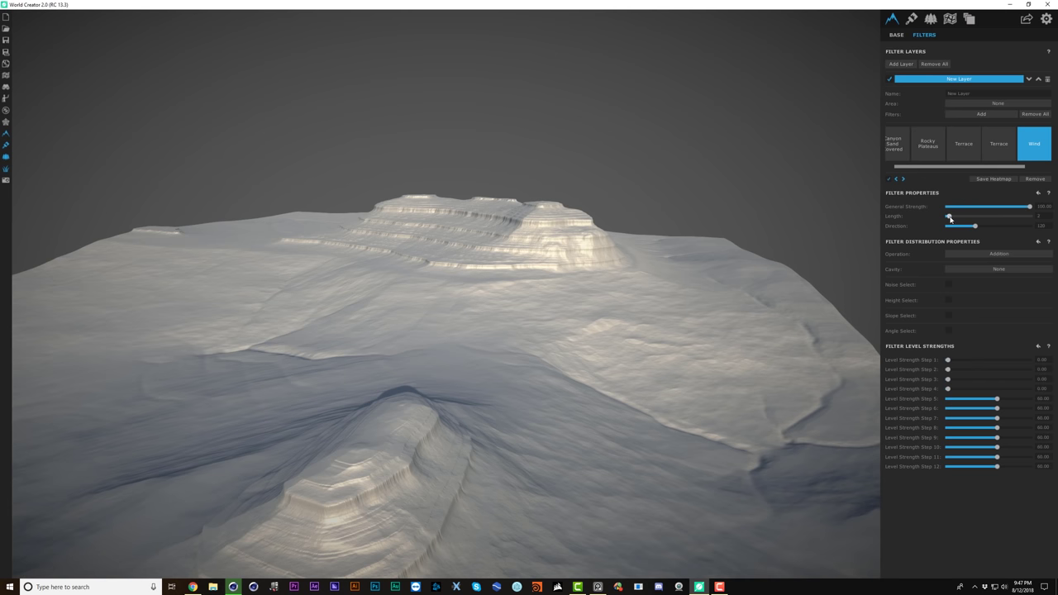
pyautogui.moveTo(950, 218); pyautogui.dragTo(957, 221)
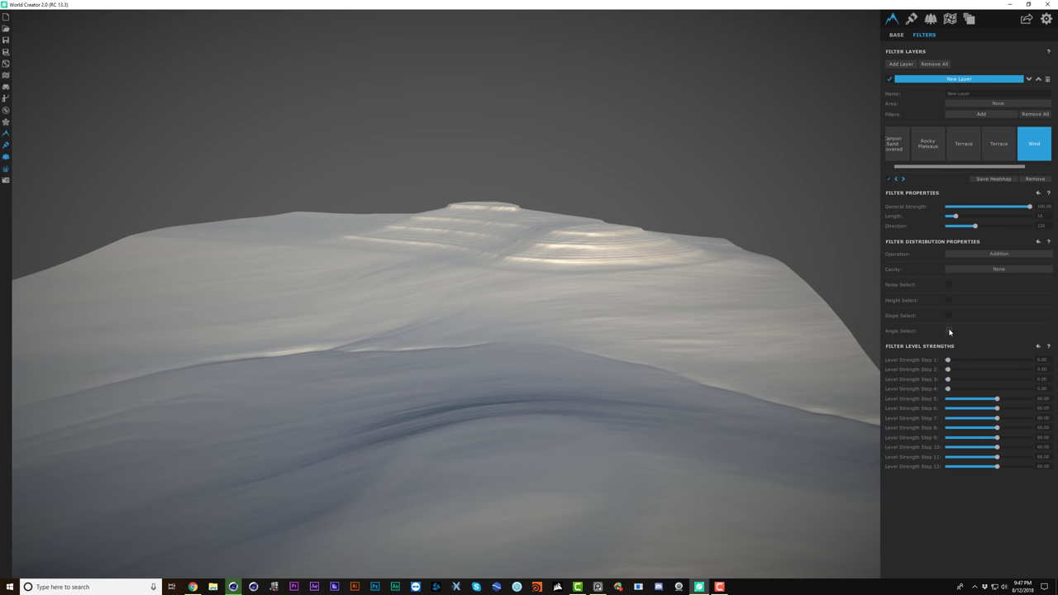
# - Enable angle selection for the Wind filter and set its angle to about 120
pyautogui.click(948, 330)
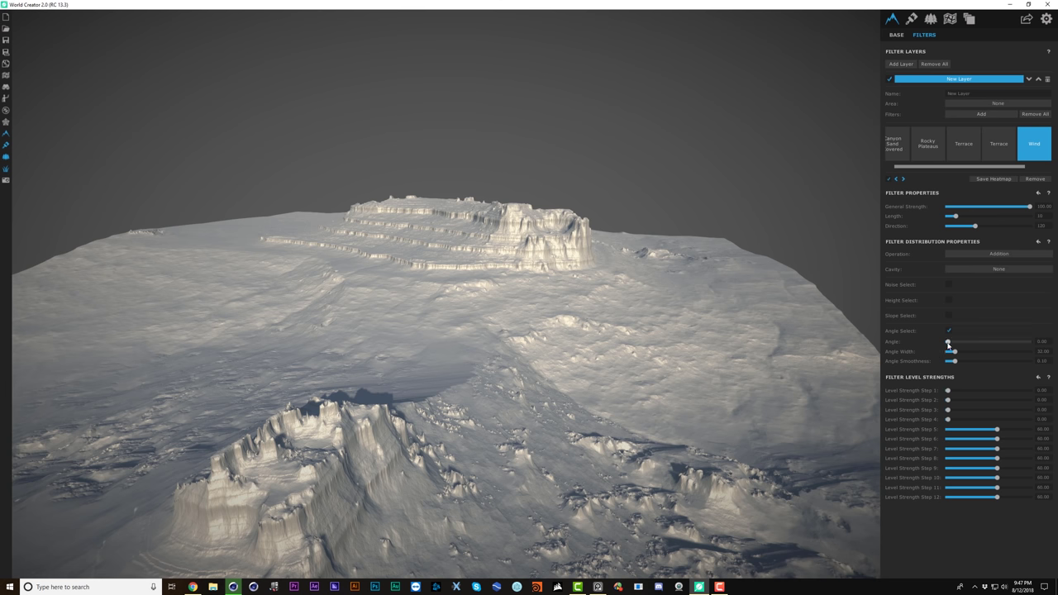
pyautogui.moveTo(948, 341); pyautogui.dragTo(958, 343)
pyautogui.moveTo(980, 341); pyautogui.dragTo(978, 343)
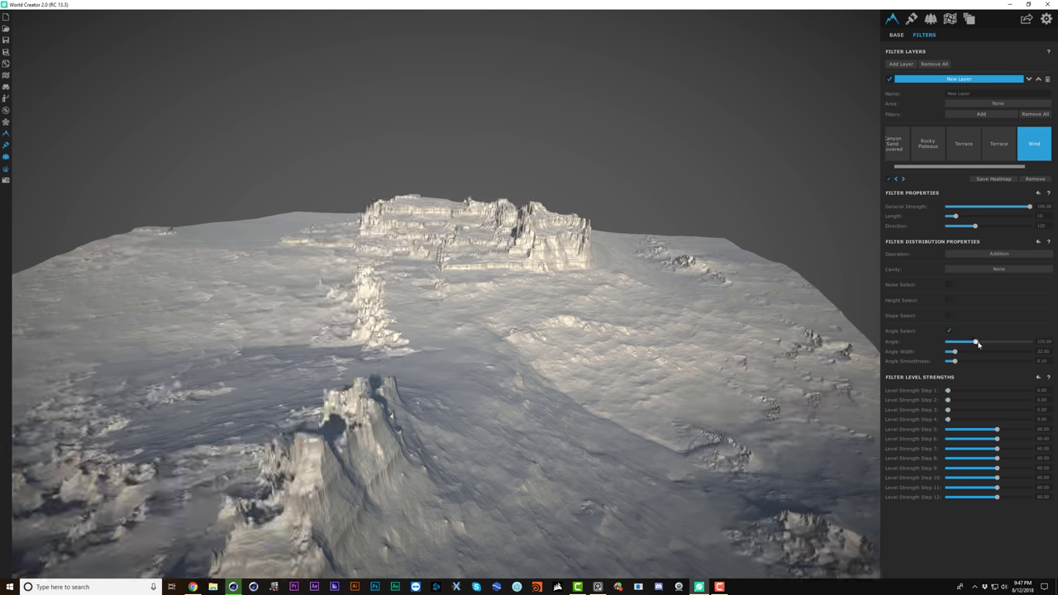
# - Shorten the Wind filter's Length, lower its selection angle to about 104 and reduce its Direction value
pyautogui.keyDown('alt'); pyautogui.moveTo(223, 330); pyautogui.dragTo(358, 282); pyautogui.keyUp('alt')
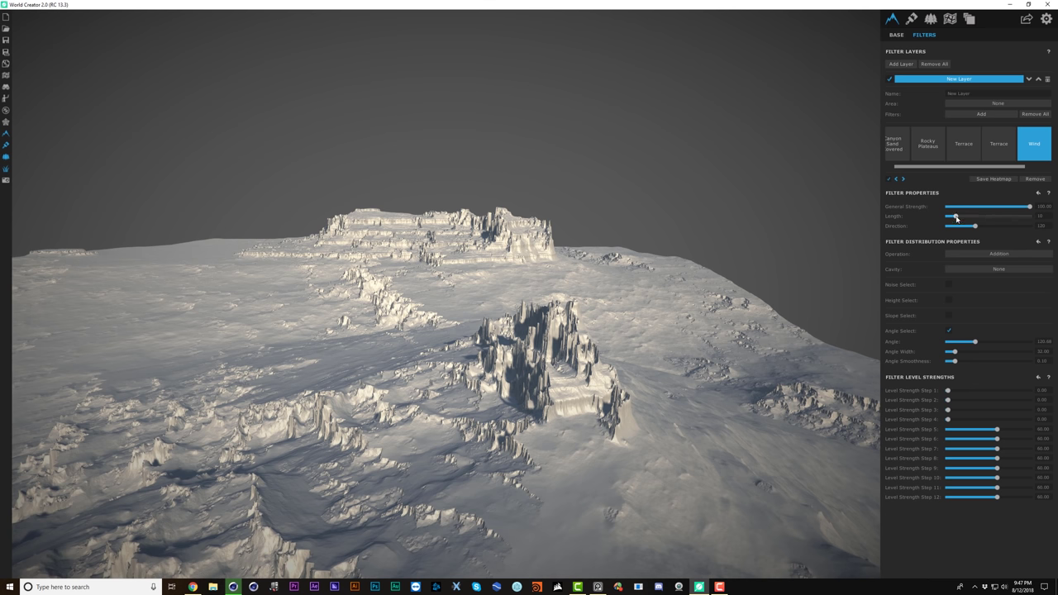
pyautogui.moveTo(957, 217); pyautogui.dragTo(949, 217)
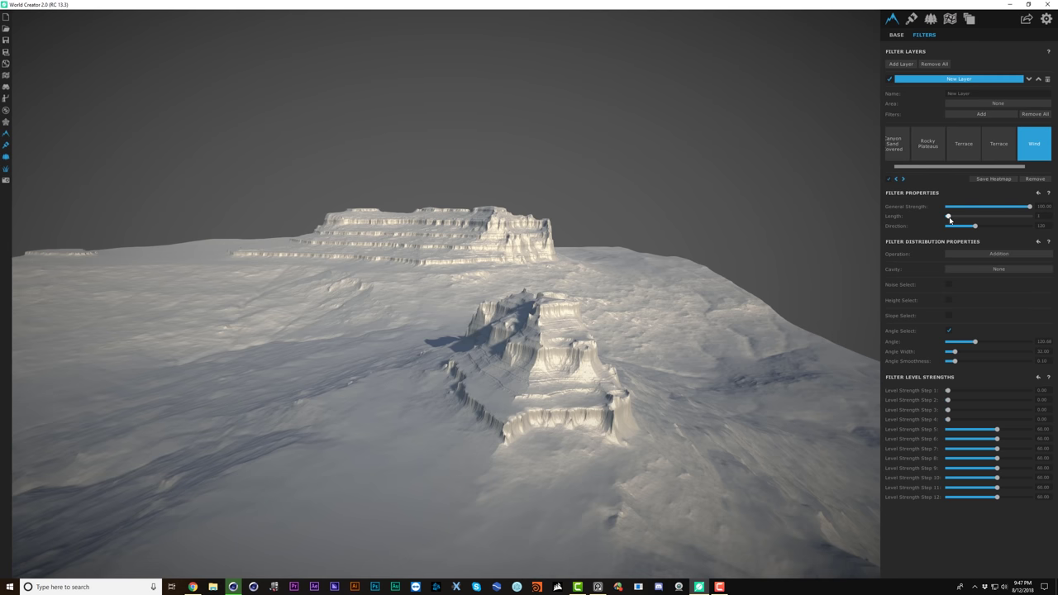
pyautogui.keyDown('alt'); pyautogui.moveTo(277, 328); pyautogui.dragTo(281, 326); pyautogui.keyUp('alt')
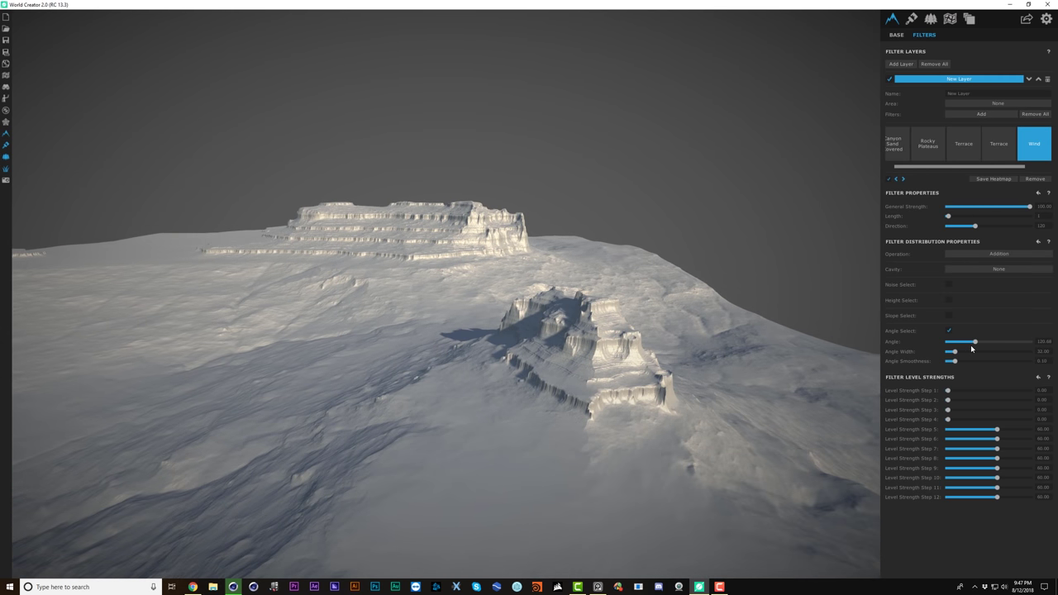
pyautogui.moveTo(975, 343); pyautogui.dragTo(969, 343)
pyautogui.moveTo(975, 227)
pyautogui.mouseDown()
pyautogui.moveTo(952, 228)
pyautogui.moveTo(969, 228)
pyautogui.mouseUp()
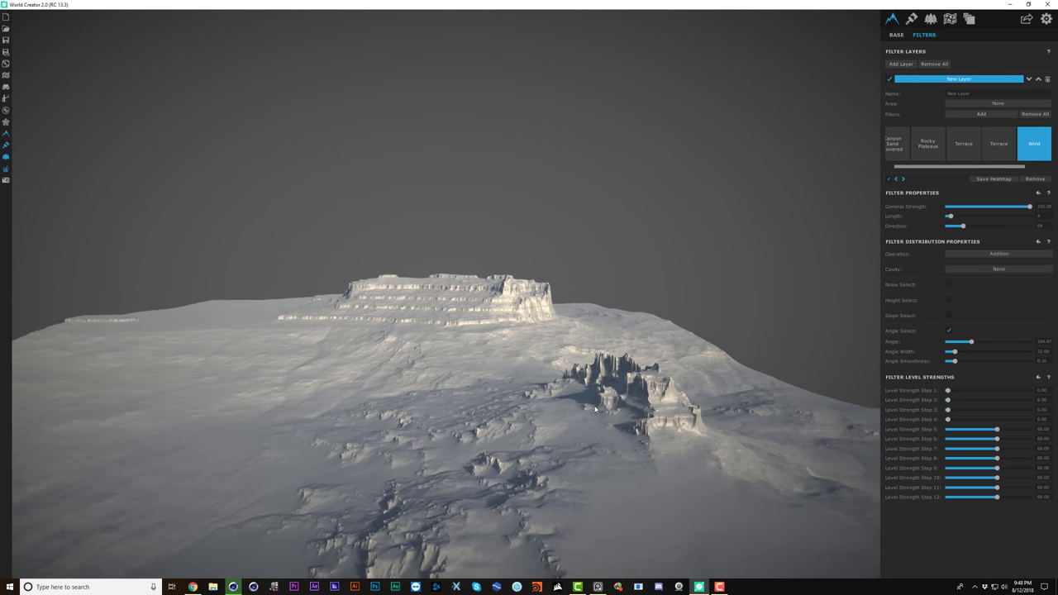
# - Try the Swirl filter from the Effect category with a strongly increased swirl strength on the terrain
pyautogui.scroll(2, 595, 409)
pyautogui.moveTo(595, 409); pyautogui.dragTo(397, 513, button='right')
pyautogui.moveTo(620, 406); pyautogui.dragTo(624, 393, button='right')
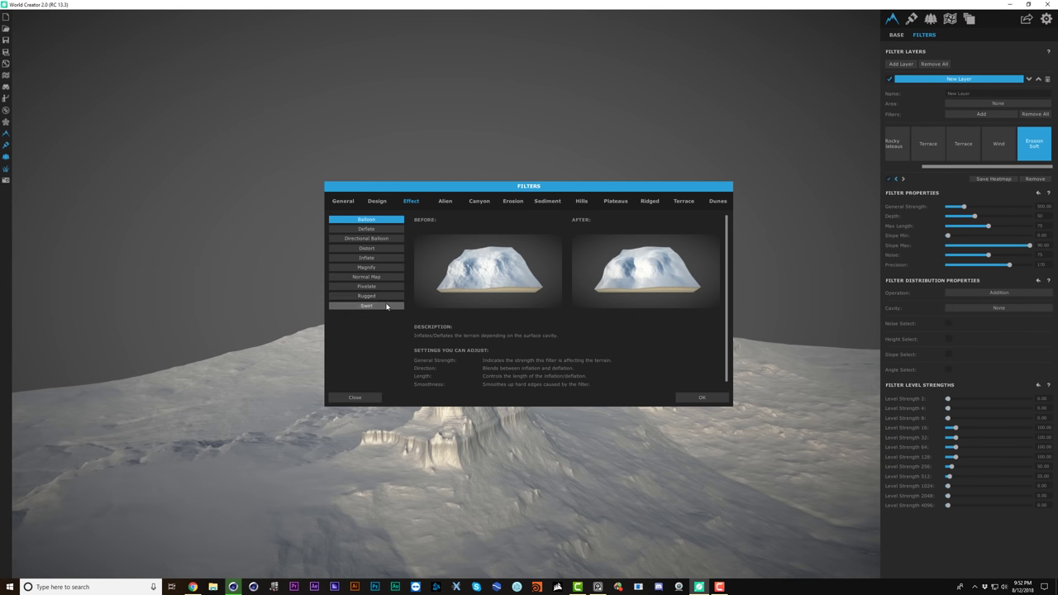
pyautogui.click(386, 306)
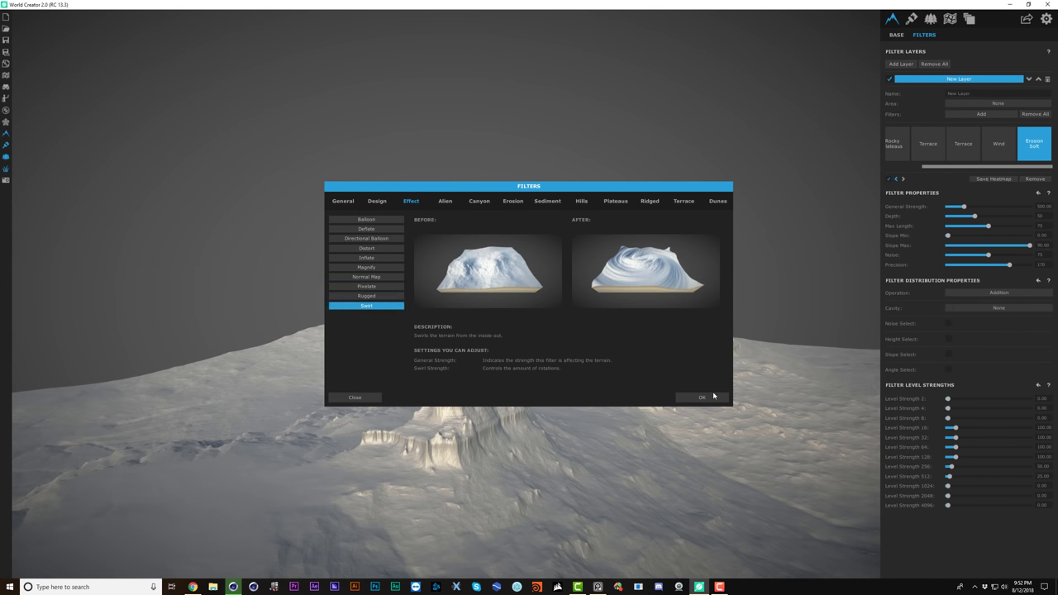
pyautogui.click(711, 398)
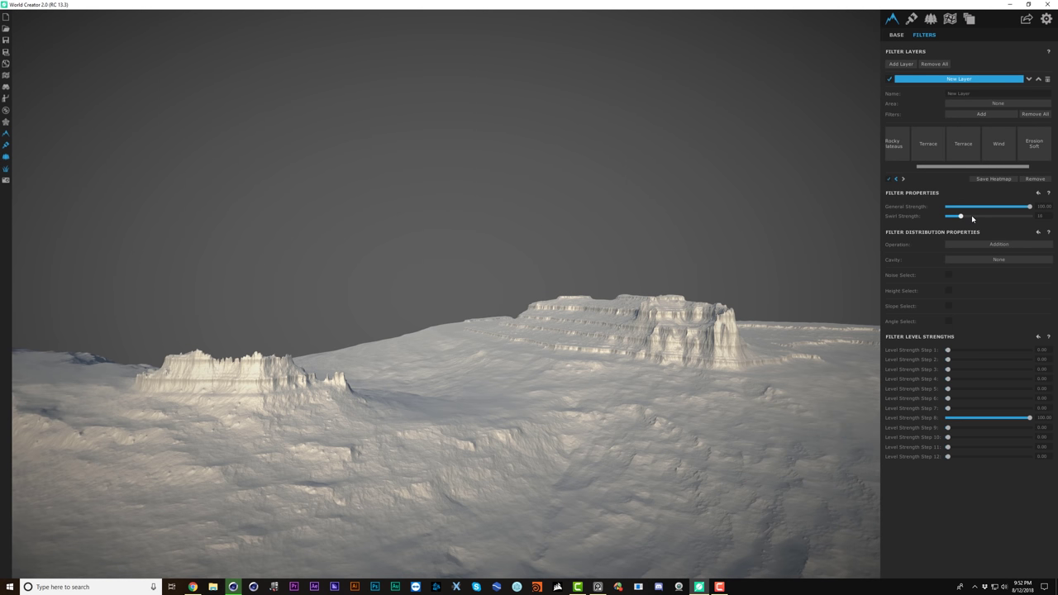
pyautogui.moveTo(972, 218); pyautogui.dragTo(1003, 215)
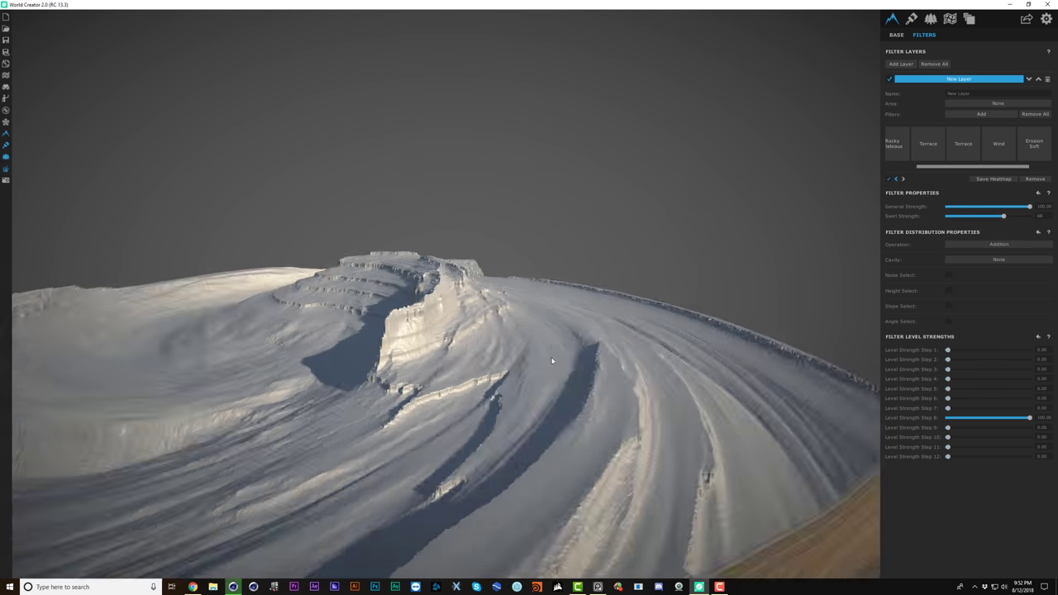
pyautogui.moveTo(552, 360); pyautogui.dragTo(470, 333)
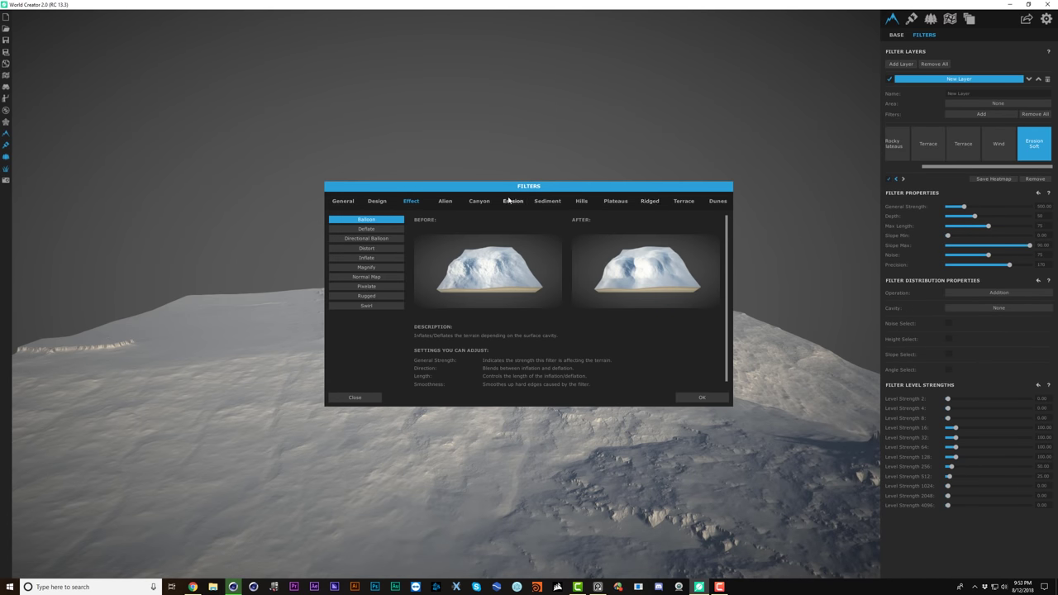
# - Add the Sediment Complex filter from the Sediment category after Erosion Soft
pyautogui.click(545, 201)
pyautogui.click(367, 229)
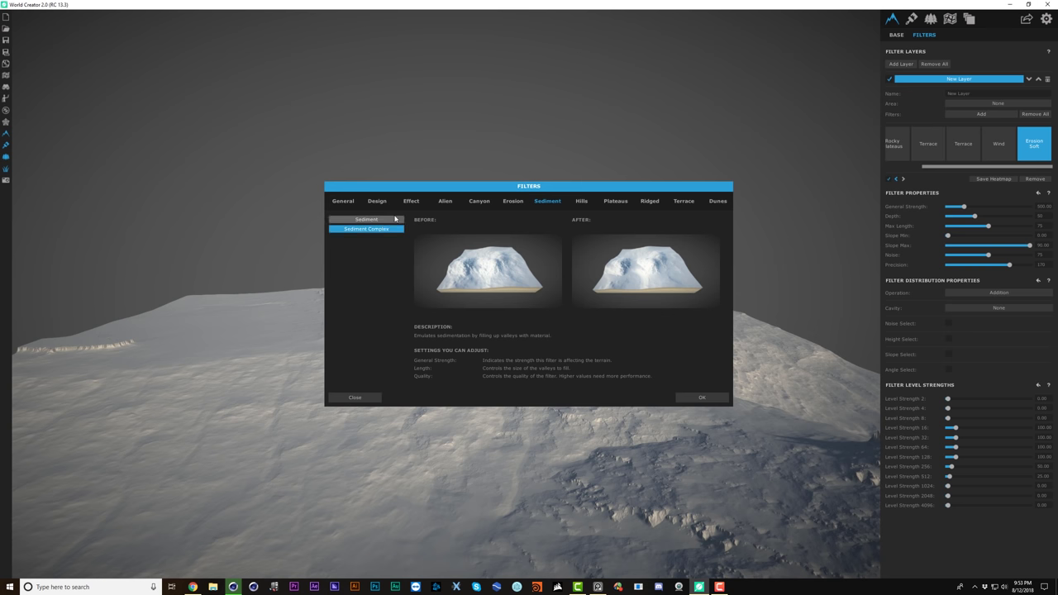
pyautogui.click(702, 398)
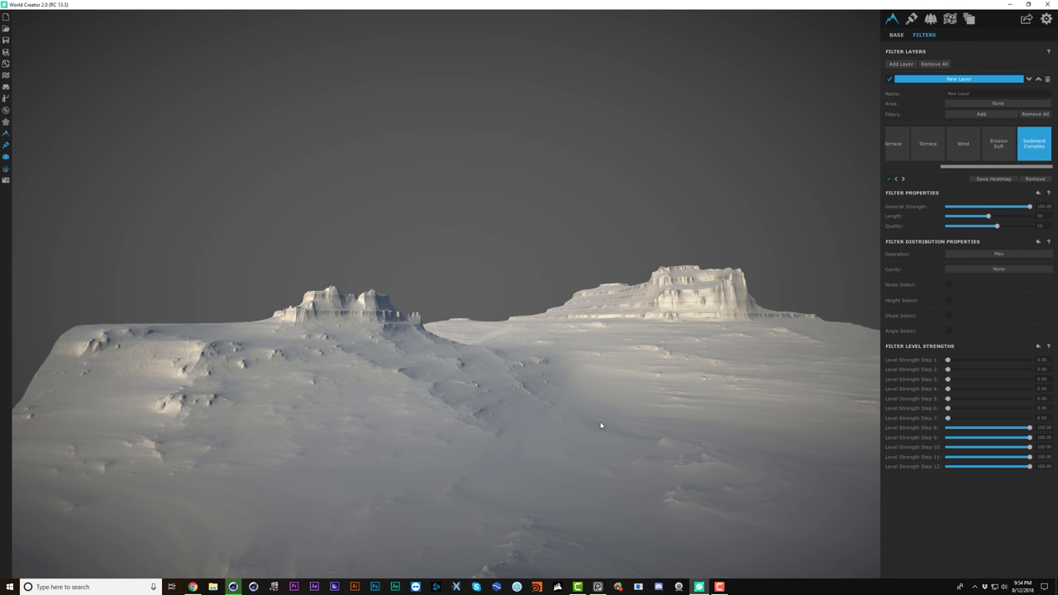
# - Raise Level Strength Step 1 of the base terrain's fractal noise to about 175
pyautogui.scroll(2, 602, 427)
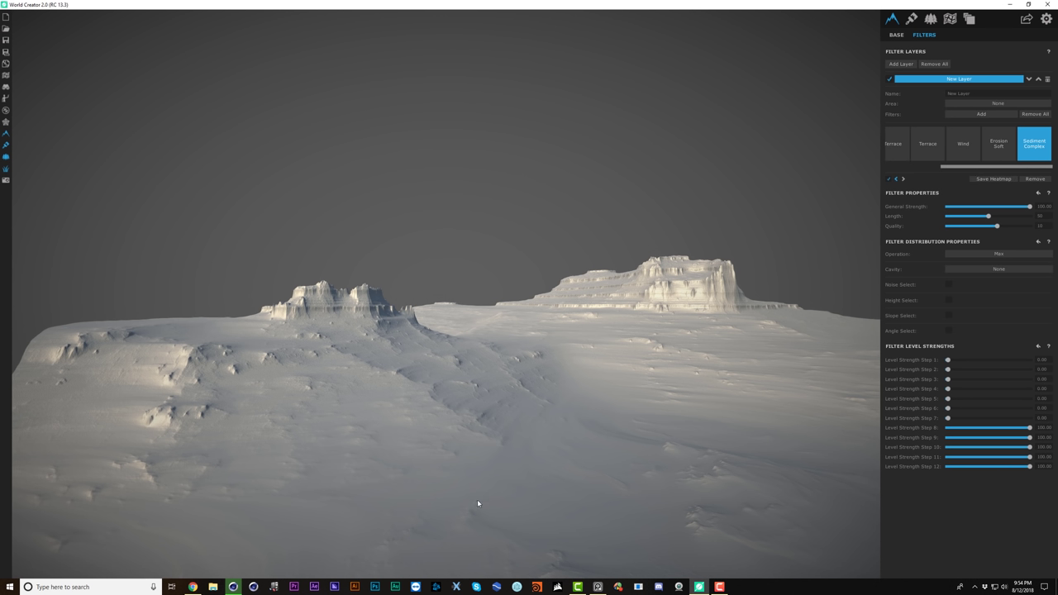
pyautogui.moveTo(522, 438); pyautogui.dragTo(501, 461)
pyautogui.scroll(-2, 500, 460)
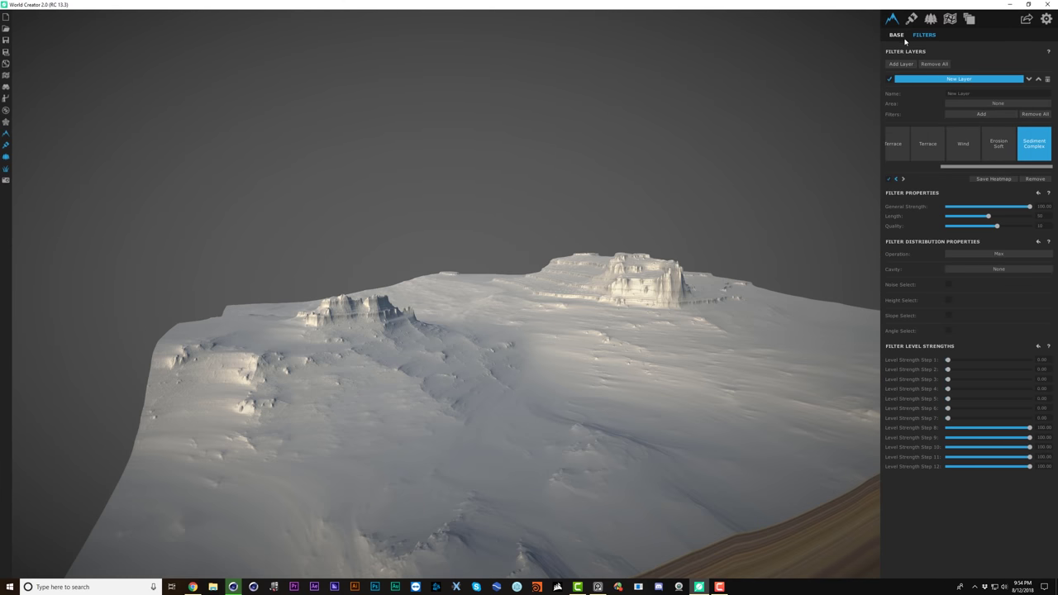
pyautogui.click(899, 36)
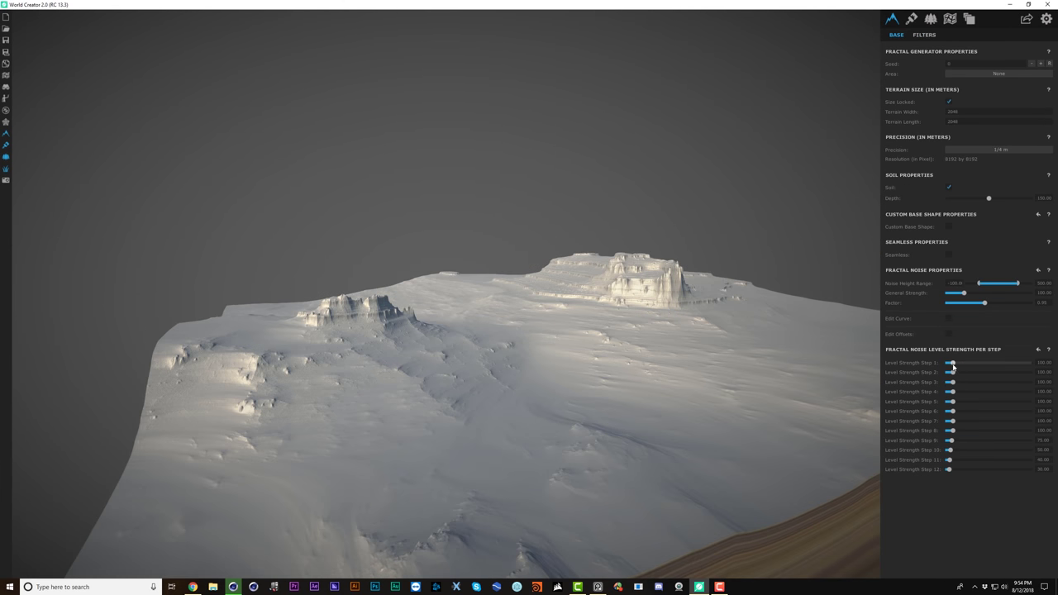
pyautogui.moveTo(960, 368); pyautogui.dragTo(962, 367)
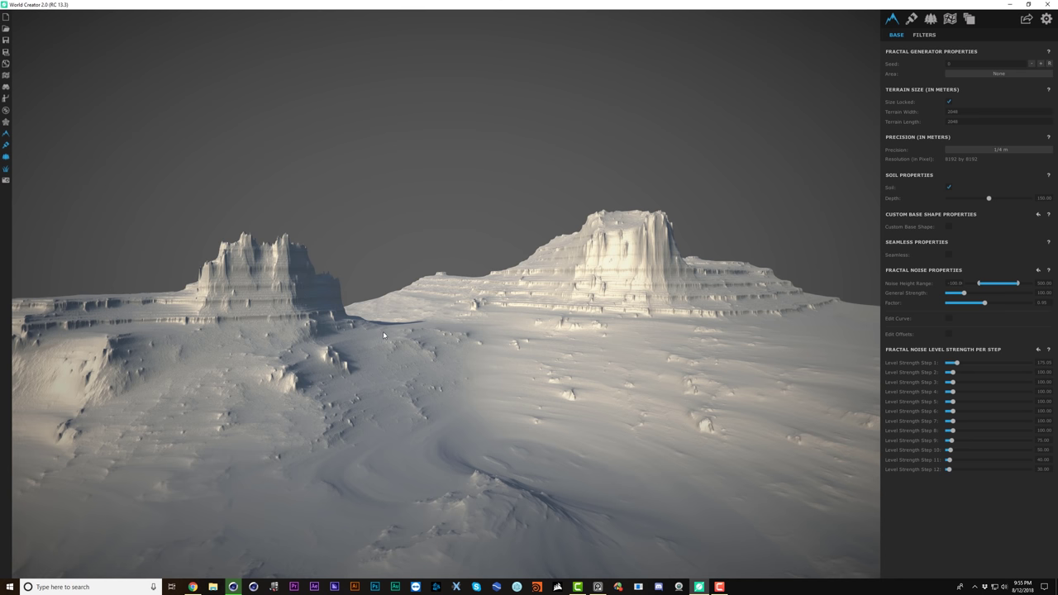
# - Add the Zero Edge filter from the General category to the end of the terrain's filter stack
pyautogui.moveTo(383, 336); pyautogui.dragTo(396, 319)
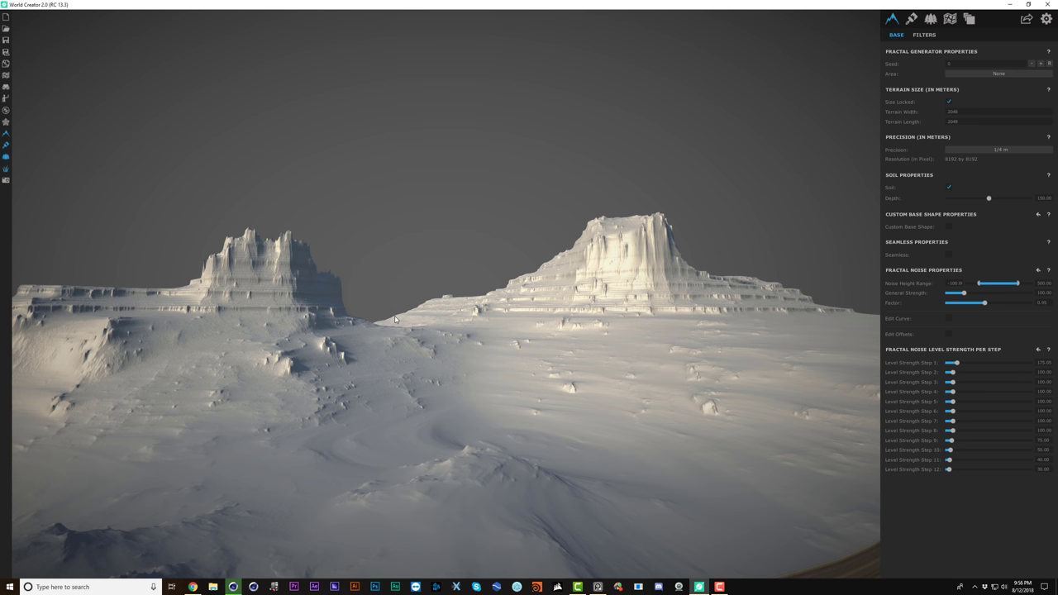
pyautogui.scroll(-3, 395, 319)
pyautogui.click(924, 34)
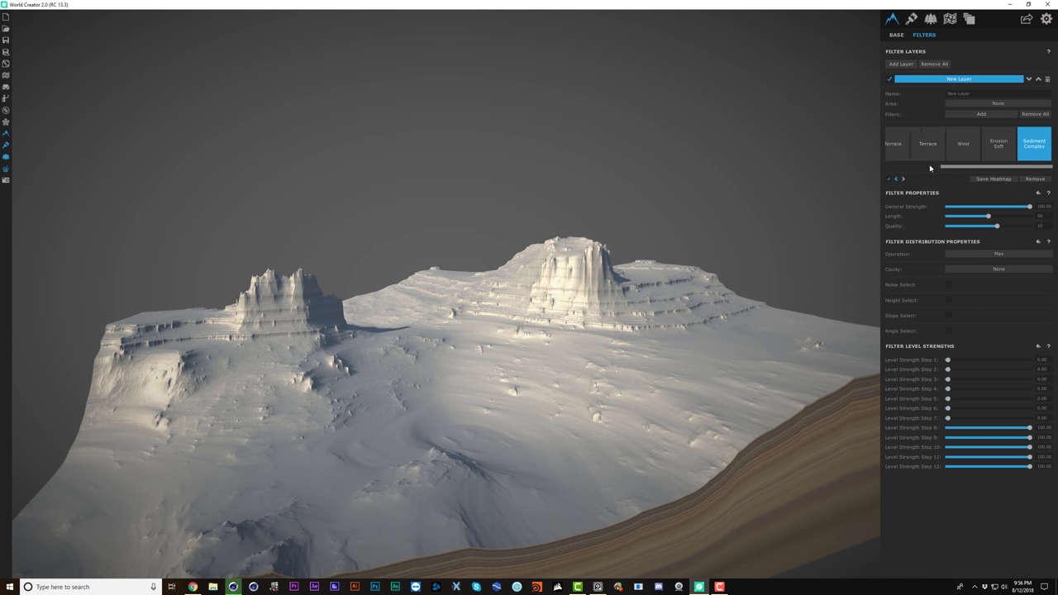
pyautogui.click(981, 114)
pyautogui.click(347, 203)
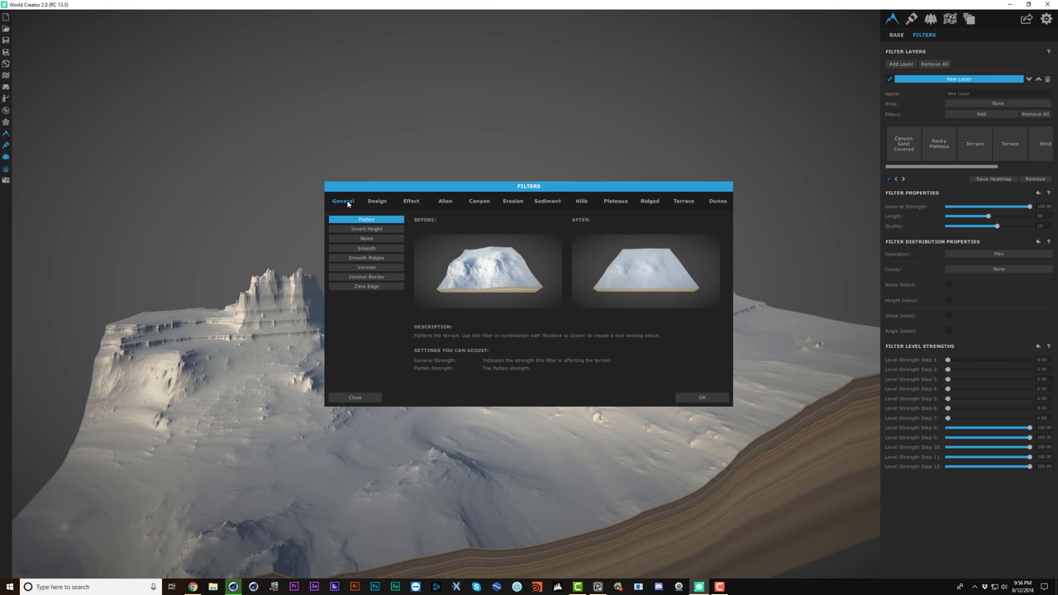
pyautogui.click(366, 286)
pyautogui.click(701, 397)
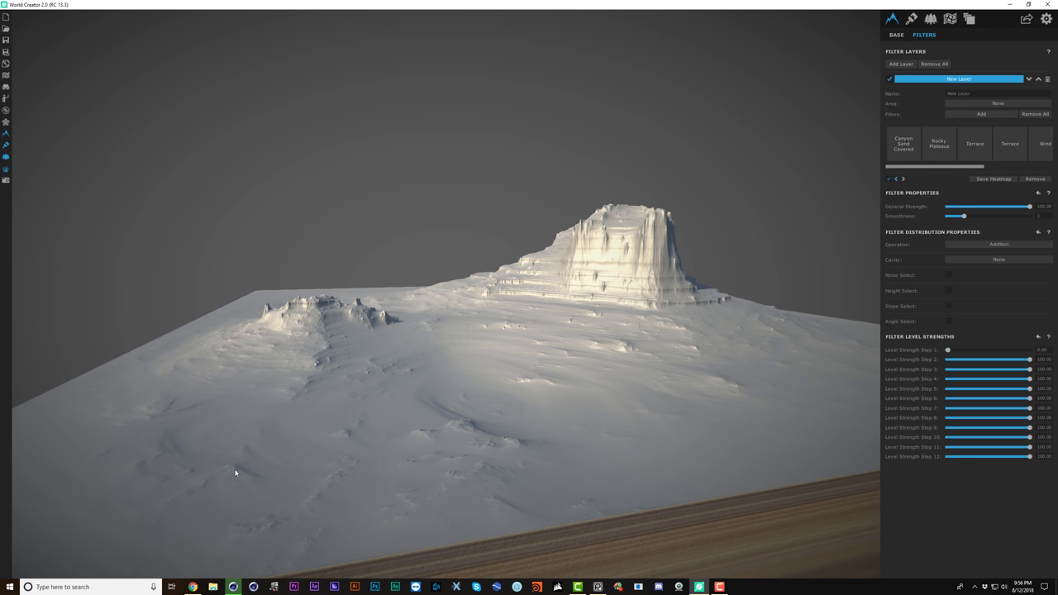
pyautogui.scroll(-3, 235, 473)
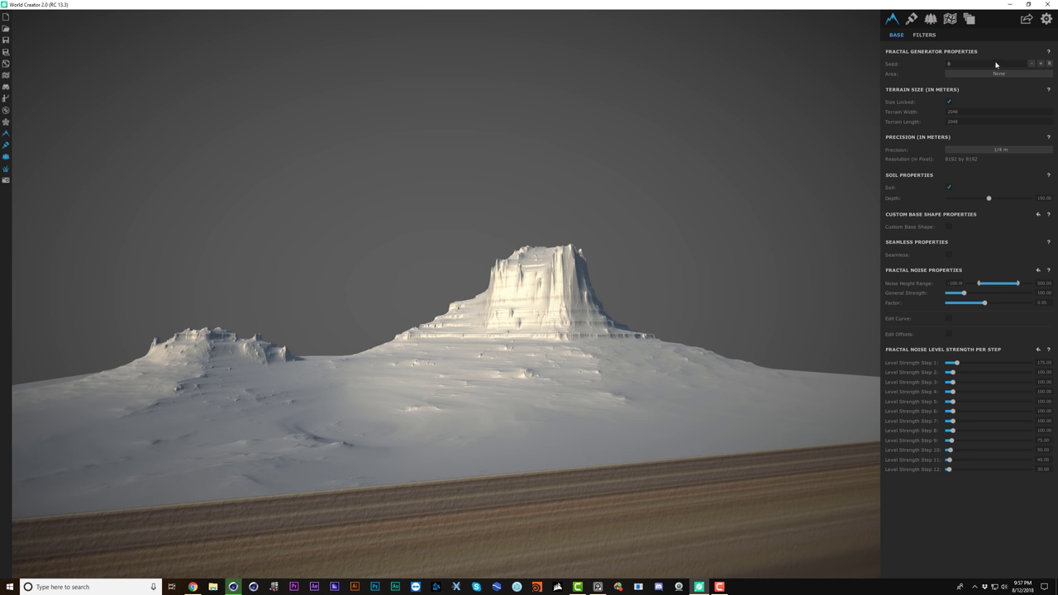
# - Advance the base terrain to another seed and lower Level Strength Step 1 to about 160
pyautogui.click(1040, 63)
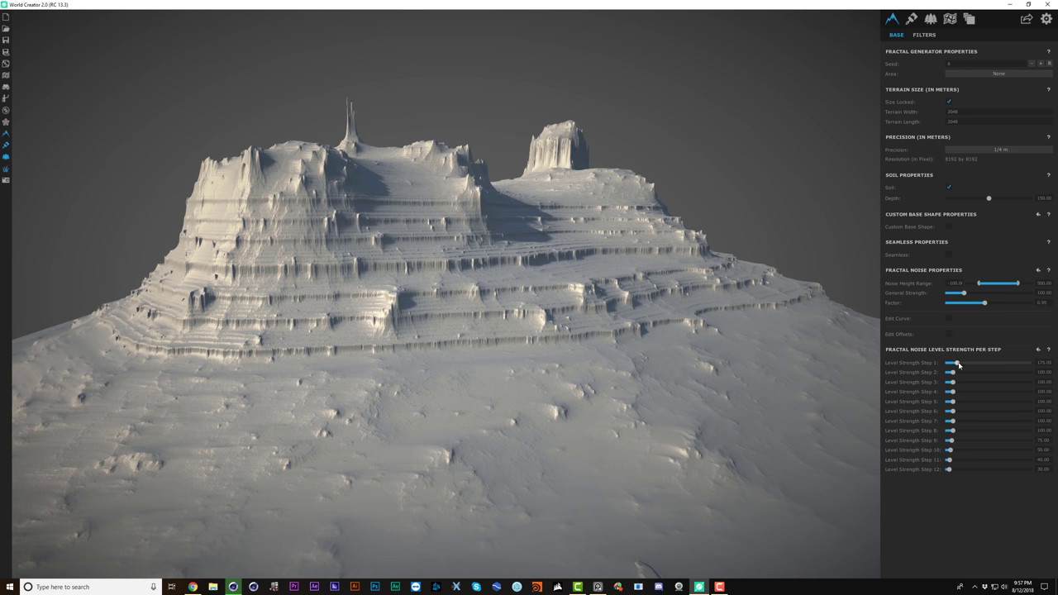
pyautogui.moveTo(958, 363); pyautogui.dragTo(957, 363)
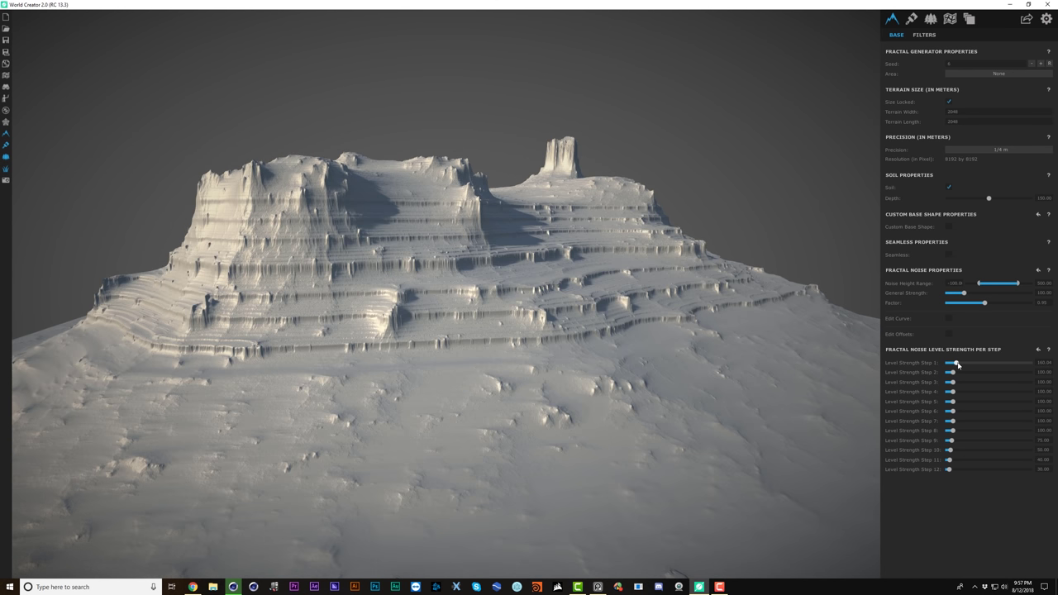
pyautogui.moveTo(537, 317)
pyautogui.mouseDown(button='middle')
pyautogui.moveTo(536, 294)
pyautogui.moveTo(494, 299)
pyautogui.moveTo(537, 306)
pyautogui.mouseUp(button='middle')
pyautogui.scroll(-5, 537, 305)
# - Set the terrain height-map export to TIFF format with 32 Bit (float) depth
pyautogui.click(1025, 19)
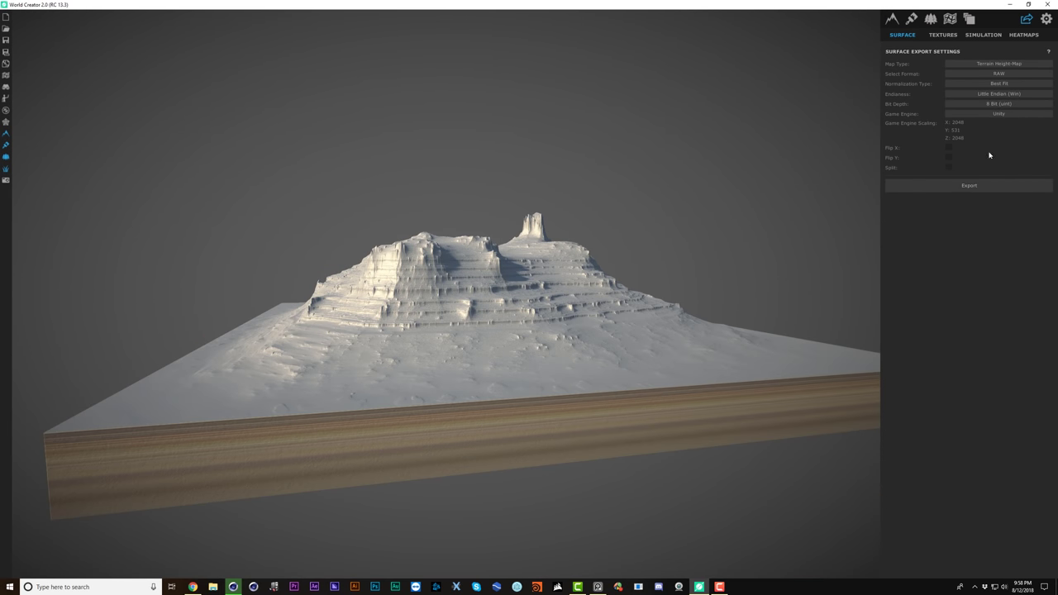
pyautogui.click(999, 74)
pyautogui.click(999, 147)
pyautogui.click(999, 93)
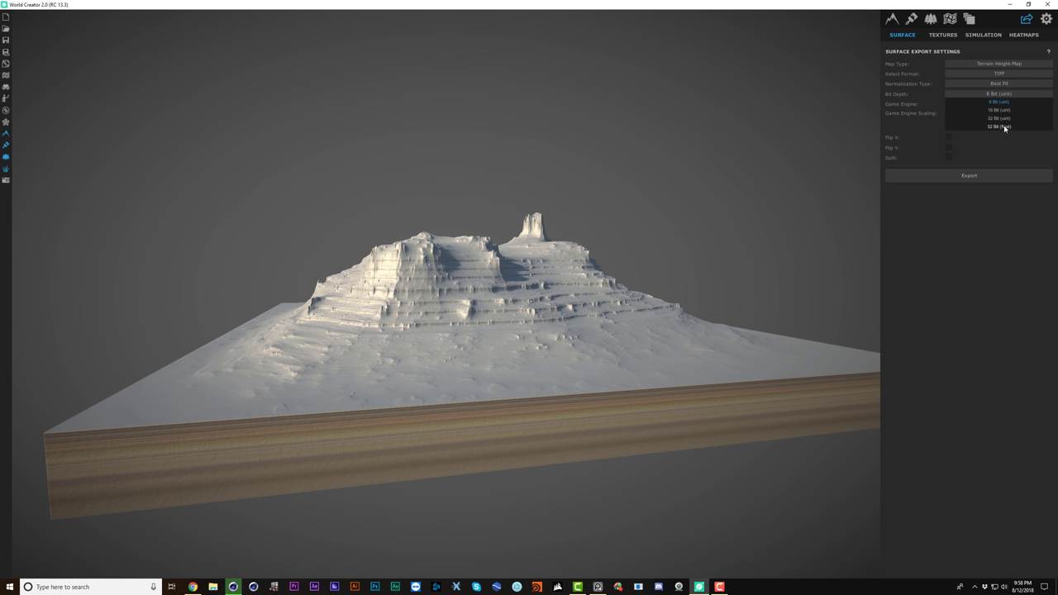
pyautogui.click(1004, 126)
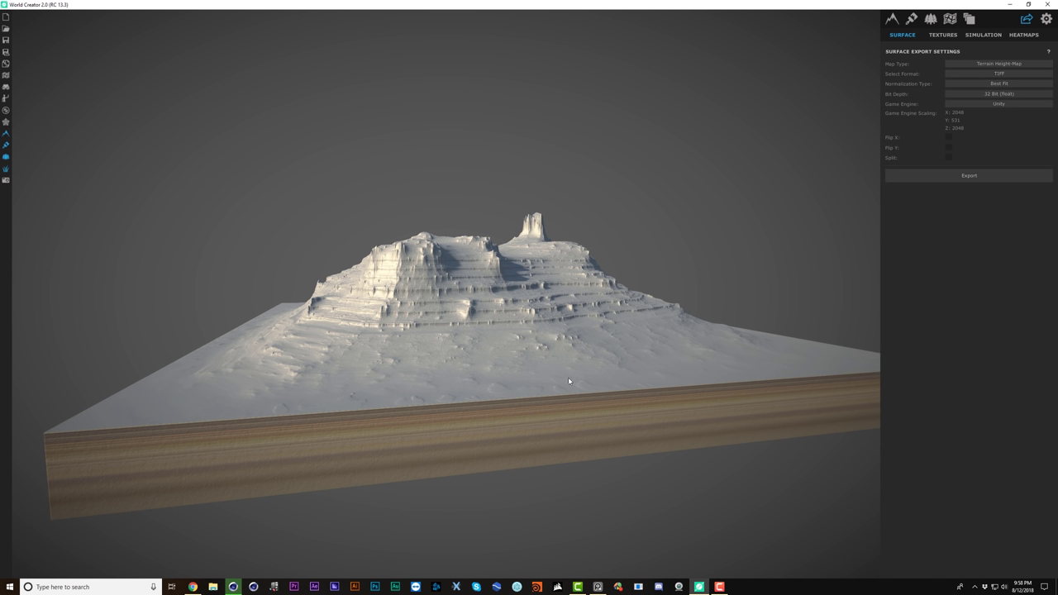
# - Export the height map to the WORLD CREATOR TERRAINS folder as MARS_CANYON_002
pyautogui.click(969, 176)
pyautogui.click(256, 311)
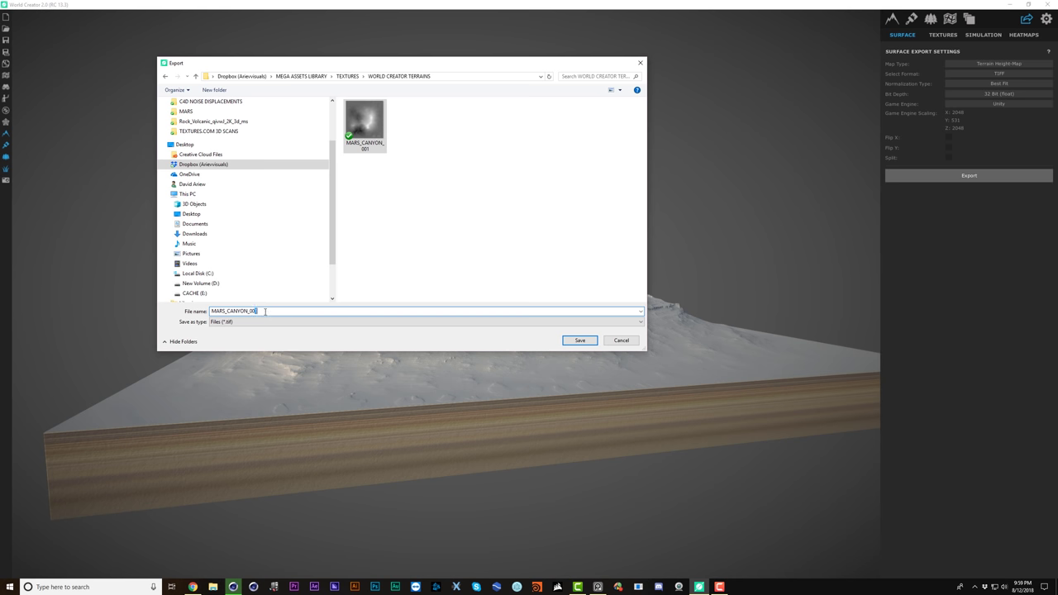
pyautogui.click(578, 341)
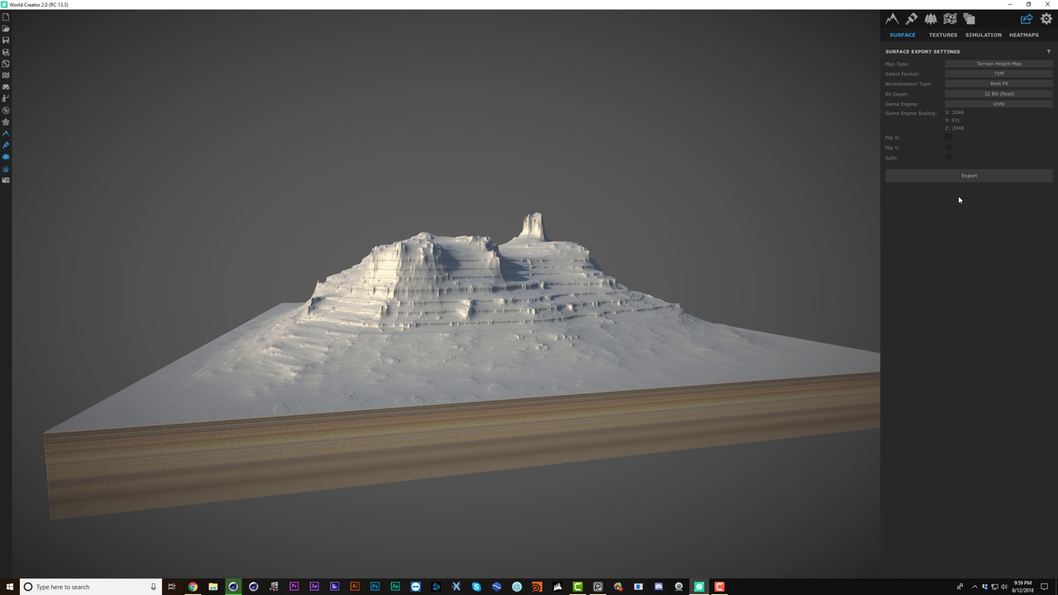
# - Examine the terrain variations up close and from different angles
pyautogui.keyDown('alt'); pyautogui.moveTo(512, 329); pyautogui.dragTo(542, 361); pyautogui.keyUp('alt')
pyautogui.scroll(5, 570, 285)
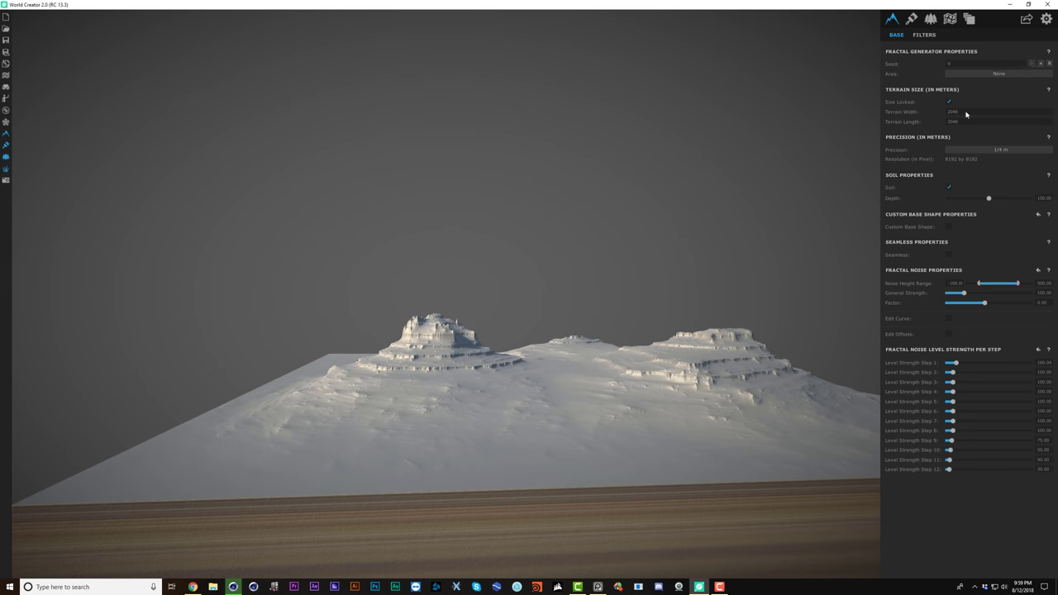
pyautogui.keyDown('alt'); pyautogui.moveTo(752, 332); pyautogui.dragTo(710, 347); pyautogui.keyUp('alt')
pyautogui.scroll(3, 754, 323)
pyautogui.scroll(5, 709, 349)
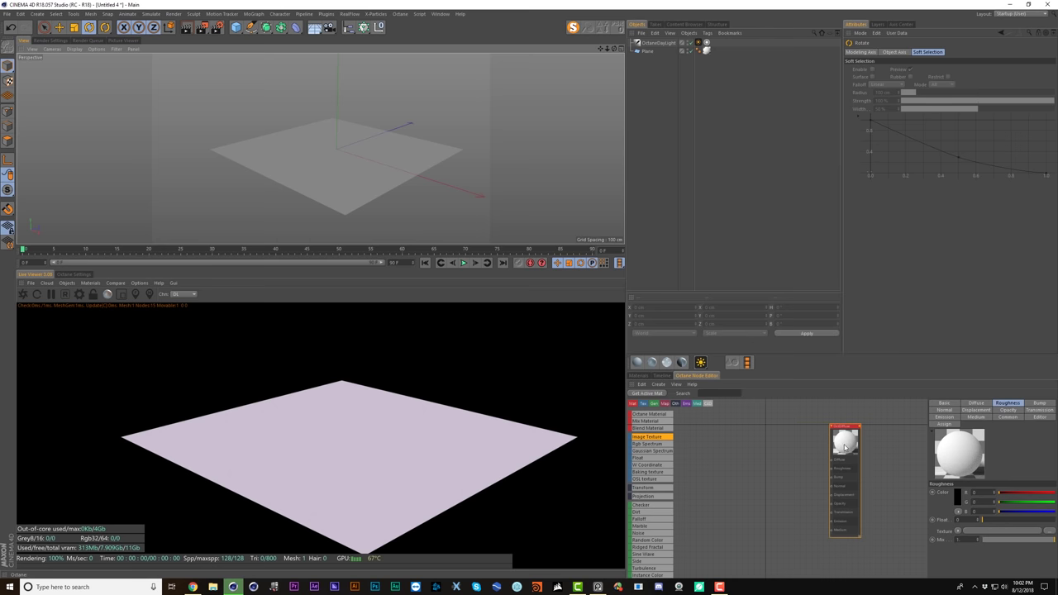
# - In Cinema 4D, add a displacement node to the plane's Octane diffuse material and place it beside the material node
pyautogui.moveTo(848, 447); pyautogui.dragTo(822, 438)
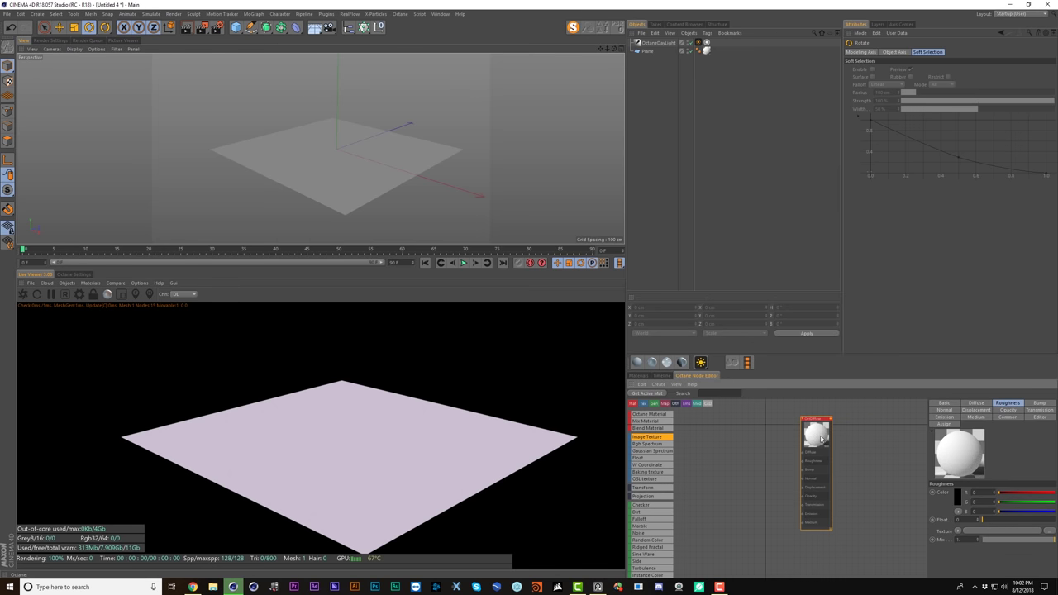
pyautogui.click(976, 410)
pyautogui.click(957, 493)
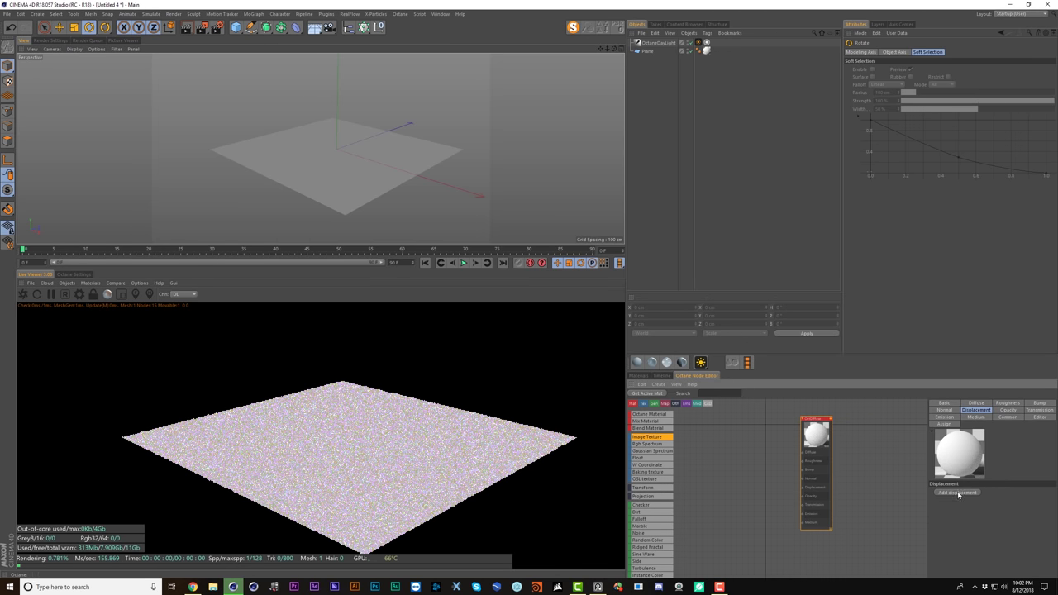
pyautogui.moveTo(789, 426); pyautogui.dragTo(746, 481)
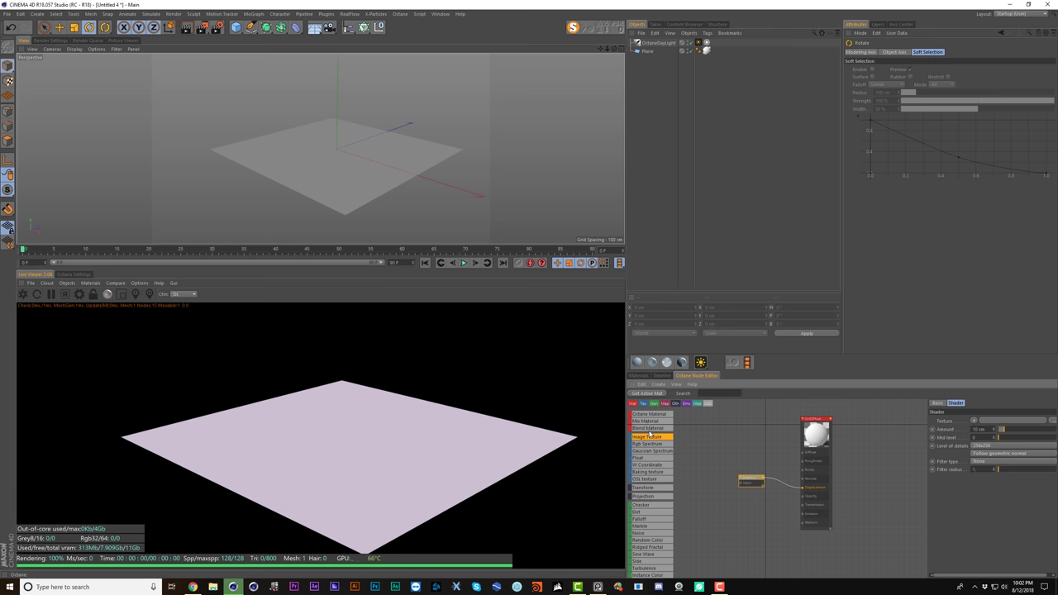
# - Feed the displacement with an Image Texture node that loads MARS_CANYON_003, without copying the image to the project location
pyautogui.moveTo(652, 441); pyautogui.dragTo(742, 486)
pyautogui.click(1050, 422)
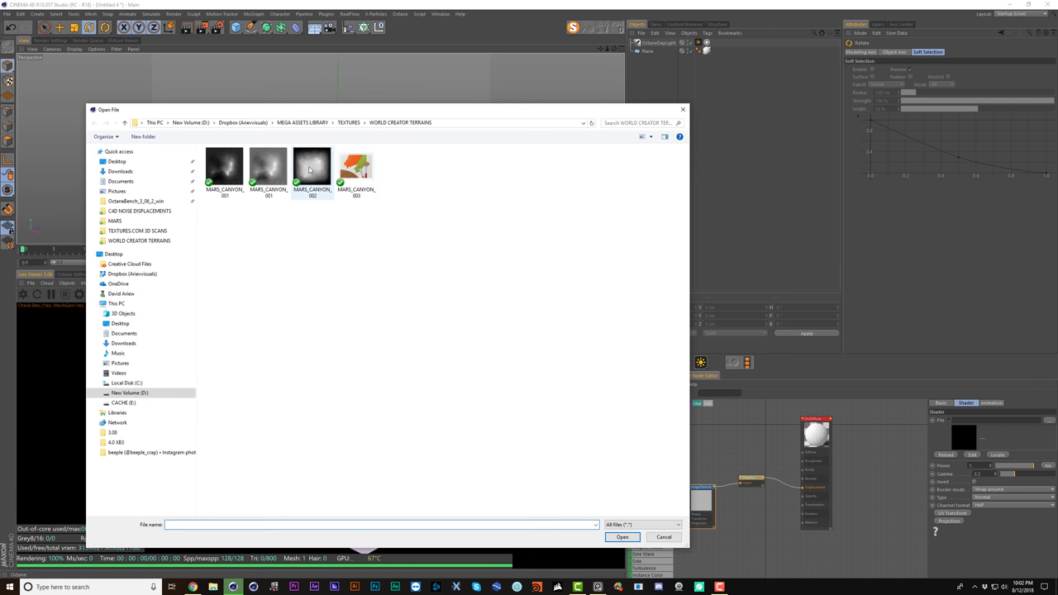
pyautogui.click(358, 170)
pyautogui.doubleClick(357, 169)
pyautogui.click(570, 321)
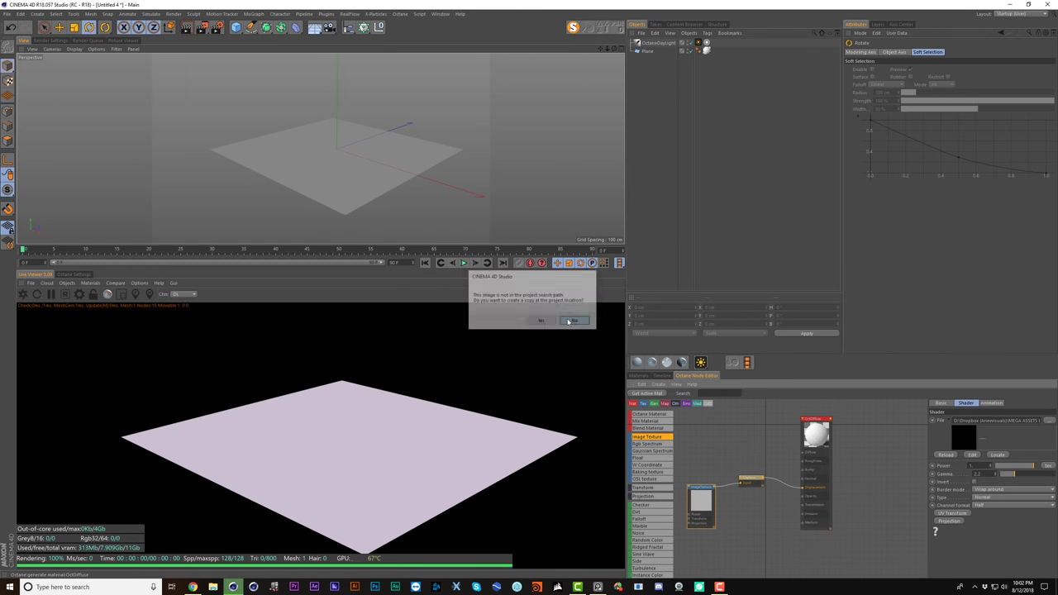
# - Set the displacement's level of detail to 8192x8192 and raise its amount to about 82 cm
pyautogui.click(749, 481)
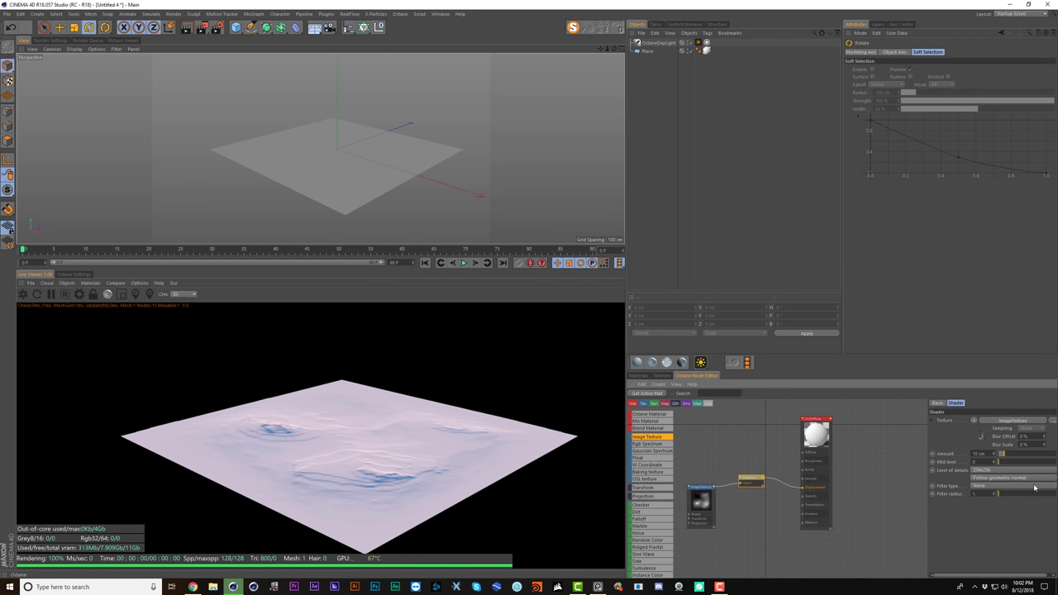
pyautogui.click(987, 469)
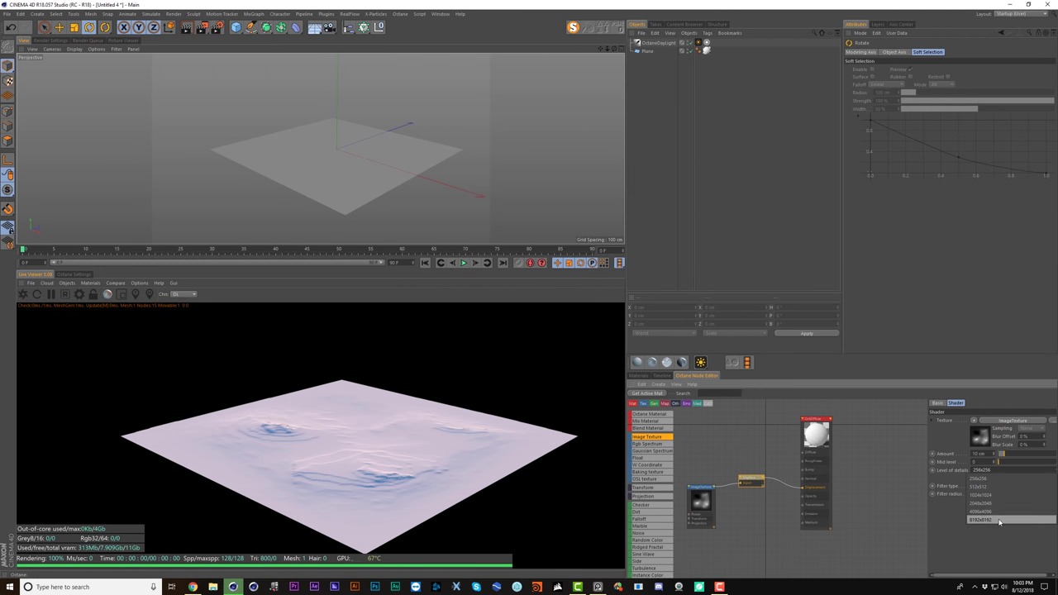
pyautogui.click(967, 529)
pyautogui.moveTo(1001, 460); pyautogui.dragTo(1048, 456)
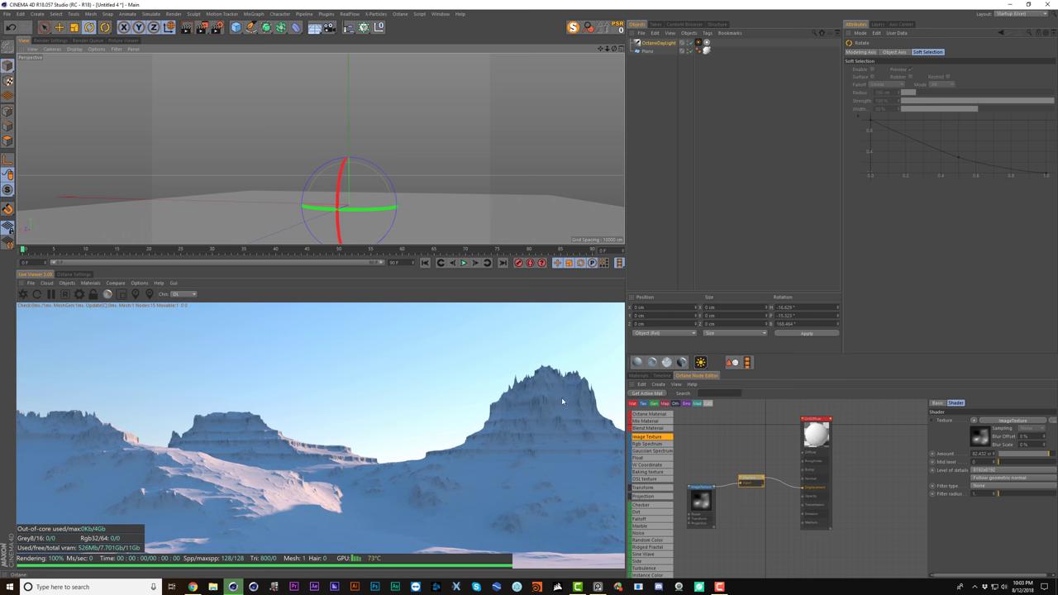
# - Lower the displacement amount to less than half, look toward the terraced mesa and open the displacement's image texture settings
pyautogui.moveTo(1049, 457); pyautogui.dragTo(1020, 456)
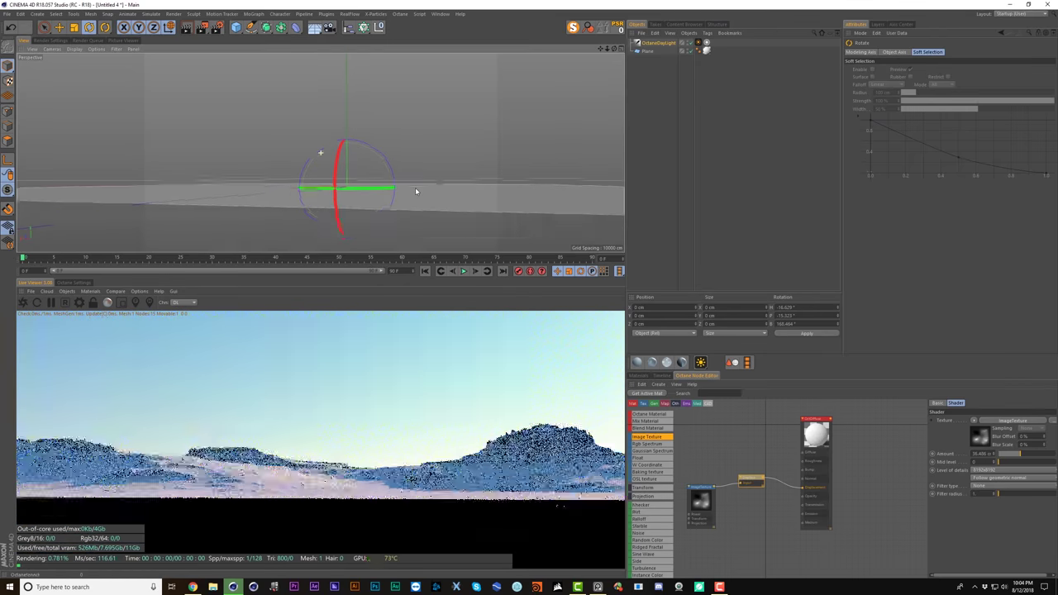
pyautogui.keyDown('alt'); pyautogui.moveTo(418, 191); pyautogui.dragTo(344, 188); pyautogui.keyUp('alt')
pyautogui.click(1007, 423)
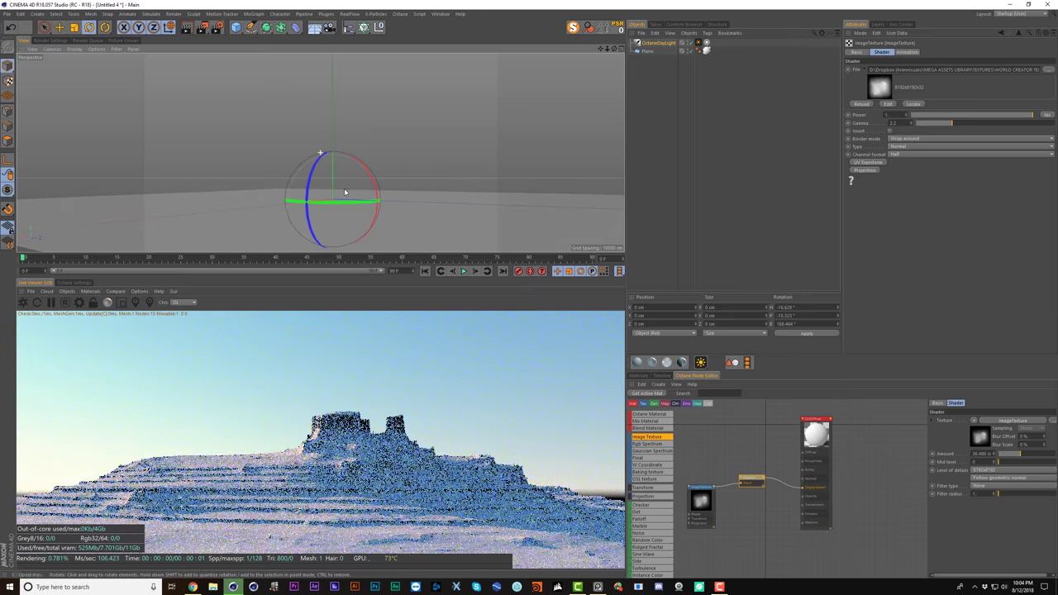
pyautogui.click(344, 188)
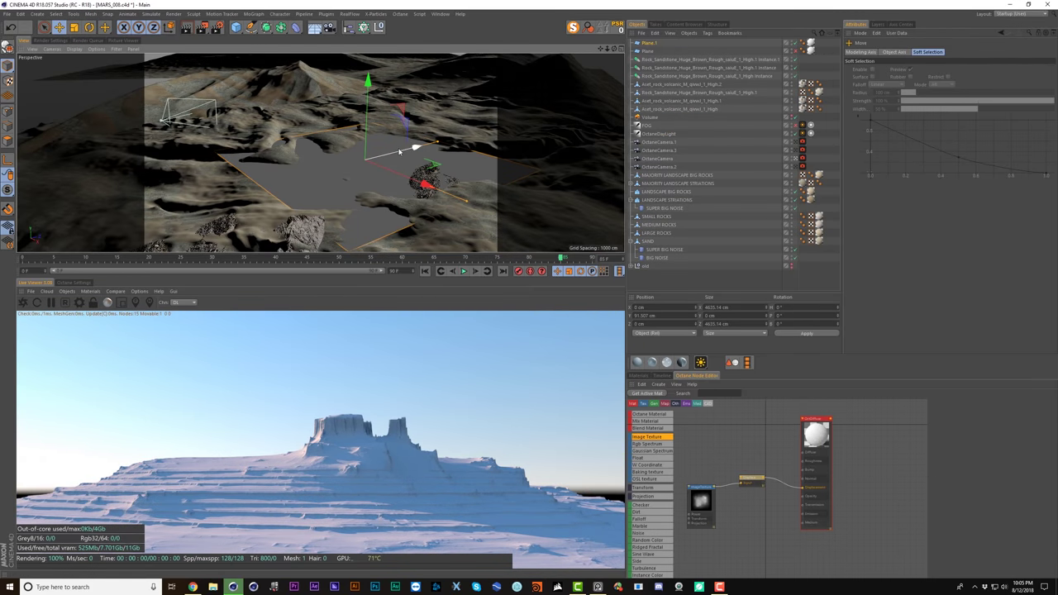
# - Move the new displaced plane in the MARS_008 scene away from the foreground rocks toward the distant hills
pyautogui.scroll(-8, 400, 151)
pyautogui.moveTo(436, 138); pyautogui.dragTo(285, 165)
pyautogui.moveTo(322, 122); pyautogui.dragTo(465, 79)
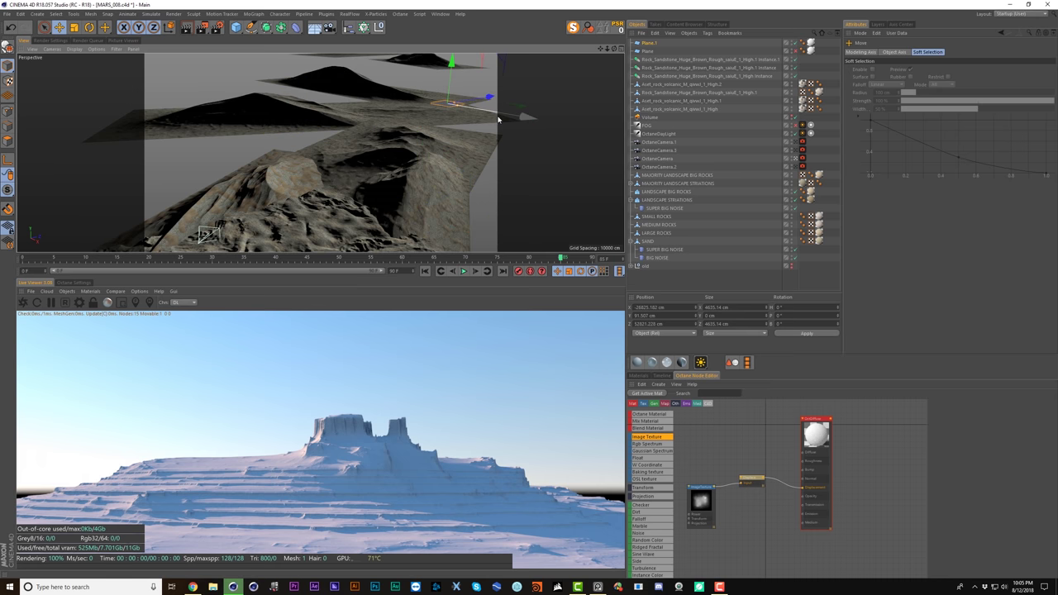
pyautogui.moveTo(499, 118); pyautogui.dragTo(418, 103)
pyautogui.keyDown('alt'); pyautogui.moveTo(413, 107); pyautogui.dragTo(369, 142, button='middle'); pyautogui.keyUp('alt')
pyautogui.moveTo(371, 120); pyautogui.dragTo(537, 120)
# - Move the plane farther back and scale it up to about 59,820 cm per side
pyautogui.press('t')
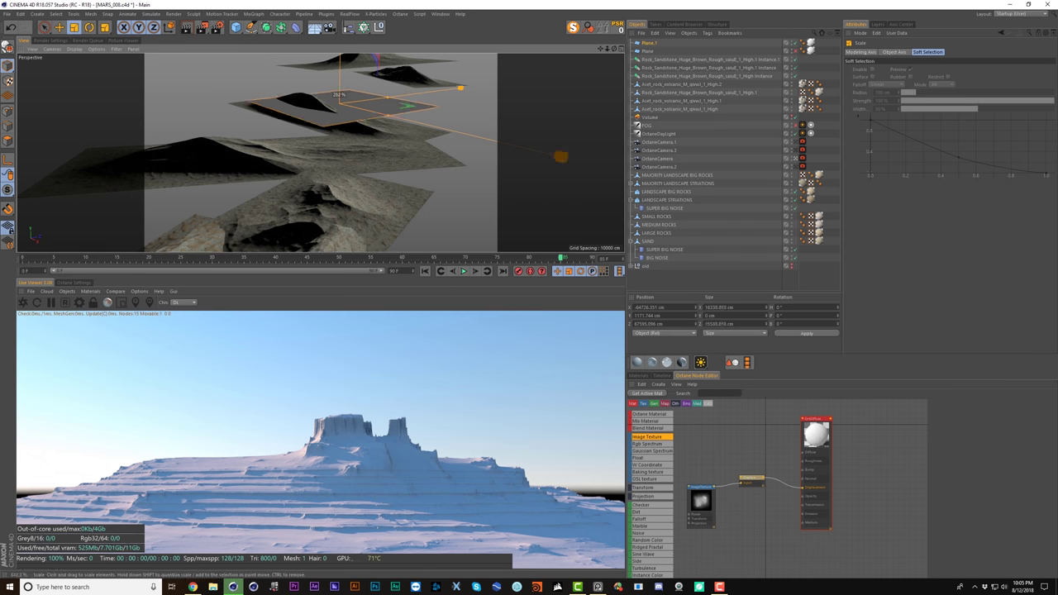
pyautogui.press('e')
pyautogui.moveTo(362, 104); pyautogui.dragTo(524, 78)
pyautogui.press('t')
pyautogui.keyDown('alt'); pyautogui.moveTo(414, 93); pyautogui.dragTo(479, 77, button='right'); pyautogui.keyUp('alt')
pyautogui.keyDown('alt'); pyautogui.moveTo(479, 77); pyautogui.dragTo(420, 154); pyautogui.keyUp('alt')
# - Position the enlarged plane among the distant hills and raise it to about Y -520 cm
pyautogui.press('e')
pyautogui.moveTo(333, 116); pyautogui.dragTo(397, 152)
pyautogui.moveTo(393, 149); pyautogui.dragTo(391, 150)
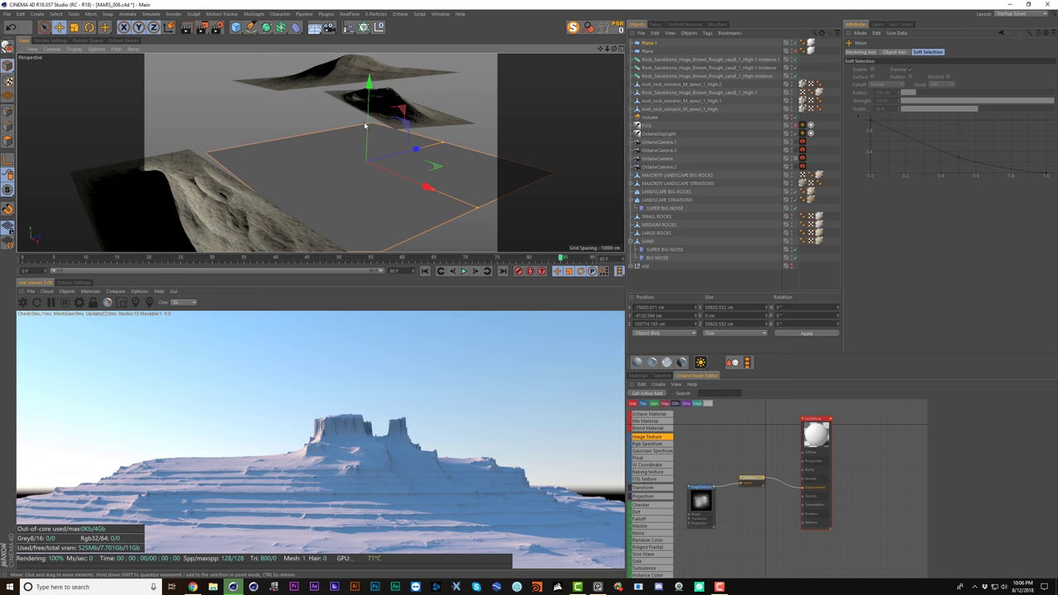
pyautogui.moveTo(369, 83); pyautogui.dragTo(369, 68)
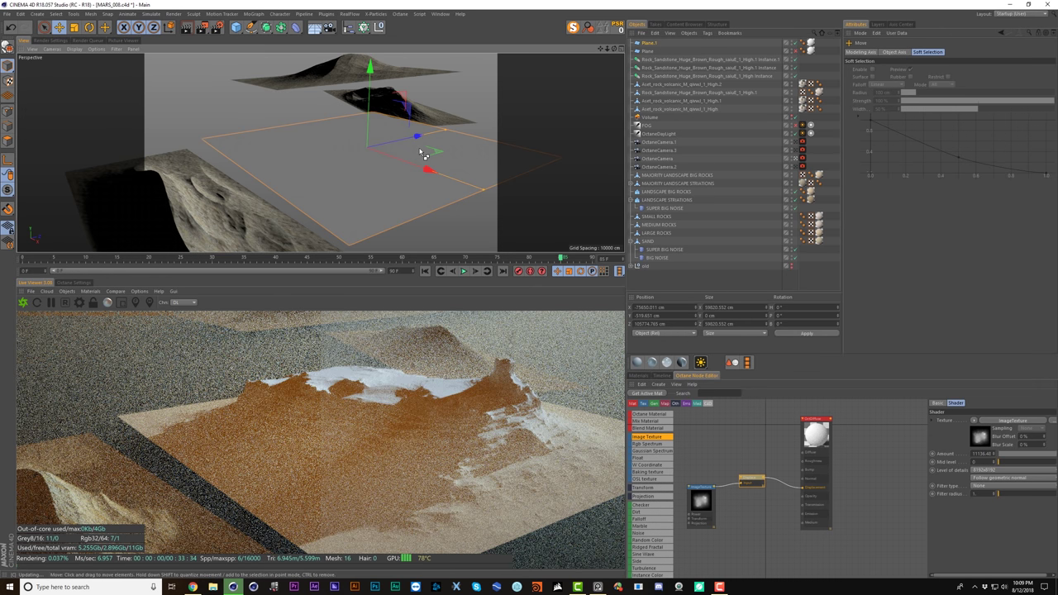
# - Step the viewport back to the ground-level shot and bring the plane closer behind the foreground rocks
pyautogui.hotkey('ctrl', 'shift', 'z')
pyautogui.hotkey('ctrl', 'shift', 'z')
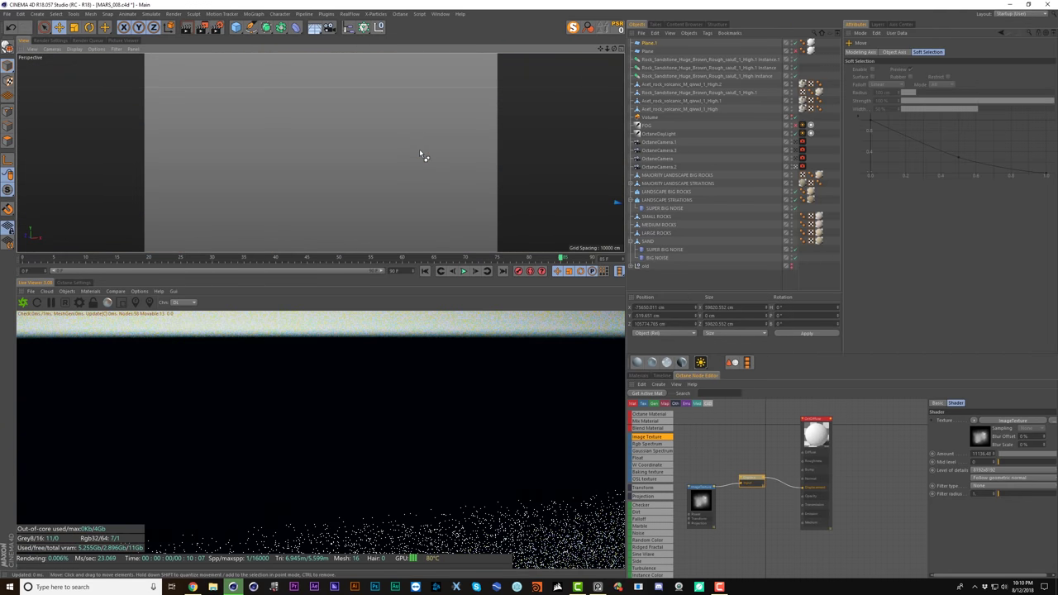
pyautogui.hotkey('ctrl', 'shift', 'z')
pyautogui.moveTo(414, 163); pyautogui.dragTo(490, 171)
pyautogui.hotkey('ctrl', 'z')
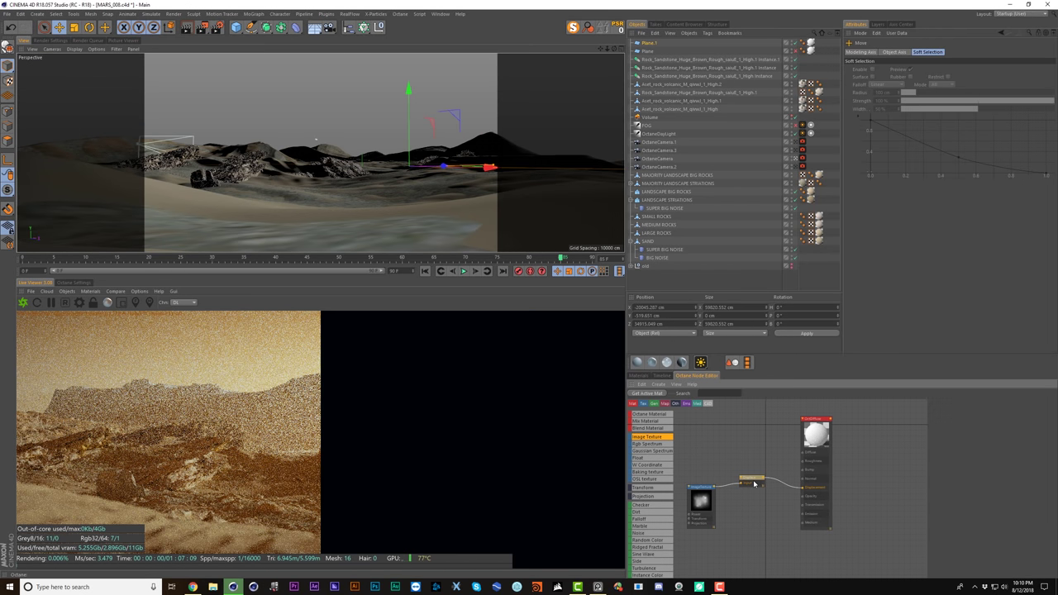
# - Reduce the displacement amount of the plane's material to lower the mesa in the background
pyautogui.doubleClick(980, 454)
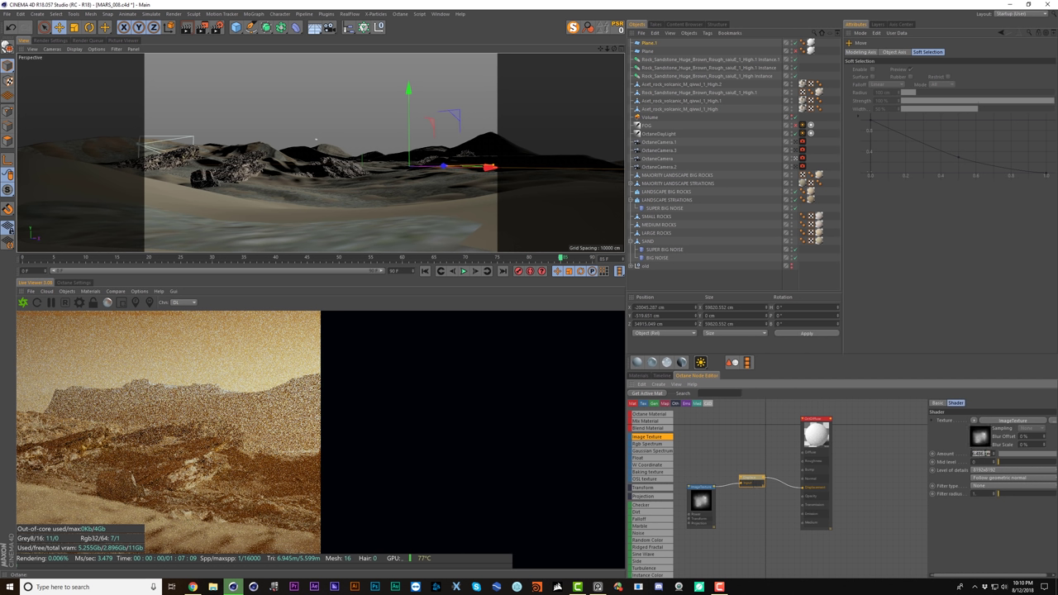
pyautogui.write('1136.40')
pyautogui.press('Return')
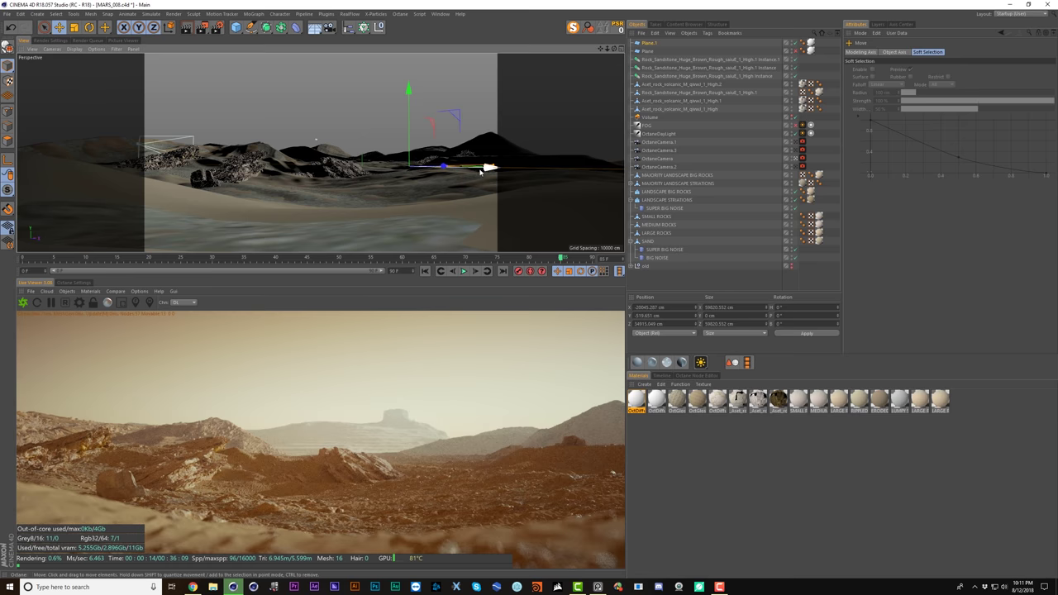
# - Move the nearer mesa plane to the left side of the shot, lower it and rotate its heading to about -88°
pyautogui.moveTo(485, 165); pyautogui.dragTo(275, 151)
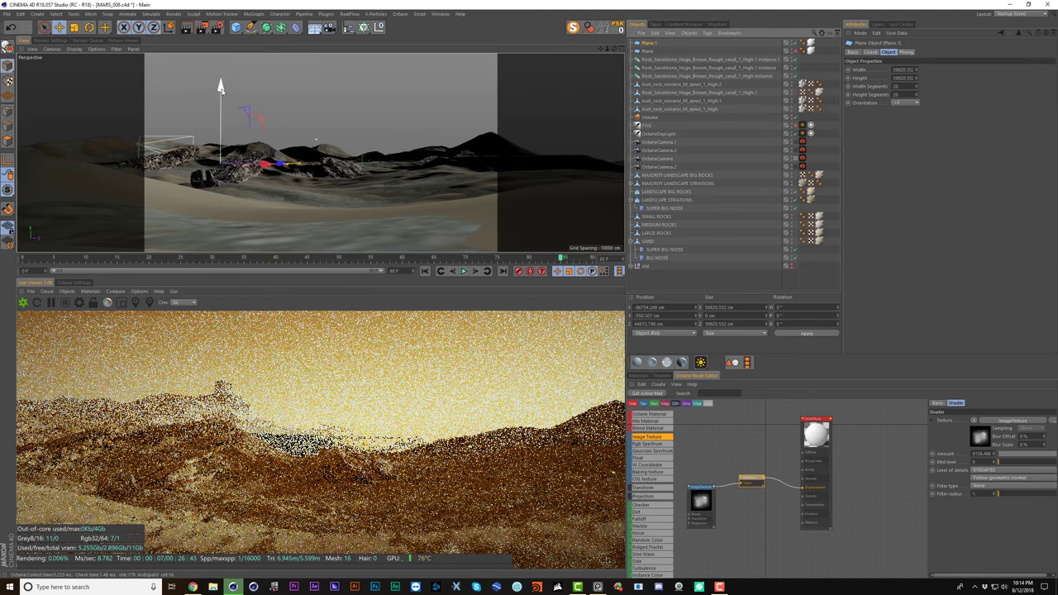
pyautogui.moveTo(220, 85); pyautogui.dragTo(223, 100)
pyautogui.press('r')
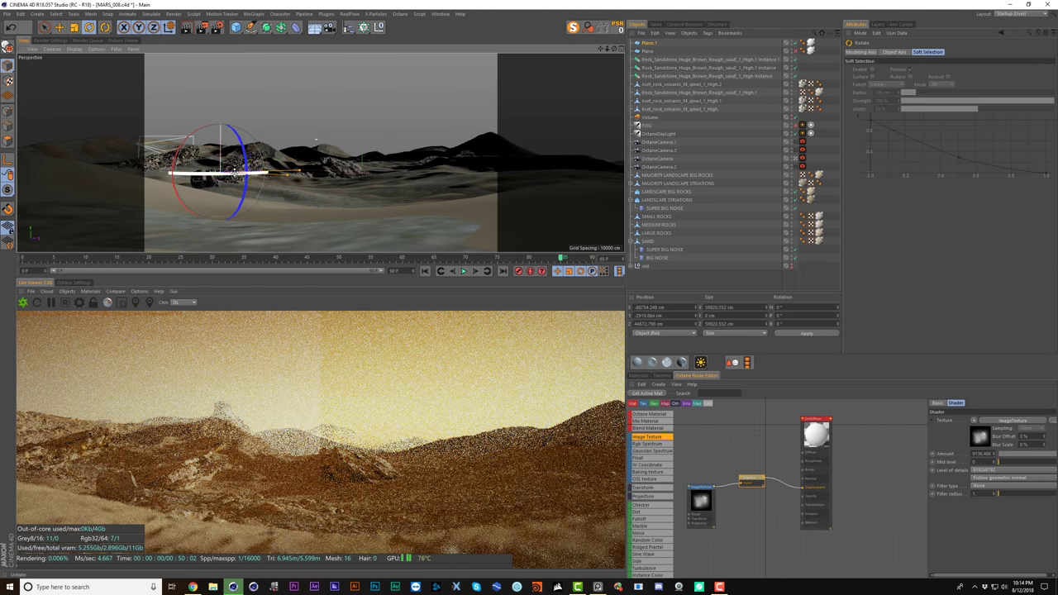
pyautogui.moveTo(233, 171); pyautogui.dragTo(143, 171)
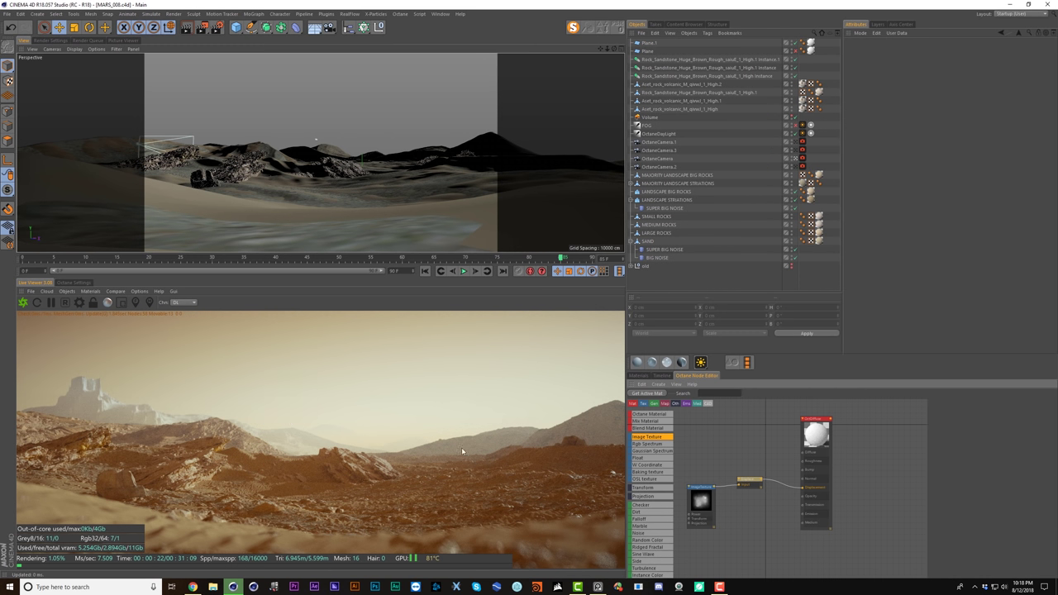
# - Set the mesa material's displacement amount to 6000 cm and adjust the plane's height to match the horizon
pyautogui.click(746, 481)
pyautogui.moveTo(972, 454); pyautogui.dragTo(1023, 445)
pyautogui.write('000')
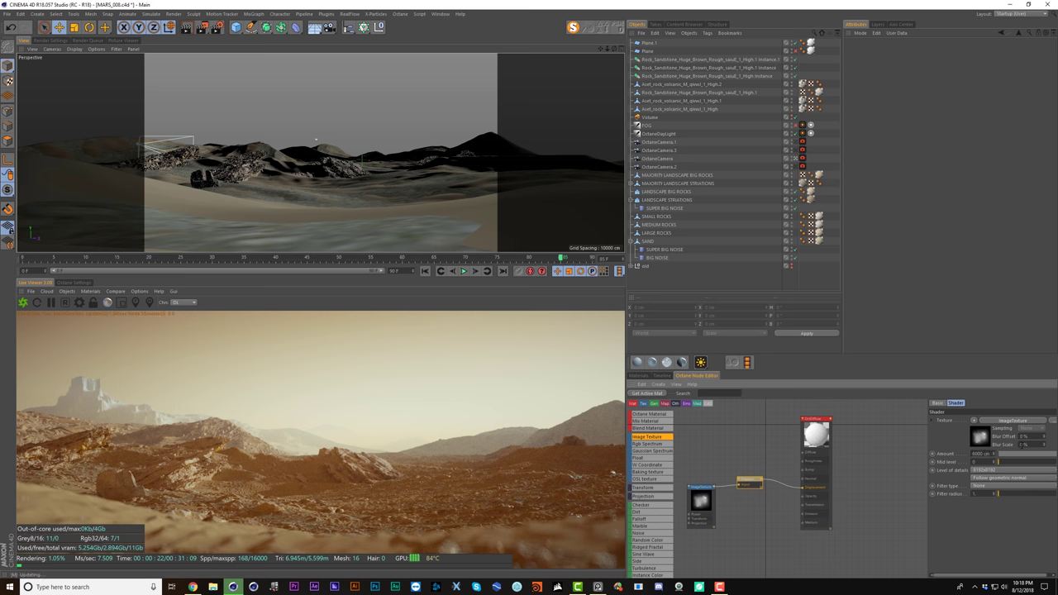
pyautogui.click(213, 123)
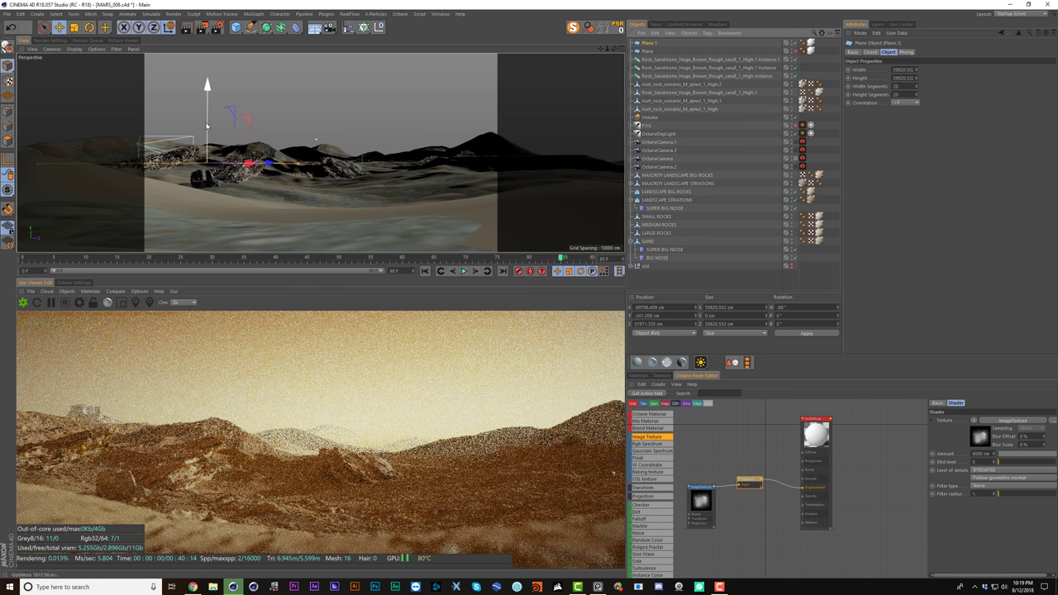
pyautogui.moveTo(207, 126); pyautogui.dragTo(207, 126)
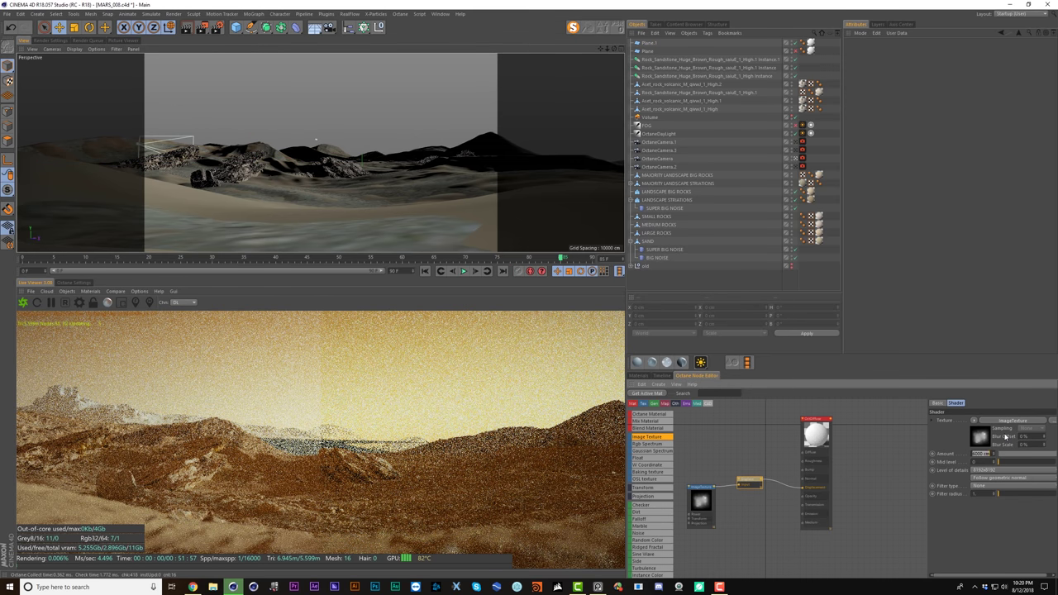
# - Set the mesa's displacement amount to 9000 cm and rotate its plane to a heading of about -37.2°
pyautogui.write('1500')
pyautogui.click(648, 52)
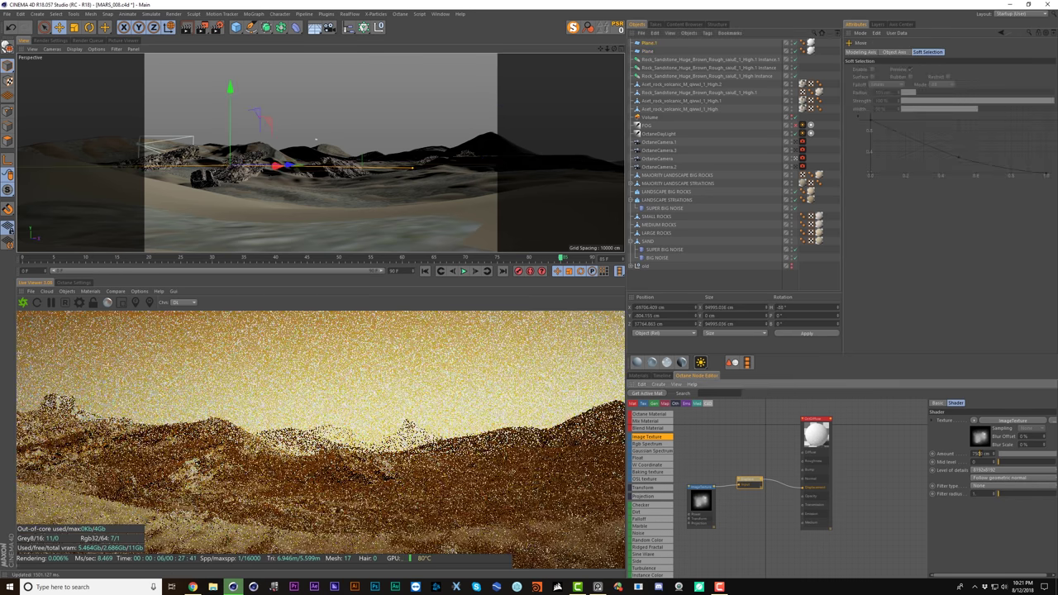
pyautogui.click(979, 454)
pyautogui.write('0')
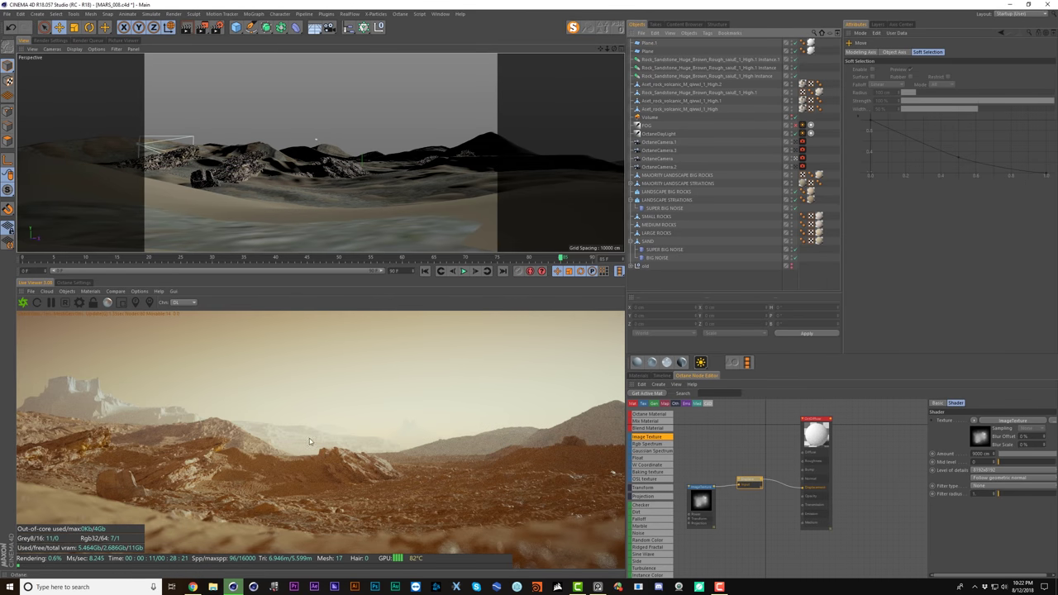
pyautogui.click(660, 115)
pyautogui.press('r')
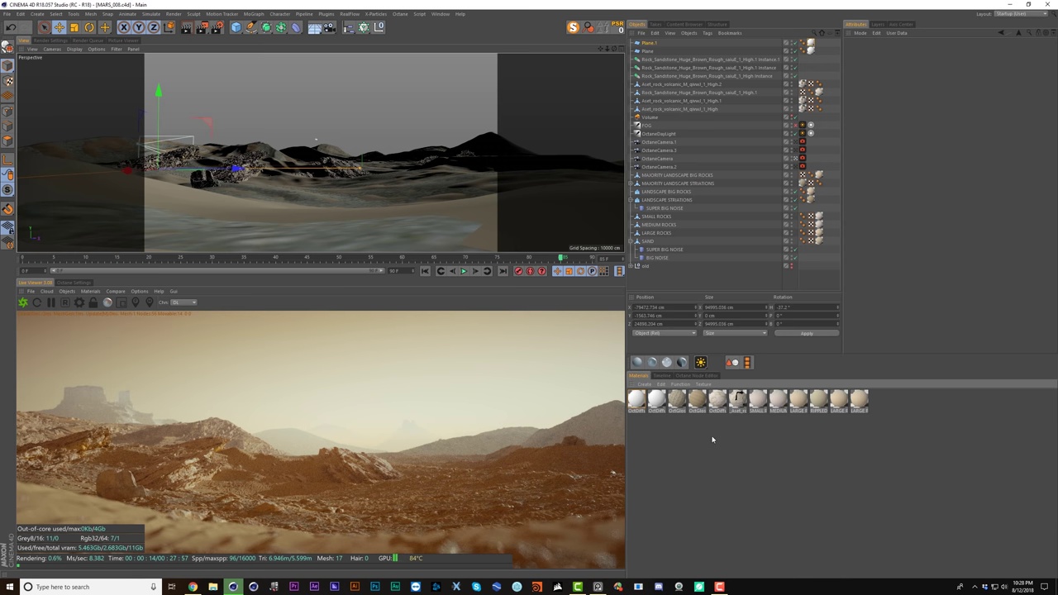
# - Copy the colour texture nodes from the last LARGE ROCKS material's node graph
pyautogui.click(859, 400)
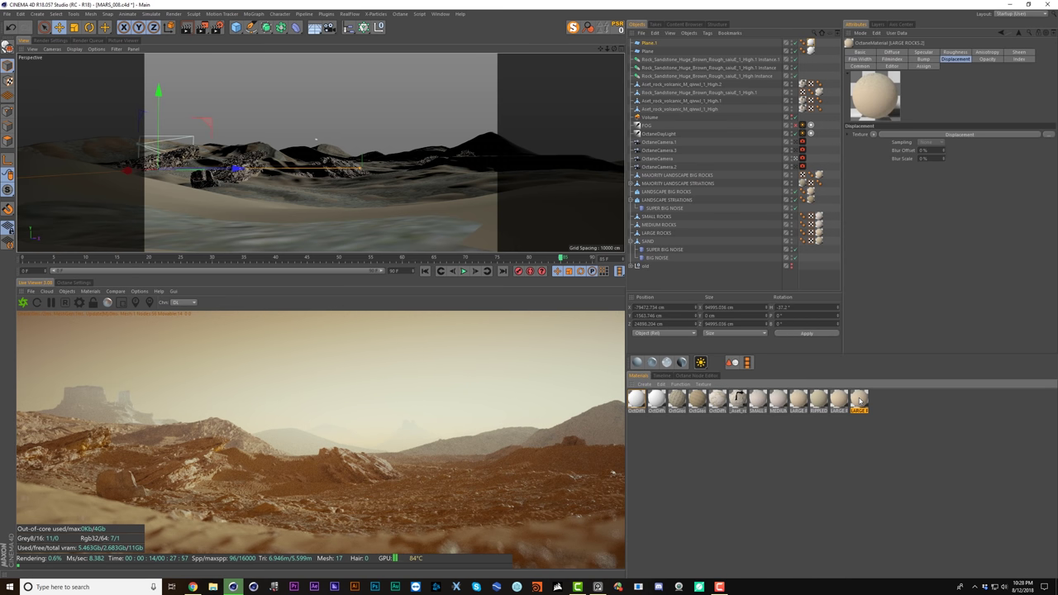
pyautogui.click(703, 376)
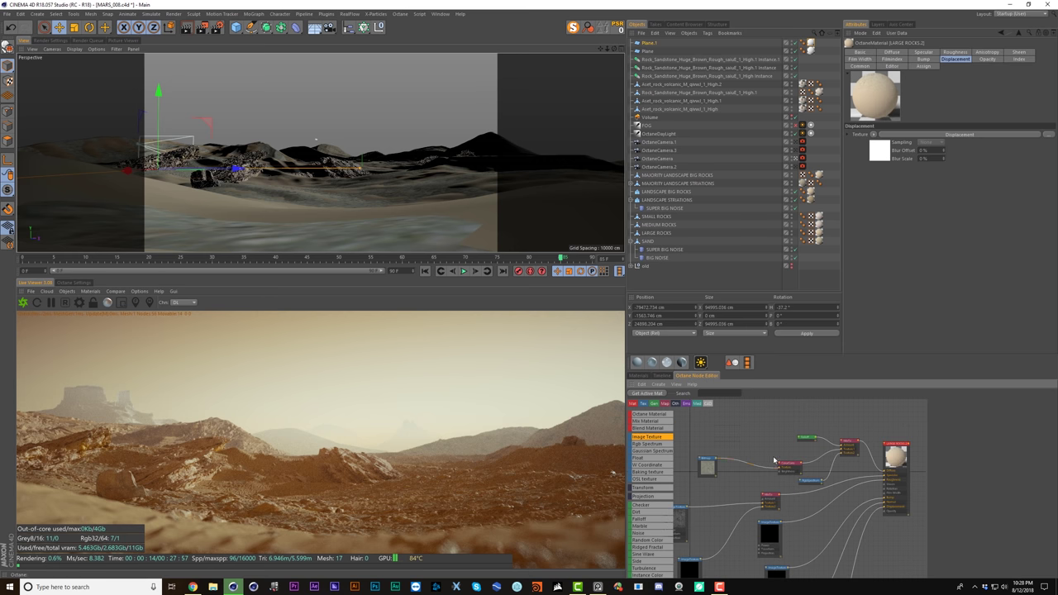
pyautogui.moveTo(773, 460); pyautogui.dragTo(846, 477)
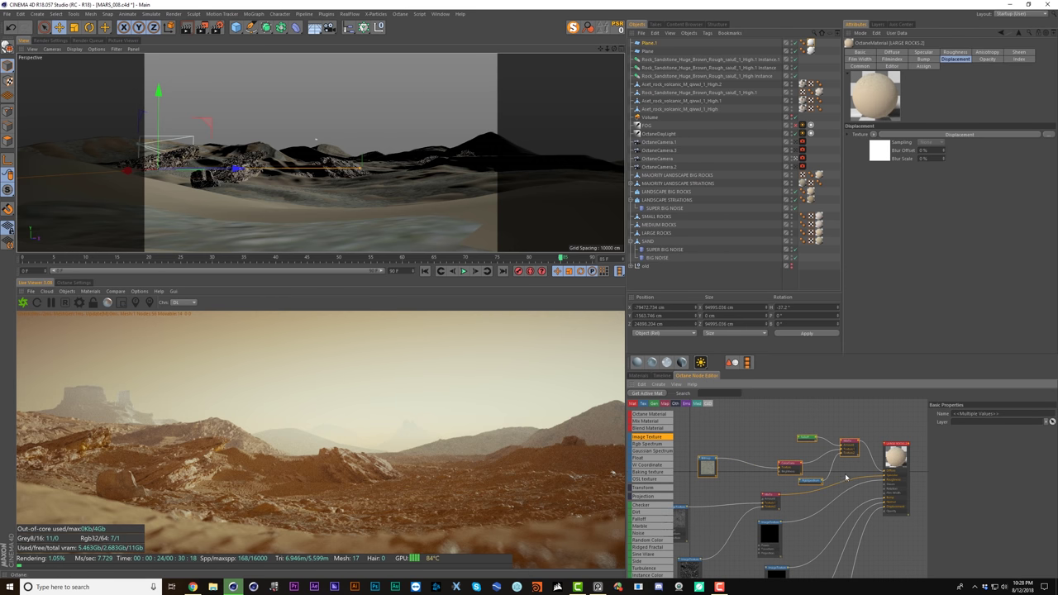
pyautogui.click(639, 376)
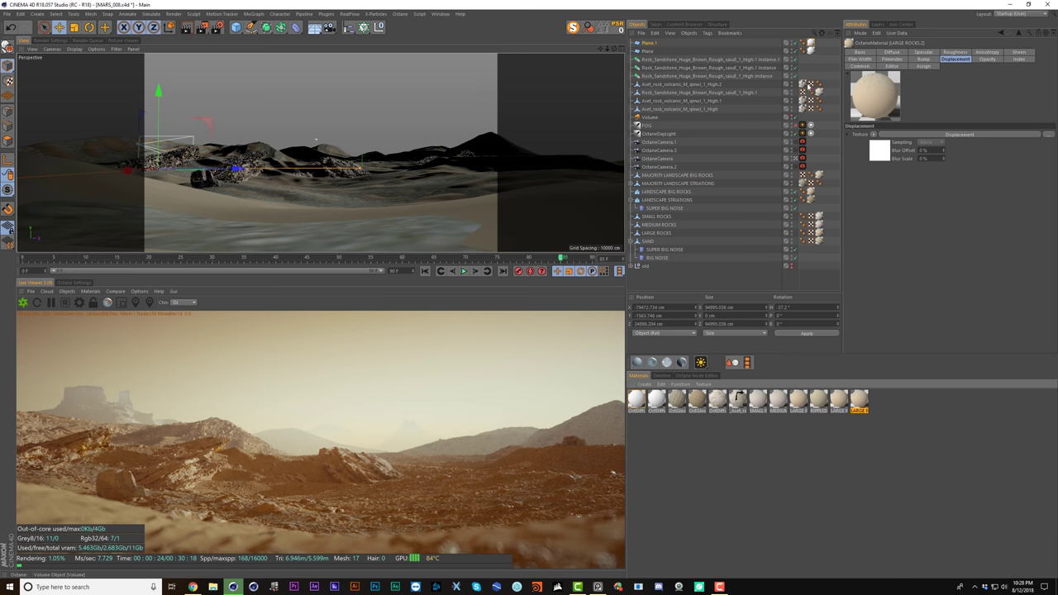
# - Rename the nearer displaced plane to CLOSE CANYON
pyautogui.click(671, 42)
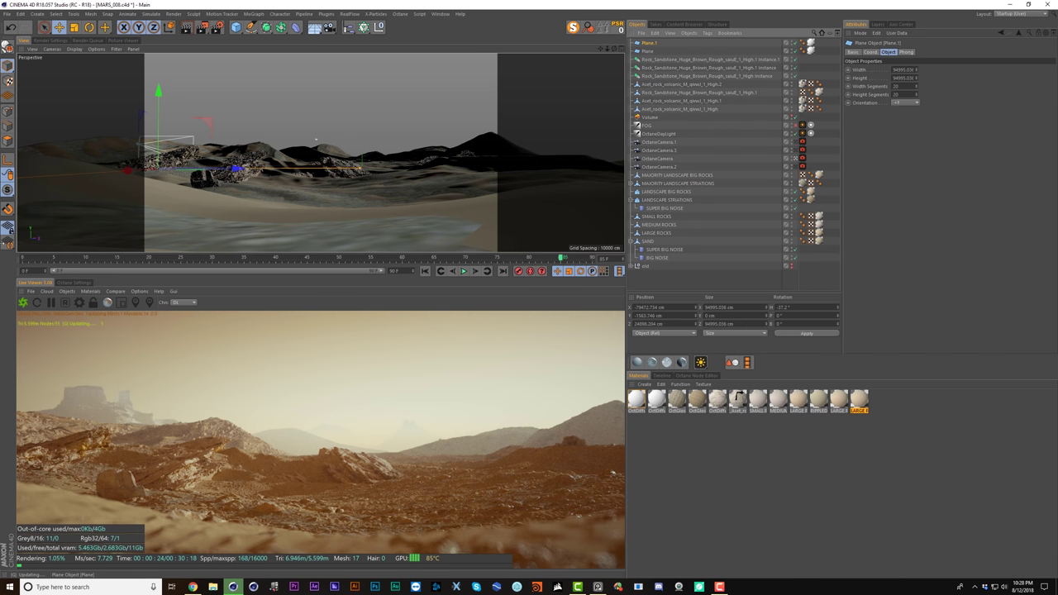
pyautogui.doubleClick(671, 42)
pyautogui.write('CLOSE MOUNTAIN')
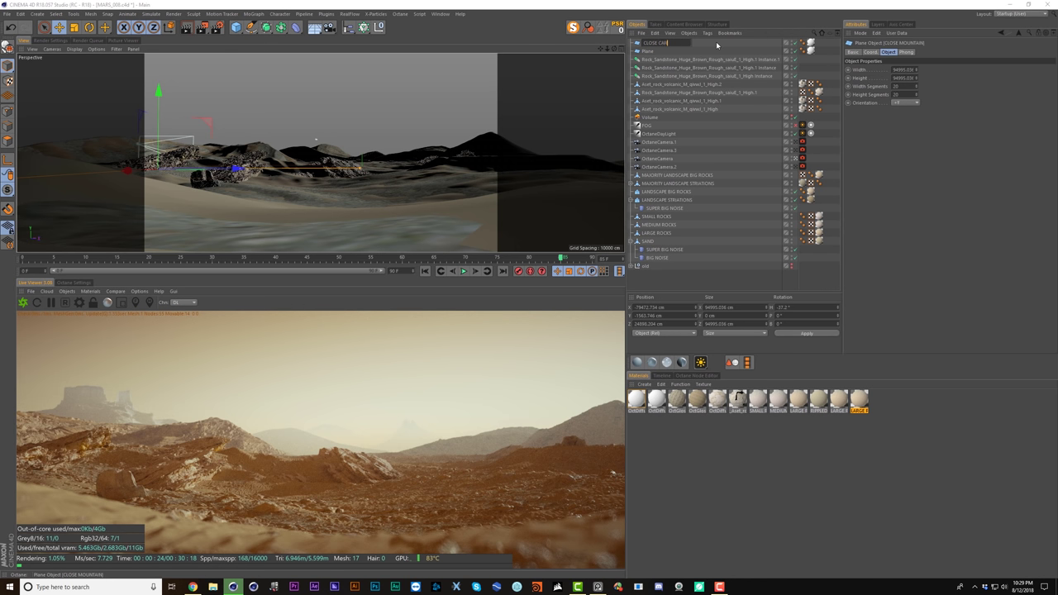
pyautogui.write('N')
pyautogui.press('Return')
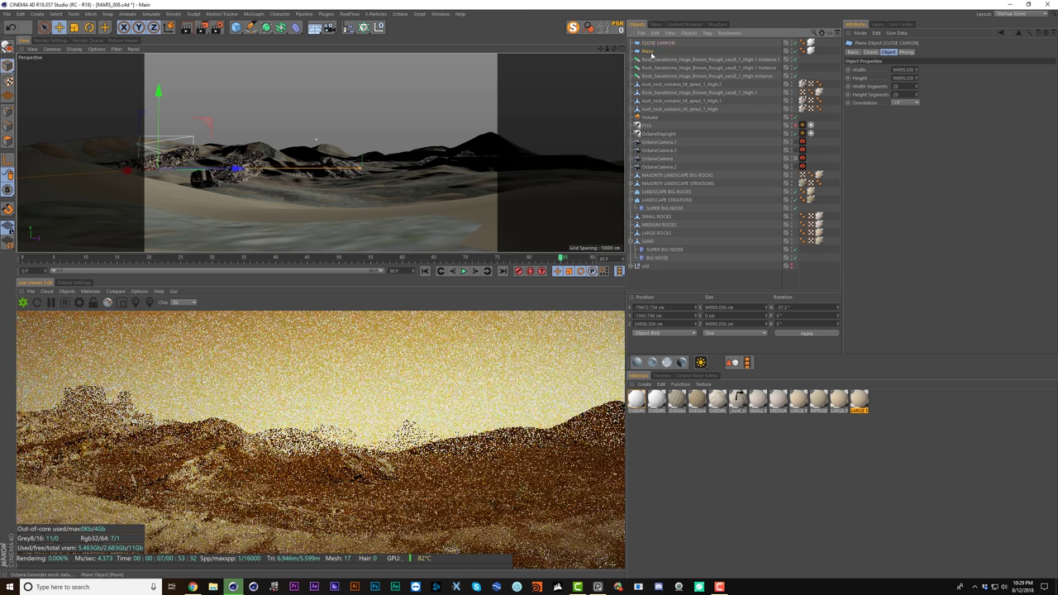
# - Rename the distant displaced plane to FAR CANYON
pyautogui.doubleClick(651, 52)
pyautogui.write('F')
pyautogui.write('AR CAN')
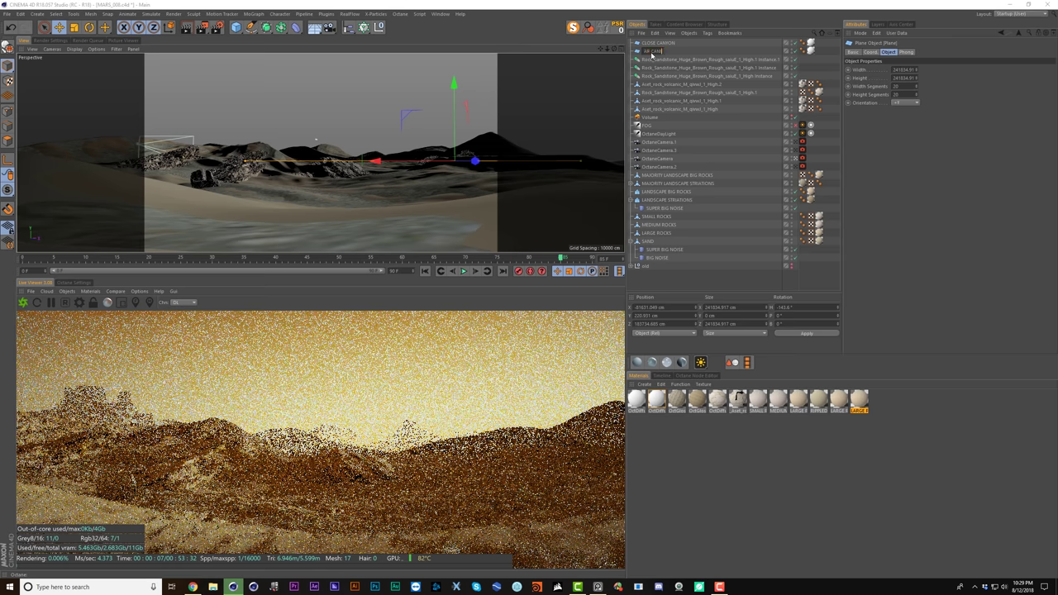
pyautogui.write('YON')
pyautogui.press('Return')
# - Paste the copied colour nodes into CLOSE CANYON's material graph and delete the surplus pasted nodes
pyautogui.doubleClick(811, 51)
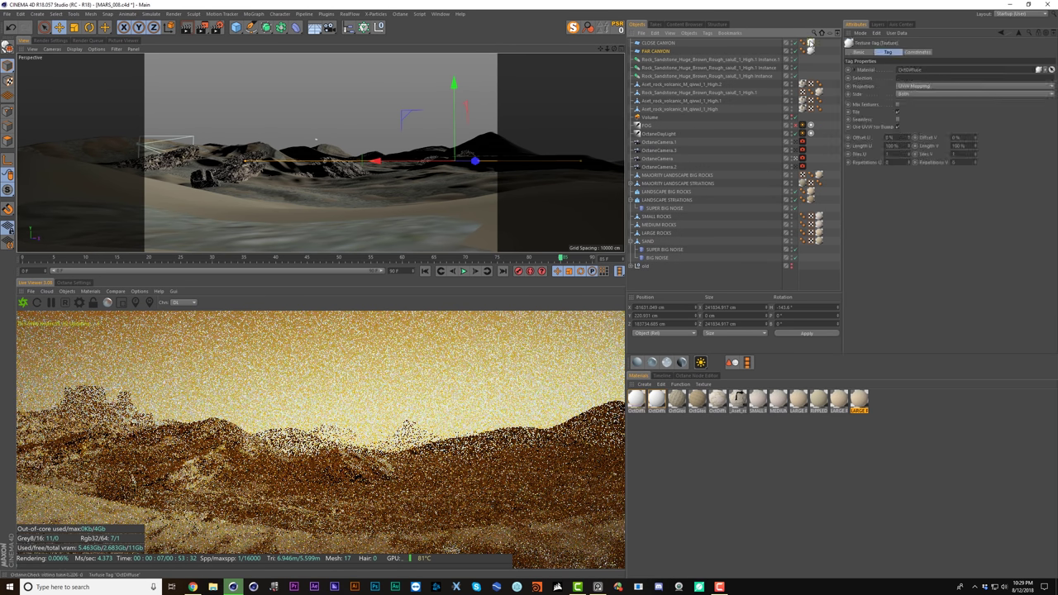
pyautogui.click(701, 377)
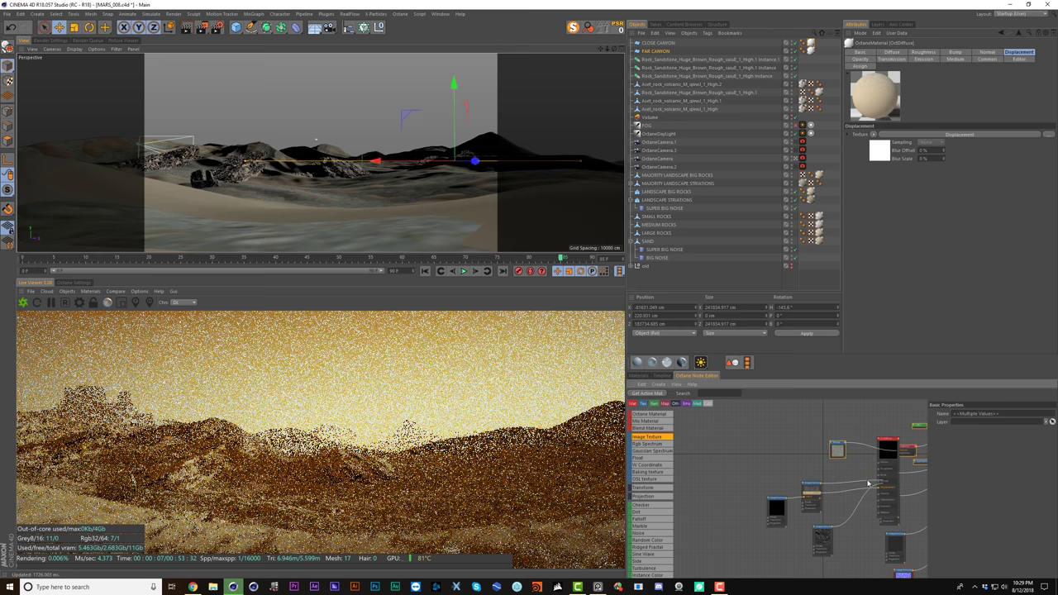
pyautogui.press('Delete')
pyautogui.moveTo(844, 455); pyautogui.dragTo(797, 452, button='middle')
pyautogui.scroll(3, 769, 449)
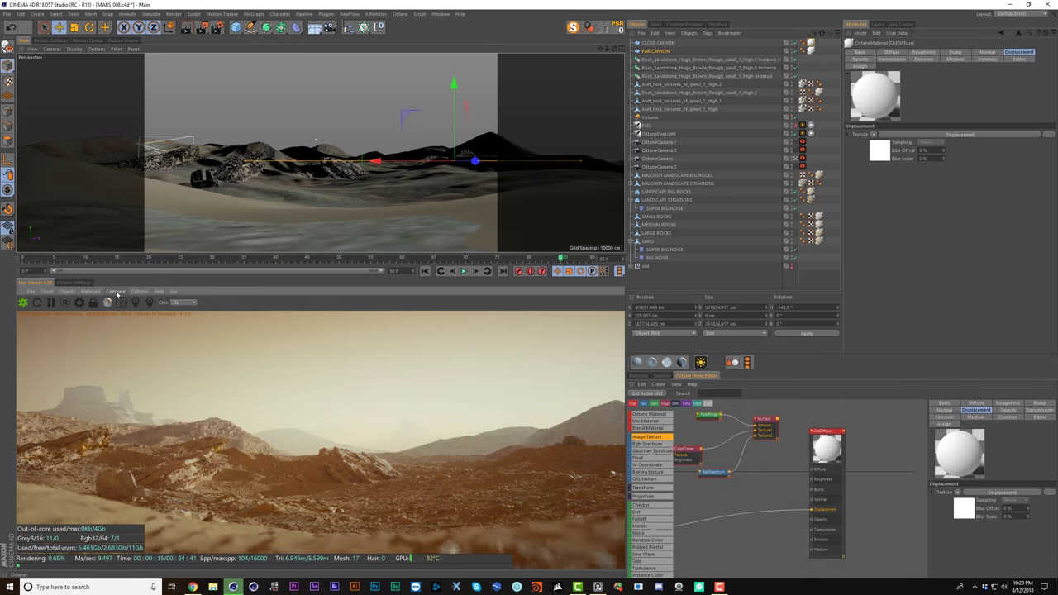
# - Turn on the split render comparison and connect the mix texture to the Diffuse input of CLOSE CANYON's material
pyautogui.click(117, 292)
pyautogui.click(123, 302)
pyautogui.moveTo(778, 423); pyautogui.dragTo(812, 472)
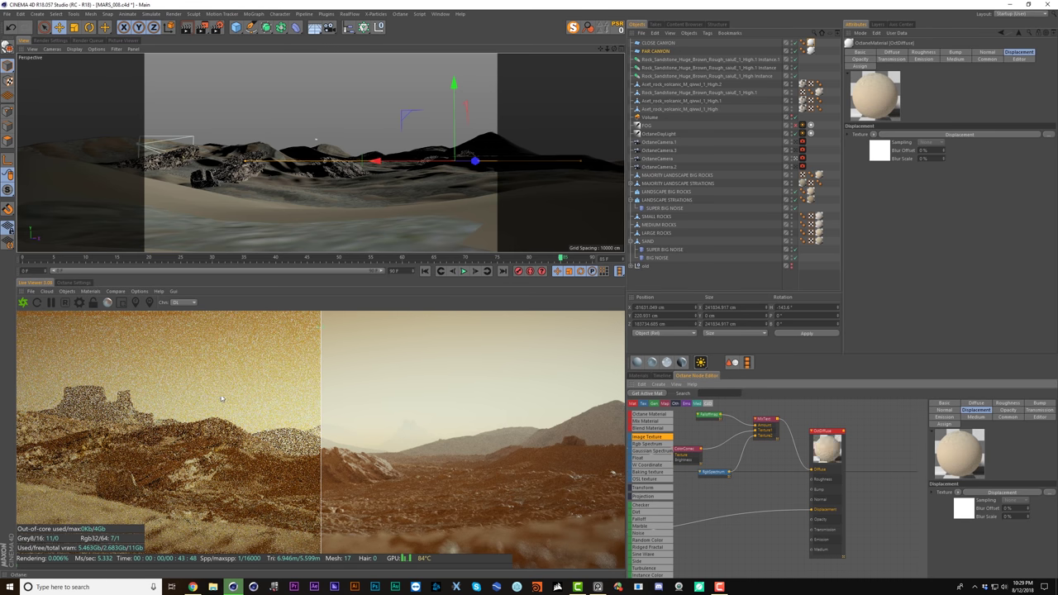
pyautogui.moveTo(321, 397); pyautogui.dragTo(389, 394)
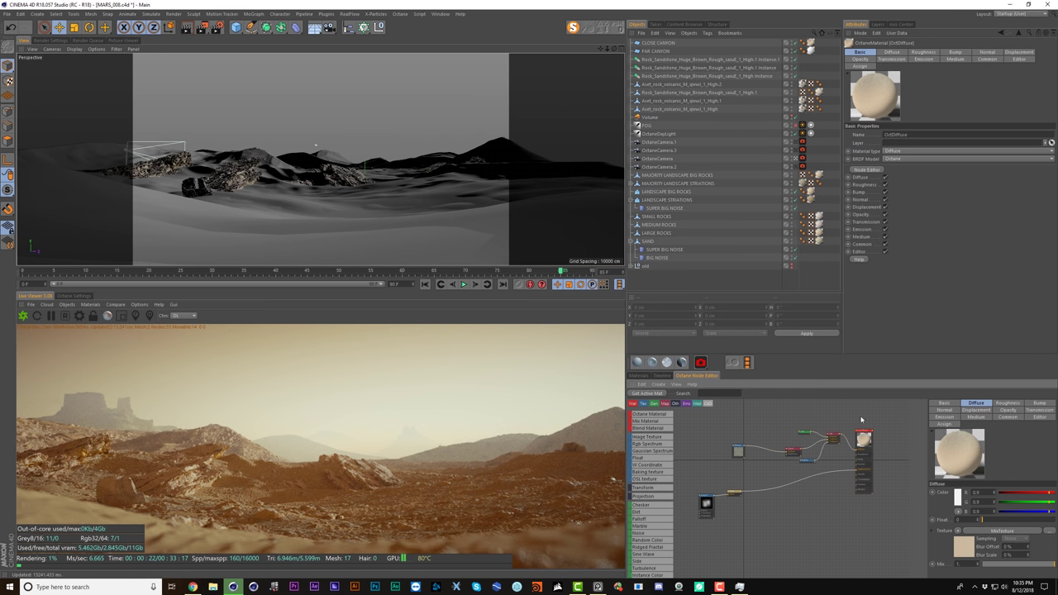
# - Start a fresh split render comparison and change CLOSE CANYON's material type to Glossy
pyautogui.moveTo(826, 438); pyautogui.dragTo(862, 447)
pyautogui.click(862, 447)
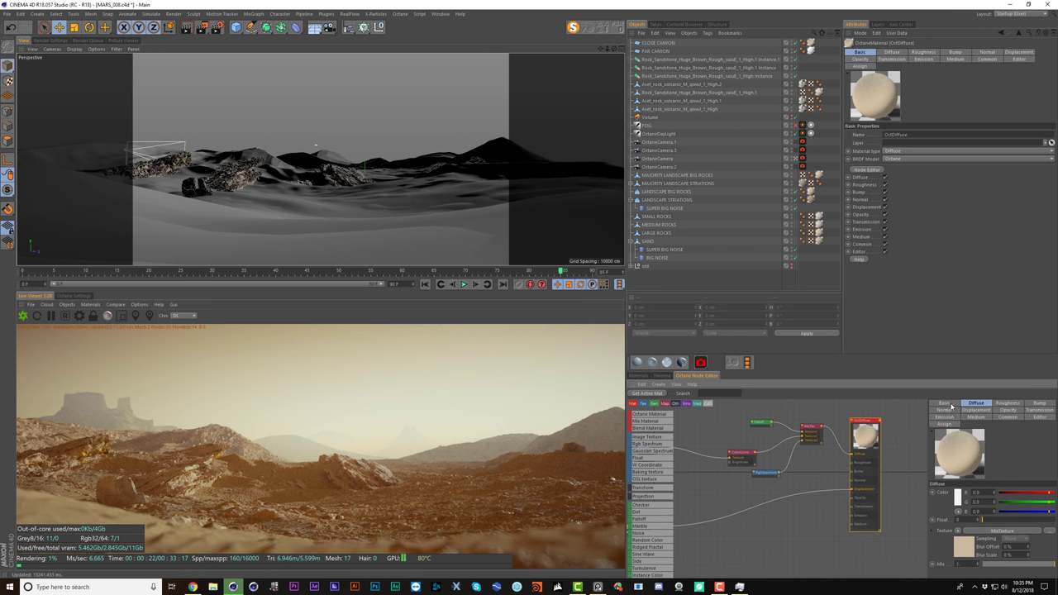
pyautogui.click(115, 304)
pyautogui.click(138, 314)
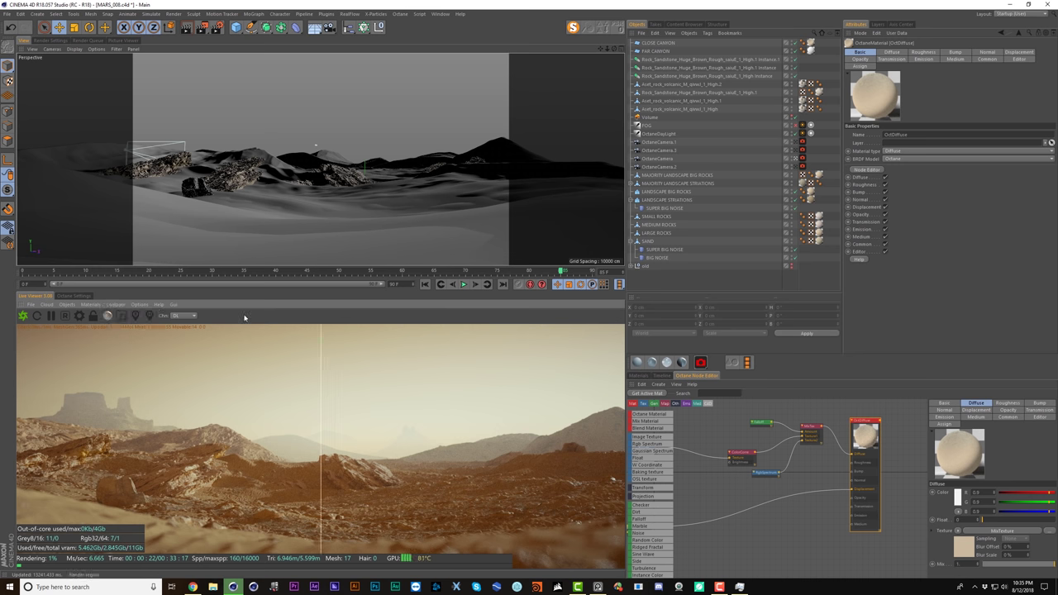
pyautogui.click(944, 403)
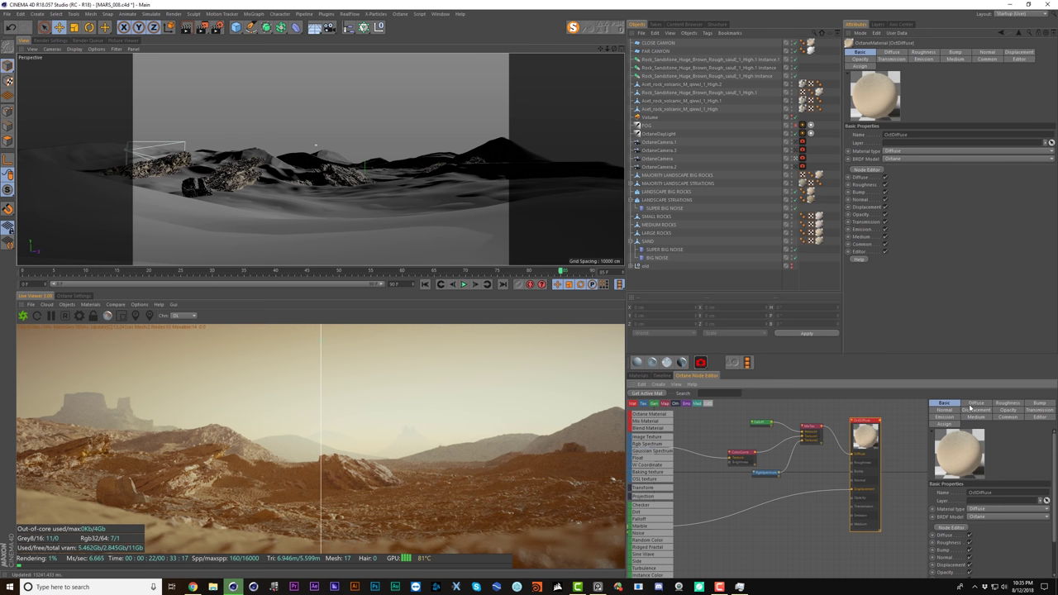
pyautogui.click(986, 509)
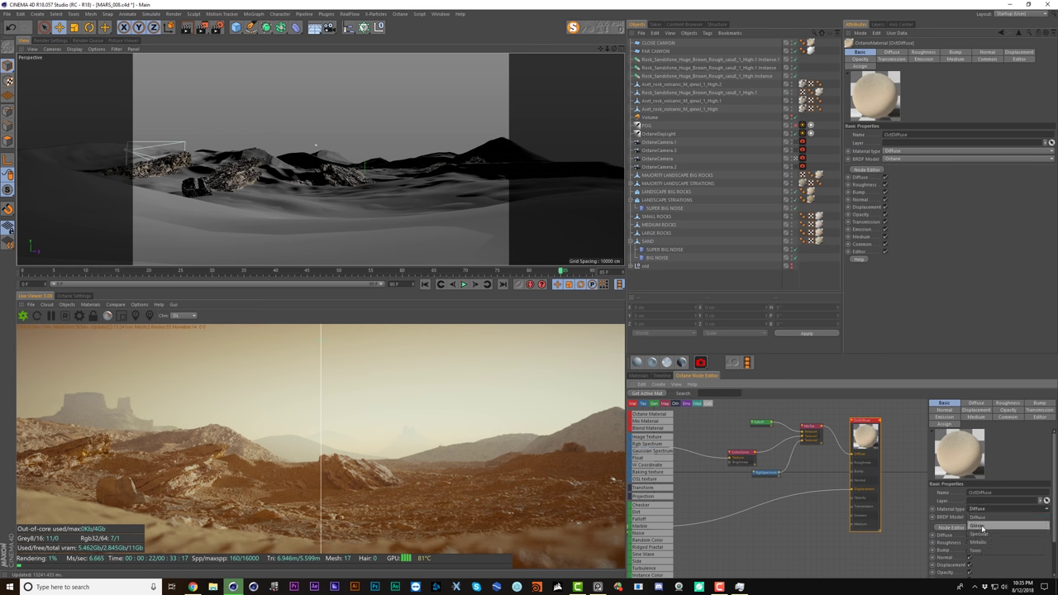
pyautogui.click(980, 527)
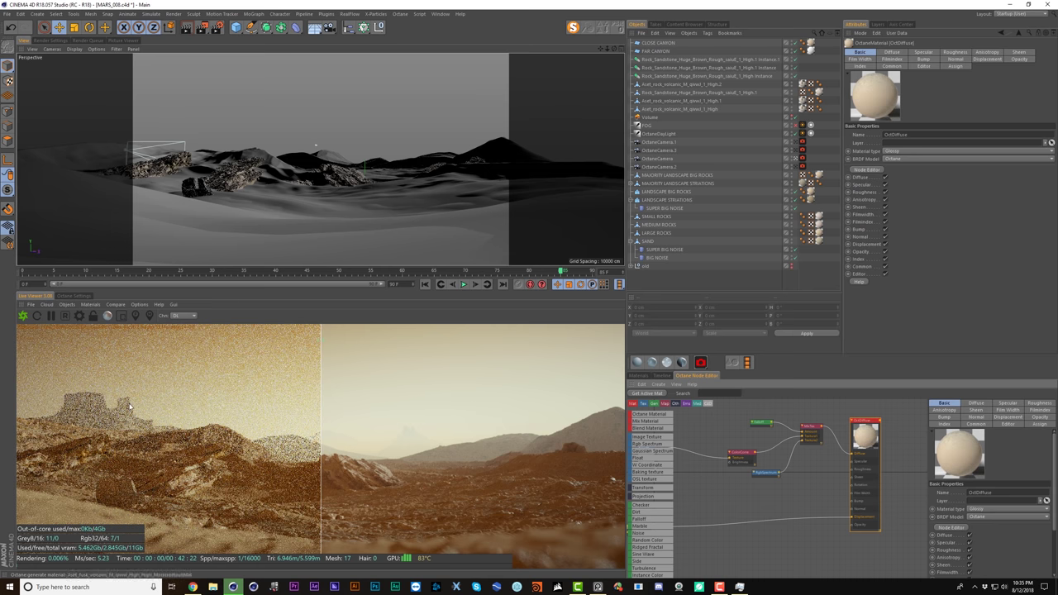
# - Raise the glossy material's roughness to about 0.89 and compare the canyon render across the split
pyautogui.click(1039, 402)
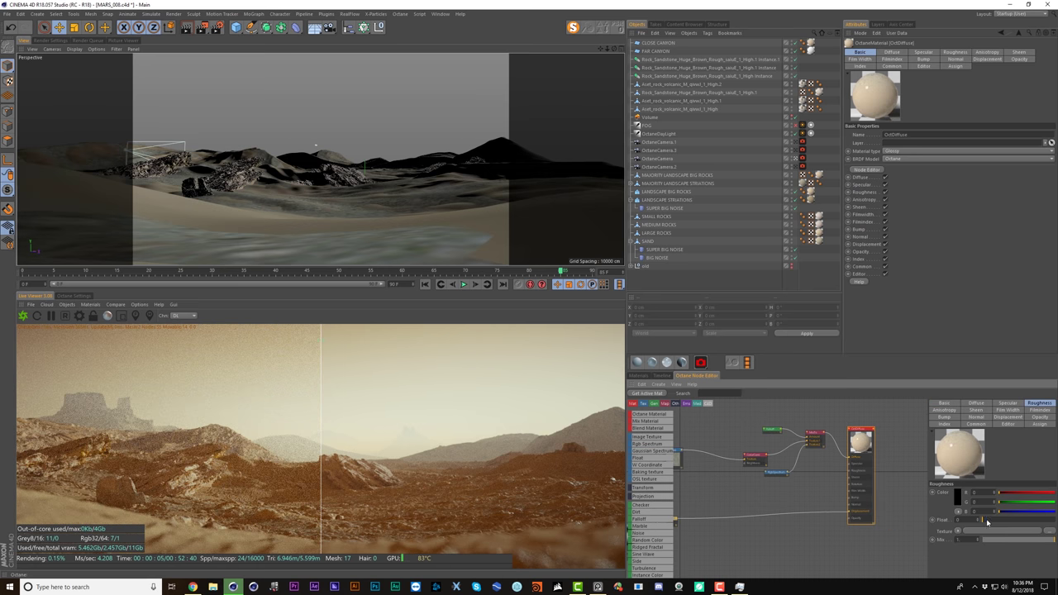
pyautogui.moveTo(986, 521); pyautogui.dragTo(1046, 527)
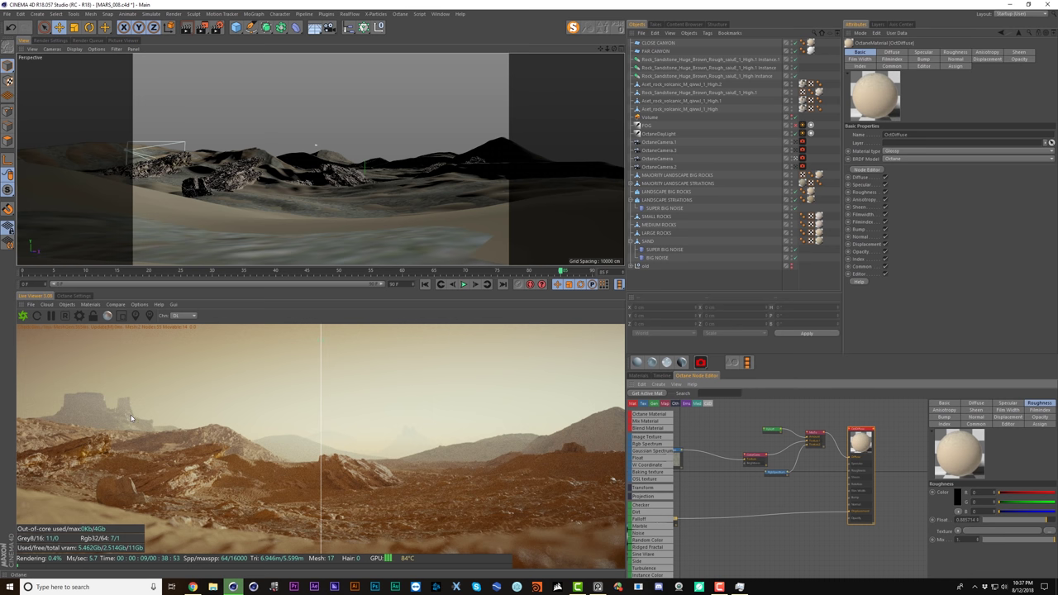
pyautogui.moveTo(321, 445); pyautogui.dragTo(76, 391)
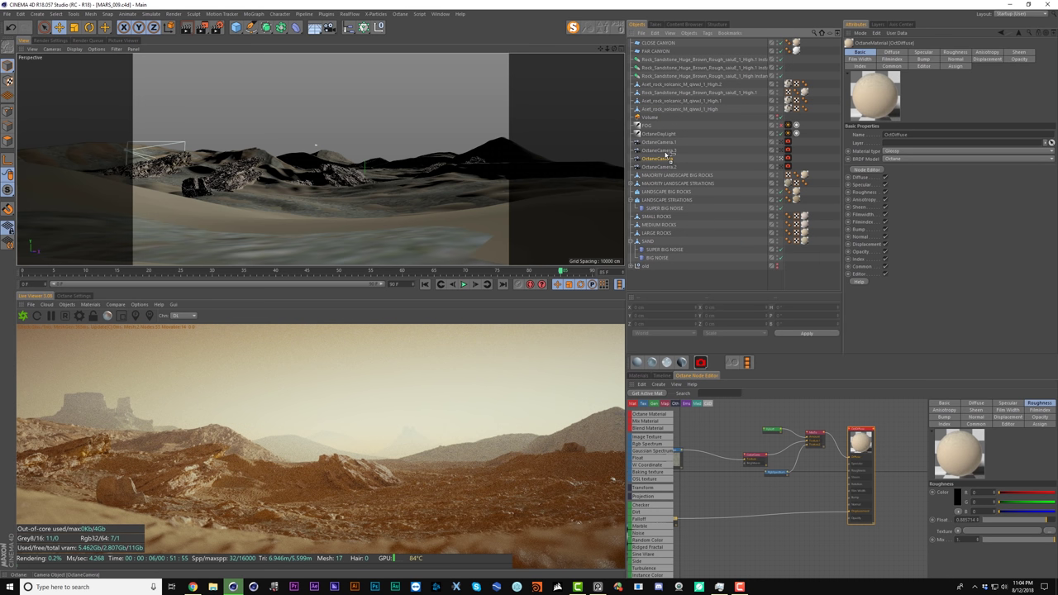
# - Duplicate the active Octane camera and move the copy back and up to a height of about 237 cm
pyautogui.keyDown('ctrl'); pyautogui.moveTo(665, 158); pyautogui.dragTo(666, 155); pyautogui.keyUp('ctrl')
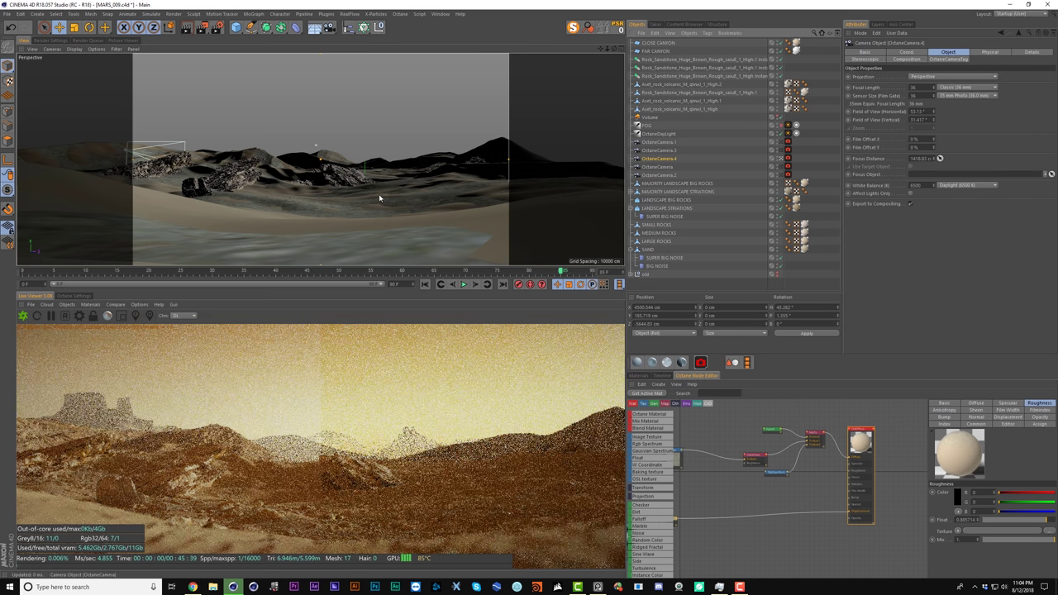
pyautogui.scroll(-4, 391, 191)
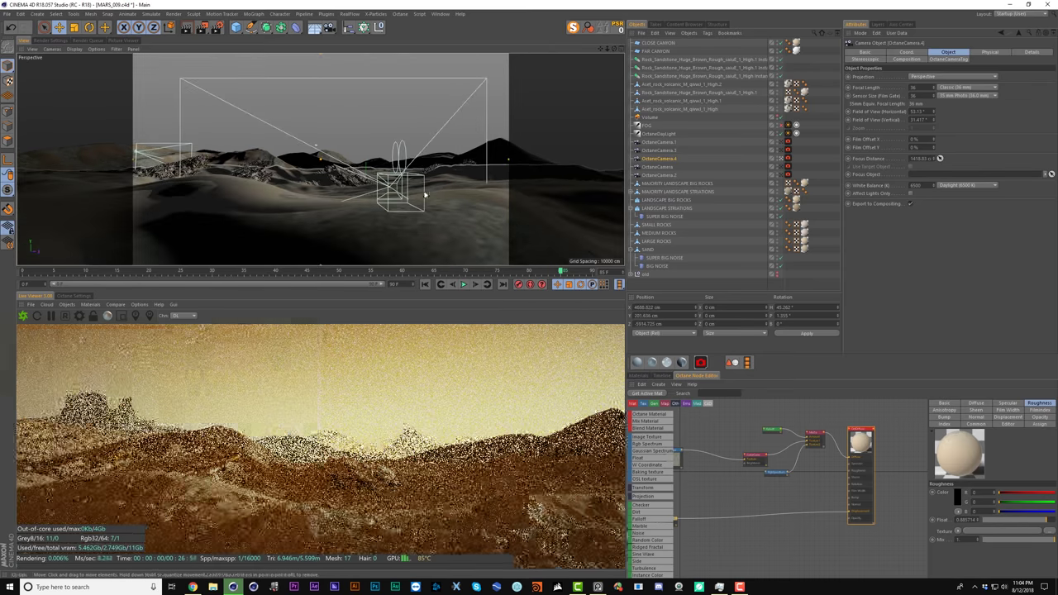
pyautogui.keyDown('alt'); pyautogui.moveTo(419, 198); pyautogui.dragTo(370, 209, button='middle'); pyautogui.keyUp('alt')
pyautogui.moveTo(370, 208); pyautogui.dragTo(377, 214)
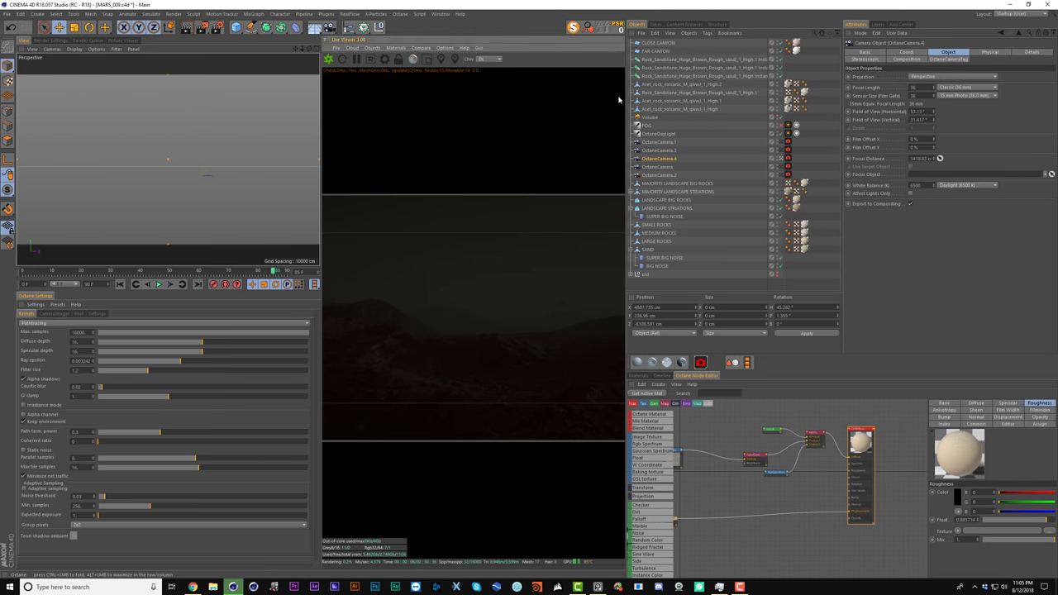
# - Widen the viewport and live render area and set the render output to 1080 × 1350 pixels
pyautogui.moveTo(626, 105); pyautogui.dragTo(696, 109)
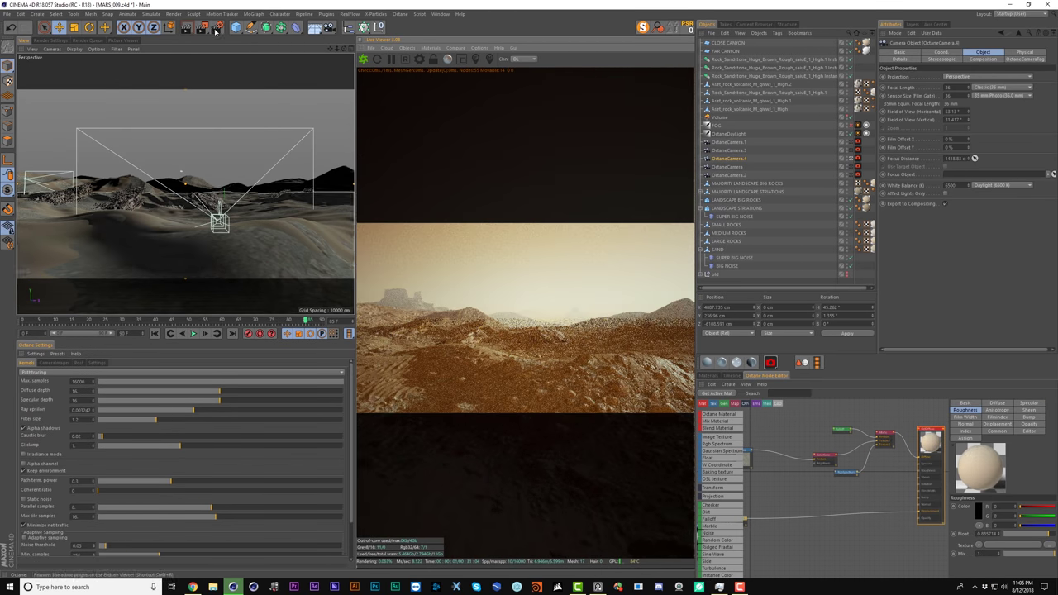
pyautogui.click(216, 29)
pyautogui.click(165, 75)
pyautogui.write('1080')
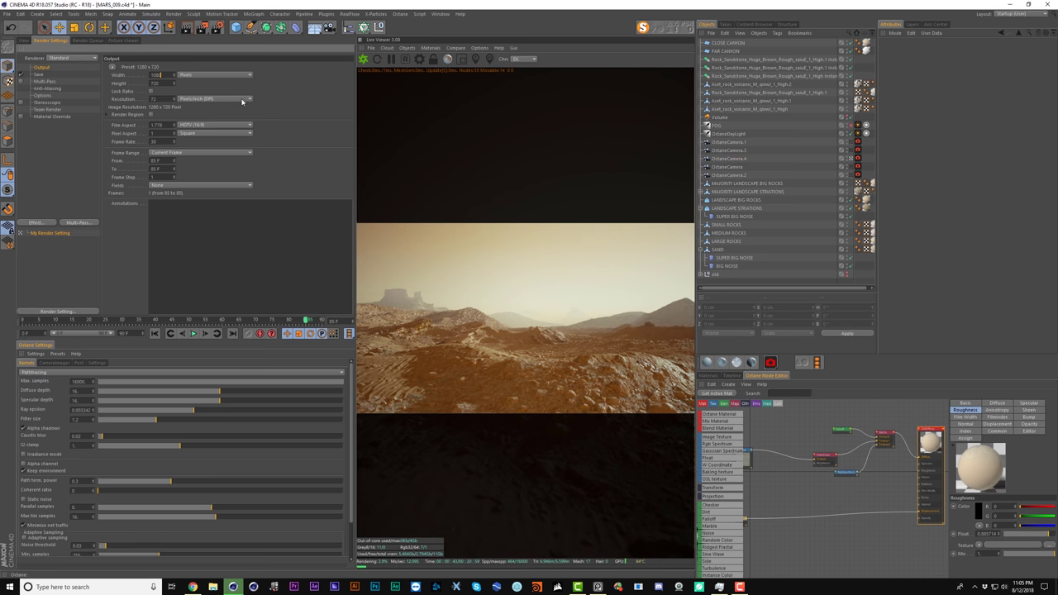
pyautogui.press('Tab')
pyautogui.write('1350')
pyautogui.press('Return')
pyautogui.click(25, 41)
# - Add a plane primitive and hide the canyons and the rock objects of the scene
pyautogui.click(236, 27)
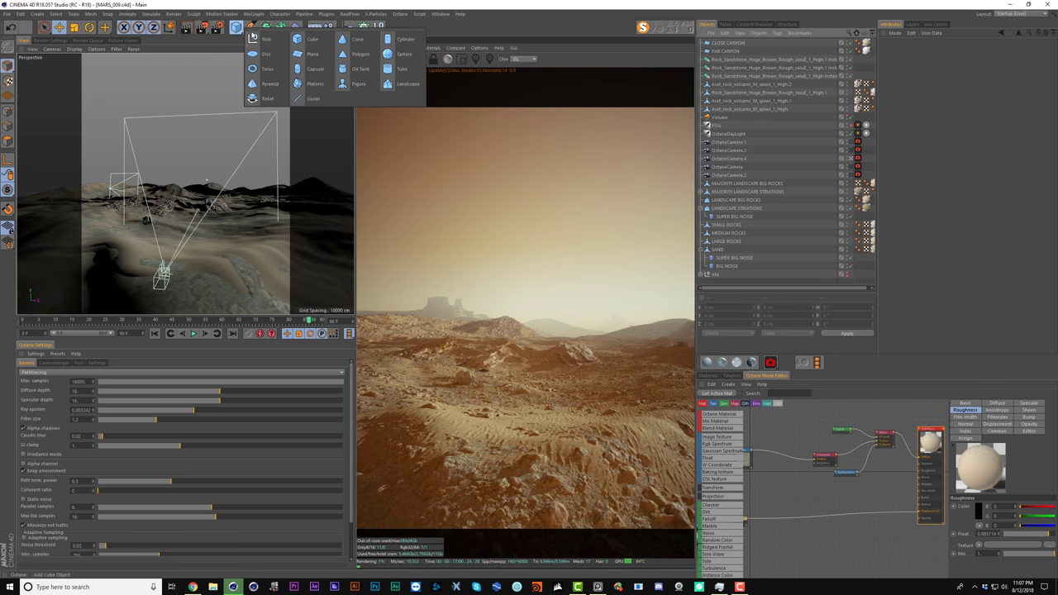
pyautogui.click(313, 54)
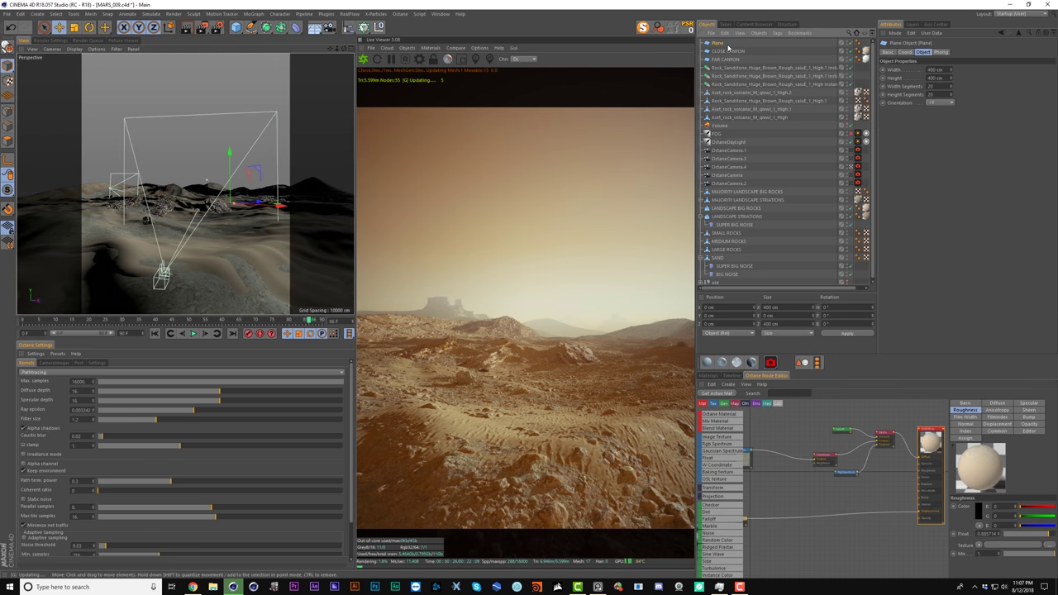
pyautogui.click(848, 52)
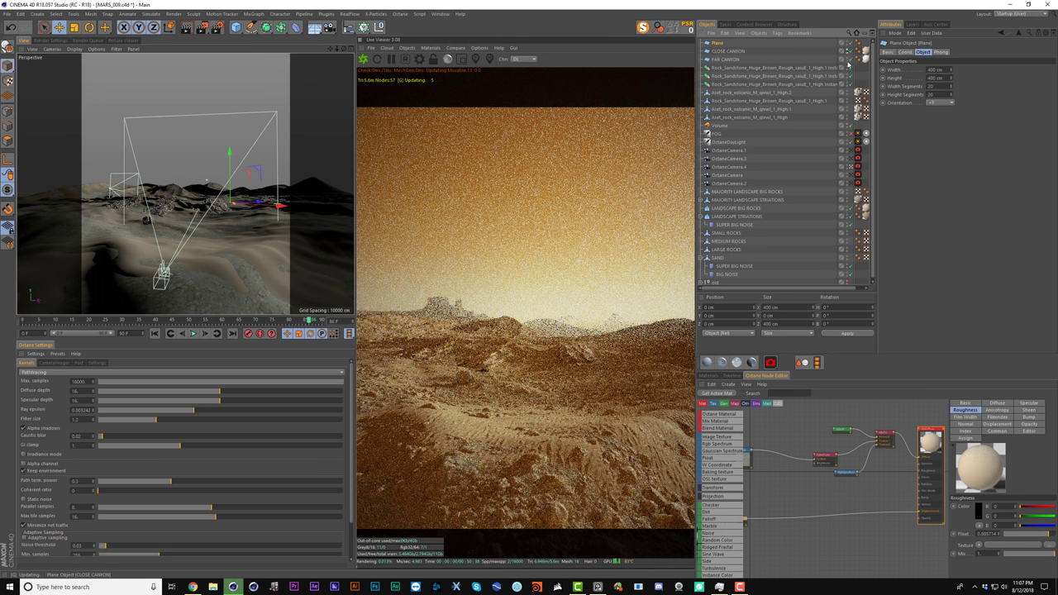
pyautogui.click(848, 116)
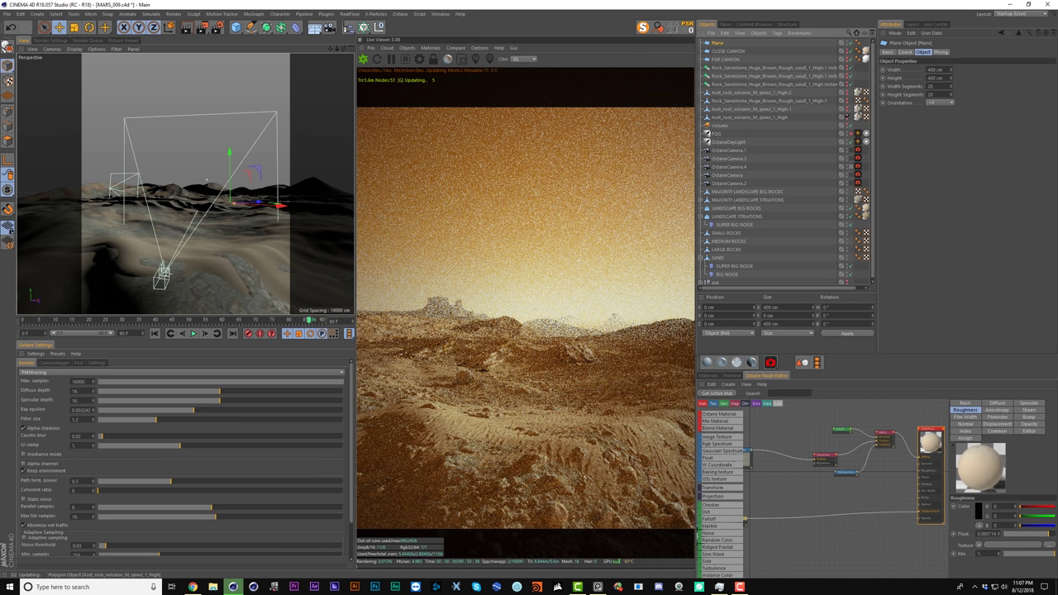
pyautogui.scroll(-2, 849, 210)
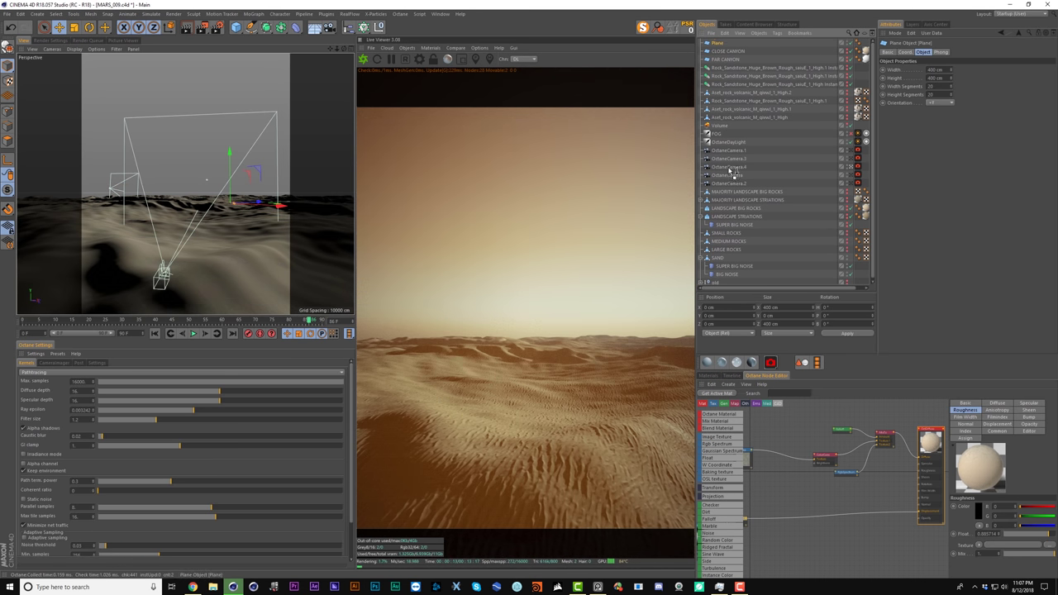
# - Nest the plane under OctaneCamera.4, reset its transform, and move it about 229 cm in front of the camera
pyautogui.moveTo(730, 171); pyautogui.dragTo(729, 167)
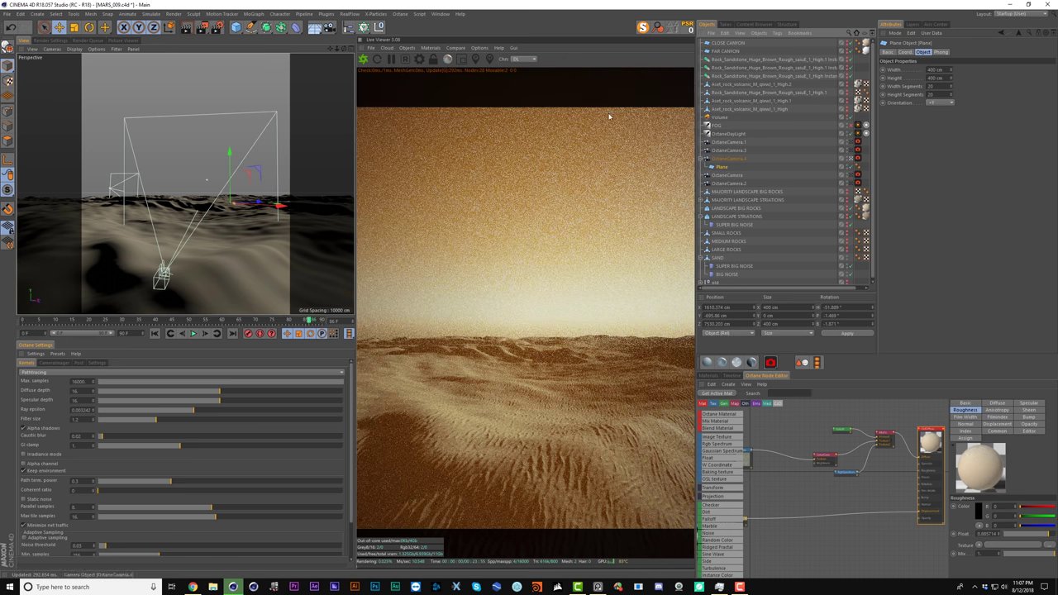
pyautogui.click(687, 29)
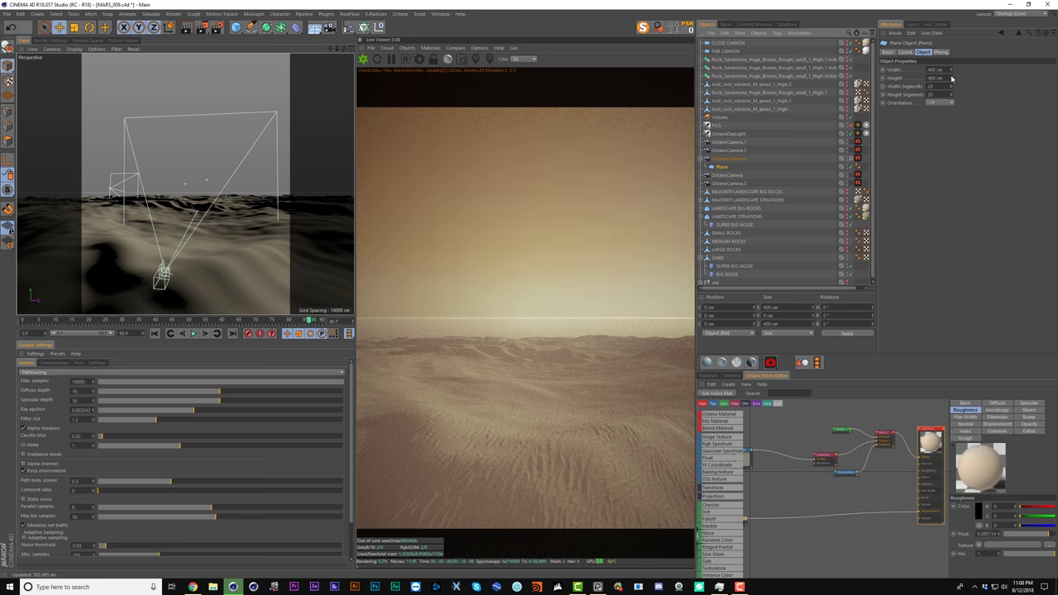
pyautogui.click(905, 53)
pyautogui.moveTo(924, 78); pyautogui.dragTo(923, 33)
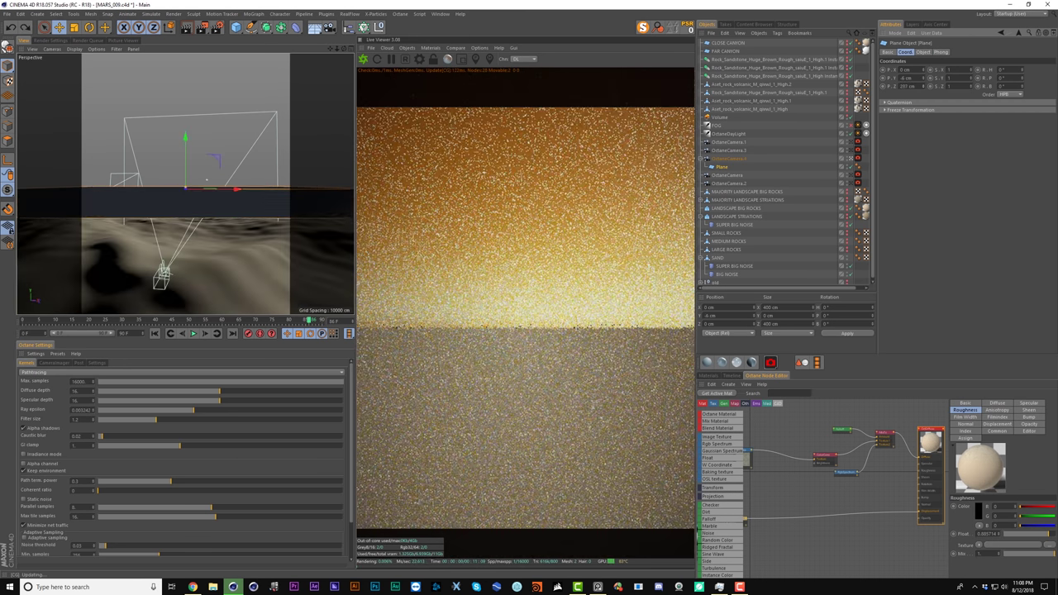
# - Rotate the plane upright to -90° and place it and a copy as side walls at X about -90 cm and 88 cm
pyautogui.press('r')
pyautogui.press('w')
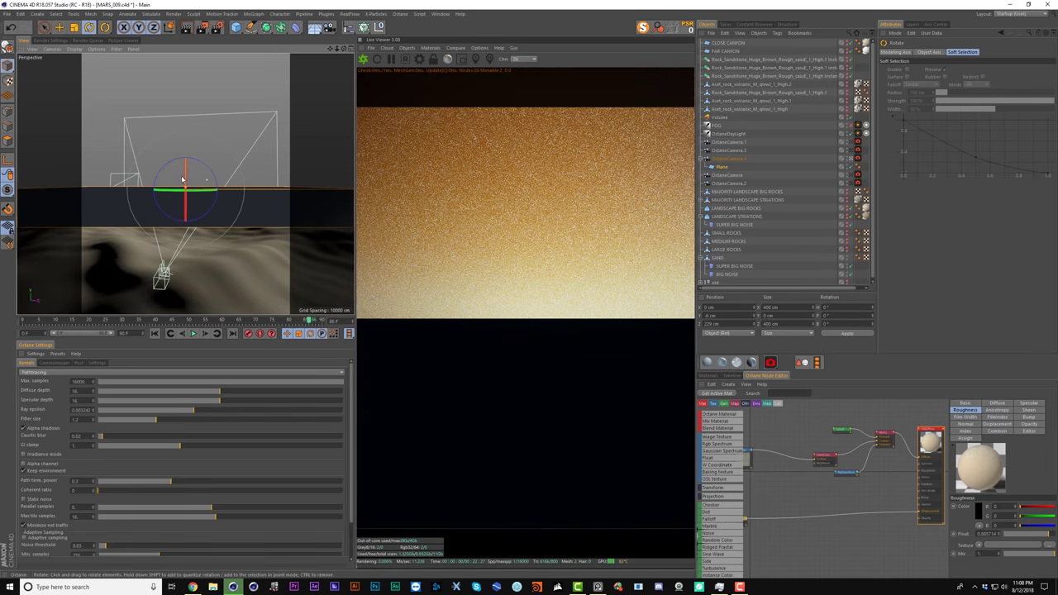
pyautogui.moveTo(203, 168); pyautogui.dragTo(201, 196)
pyautogui.press('e')
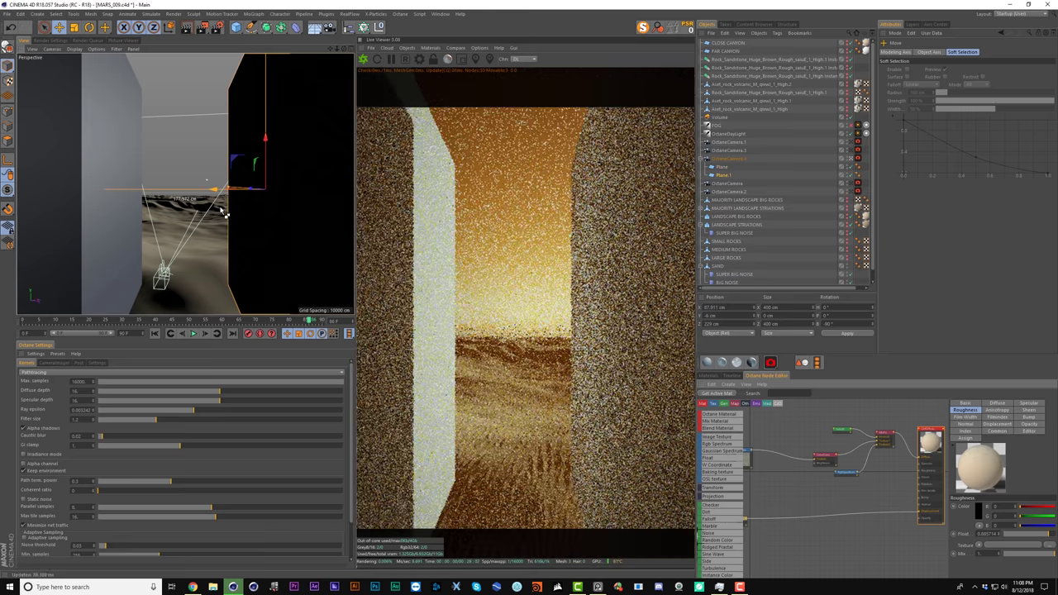
pyautogui.click(868, 146)
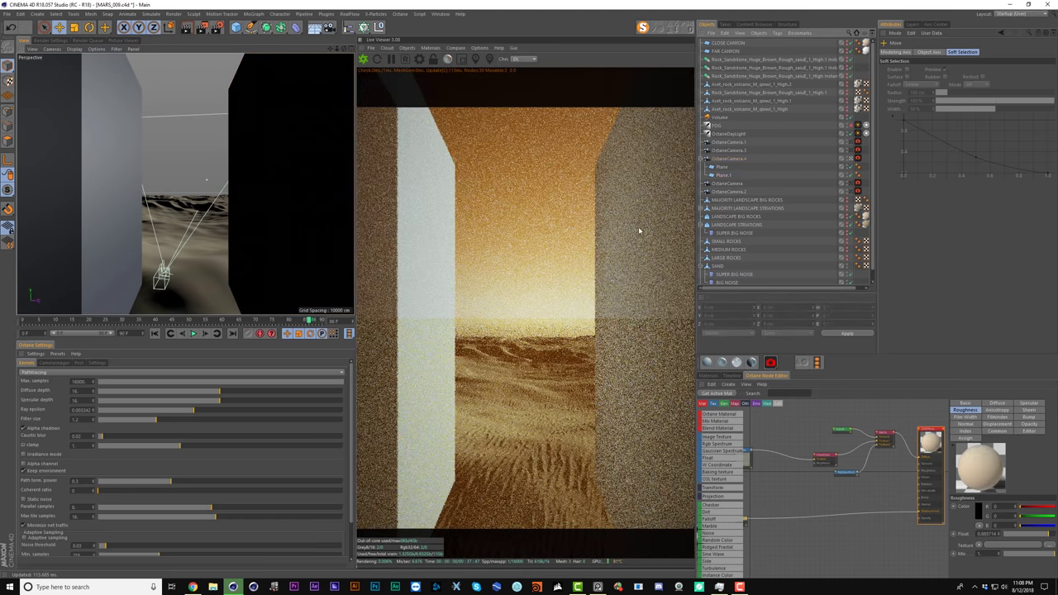
# - Lower both wall planes and stretch them vertically to about 788 cm and 785 cm
pyautogui.click(125, 221)
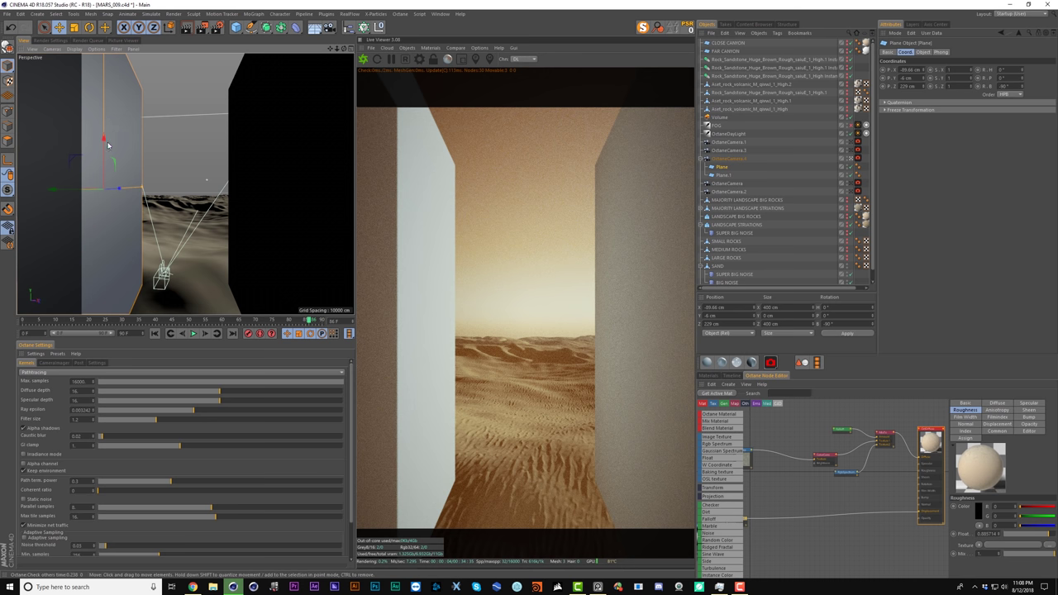
pyautogui.moveTo(107, 145); pyautogui.dragTo(125, 236)
pyautogui.moveTo(104, 101); pyautogui.dragTo(104, 9)
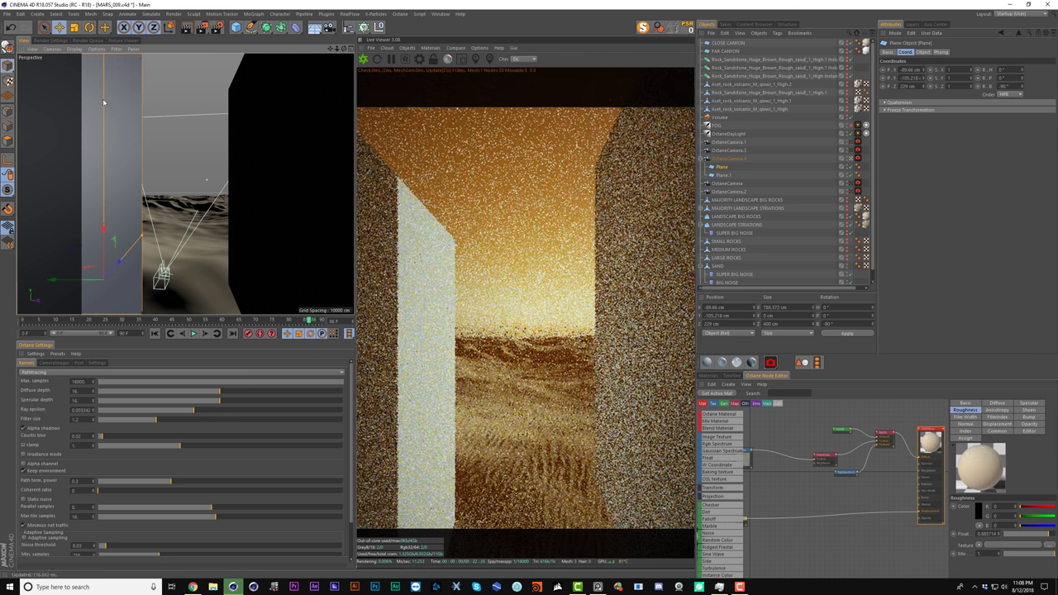
pyautogui.click(252, 113)
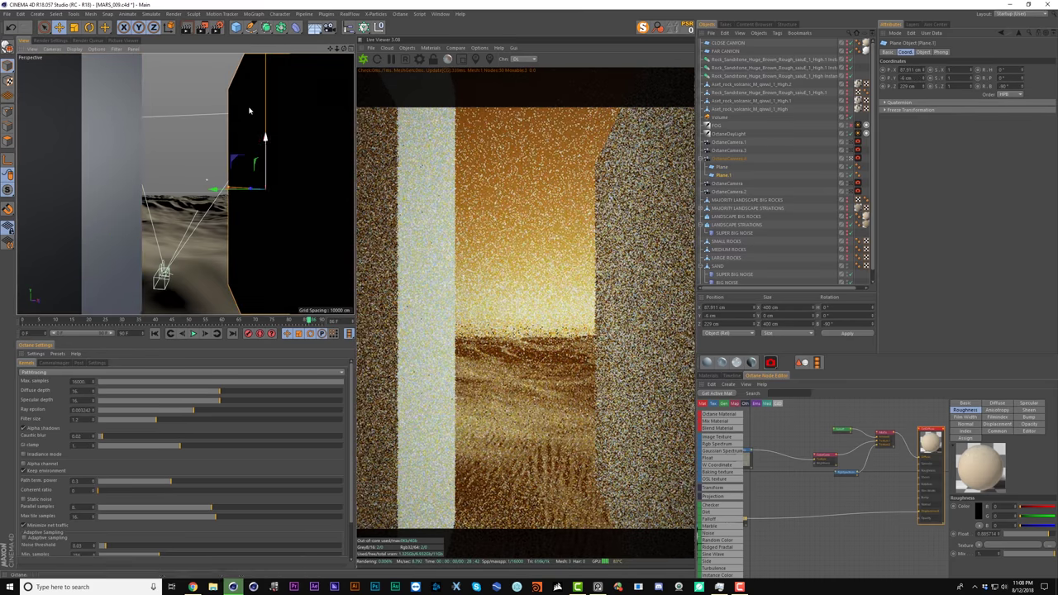
pyautogui.moveTo(249, 110); pyautogui.dragTo(267, 194)
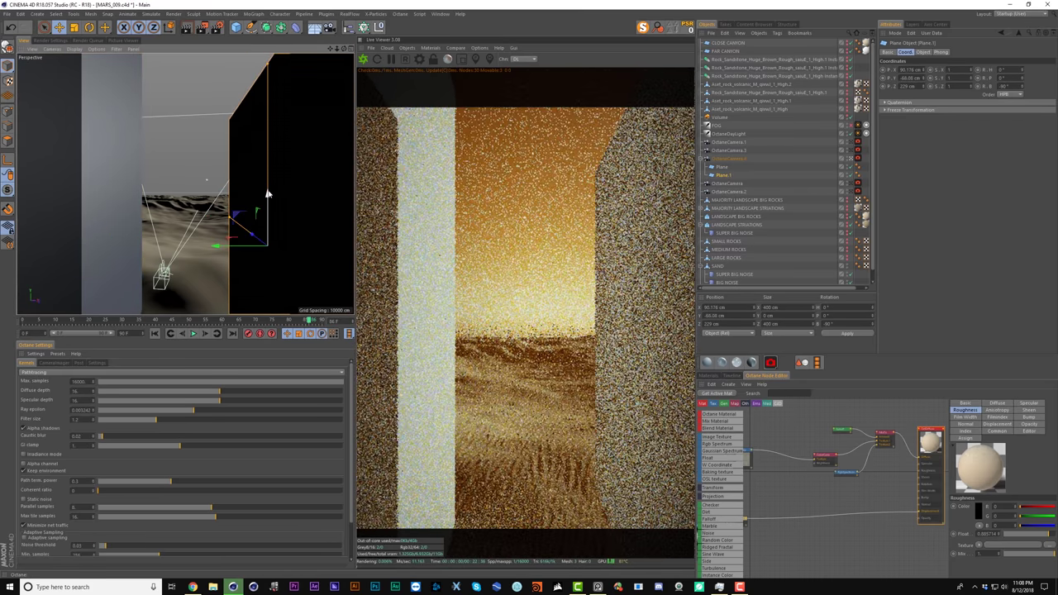
pyautogui.moveTo(269, 66); pyautogui.dragTo(268, 13)
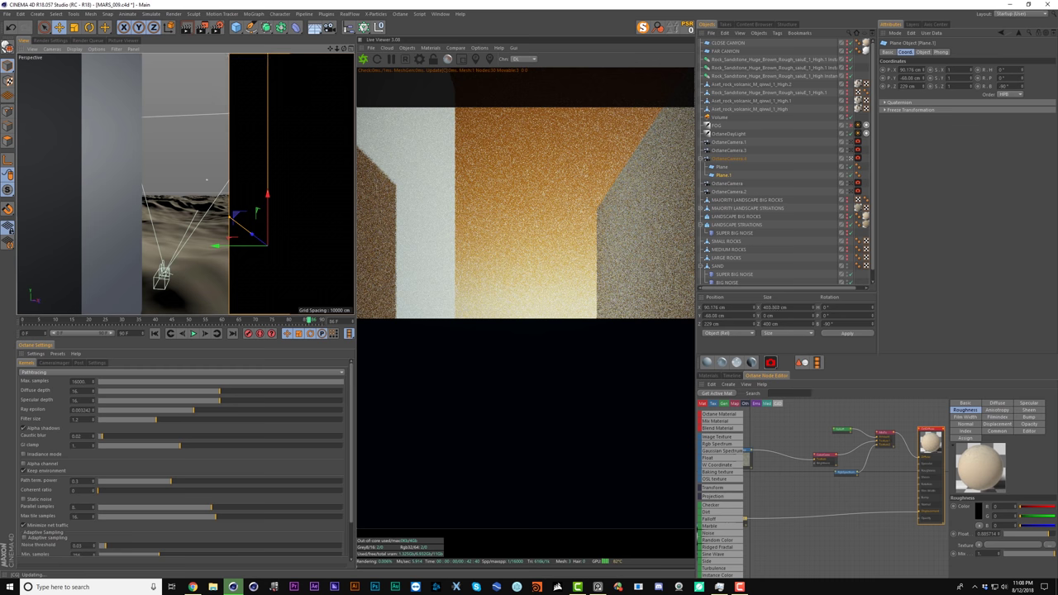
# - Take both wall planes out of the OctaneCamera.4 hierarchy and reframe the camera slightly between the walls
pyautogui.scroll(-1, 725, 159)
pyautogui.keyDown('shift'); pyautogui.click(725, 159); pyautogui.keyUp('shift')
pyautogui.moveTo(724, 158); pyautogui.dragTo(729, 144)
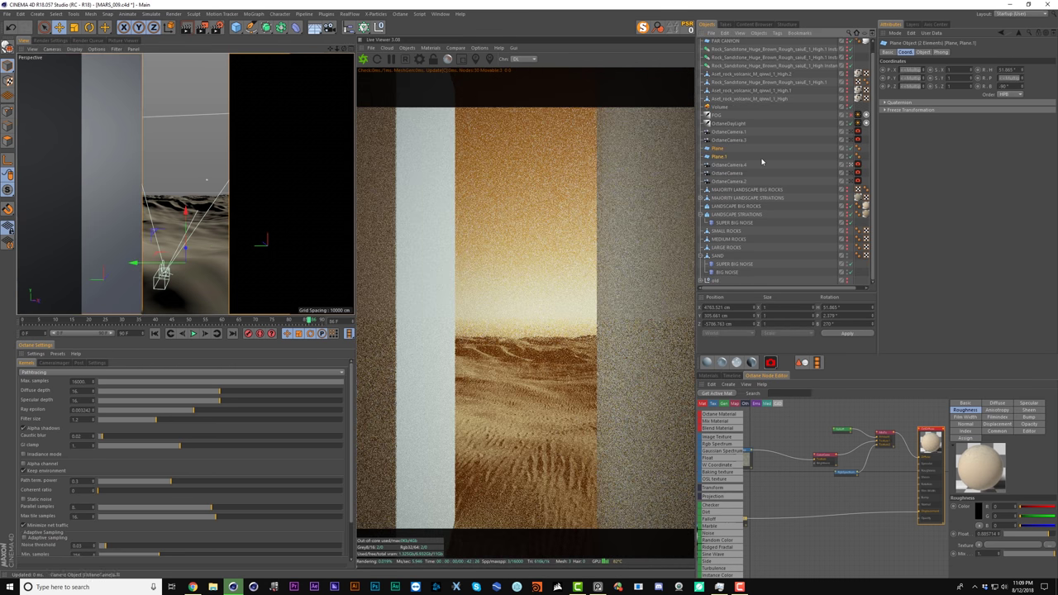
pyautogui.click(753, 166)
pyautogui.keyDown('alt'); pyautogui.moveTo(149, 240); pyautogui.dragTo(149, 254, button='right'); pyautogui.keyUp('alt')
pyautogui.keyDown('alt'); pyautogui.moveTo(151, 257); pyautogui.dragTo(161, 239); pyautogui.keyUp('alt')
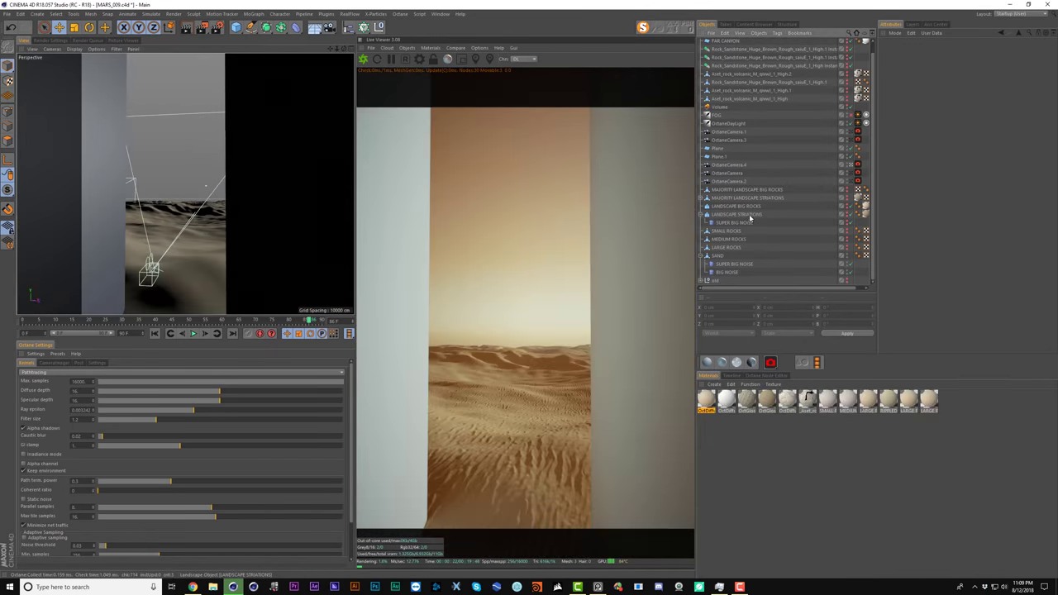
# - Find the glossy material used on LANDSCAPE STRIATIONS and apply it to the first wall plane
pyautogui.click(750, 216)
pyautogui.click(865, 215)
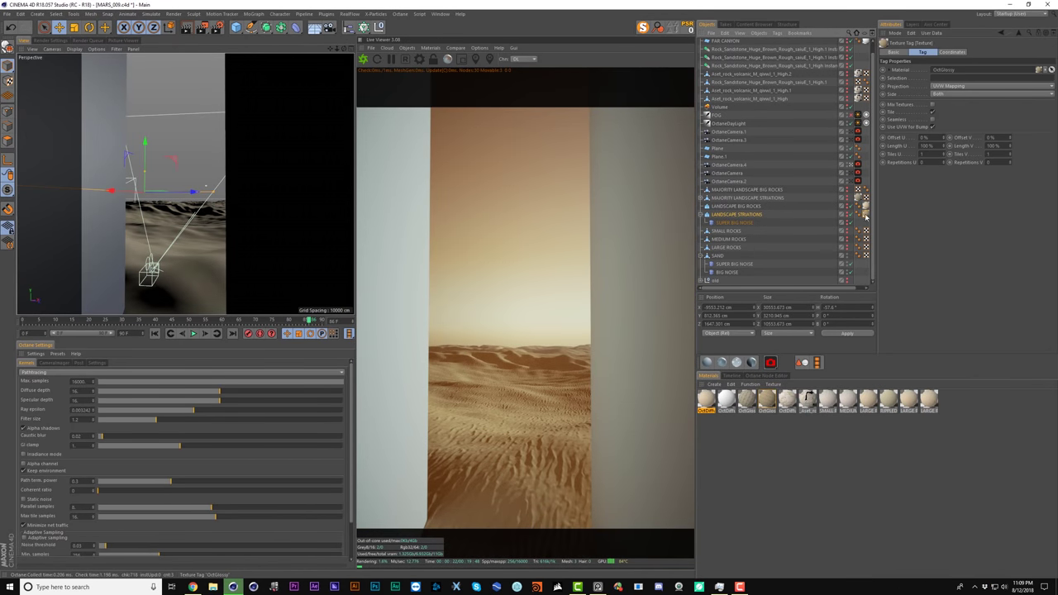
pyautogui.click(768, 402)
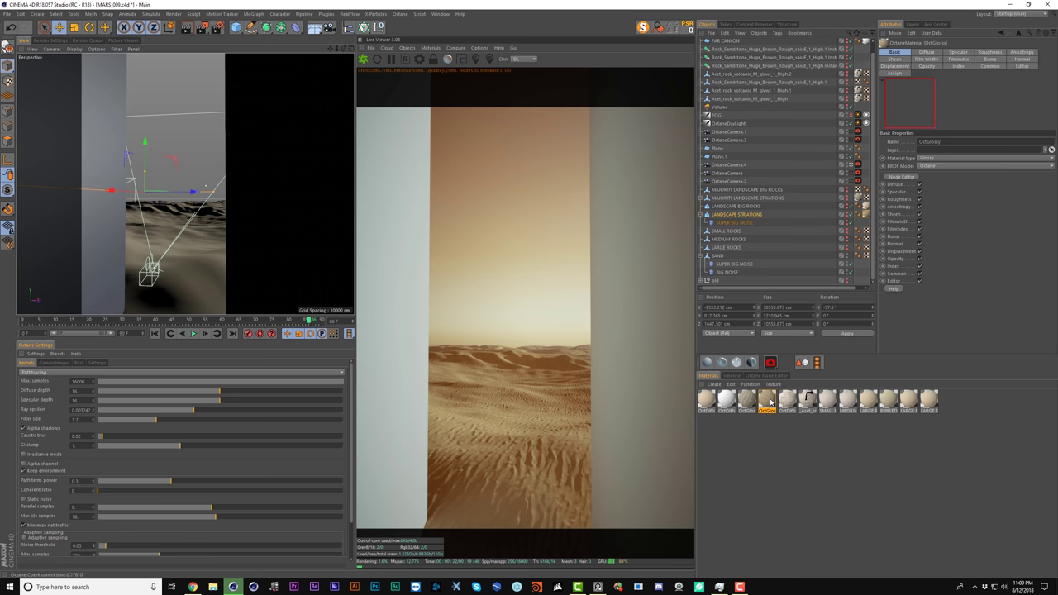
pyautogui.moveTo(768, 402); pyautogui.dragTo(725, 150)
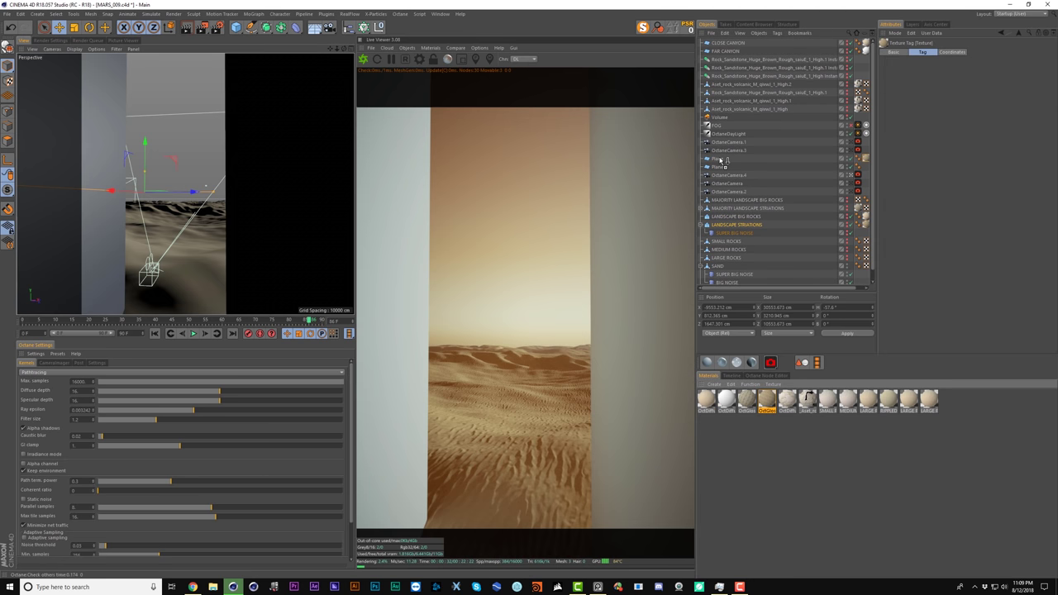
# - Rename the two wall planes L WALL and R WALL
pyautogui.click(721, 159)
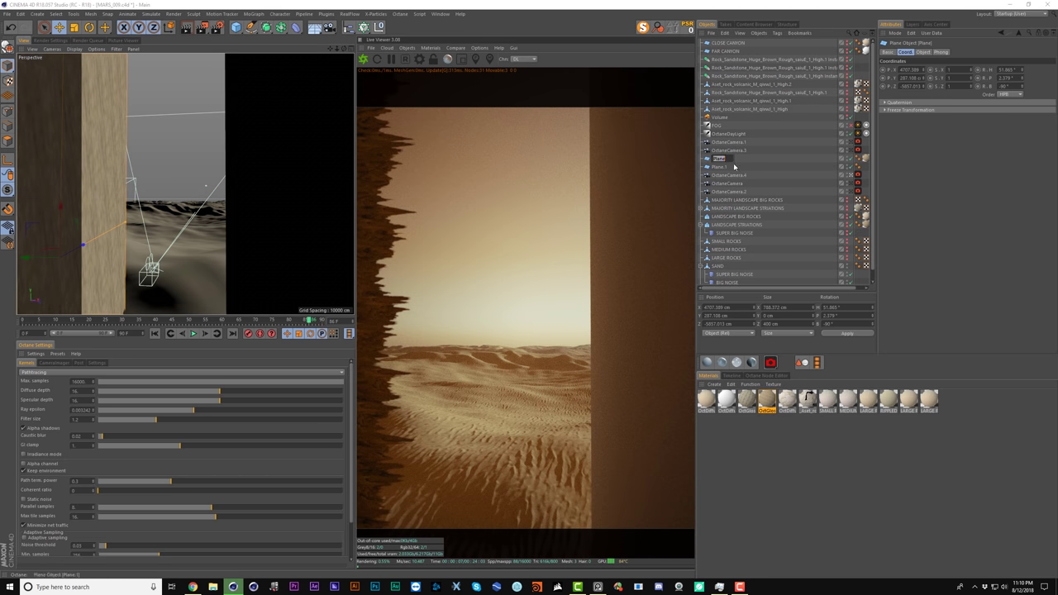
pyautogui.write('L WALL')
pyautogui.press('Return')
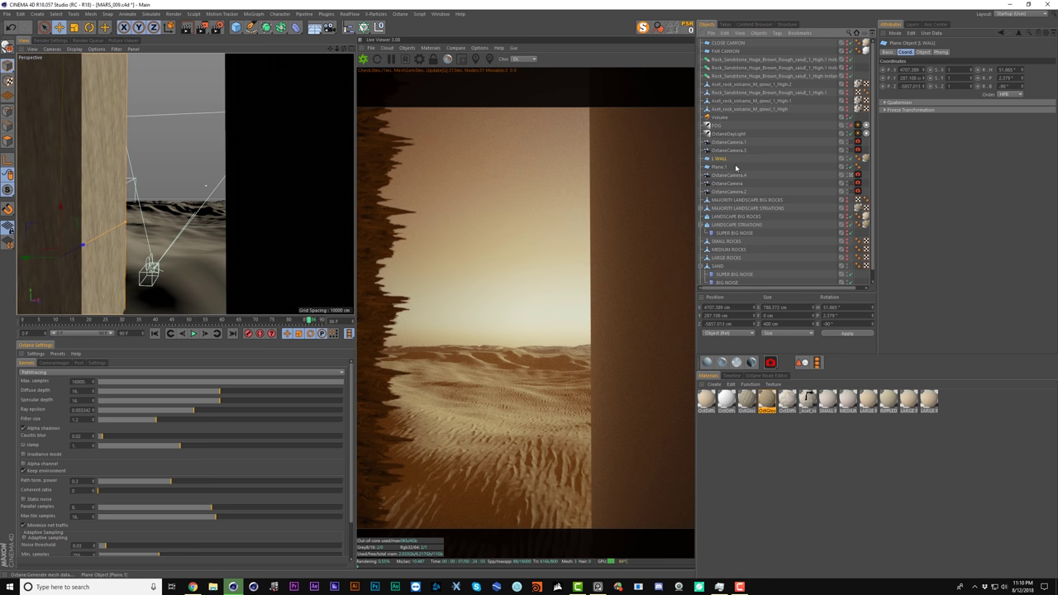
pyautogui.click(721, 167)
pyautogui.doubleClick(723, 167)
pyautogui.write('B')
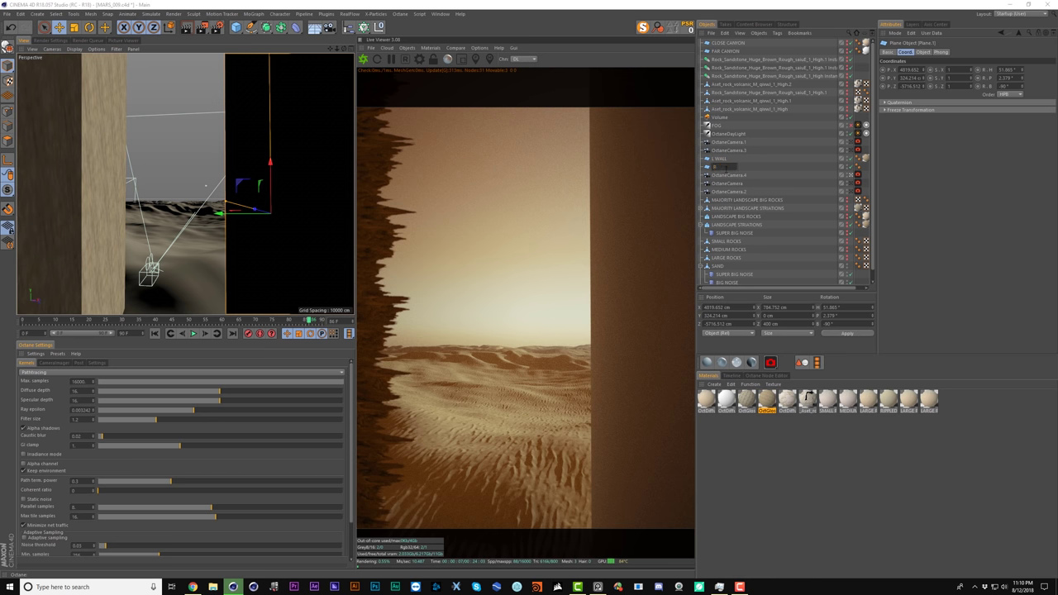
pyautogui.write(' WALL')
pyautogui.press('Return')
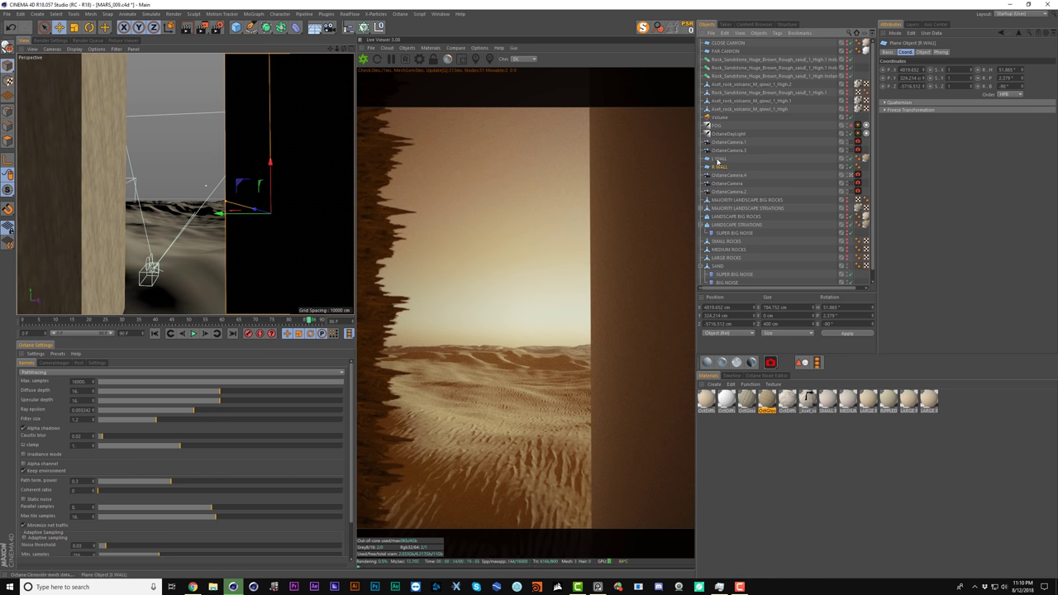
# - Move L WALL further into the view and, after trying 1000%, set its texture length to 300% in U and V
pyautogui.click(719, 158)
pyautogui.moveTo(81, 247); pyautogui.dragTo(132, 219)
pyautogui.click(866, 159)
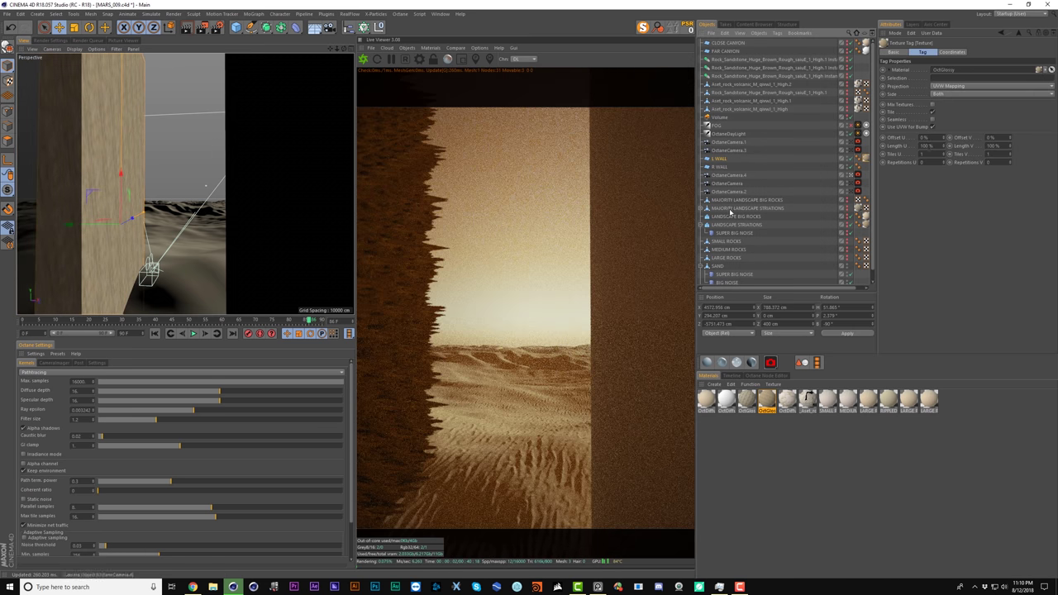
pyautogui.click(927, 145)
pyautogui.write('1000')
pyautogui.press('Return')
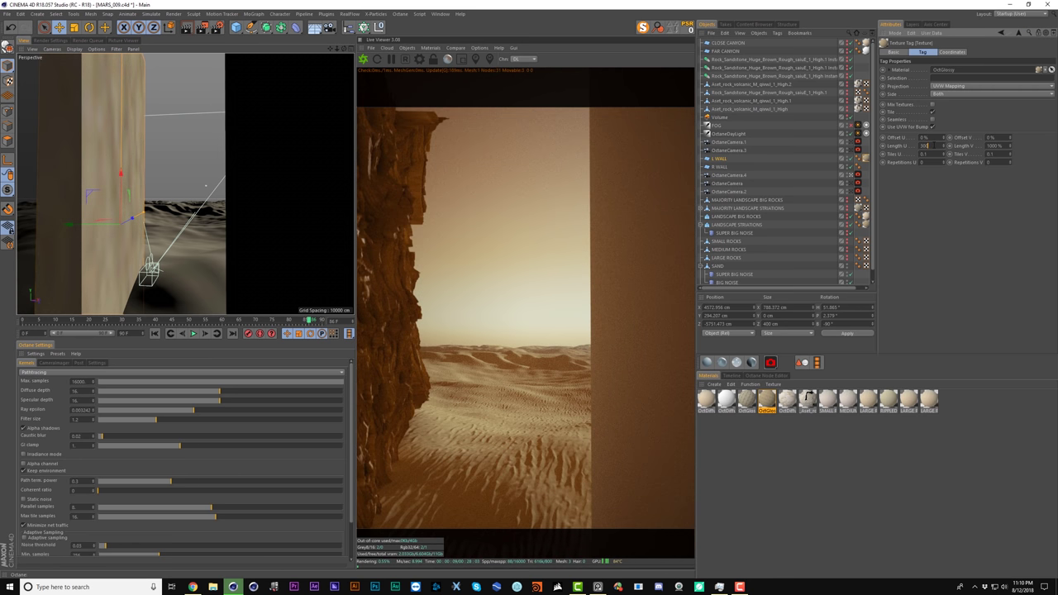
pyautogui.press('Return')
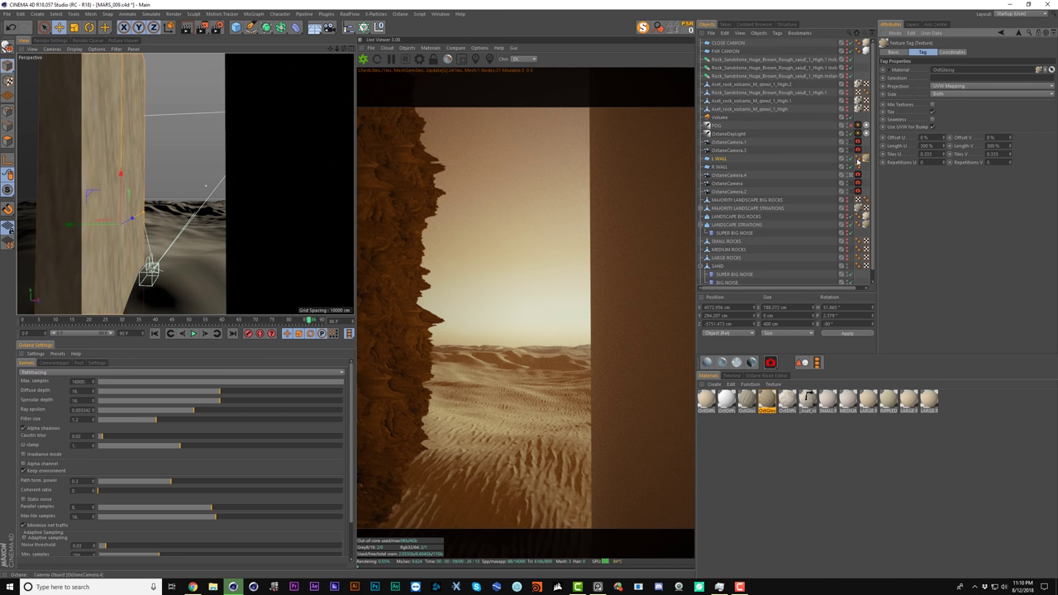
# - Duplicate the glossy striations material and assign the copy to L WALL's texture tag
pyautogui.keyDown('ctrl'); pyautogui.moveTo(766, 399); pyautogui.dragTo(952, 393); pyautogui.keyUp('ctrl')
pyautogui.hotkey('ctrl', 'v')
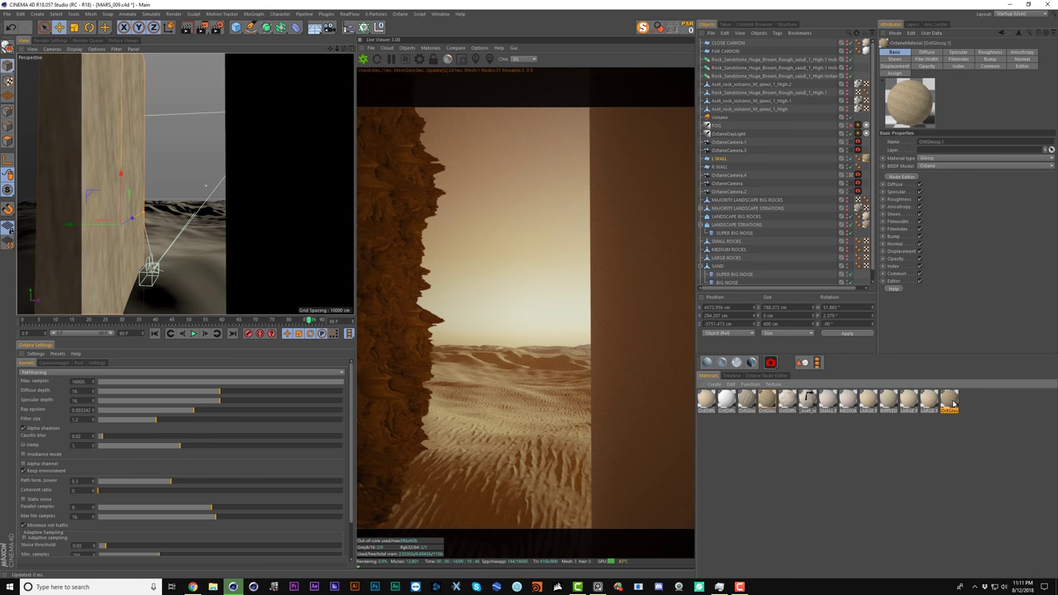
pyautogui.moveTo(877, 166); pyautogui.dragTo(858, 158)
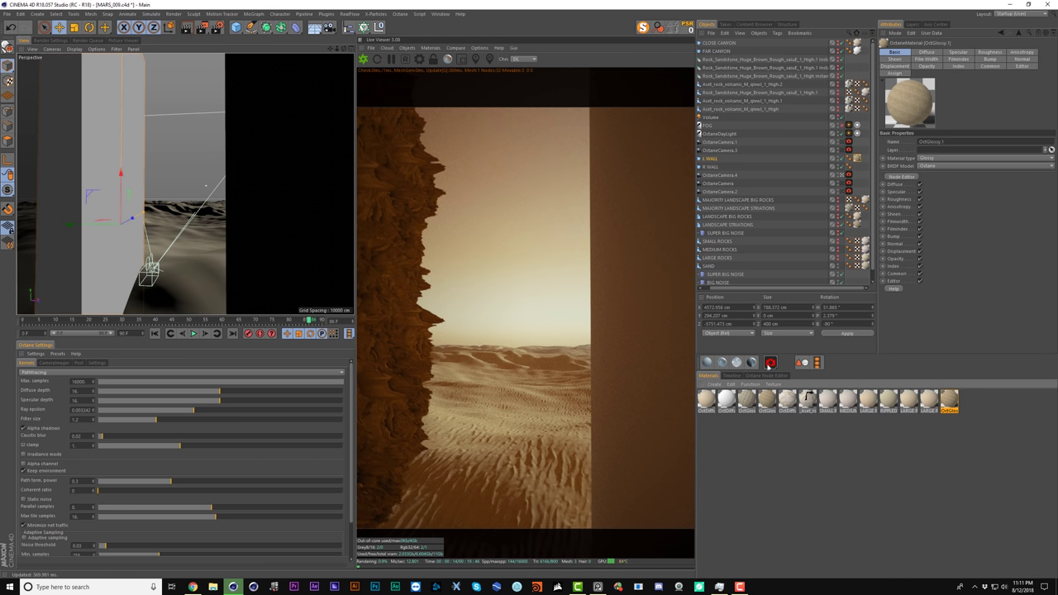
# - Load the copied material's node graph and set its Transform node's Z rotation to 90°
pyautogui.click(773, 377)
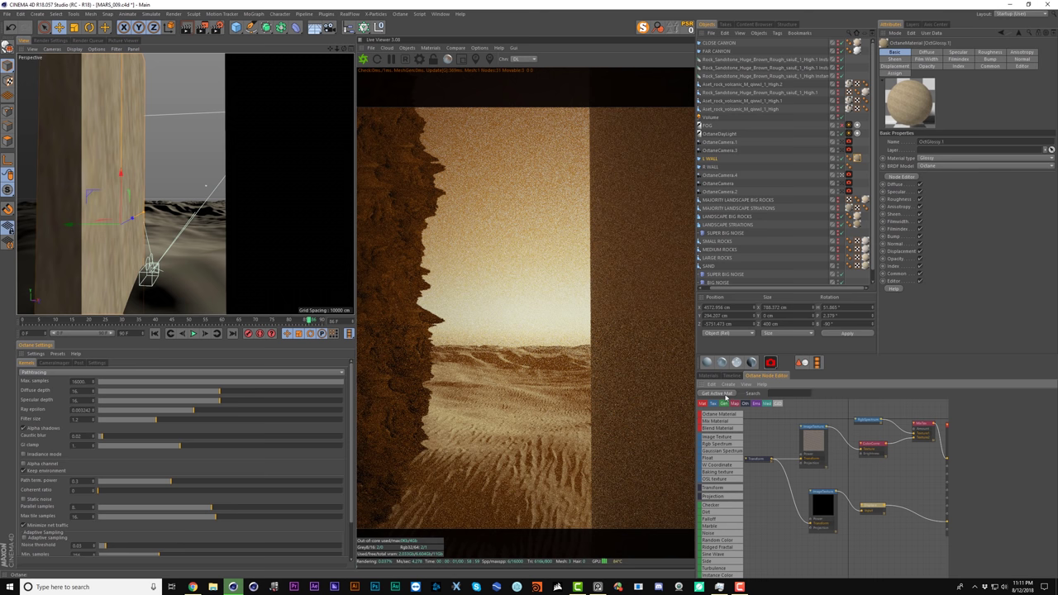
pyautogui.click(870, 510)
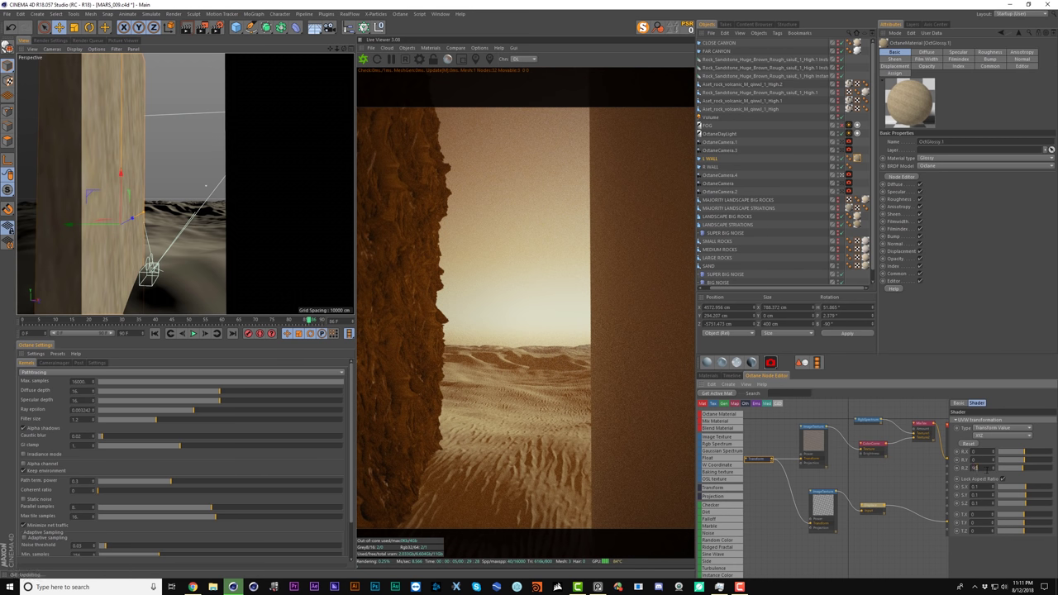
pyautogui.click(982, 467)
pyautogui.write('90')
pyautogui.press('Return')
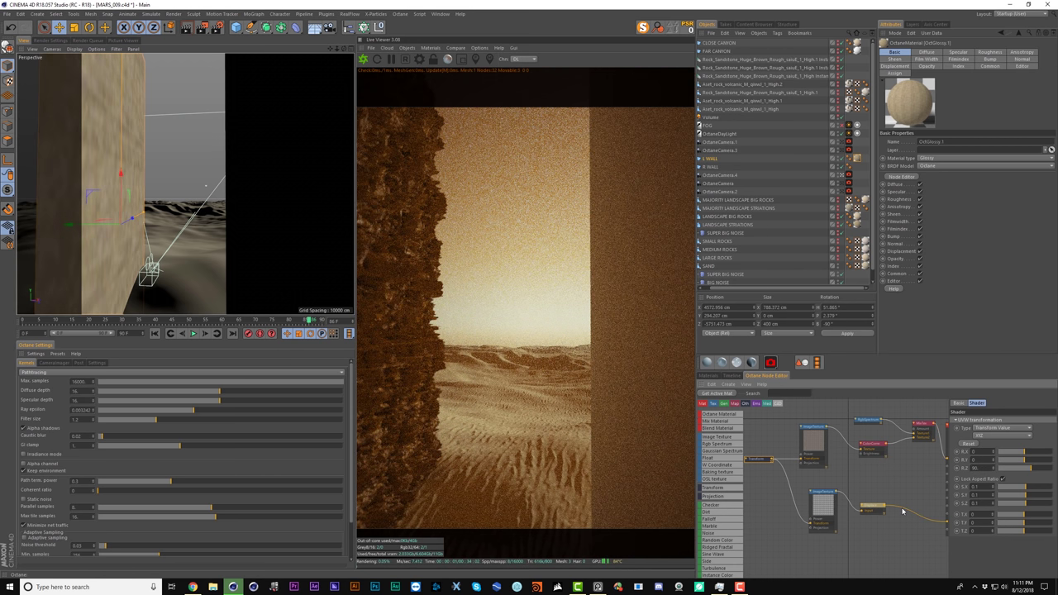
# - Disconnect the Displacement node from the wall material and set the Transform node's Z rotation to about -92°
pyautogui.click(902, 510)
pyautogui.press('Delete')
pyautogui.click(756, 463)
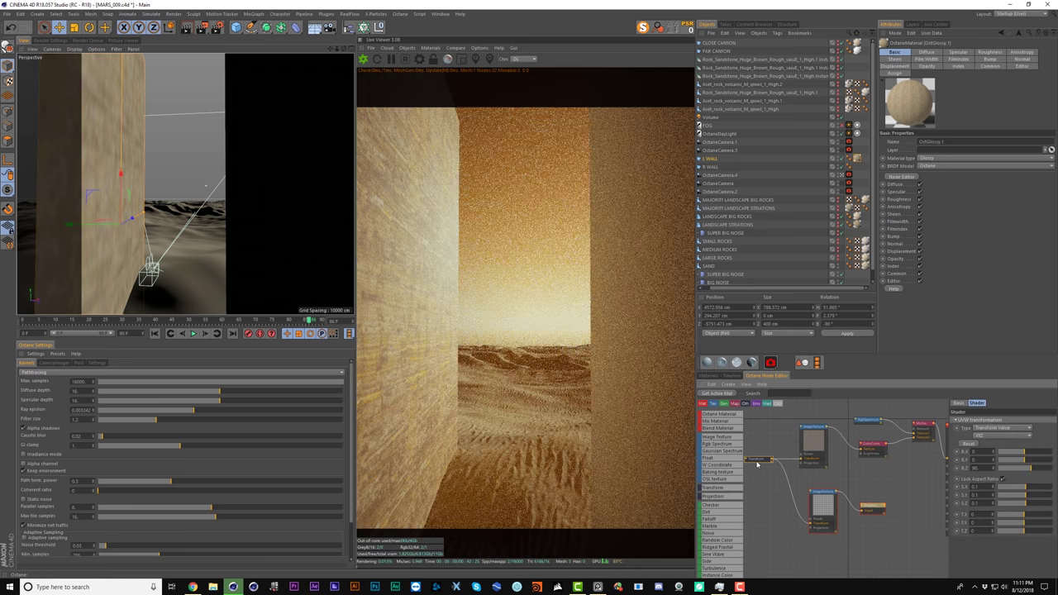
pyautogui.moveTo(1032, 469); pyautogui.dragTo(1018, 473)
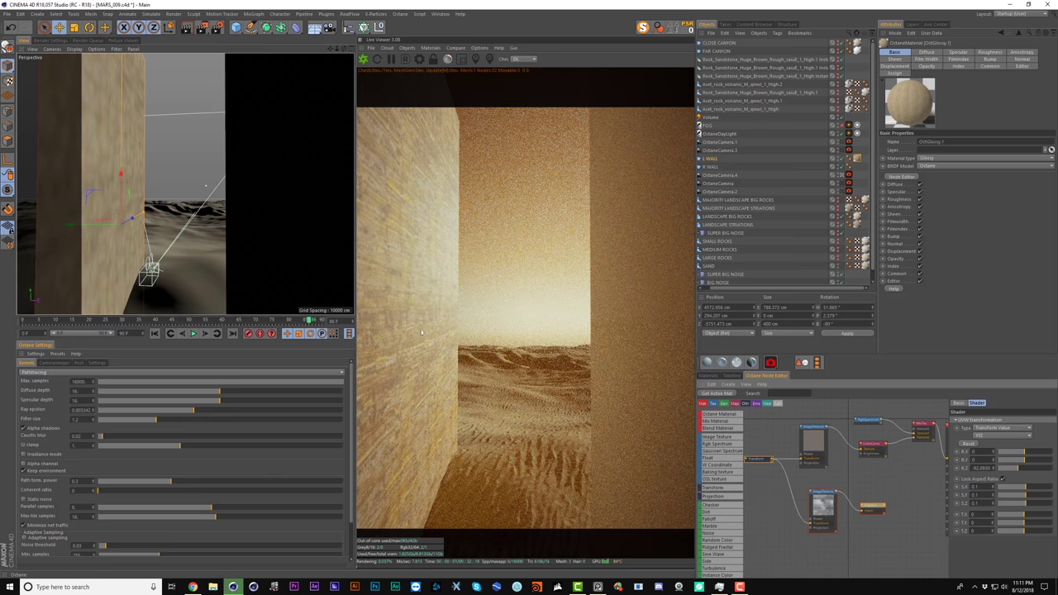
pyautogui.moveTo(917, 502); pyautogui.dragTo(893, 506, button='middle')
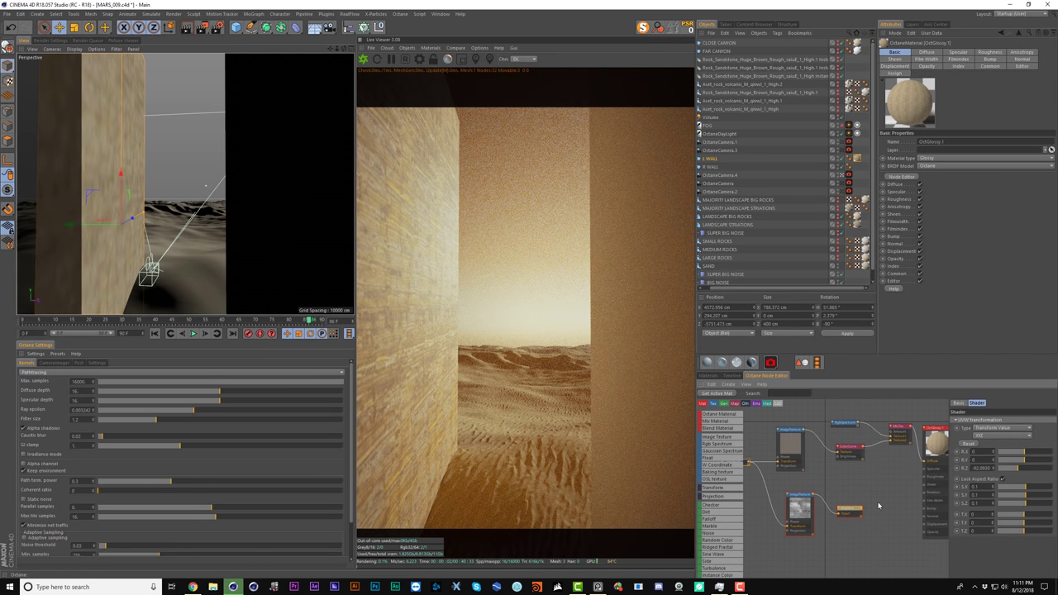
# - Reconnect the Displacement node to the material's displacement channel and set its amount to 40 cm
pyautogui.moveTo(863, 512); pyautogui.dragTo(924, 524)
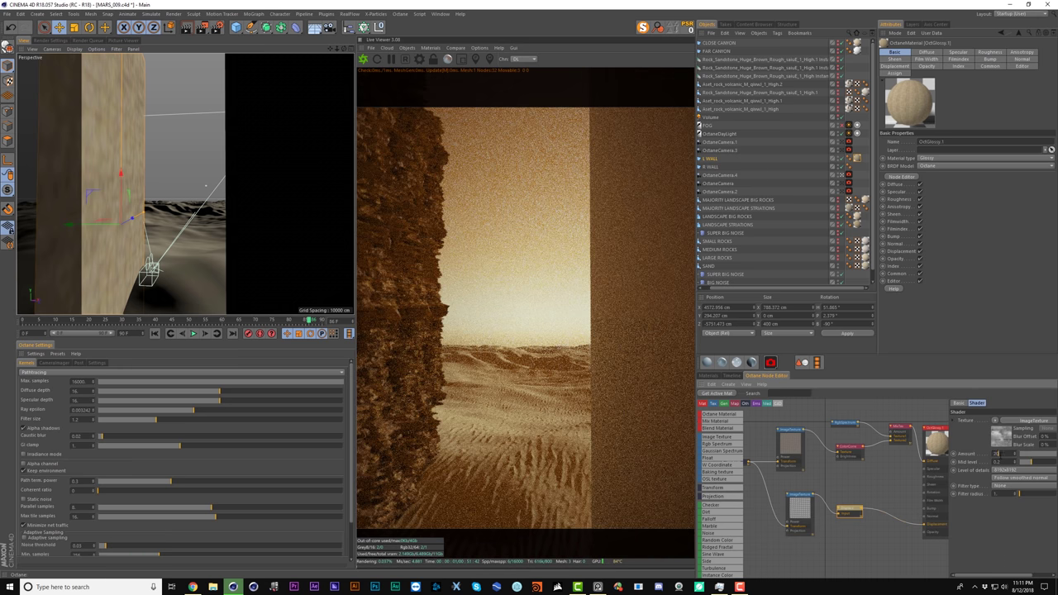
pyautogui.press('Return')
pyautogui.moveTo(873, 478); pyautogui.dragTo(912, 479, button='middle')
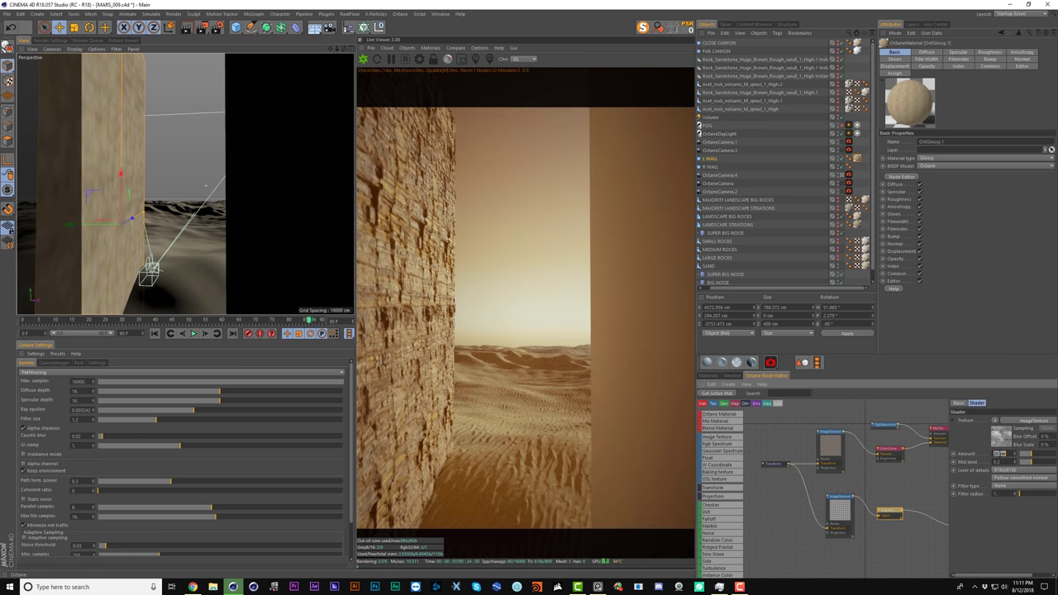
pyautogui.write('40')
pyautogui.press('Return')
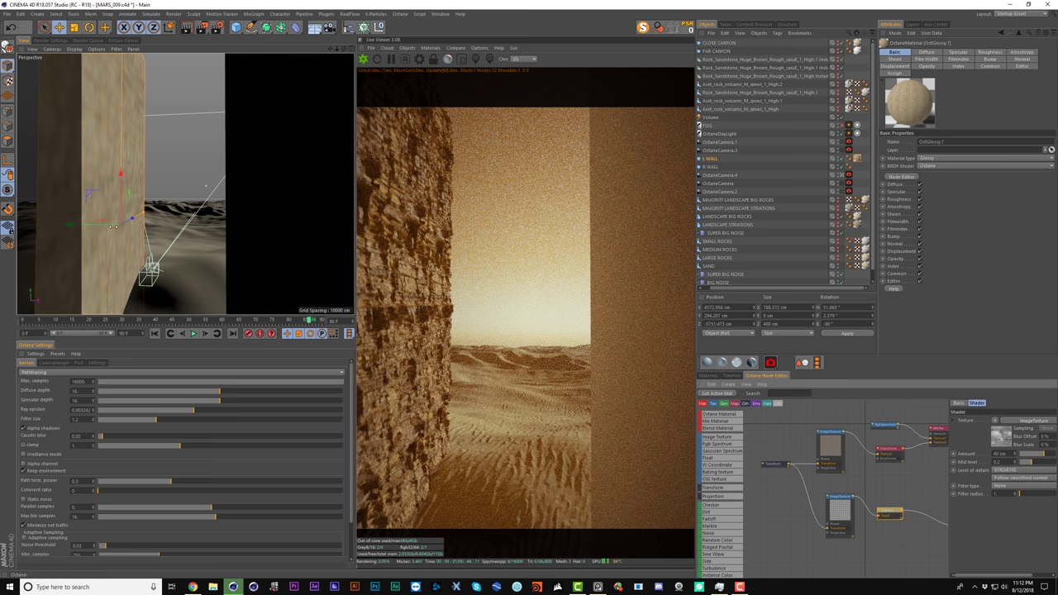
# - Rotate L WALL's heading by 180° and set the Transform node's locked scale to 0.2
pyautogui.press('r')
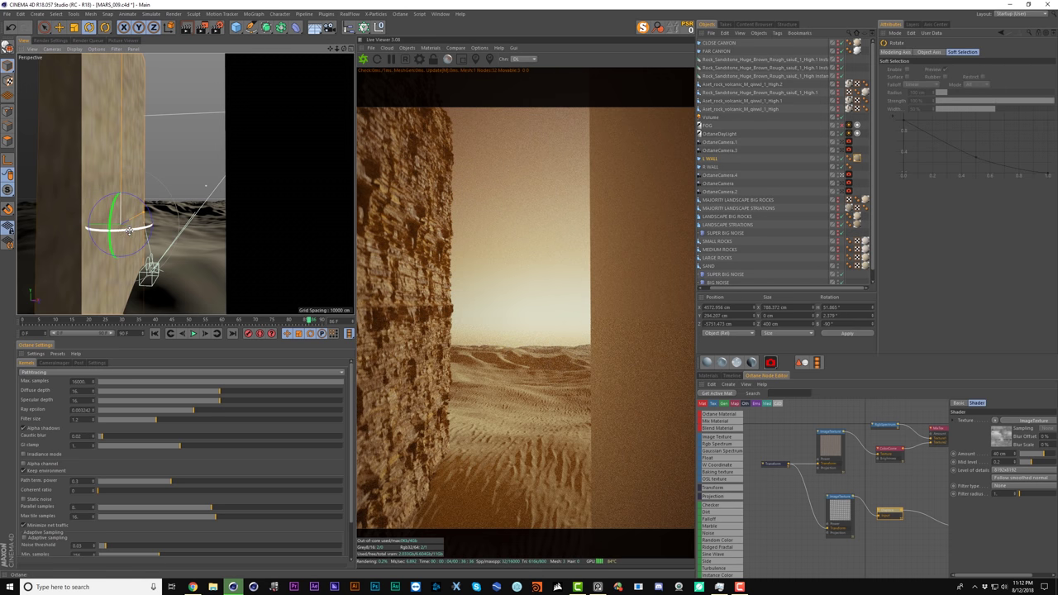
pyautogui.moveTo(128, 229); pyautogui.dragTo(289, 224)
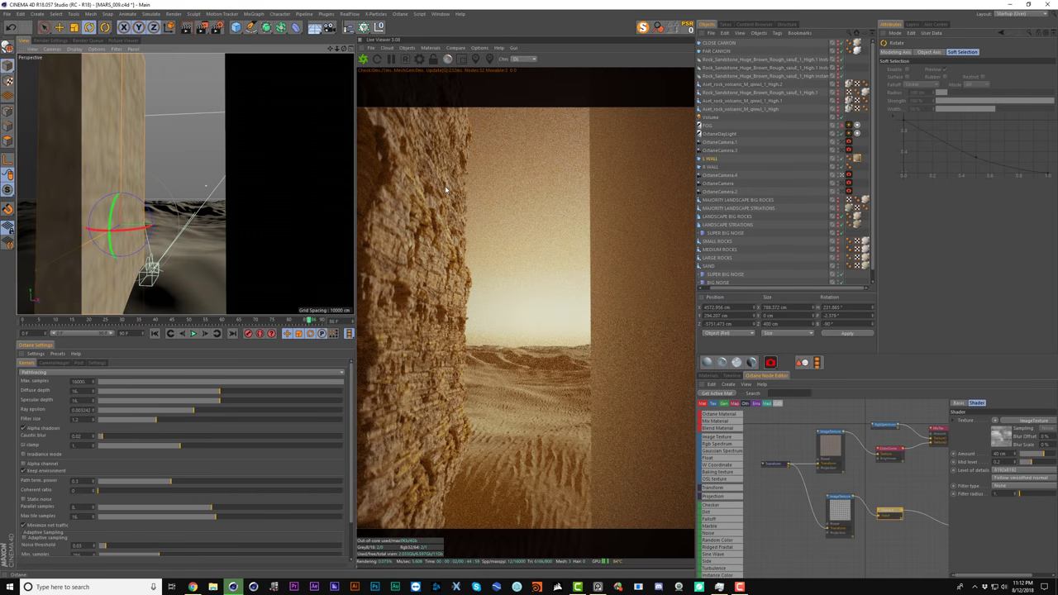
pyautogui.click(765, 473)
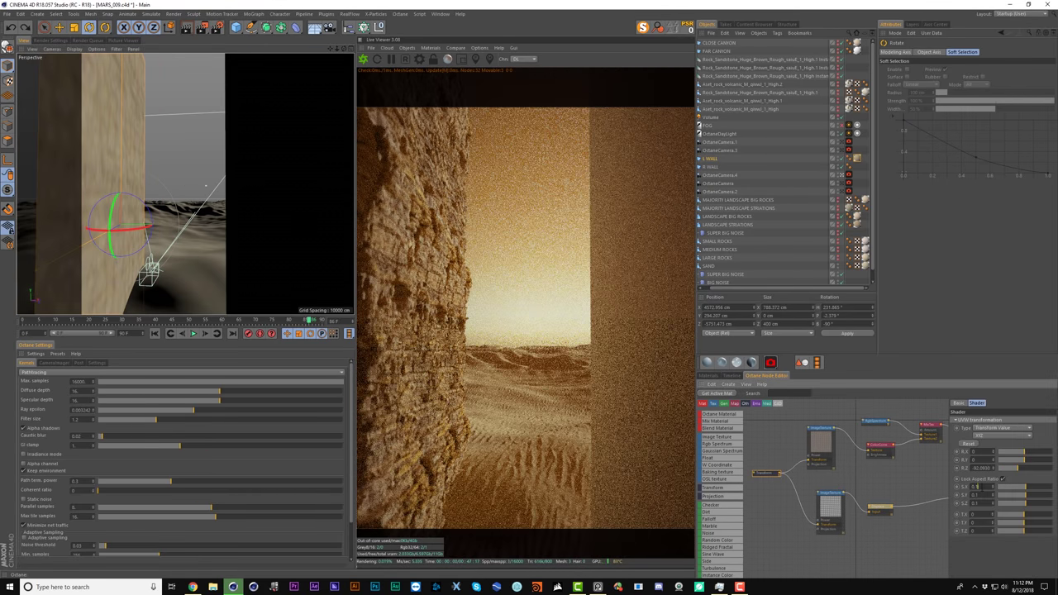
pyautogui.press('Return')
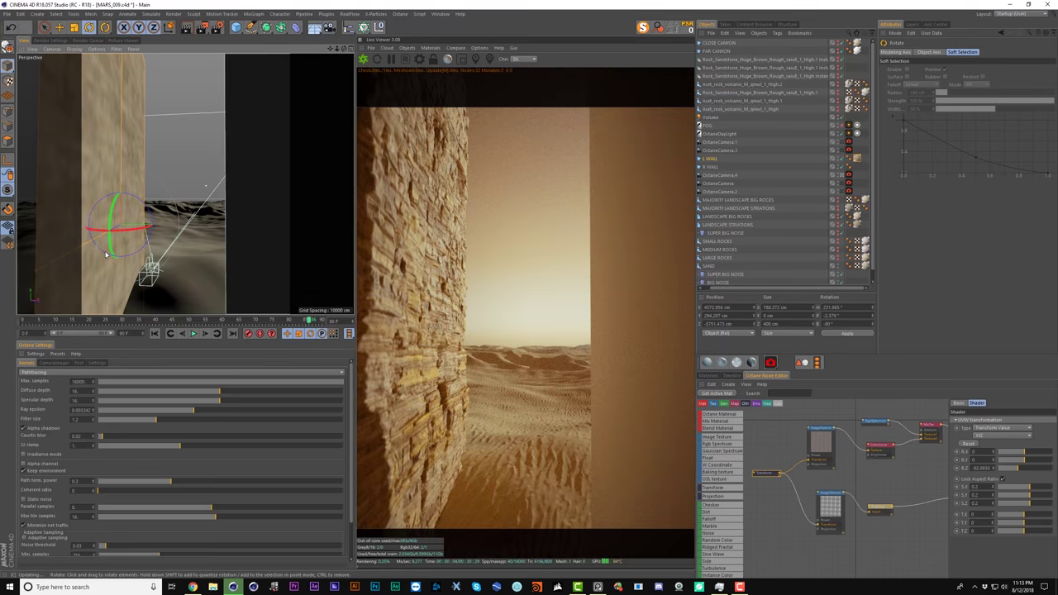
# - Hide R WALL and stretch the L WALL plane to about 975 cm along its Z size
pyautogui.keyDown('alt'); pyautogui.moveTo(113, 250); pyautogui.dragTo(22, 255); pyautogui.keyUp('alt')
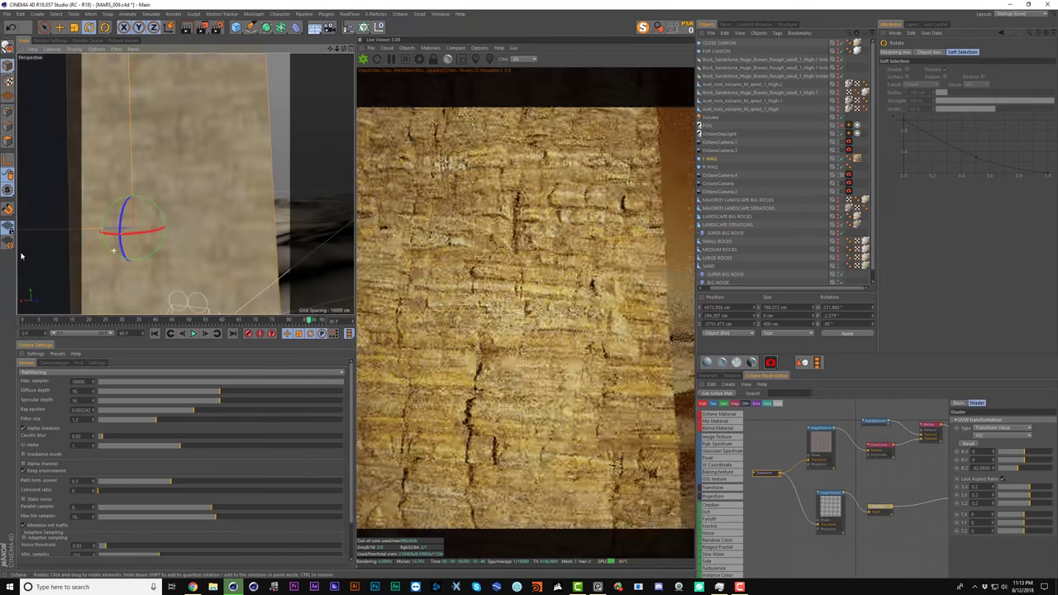
pyautogui.keyDown('alt'); pyautogui.moveTo(153, 208); pyautogui.dragTo(149, 235, button='right'); pyautogui.keyUp('alt')
pyautogui.keyDown('alt'); pyautogui.moveTo(148, 235); pyautogui.dragTo(136, 232); pyautogui.keyUp('alt')
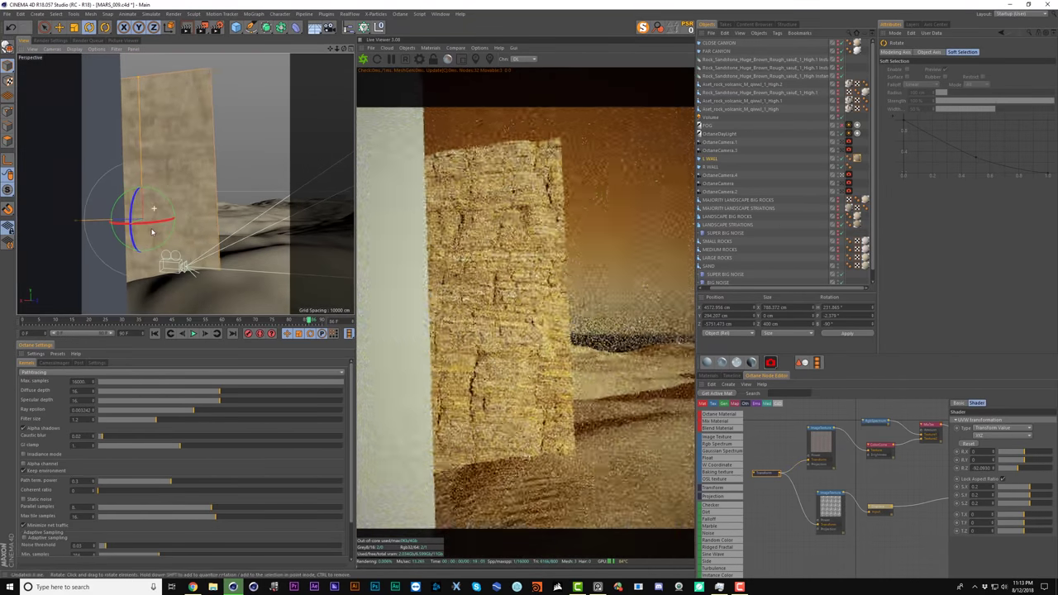
pyautogui.click(842, 168)
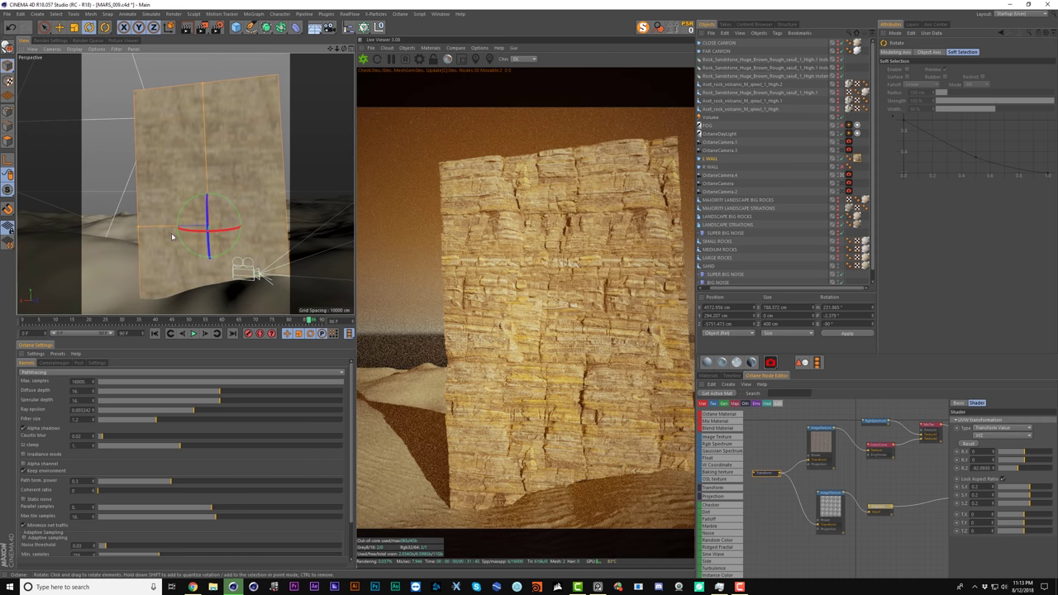
pyautogui.keyDown('alt'); pyautogui.moveTo(172, 237); pyautogui.dragTo(157, 236, button='right'); pyautogui.keyUp('alt')
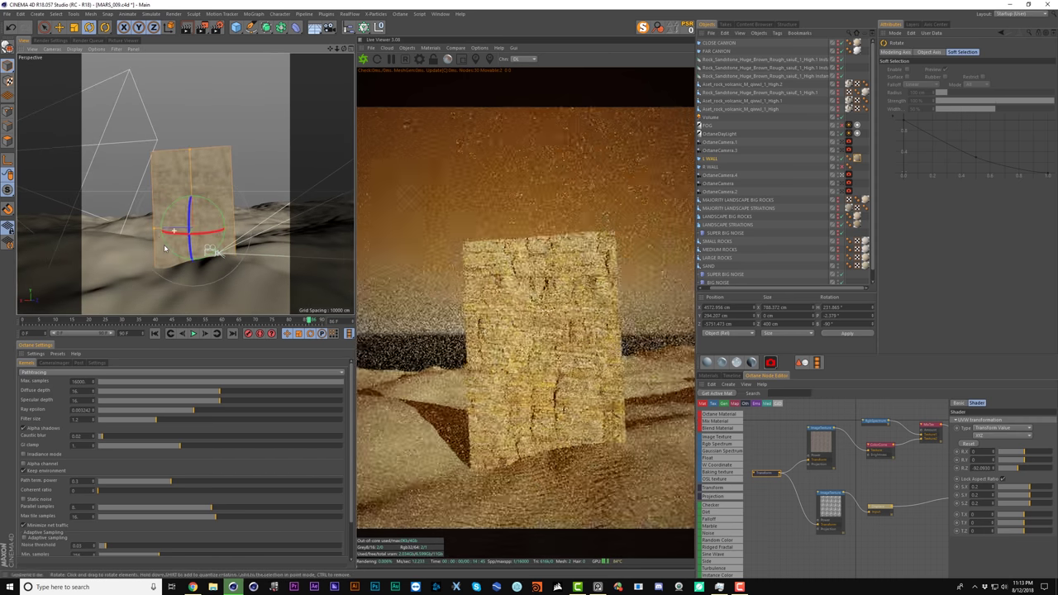
pyautogui.moveTo(152, 234); pyautogui.dragTo(102, 234)
pyautogui.scroll(5, 286, 224)
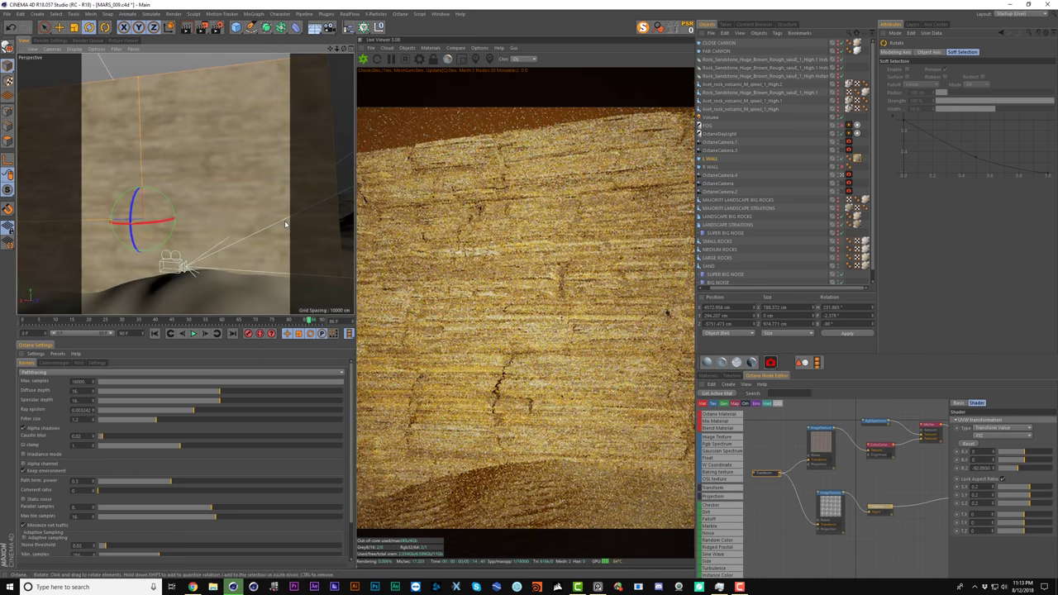
pyautogui.scroll(5, 286, 224)
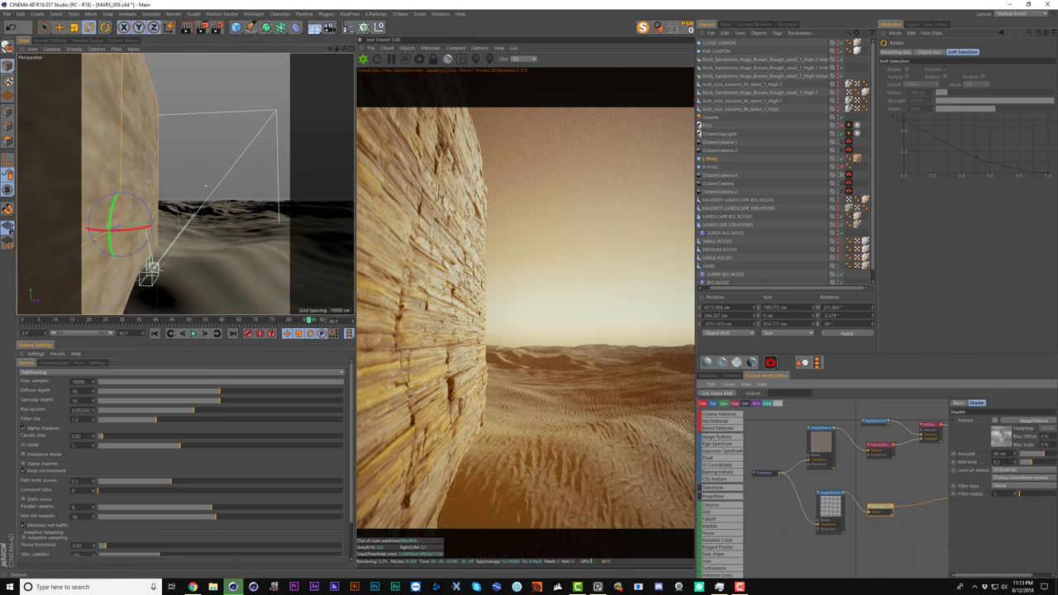
# - Set the Displacement node's amount to 75 cm after trying 100 cm, and its mid level to 0.5
pyautogui.write('6')
pyautogui.write('10')
pyautogui.press('Return')
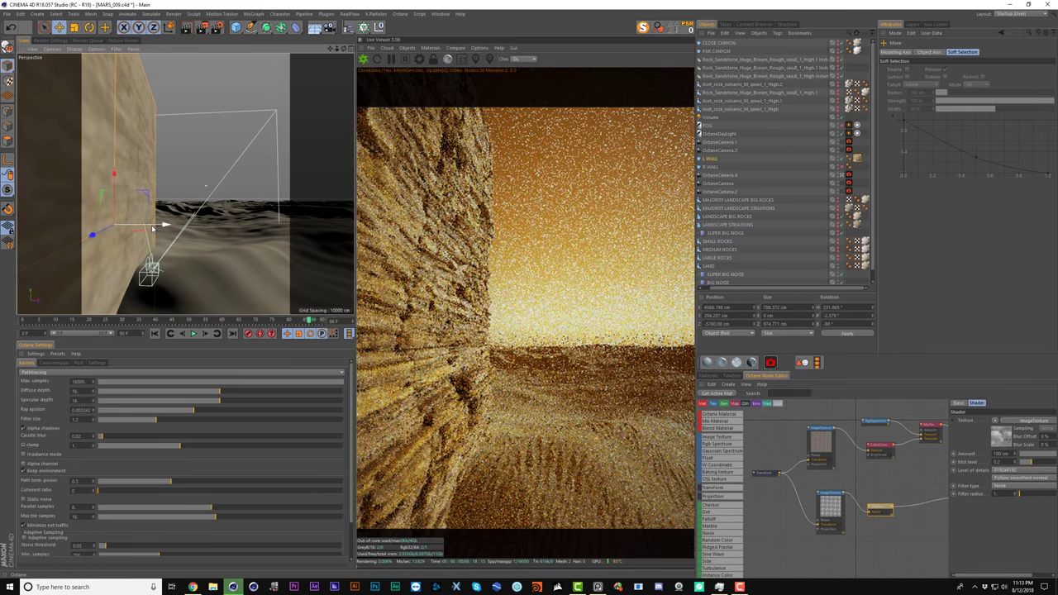
pyautogui.doubleClick(1004, 461)
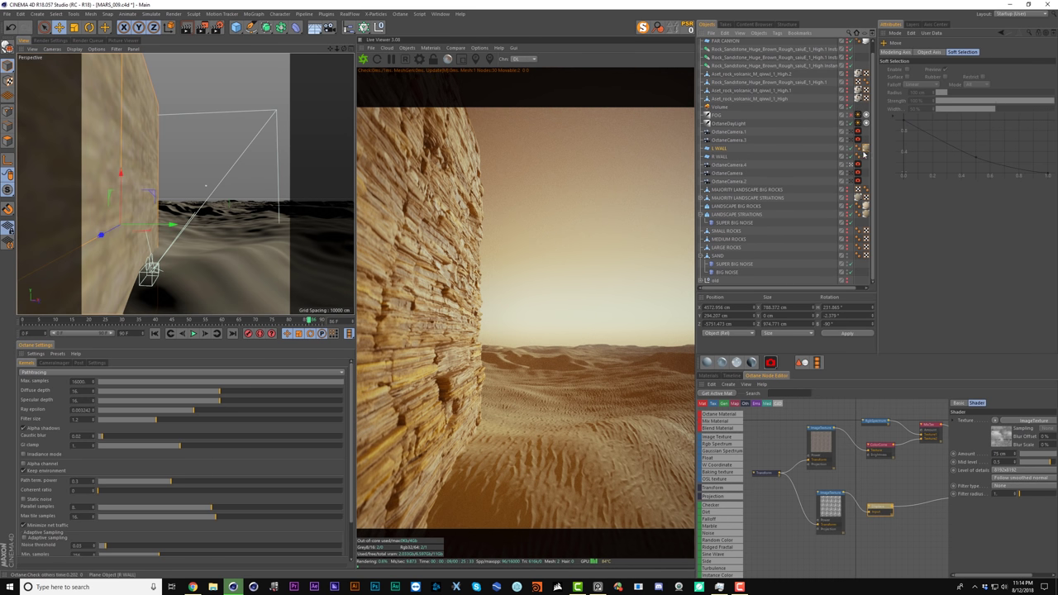
# - Show R WALL again and copy L WALL's texture tag onto it
pyautogui.click(851, 156)
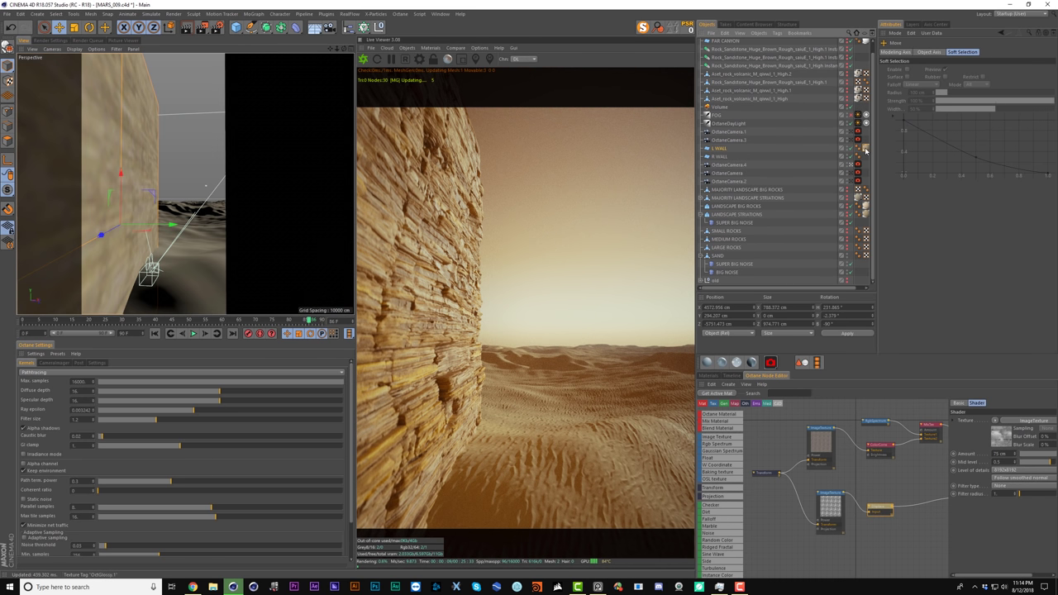
pyautogui.keyDown('ctrl'); pyautogui.moveTo(866, 147); pyautogui.dragTo(866, 157); pyautogui.keyUp('ctrl')
pyautogui.click(824, 179)
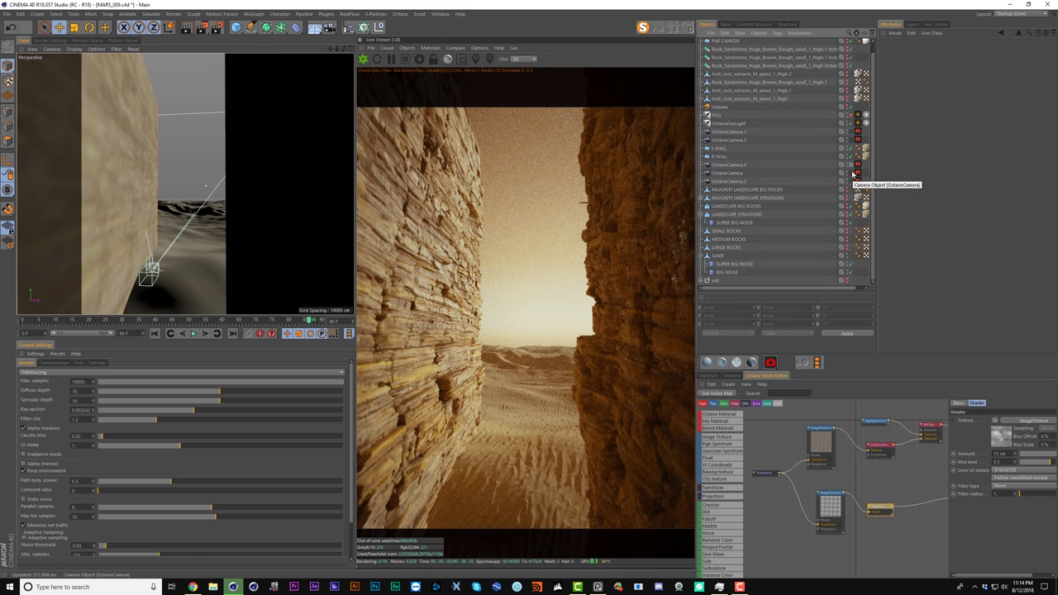
# - Reposition R WALL beside the dune opening and stretch it to about 1300 cm along its Z size
pyautogui.click(851, 173)
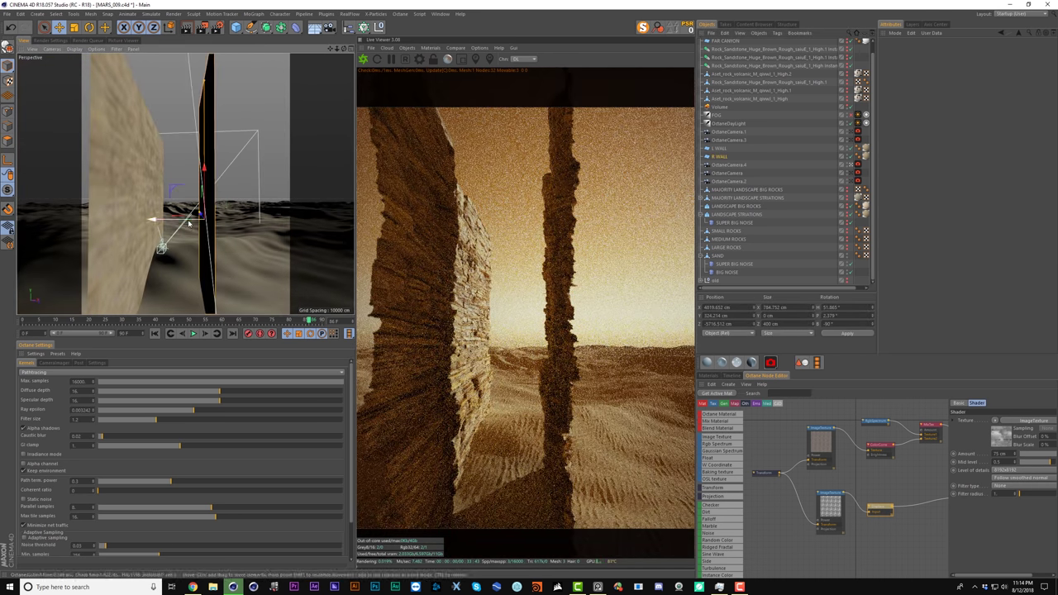
pyautogui.moveTo(188, 222); pyautogui.dragTo(85, 185)
pyautogui.scroll(-10, 202, 215)
pyautogui.scroll(5, 201, 217)
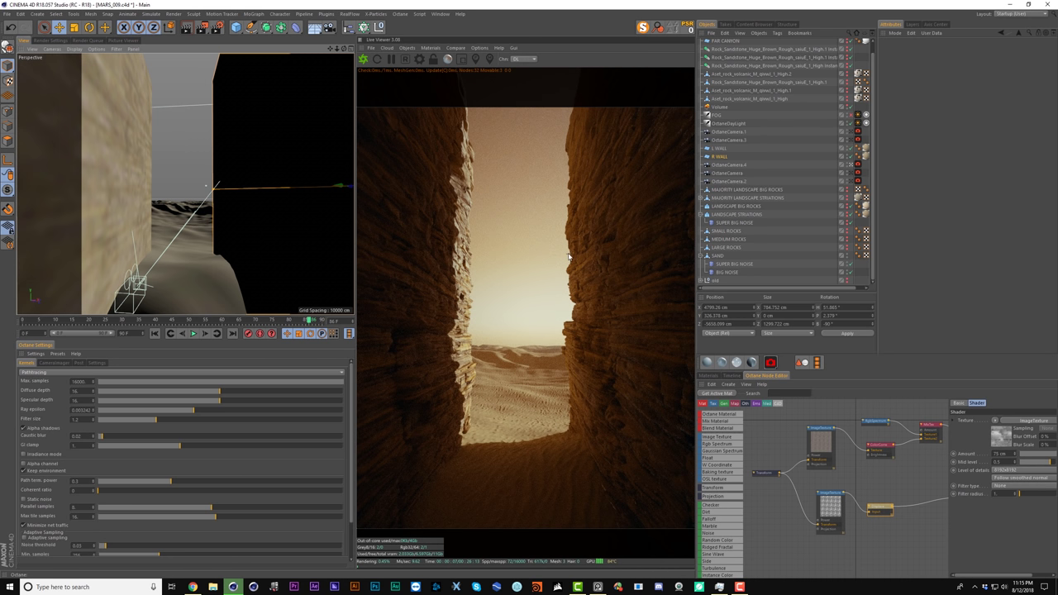
# - Set the Transform node's scale to 0.21 and raise both walls in Y, R WALL to about 466 cm and L WALL to about 428 cm
pyautogui.click(767, 474)
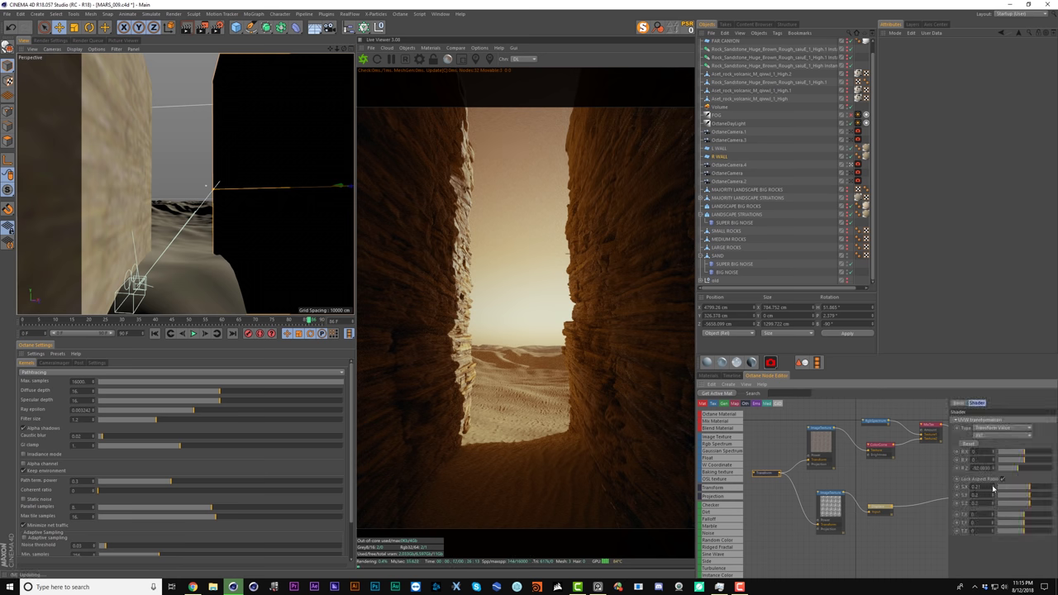
pyautogui.click(722, 157)
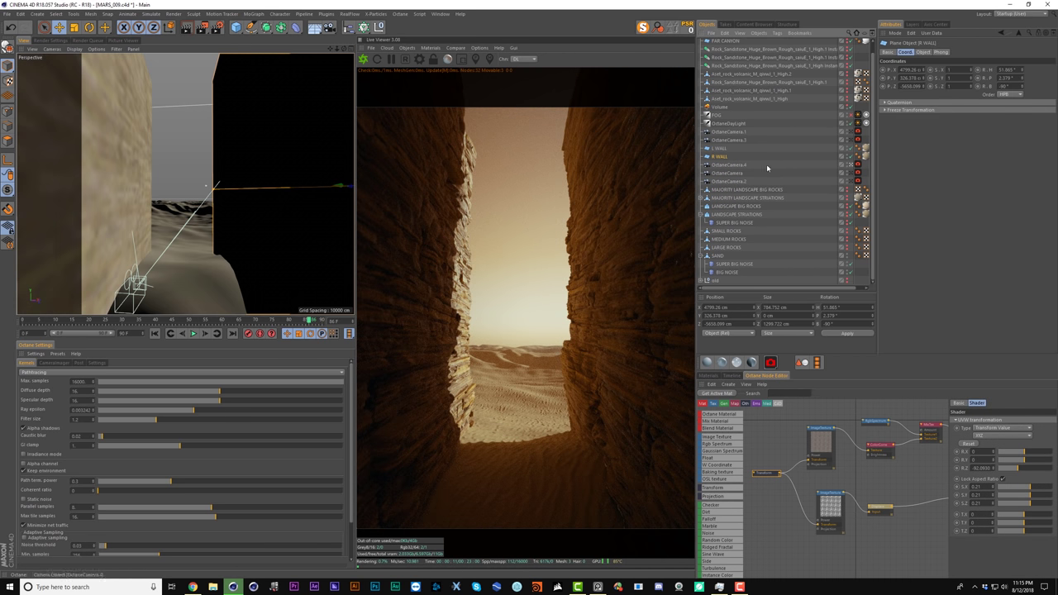
pyautogui.moveTo(929, 78); pyautogui.dragTo(929, 65)
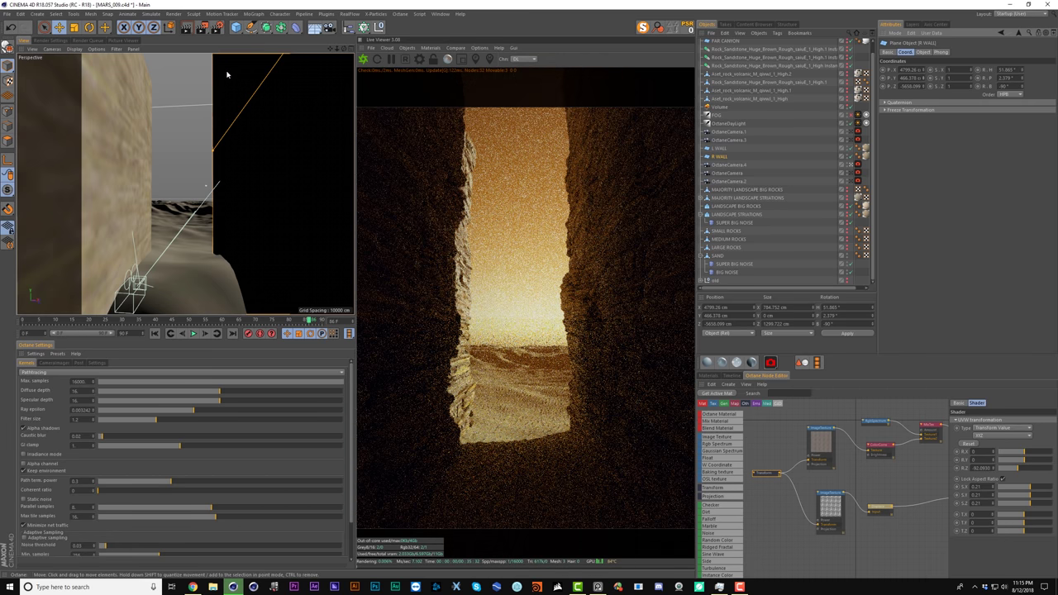
pyautogui.click(126, 145)
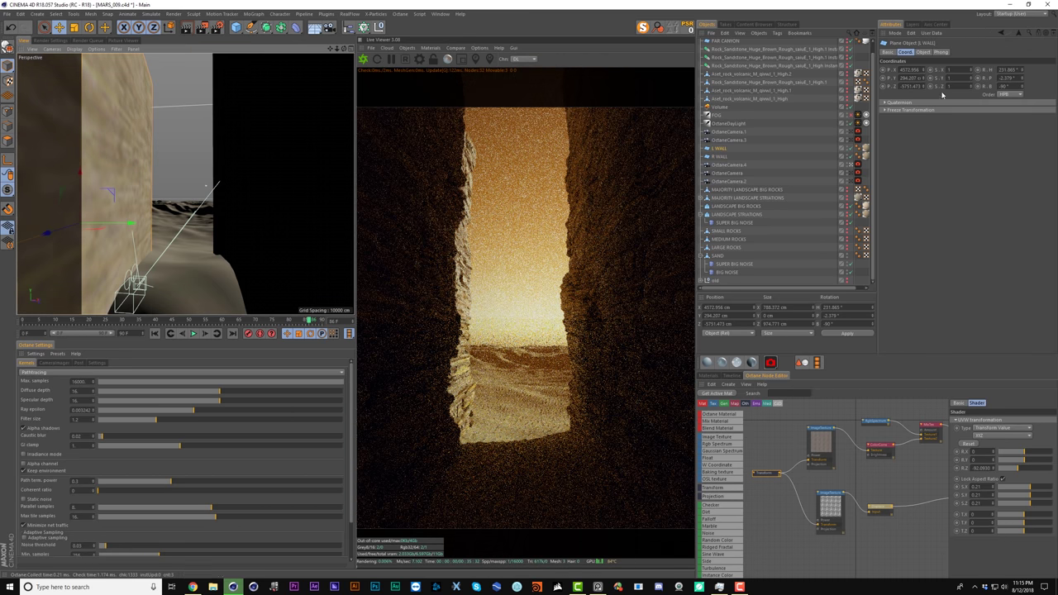
pyautogui.moveTo(924, 77); pyautogui.dragTo(924, 66)
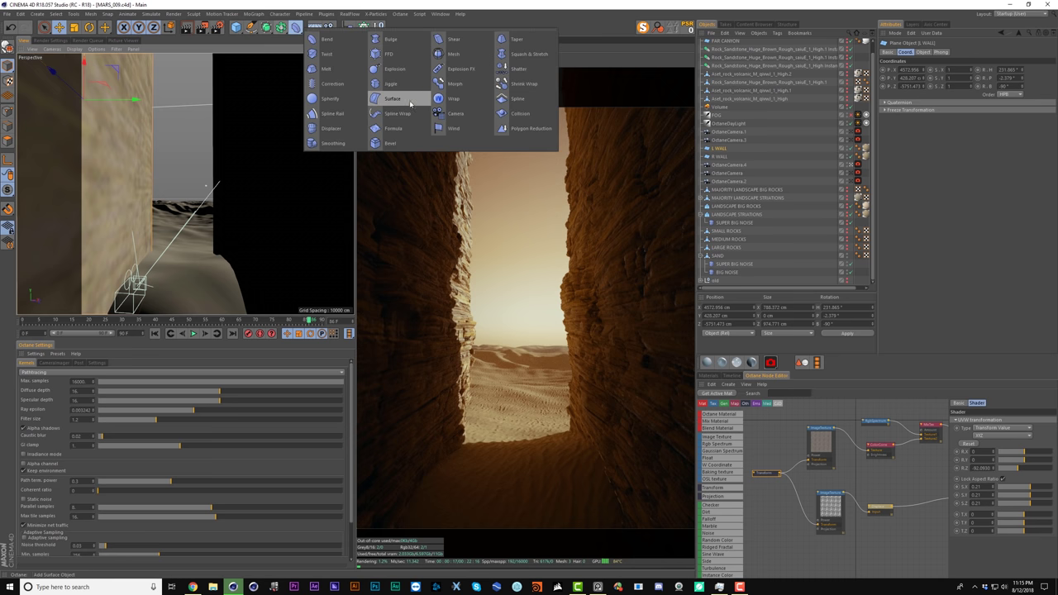
# - Add a Displacer under L WALL with a Noise shader and set its height to 60 cm
pyautogui.click(339, 129)
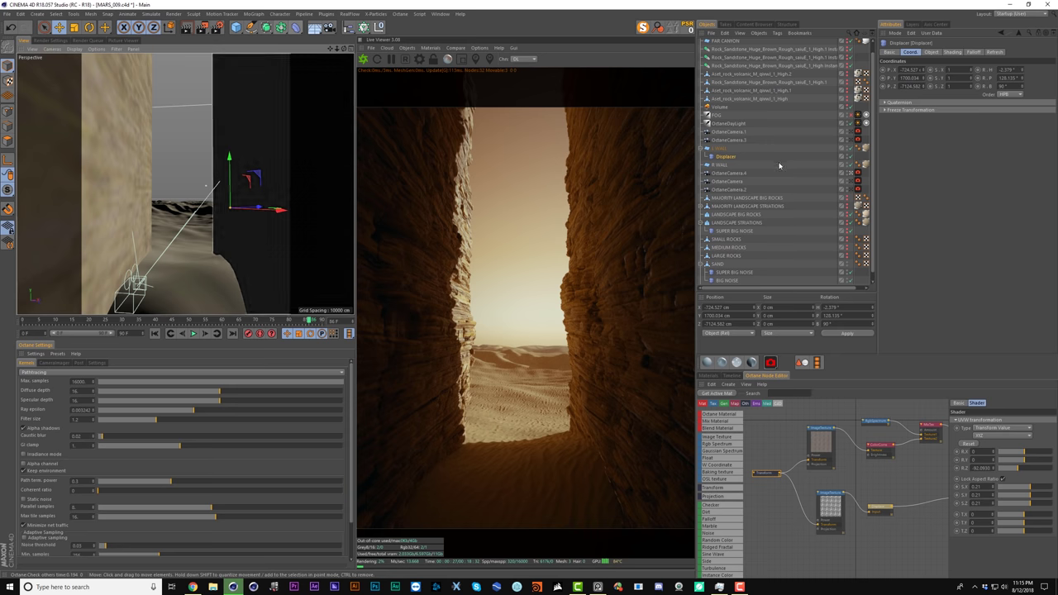
pyautogui.click(952, 51)
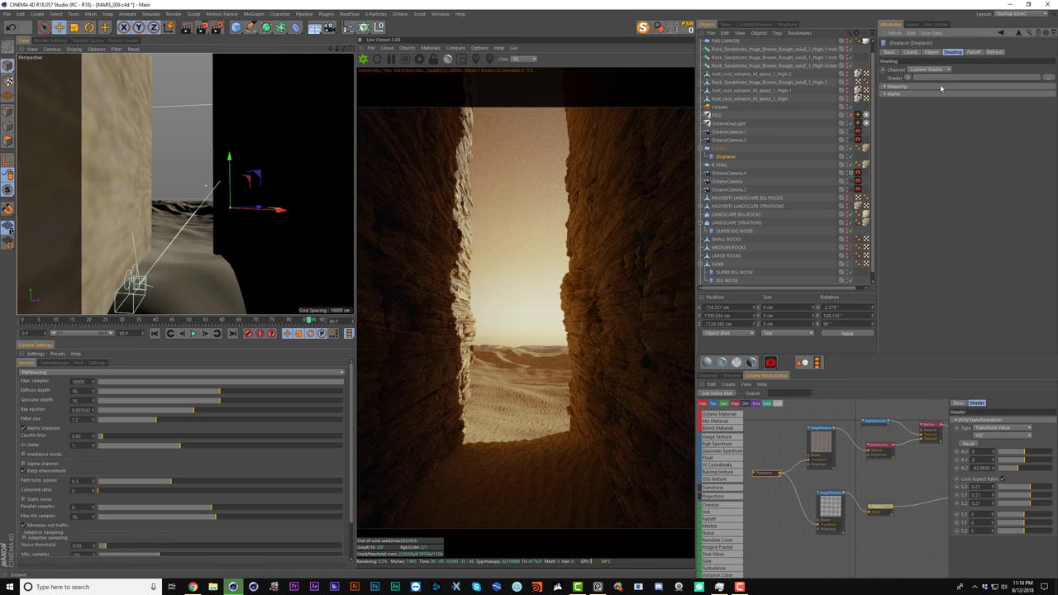
pyautogui.click(908, 77)
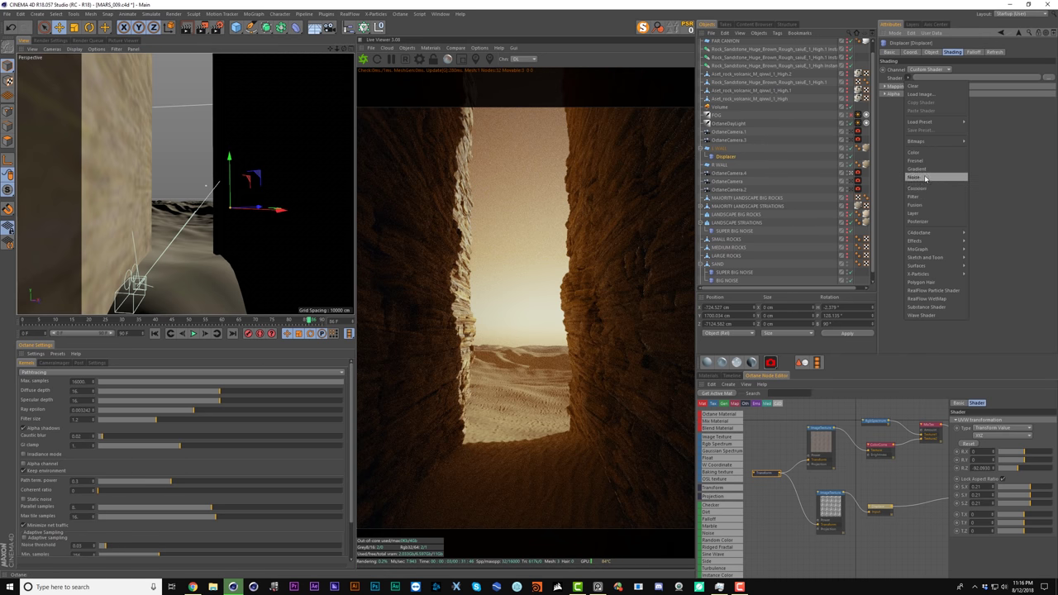
pyautogui.click(913, 177)
pyautogui.click(931, 51)
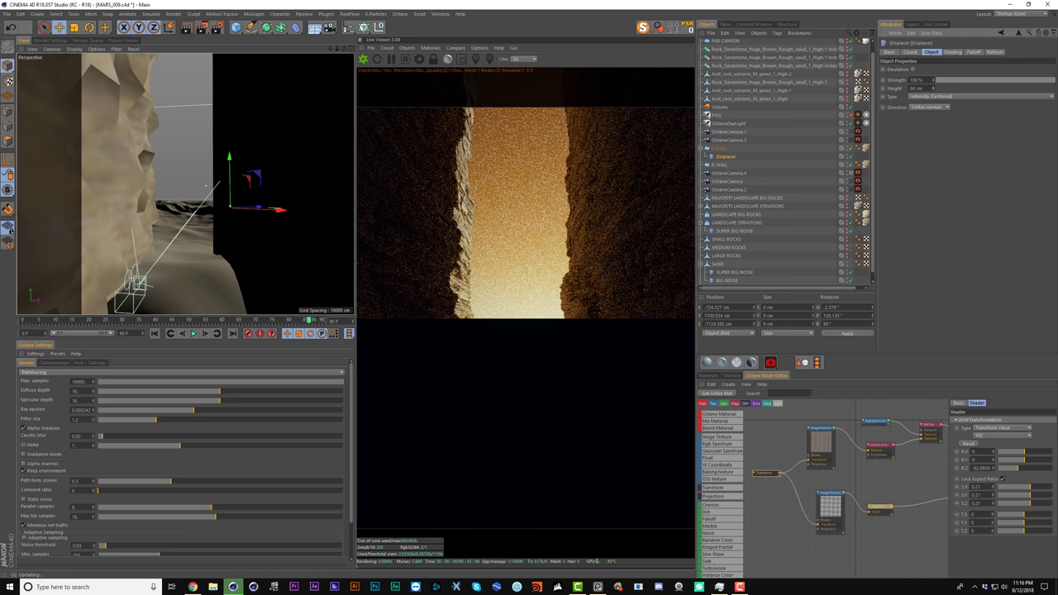
# - Change the Displacer's noise type to Hama and set its global scale to 1000%
pyautogui.click(952, 52)
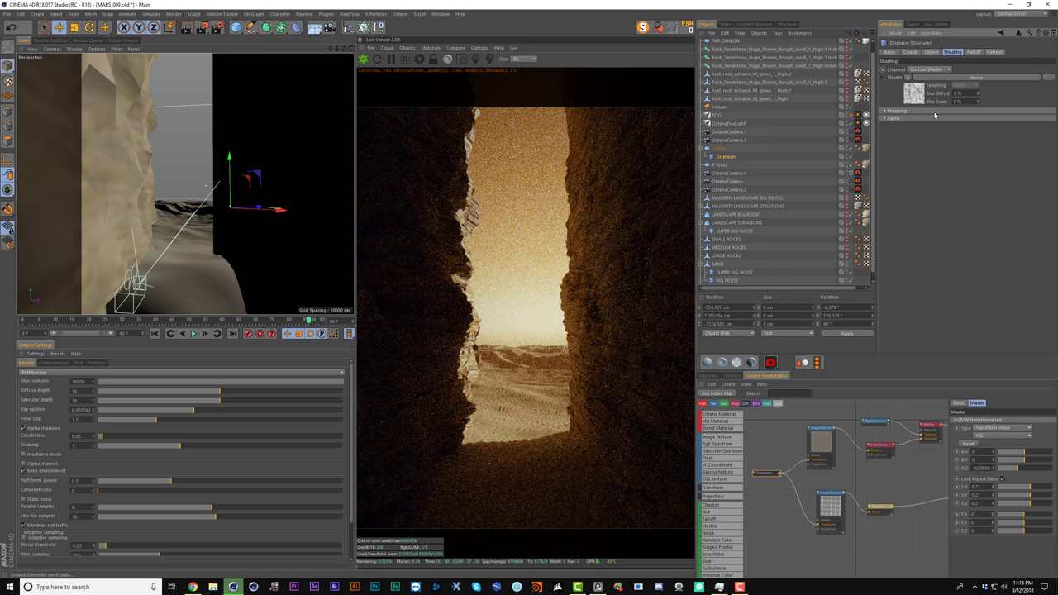
pyautogui.click(915, 94)
pyautogui.click(949, 144)
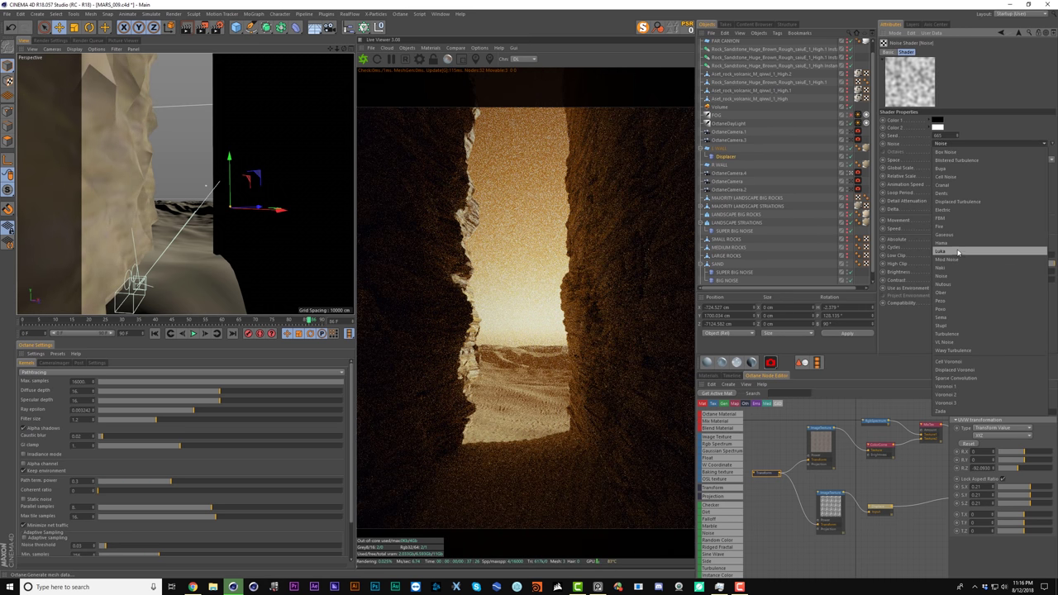
pyautogui.click(987, 243)
pyautogui.moveTo(935, 168); pyautogui.dragTo(980, 201)
pyautogui.write('1000')
pyautogui.press('Return')
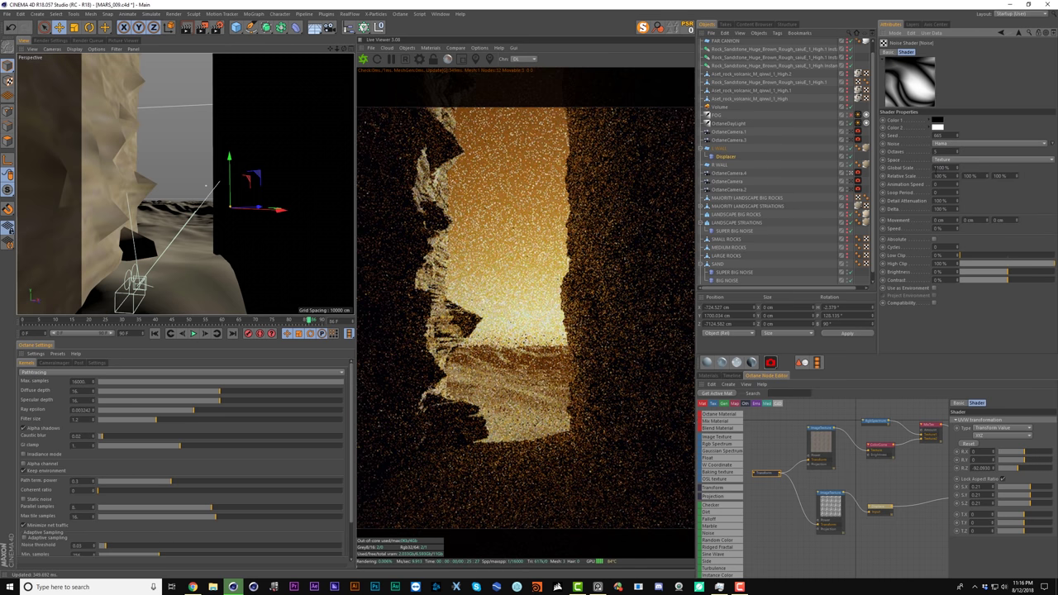
# - Raise L WALL's width segments and height segments to 500 each
pyautogui.click(719, 149)
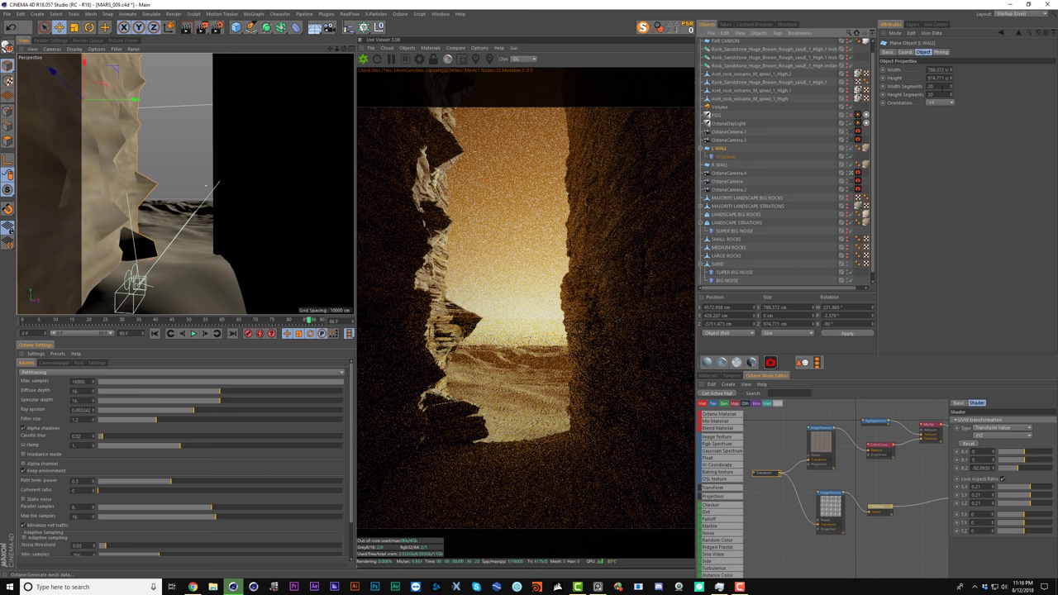
pyautogui.click(932, 86)
pyautogui.write('200')
pyautogui.press('Tab')
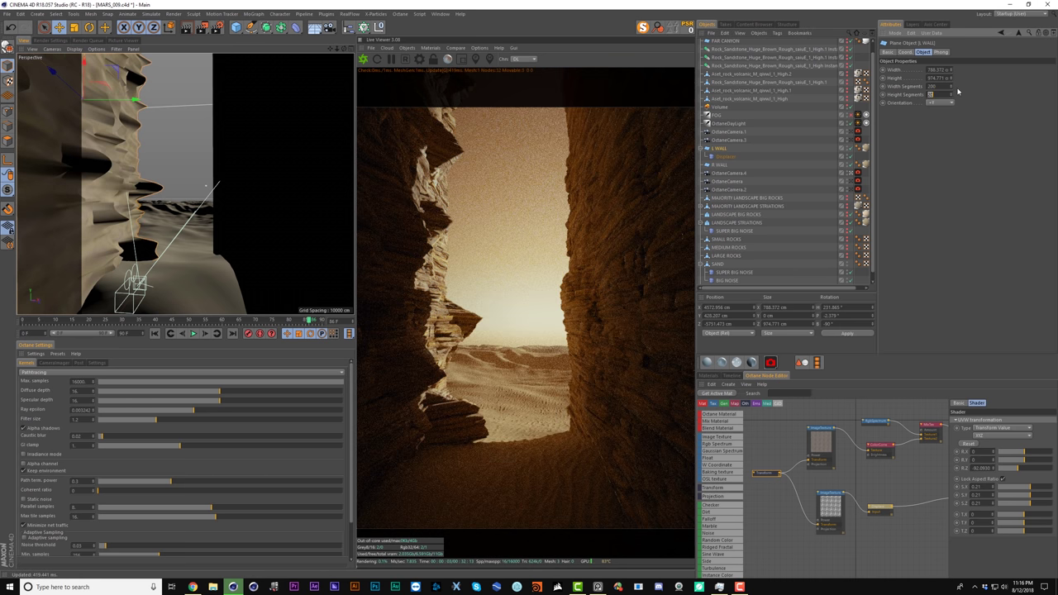
pyautogui.write('200')
pyautogui.doubleClick(936, 86)
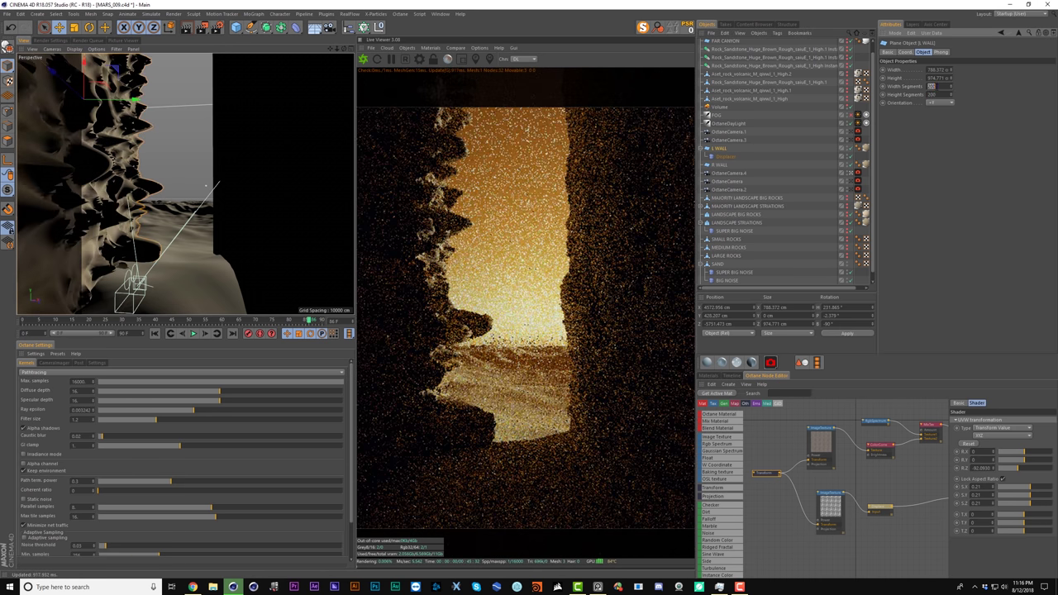
pyautogui.write('500')
pyautogui.press('Tab')
pyautogui.write('500')
pyautogui.press('Return')
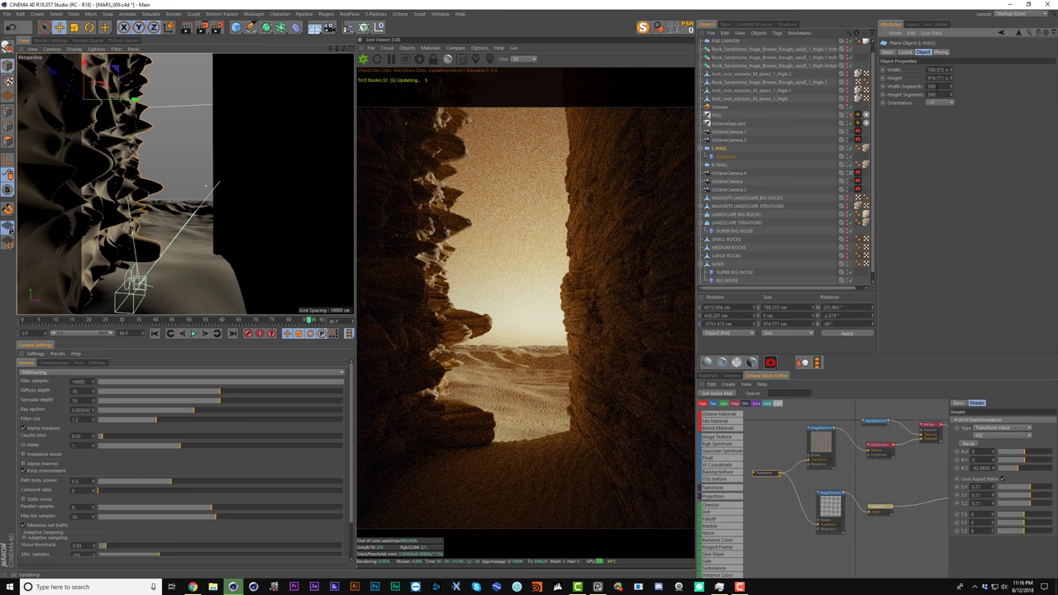
# - Set the L WALL Displacer noise's global scale to 5100% and its seed to 906
pyautogui.click(727, 157)
pyautogui.click(914, 92)
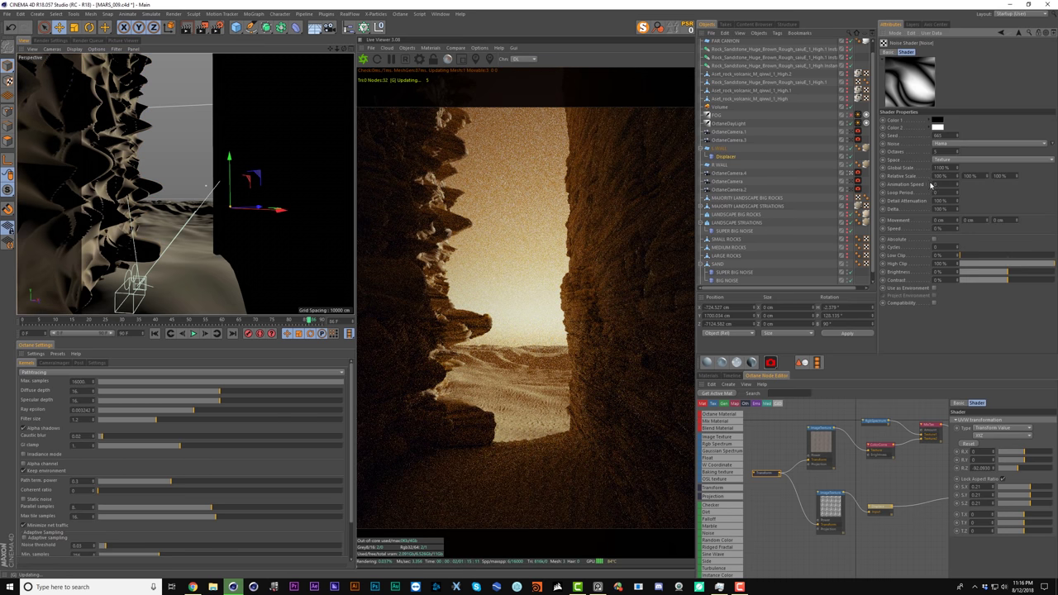
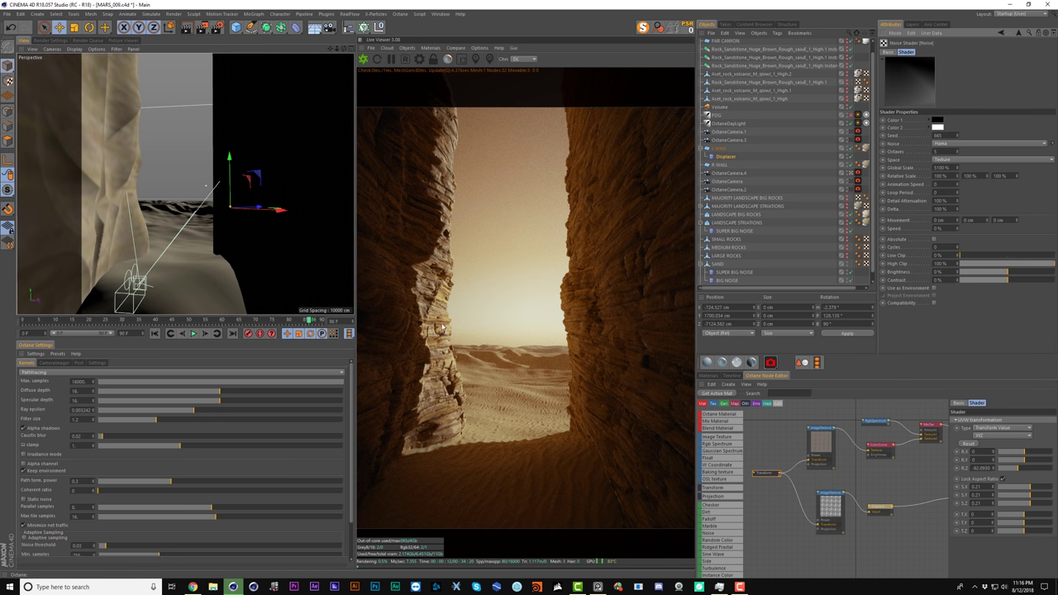
pyautogui.moveTo(957, 136); pyautogui.dragTo(957, 86)
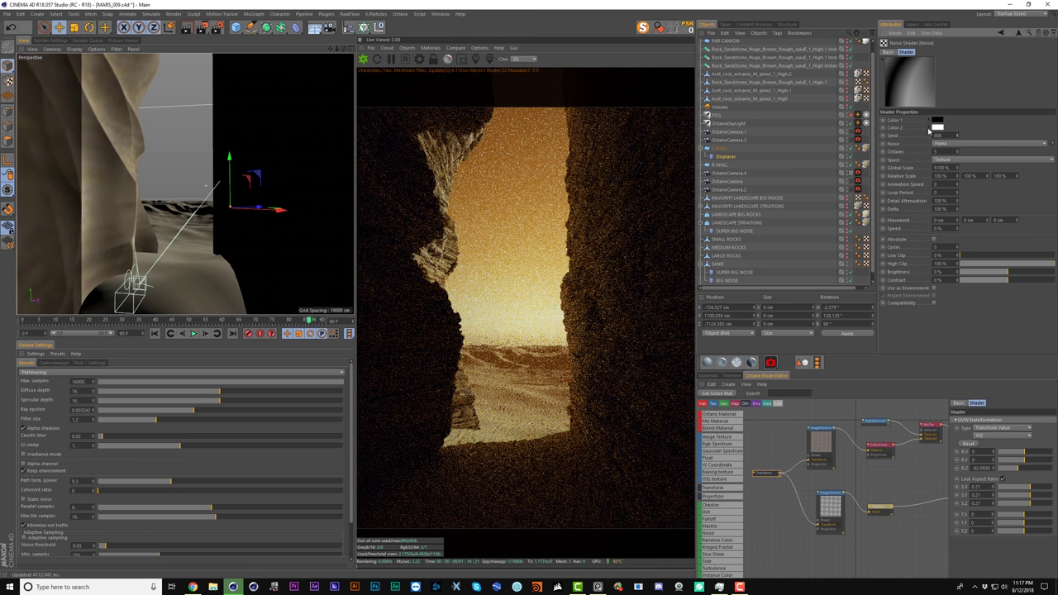
# - Set the height of L WALL's Displacer to 20 cm
pyautogui.click(1016, 33)
pyautogui.click(931, 52)
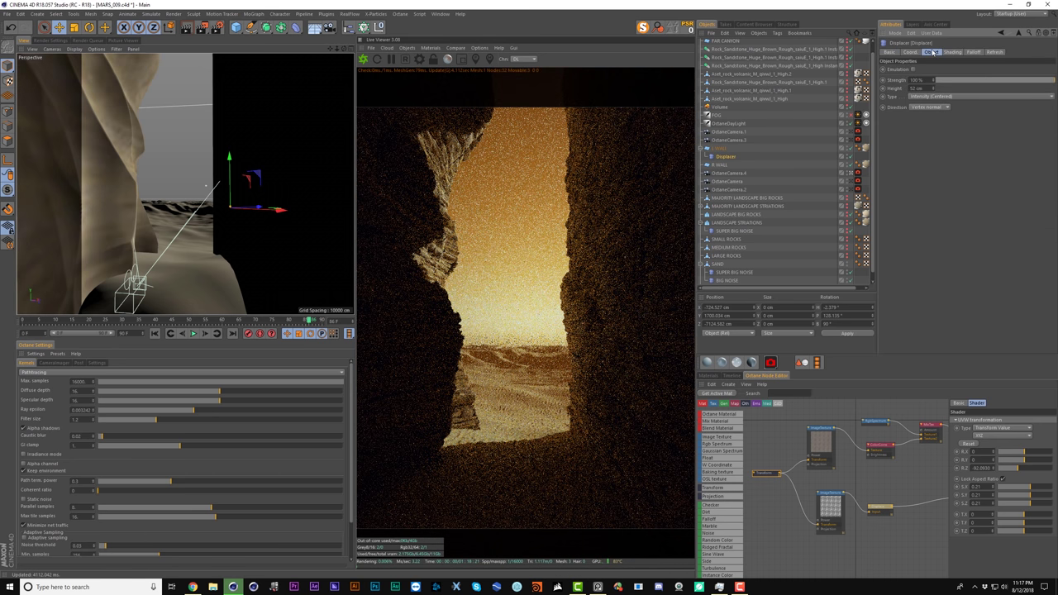
pyautogui.doubleClick(922, 89)
pyautogui.write('20')
pyautogui.press('Return')
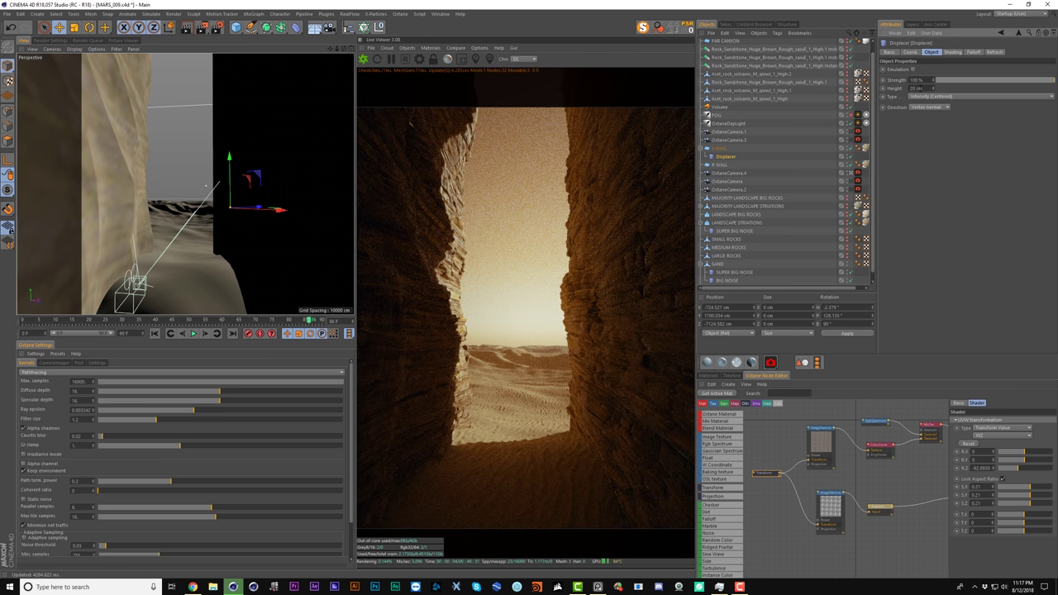
# - Copy L WALL's Displacer under R WALL and raise R WALL's width and height segments to 500 each
pyautogui.keyDown('ctrl'); pyautogui.moveTo(726, 156); pyautogui.dragTo(738, 165); pyautogui.keyUp('ctrl')
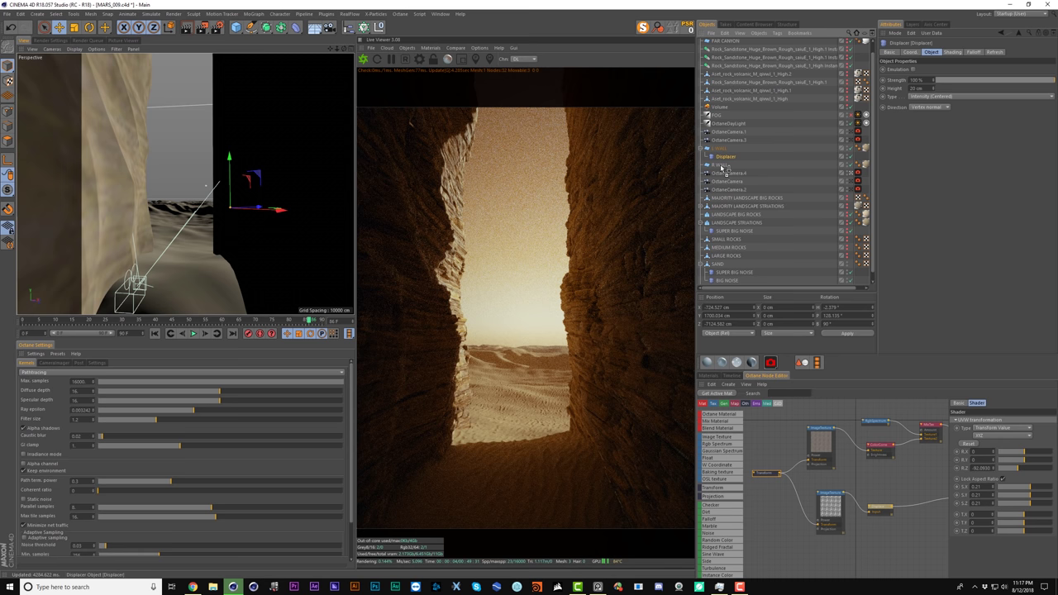
pyautogui.click(738, 165)
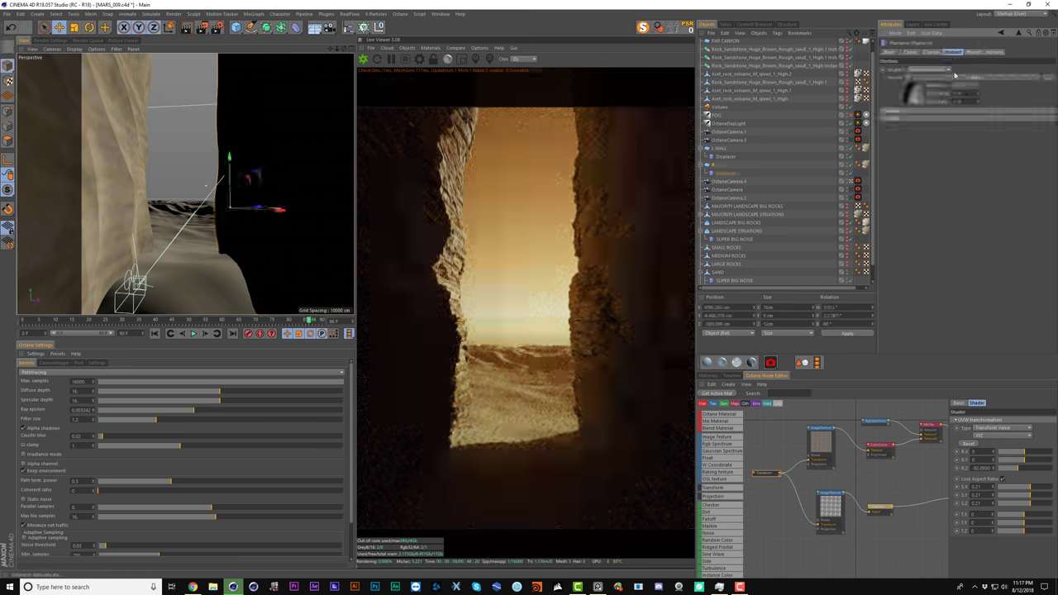
# - Set the noise seed of R WALL's copied Displacer to 907 and display the viewport with Gouraud shading lines
pyautogui.click(955, 74)
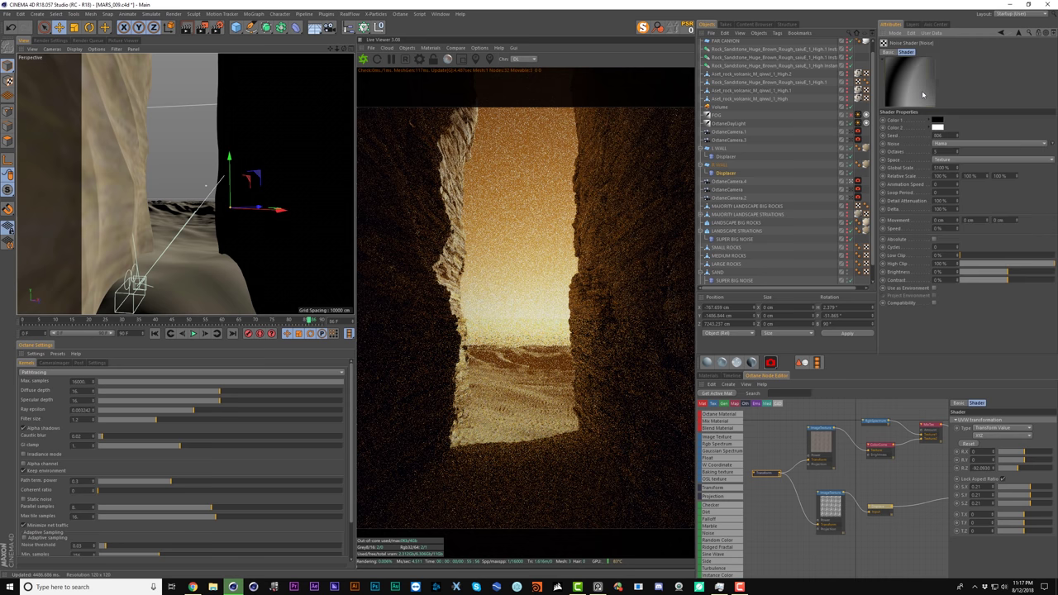
pyautogui.click(957, 135)
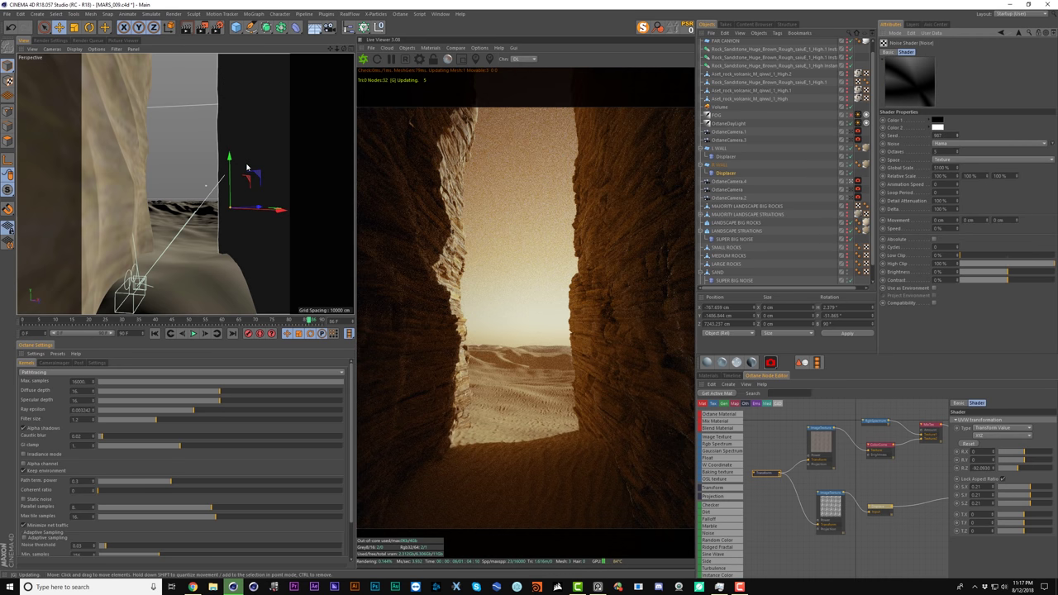
pyautogui.press('n')
pyautogui.press('b')
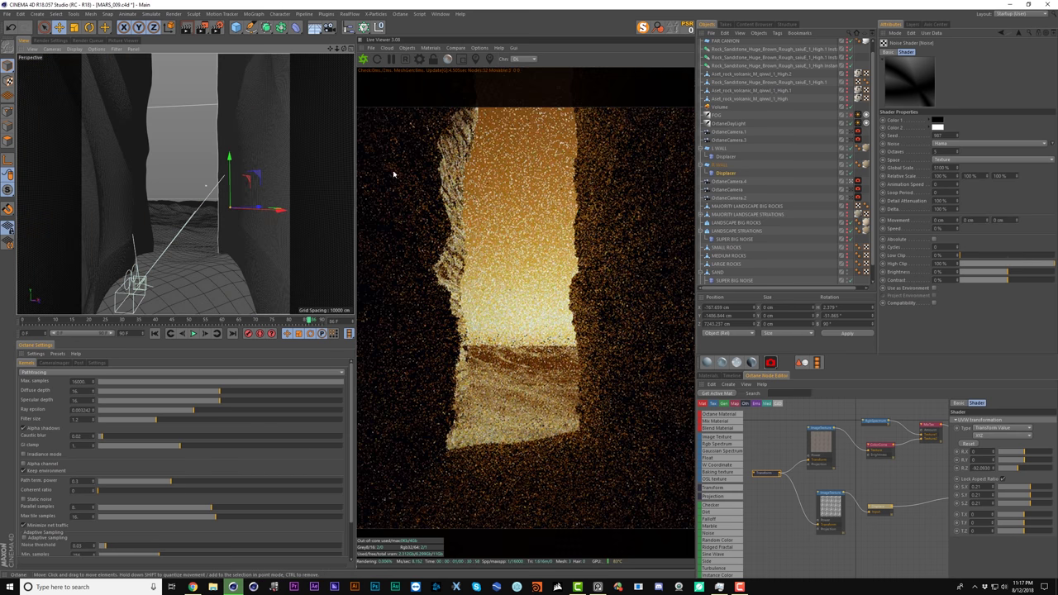
# - Adjust the height of R WALL's Displacer and set its noise seed to 1251
pyautogui.click(728, 172)
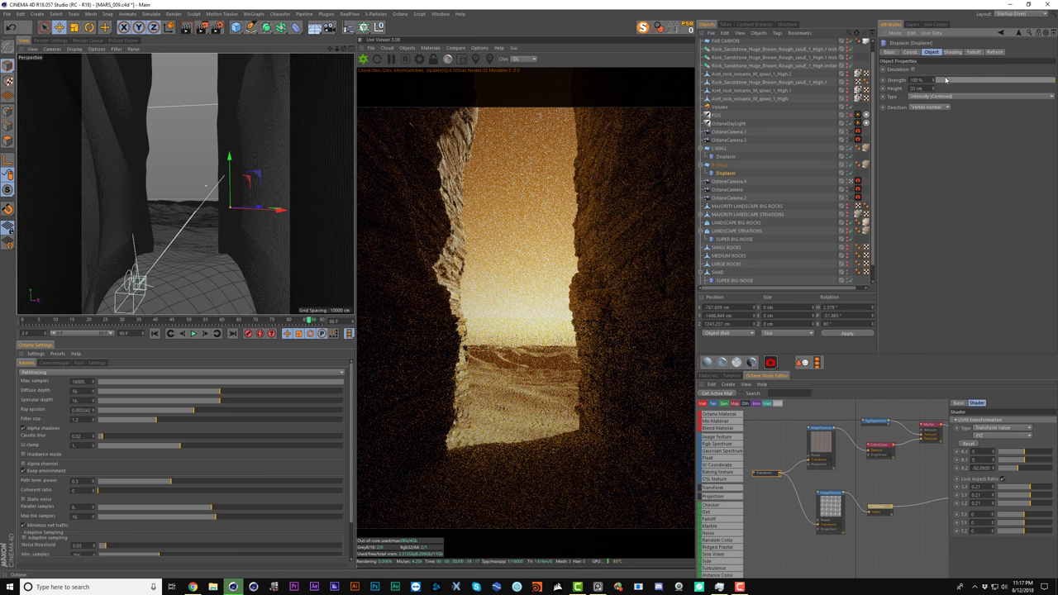
pyautogui.moveTo(935, 88); pyautogui.dragTo(935, 75)
pyautogui.click(953, 52)
pyautogui.click(984, 79)
pyautogui.click(958, 136)
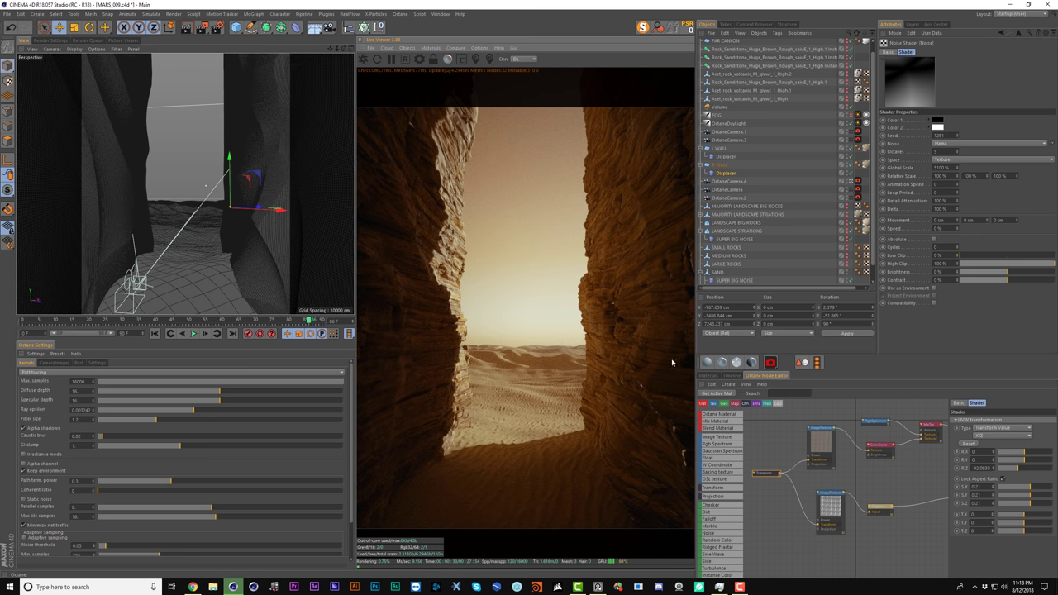
# - Add a Cloth Surface as the parent of R WALL
pyautogui.click(721, 165)
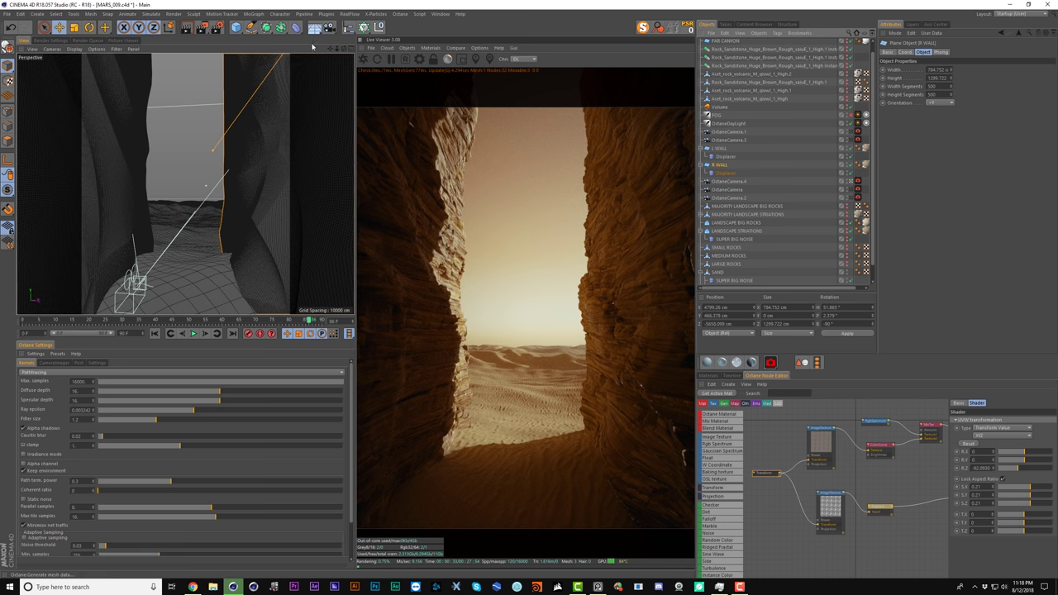
pyautogui.click(266, 30)
pyautogui.click(253, 14)
pyautogui.moveTo(170, 25)
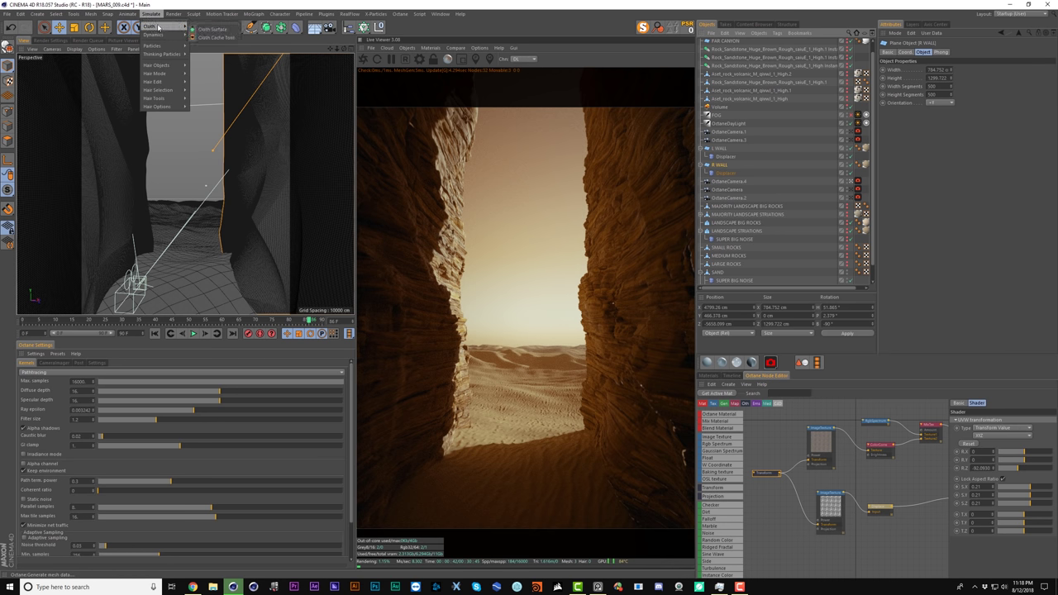
pyautogui.click(227, 30)
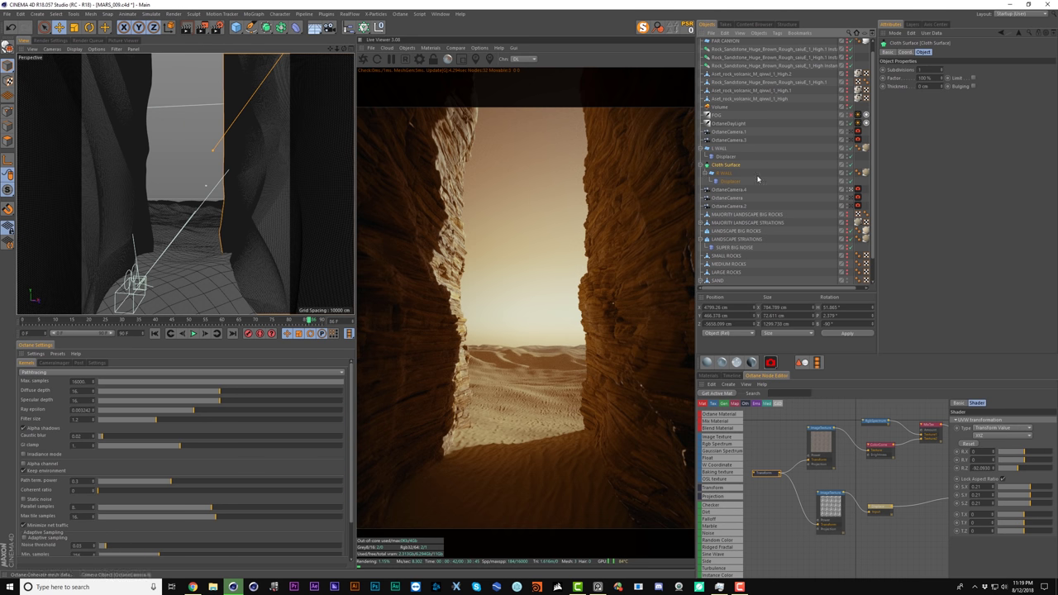
# - Set the Cloth Surface's subdivisions to 0 and its thickness to 15 cm
pyautogui.click(940, 71)
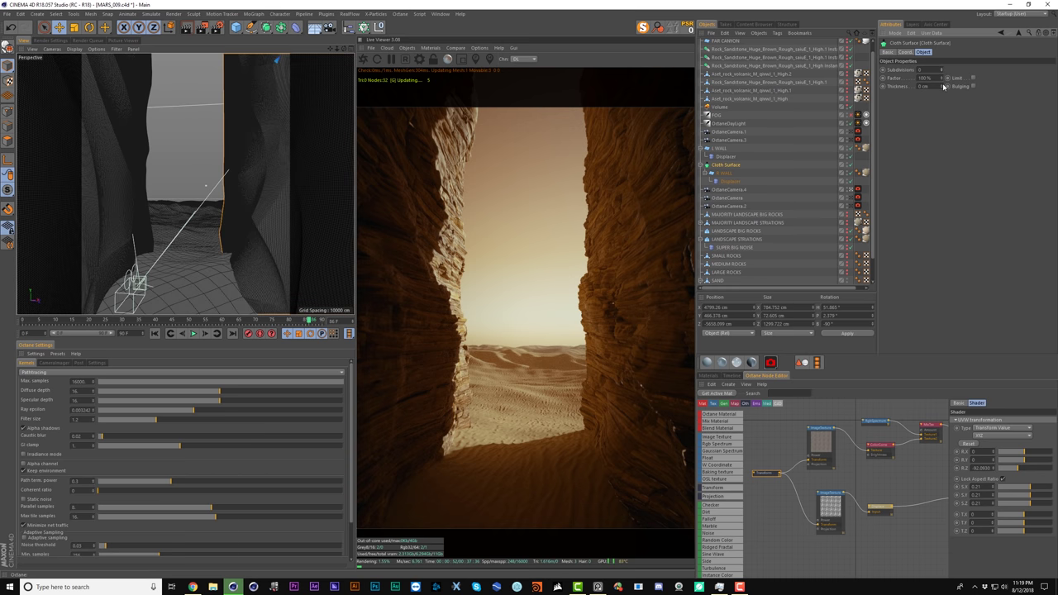
pyautogui.click(943, 86)
pyautogui.moveTo(942, 86); pyautogui.dragTo(943, 62)
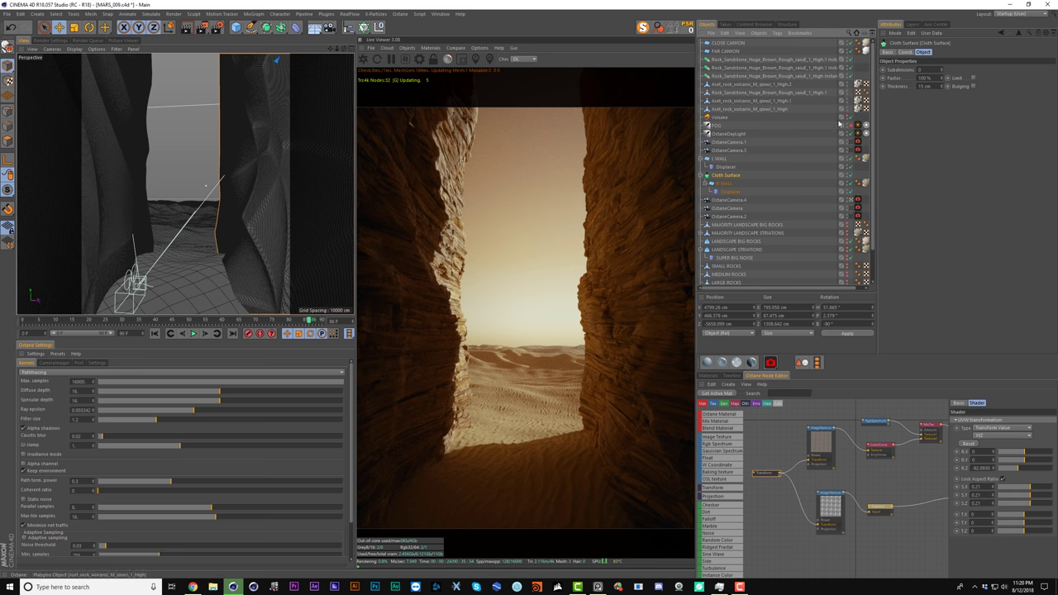
# - Turn the hidden landscape and rock objects back on so they appear in the viewport and the render
pyautogui.scroll(-2, 849, 165)
pyautogui.click(847, 210)
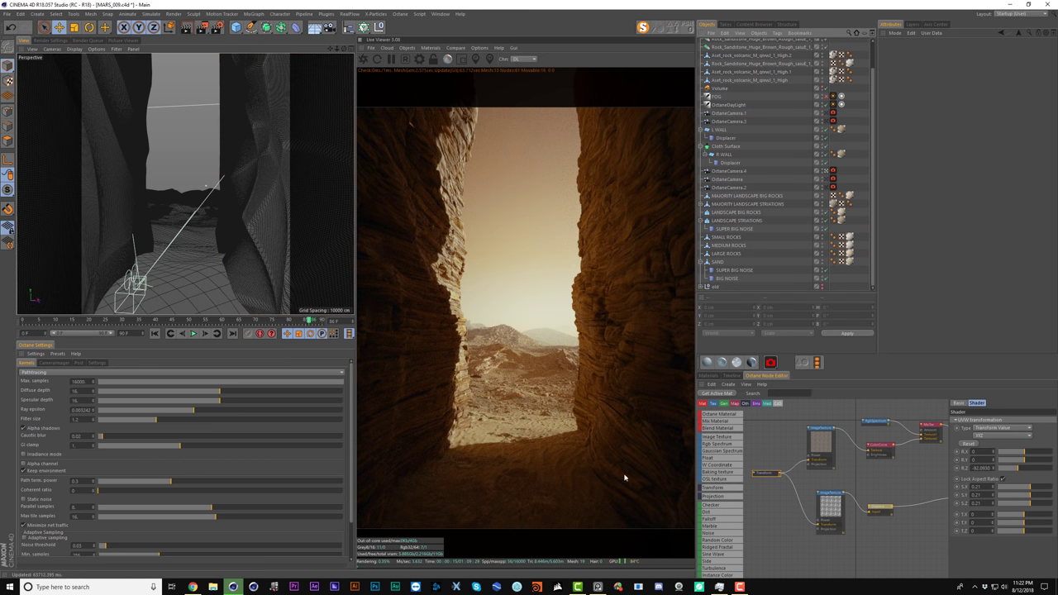
# - Set the noise seed of R WALL's Displacer to 1323
pyautogui.click(729, 162)
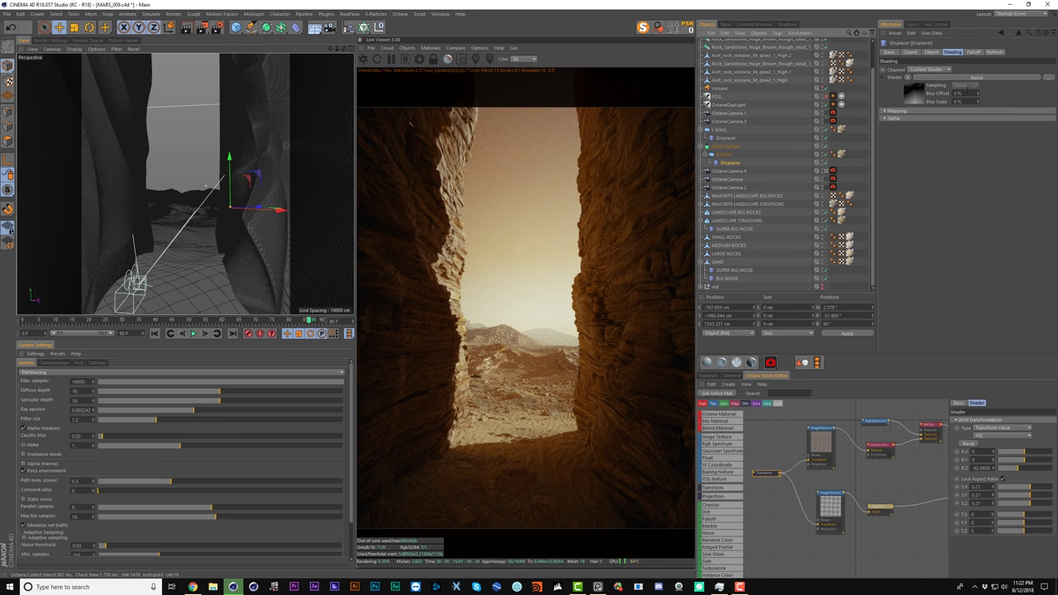
pyautogui.click(932, 53)
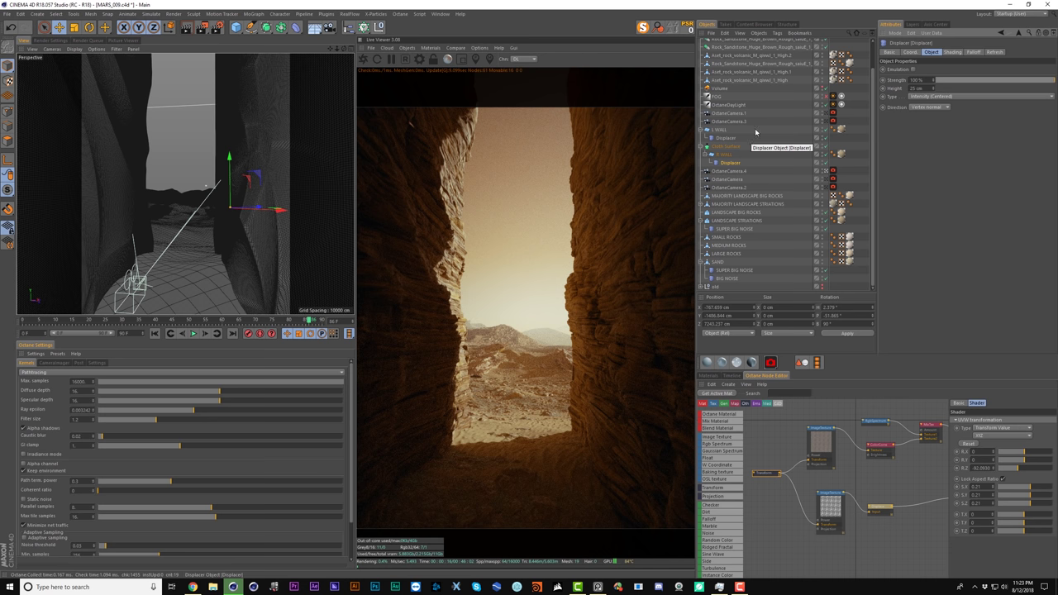
pyautogui.click(956, 51)
pyautogui.click(932, 81)
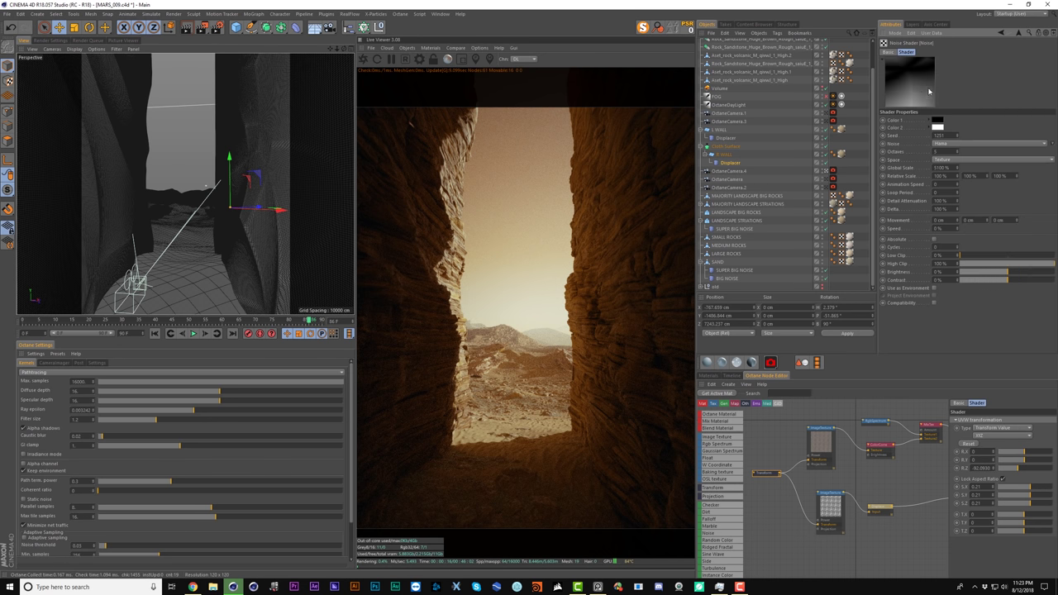
pyautogui.moveTo(957, 136); pyautogui.dragTo(957, 130)
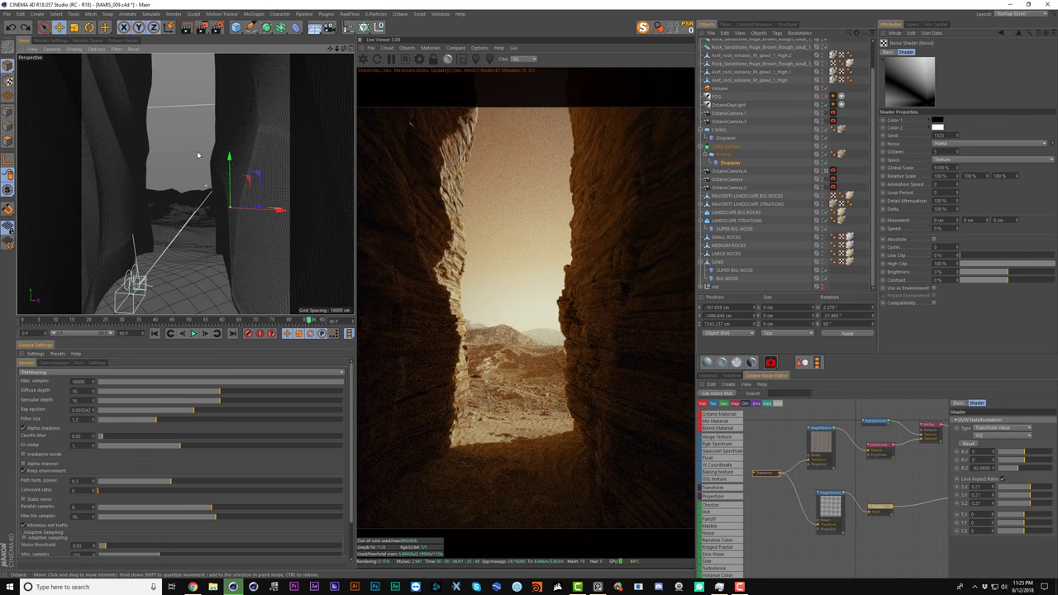
# - Reframe the camera closer between the two walls so the rocky ground and distant mountains fill the gap
pyautogui.keyDown('alt'); pyautogui.moveTo(197, 156); pyautogui.dragTo(193, 178, button='middle'); pyautogui.keyUp('alt')
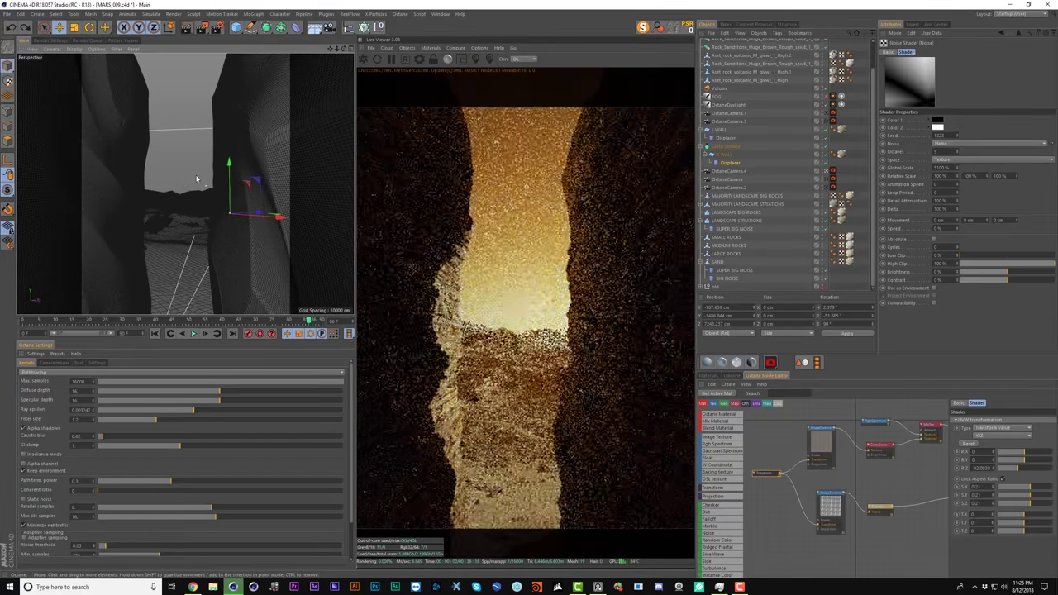
pyautogui.scroll(2, 195, 177)
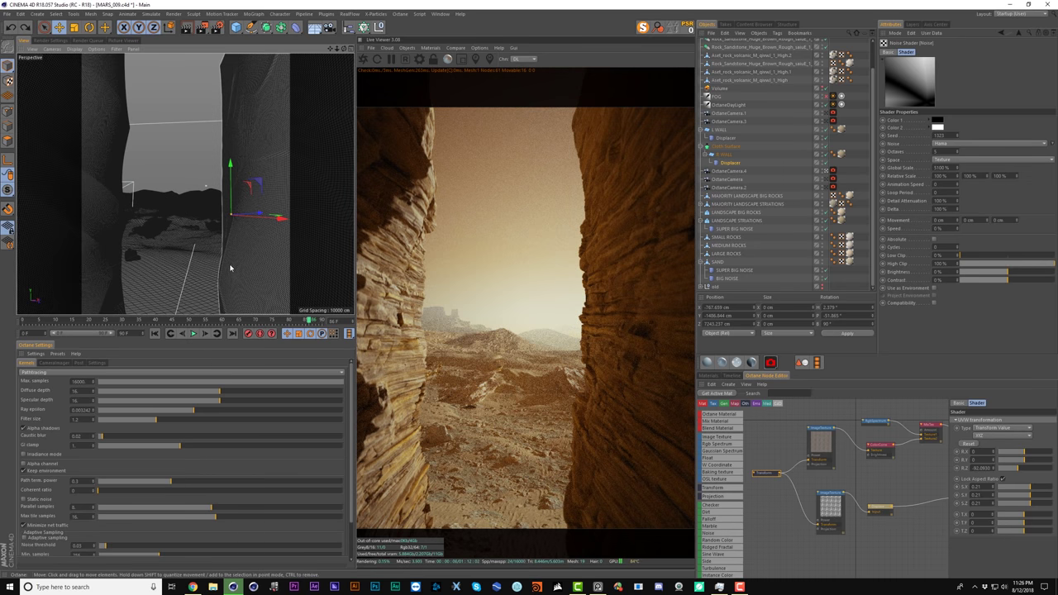
pyautogui.keyDown('alt'); pyautogui.moveTo(229, 265); pyautogui.dragTo(231, 279); pyautogui.keyUp('alt')
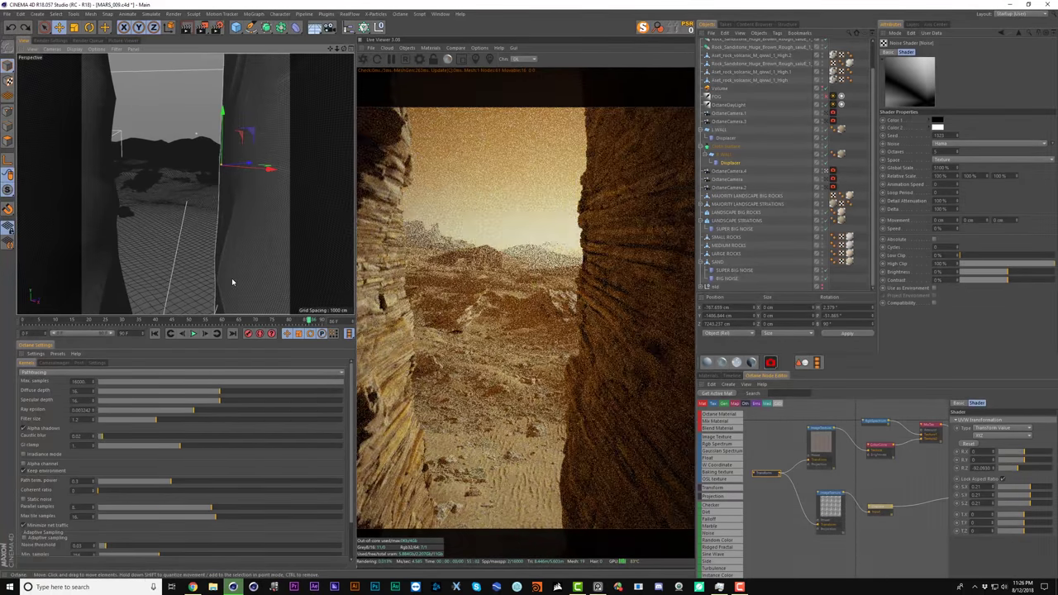
pyautogui.keyDown('alt'); pyautogui.moveTo(232, 282); pyautogui.dragTo(148, 269); pyautogui.keyUp('alt')
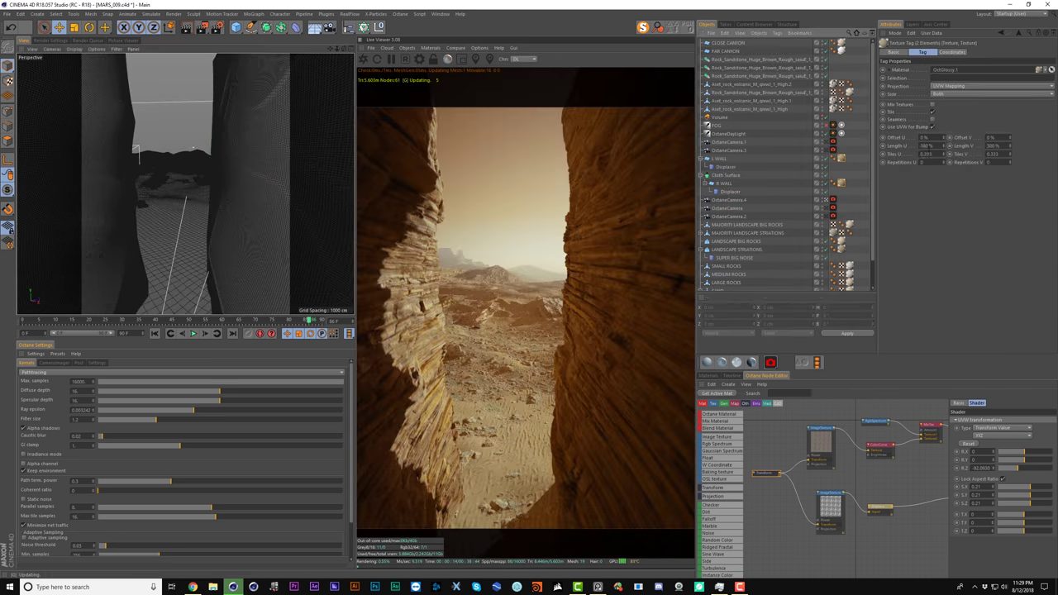
# - Adjust the texture tiling on both walls and set the wall material's displacement amount to 65 cm
pyautogui.write('2')
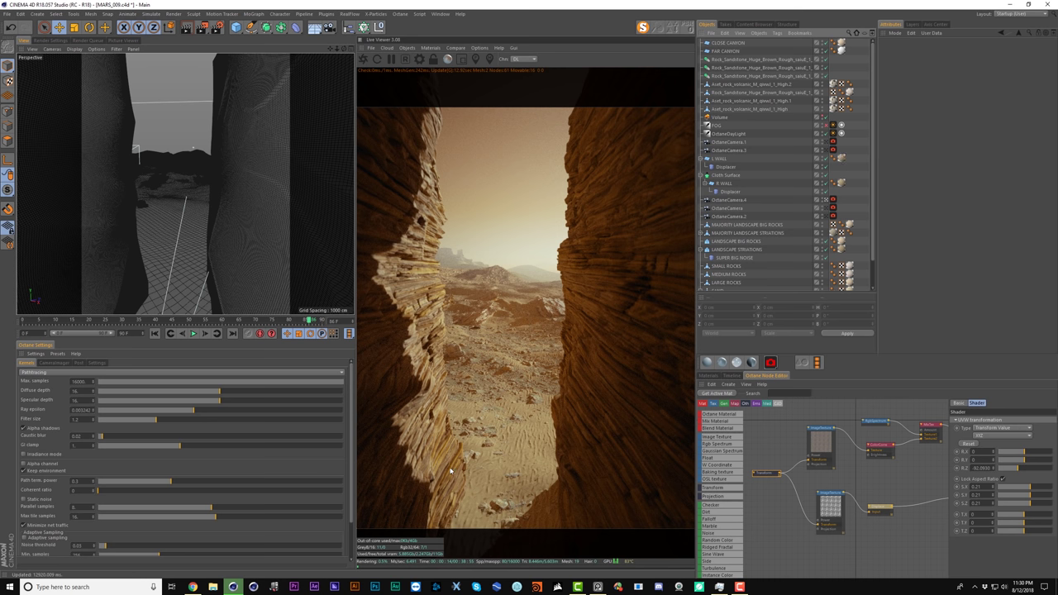
pyautogui.click(884, 512)
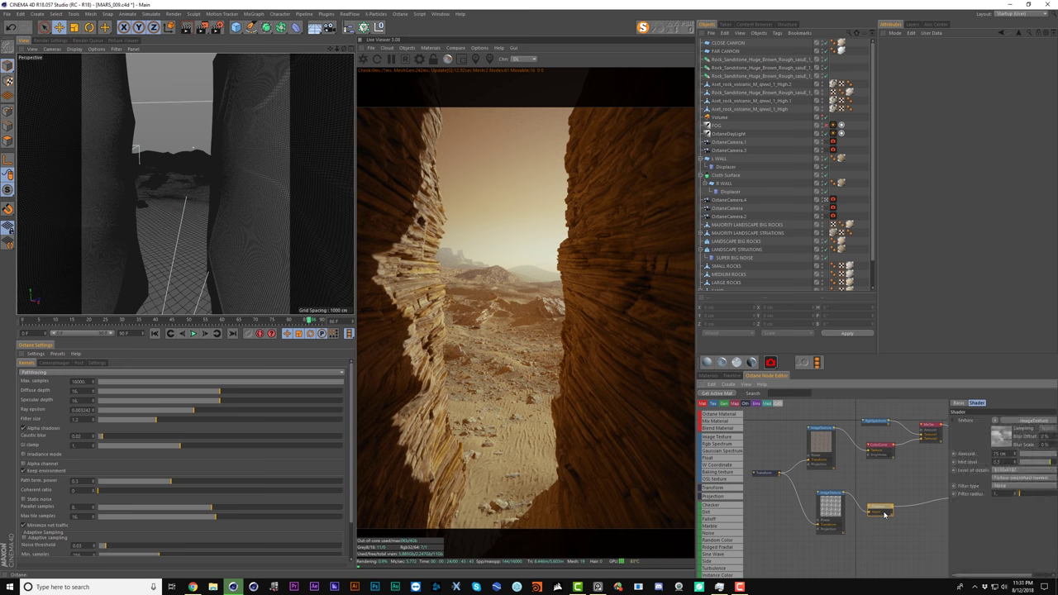
pyautogui.doubleClick(1005, 453)
pyautogui.write('10')
pyautogui.press('Return')
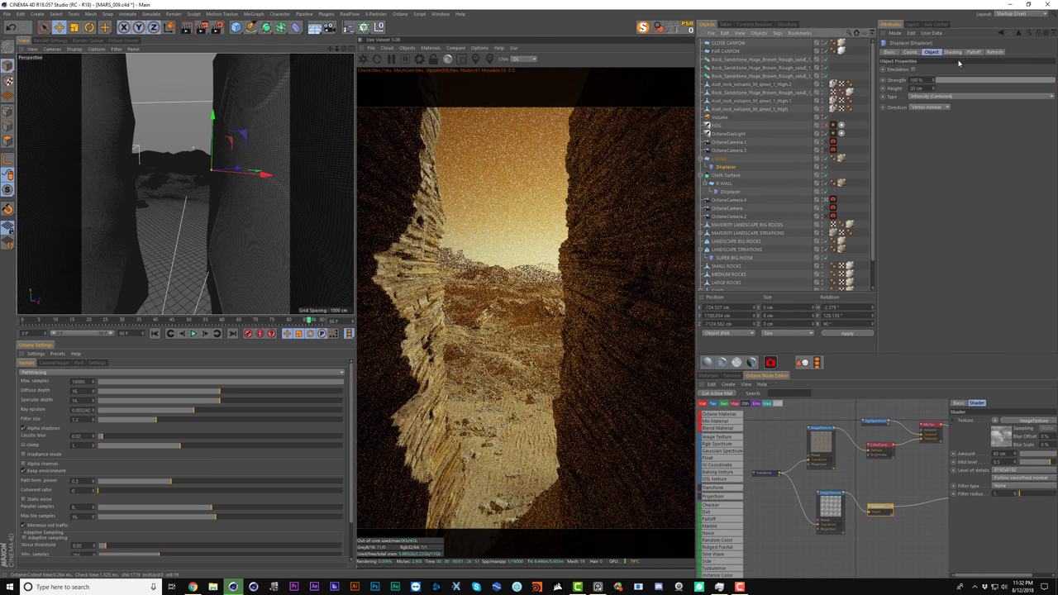
# - Change the noise seed of L WALL's Displacer to give the wall a different shape
pyautogui.click(953, 53)
pyautogui.click(913, 98)
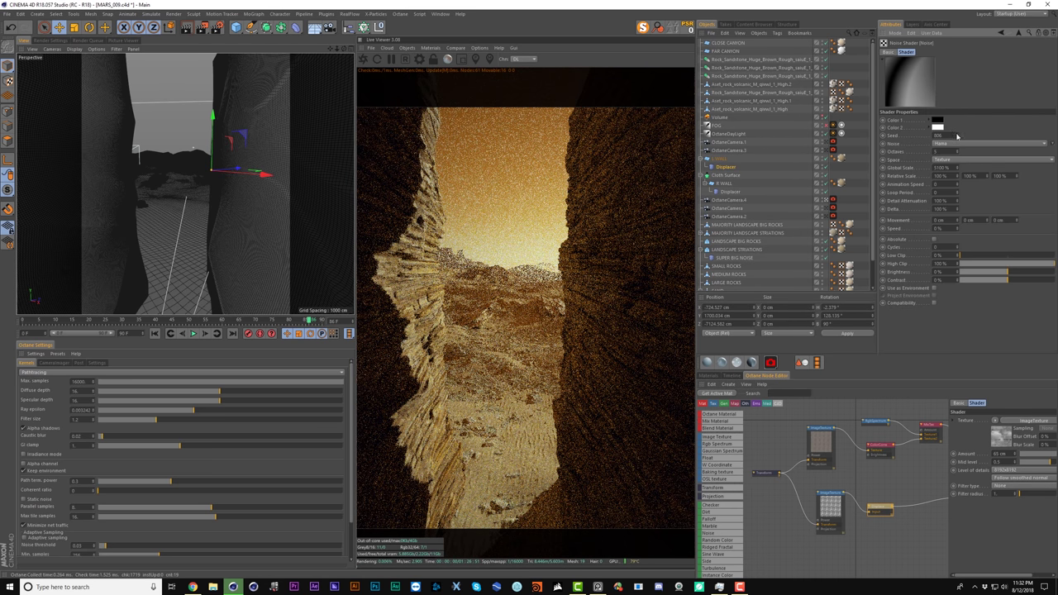
pyautogui.click(728, 134)
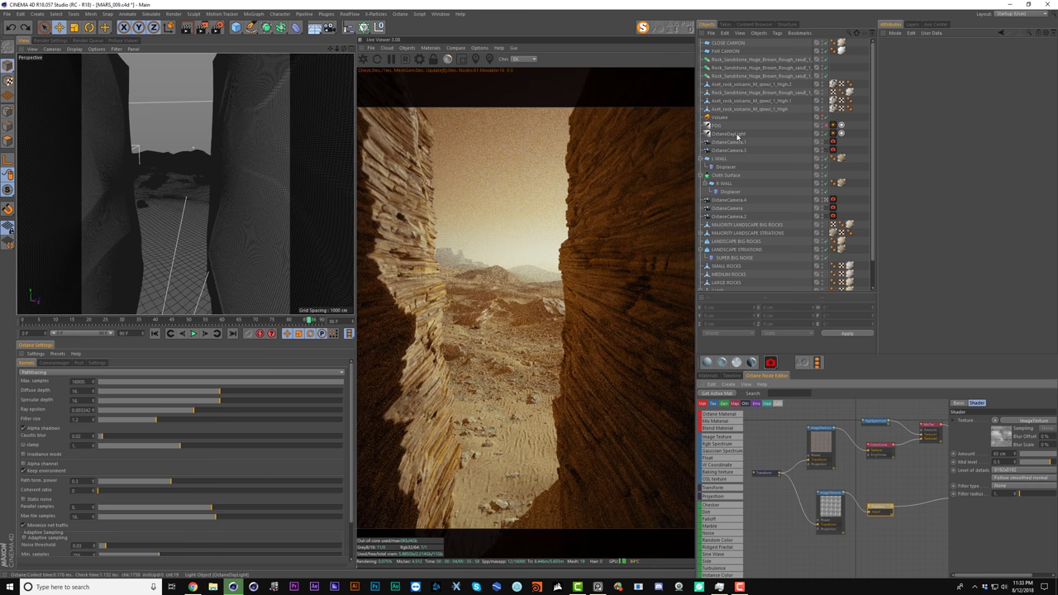
# - Duplicate the daylight twice and shift each copy's North Offset for a different sun direction, the first to about -0.22
pyautogui.keyDown('ctrl'); pyautogui.moveTo(728, 134); pyautogui.dragTo(728, 130); pyautogui.keyUp('ctrl')
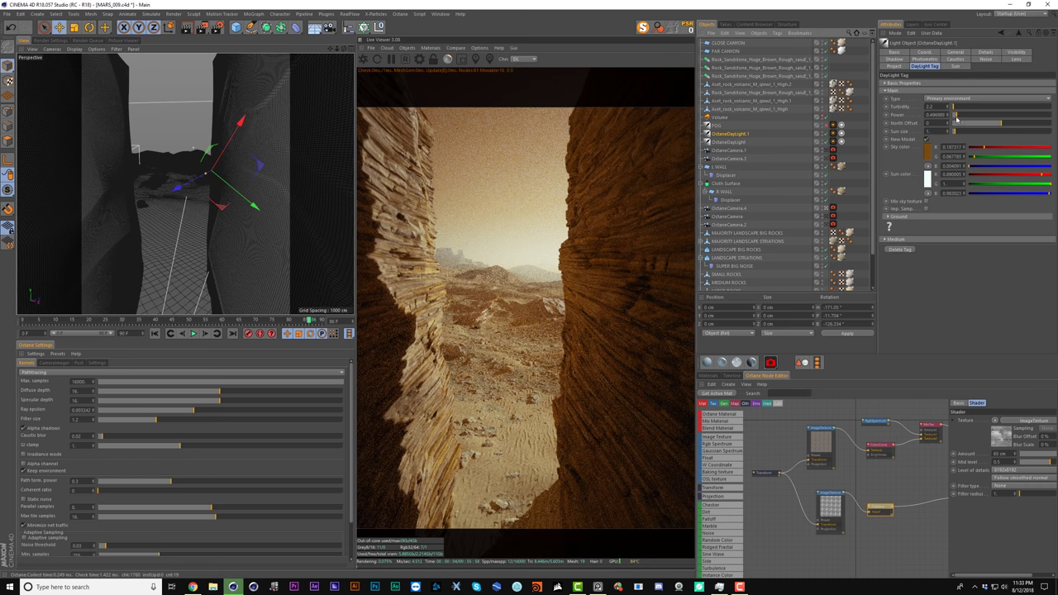
pyautogui.moveTo(1002, 125); pyautogui.dragTo(992, 126)
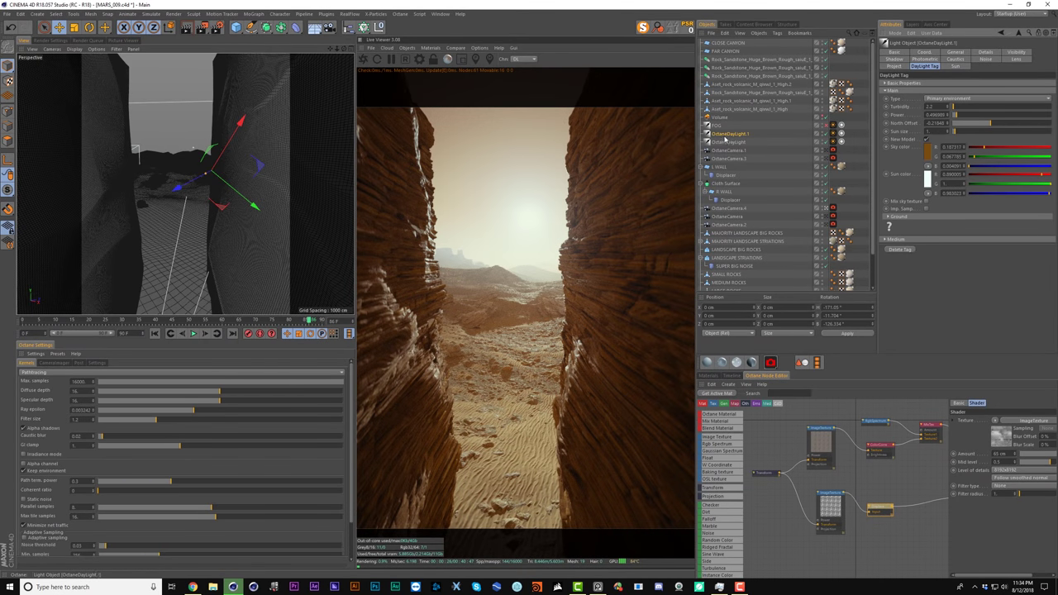
pyautogui.keyDown('ctrl'); pyautogui.moveTo(725, 137); pyautogui.dragTo(727, 130); pyautogui.keyUp('ctrl')
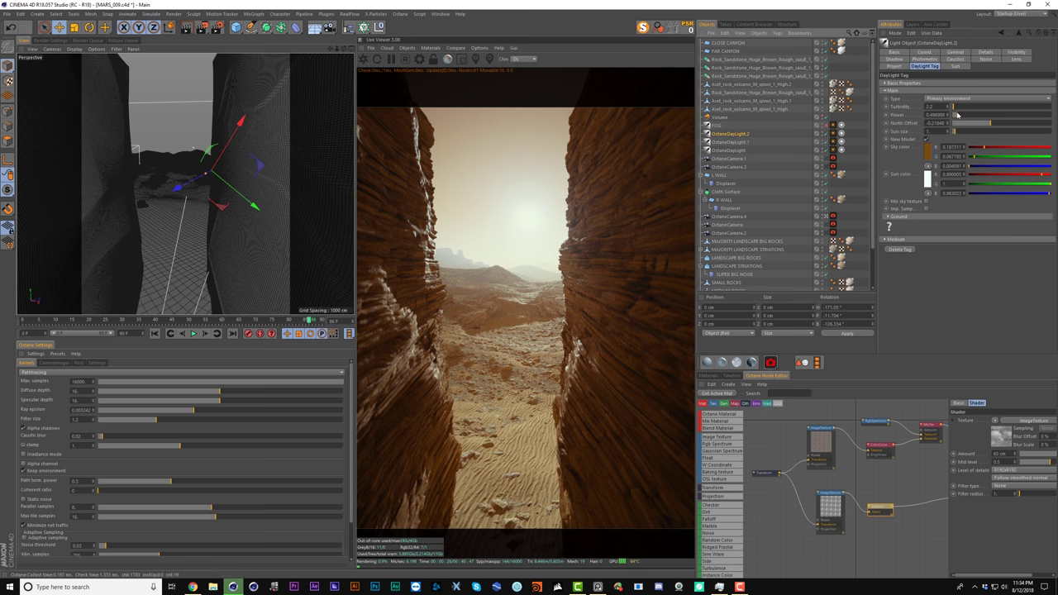
pyautogui.moveTo(986, 126); pyautogui.dragTo(975, 126)
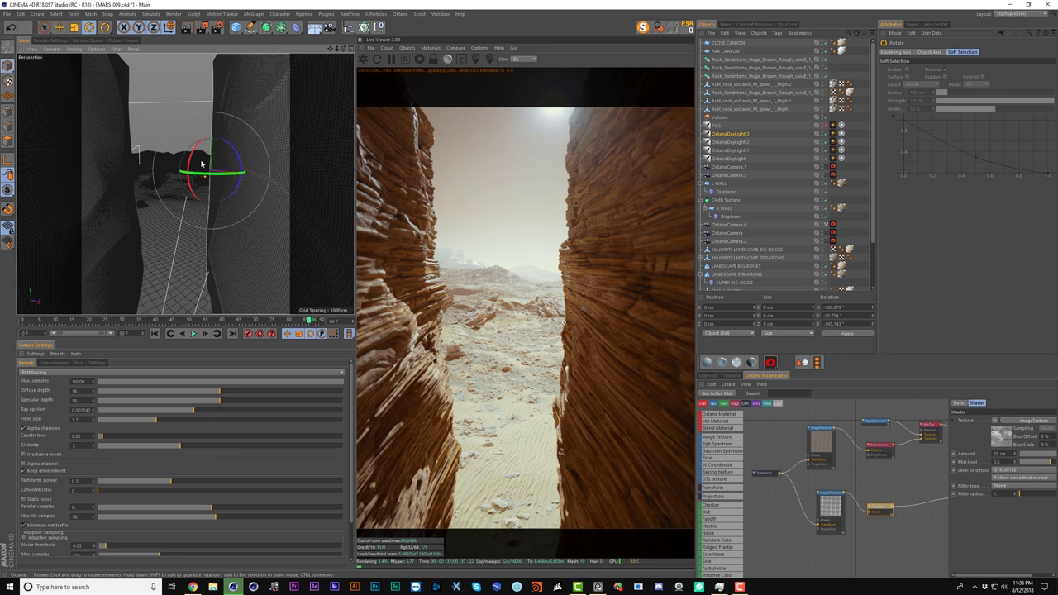
# - Rotate the newest daylight copy to a different sun angle, raise its power and set its turbidity to about 5.06
pyautogui.moveTo(208, 180); pyautogui.dragTo(209, 187)
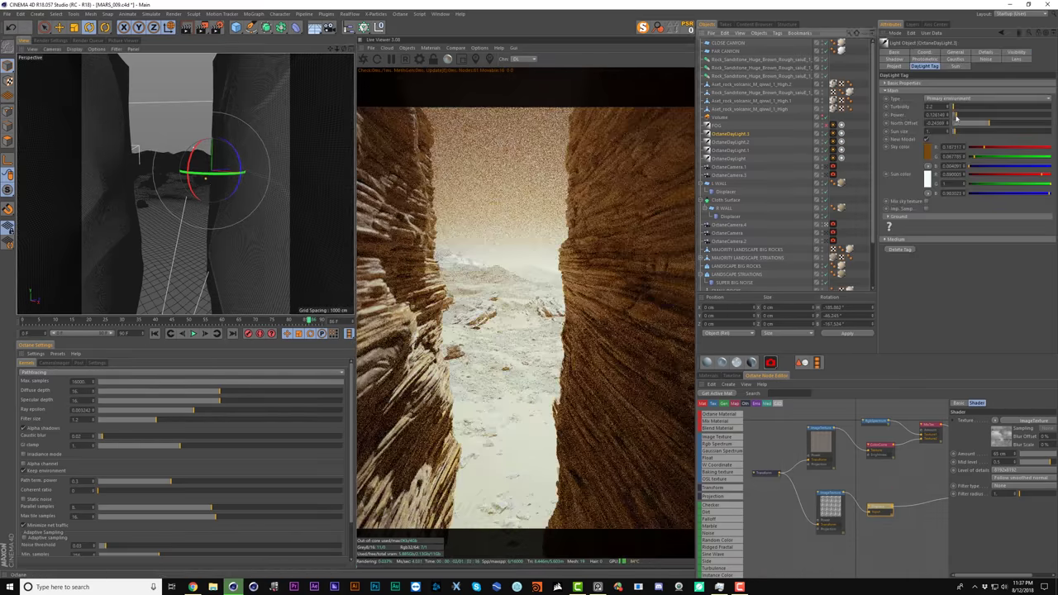
pyautogui.moveTo(956, 115); pyautogui.dragTo(976, 107)
pyautogui.moveTo(204, 170); pyautogui.dragTo(222, 118)
pyautogui.moveTo(957, 115); pyautogui.dragTo(970, 115)
pyautogui.moveTo(199, 160); pyautogui.dragTo(205, 171)
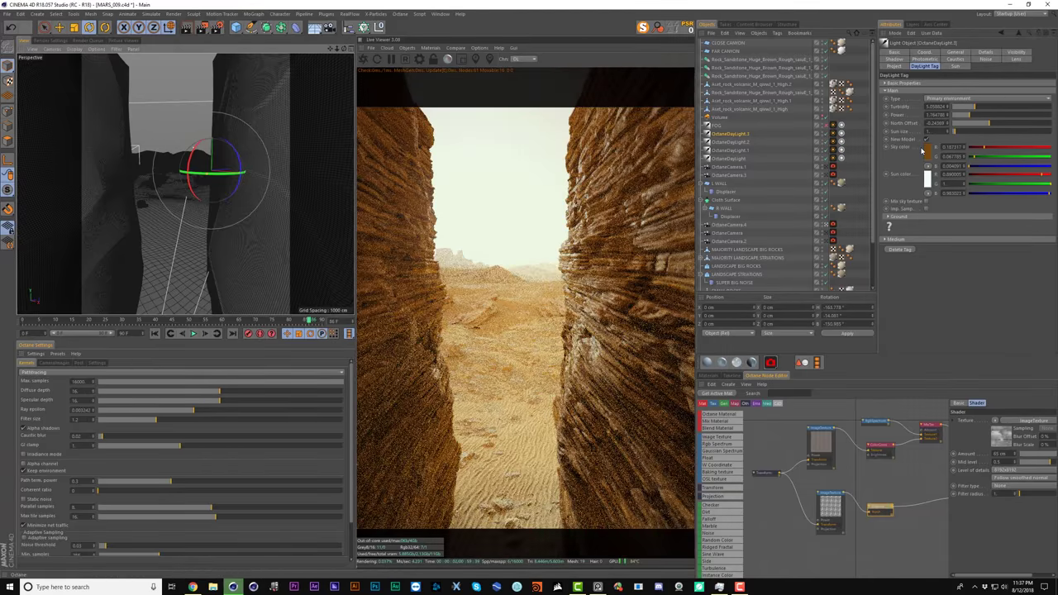
# - Lower the newest daylight copy's power to about 0.04 and rotate it so the sun moves out of the gap between the walls
pyautogui.moveTo(968, 116); pyautogui.dragTo(952, 116)
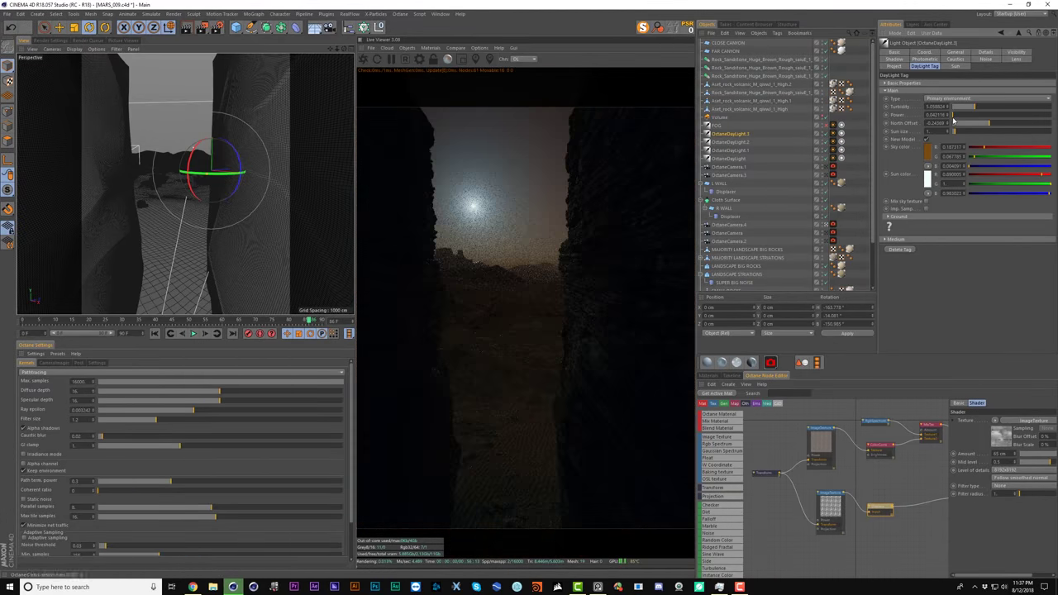
pyautogui.moveTo(207, 172); pyautogui.dragTo(236, 150)
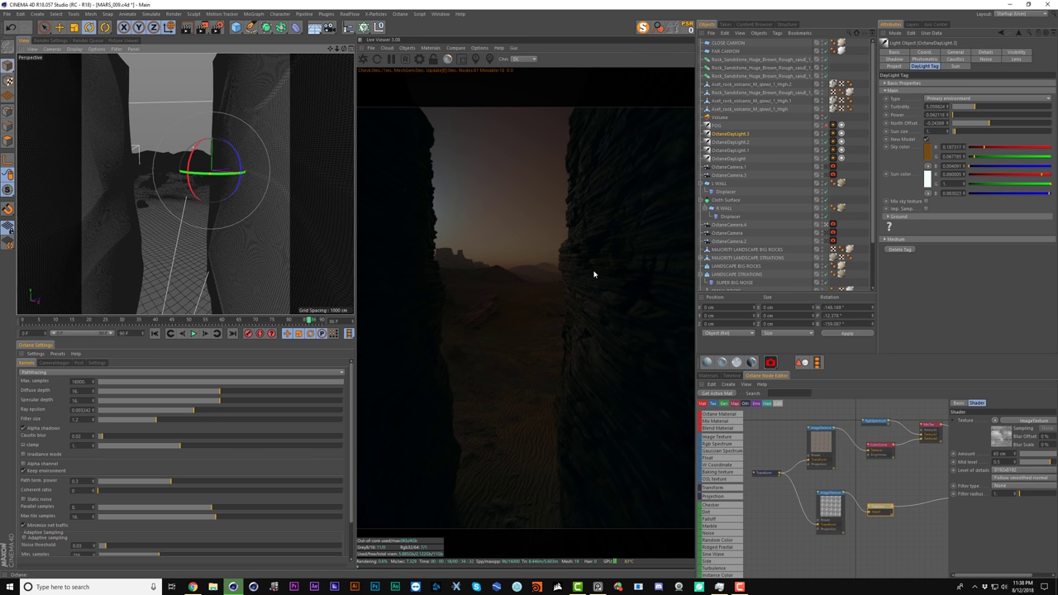
# - Render the dark canyon frame to the Picture Viewer and raise the newest daylight copy's turbidity
pyautogui.hotkey('shift', 'r')
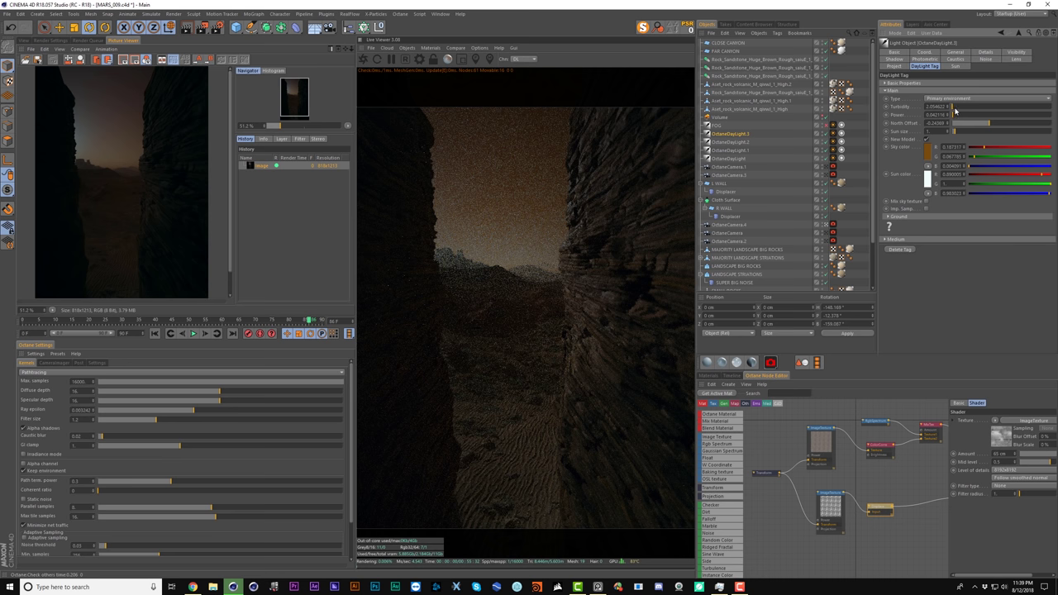
pyautogui.moveTo(955, 110); pyautogui.dragTo(972, 110)
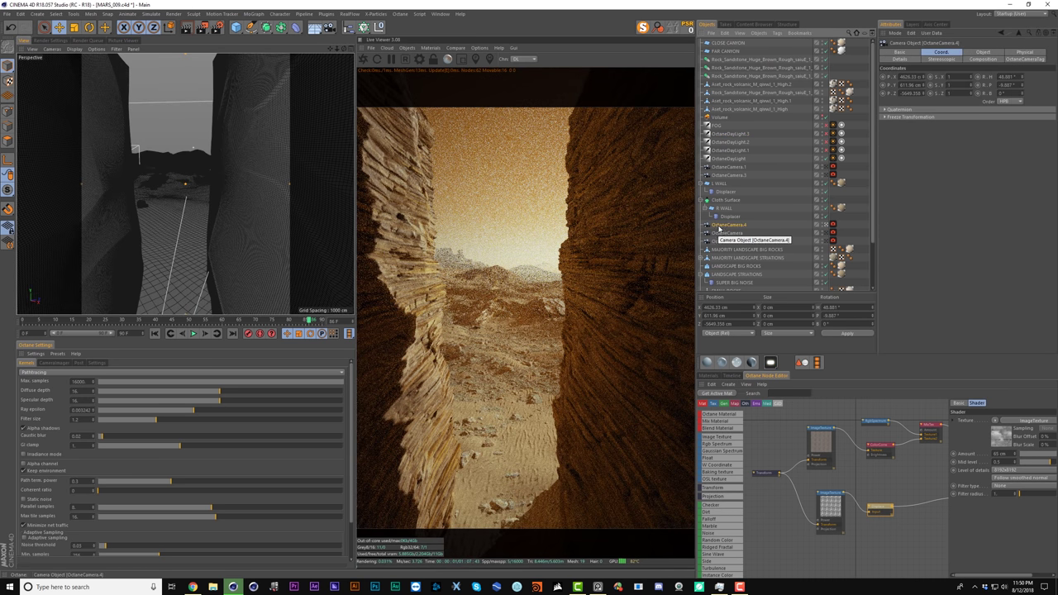
# - Rename the active camera, OctaneCamera.4, as CANYON CAM
pyautogui.doubleClick(719, 224)
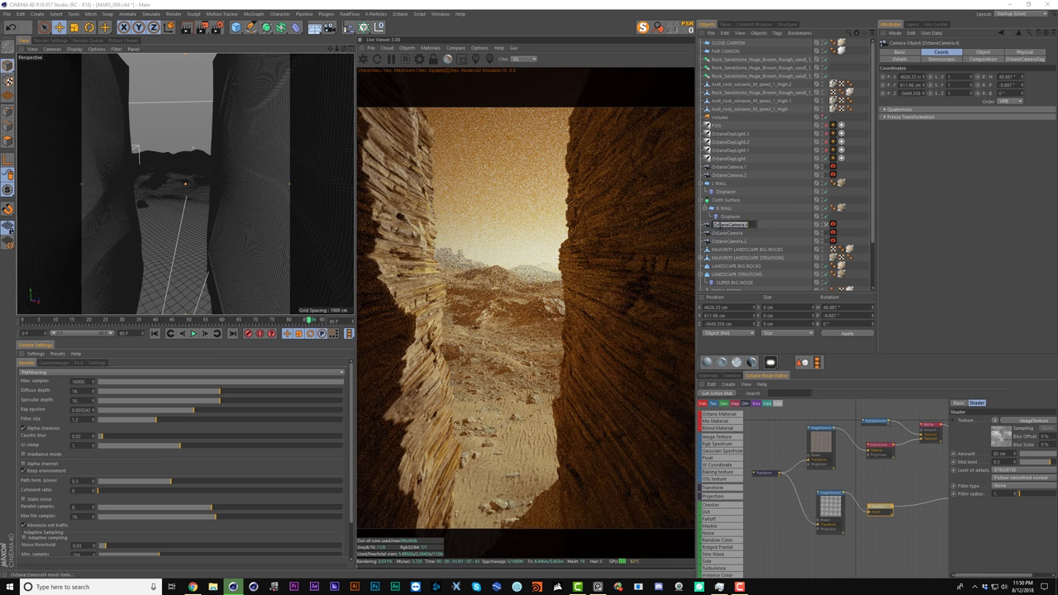
pyautogui.press('BackSpace')
pyautogui.write('CANYON CAM')
pyautogui.press('Return')
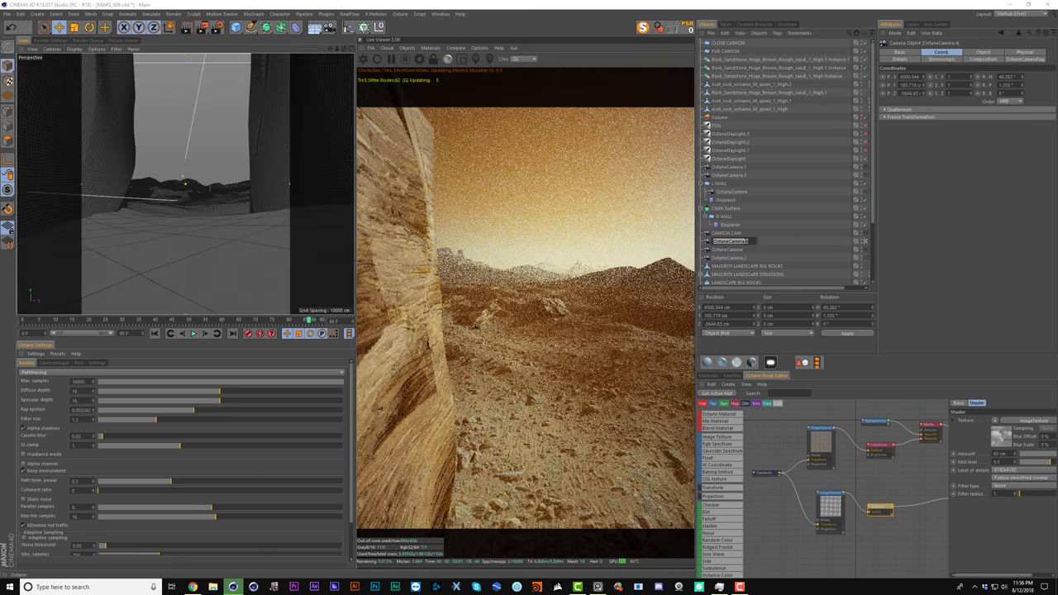
# - Rename the camera listed directly below CANYON CAM as MAIN CAM
pyautogui.write('H')
pyautogui.write('AIN CAM')
pyautogui.press('Return')
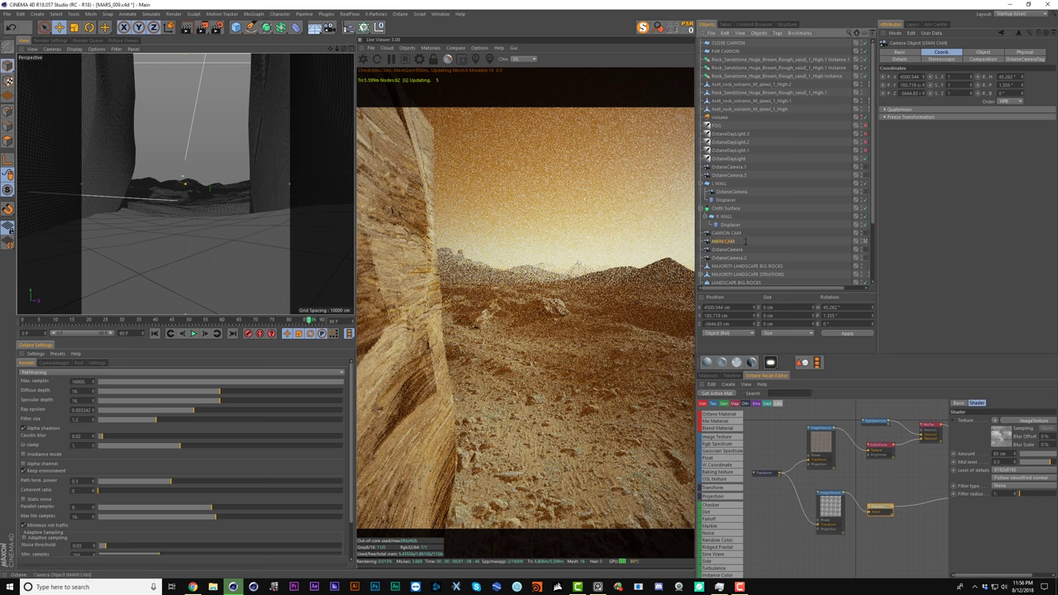
# - Bring the tags back into view in the object list and hide both rock walls from the scene
pyautogui.scroll(-3, 872, 253)
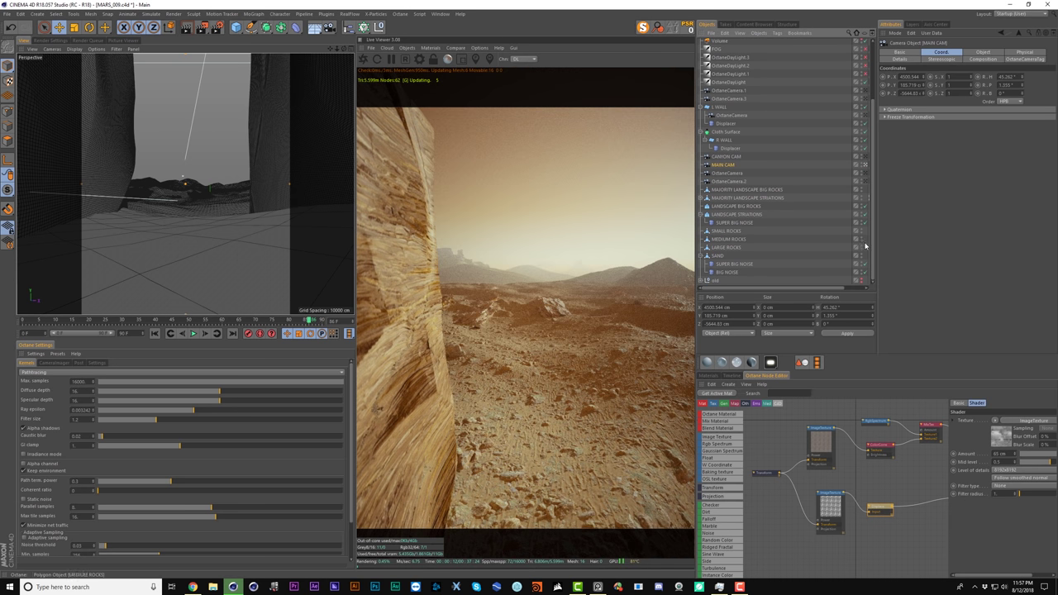
pyautogui.moveTo(839, 246); pyautogui.dragTo(826, 246)
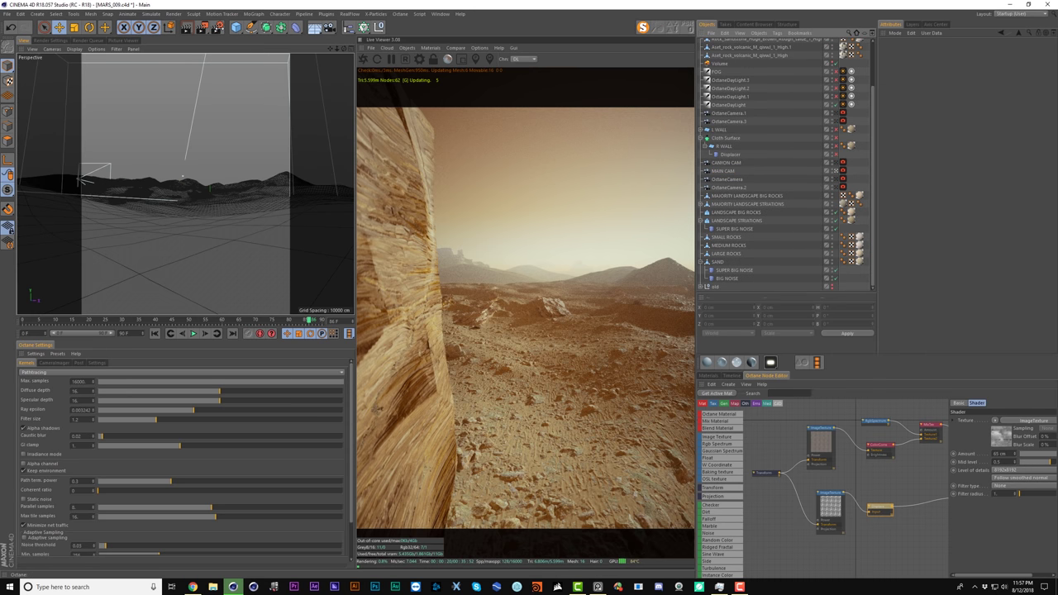
# - Set the render output size to 1920 × 1080 pixels
pyautogui.click(217, 27)
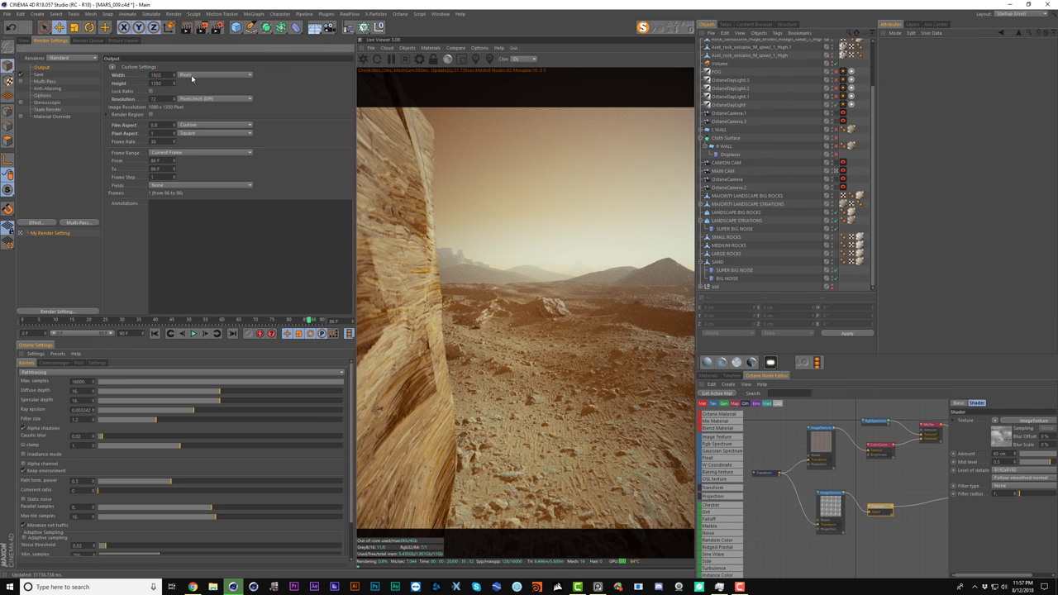
pyautogui.press('Tab')
pyautogui.press('Tab')
pyautogui.write('1080')
pyautogui.press('Return')
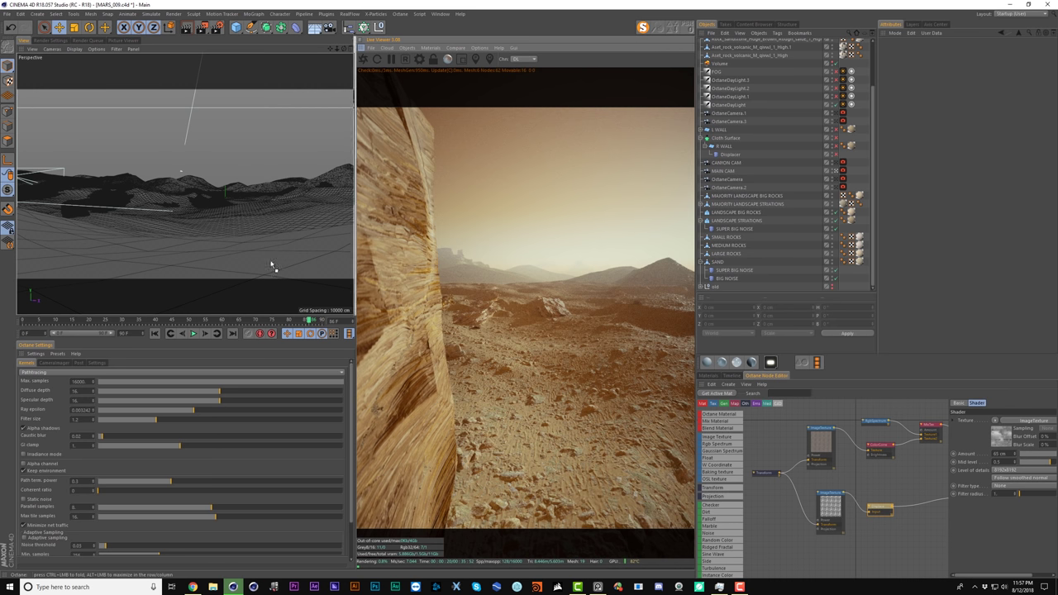
# - Dock the Live Viewer beneath the viewport, alongside the Octane Settings, to make room for the landscape format
pyautogui.moveTo(271, 264); pyautogui.dragTo(23, 355)
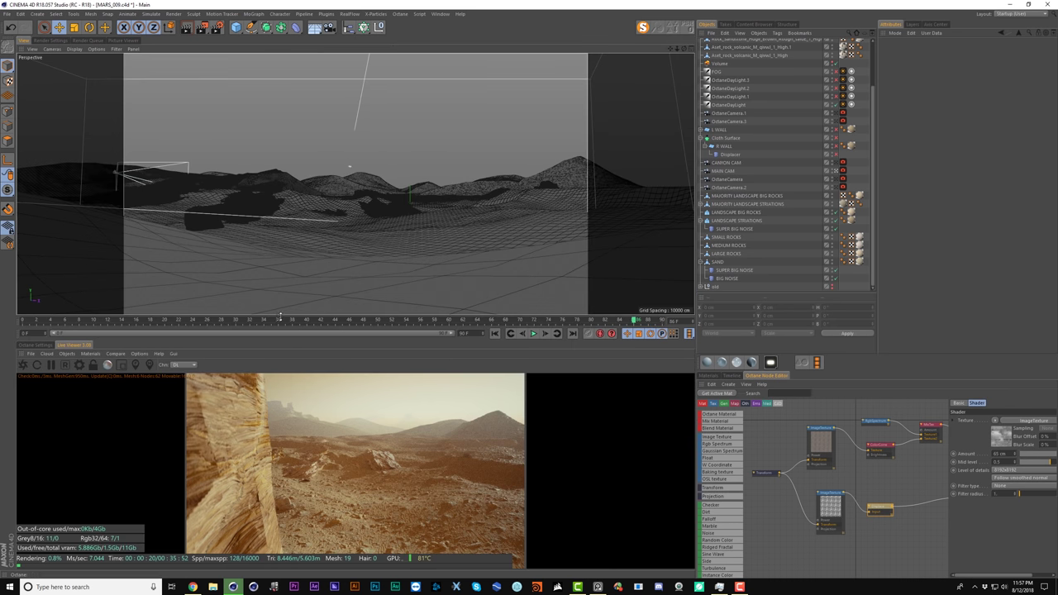